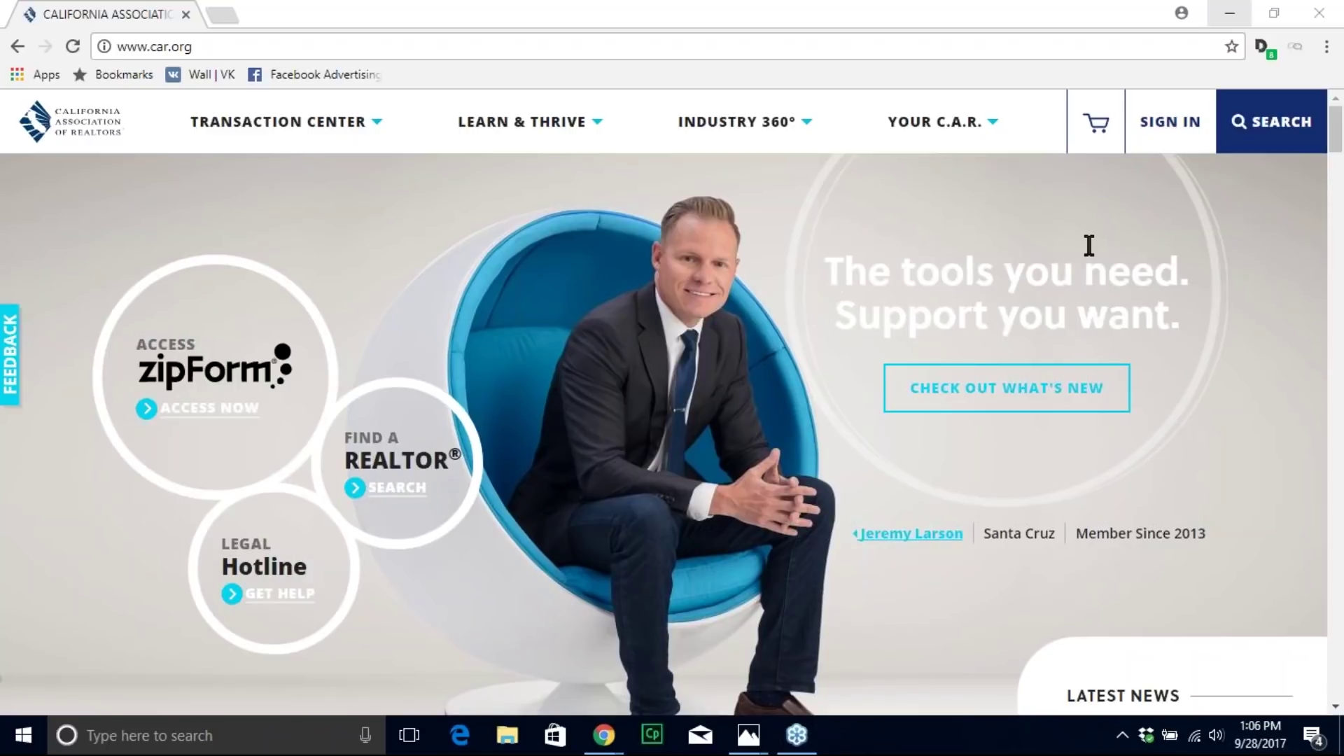
Step: Go from car.org Sign In to first-time registration and reach the Look Up Member Record form
left_click(1178, 128)
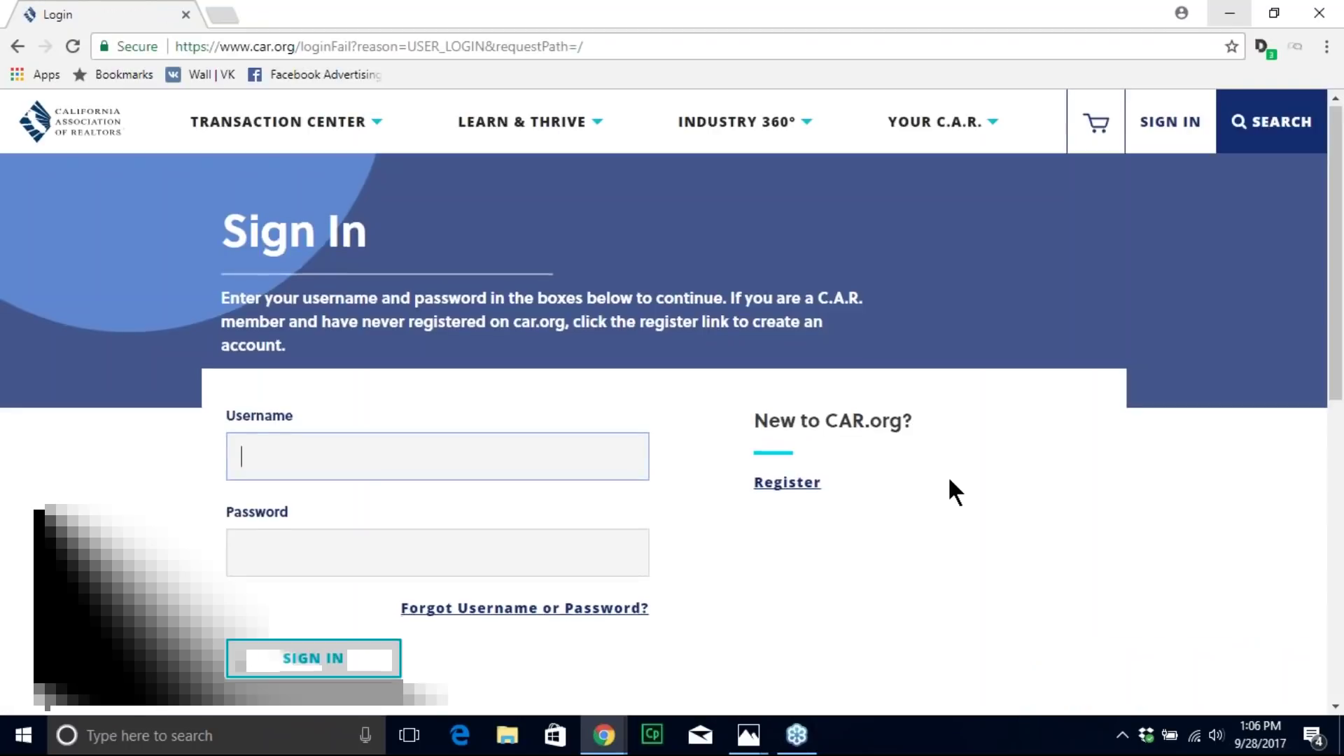
scroll(947, 476, "down", 1)
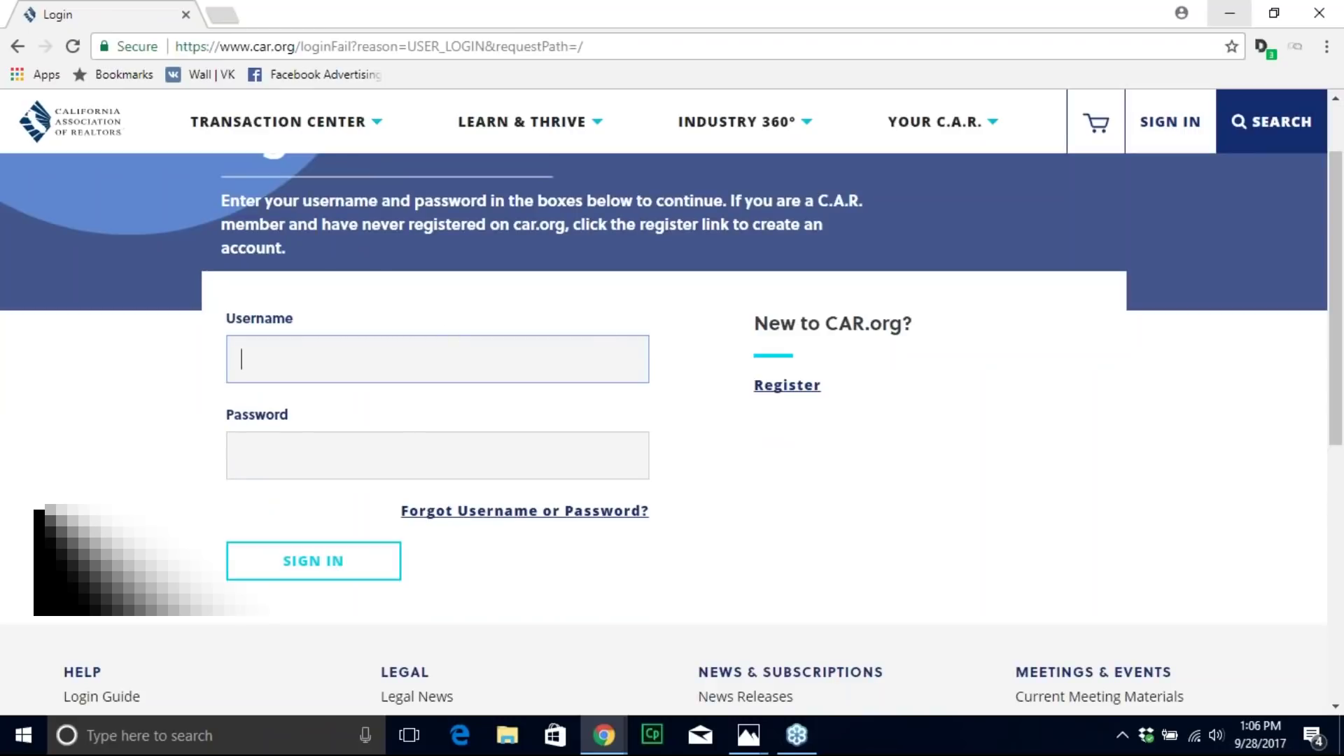
left_click(787, 385)
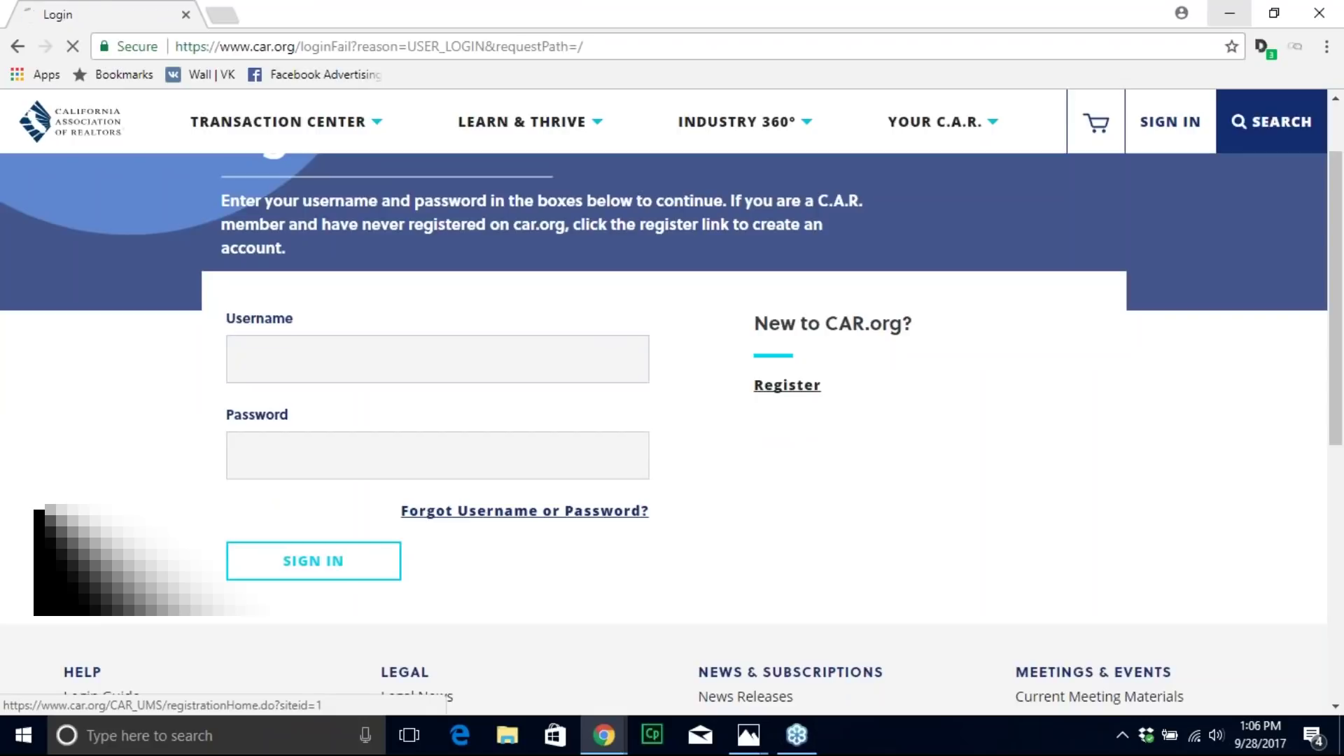
scroll(875, 414, "down", 4)
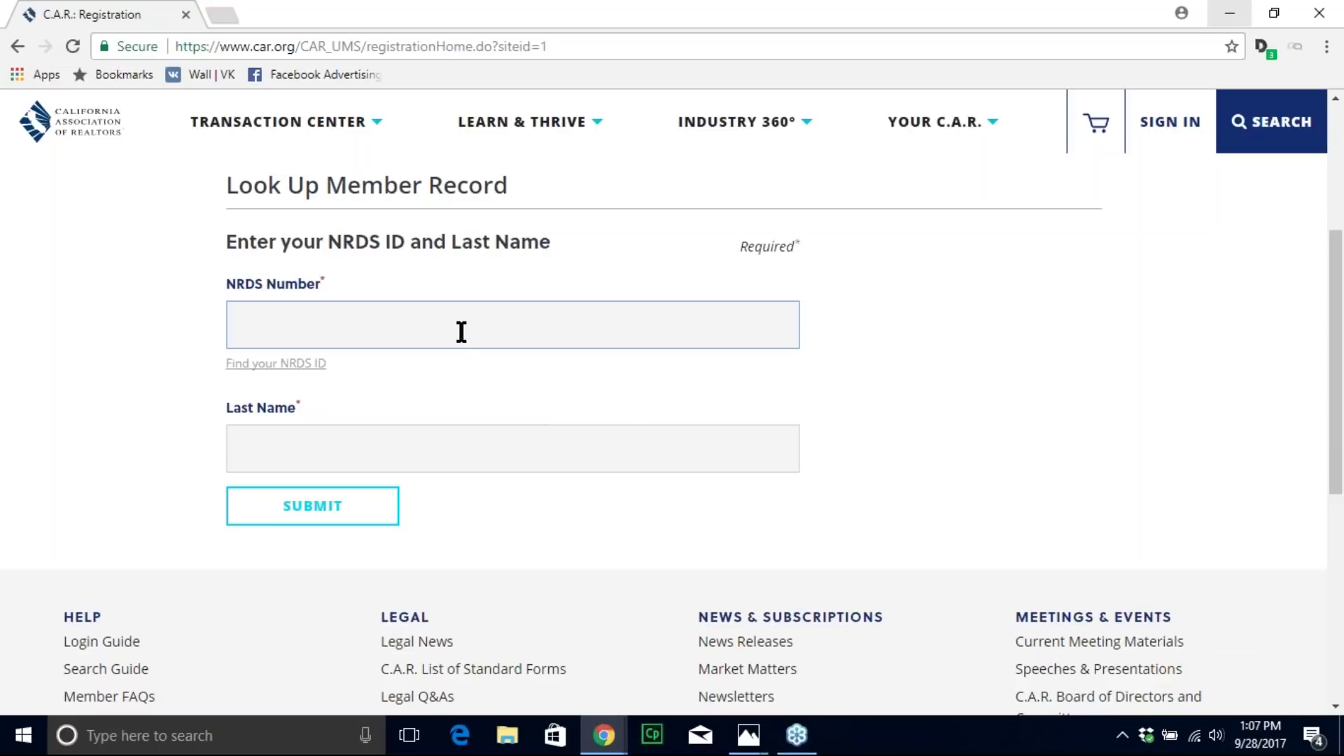
Step: Enter the member's NRDS number and last name in the lookup form, correcting the typo
left_click(372, 453)
type("breled")
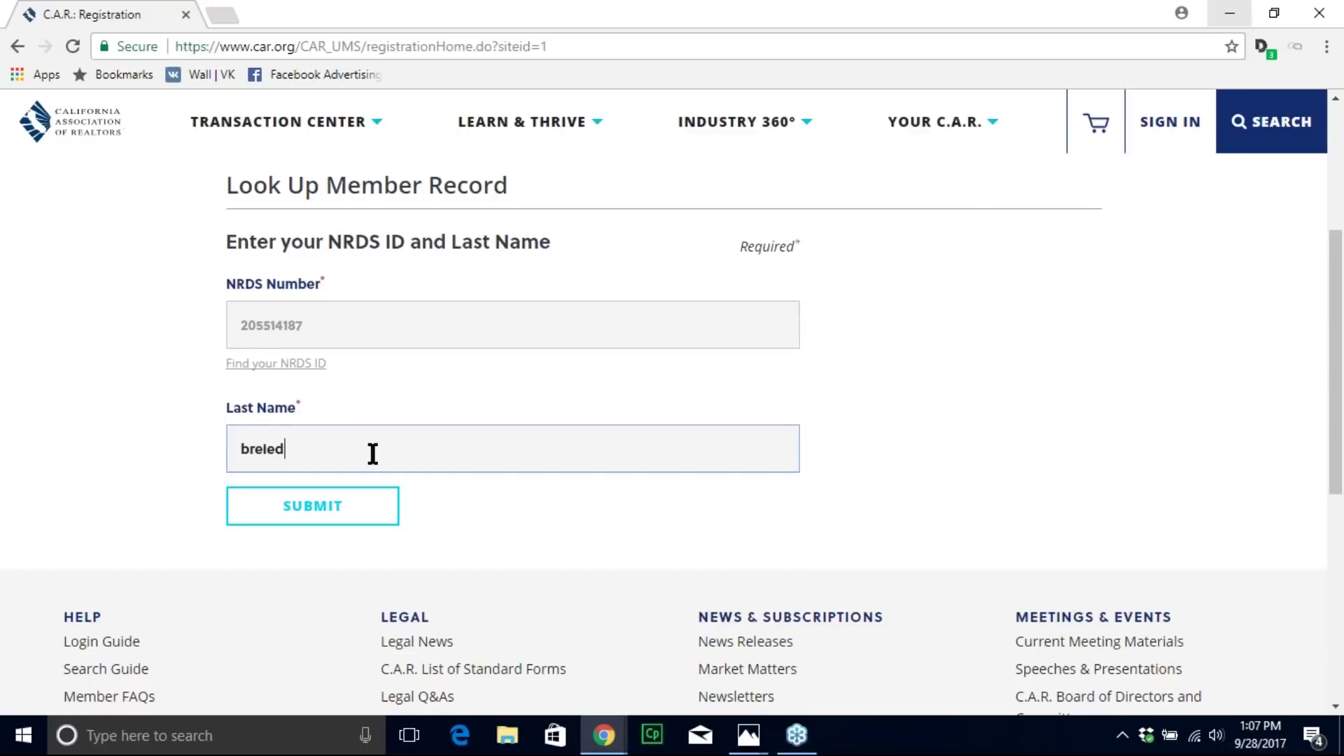
key("BackSpace")
key("BackSpace")
key("BackSpace")
key("BackSpace")
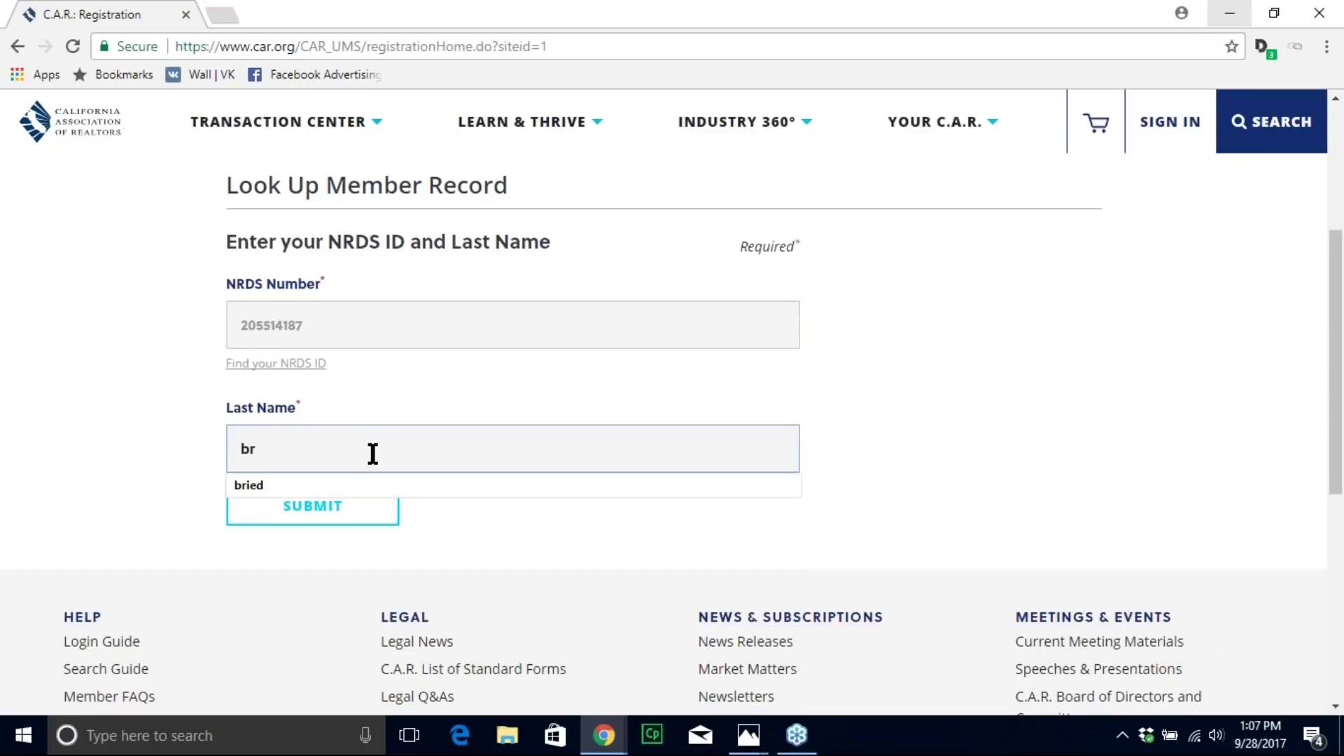
type("ied")
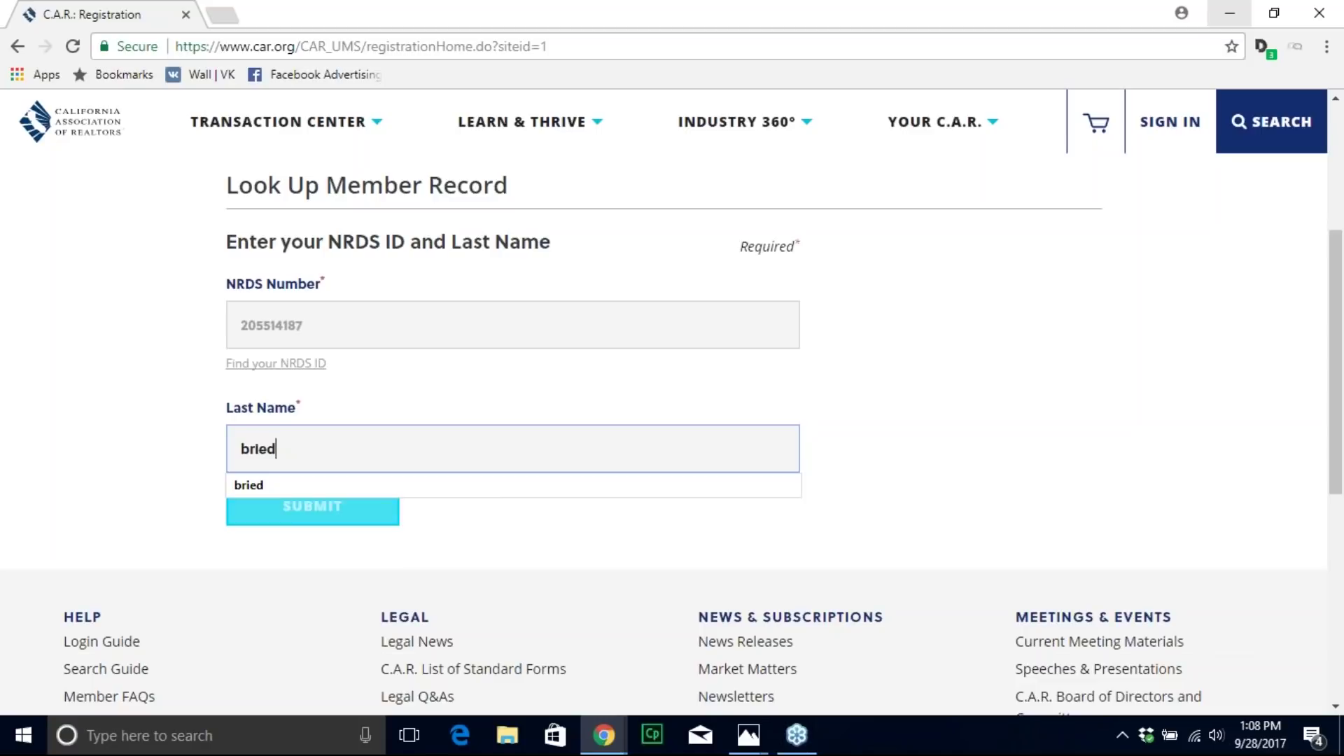
scroll(910, 470, "up", 5)
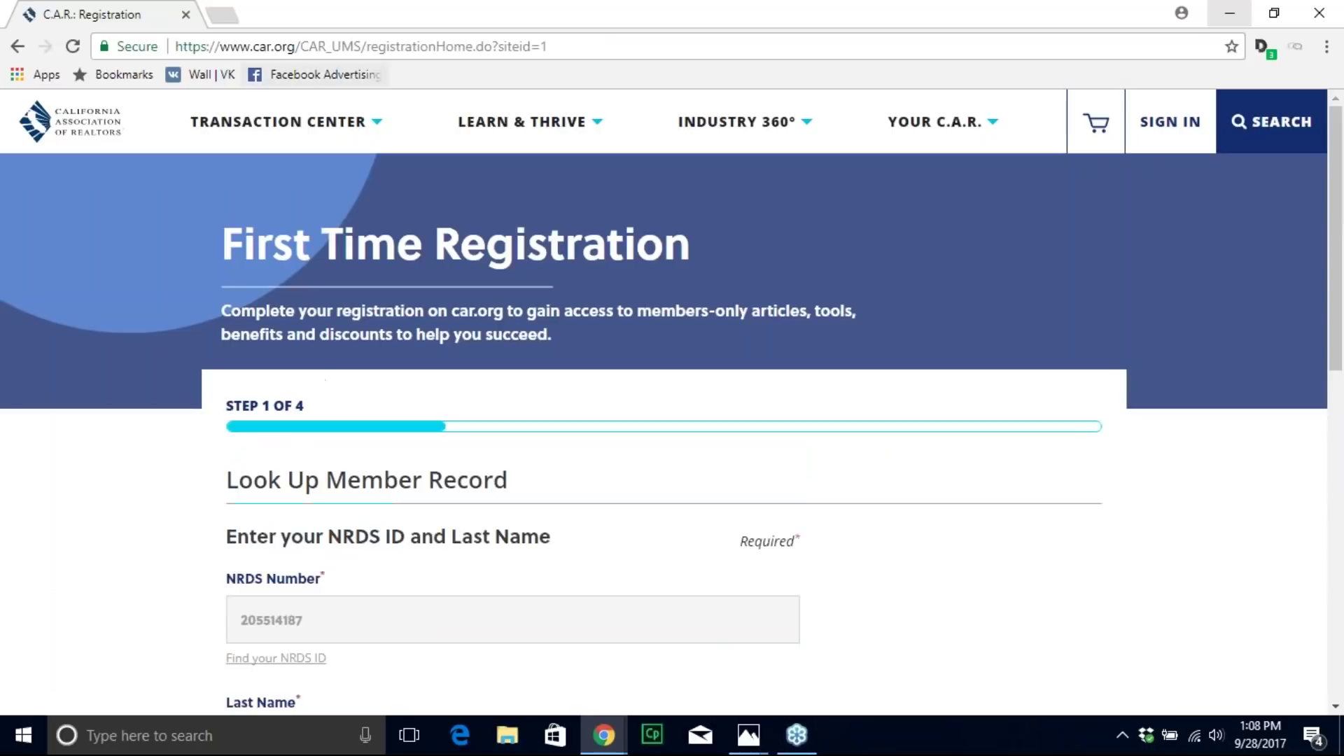
Step: Load car.org and choose ACCESS NOW under zipForm
left_click(359, 46)
type("car.org")
key("Return")
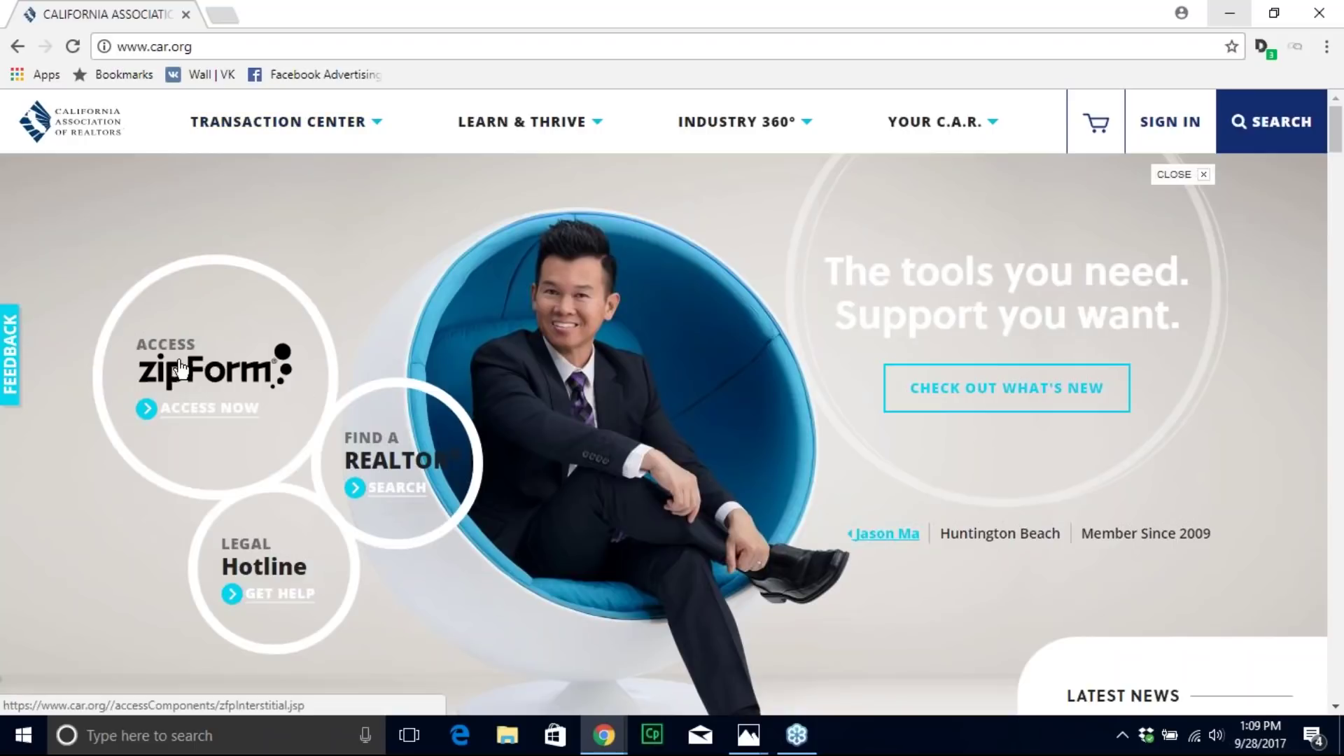
left_click(196, 416)
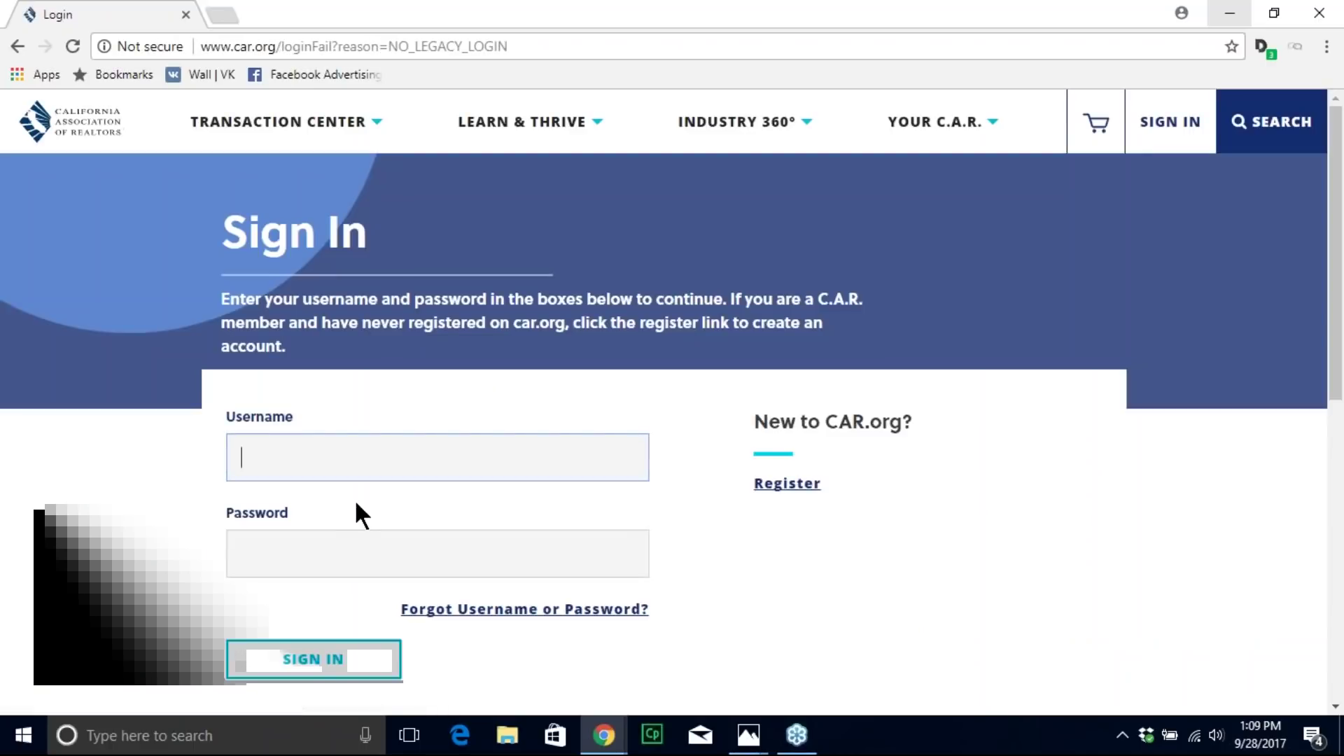
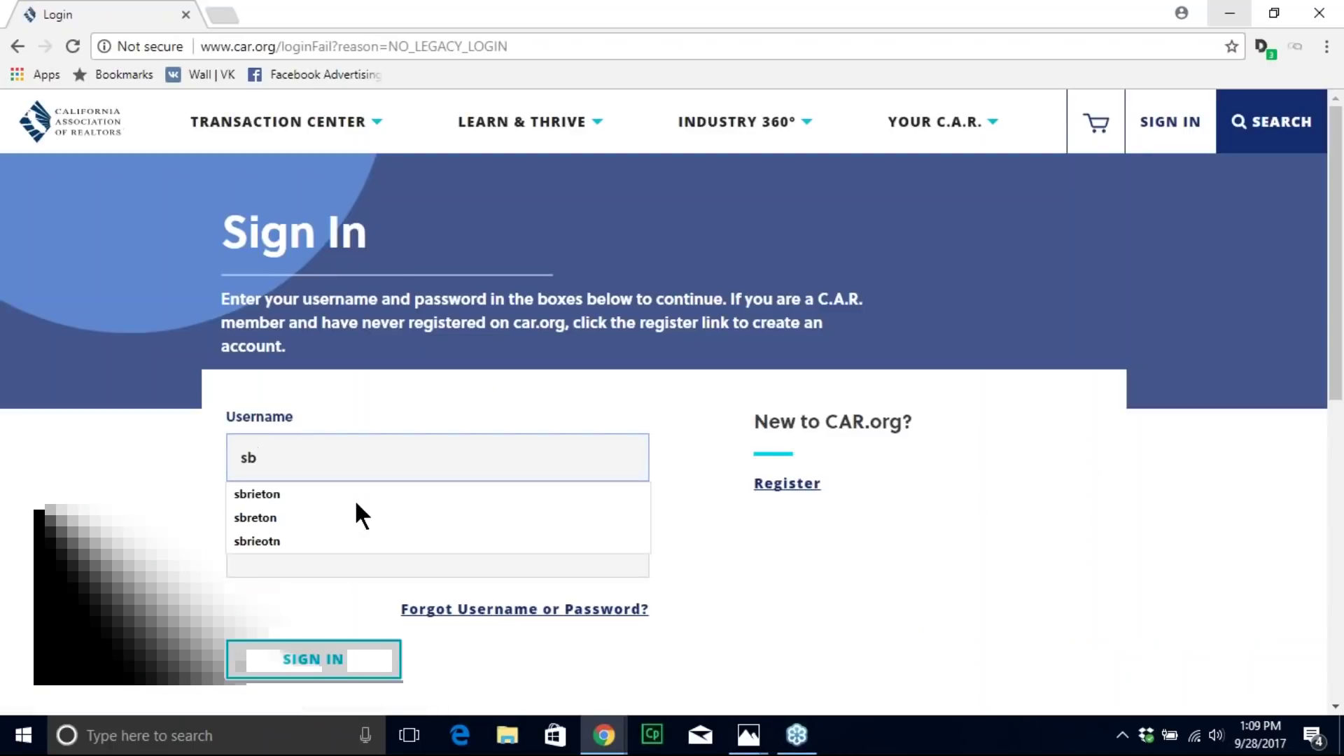
Step: Sign in with the member's username and password and continue into zipForm
key("Tab")
type("•••••••••")
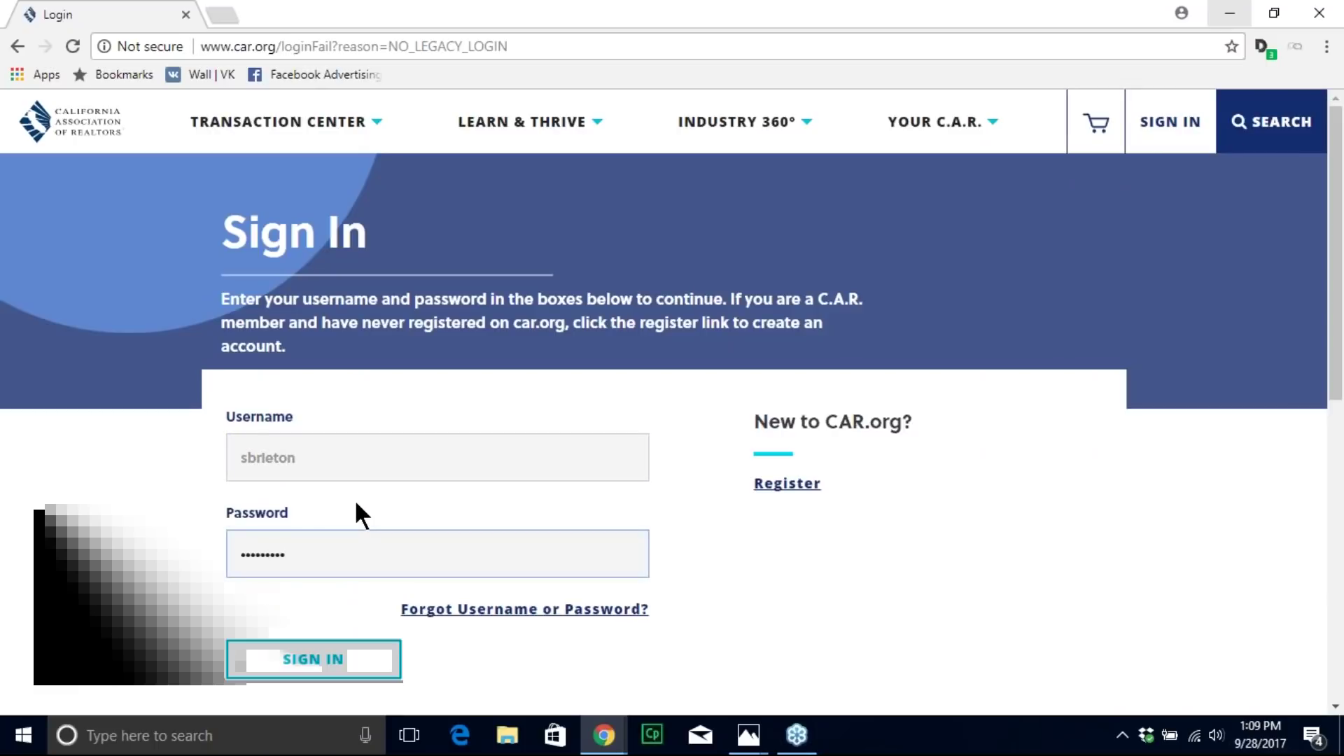
key("Return")
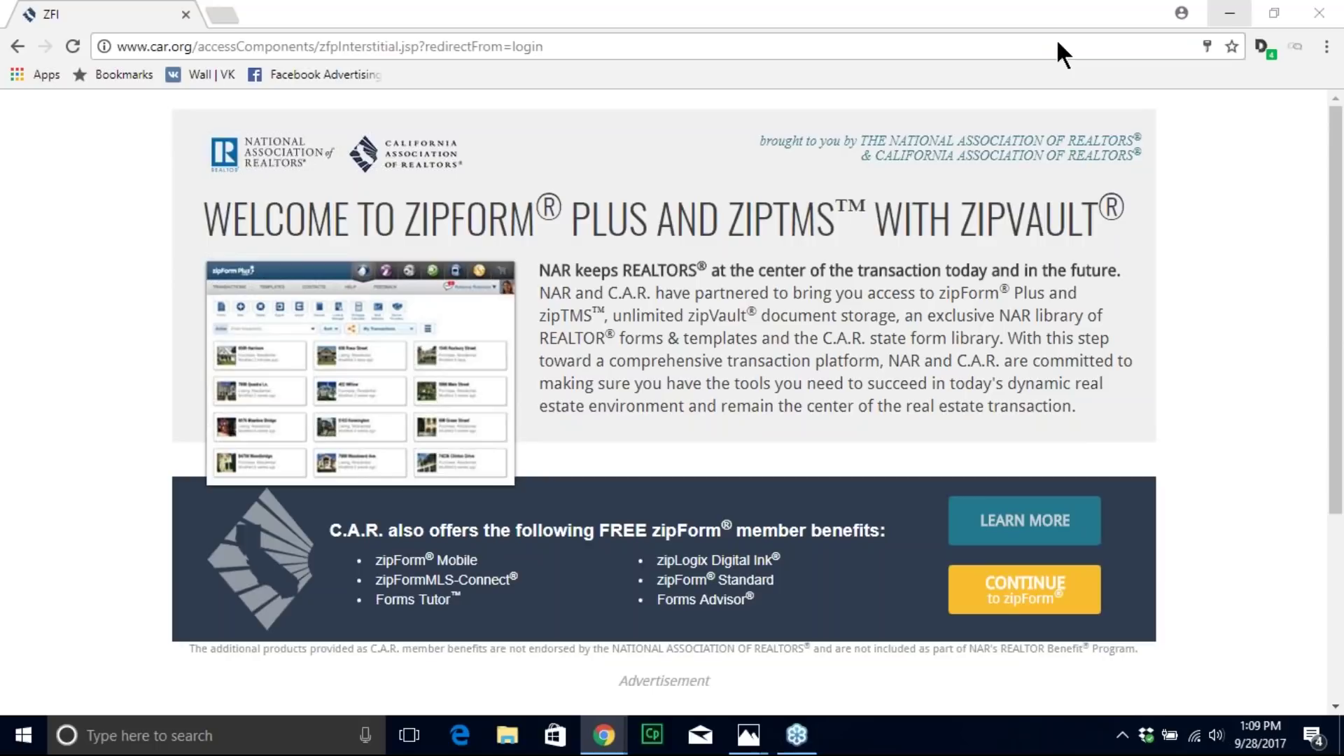
left_click(1028, 595)
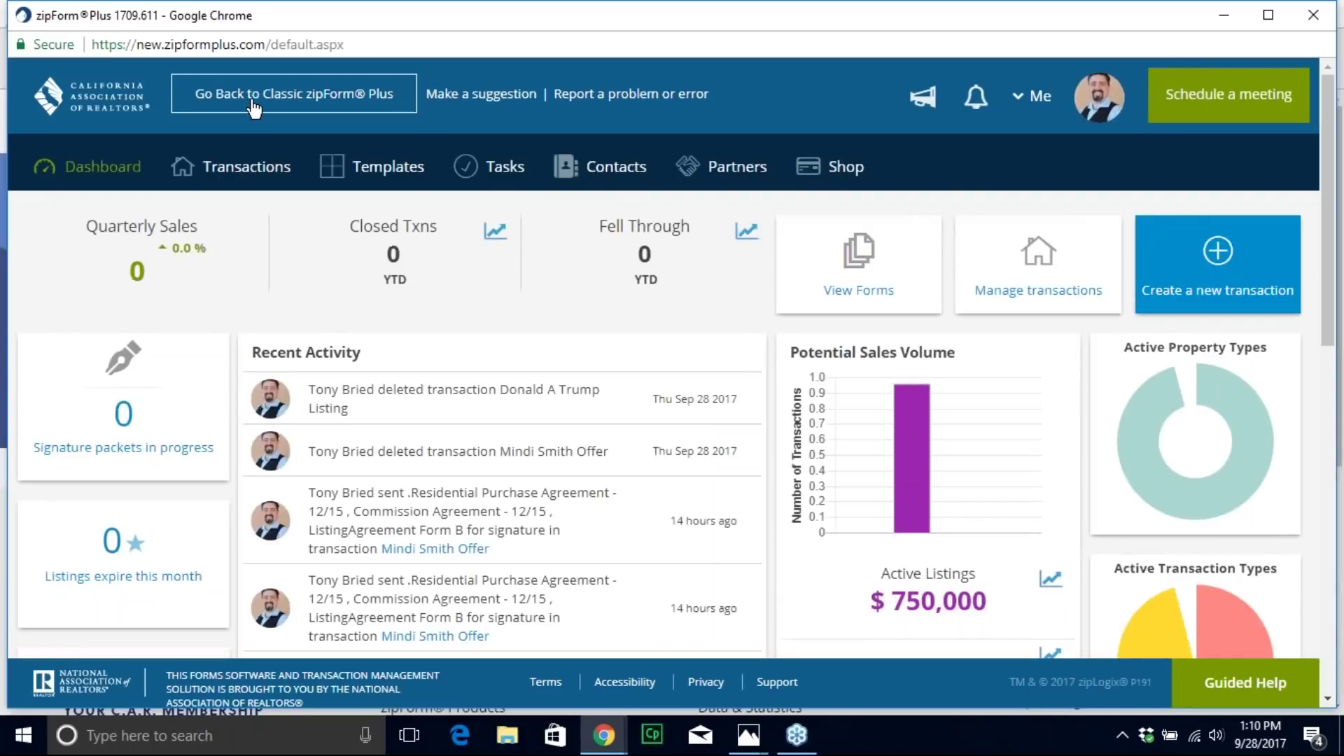
Step: Visit classic zipForm Plus, dismiss the privacy notice, then return to the new version
left_click(252, 105)
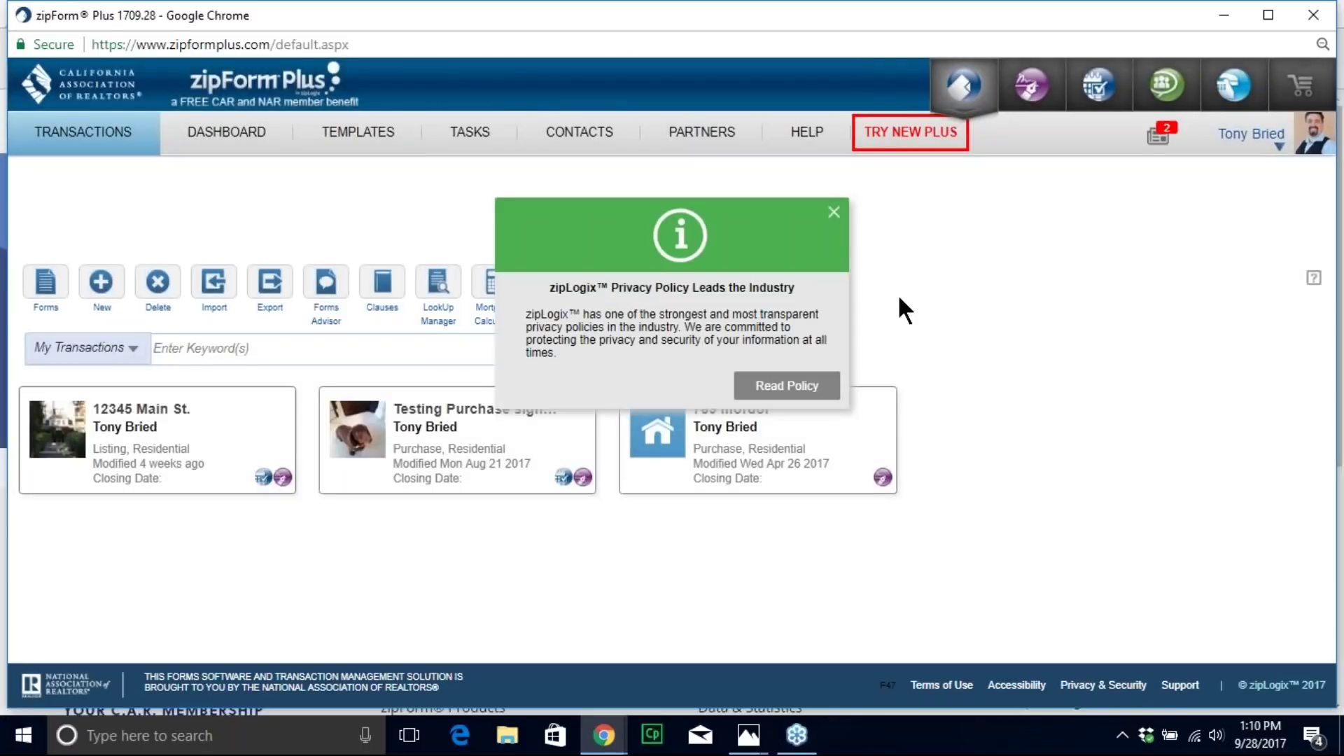
left_click(833, 212)
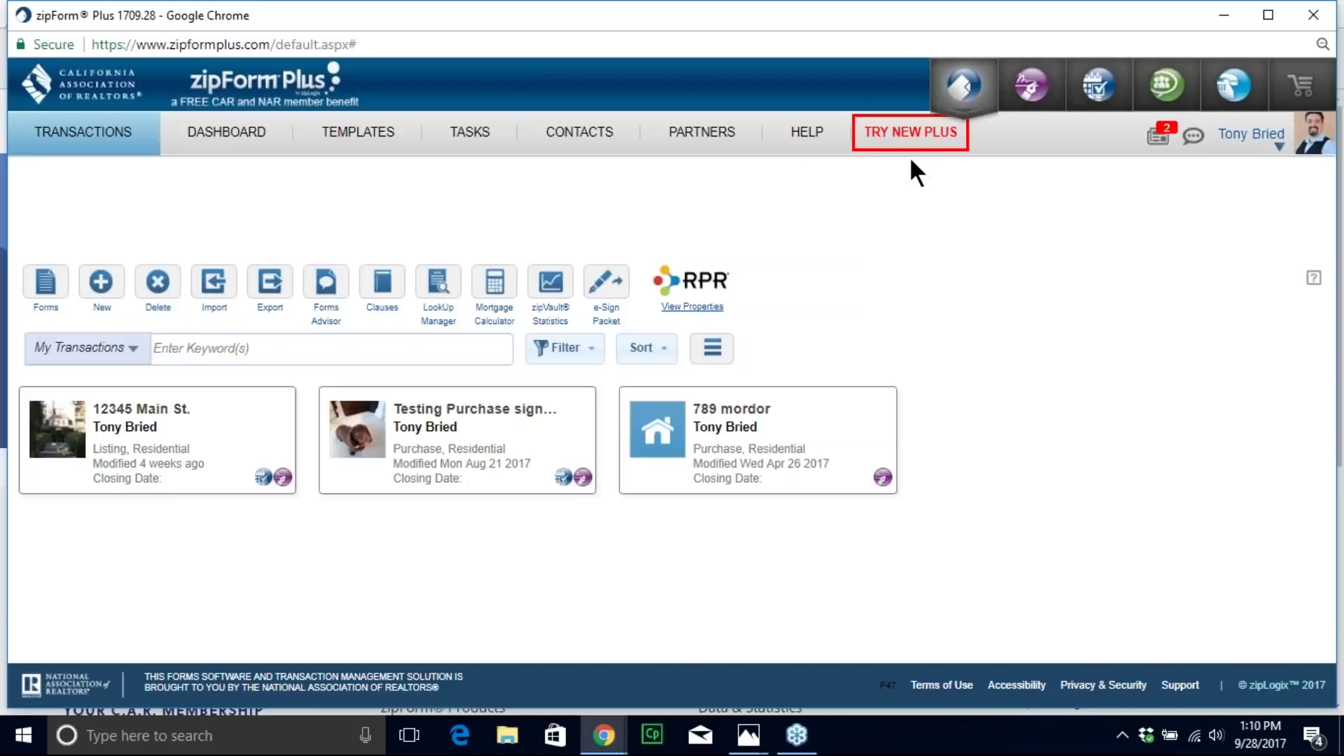
left_click(1327, 262)
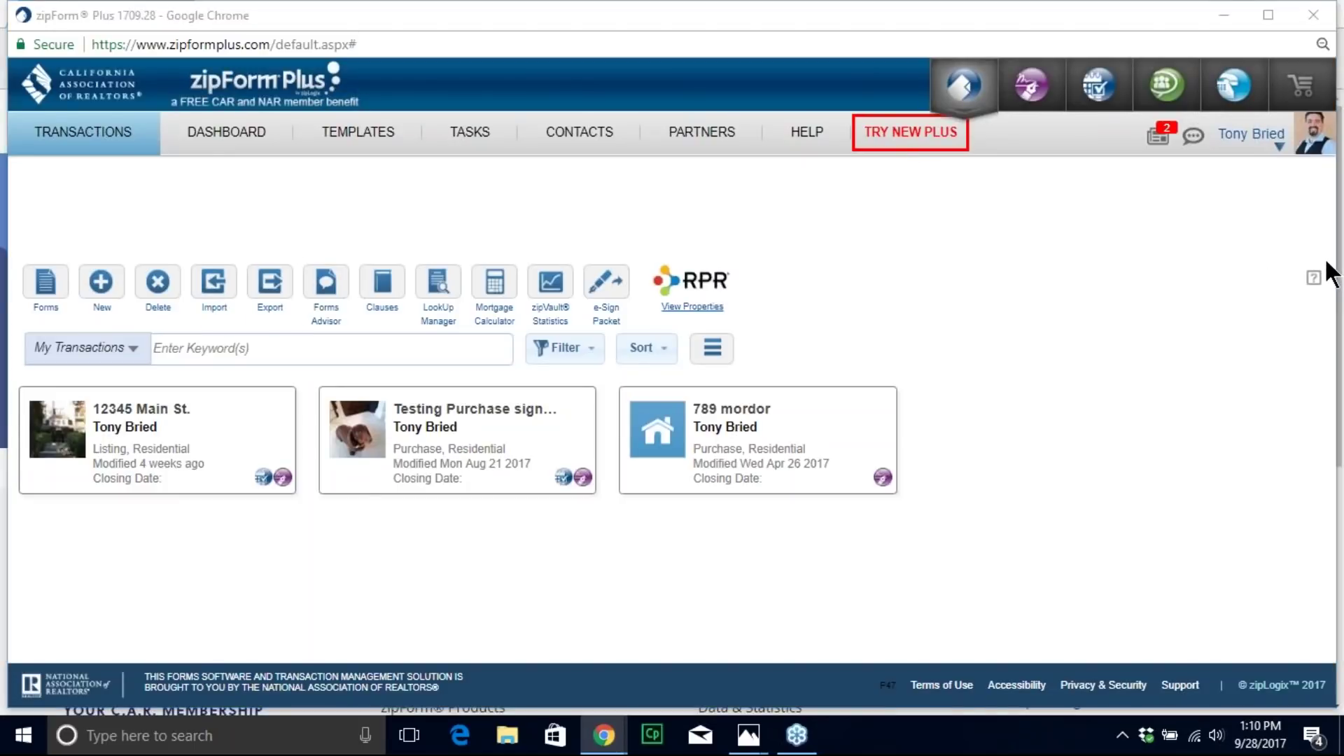
left_click(1196, 324)
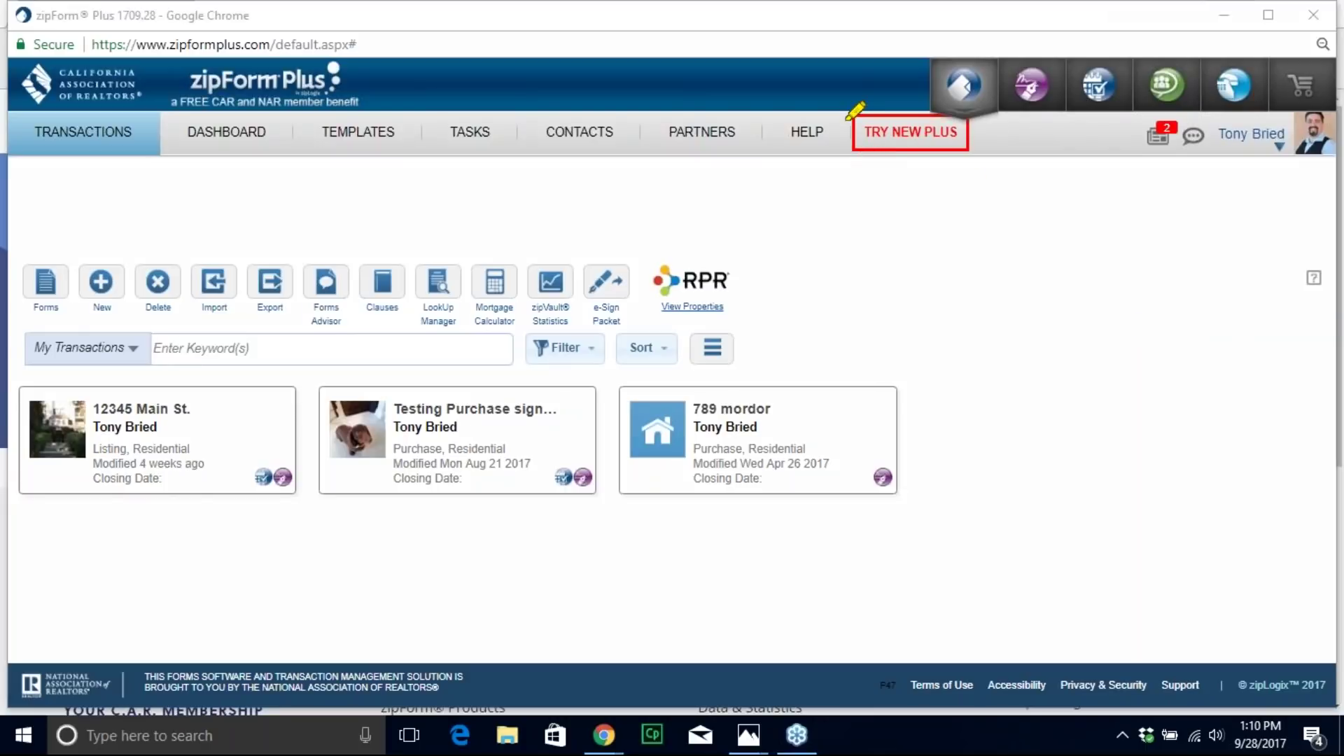
mouse_move(842, 99)
left_mouse_down()
mouse_move(849, 183)
mouse_move(969, 172)
mouse_move(990, 140)
mouse_move(885, 88)
mouse_move(836, 102)
left_mouse_up()
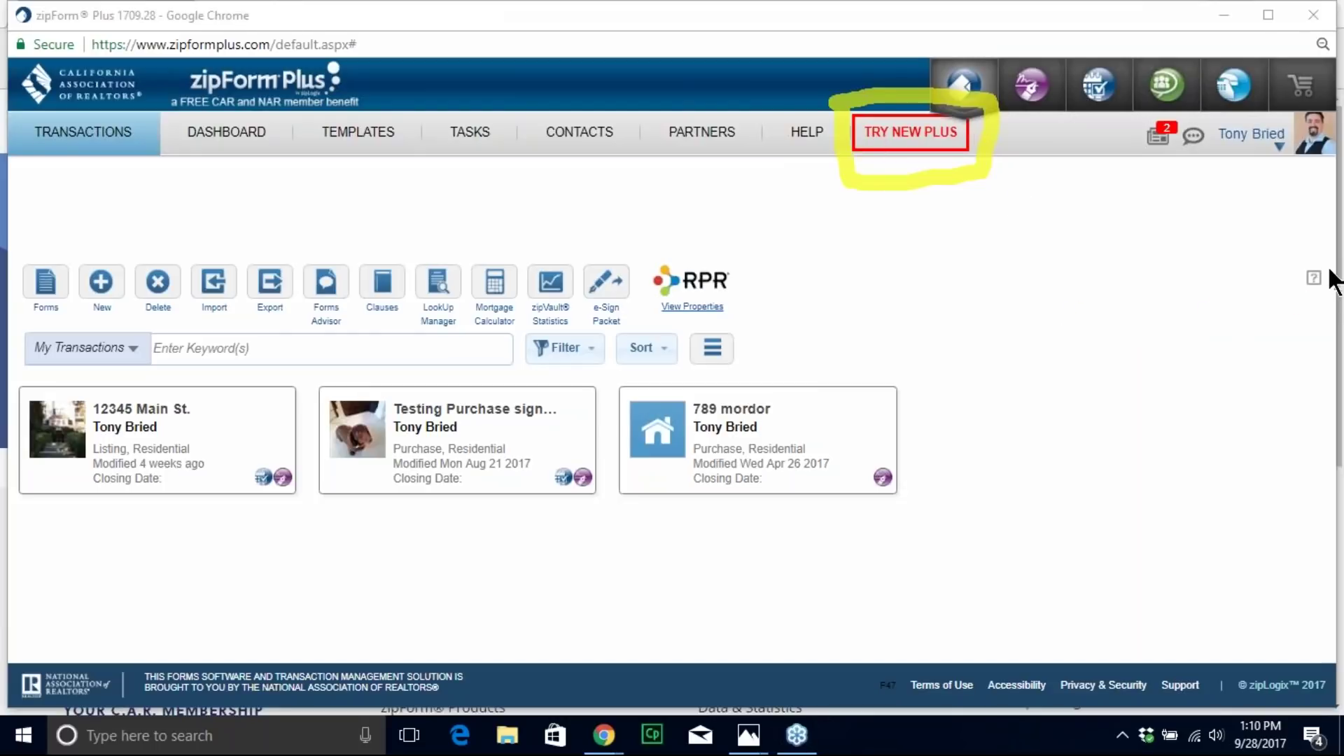
left_click(1189, 382)
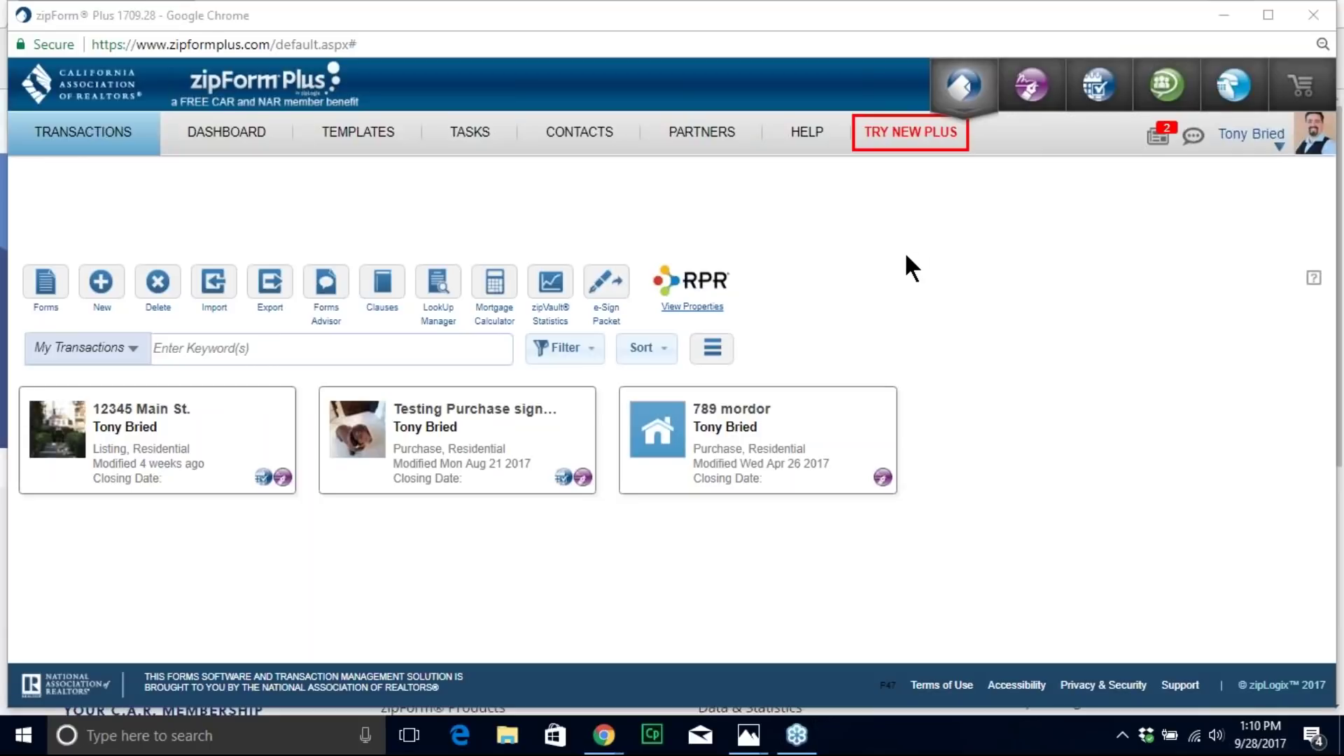
left_click(895, 141)
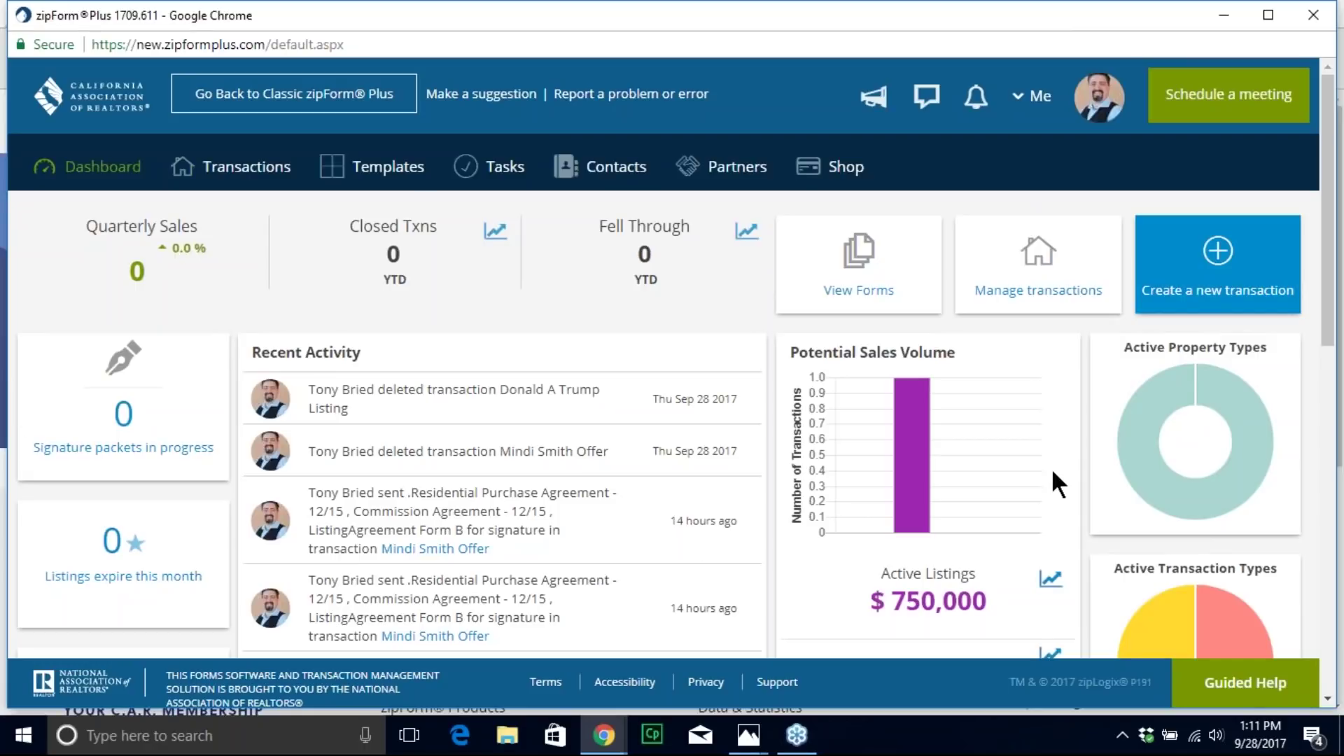
Step: Scroll the new dashboard to view the Recent Activity and sales tiles
scroll(1039, 456, "down", 2)
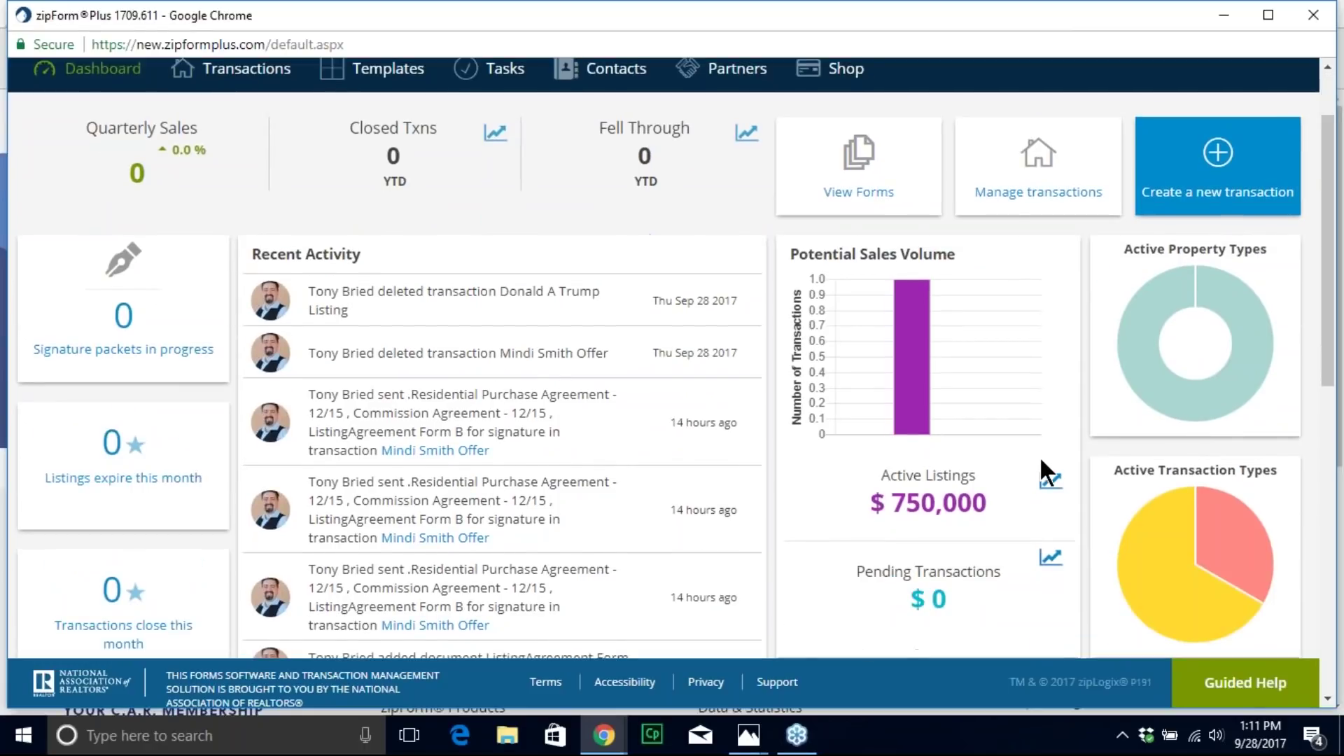
scroll(1039, 455, "up", 2)
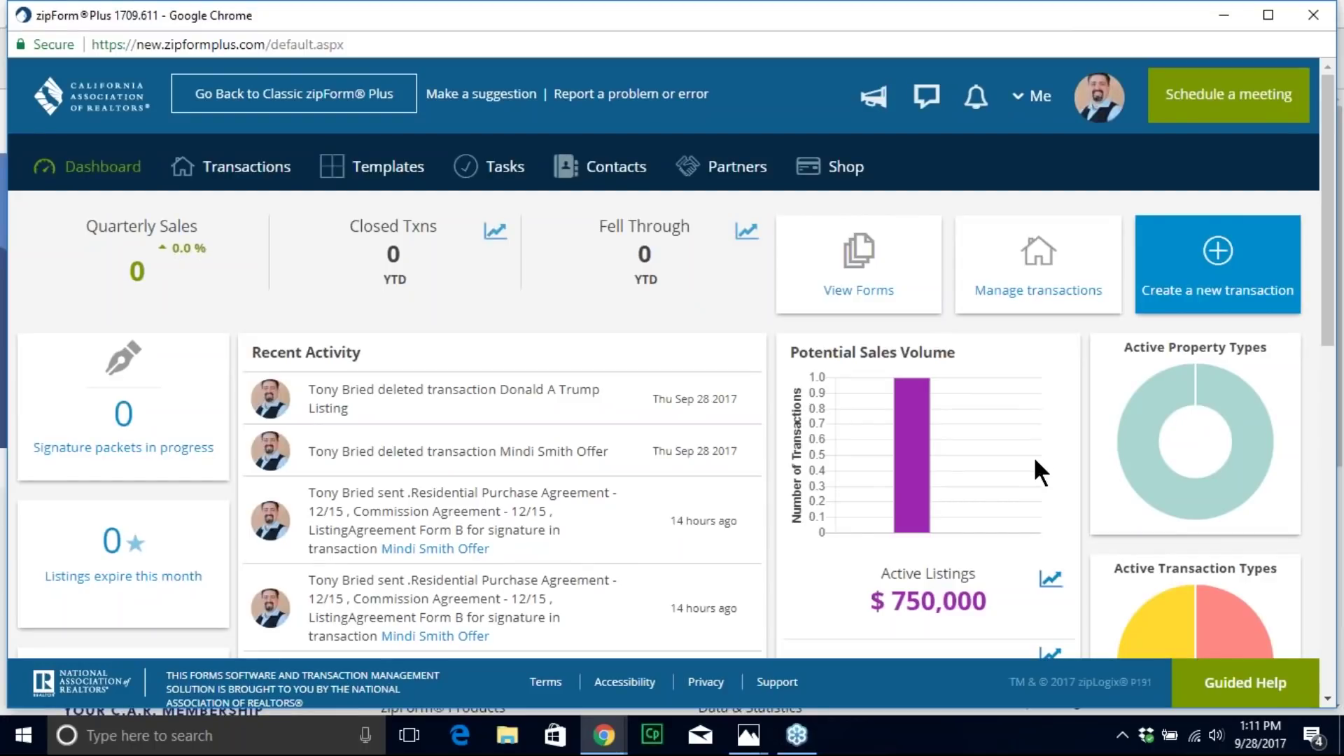
scroll(1036, 462, "down", 3)
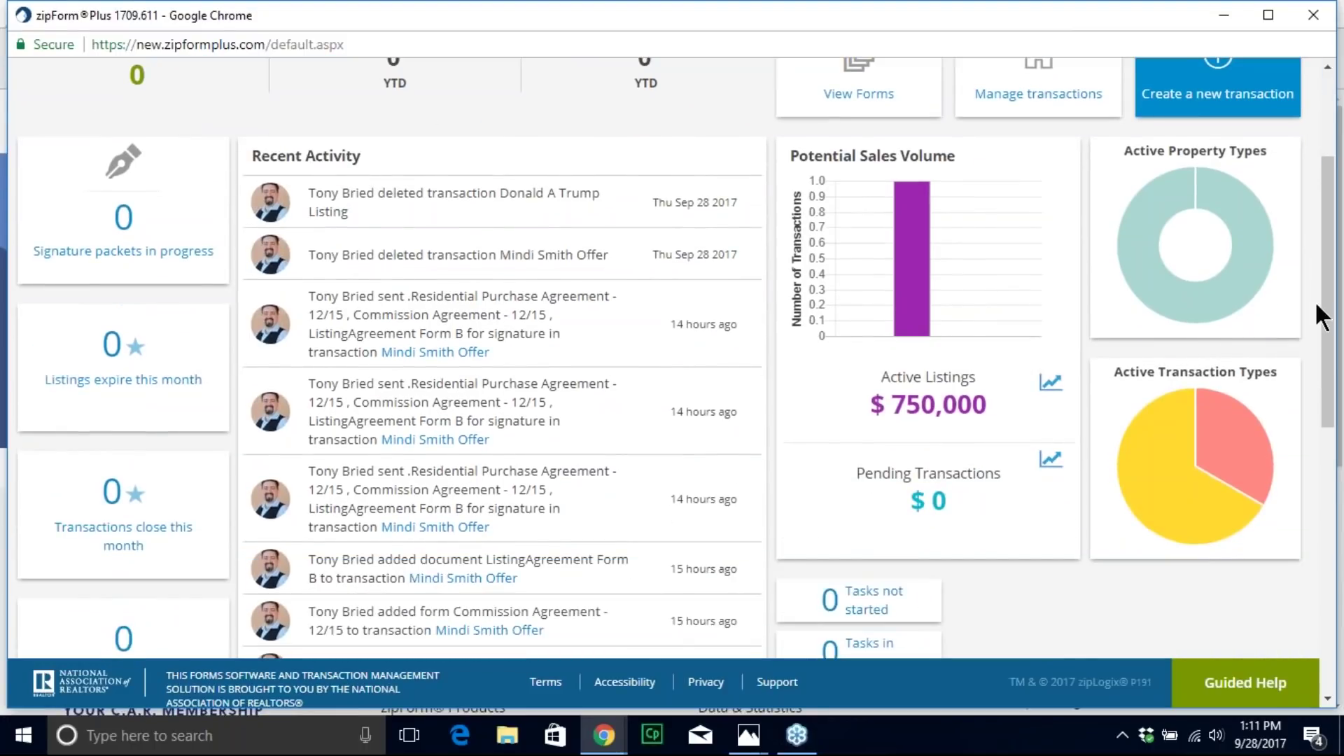
Step: Mark up the Potential Sales Volume figures, emphasizing the $0 pending transactions amount
key("ctrl+2")
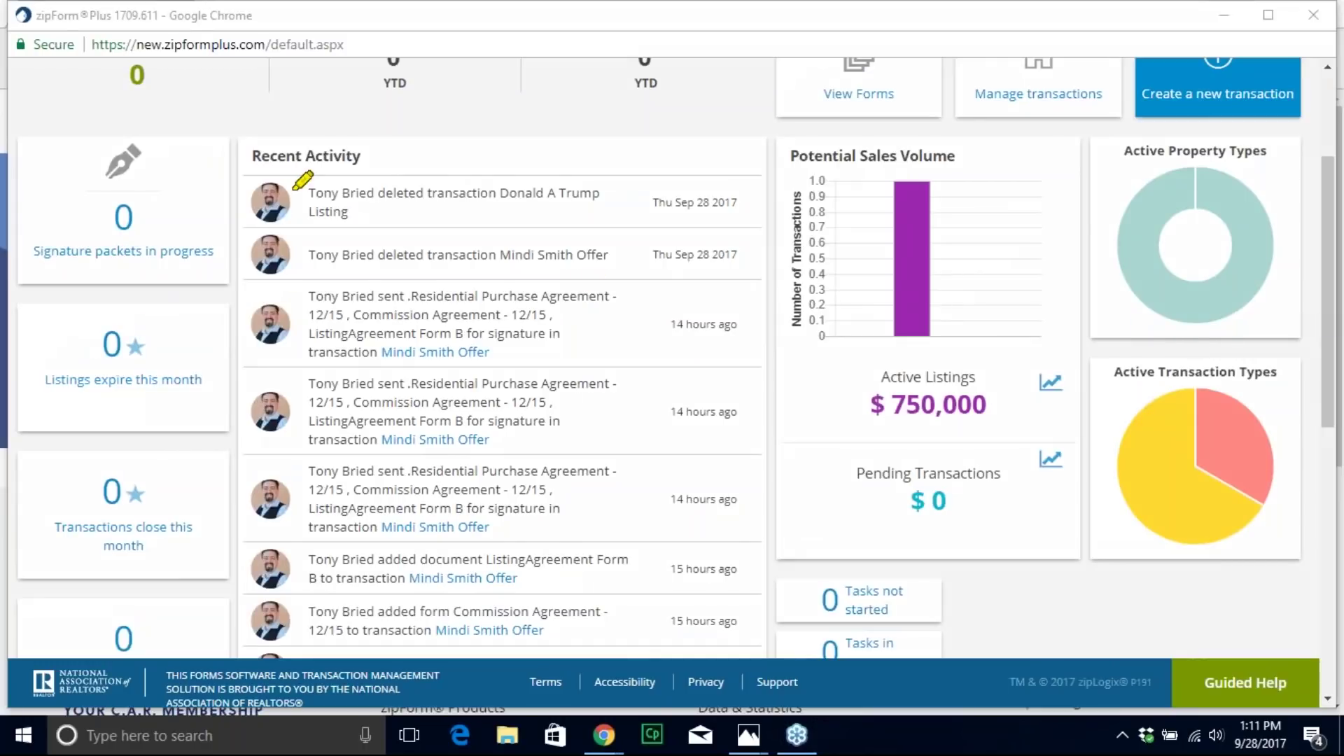
mouse_move(226, 151)
left_mouse_down()
mouse_move(392, 168)
mouse_move(378, 133)
mouse_move(252, 131)
mouse_move(228, 150)
left_mouse_up()
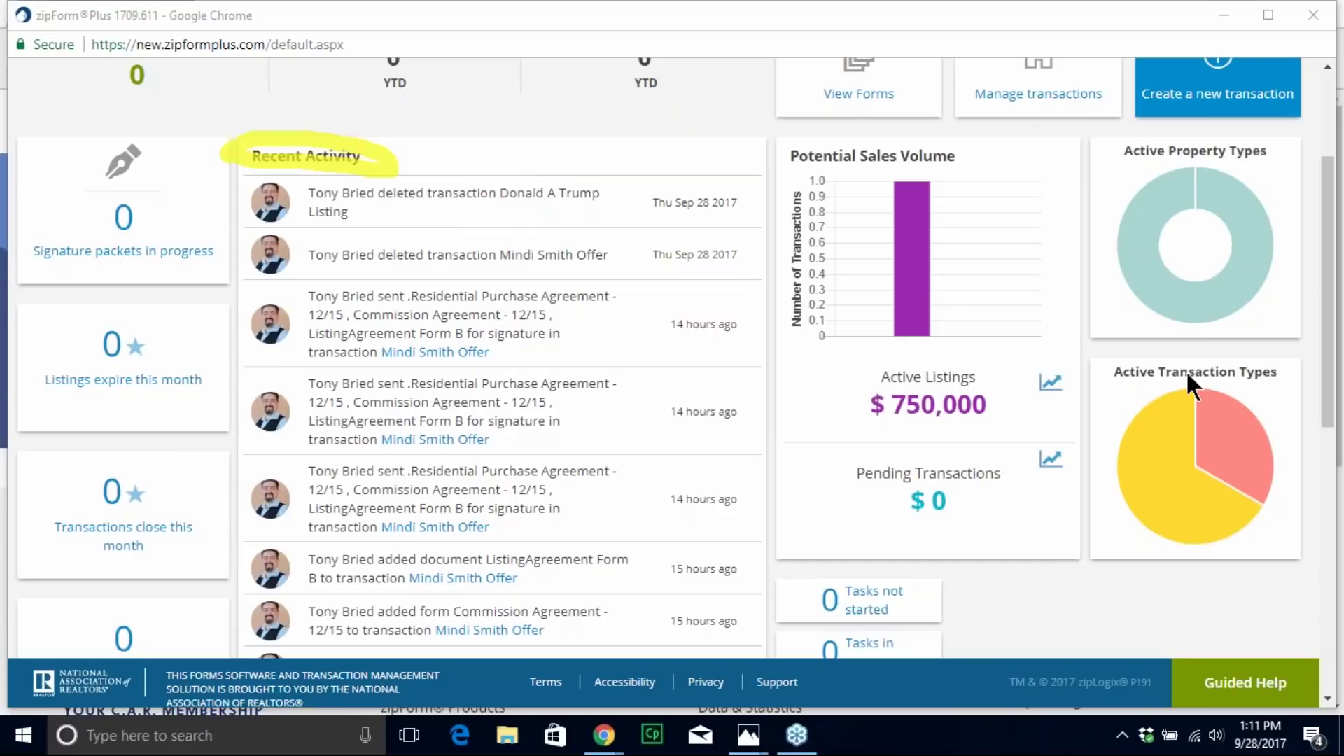
key("e")
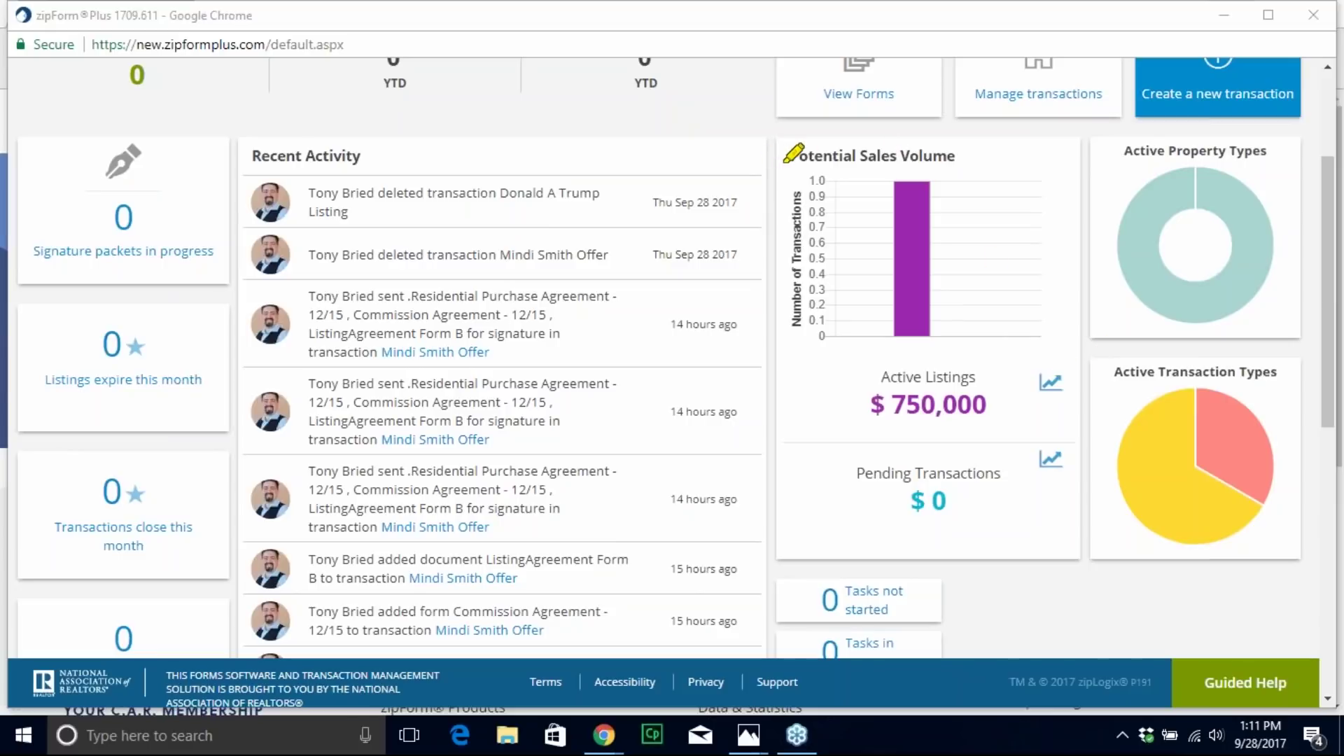
left_click_drag(776, 155, 987, 157)
left_click_drag(776, 156, 766, 158)
mouse_move(923, 152)
left_mouse_down()
mouse_move(819, 167)
mouse_move(789, 325)
mouse_move(1004, 420)
mouse_move(1081, 392)
mouse_move(1048, 200)
mouse_move(930, 147)
left_mouse_up()
mouse_move(816, 449)
left_mouse_down()
mouse_move(862, 471)
mouse_move(1023, 468)
mouse_move(837, 483)
left_mouse_up()
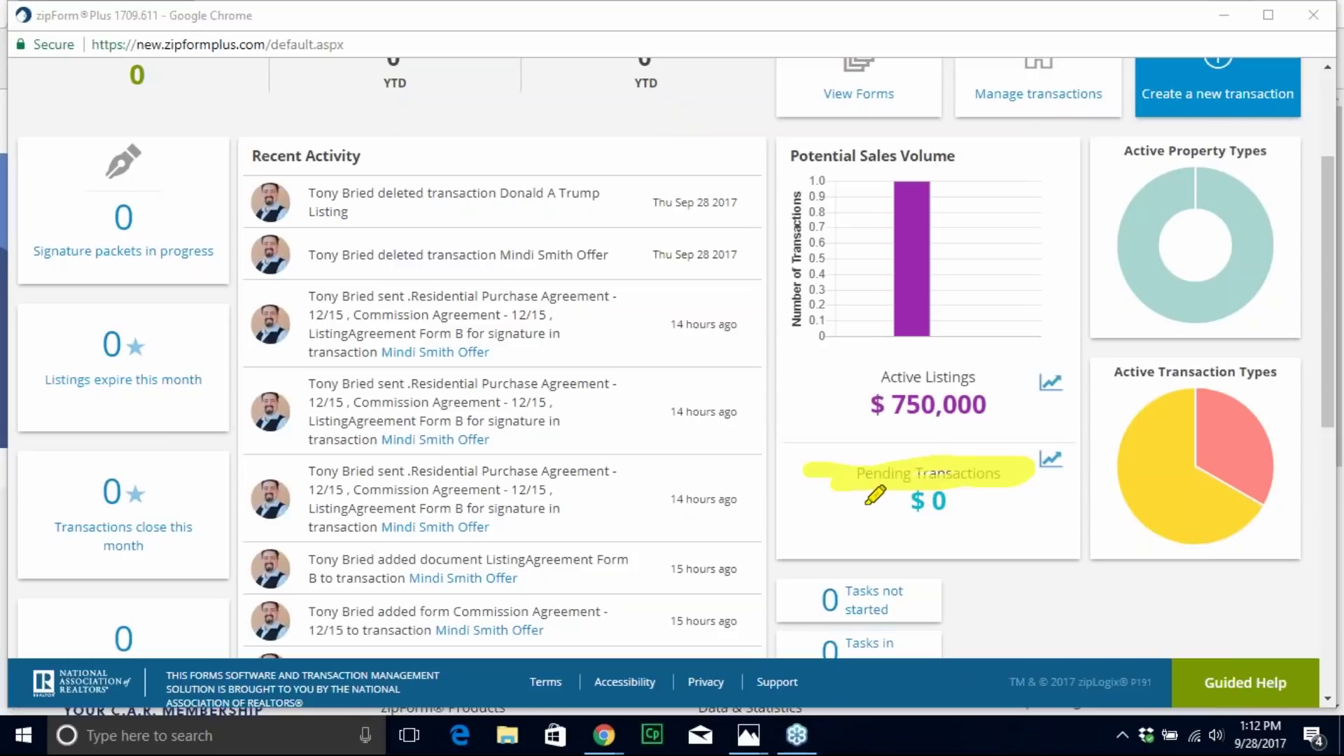
left_click_drag(867, 501, 980, 505)
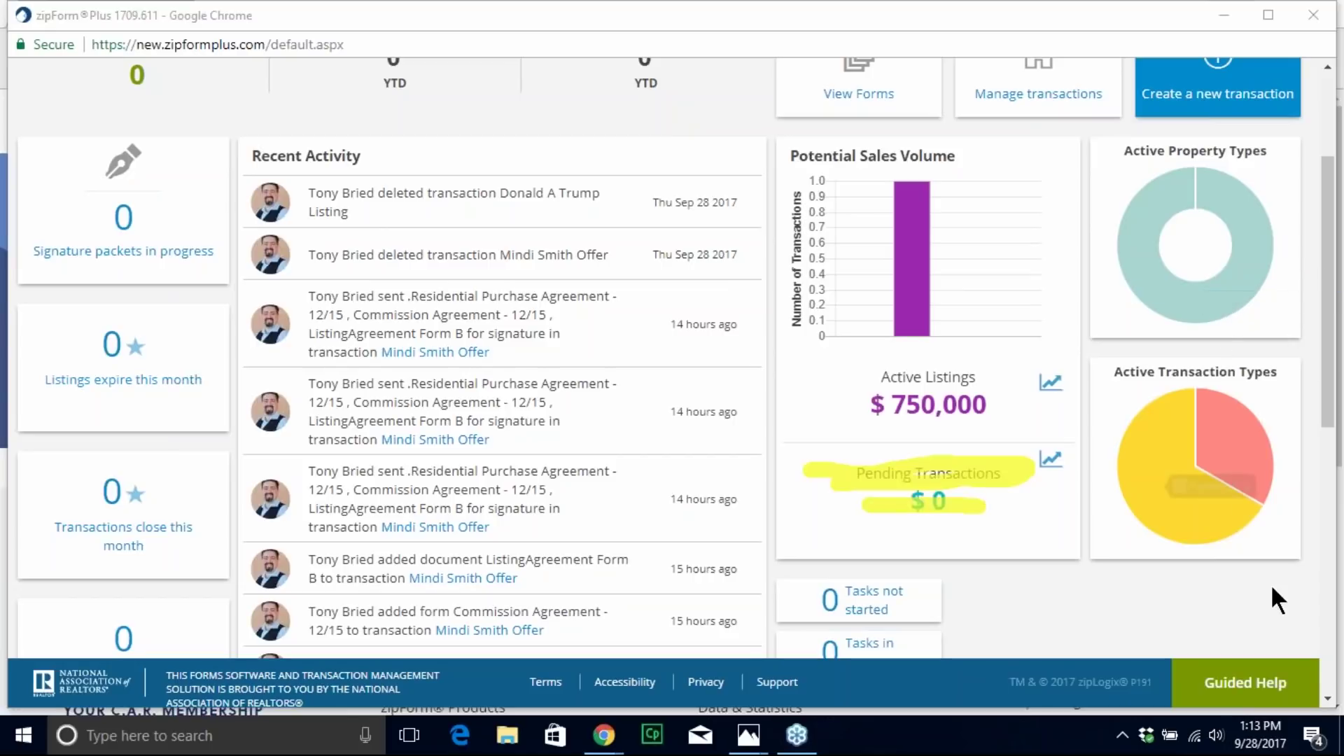
scroll(1271, 588, "up", 3)
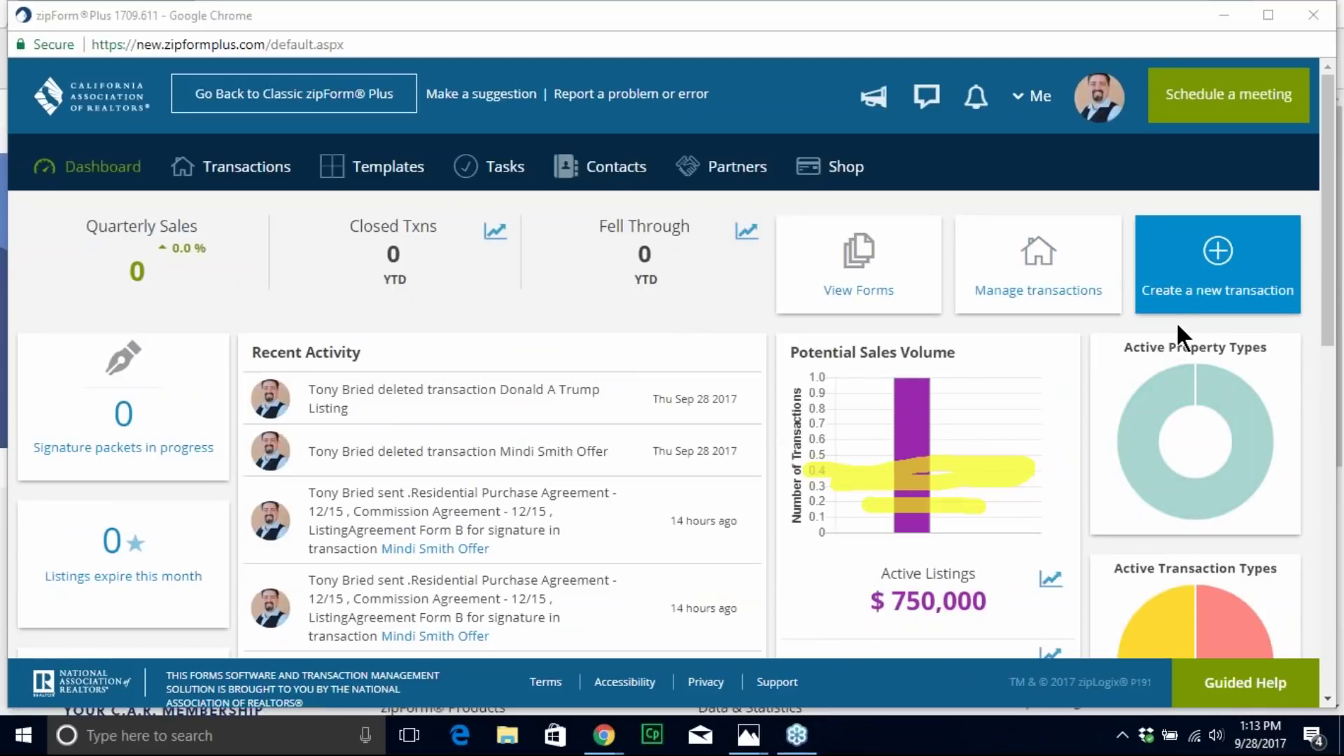
left_click_drag(323, 227, 510, 236)
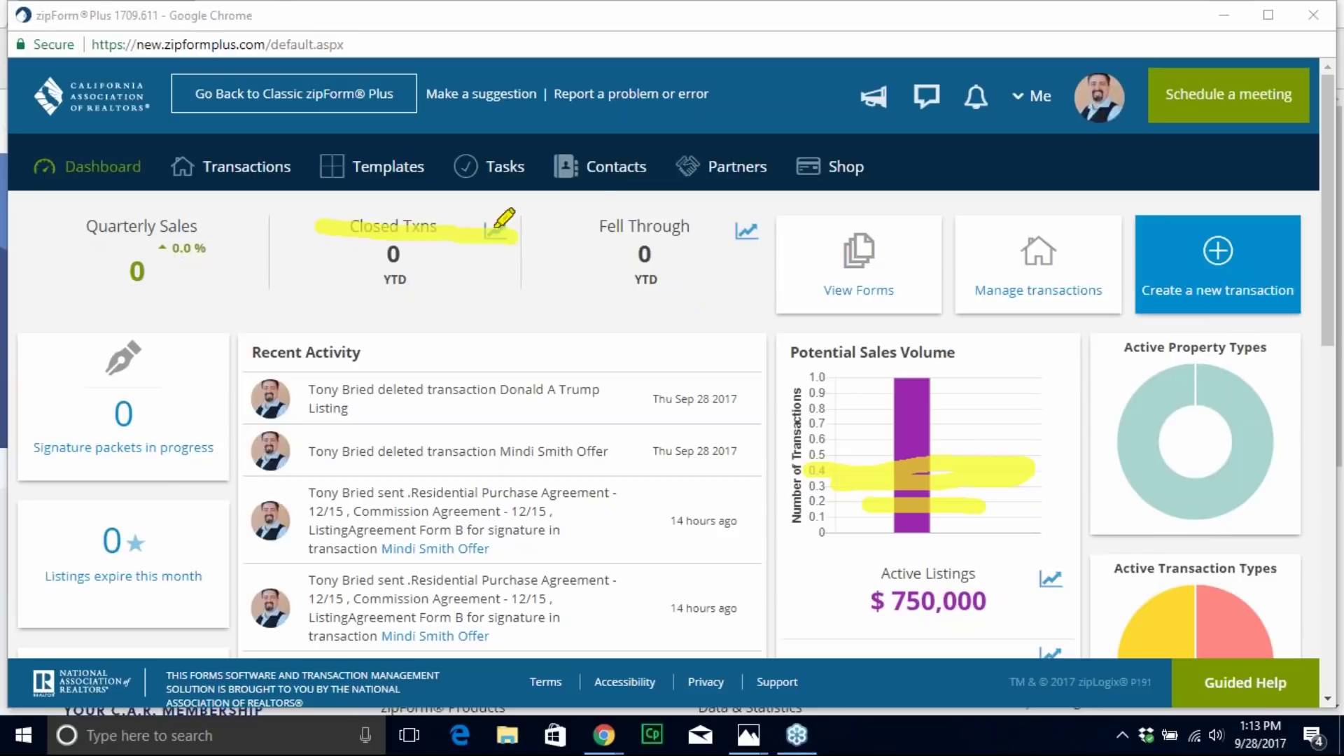
mouse_move(346, 233)
left_mouse_down()
mouse_move(335, 283)
mouse_move(490, 273)
mouse_move(470, 223)
left_mouse_up()
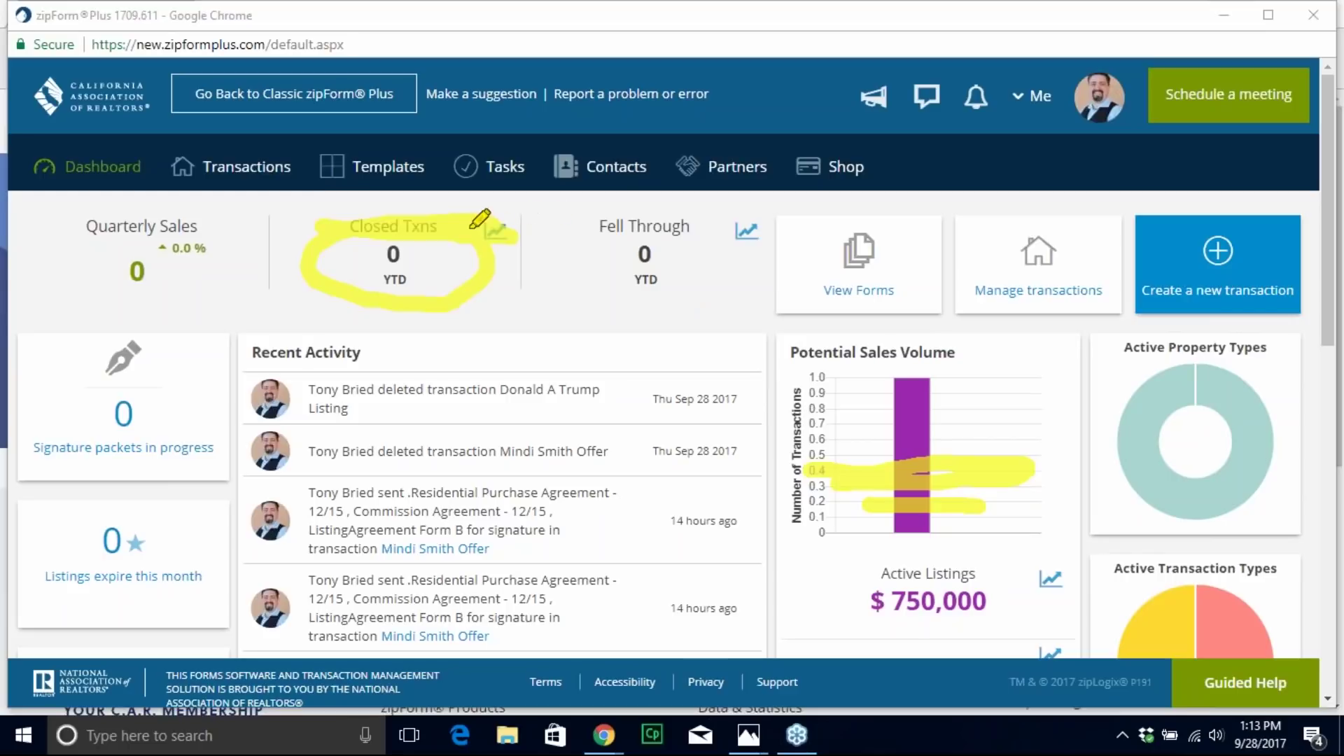
mouse_move(572, 206)
left_mouse_down()
mouse_move(566, 308)
mouse_move(740, 313)
mouse_move(769, 233)
mouse_move(682, 186)
mouse_move(571, 201)
left_mouse_up()
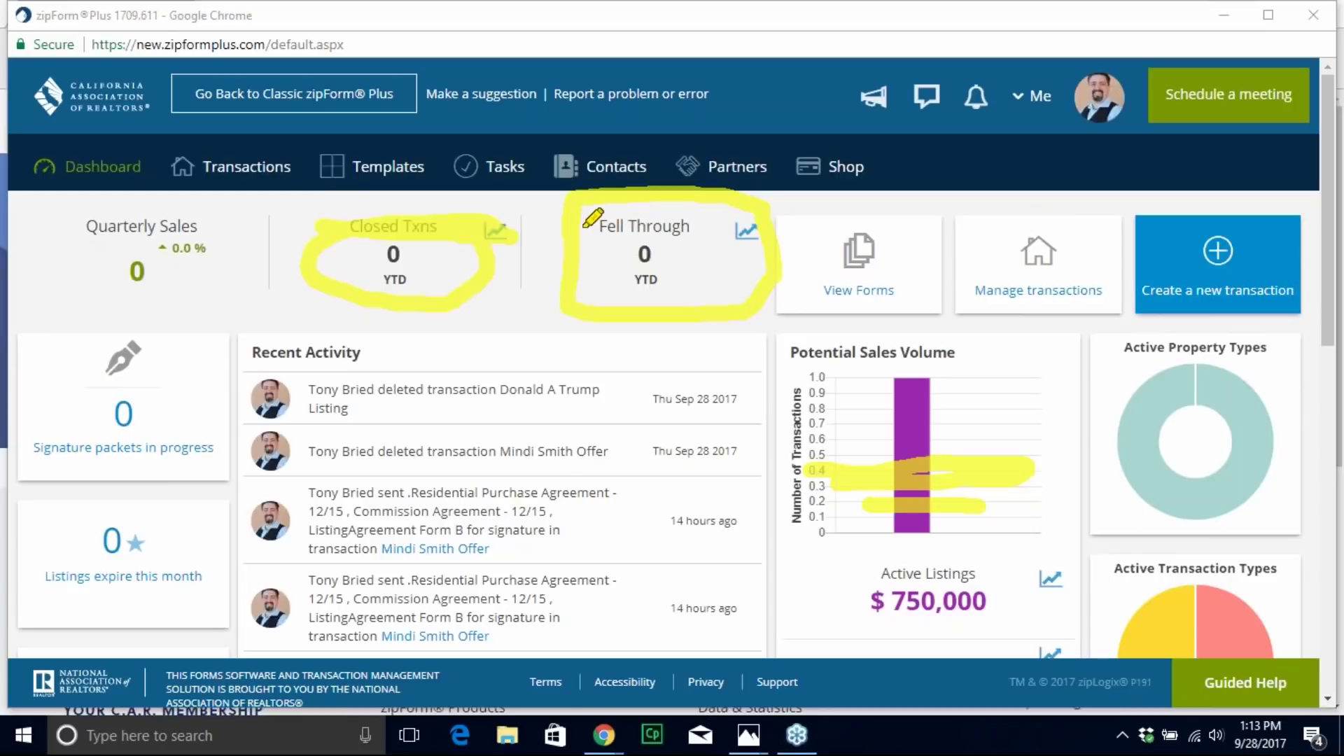
mouse_move(584, 228)
left_mouse_down()
mouse_move(728, 234)
mouse_move(609, 242)
left_mouse_up()
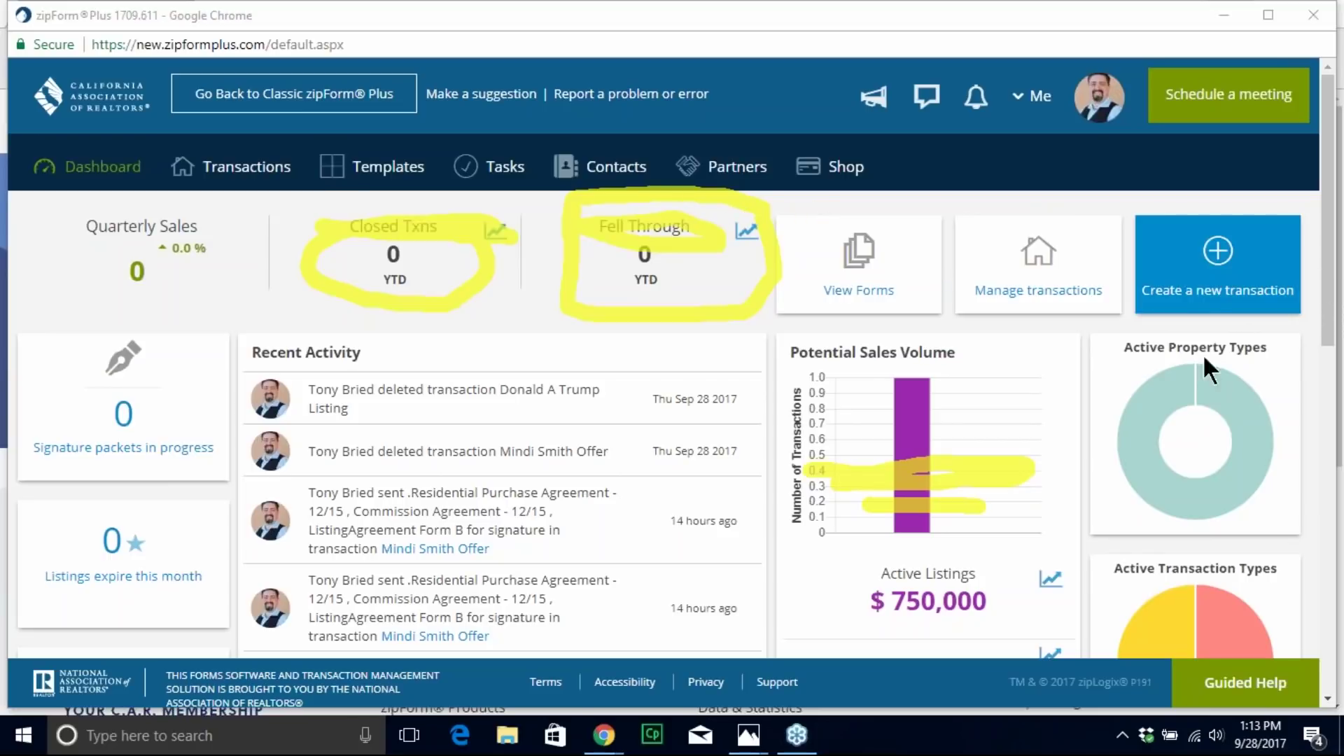
left_click(1193, 379)
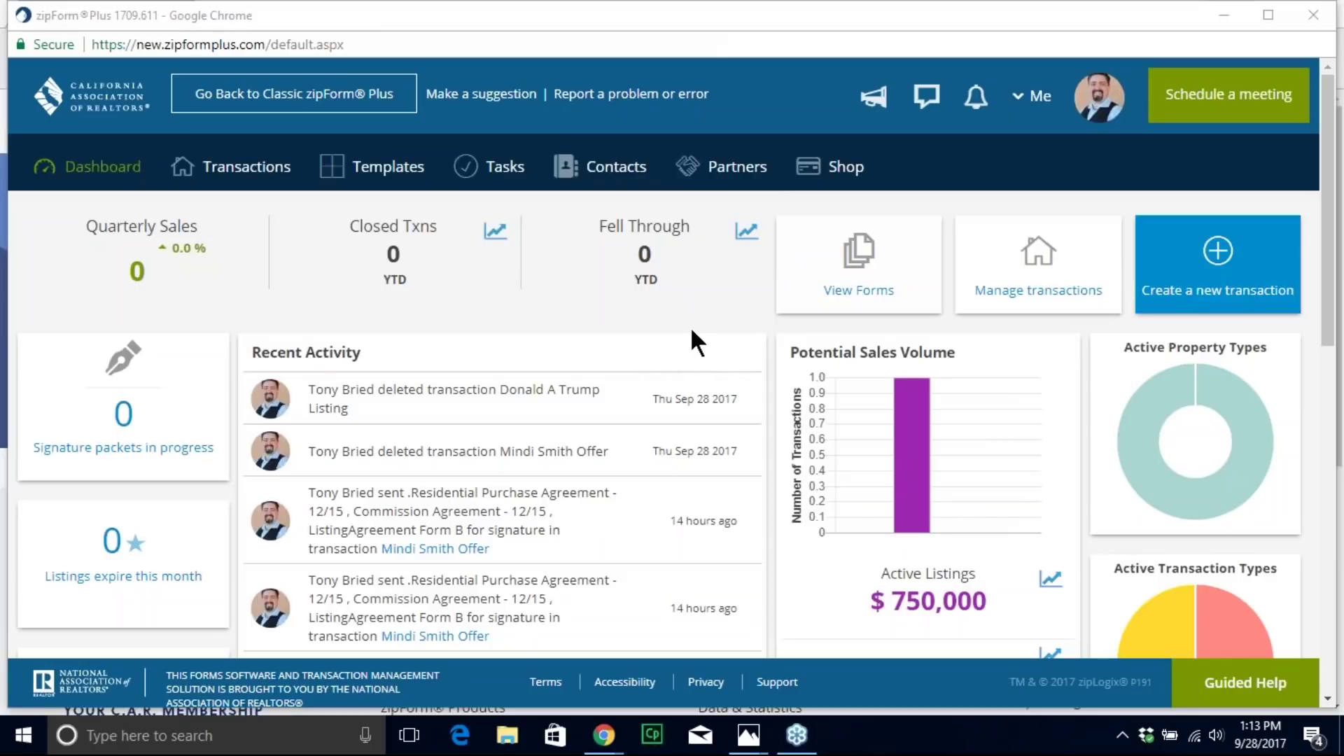
scroll(694, 327, "down", 3)
mouse_move(920, 228)
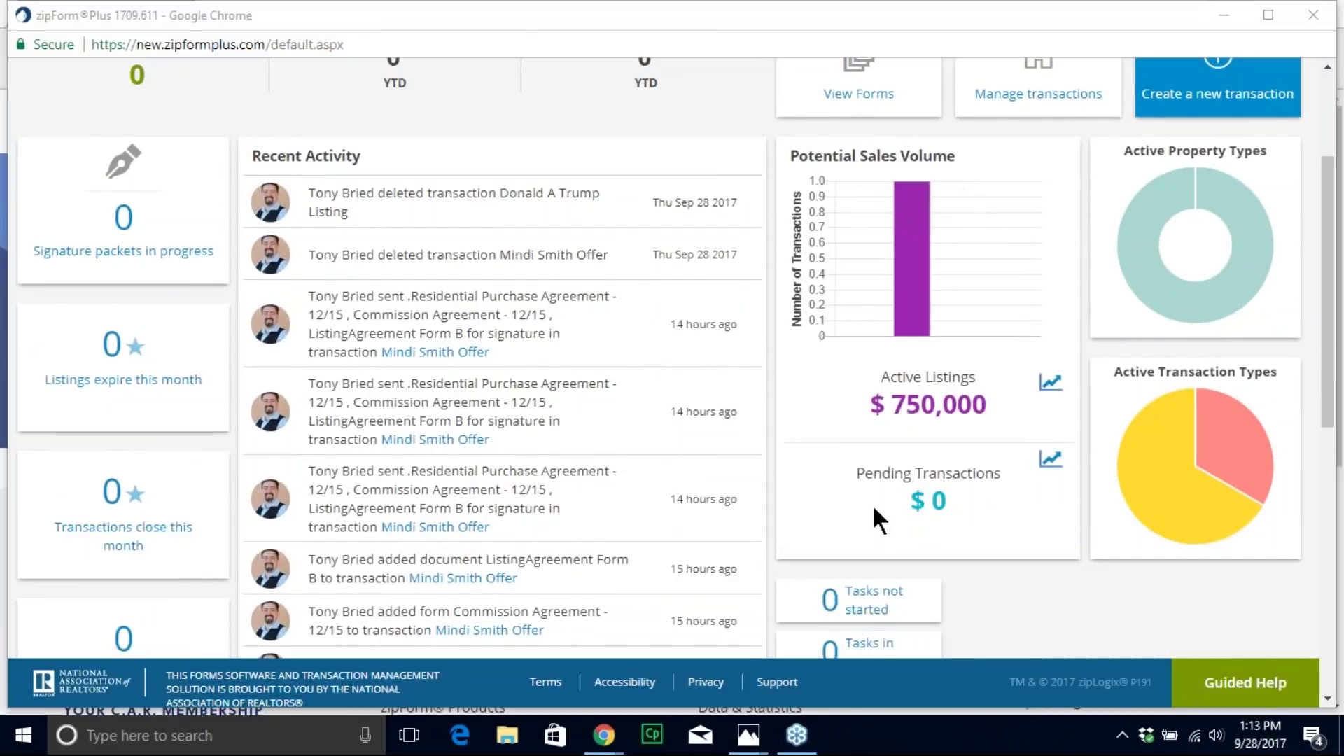
scroll(872, 516, "up", 2)
scroll(897, 582, "up", 2)
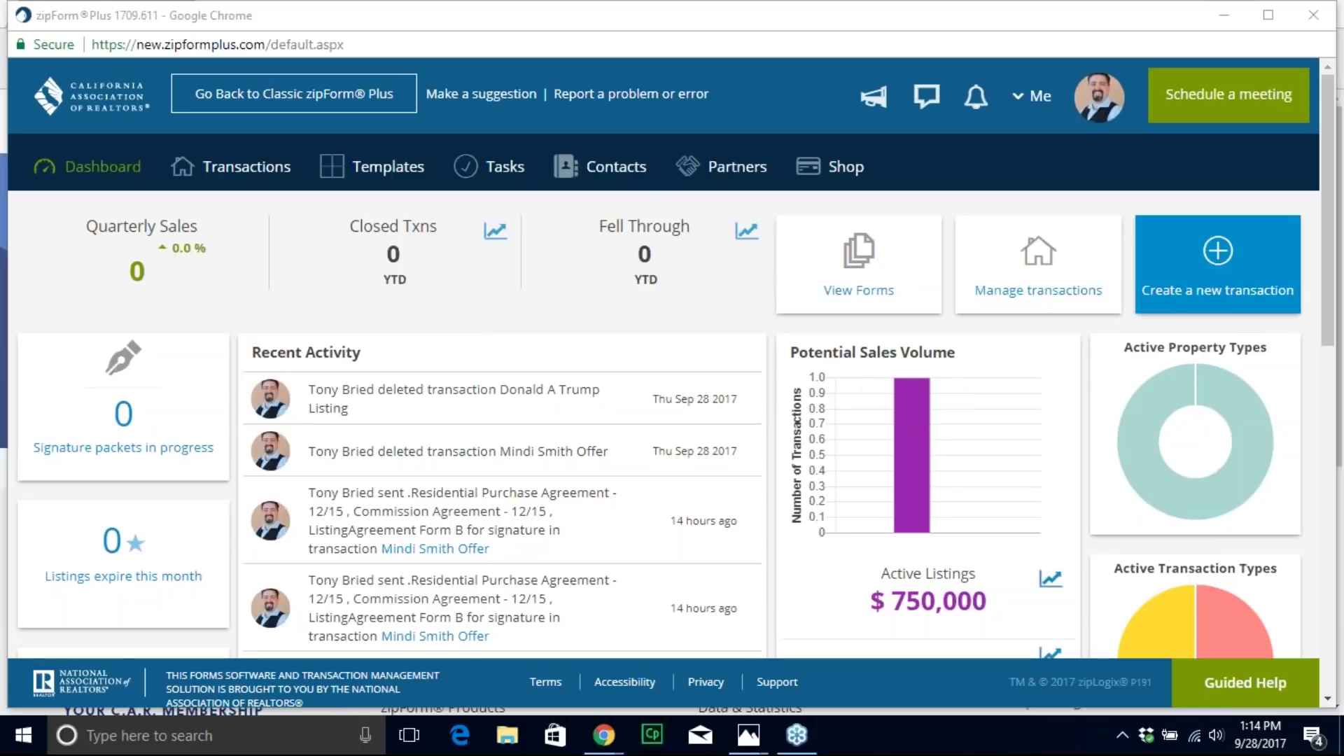
scroll(650, 464, "down", 2)
scroll(644, 455, "up", 2)
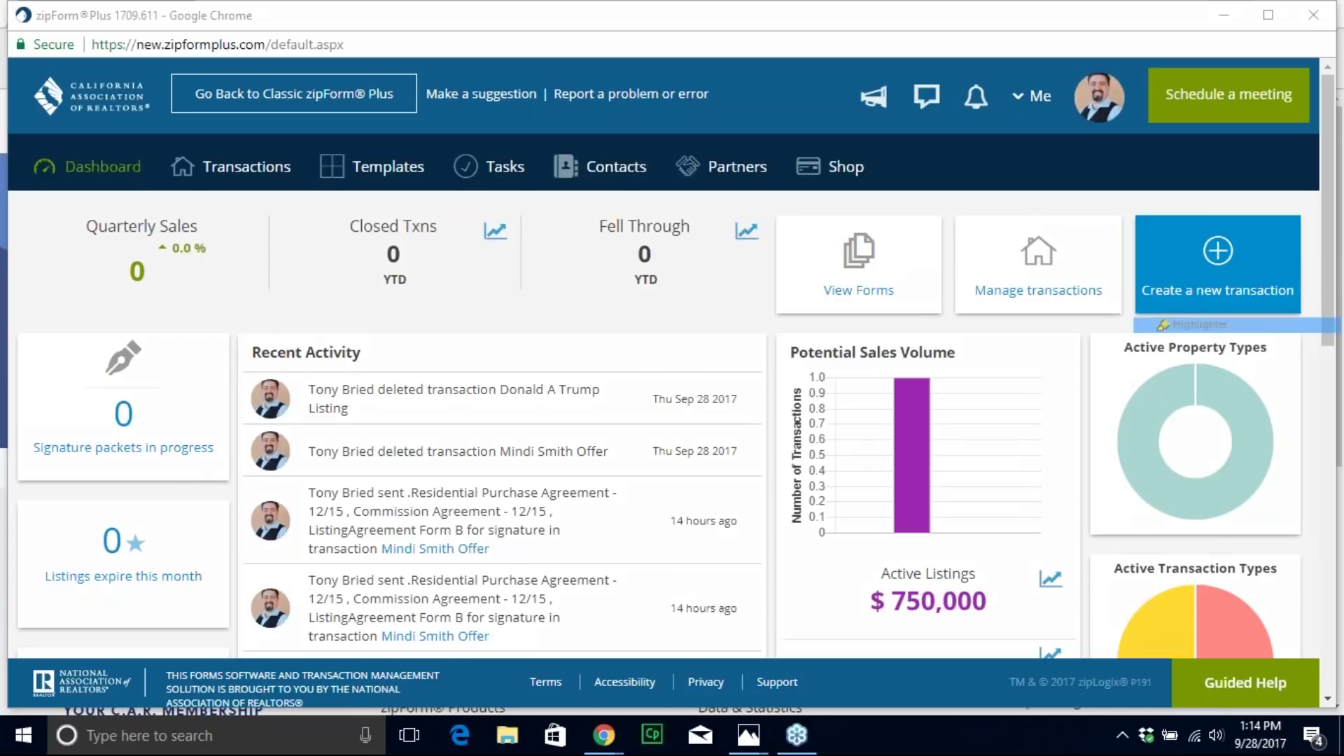
mouse_move(157, 172)
left_mouse_down()
mouse_move(311, 175)
mouse_move(193, 148)
left_mouse_up()
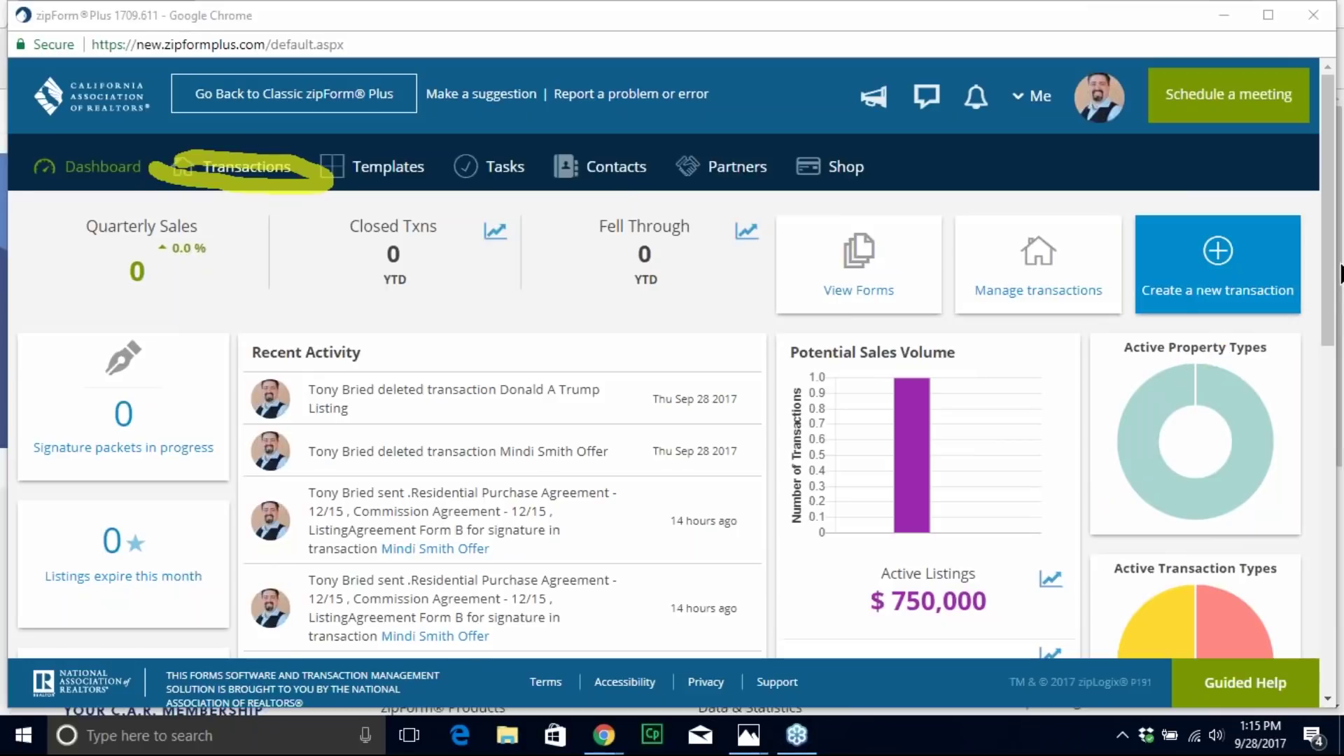
key("e")
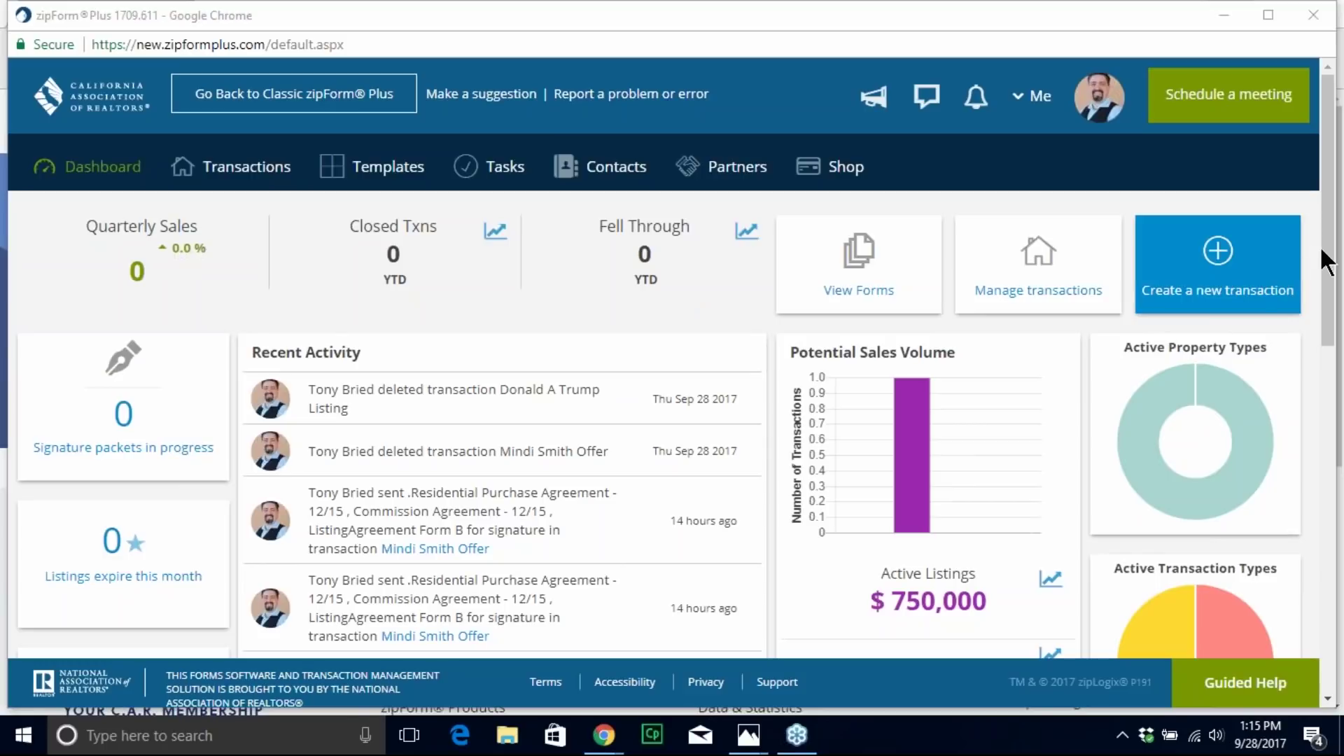
mouse_move(886, 72)
left_mouse_down()
mouse_move(1231, 60)
mouse_move(1221, 136)
mouse_move(993, 108)
mouse_move(942, 82)
left_mouse_up()
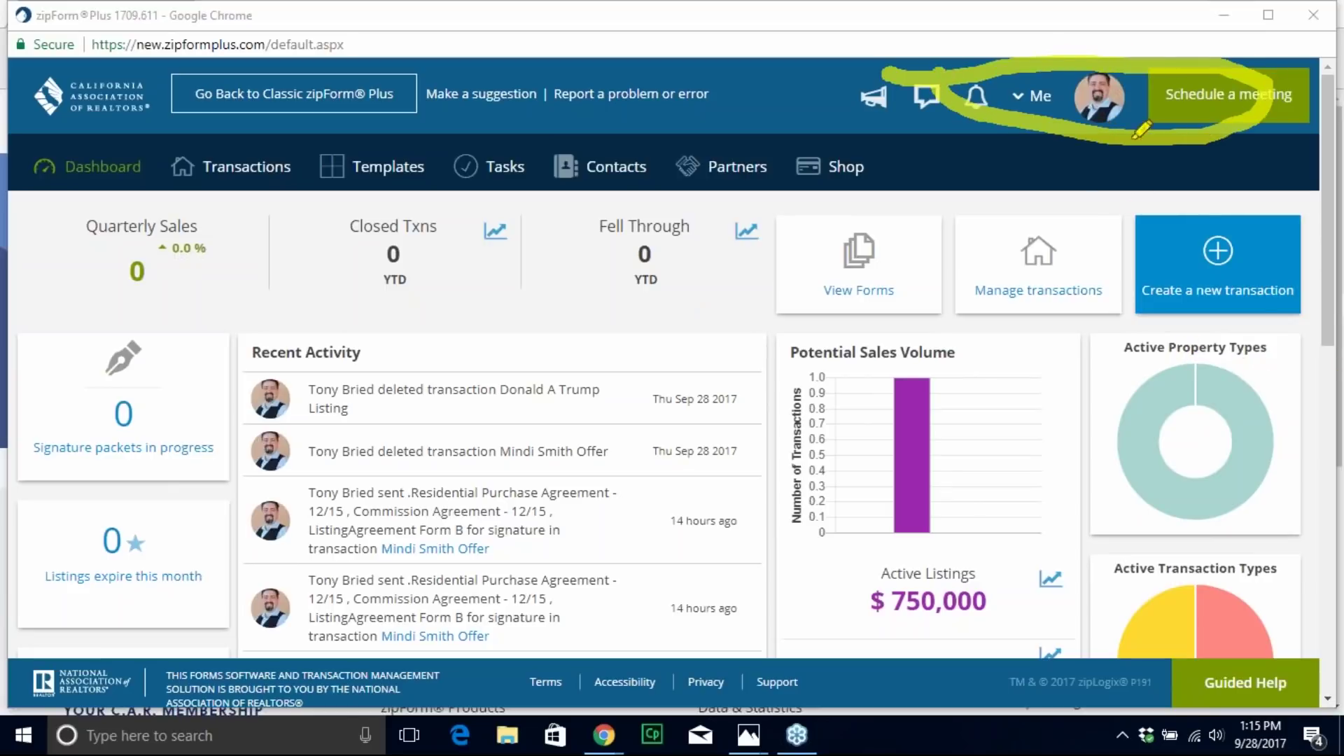
mouse_move(1070, 68)
left_mouse_down()
mouse_move(1058, 112)
mouse_move(1072, 141)
left_mouse_up()
left_click_drag(1131, 70, 1139, 131)
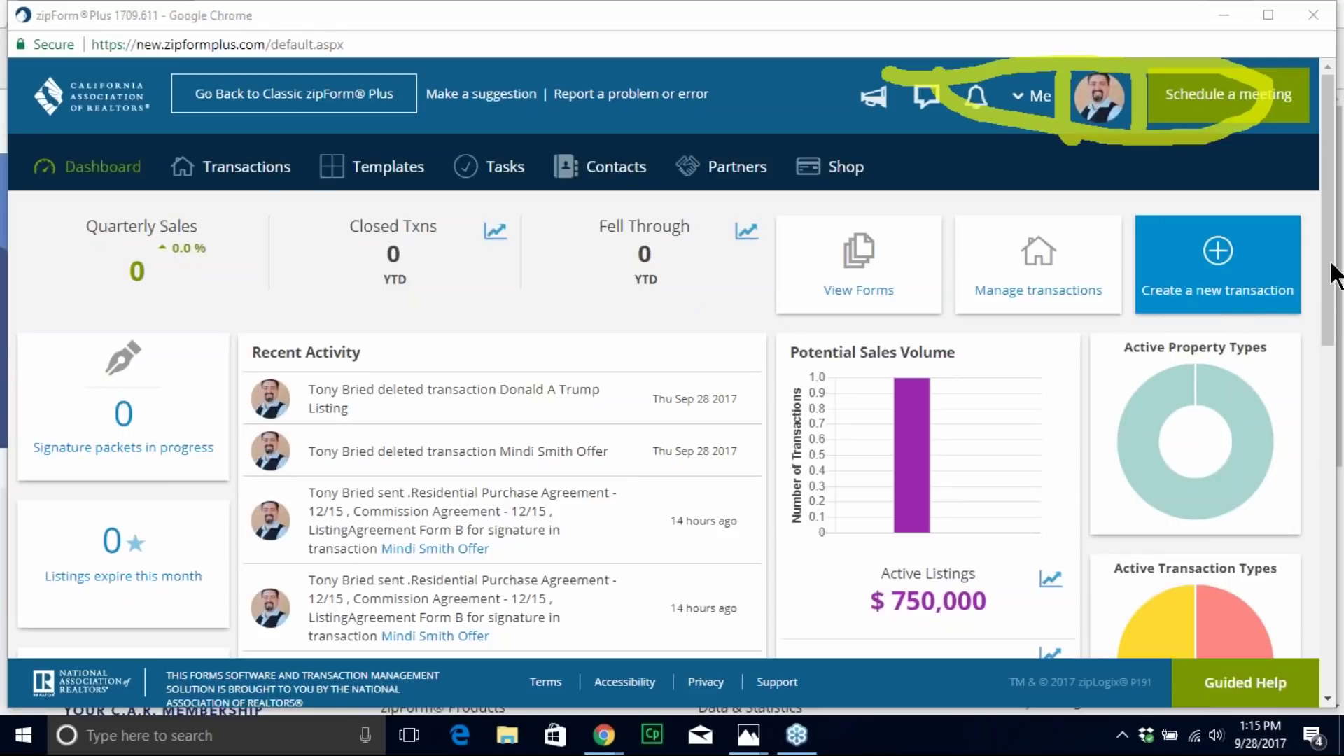
key("Escape")
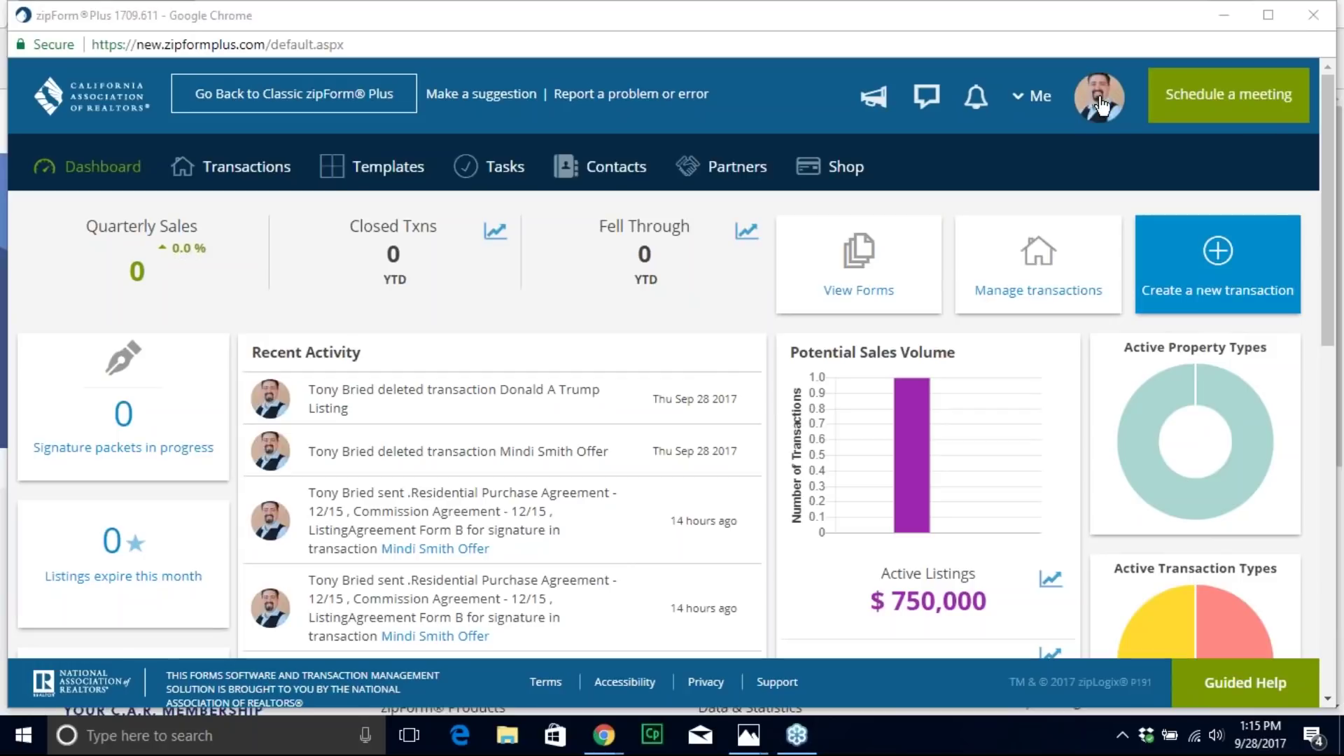
Step: From the account menu, abandon a profile photo change and open View Profile
left_click(1100, 112)
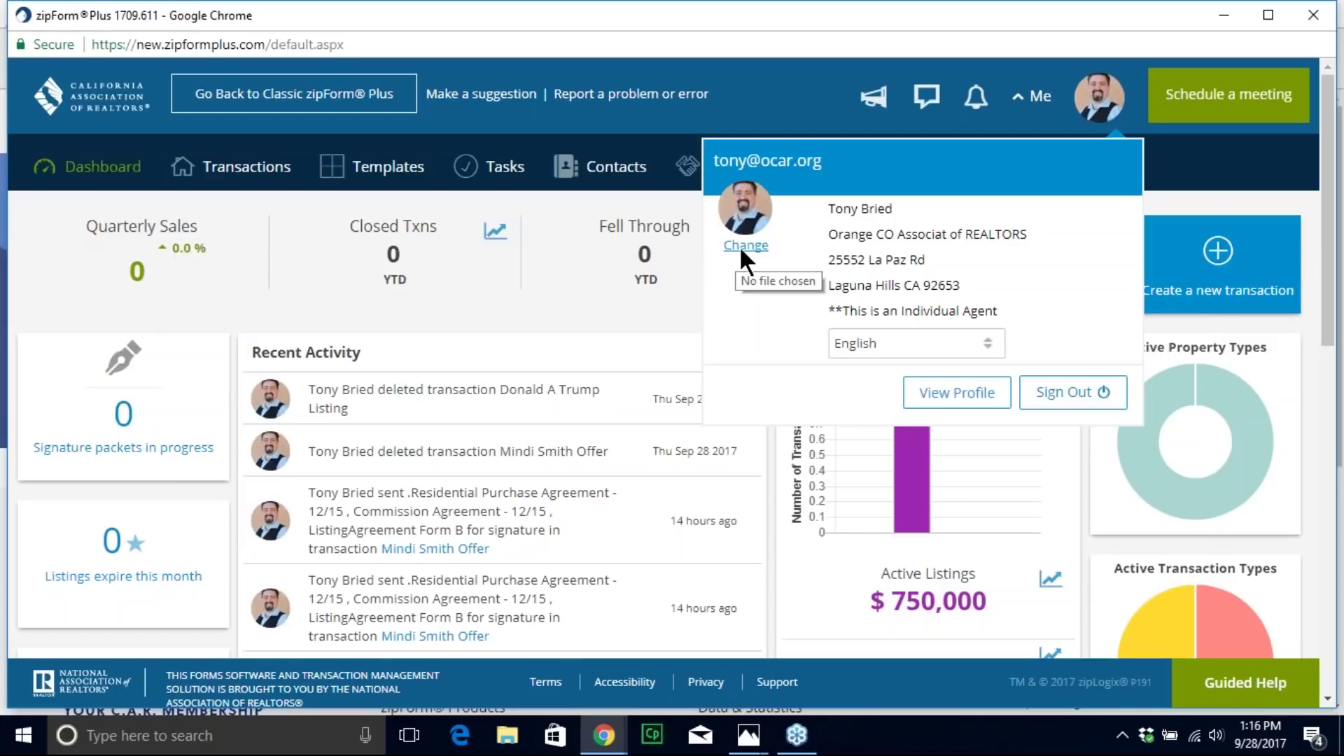
left_click(746, 246)
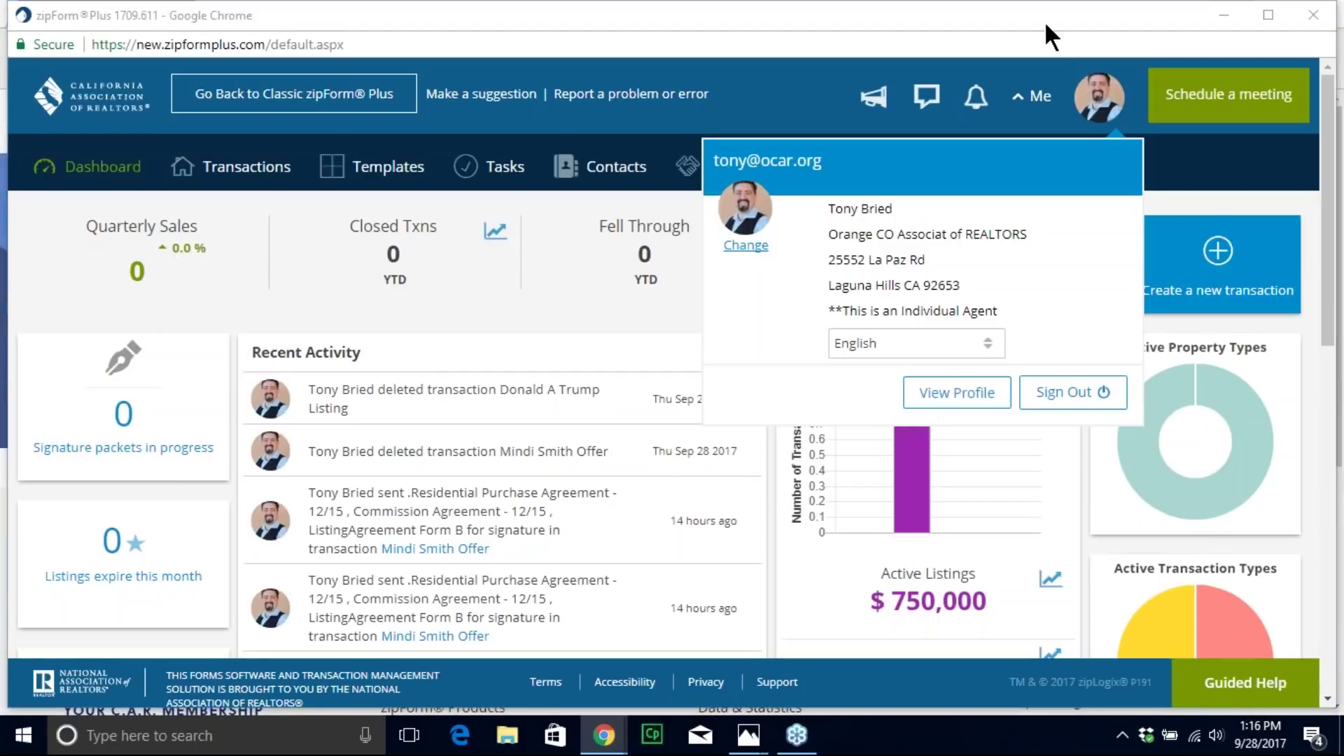
key("Escape")
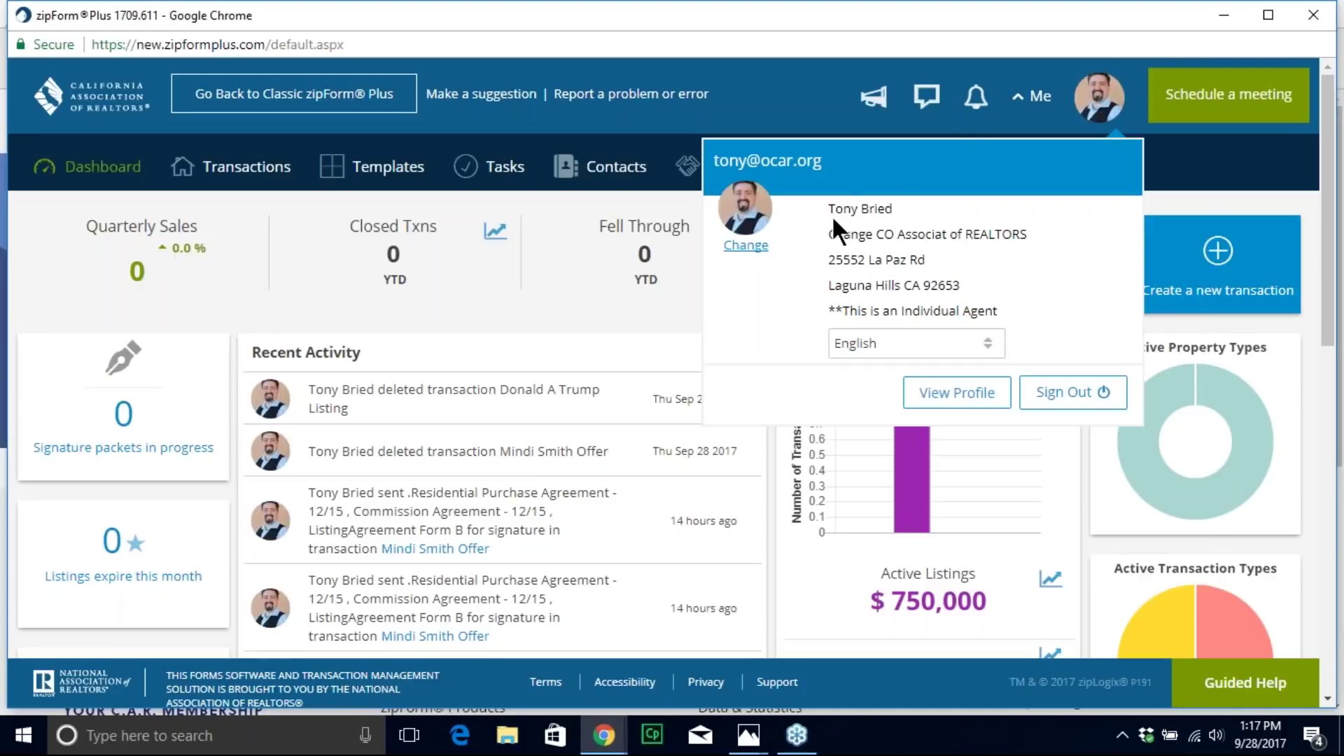
left_click(948, 392)
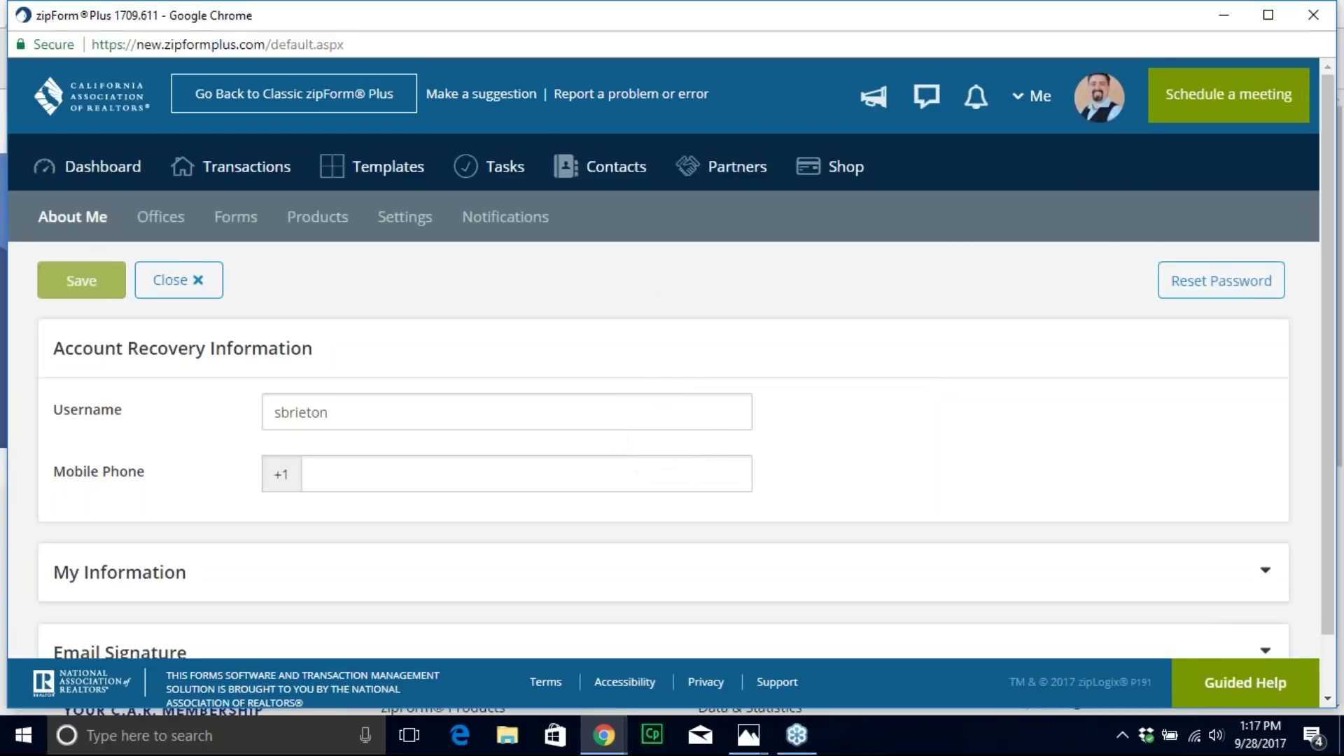
Step: Expand About Me's Email Signature section and review the signature ending 'Sincerely,'
scroll(908, 300, "down", 2)
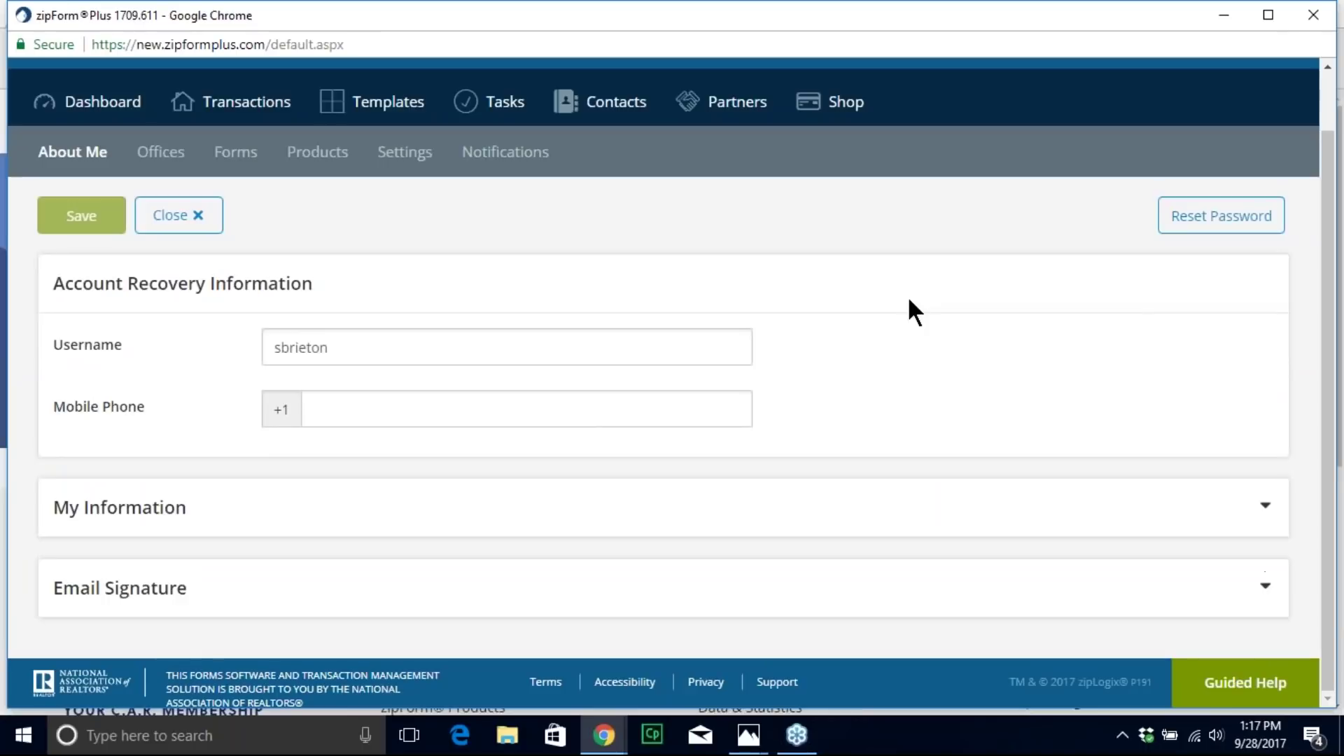
left_click(70, 587)
scroll(245, 532, "down", 7)
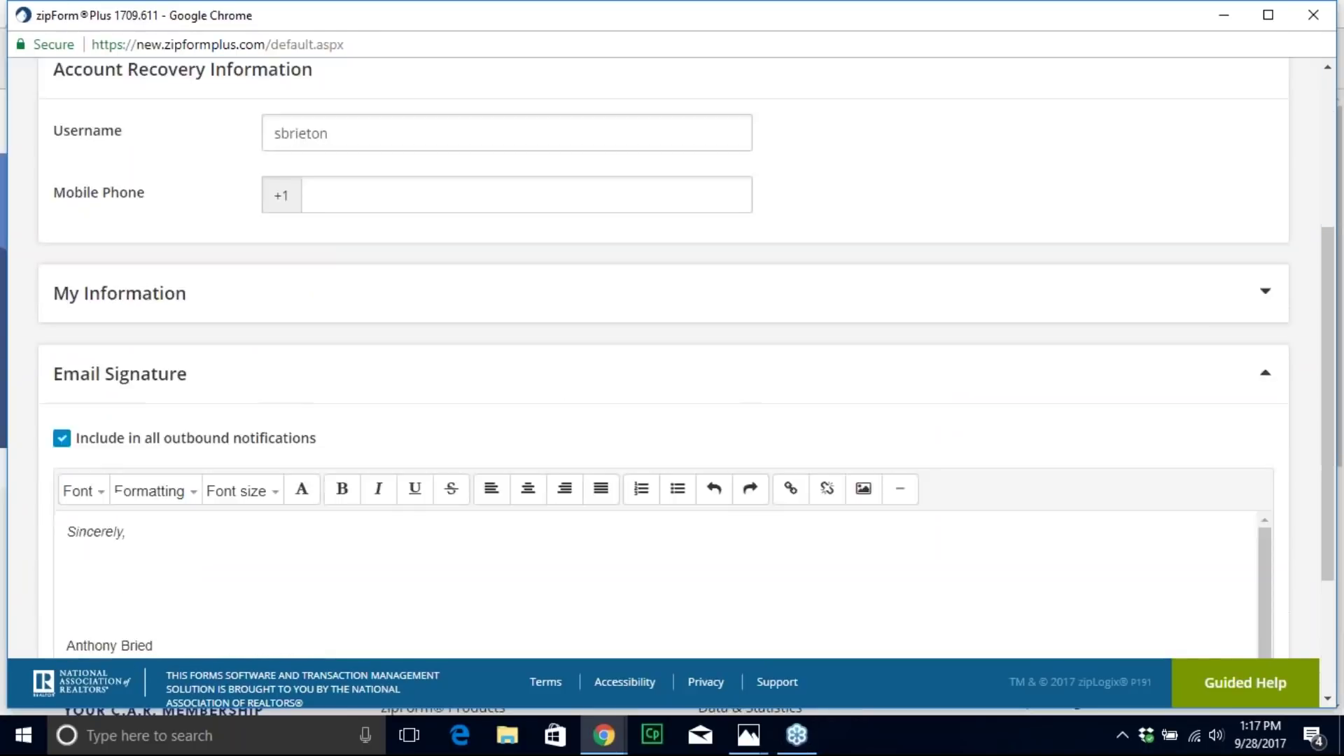
scroll(411, 473, "up", 2)
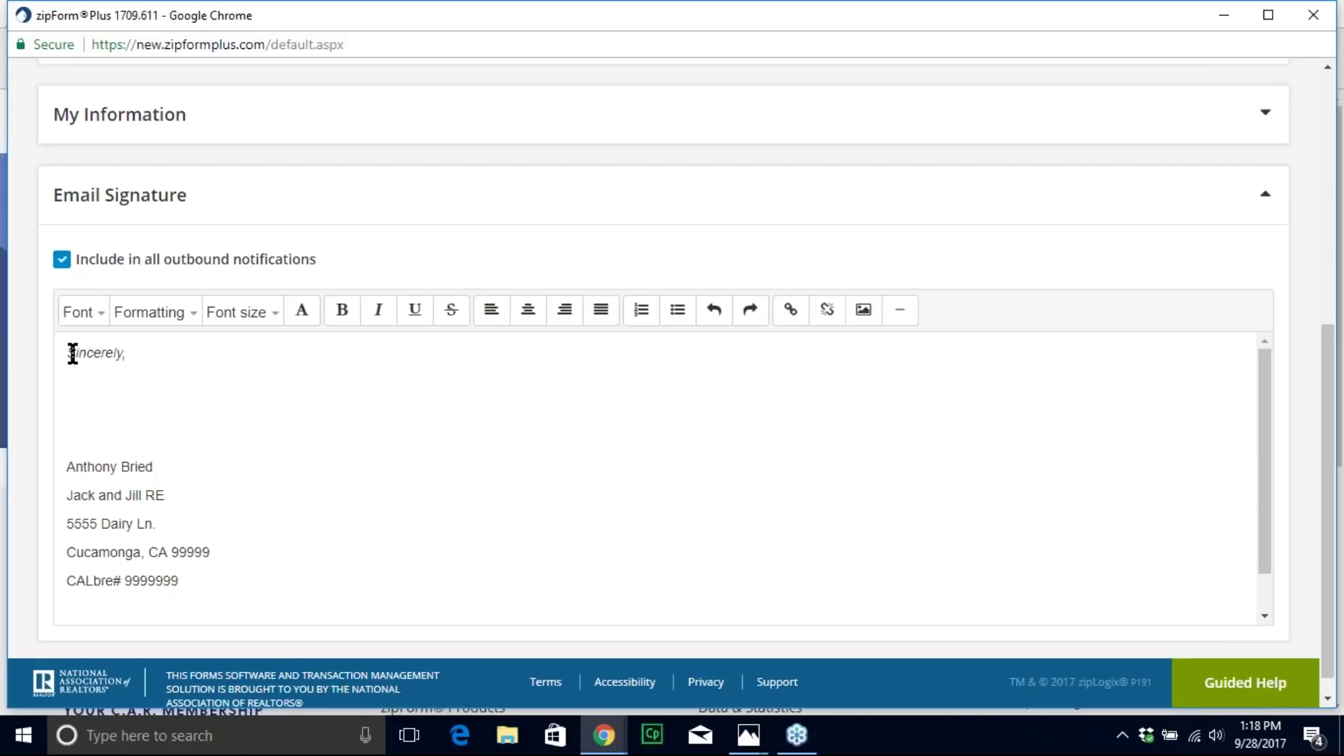
scroll(93, 434, "down", 1)
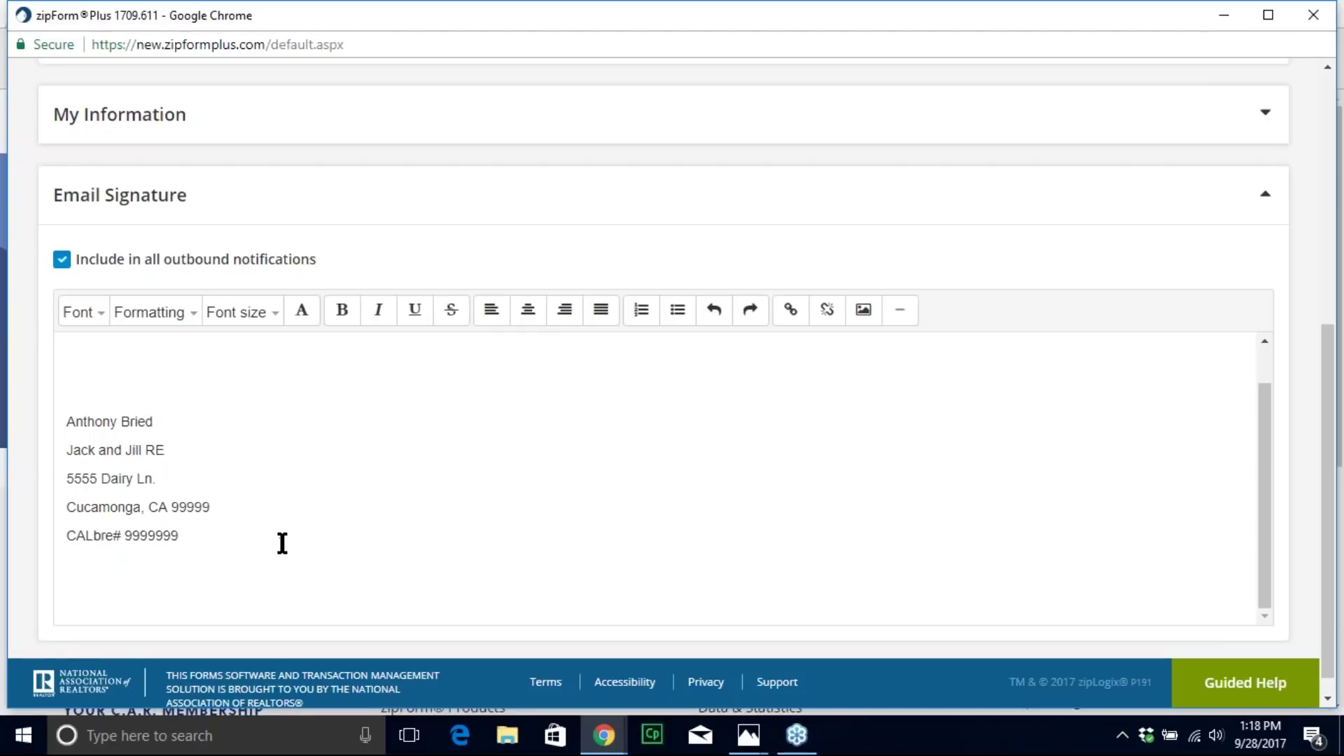
scroll(297, 528, "up", 2)
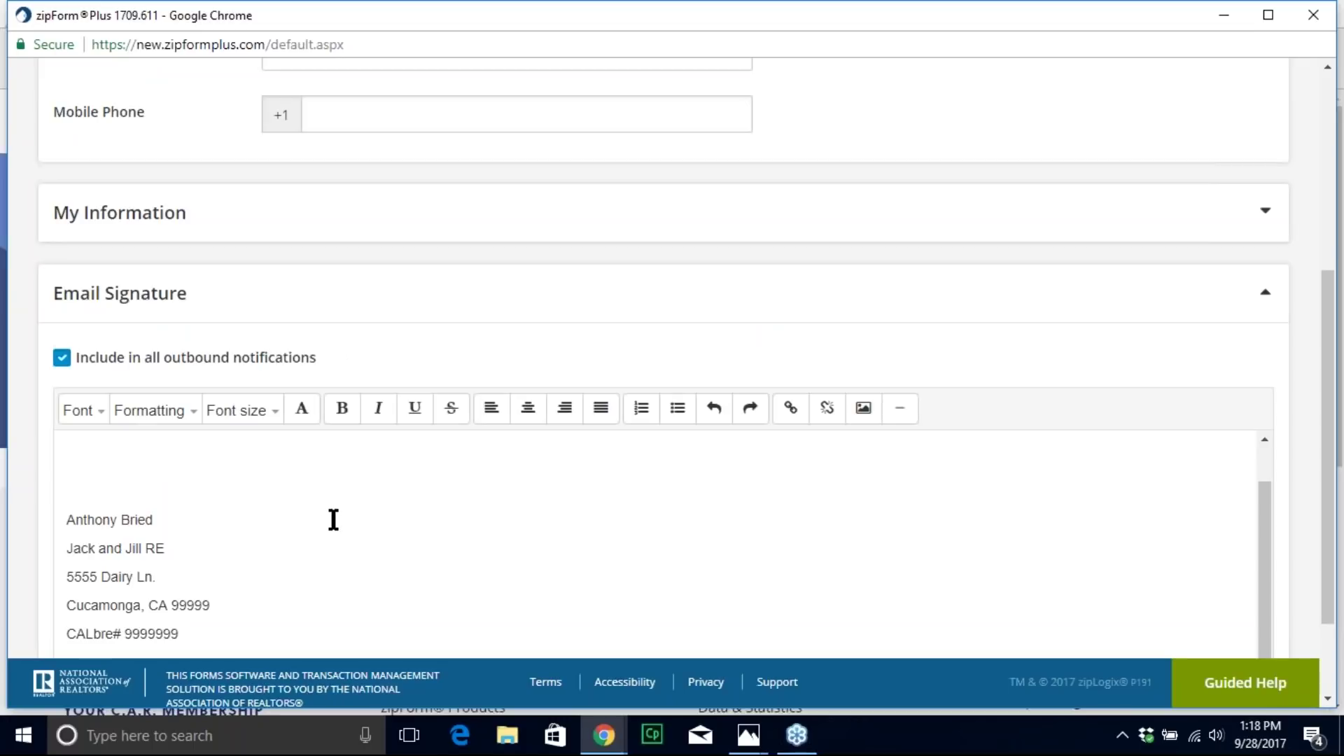
scroll(200, 461, "up", 1)
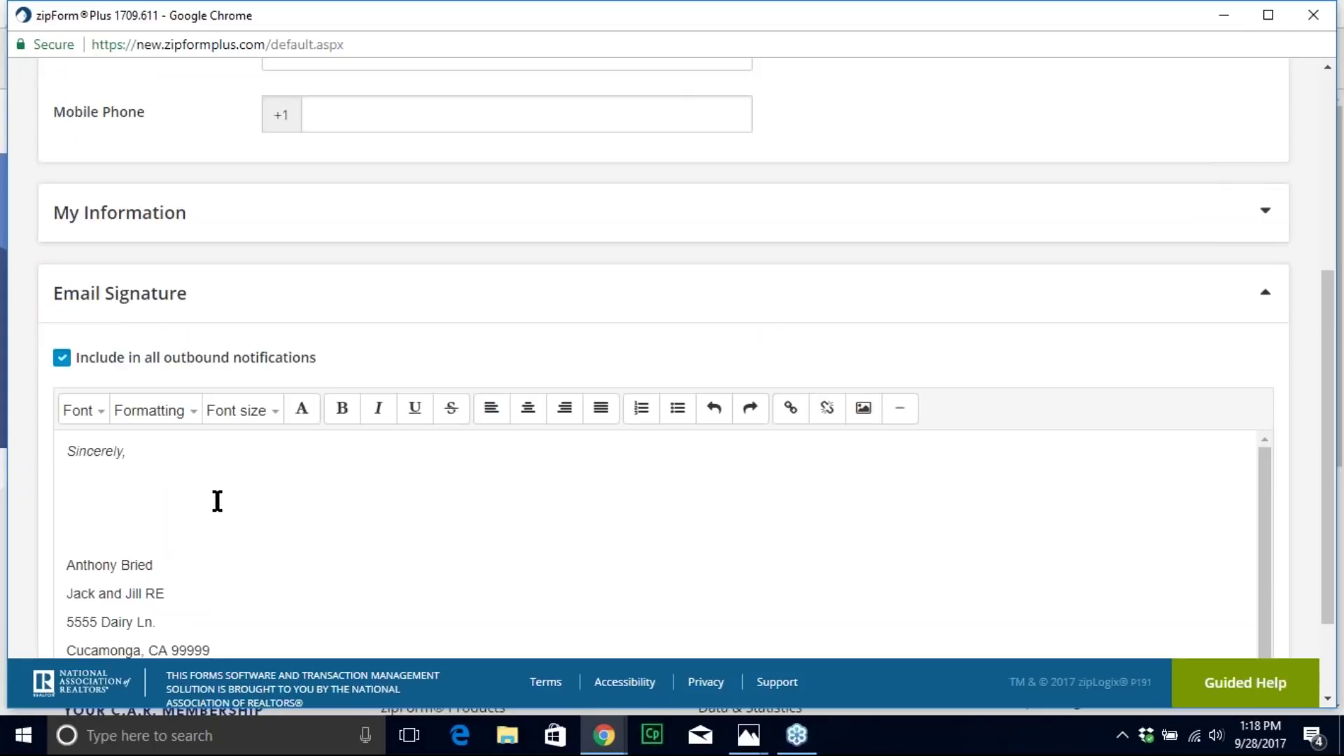
scroll(272, 480, "up", 4)
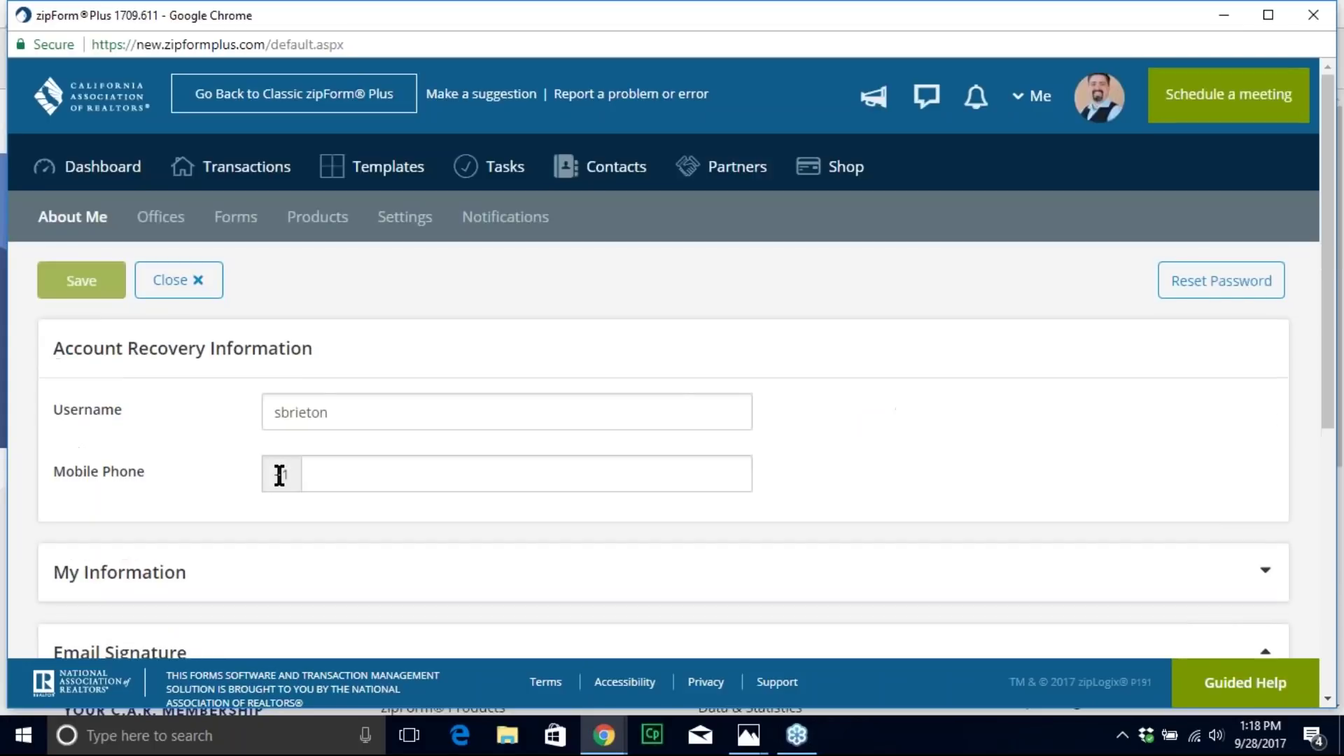
scroll(279, 474, "down", 7)
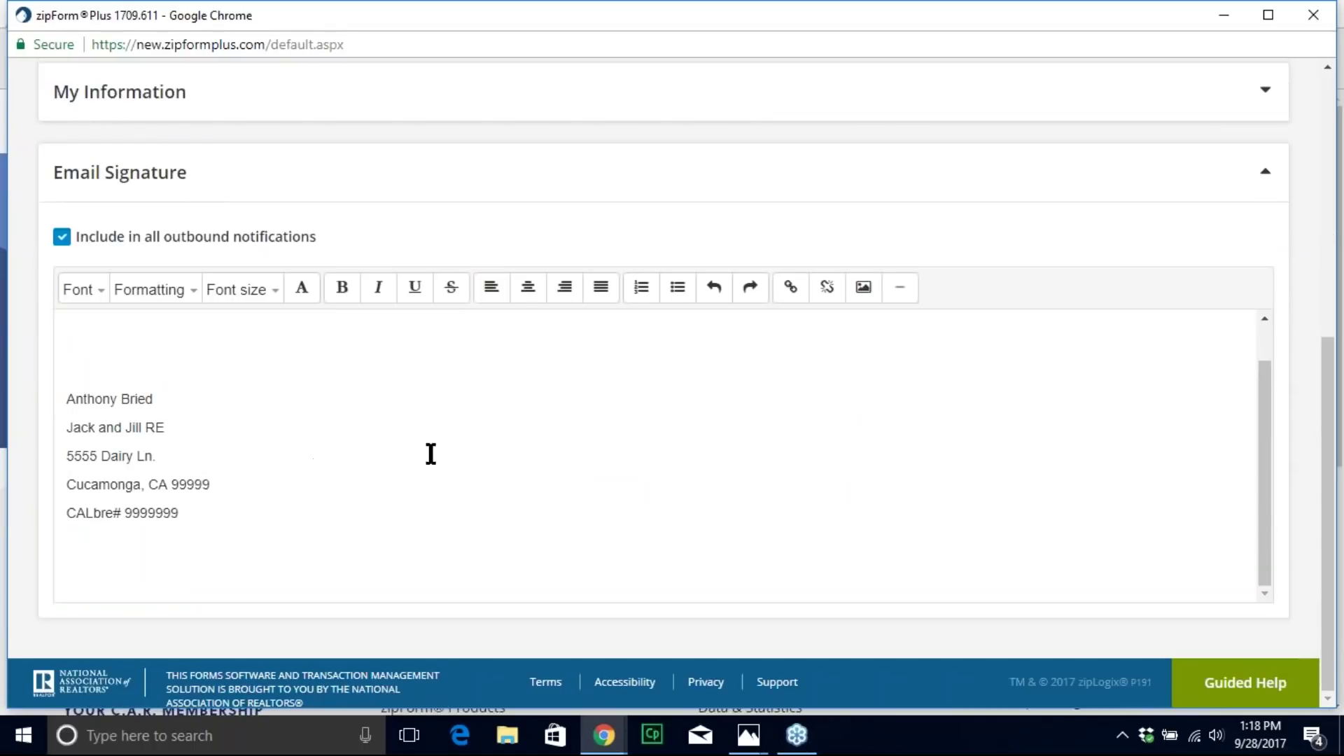
scroll(413, 371, "up", 8)
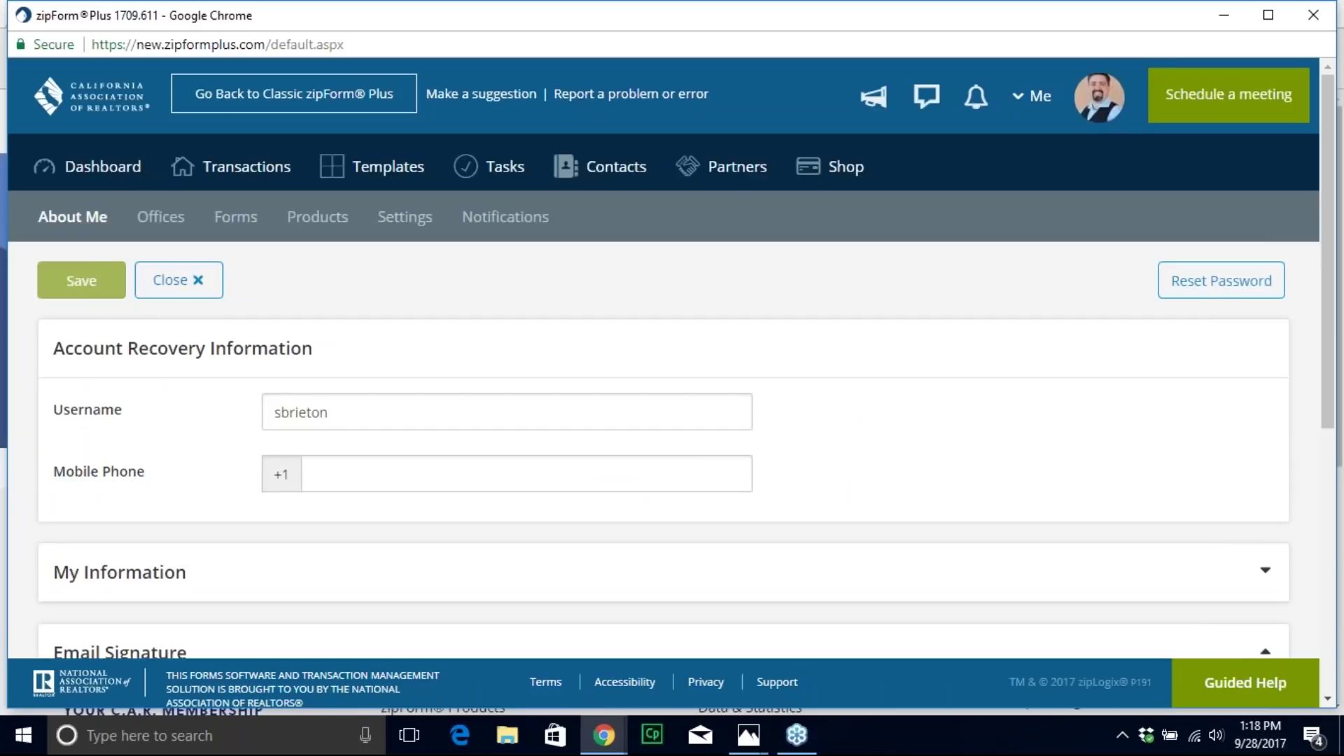
left_click(399, 225)
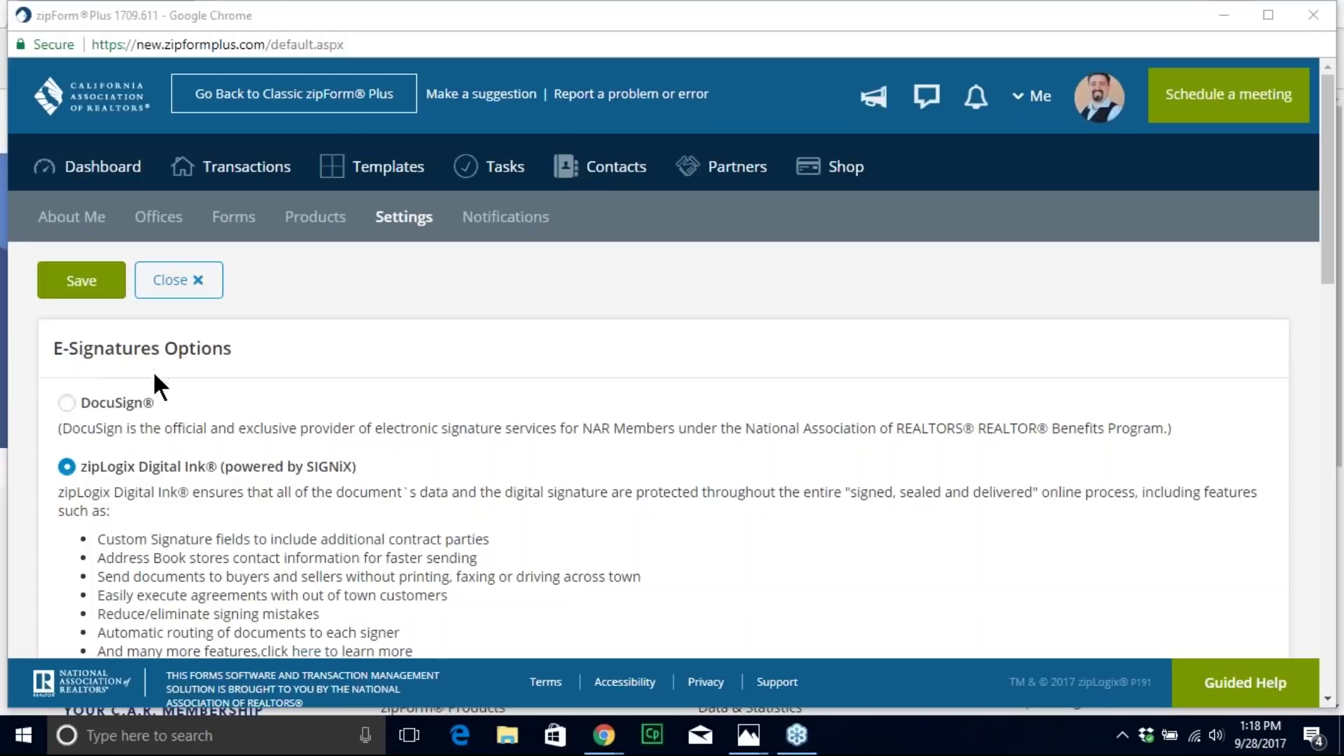
scroll(255, 409, "down", 1)
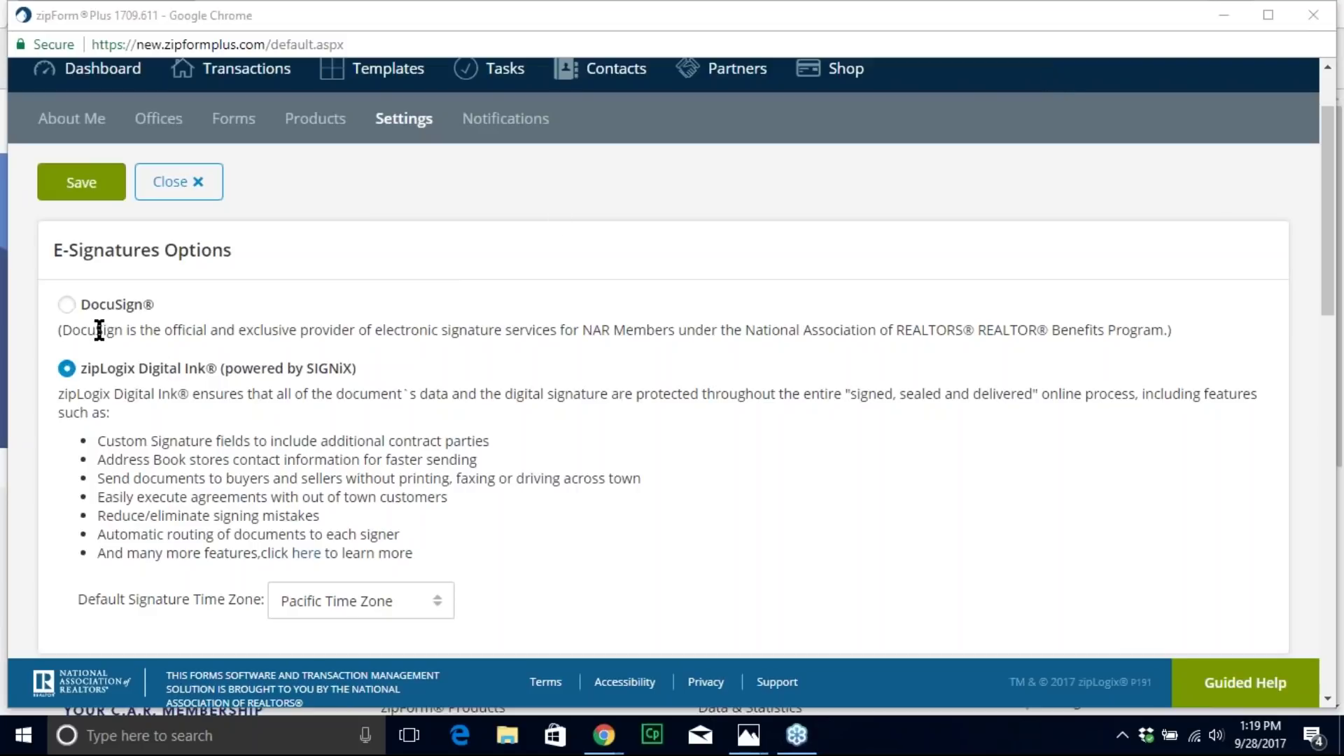
left_click(67, 306)
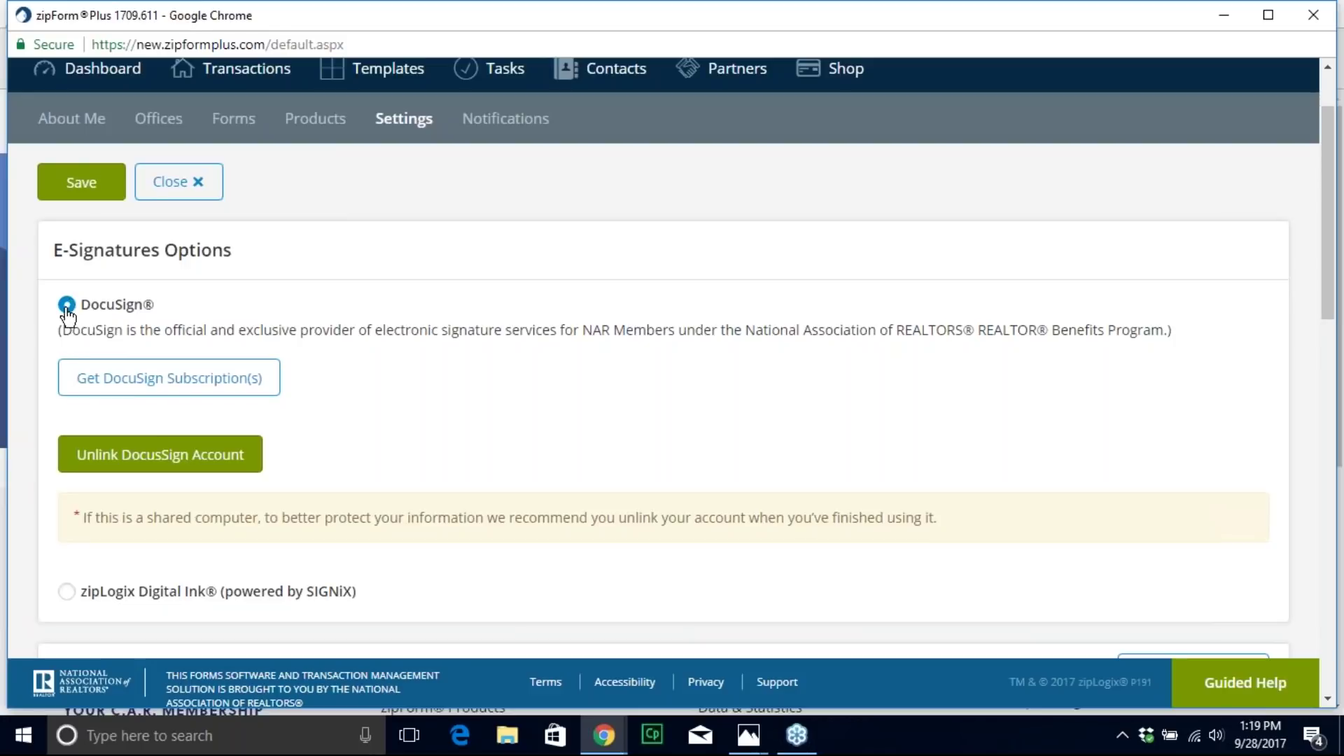
scroll(103, 524, "down", 3)
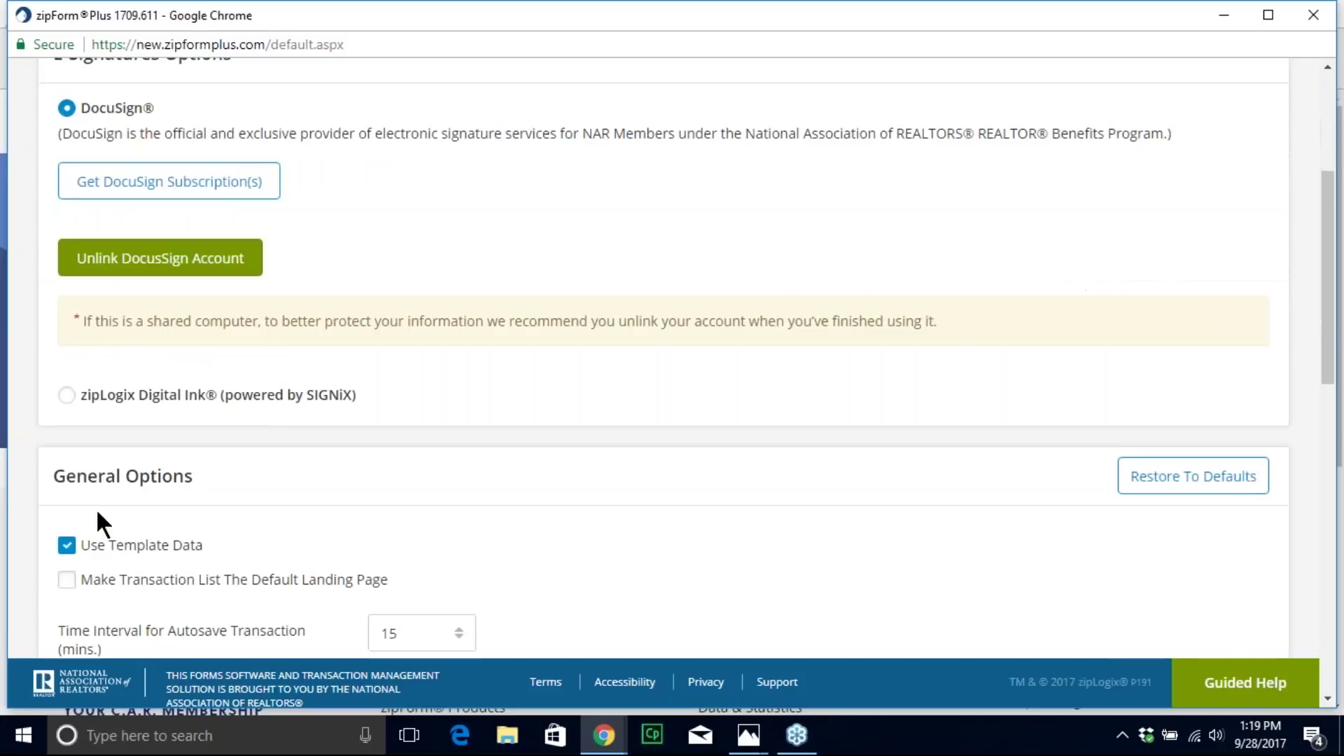
left_click(67, 398)
scroll(819, 392, "up", 4)
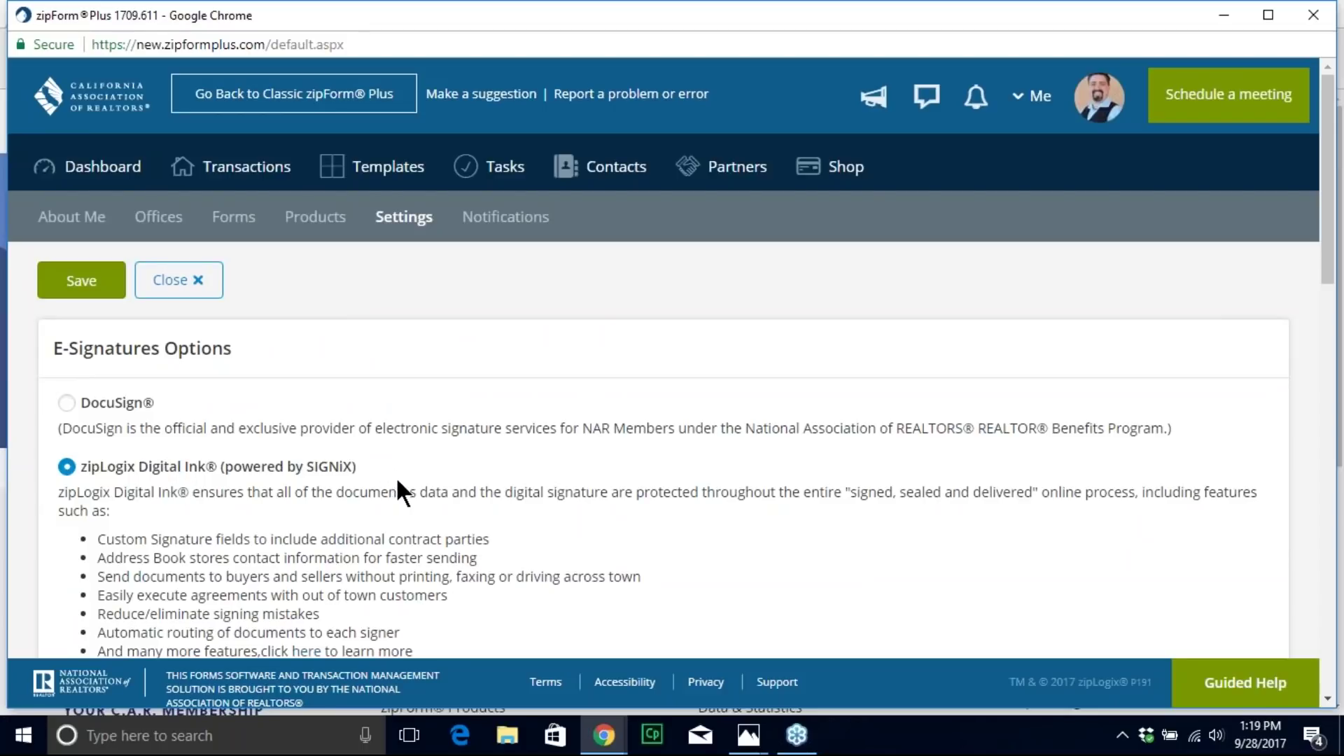
scroll(397, 479, "down", 1)
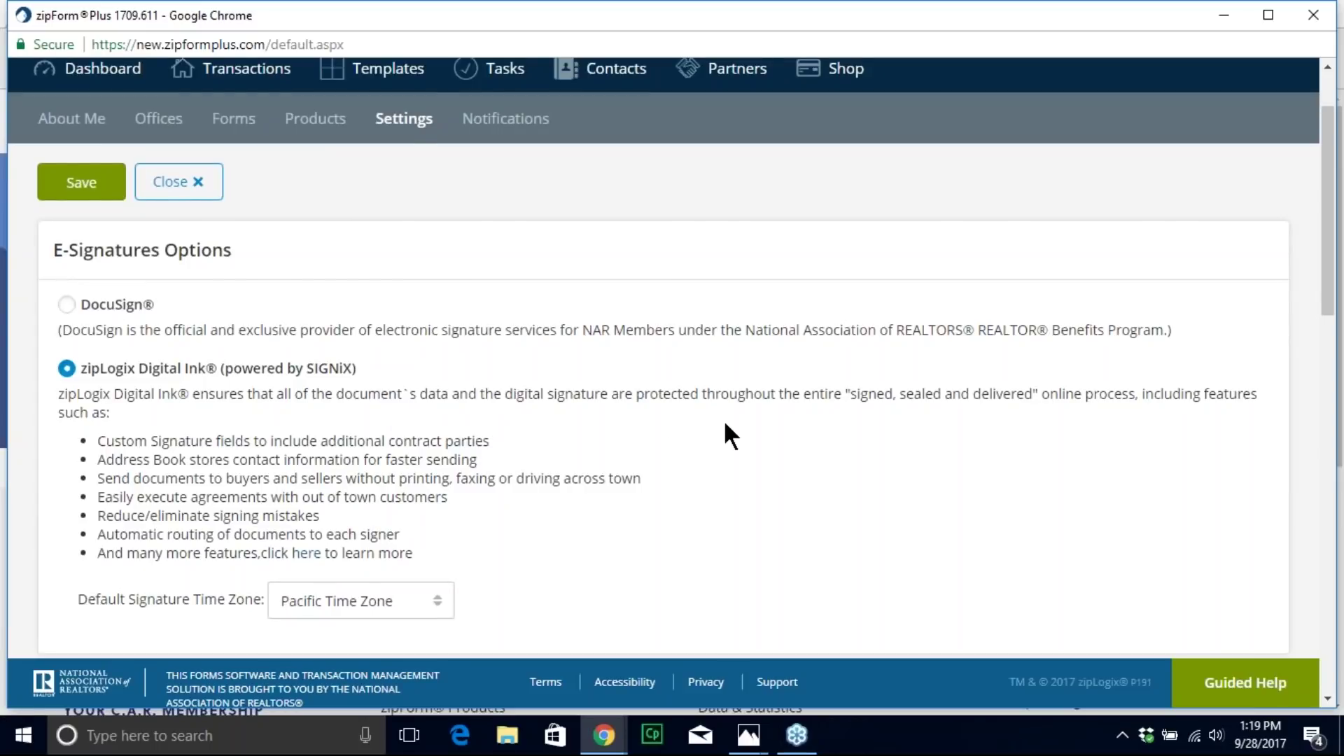
scroll(725, 424, "down", 3)
scroll(623, 288, "down", 1)
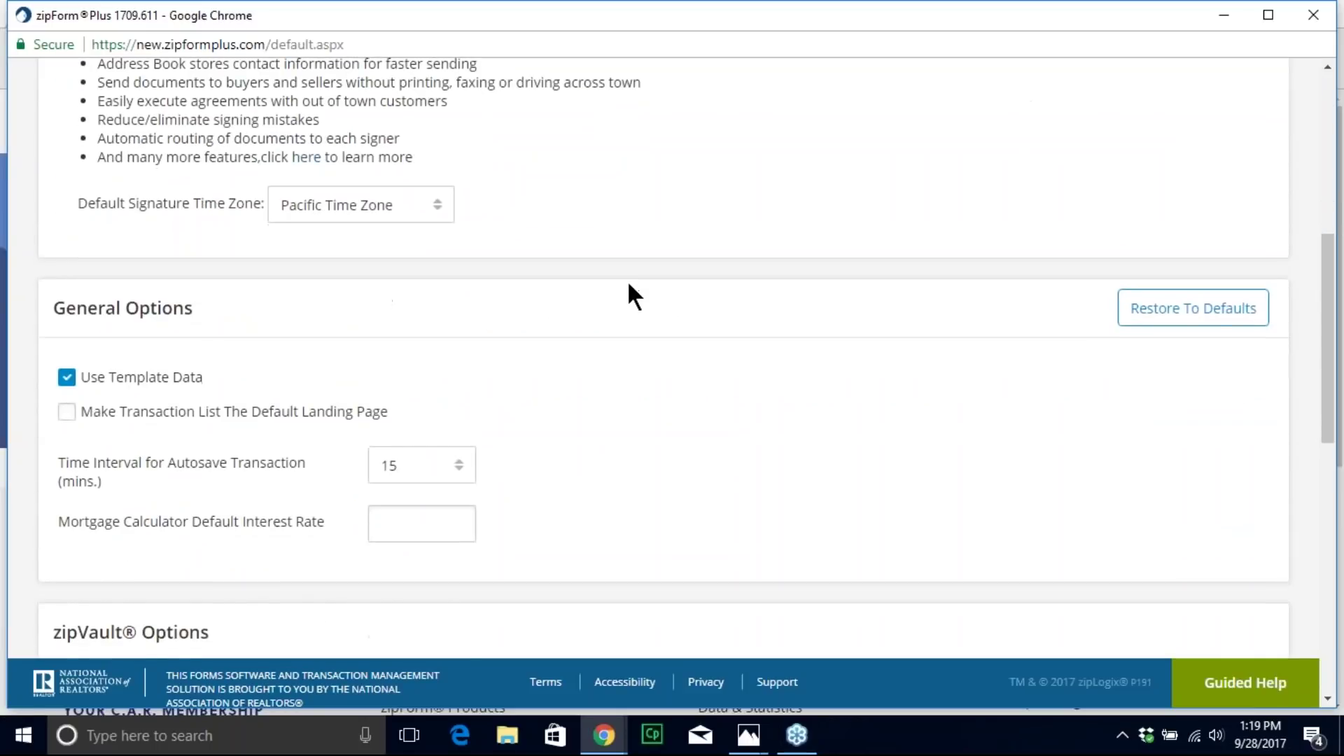
scroll(627, 282, "down", 2)
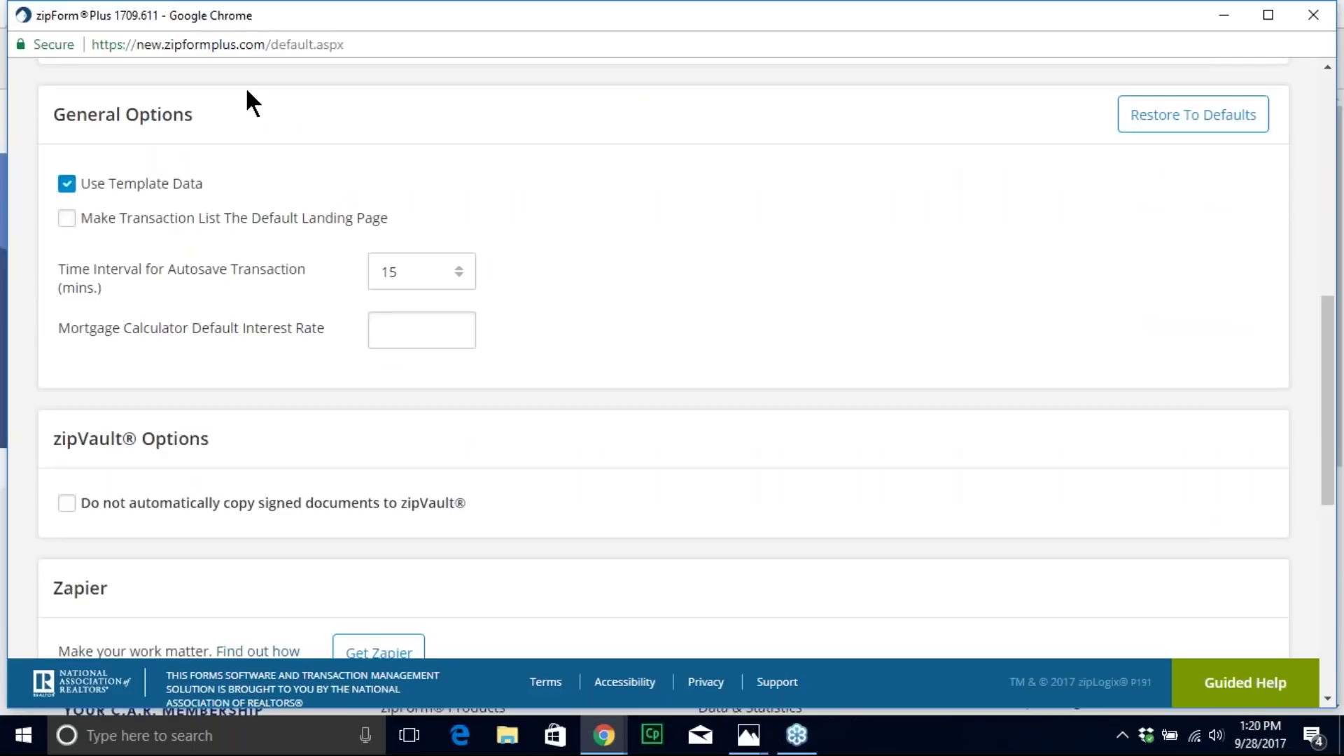
left_click(66, 219)
left_click(68, 220)
left_click(460, 274)
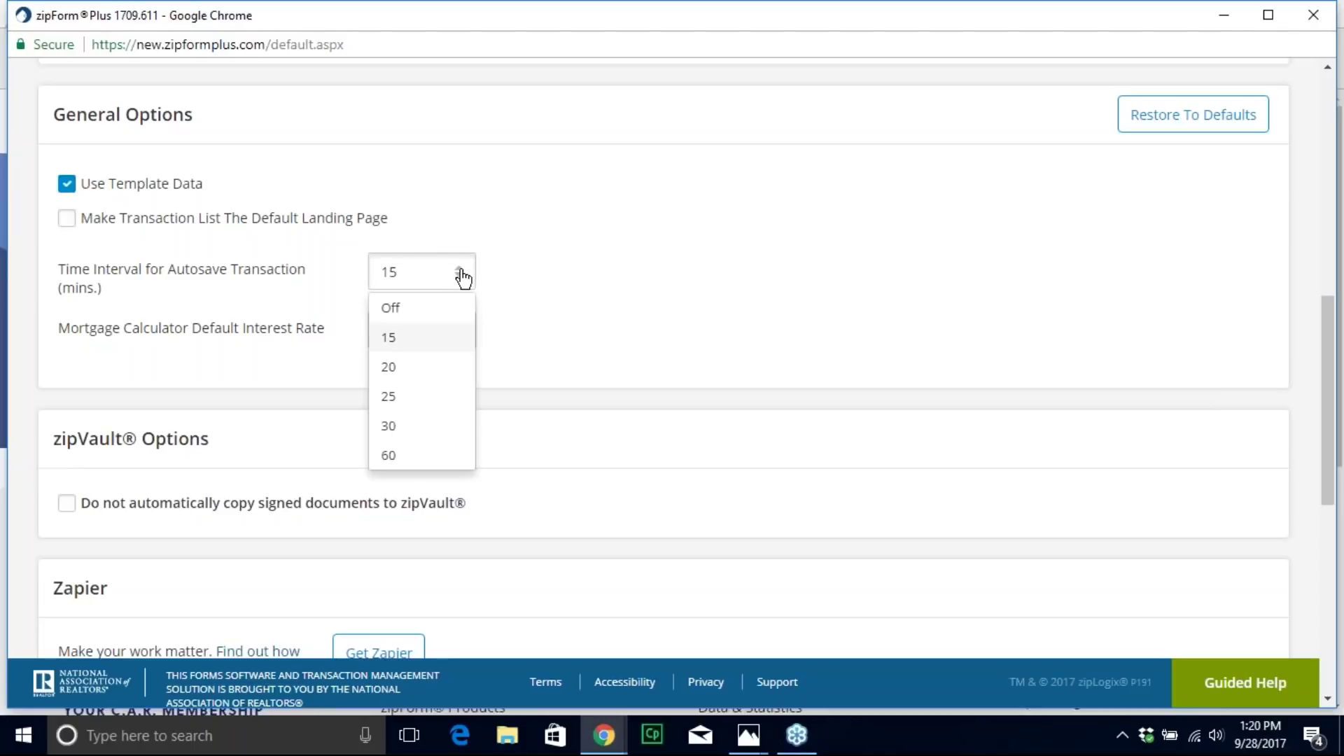
left_click(390, 308)
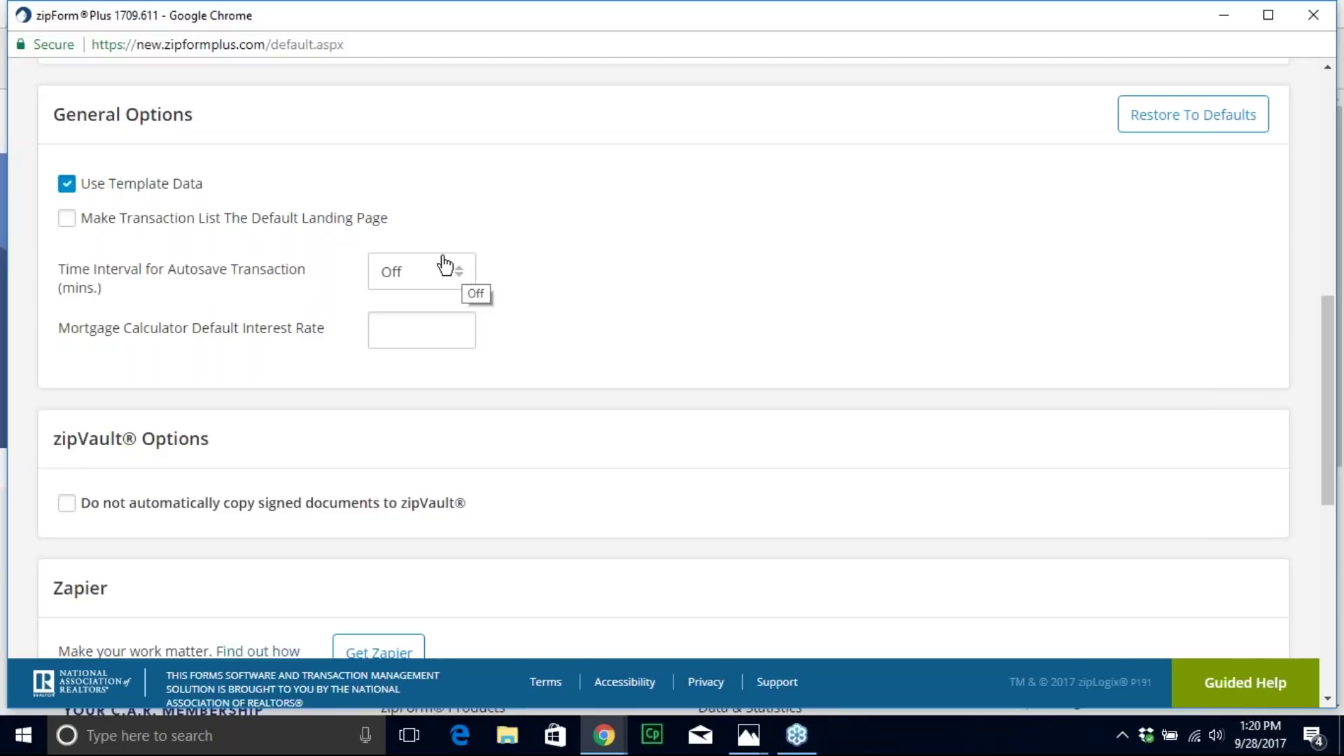
left_click(466, 295)
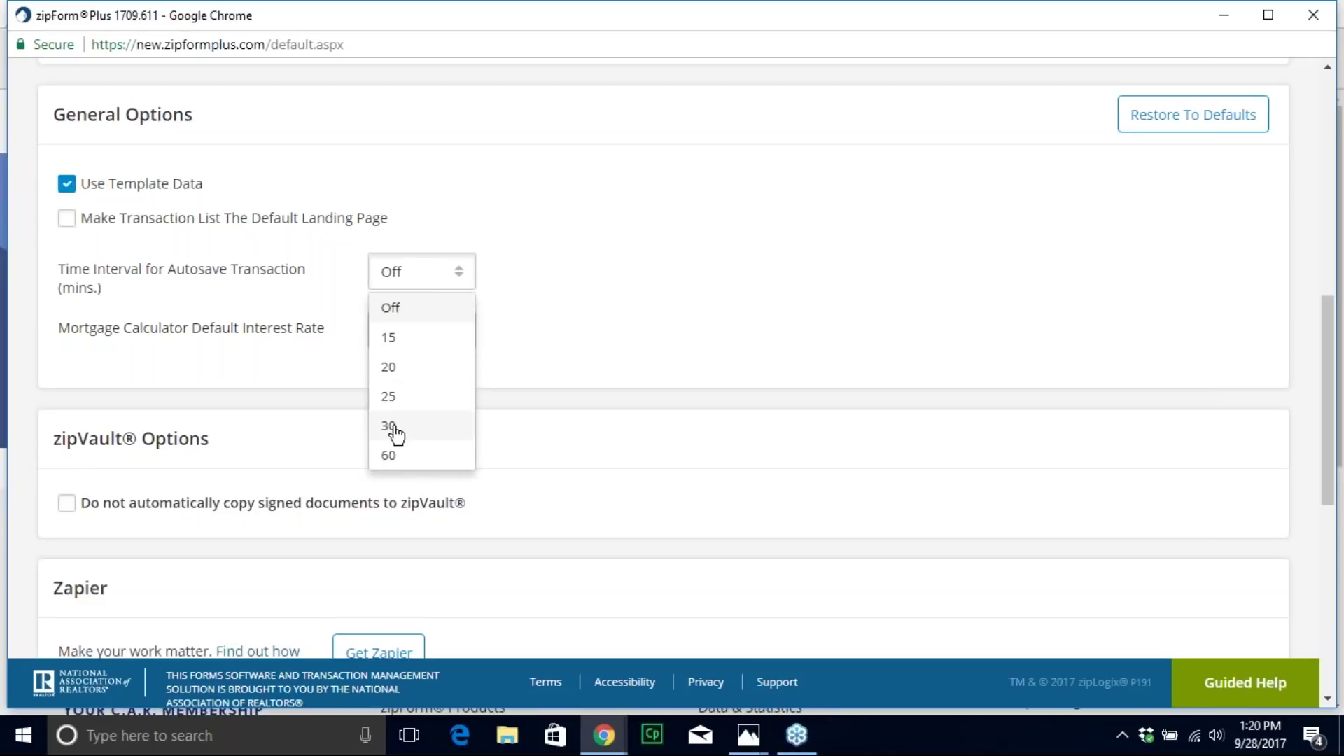
left_click(405, 339)
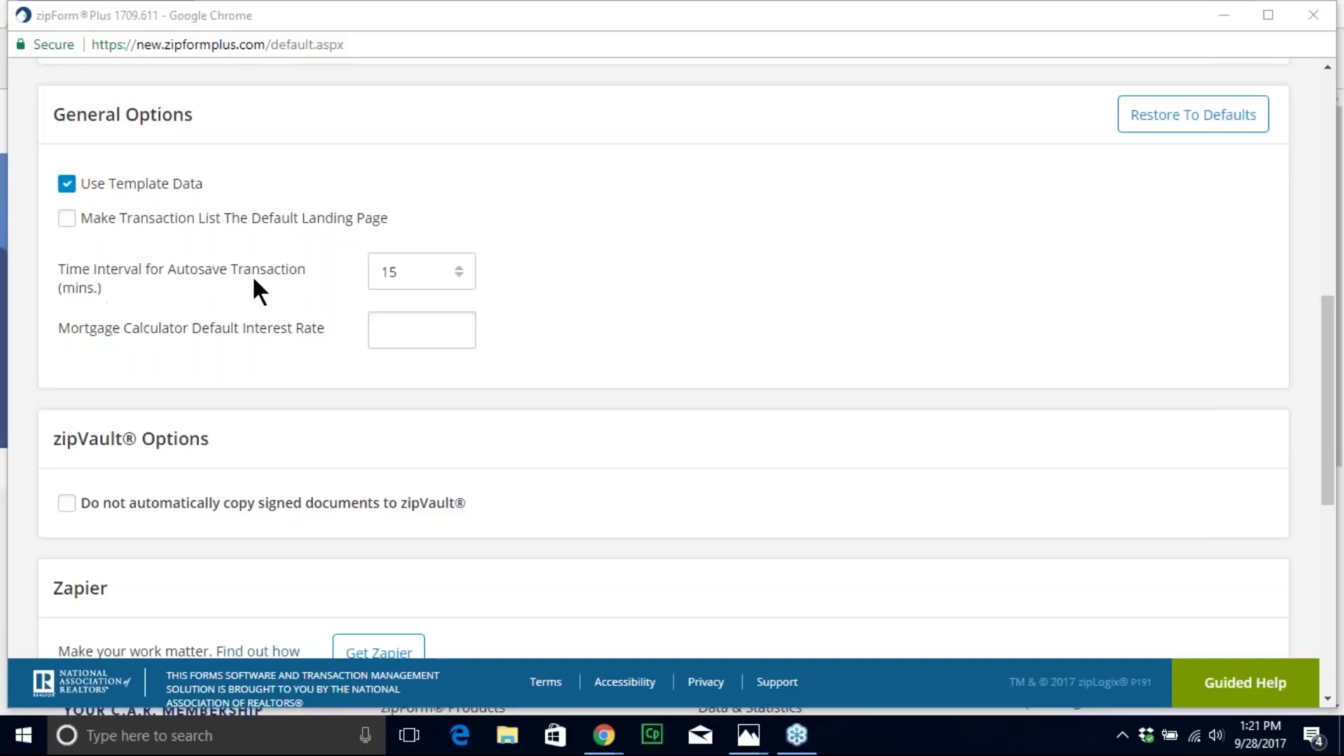
scroll(657, 315, "up", 8)
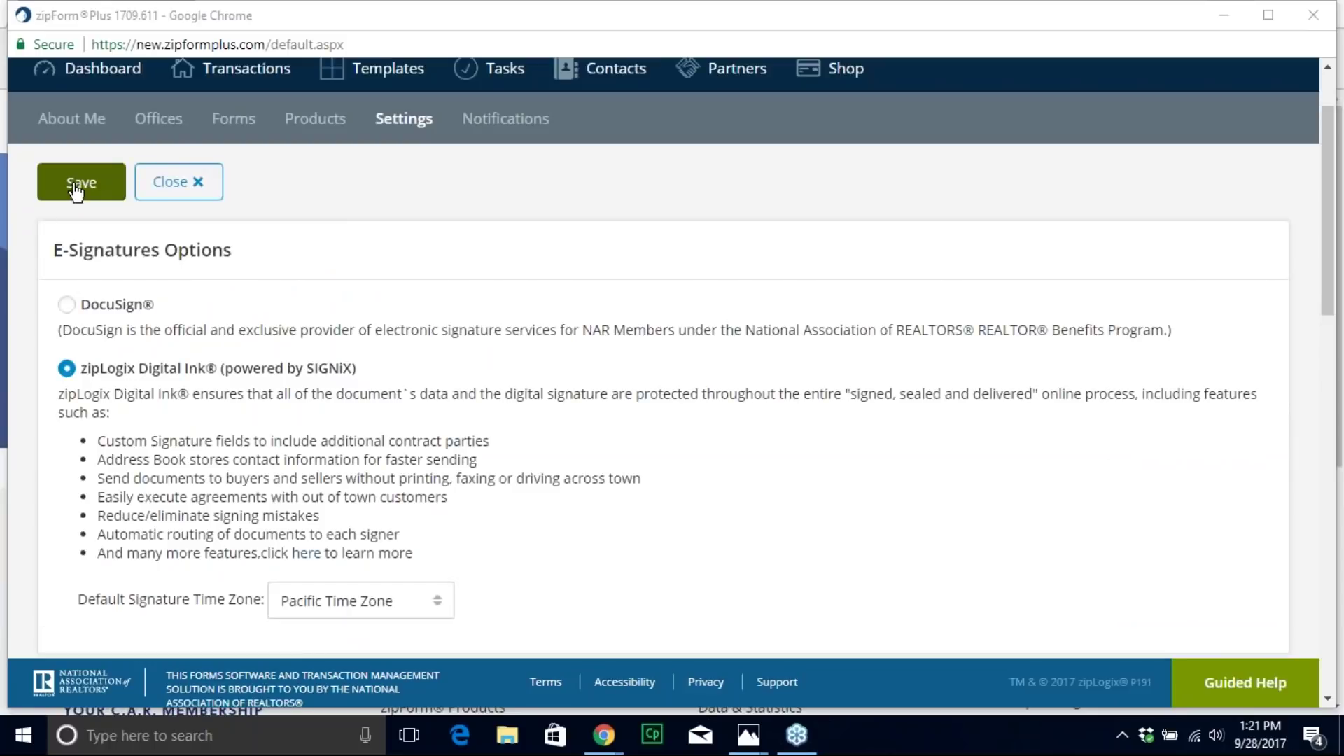
scroll(548, 312, "up", 2)
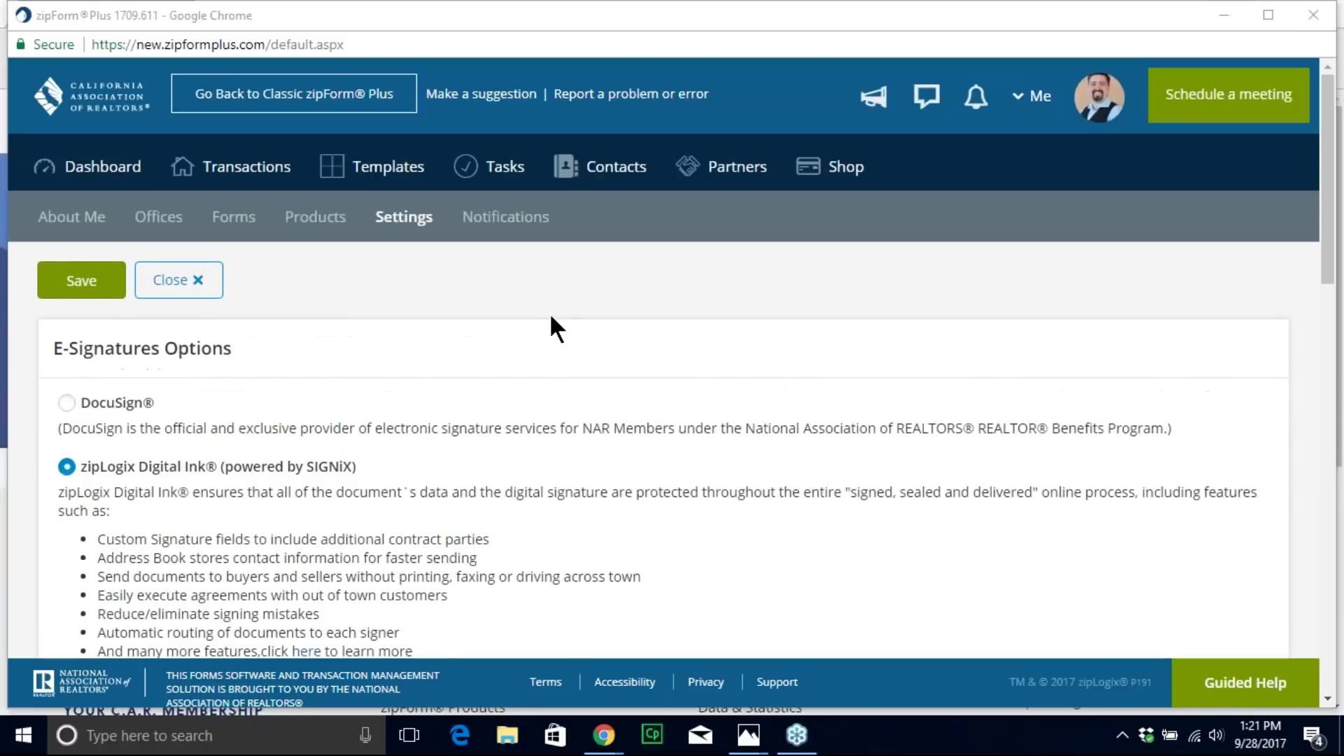
left_click(231, 166)
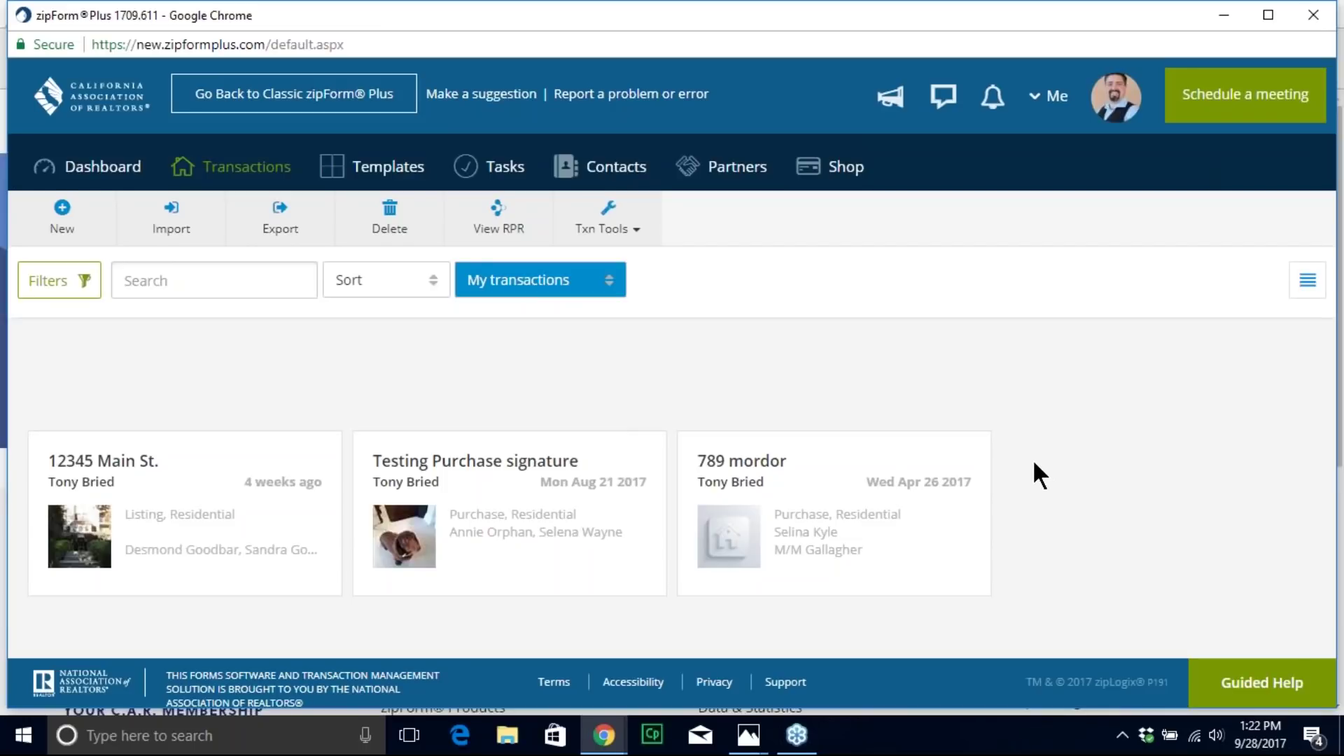
Step: Check the Dashboard, return to the Transactions list, and start a new transaction
left_click(97, 181)
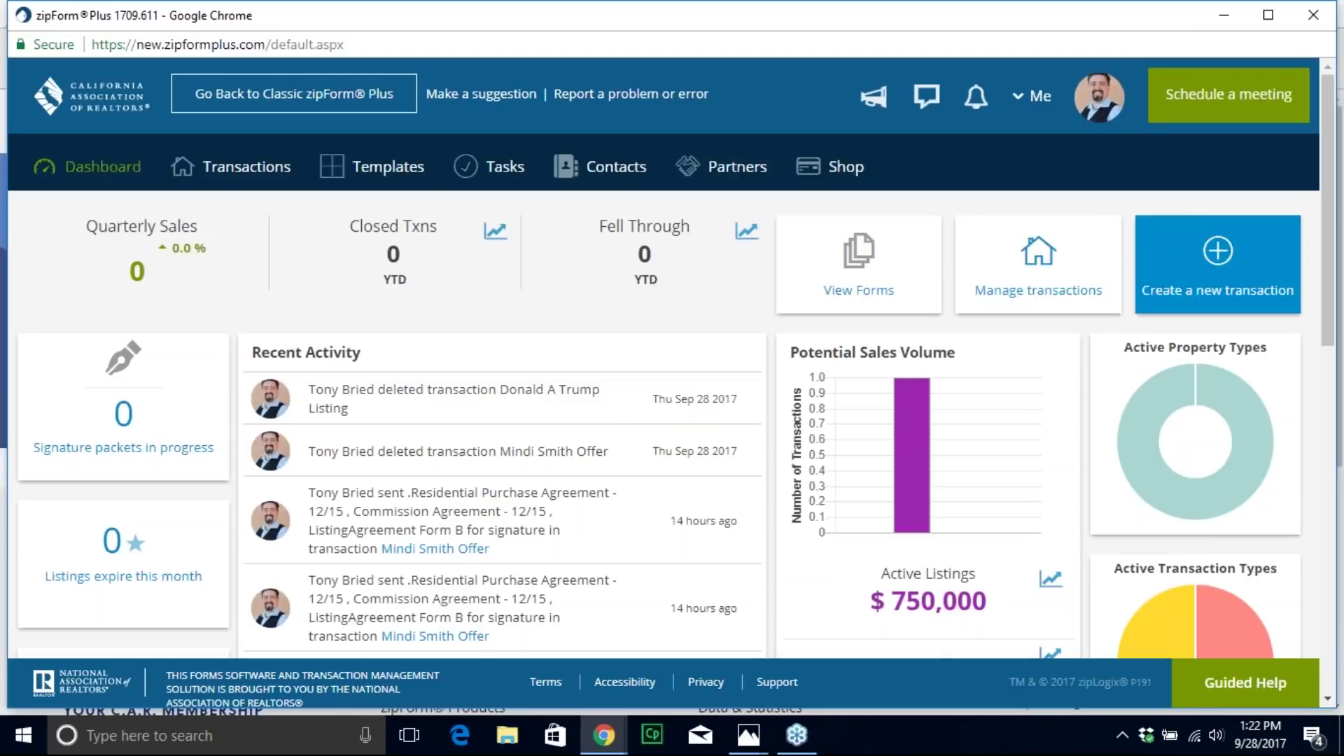
left_click(233, 174)
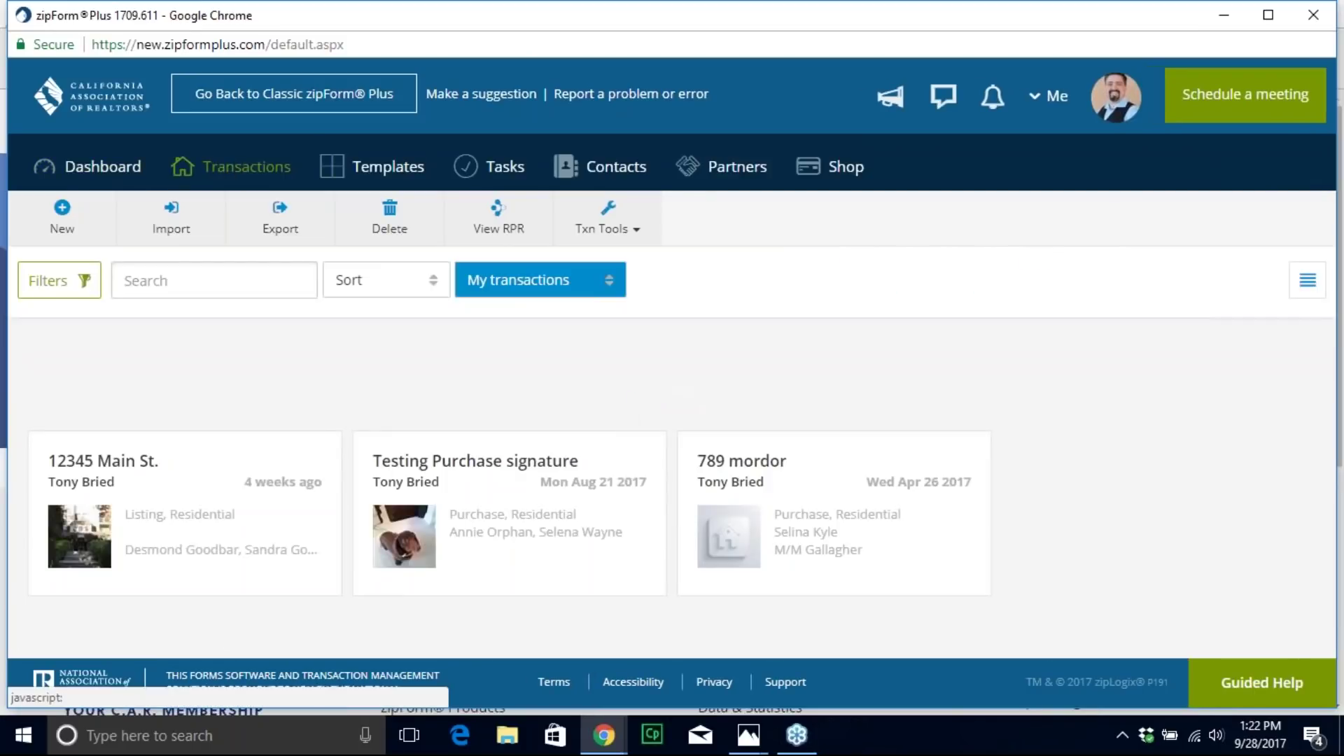
left_click(62, 230)
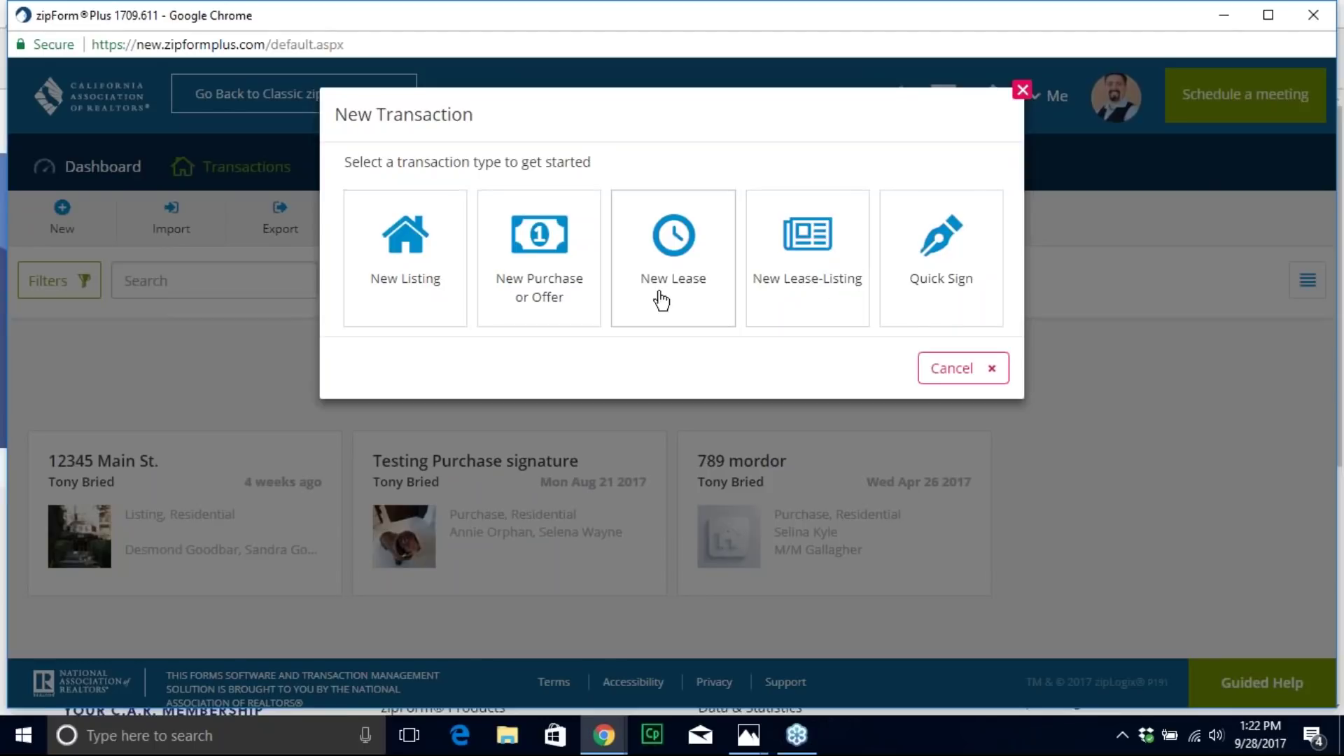
Step: Choose New Purchase or Offer as the new transaction's type
left_click(523, 286)
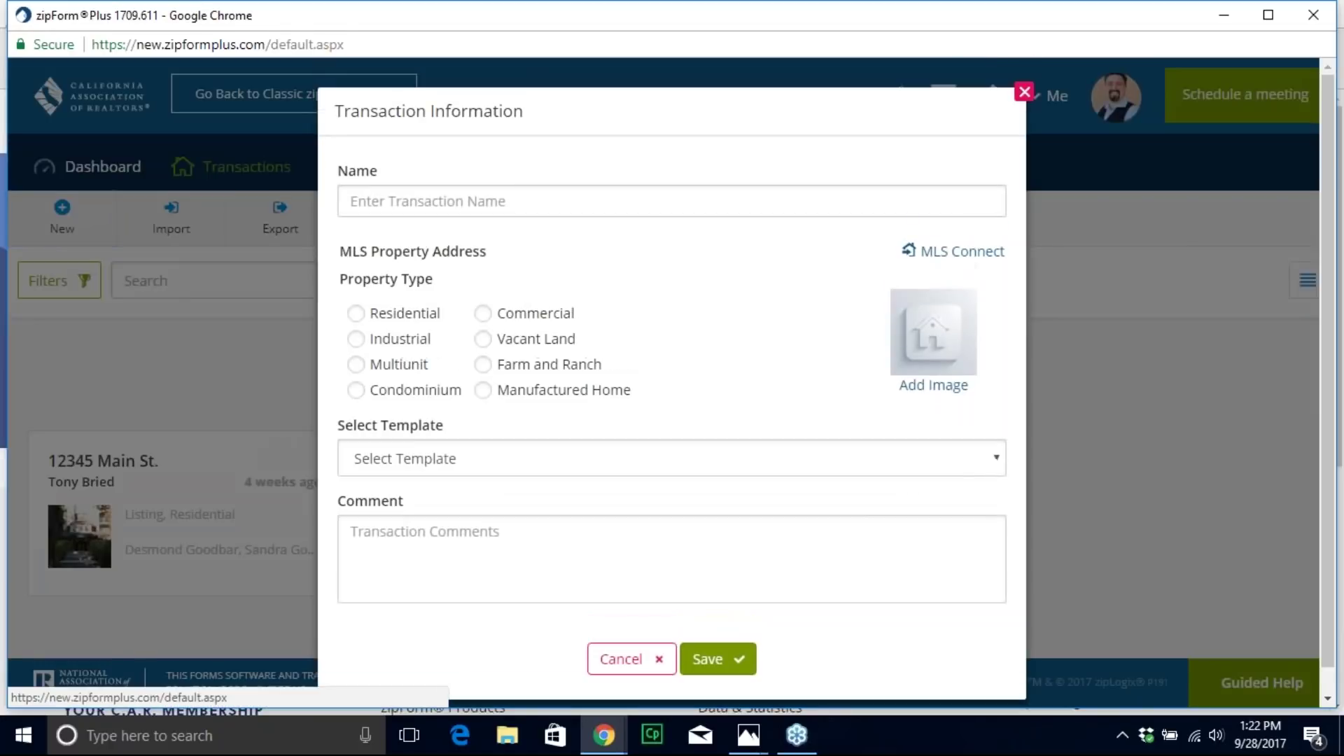
Step: Enter 'Test today' as the transaction name and choose the Residential property type
left_click(392, 201)
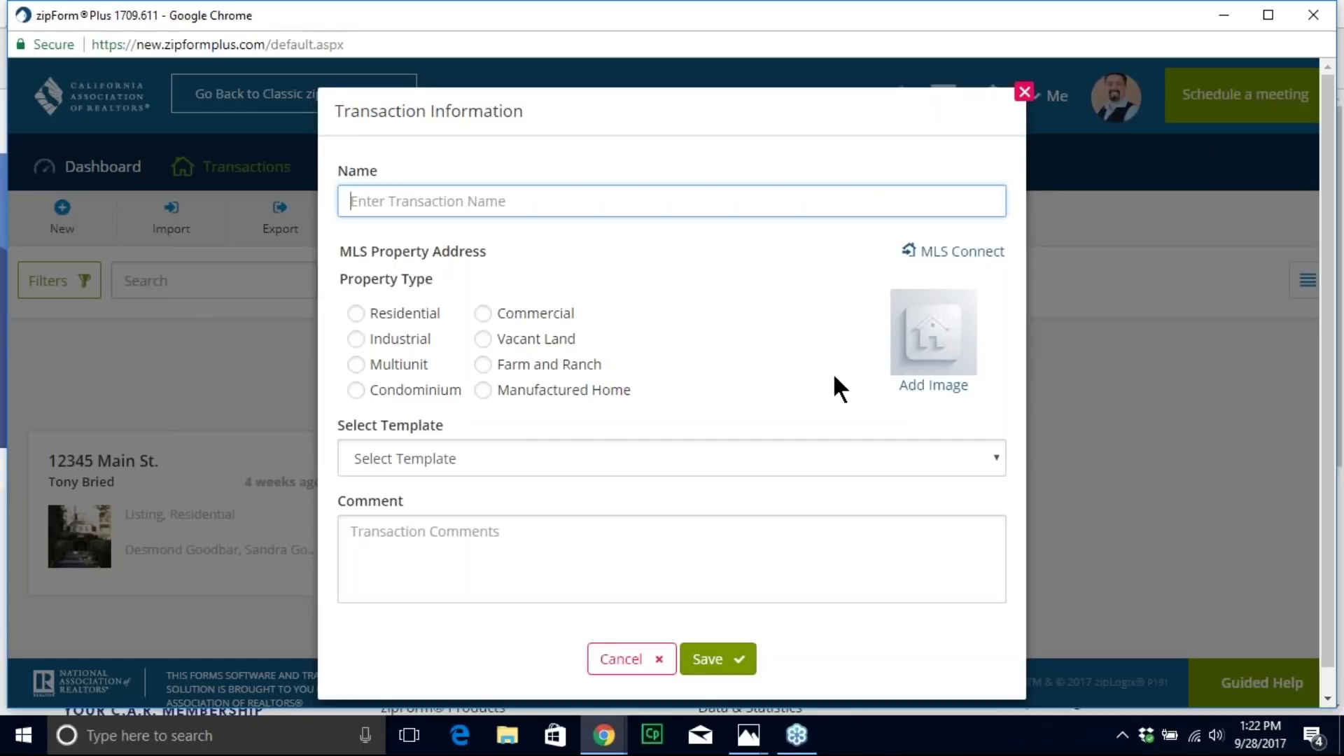
type("Test today")
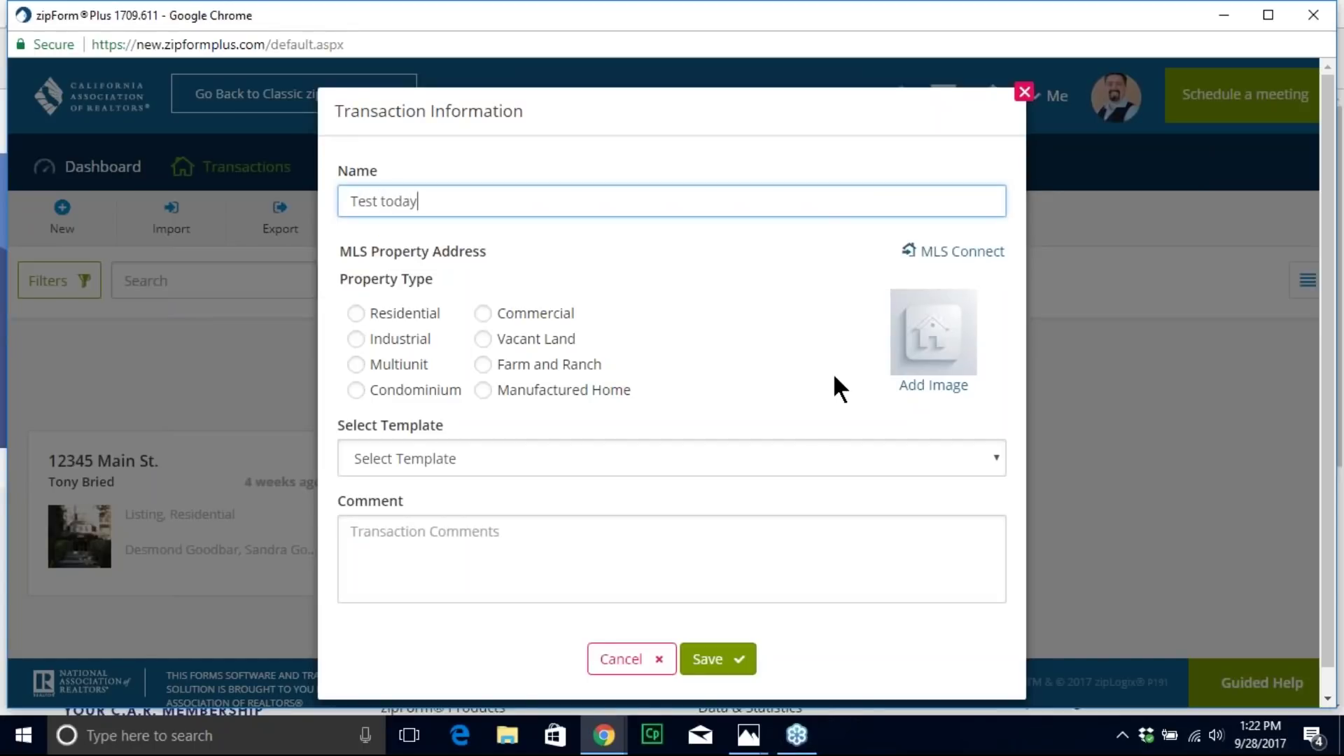
left_click(356, 314)
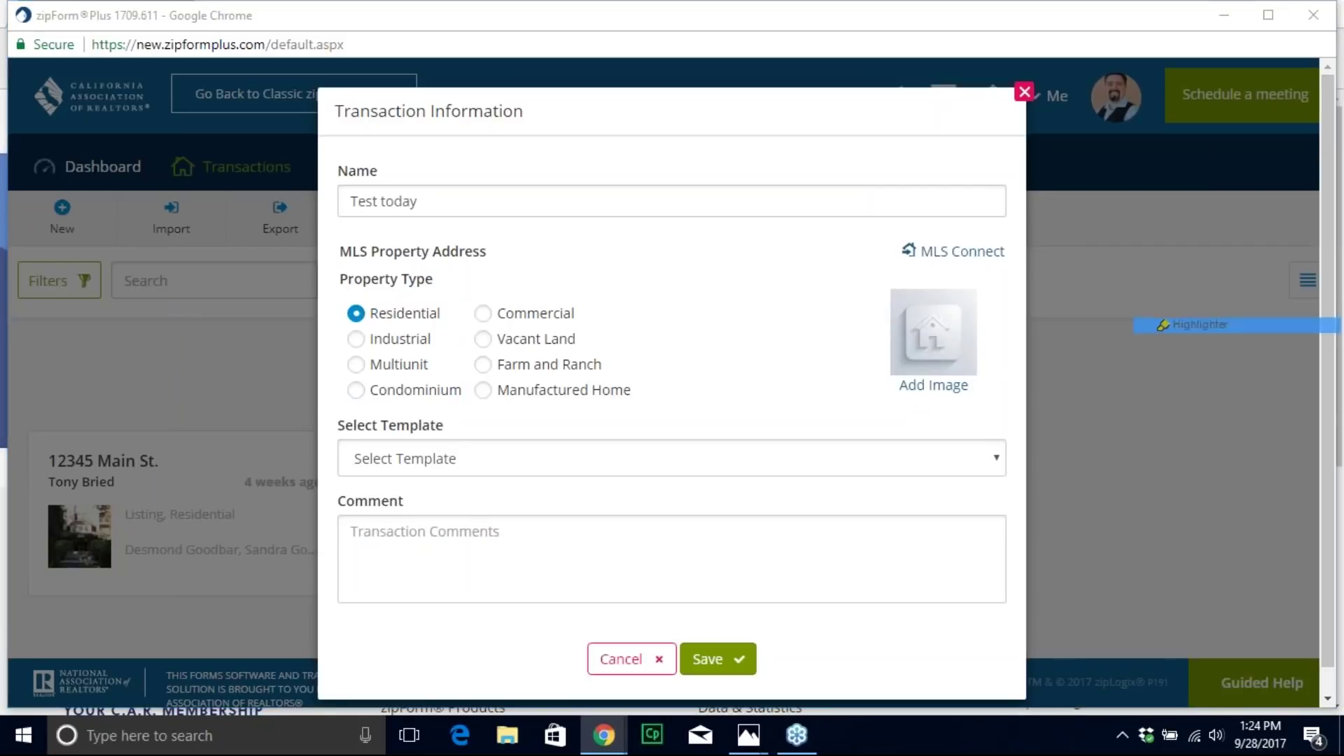
Step: Briefly highlight the MLS Connect option, clear the highlight, and save the 'Test today' transaction
left_click_drag(847, 245, 1029, 249)
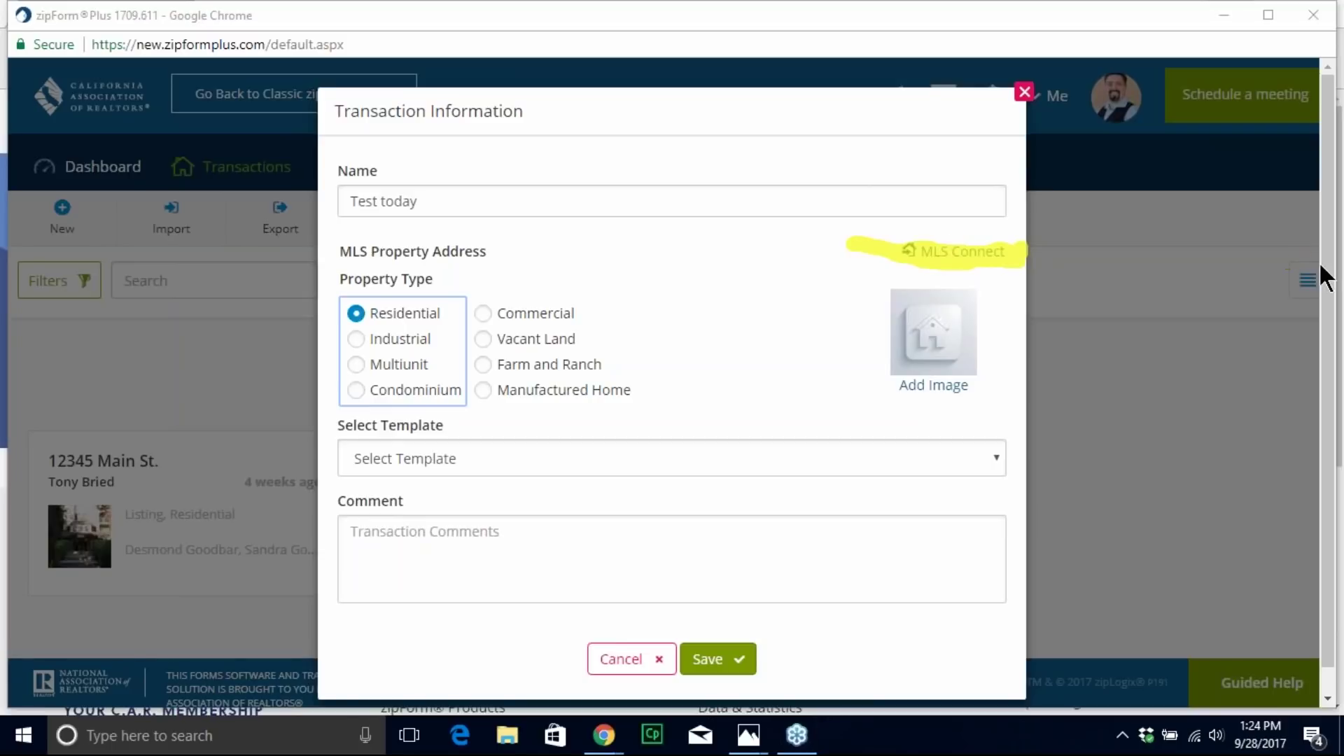
key("e")
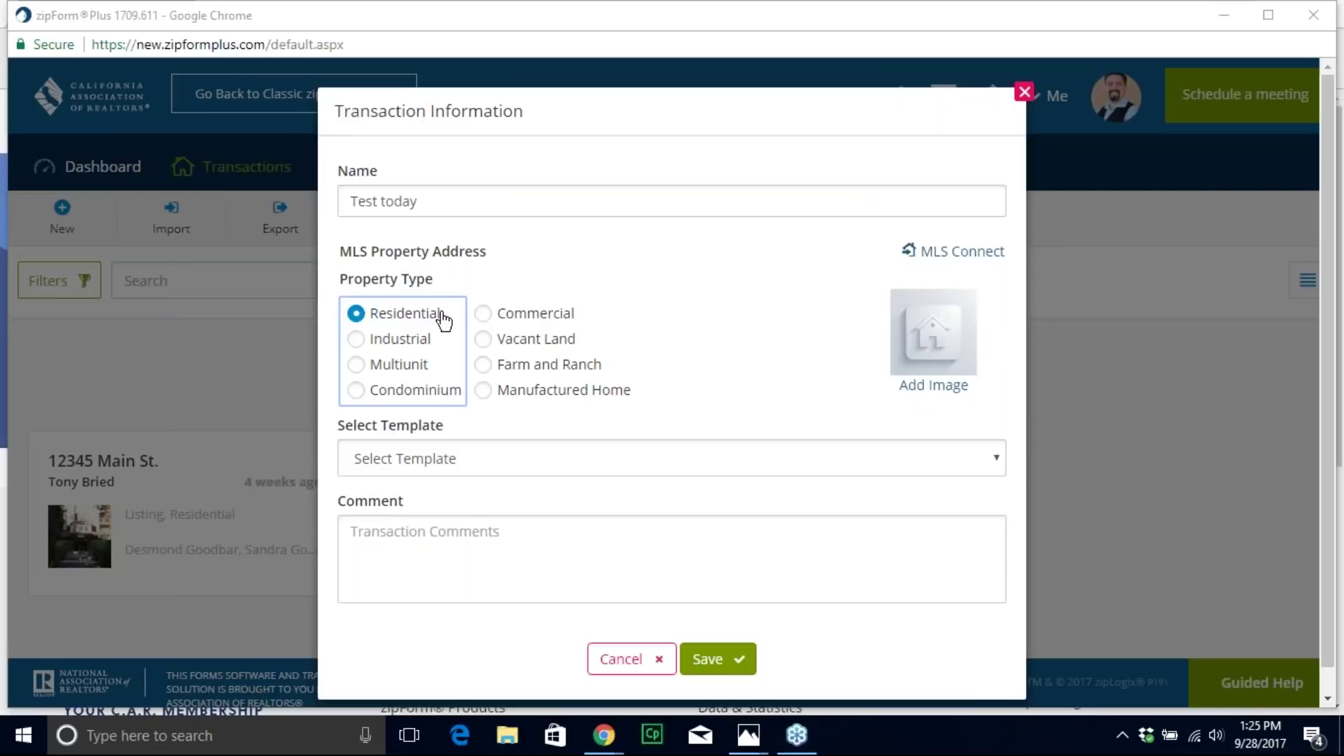
left_click(713, 657)
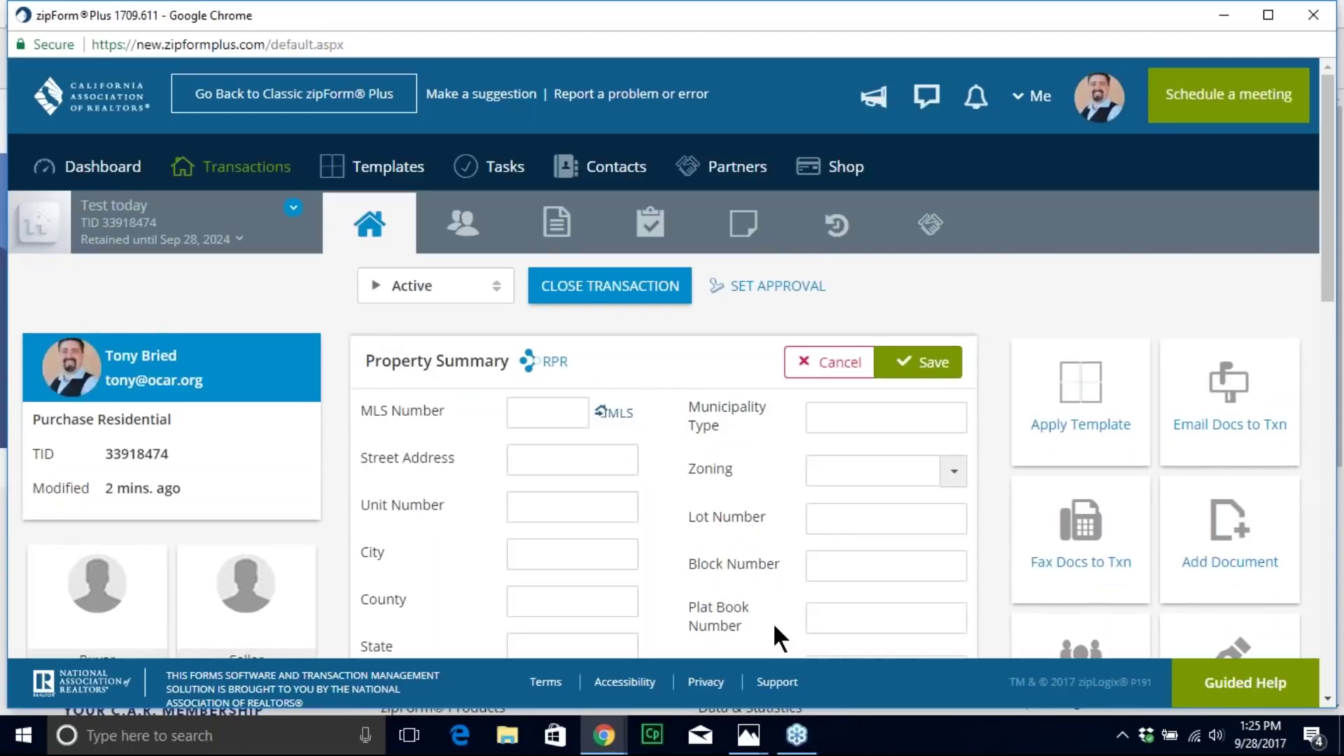
Step: View the transaction's Documents tab and the All Forms panel
left_click(556, 225)
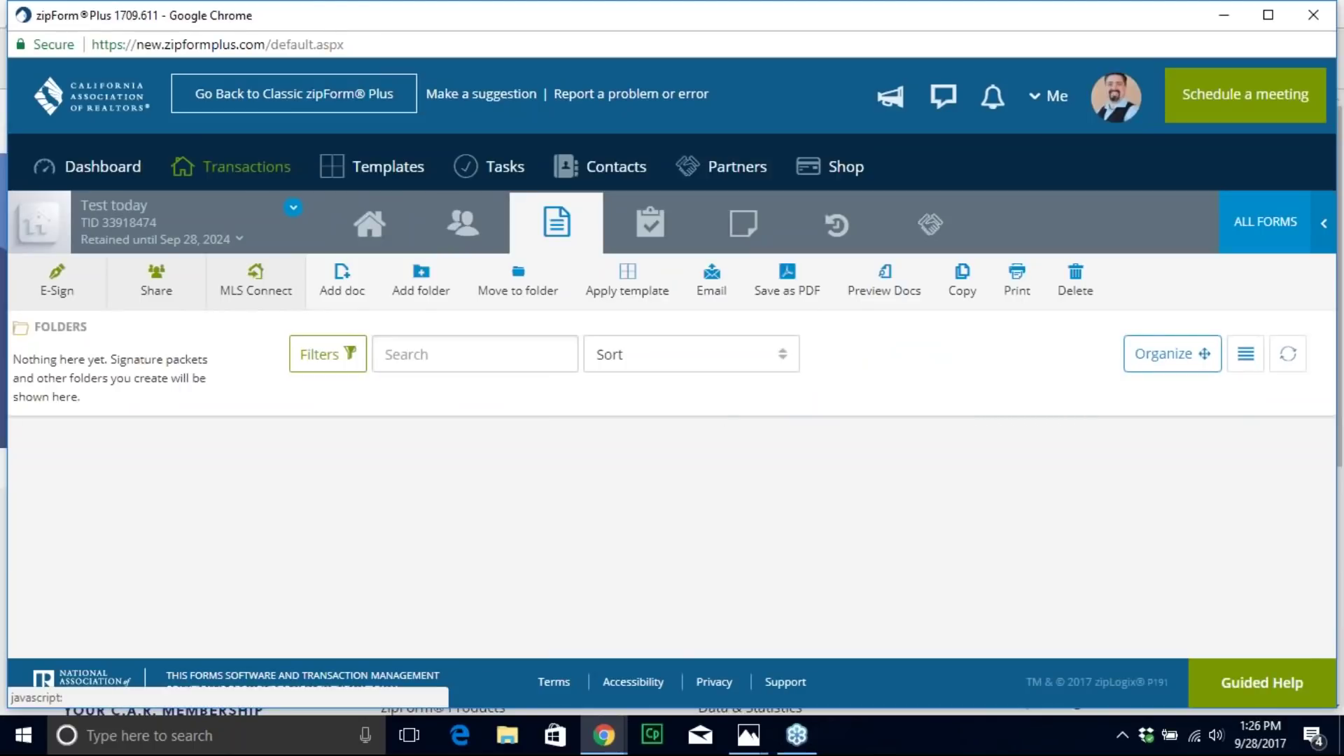
left_click(1256, 231)
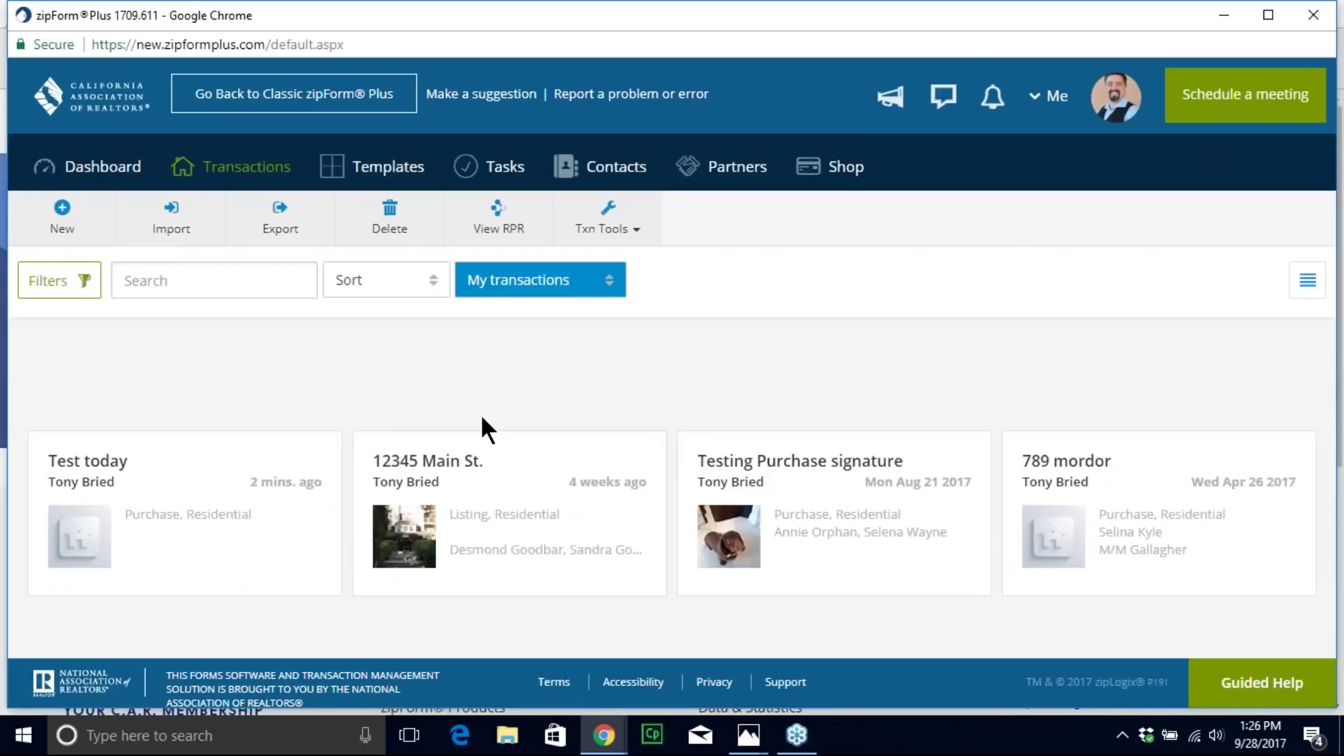
Step: Launch Forms Advisor from the Txn Tools menu
left_click(600, 238)
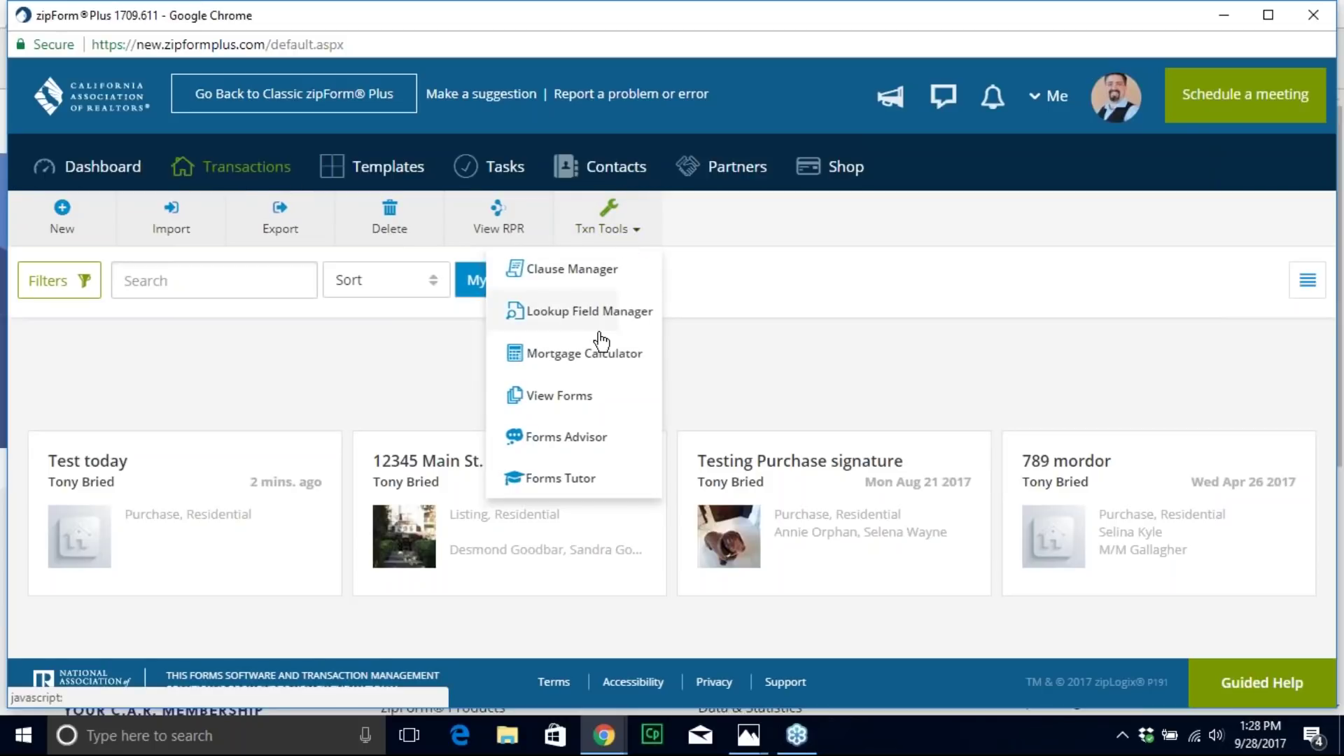
left_click(573, 450)
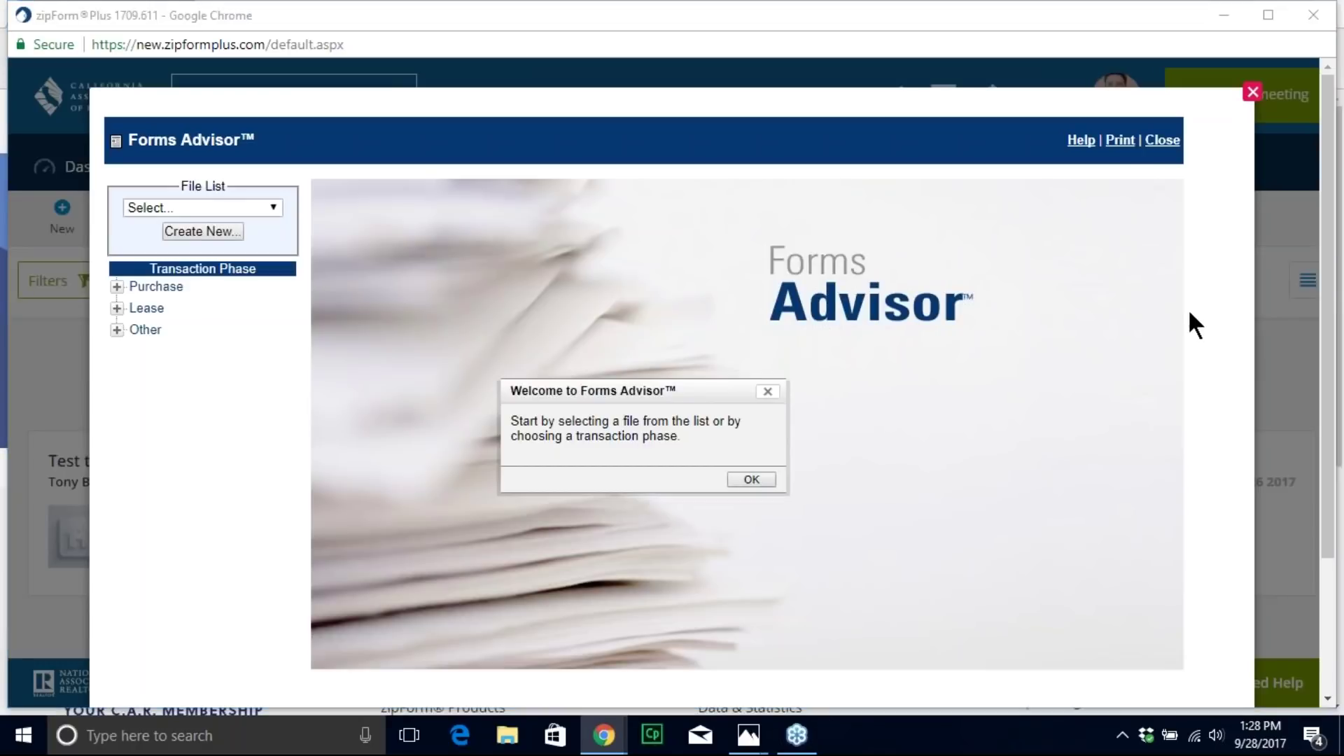
Step: Pick Lease > Listing as the Forms Advisor transaction phase
mouse_move(100, 226)
left_mouse_down()
mouse_move(95, 357)
mouse_move(255, 346)
mouse_move(255, 235)
mouse_move(102, 244)
left_mouse_up()
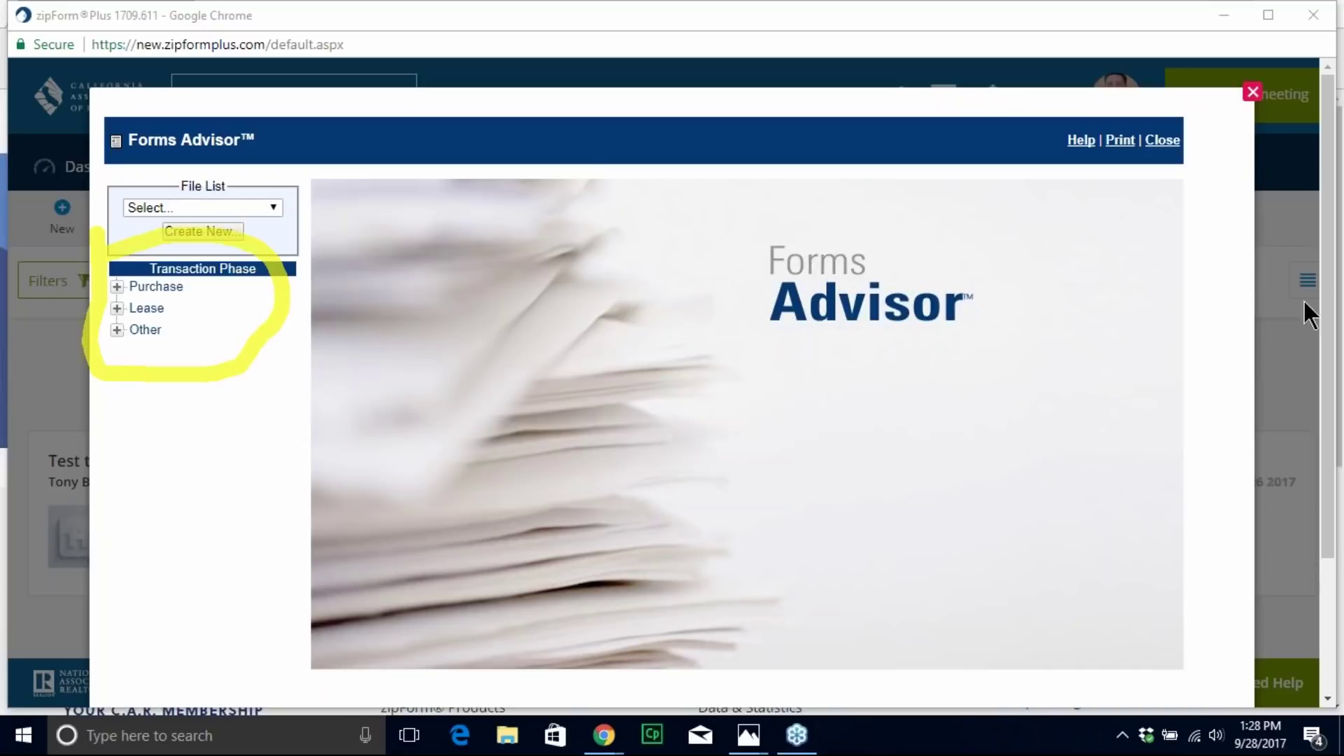
key("Escape")
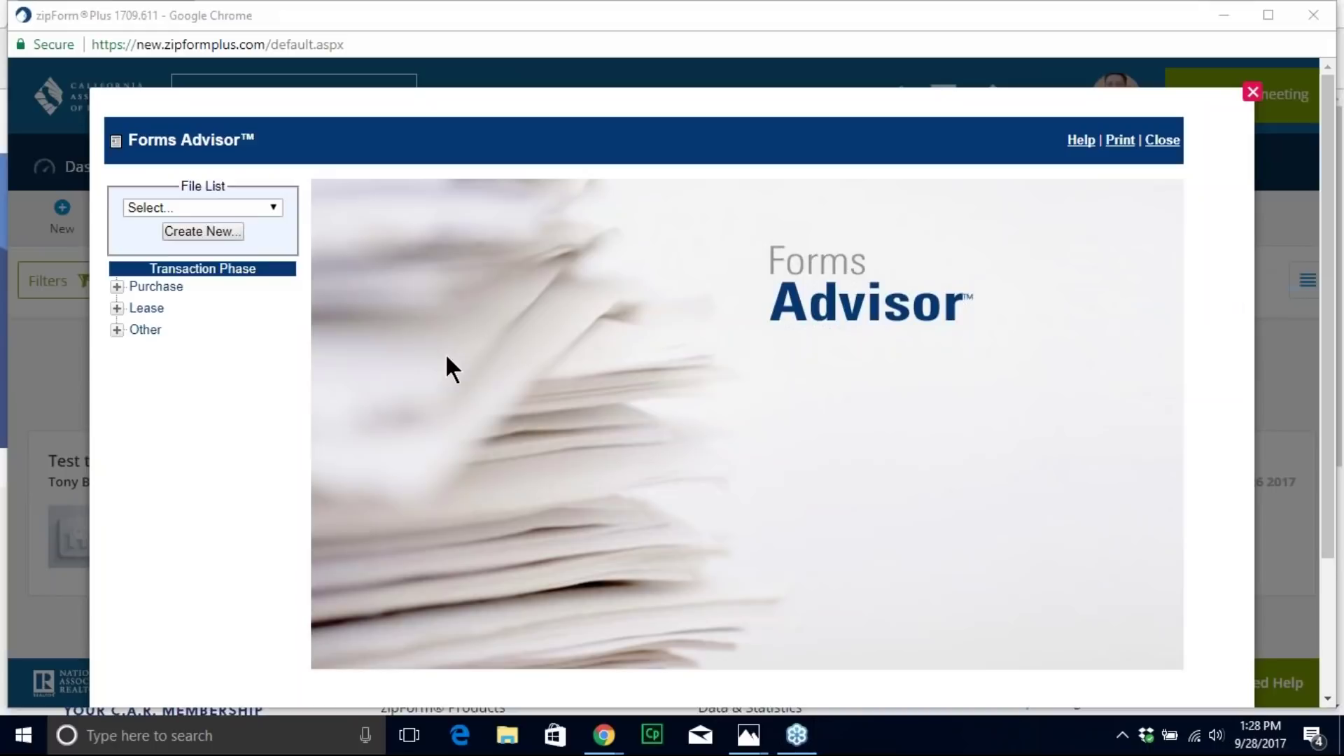
left_click(117, 308)
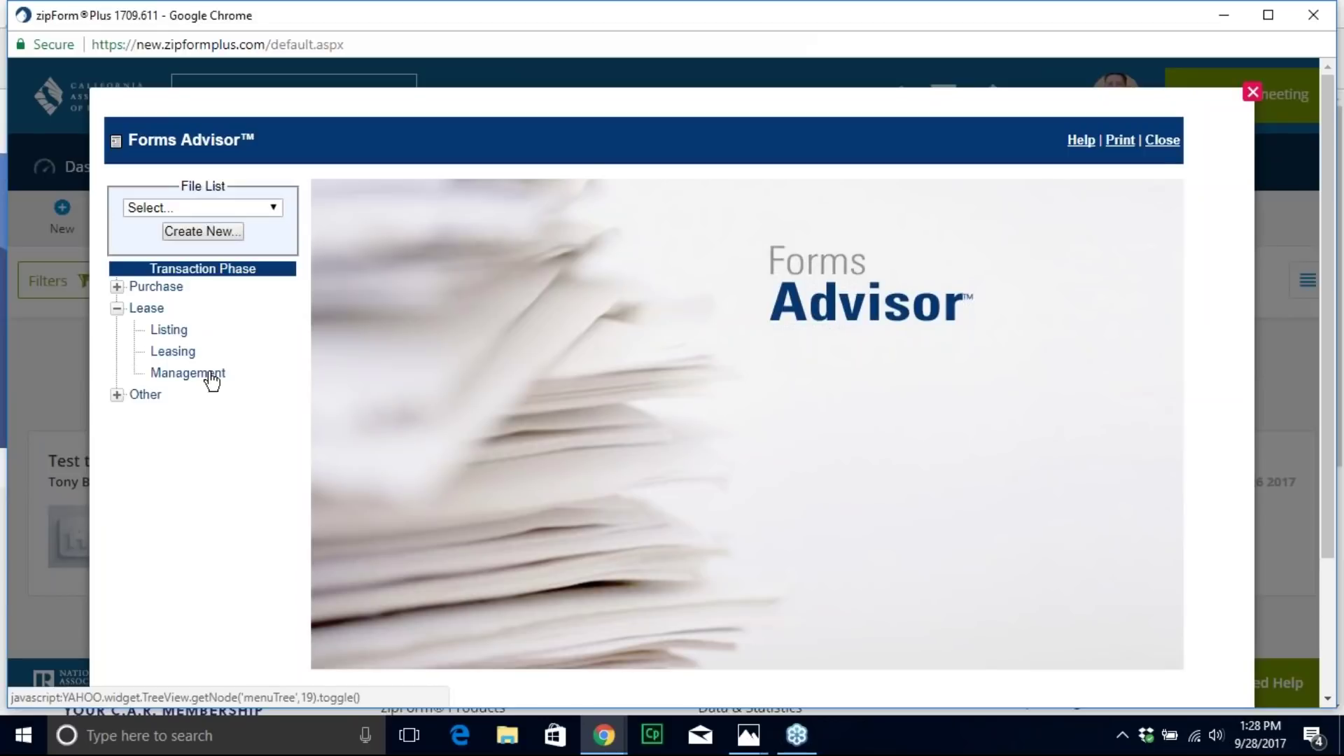
left_click(168, 330)
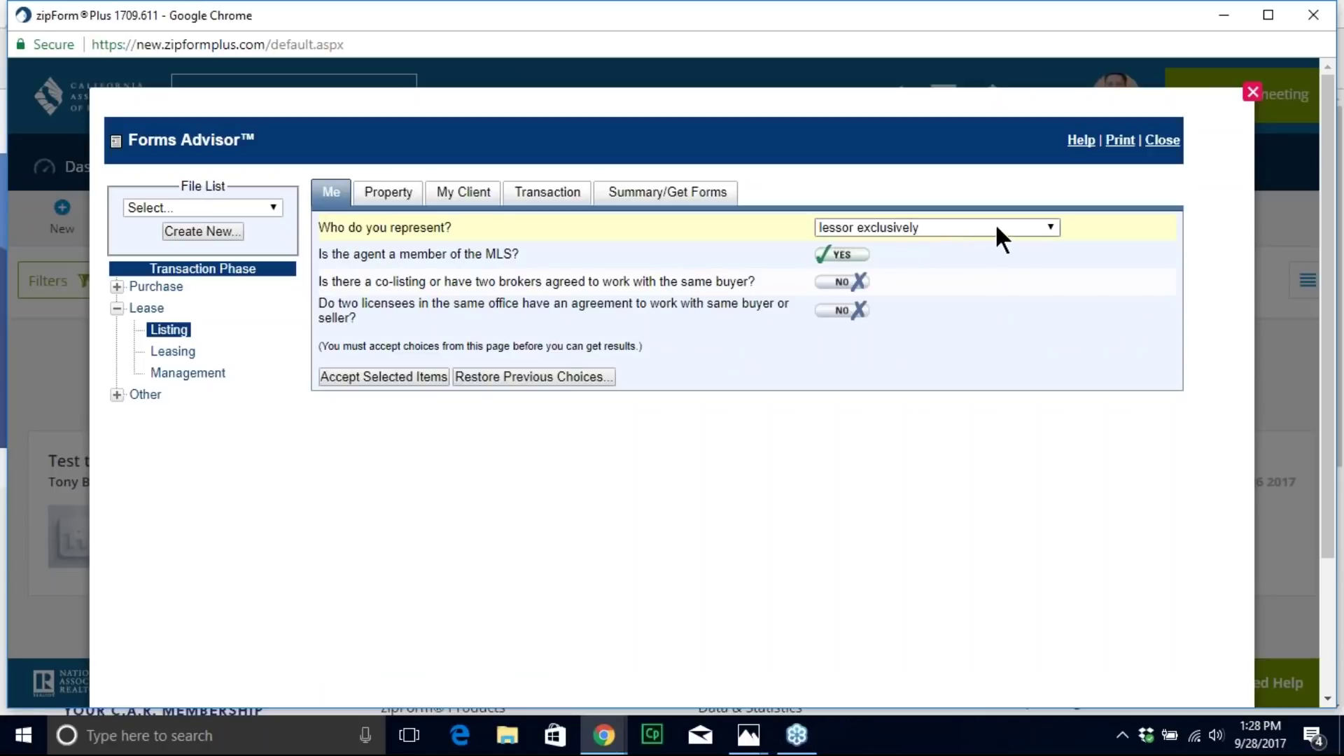
Step: Keep lessor exclusively, answer Yes to the two-licensees and co-listing questions, and accept the Me page
left_click(1047, 226)
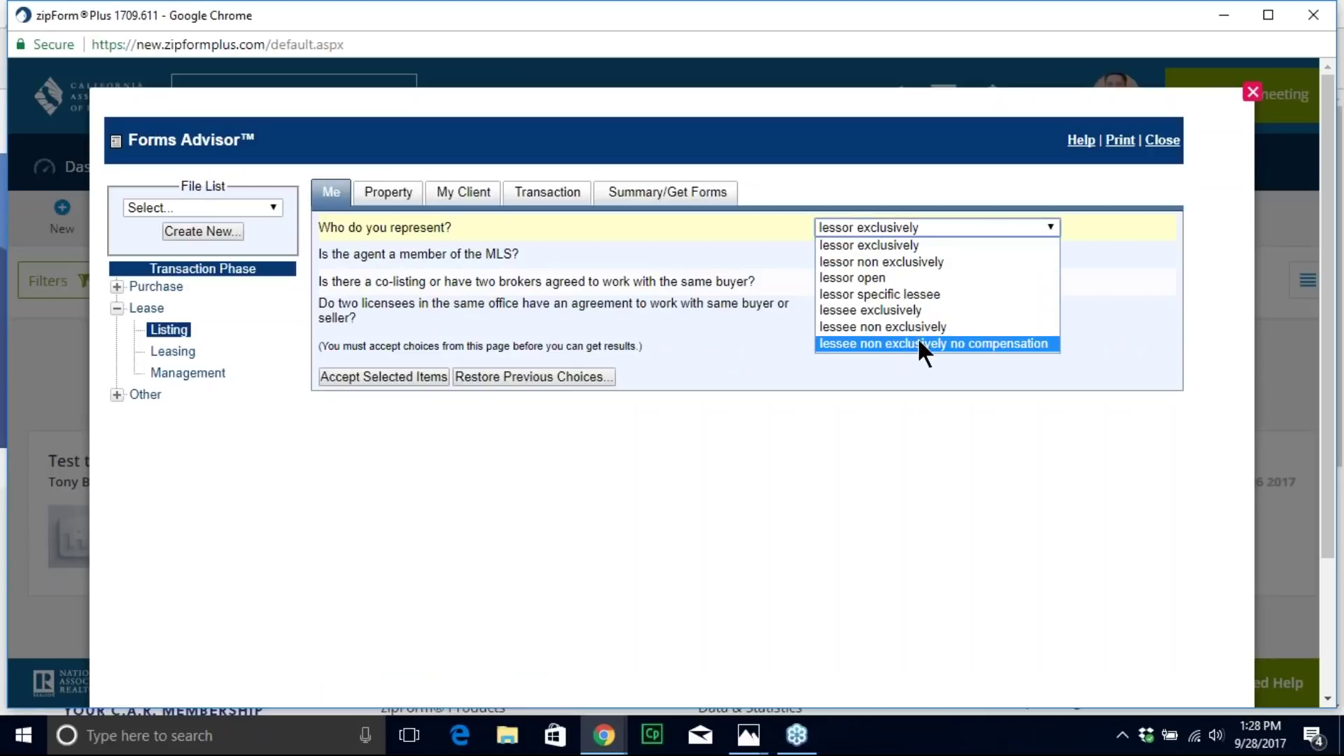
left_click(784, 474)
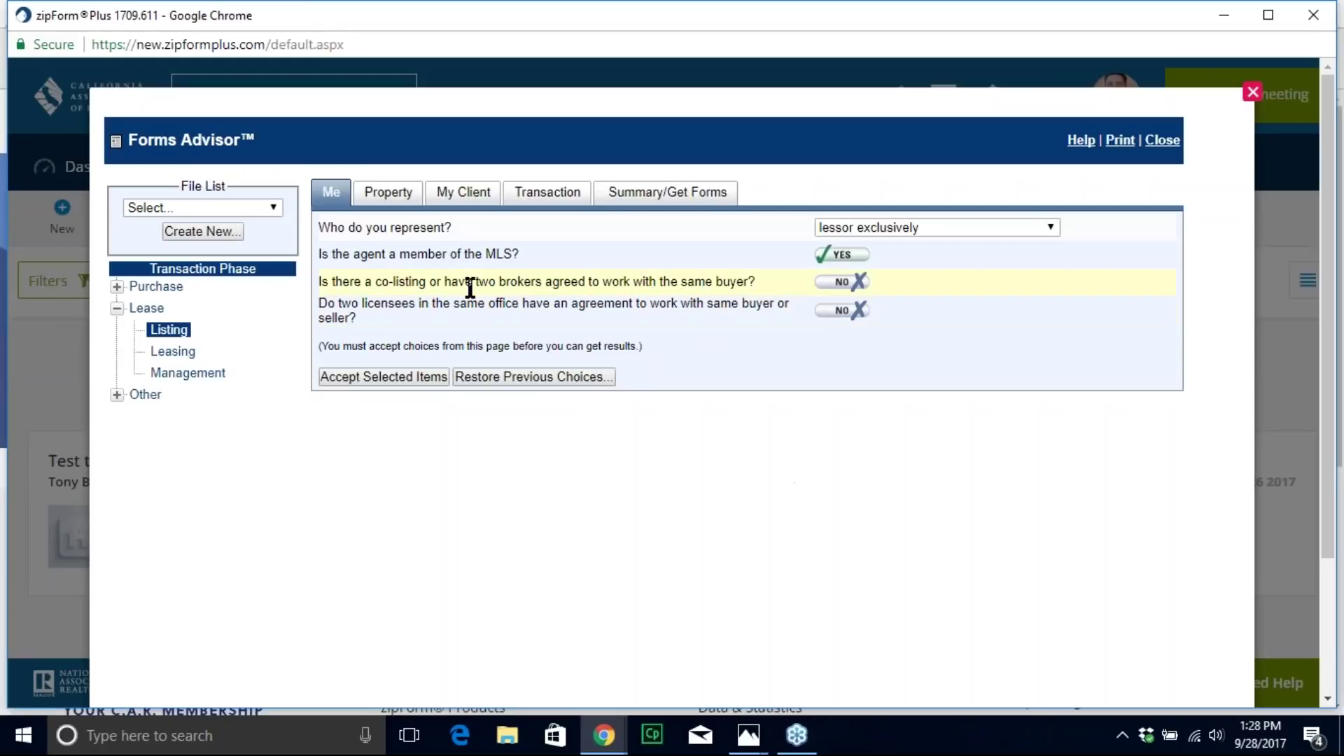
left_click(840, 312)
left_click(839, 287)
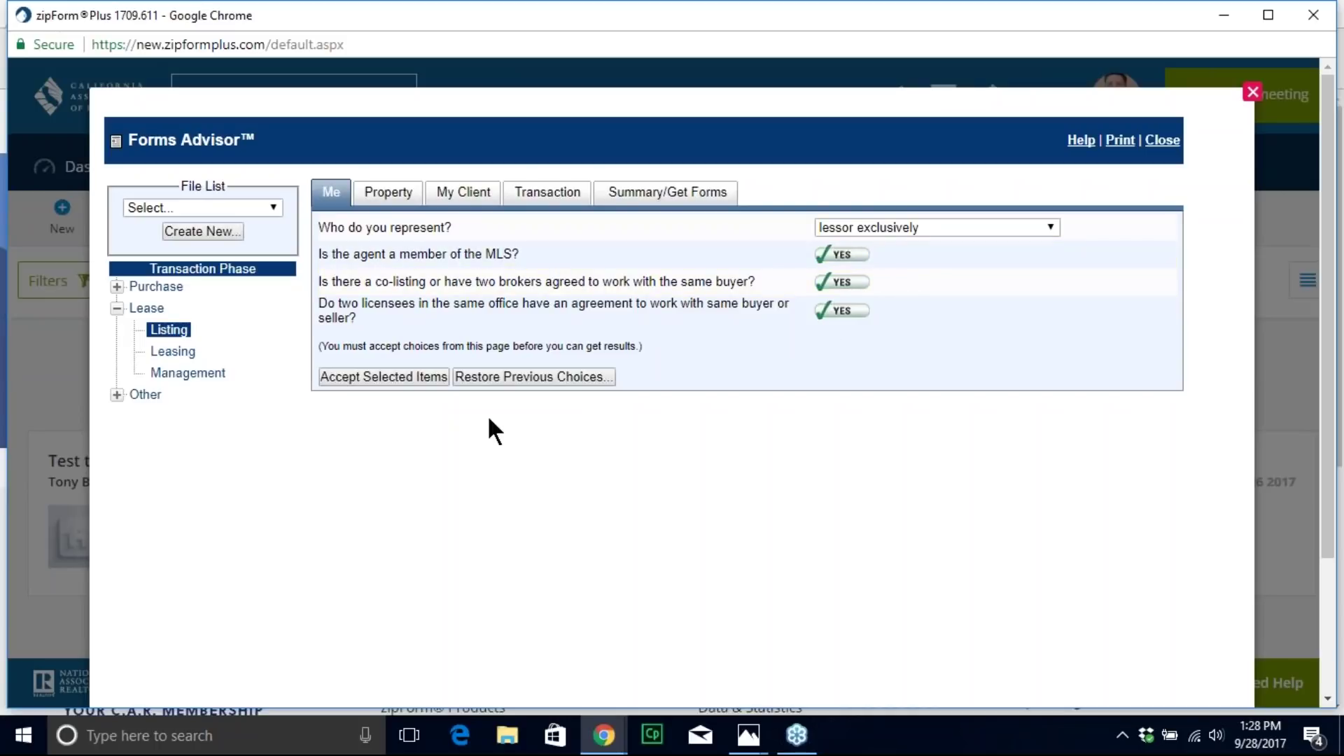
left_click(428, 375)
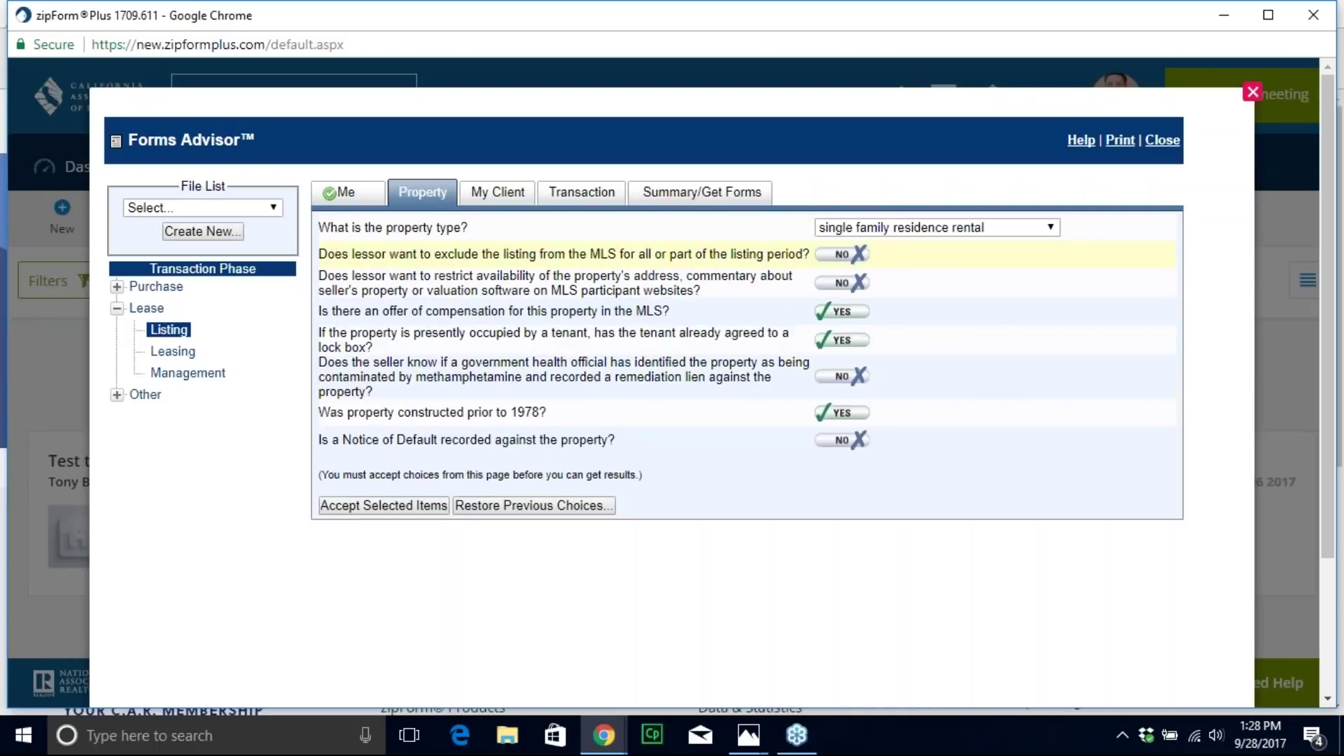
Step: Answer Yes to MLS exclusion, address restriction, methamphetamine lien and Notice of Default, then accept
left_click(840, 254)
left_click(839, 283)
left_click(845, 378)
left_click(845, 440)
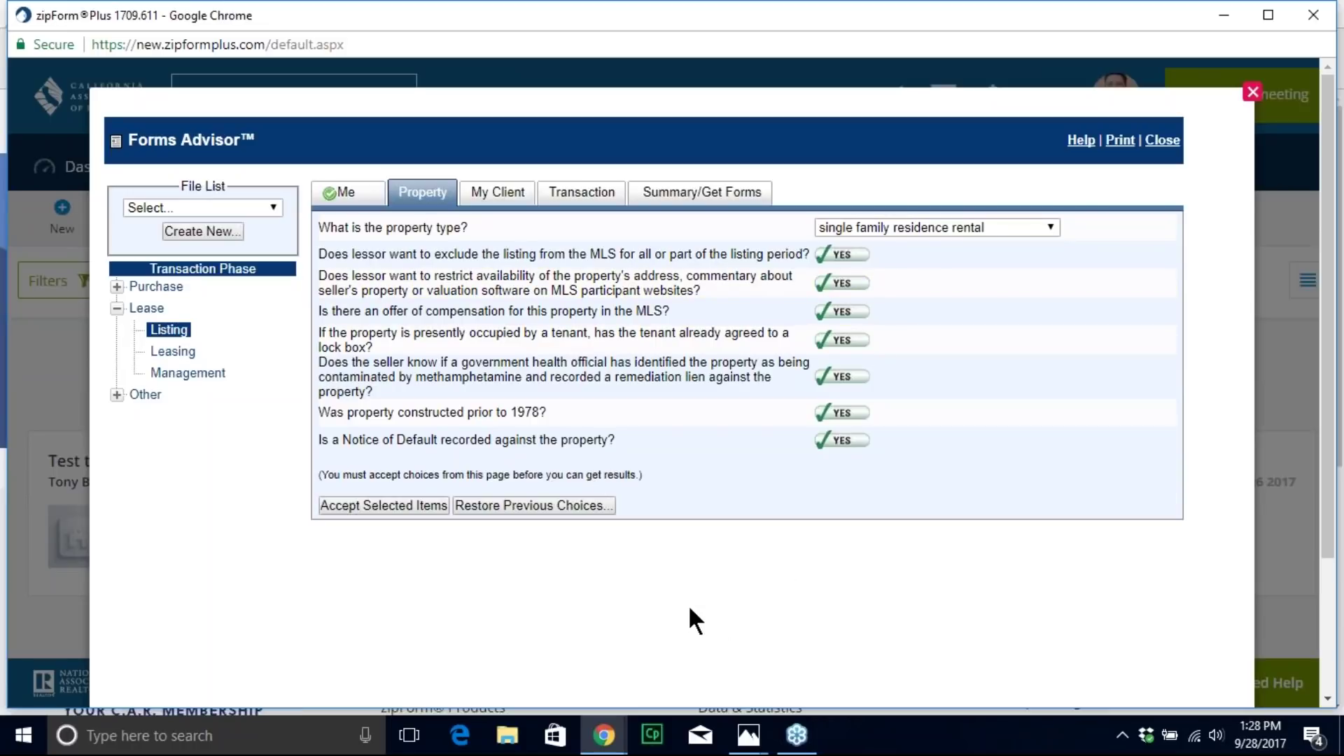
left_click(414, 506)
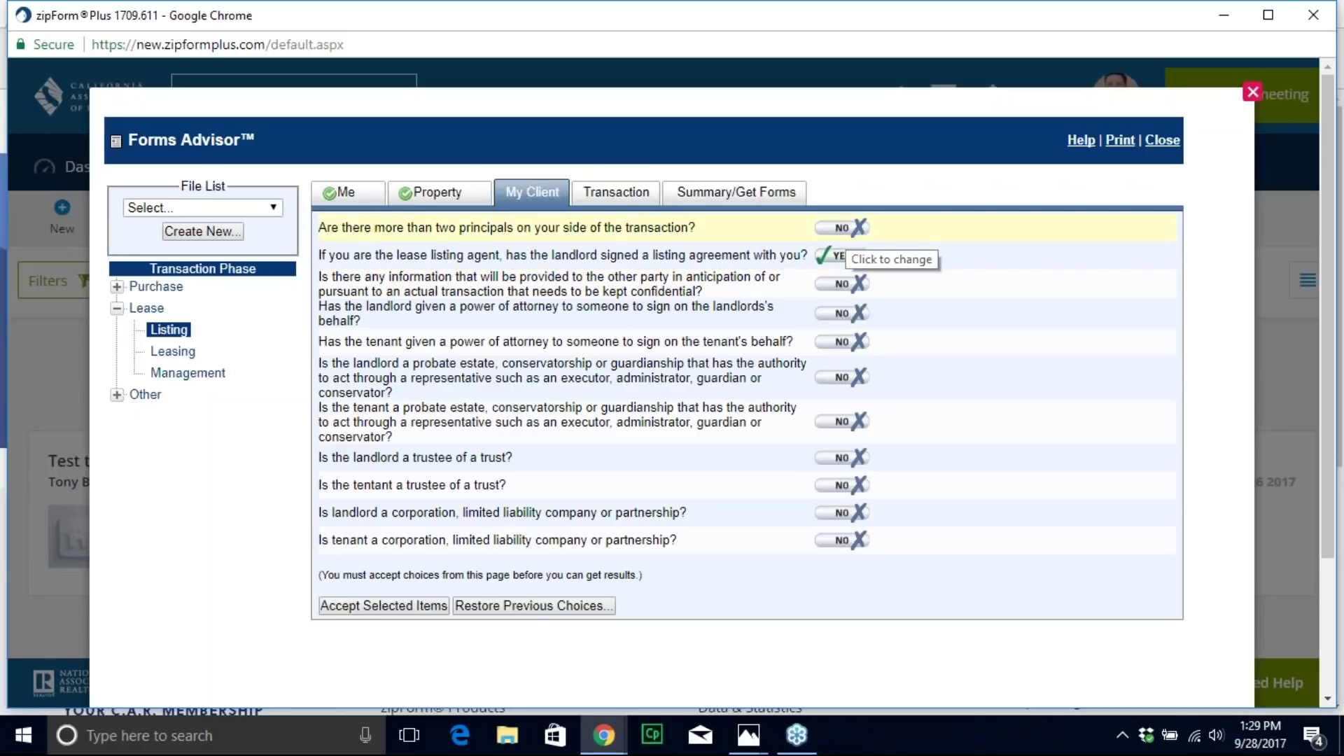
Step: Answer Yes to the principals, probate, power of attorney, trustee and corporation questions, then accept
left_click(842, 227)
left_click(842, 377)
left_click(841, 342)
left_click(841, 313)
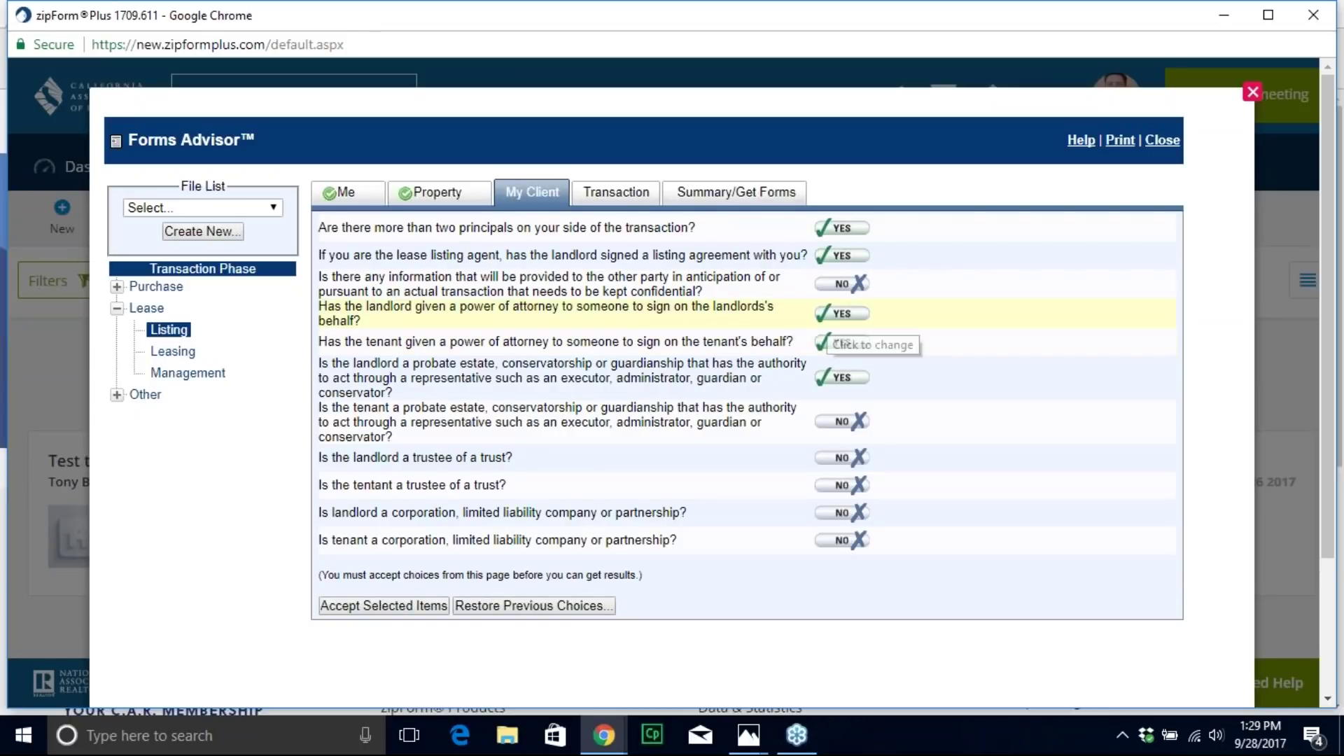
left_click(840, 484)
left_click(840, 457)
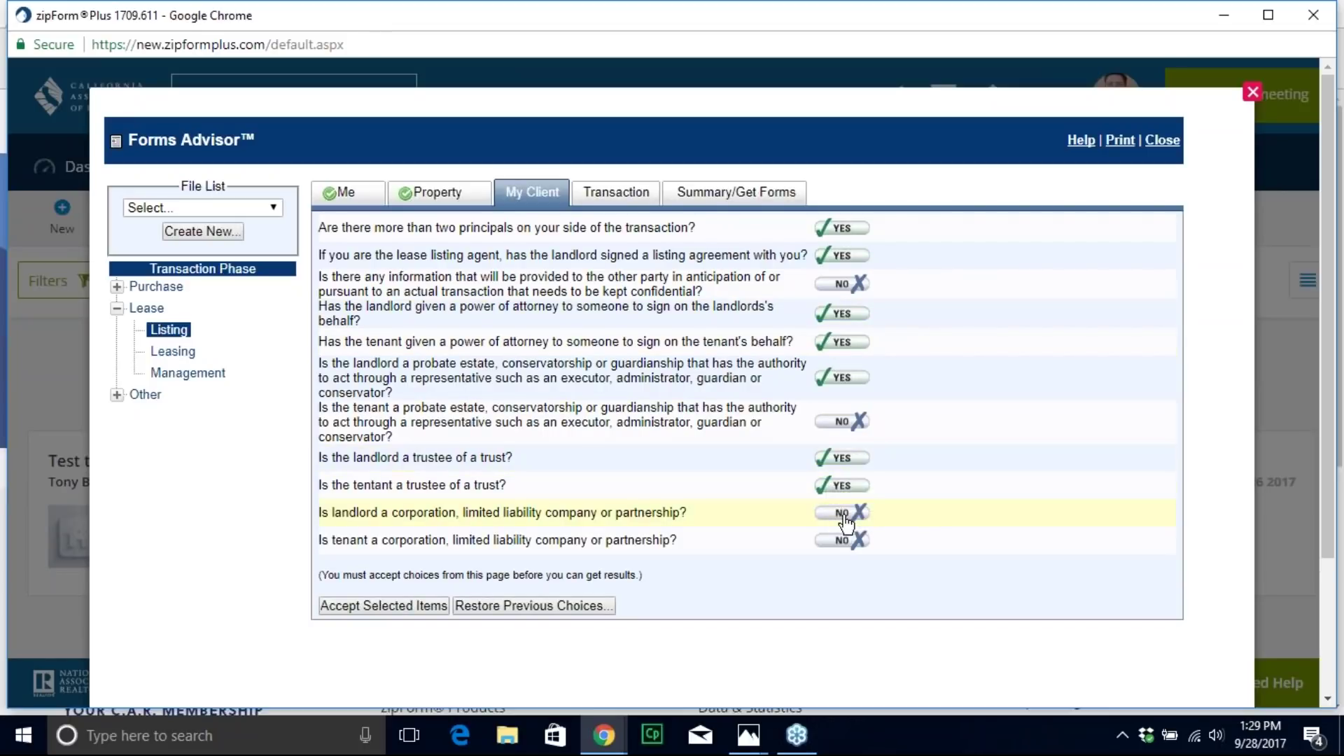
left_click(842, 512)
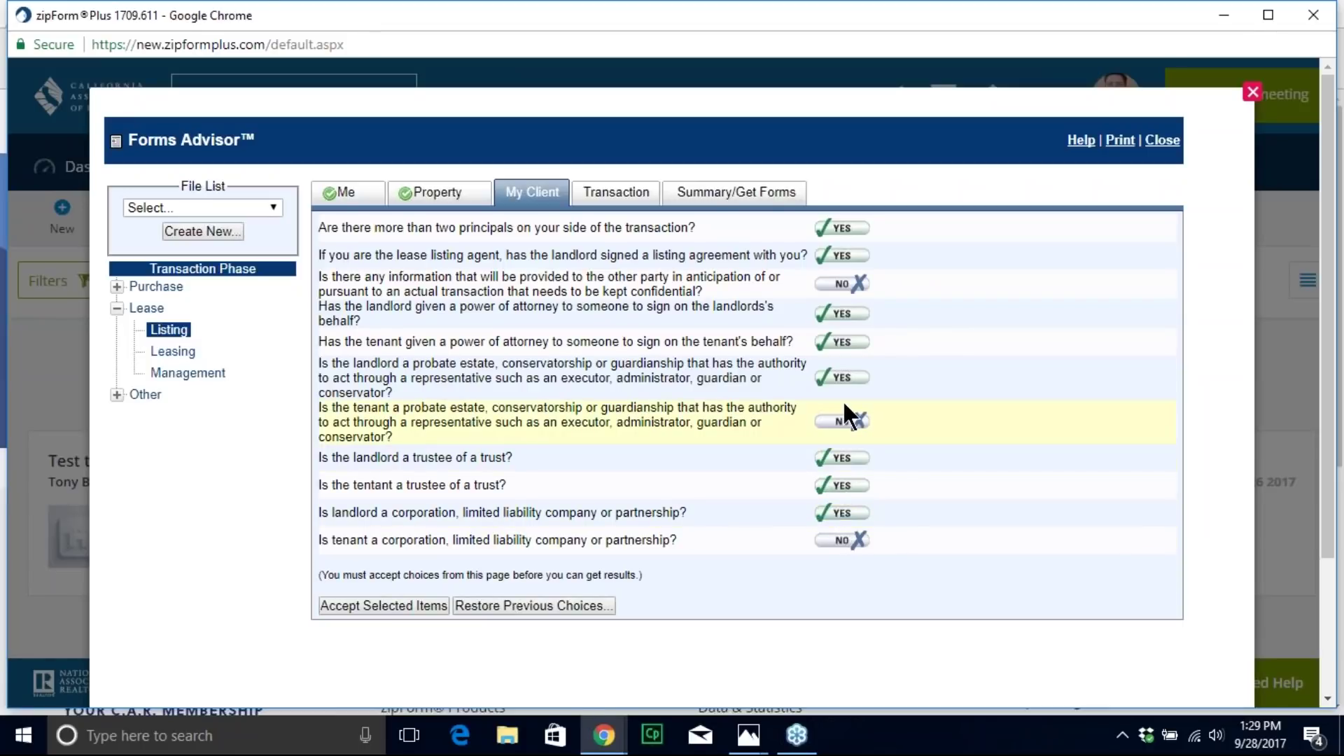
left_click(424, 603)
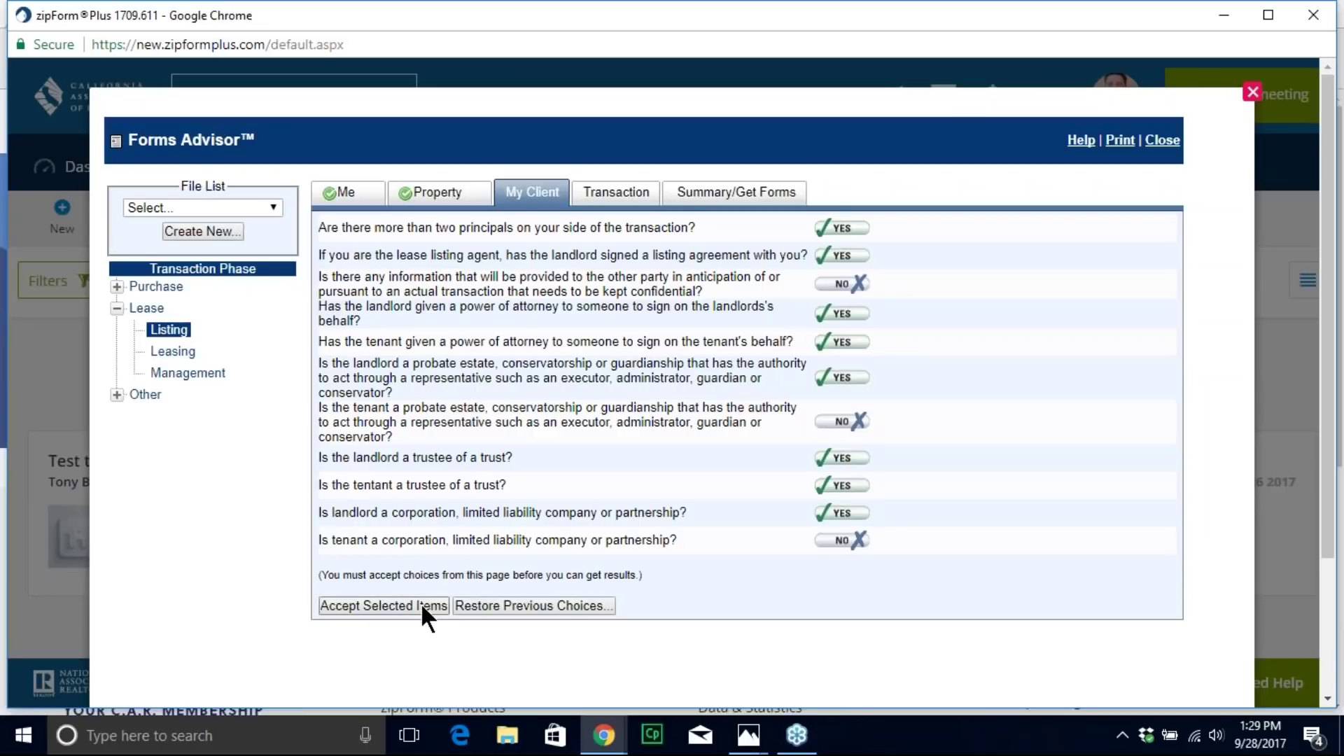
Step: Answer Yes to confidential information, pets and pool/hot tub, with anticipated tenancy more than 1 year
left_click(842, 464)
left_click(842, 493)
left_click(842, 520)
left_click(947, 227)
left_click(904, 273)
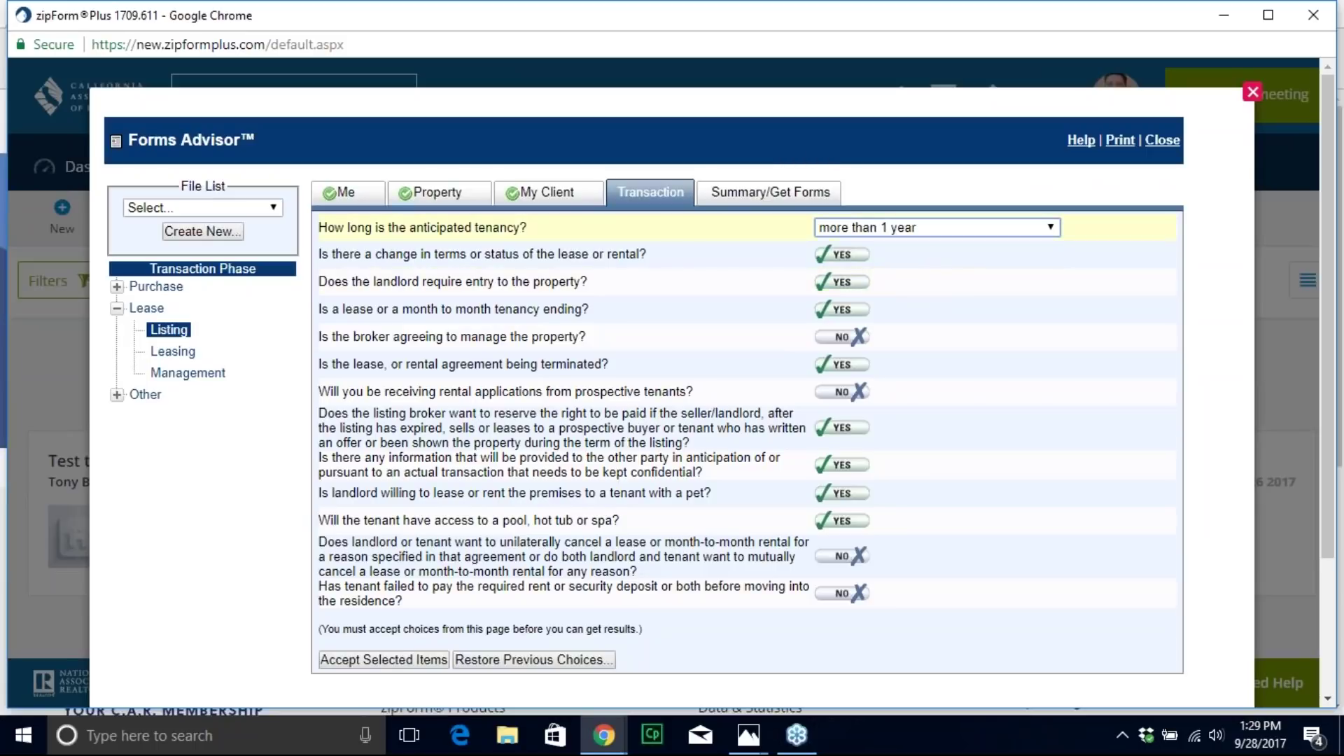
Step: Accept the Transaction answers and review the Lease-Listing summary
left_click(413, 659)
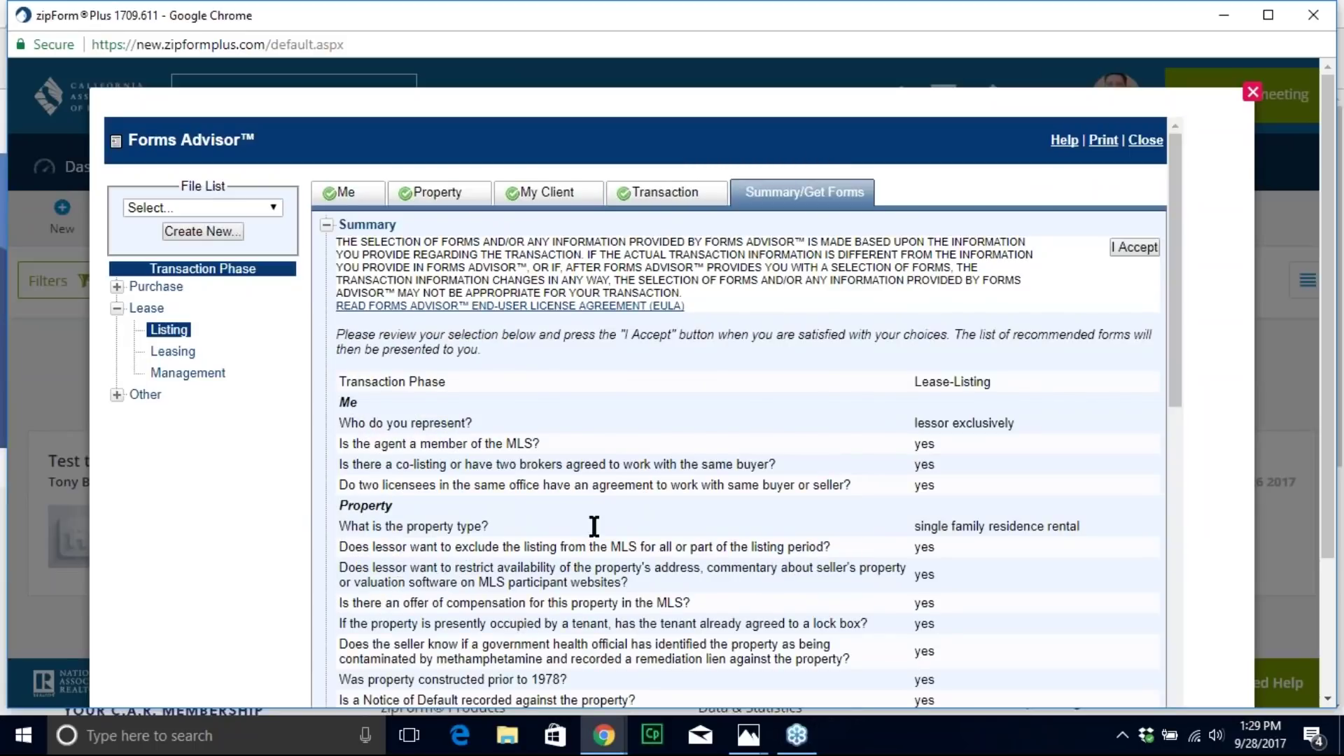
scroll(593, 525, "down", 3)
scroll(511, 270, "down", 5)
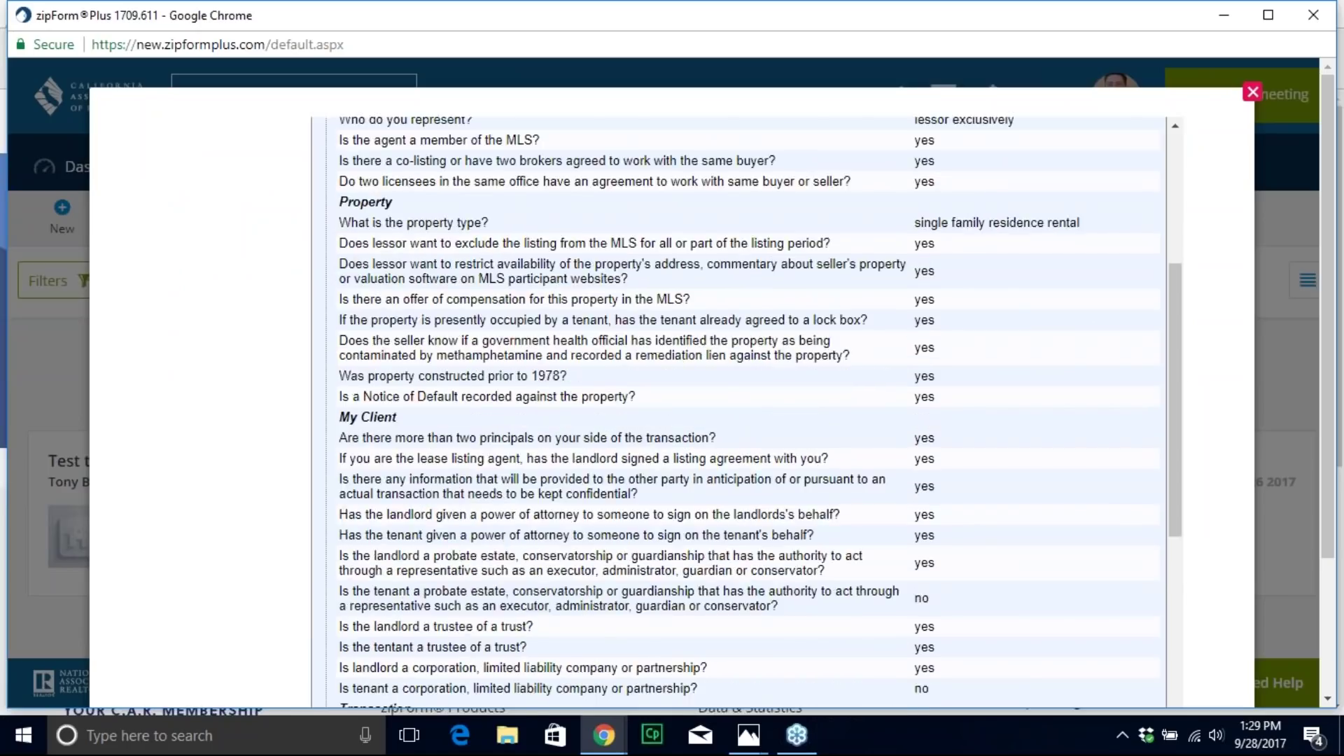
scroll(964, 556, "up", 8)
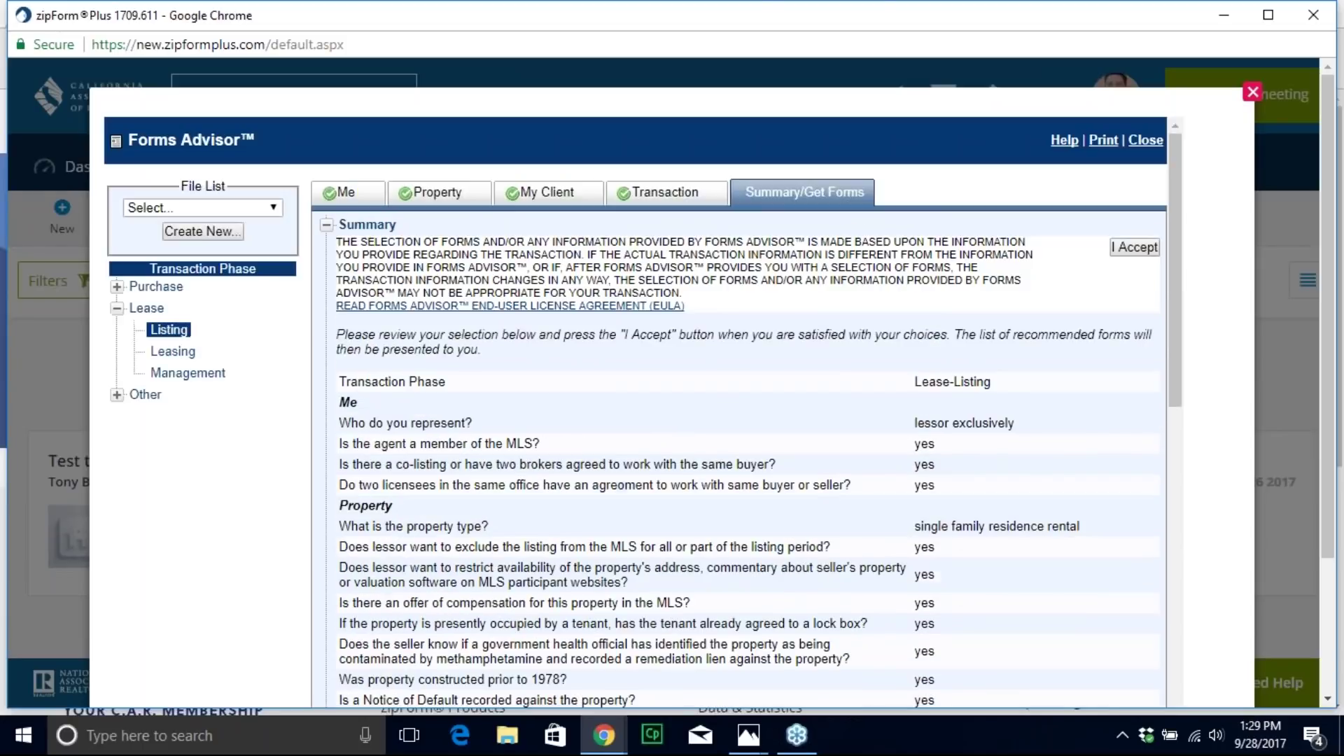
Step: Accept the summary and save it as a new lease file named after the client
left_click(1126, 248)
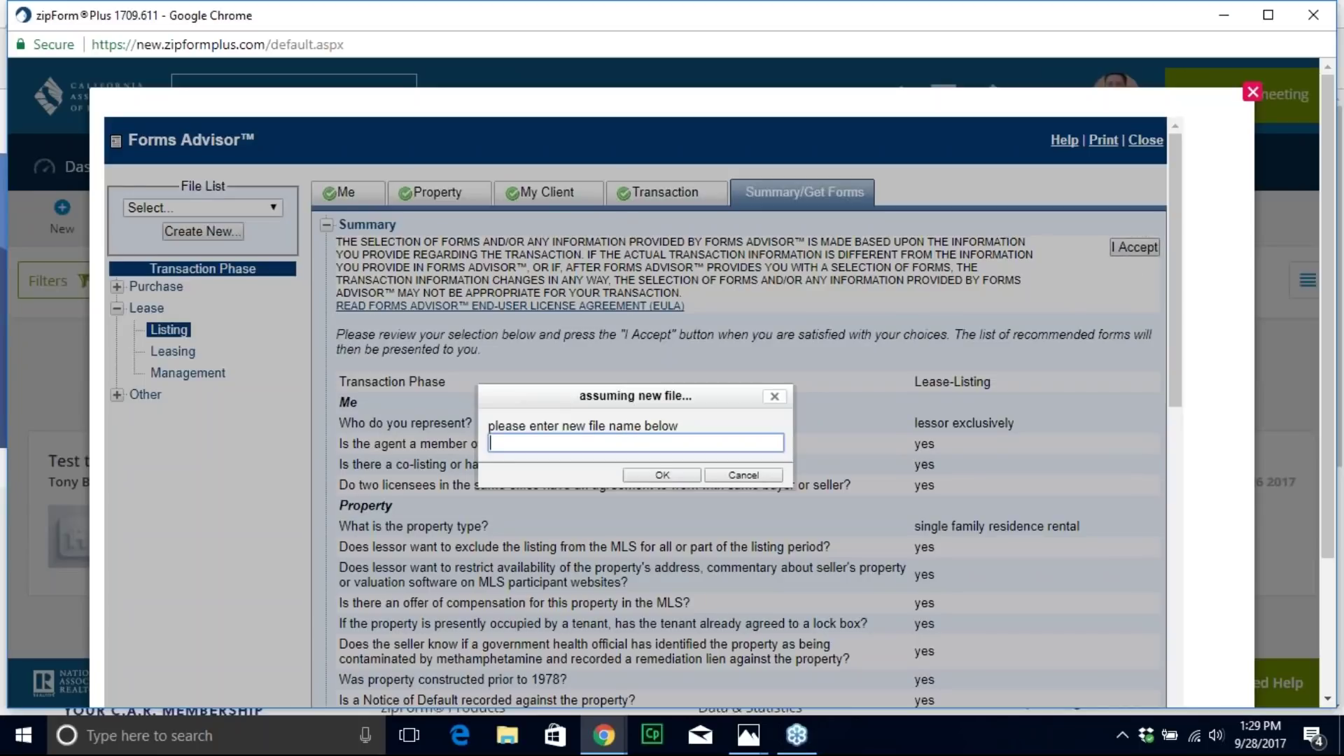
type("Donnie Trump Lese")
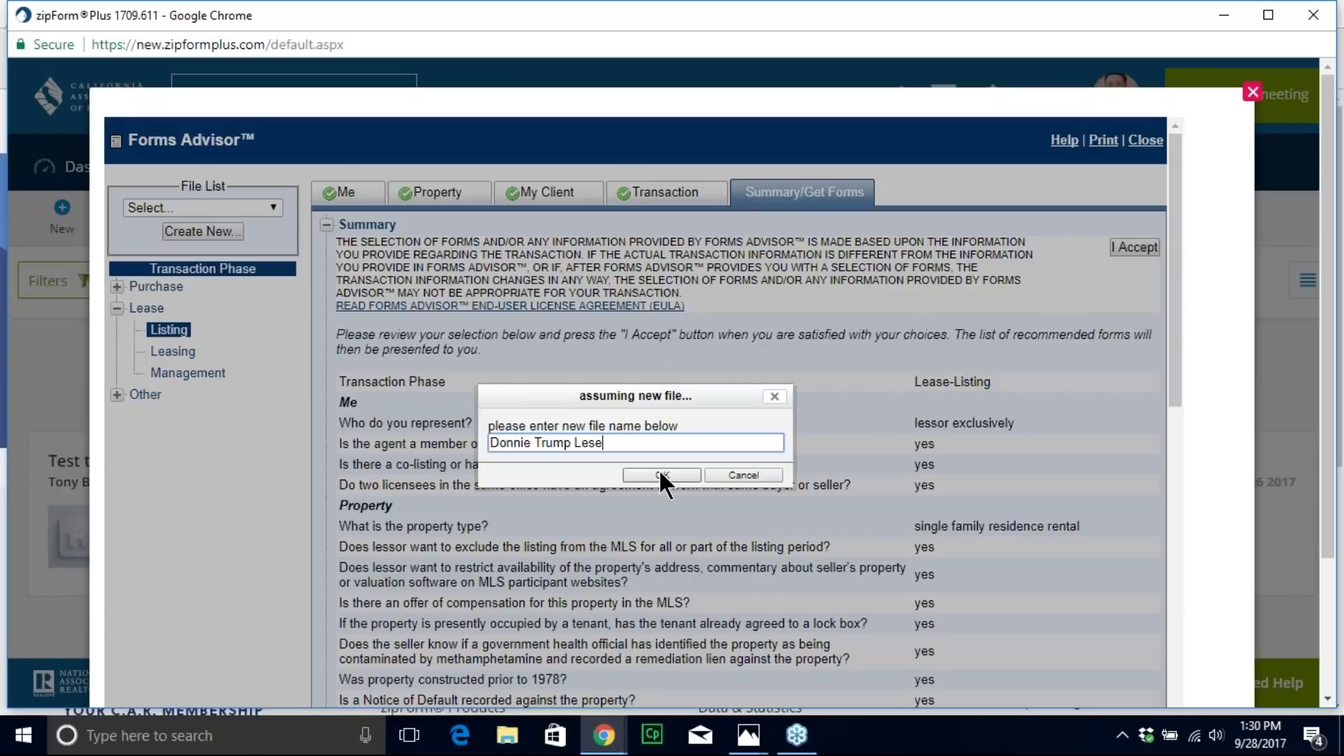
left_click(660, 473)
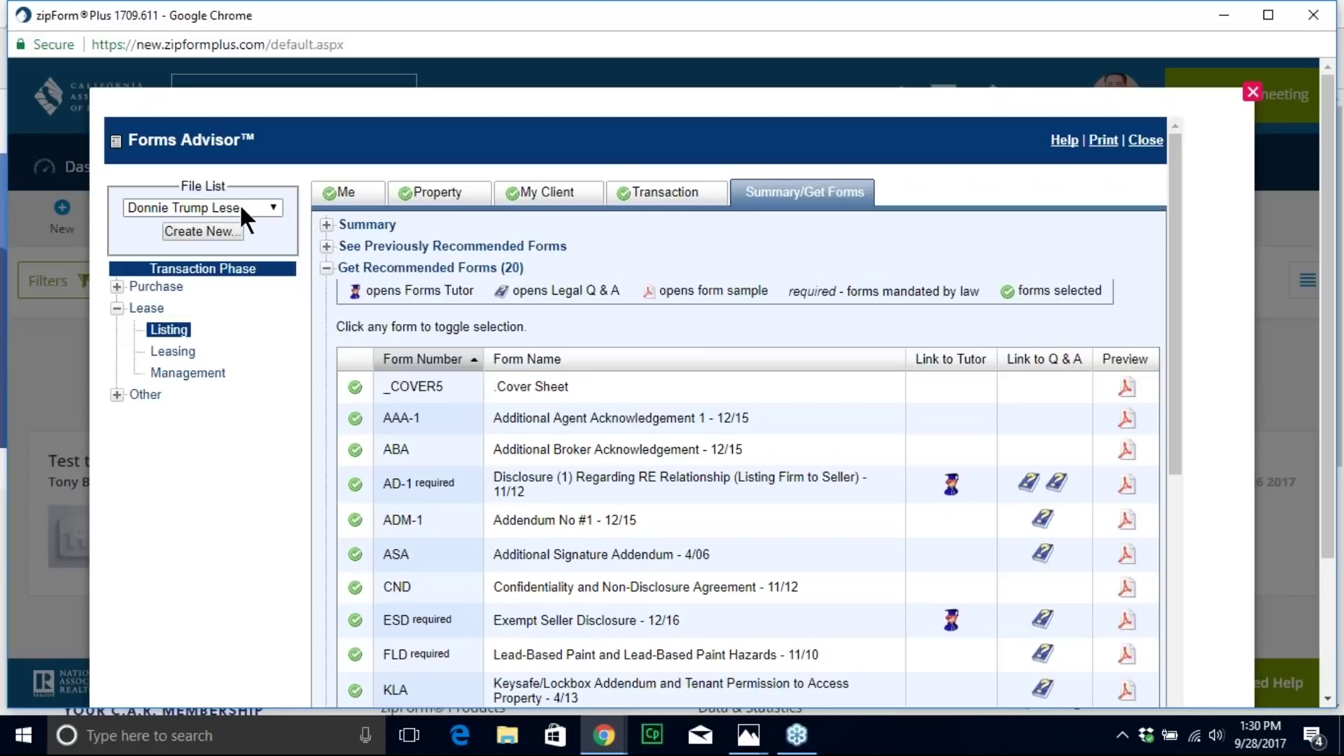
scroll(703, 371, "down", 2)
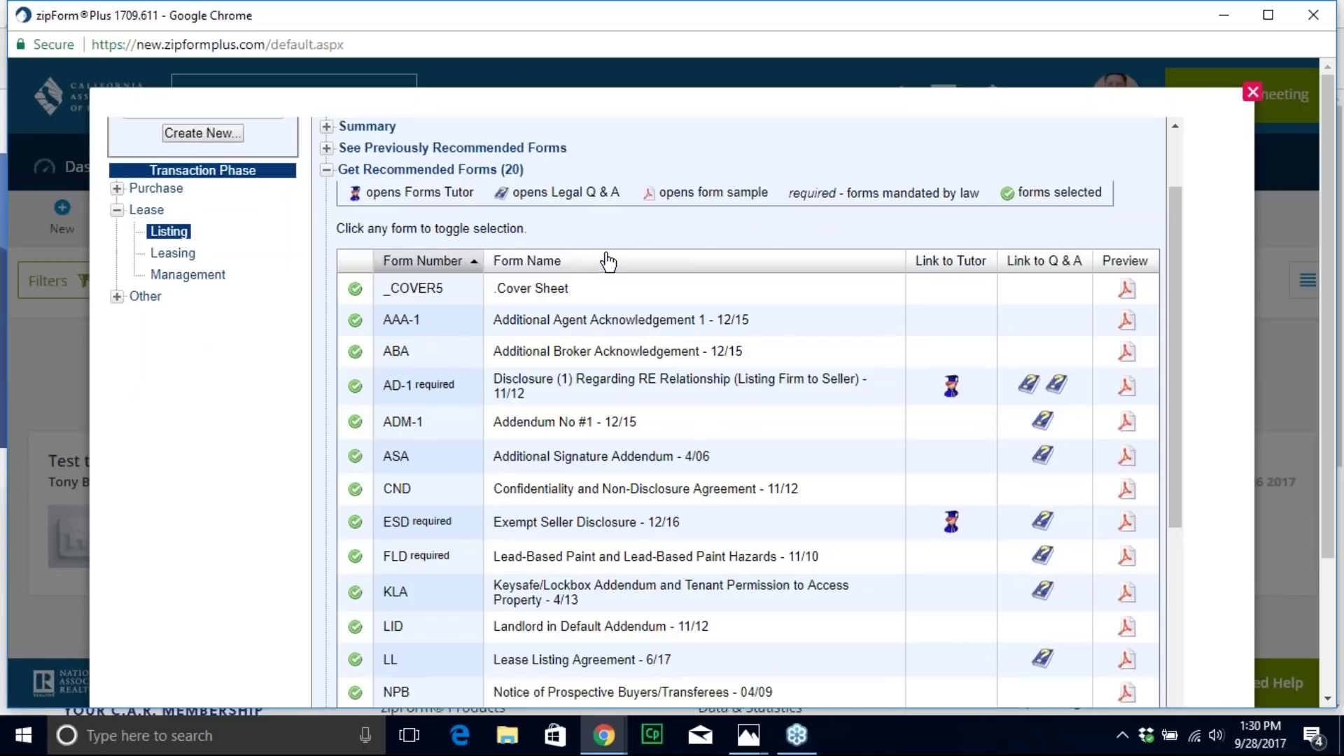
scroll(560, 314, "down", 2)
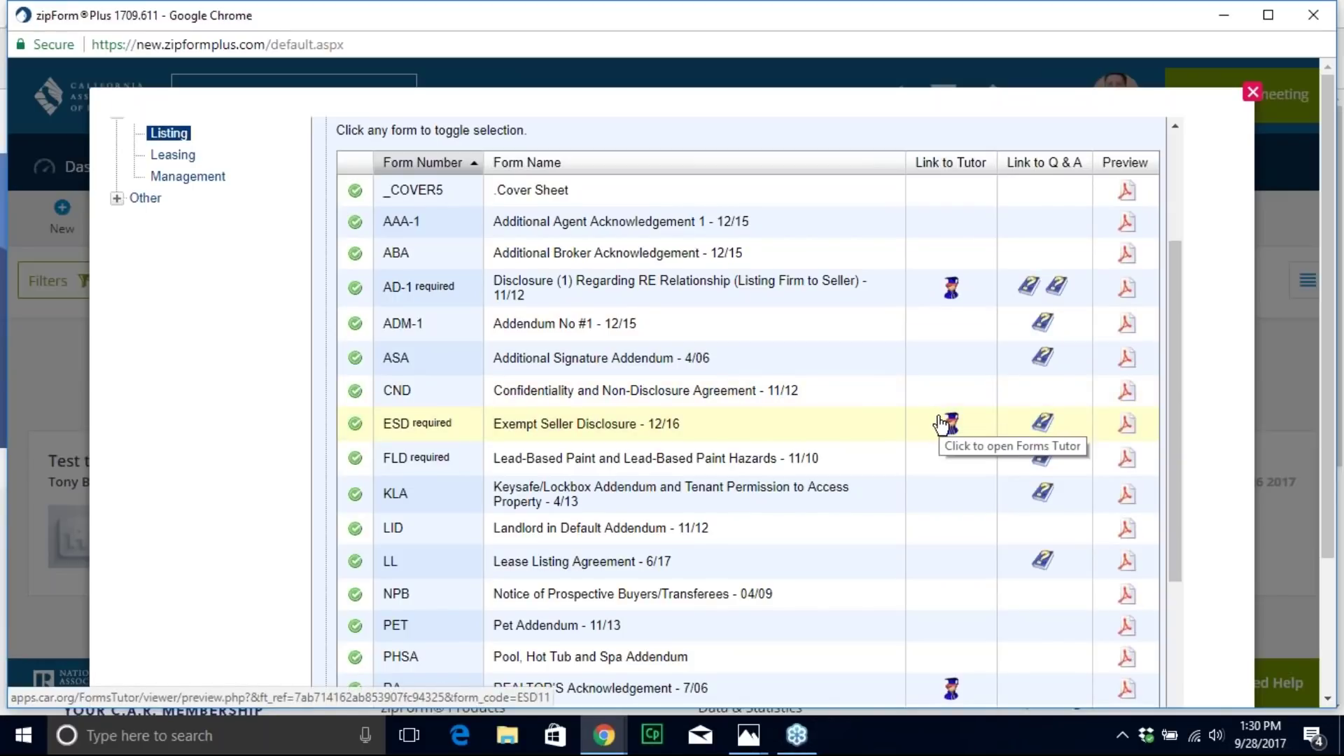
scroll(945, 427, "down", 3)
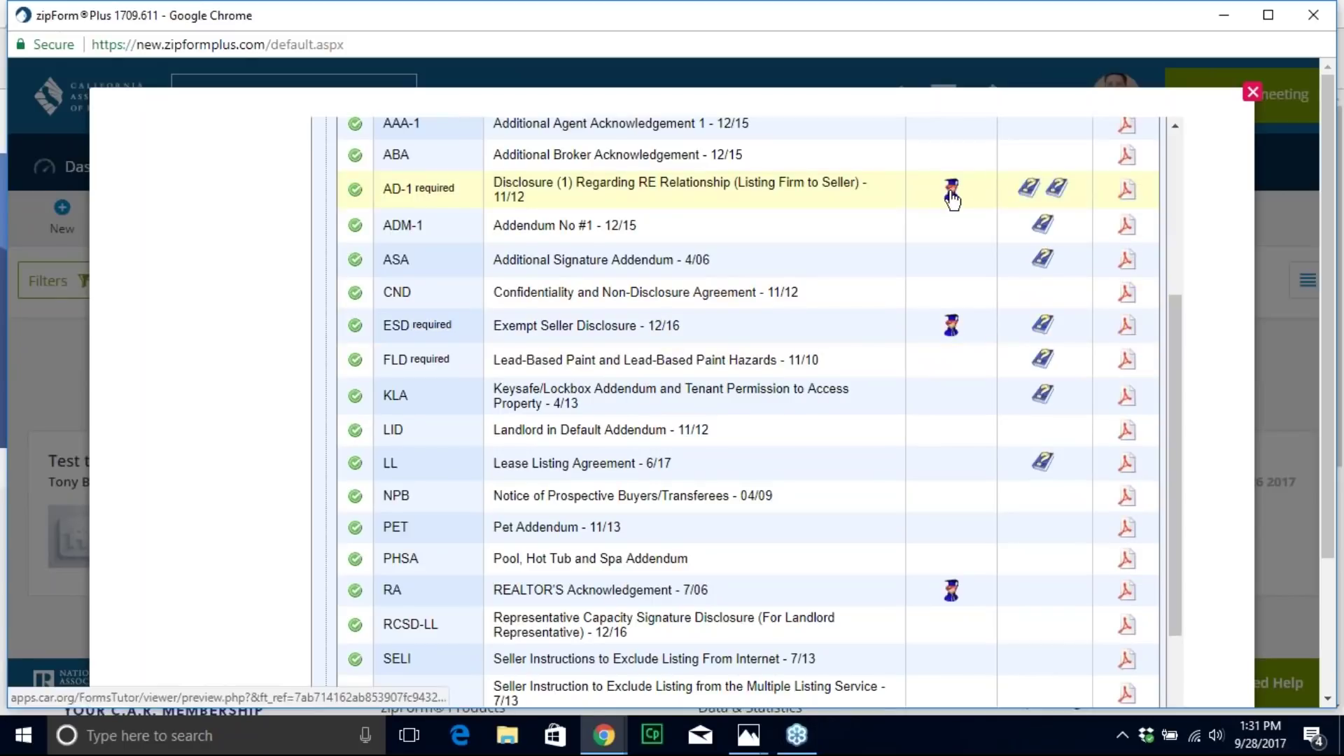
Step: Search 'rpa' in Forms Tutor and open the RPACA residential purchase agreement explanation
left_click(951, 328)
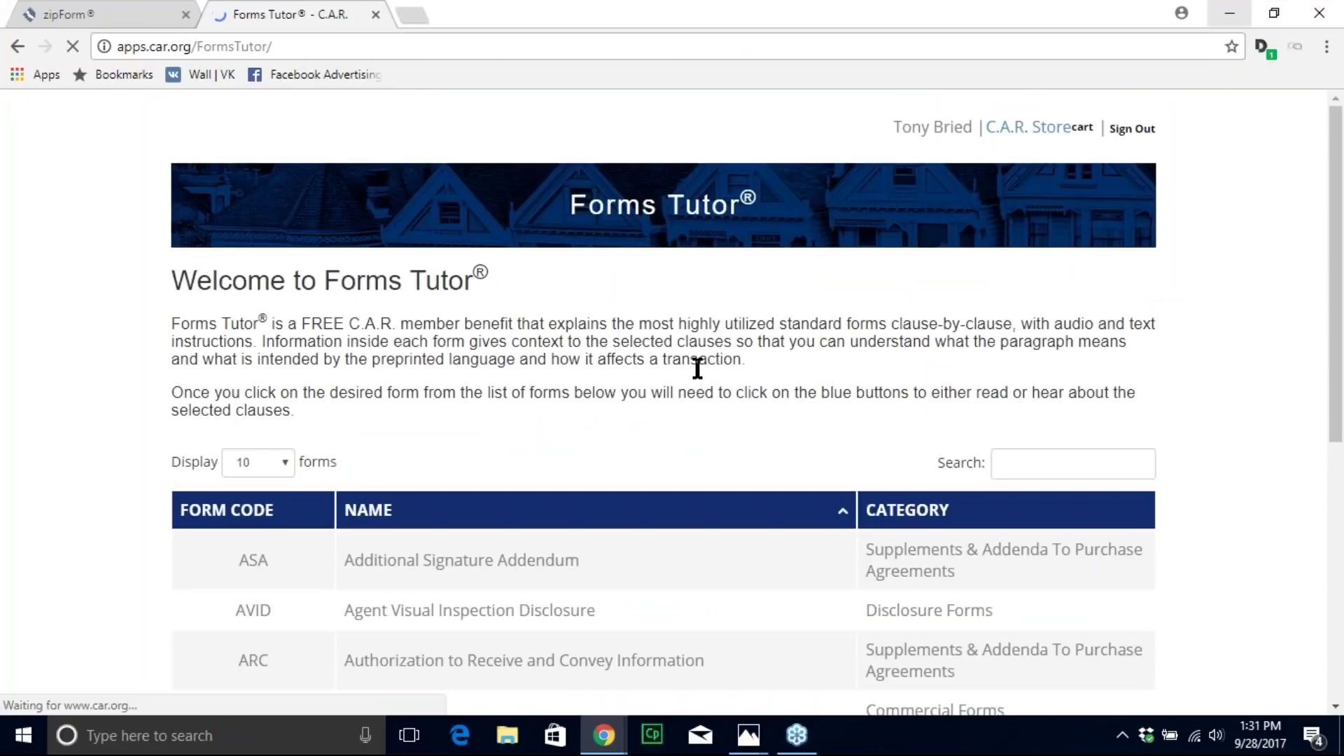
left_click(1055, 466)
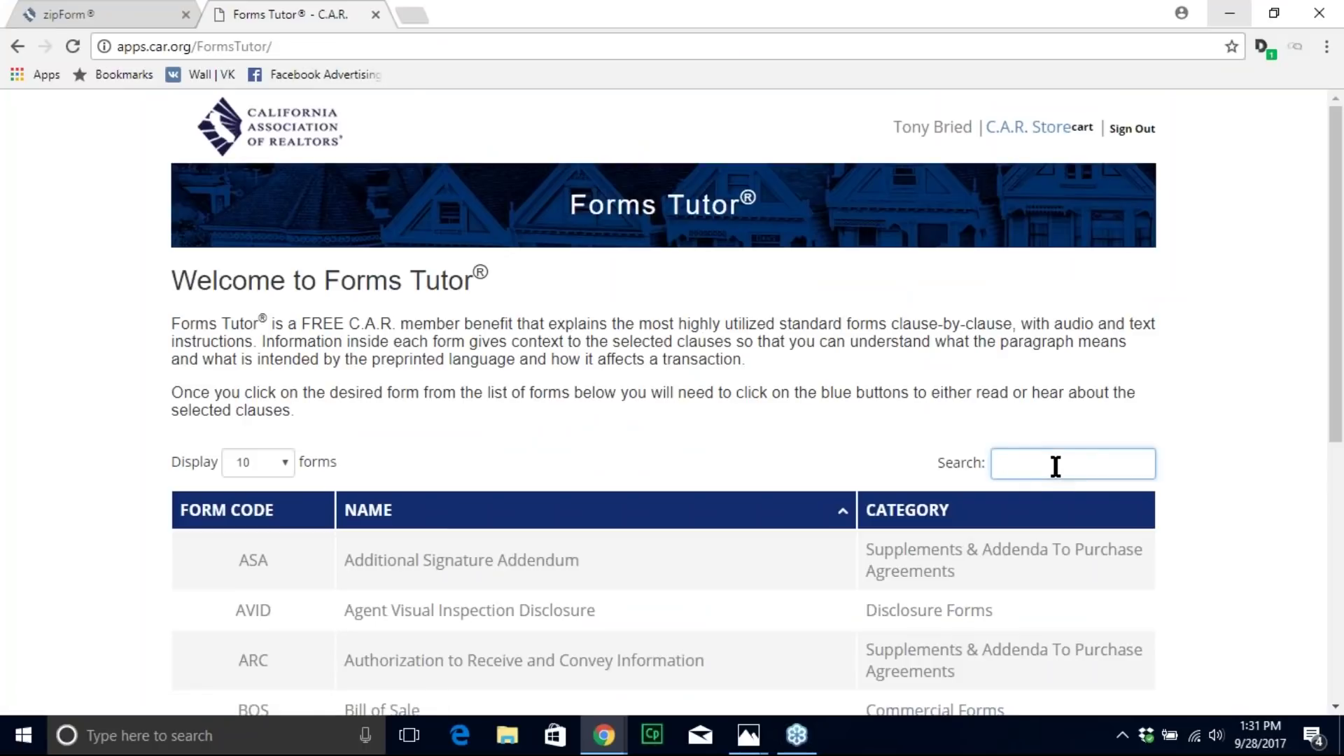
type("rpa")
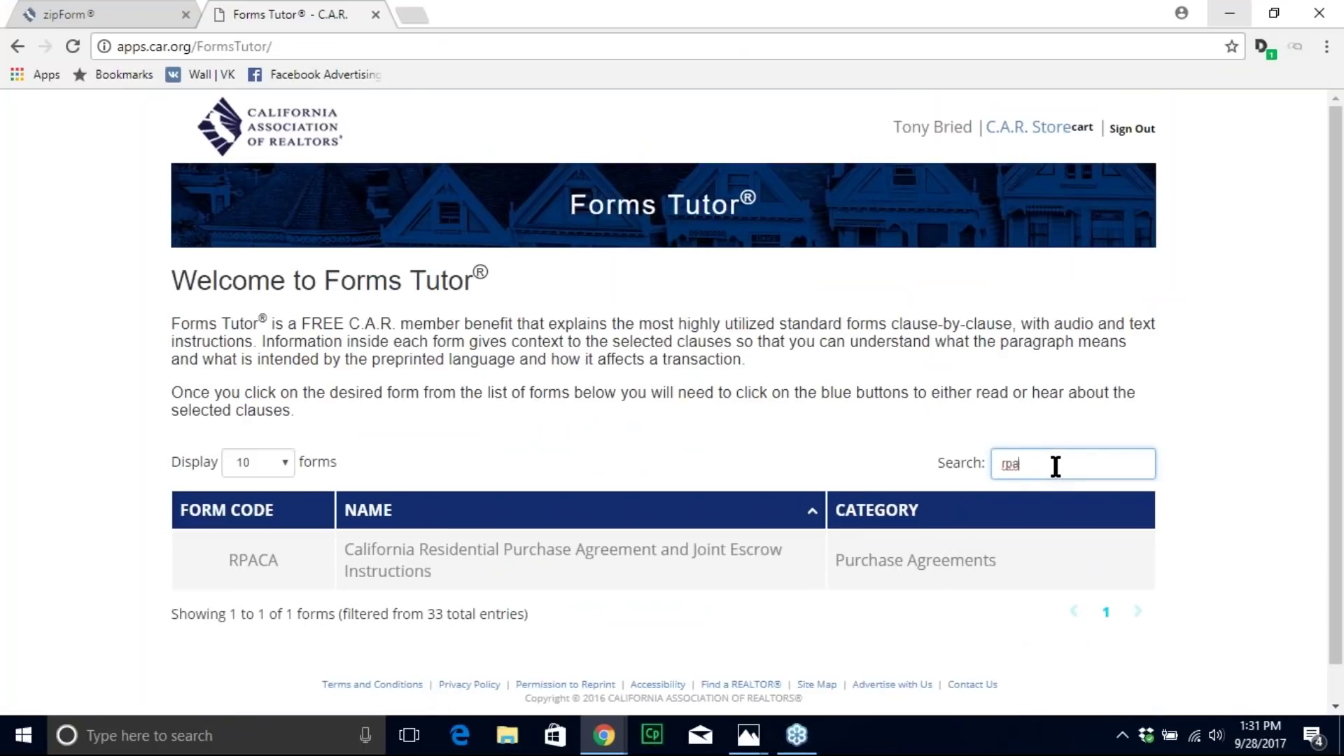
left_click(270, 565)
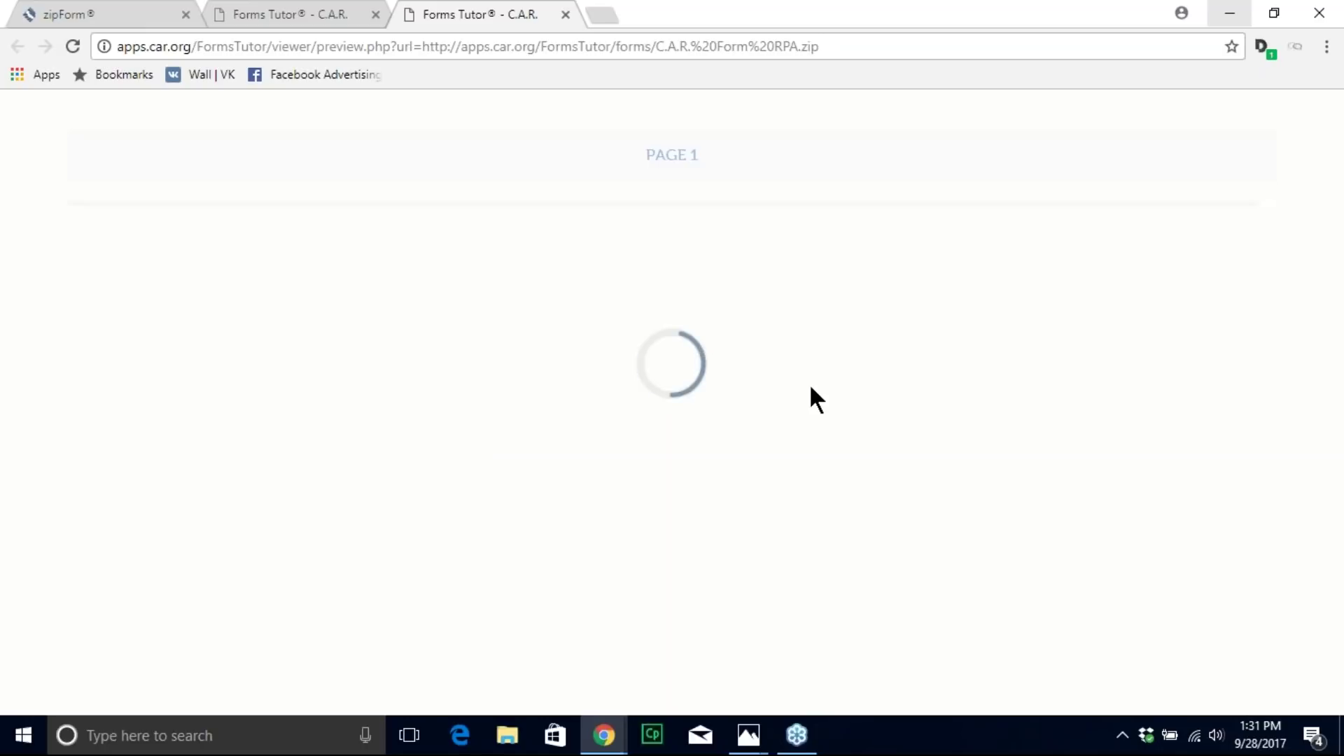
Step: Play, pause and close the Forms Tutor narration for the RPA title paragraph
scroll(838, 443, "down", 1)
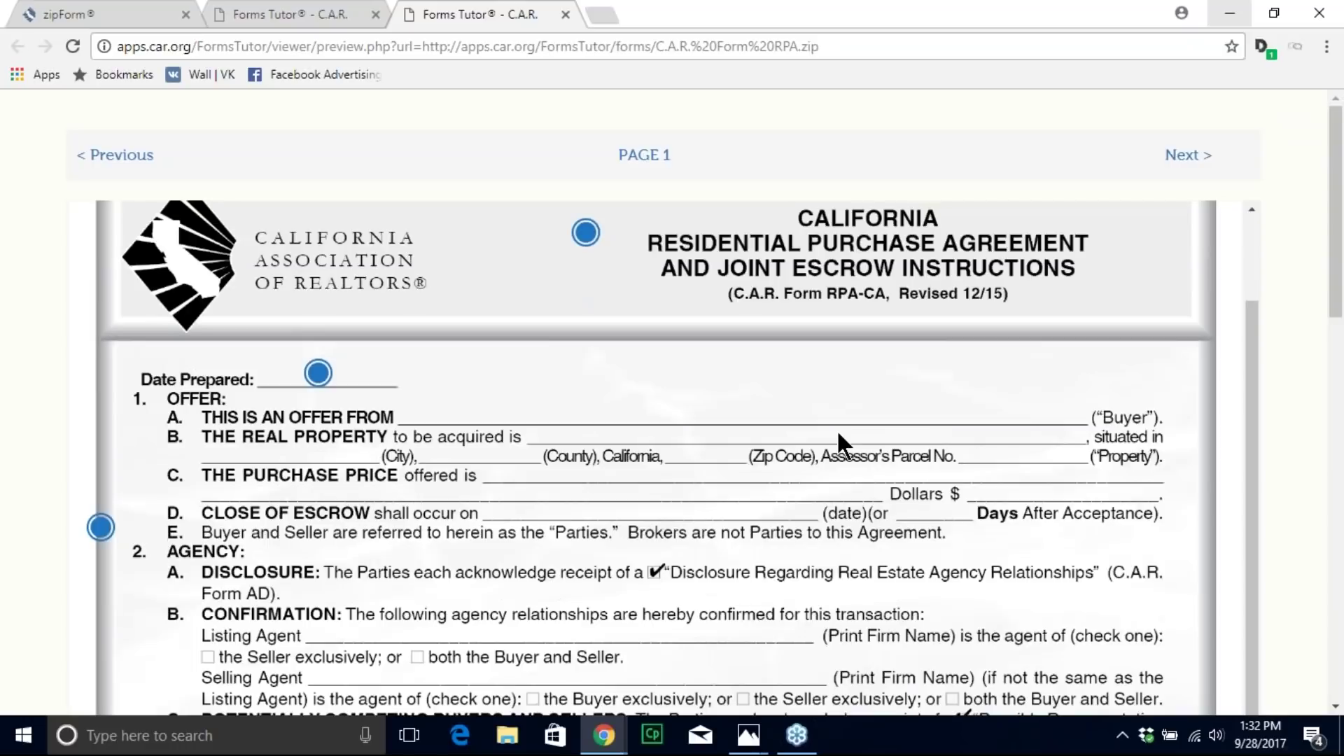
scroll(747, 544, "down", 1)
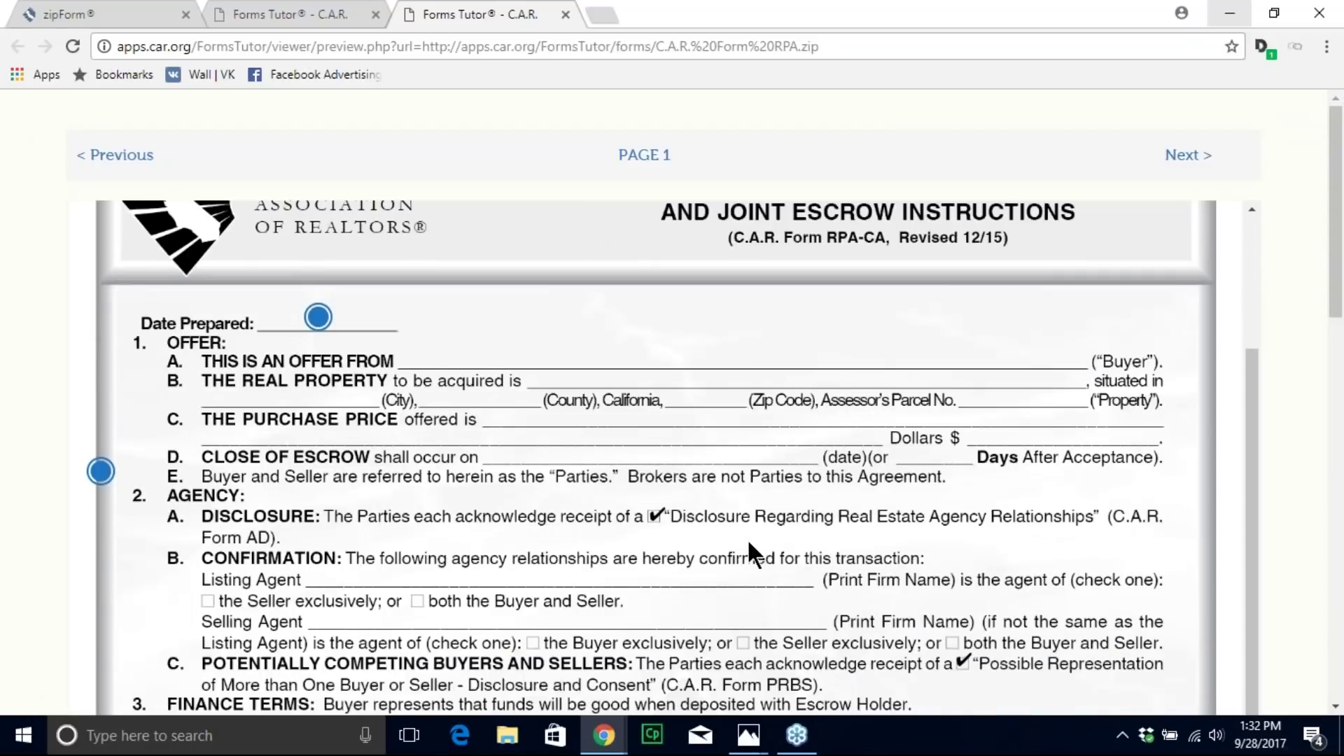
scroll(748, 545, "up", 3)
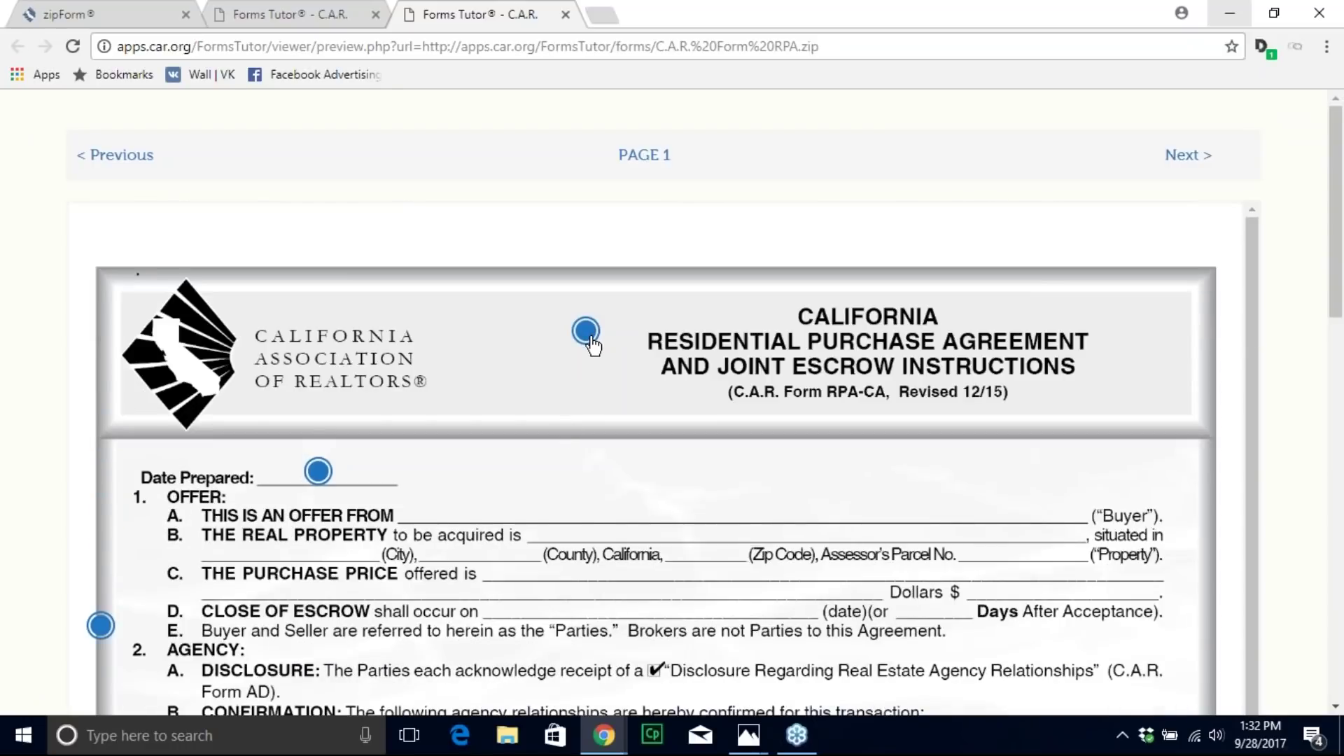
left_click(586, 333)
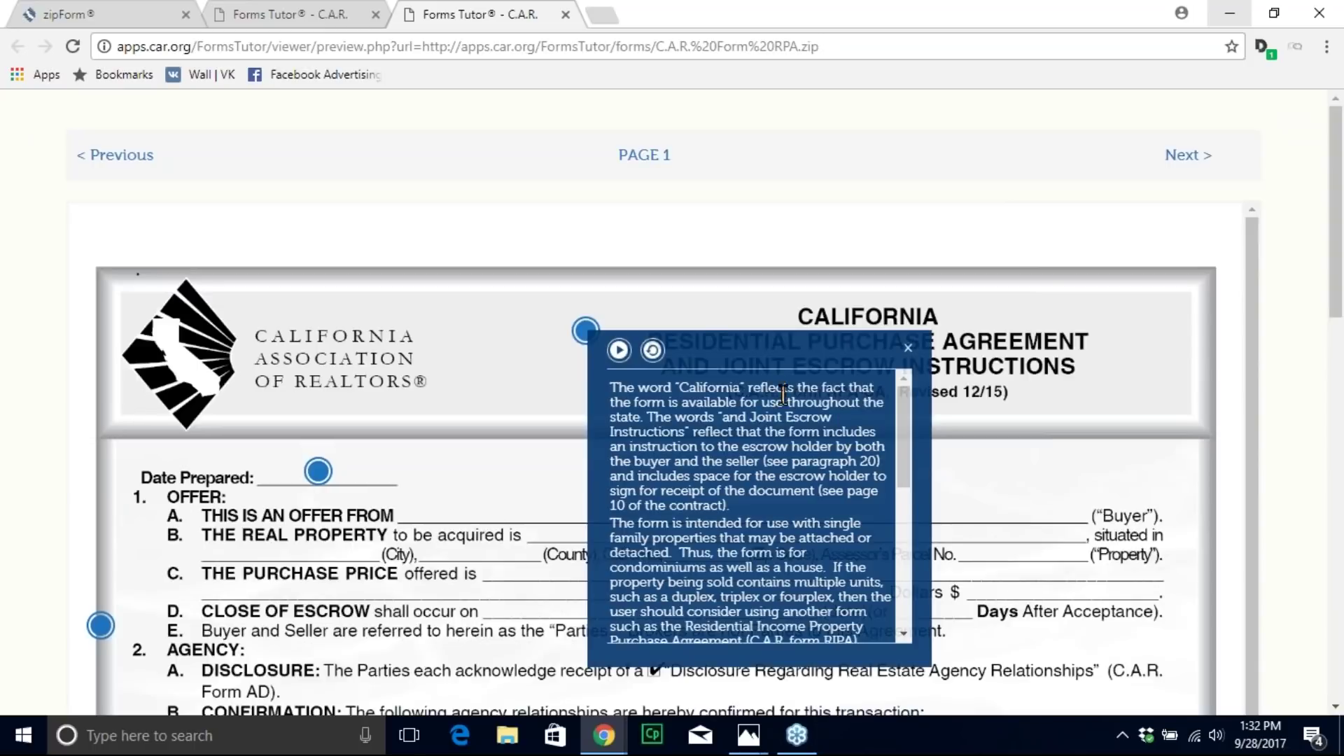
left_click_drag(896, 418, 905, 448)
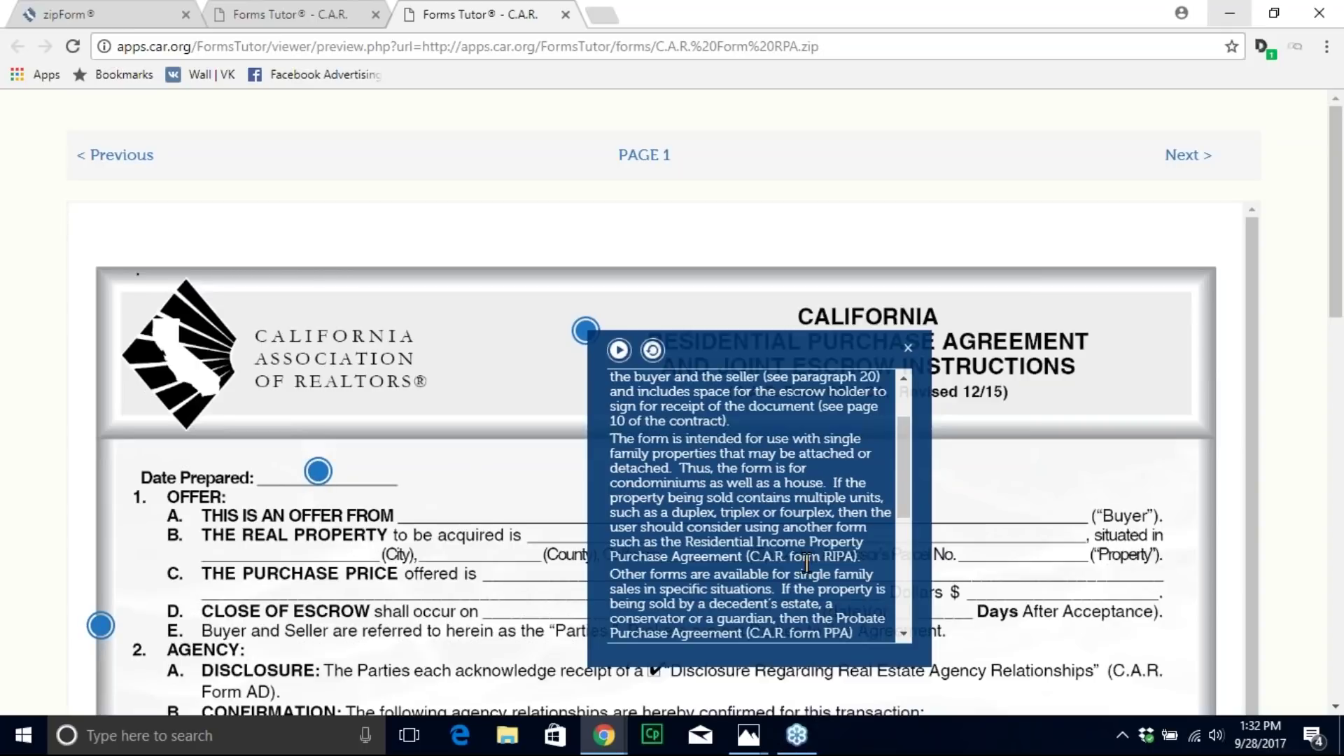
scroll(890, 564, "down", 4)
scroll(906, 550, "up", 2)
left_click_drag(906, 549, 937, 498)
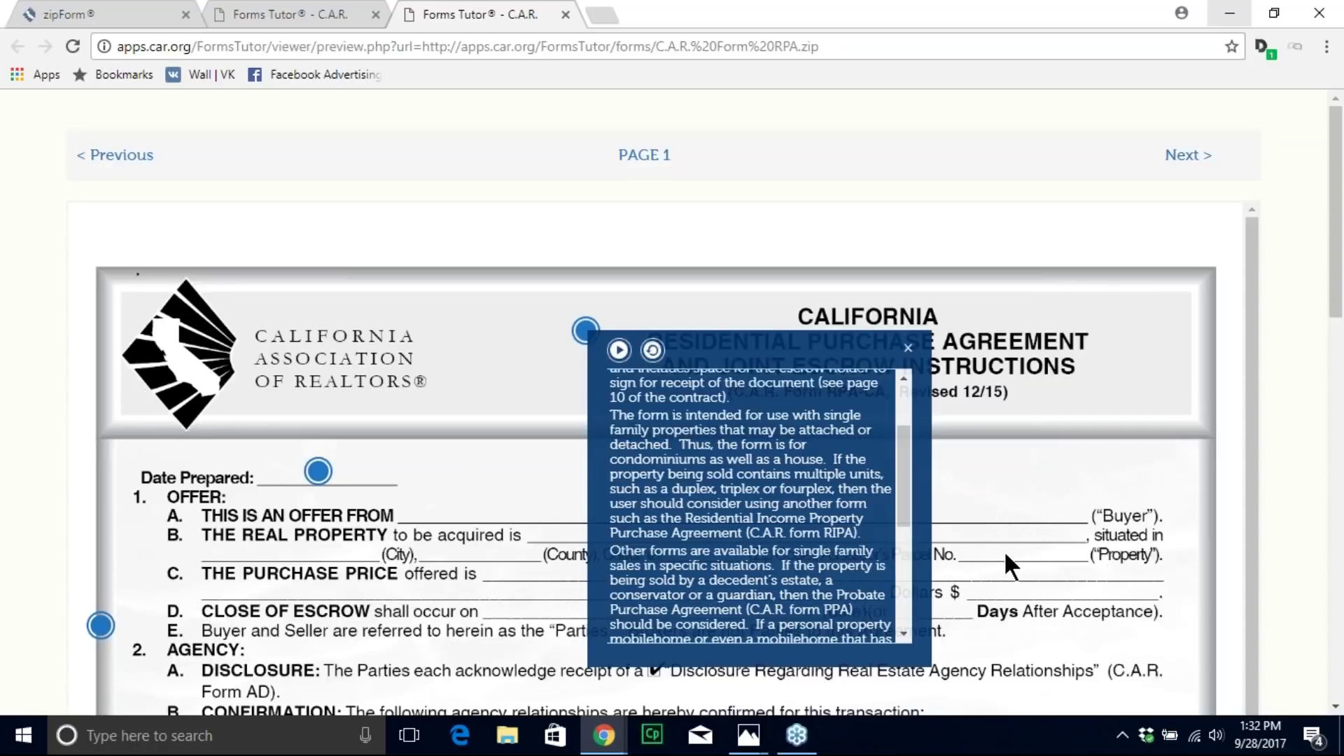
left_click_drag(904, 481, 890, 615)
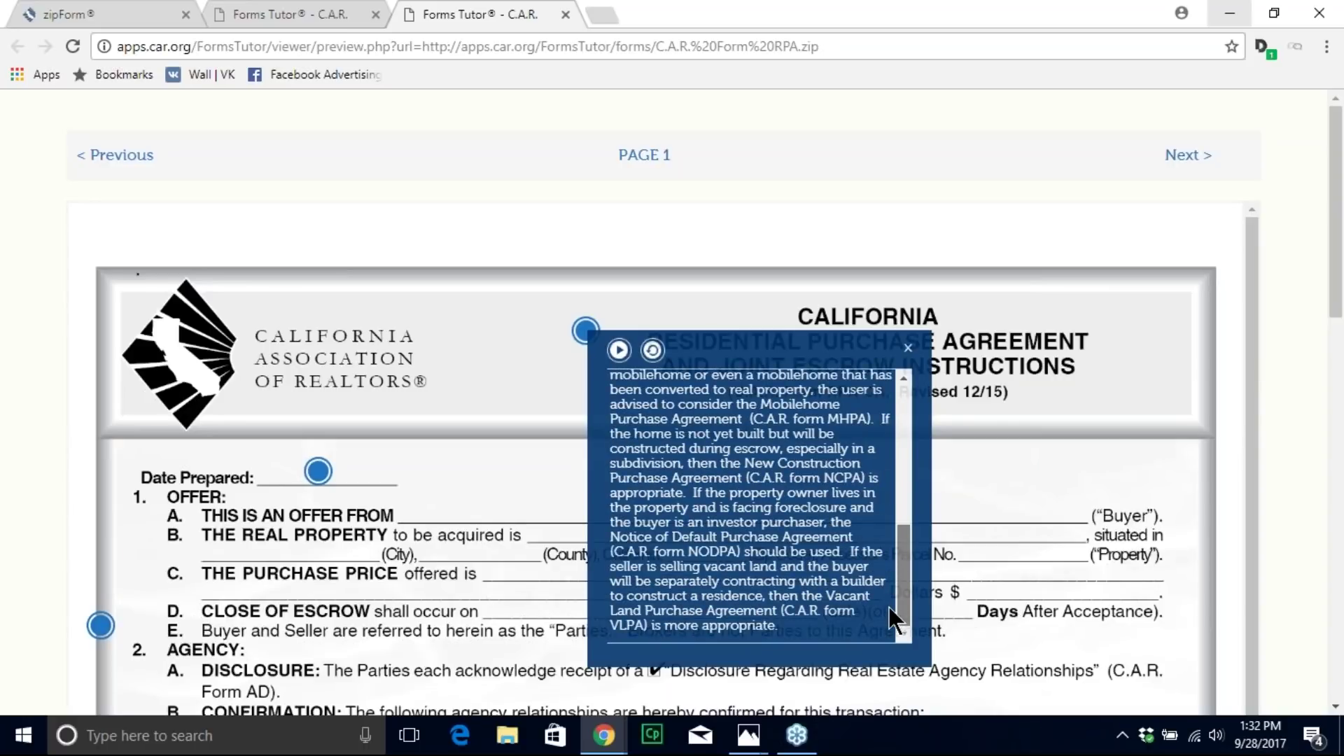
left_click_drag(901, 615, 903, 441)
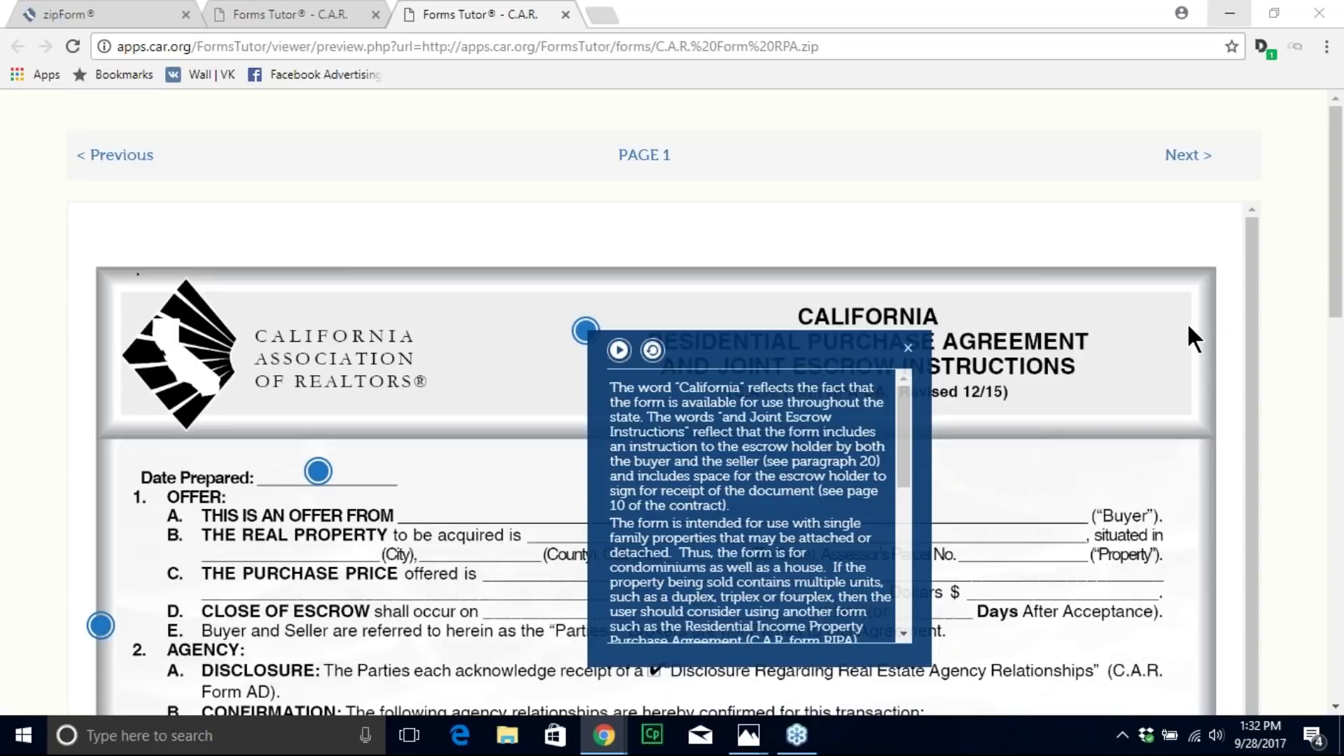
left_click(619, 350)
scroll(888, 473, "down", 4)
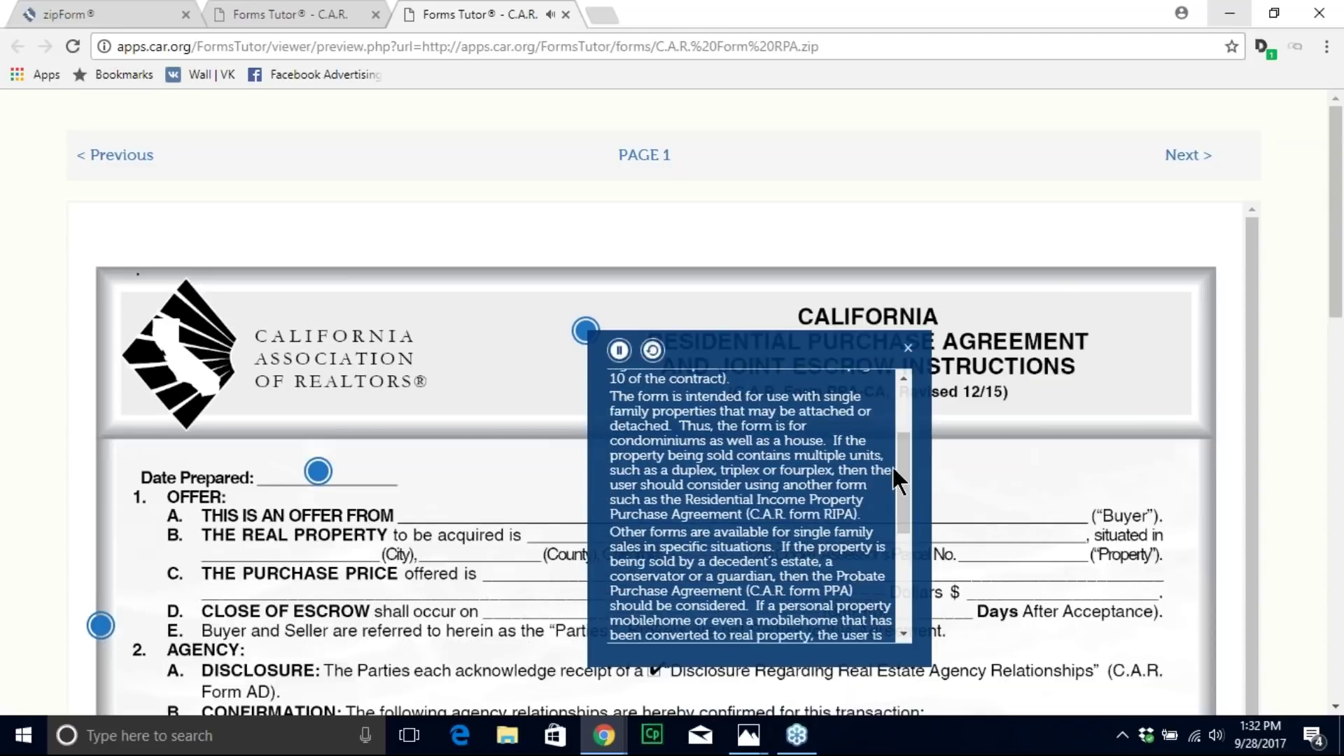
left_click(618, 351)
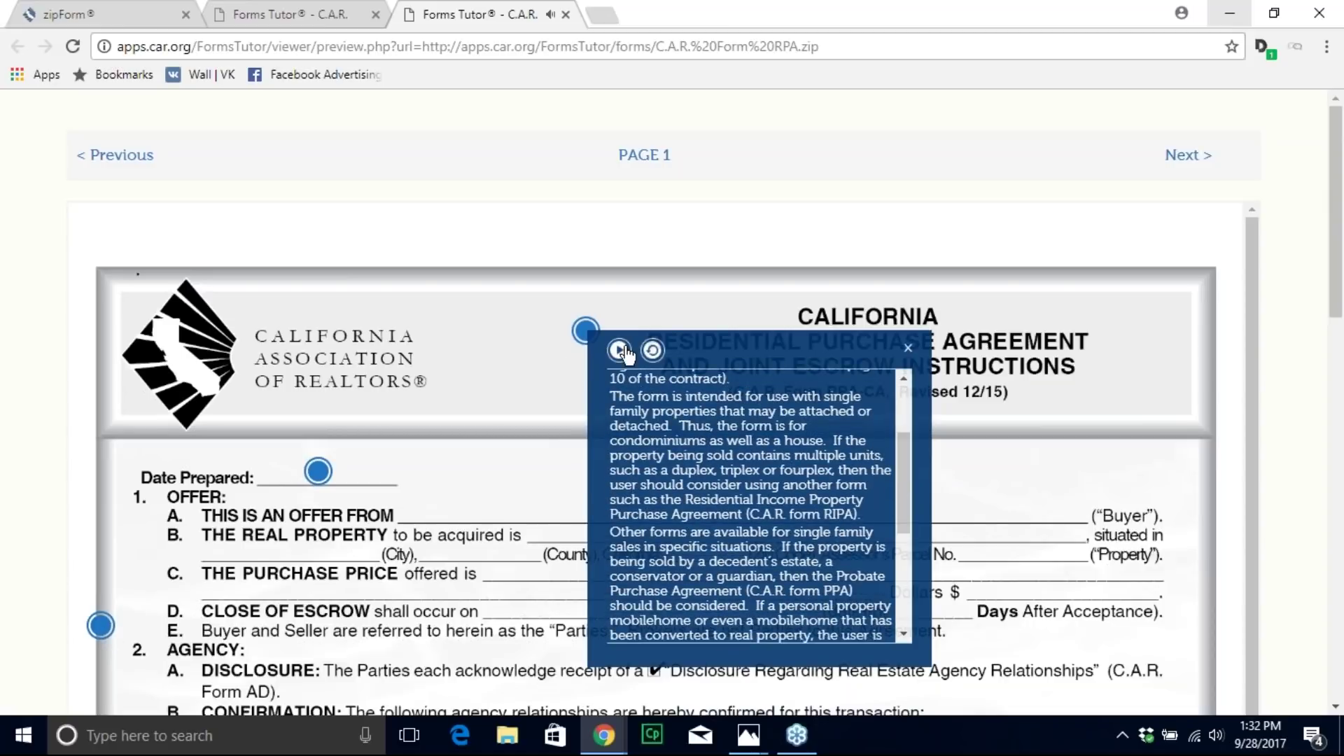
left_click(908, 350)
Step: Play and pause the Offer paragraph narration, close it, and return to the zipForm tab
left_click(100, 625)
scroll(539, 482, "down", 6)
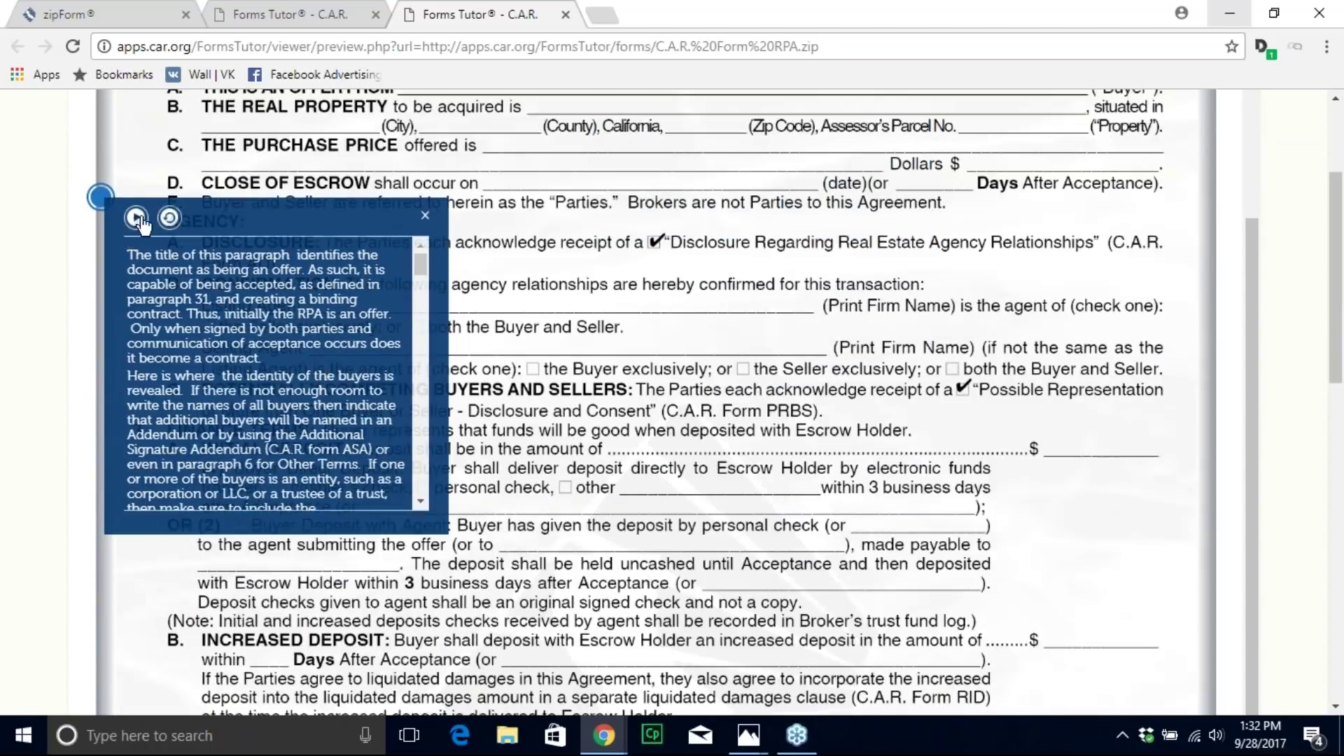
left_click(137, 219)
left_click(138, 225)
left_click(425, 215)
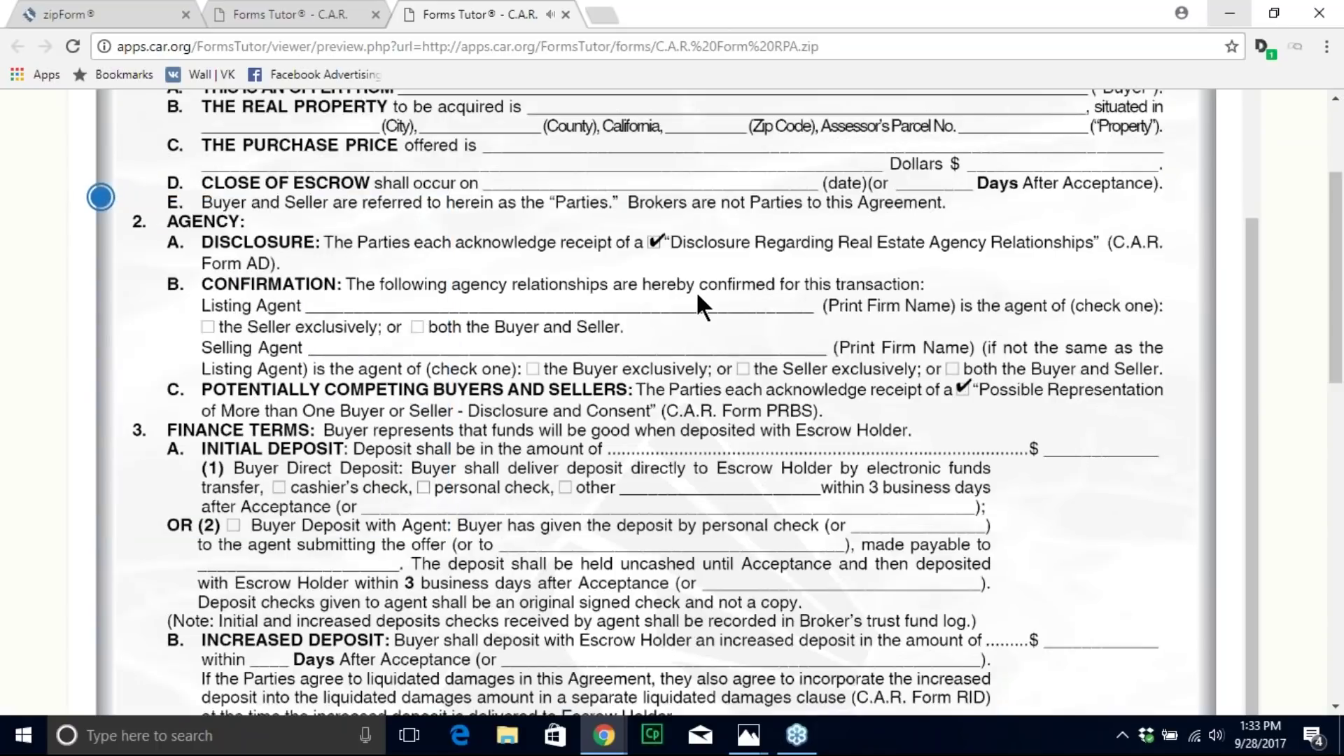
scroll(740, 261, "up", 6)
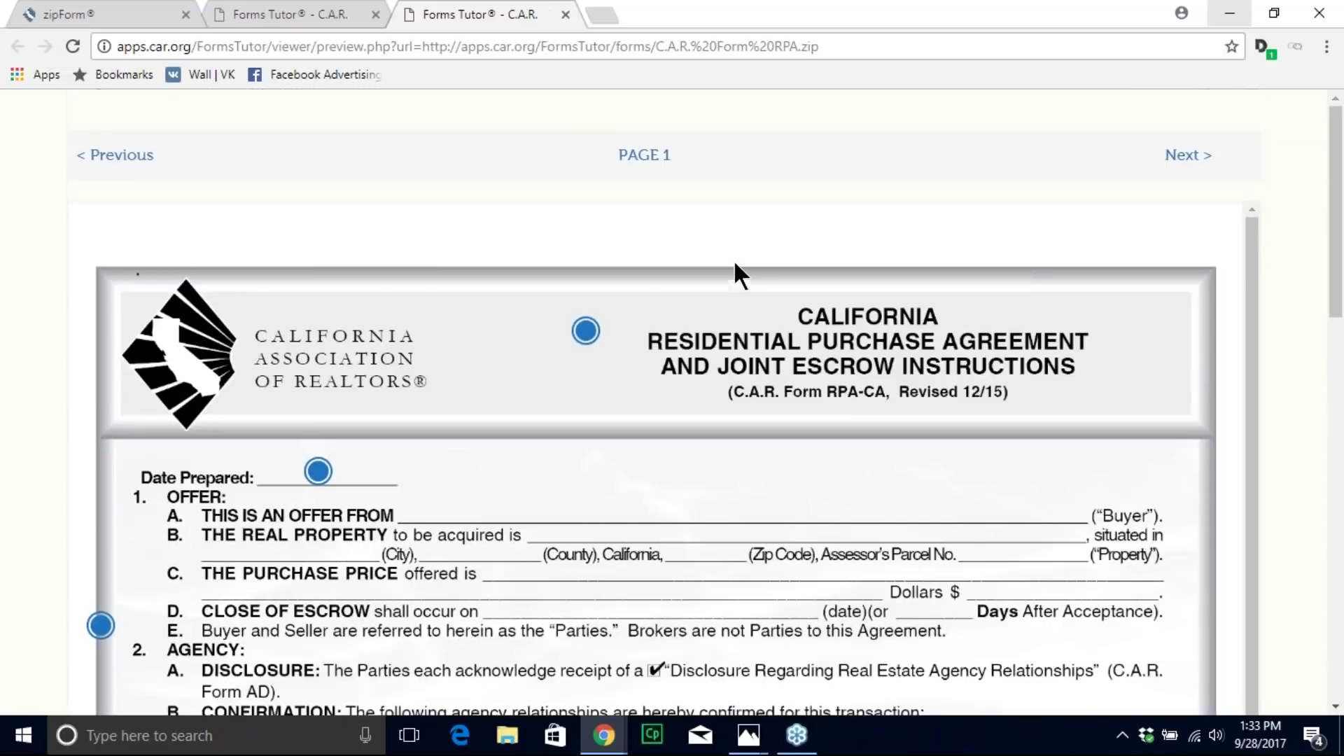
left_click(98, 15)
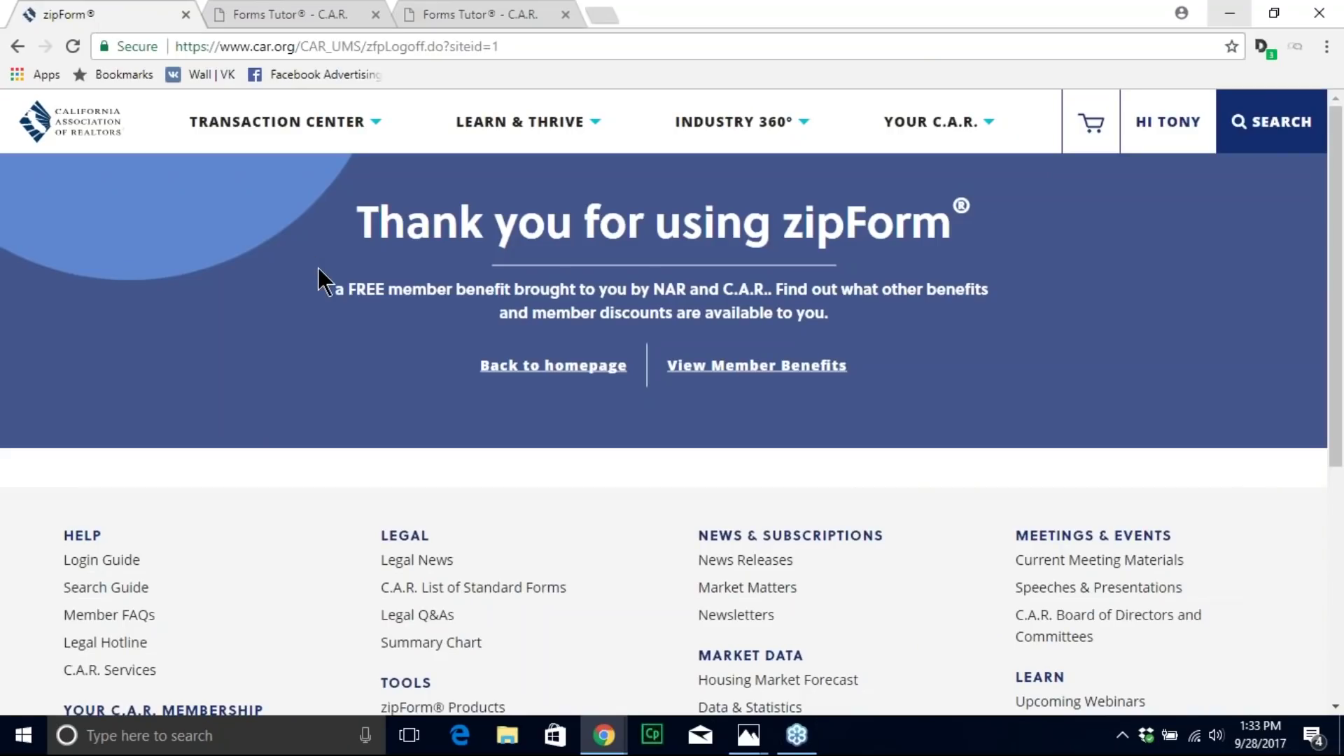
Step: Go to car.org's Forms Advisor & Forms Tutor page via Transaction Center and view the Forms Tutor section
left_click(300, 131)
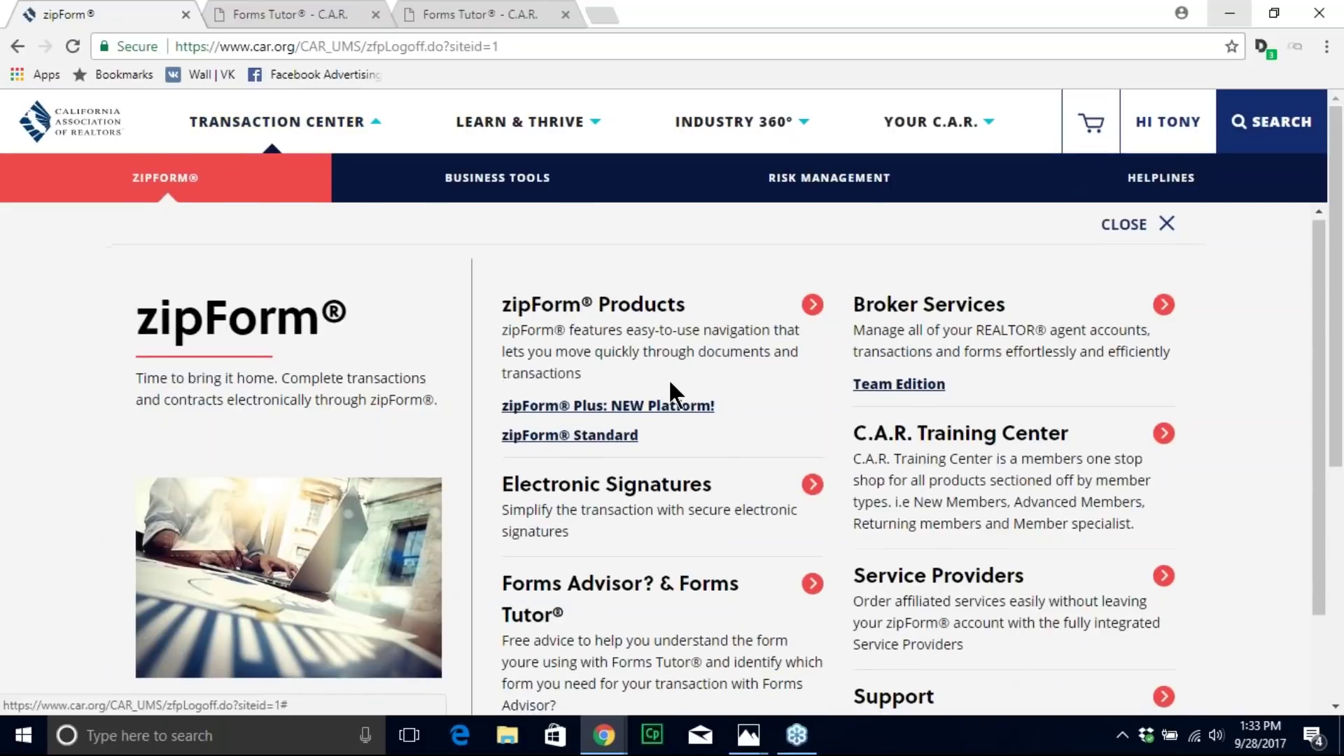
scroll(671, 390, "down", 3)
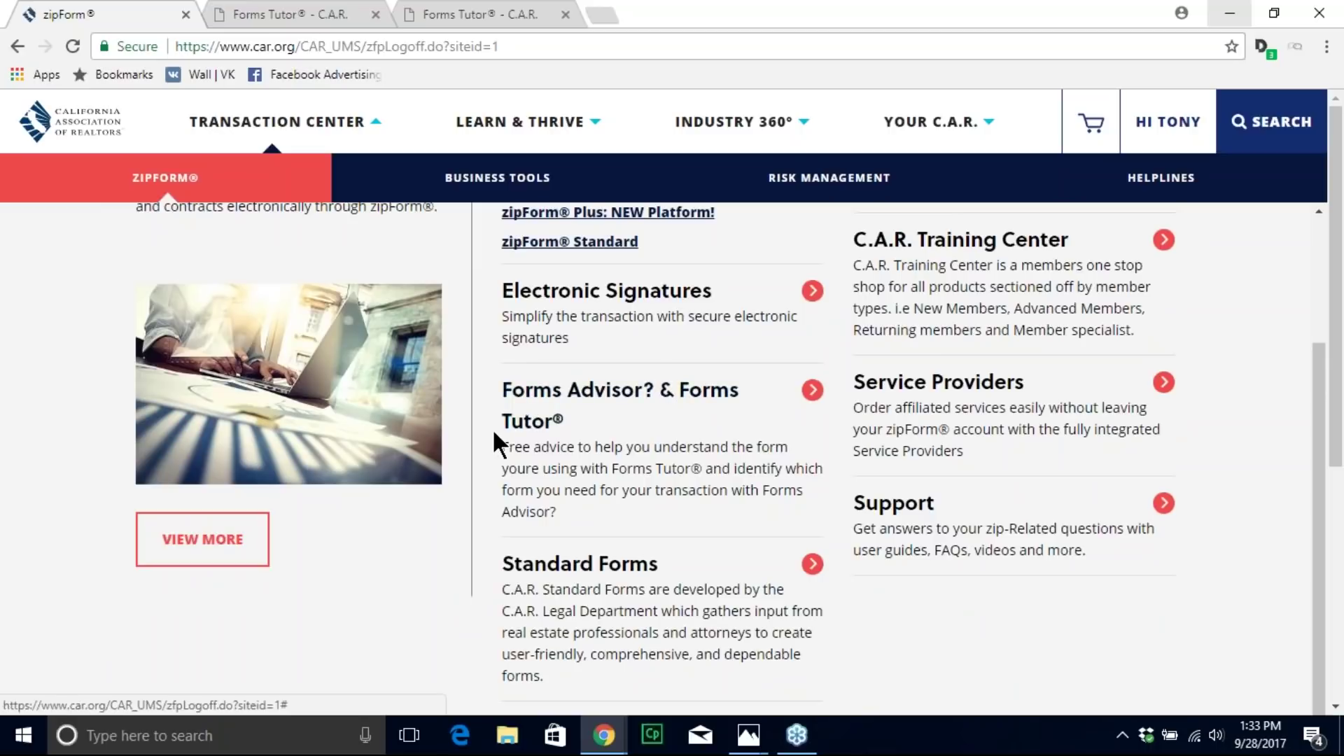
left_click(538, 398)
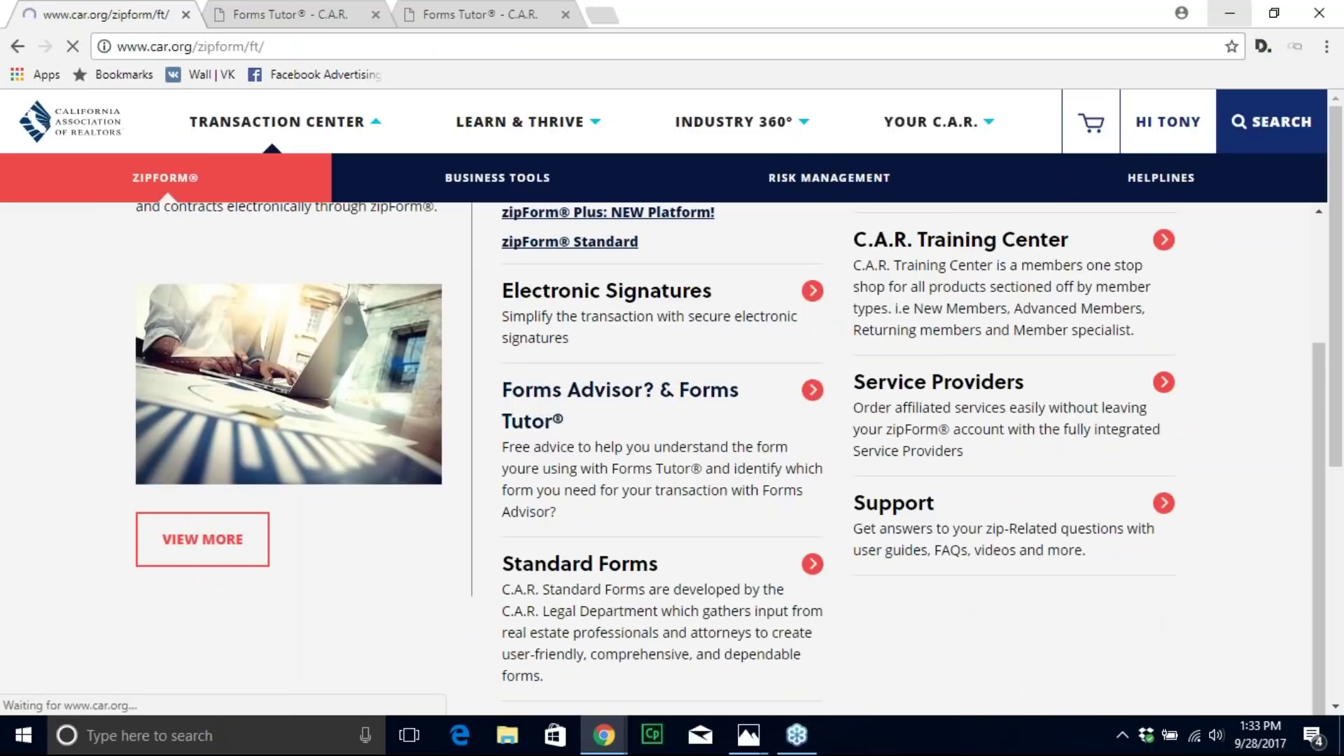
scroll(553, 419, "down", 15)
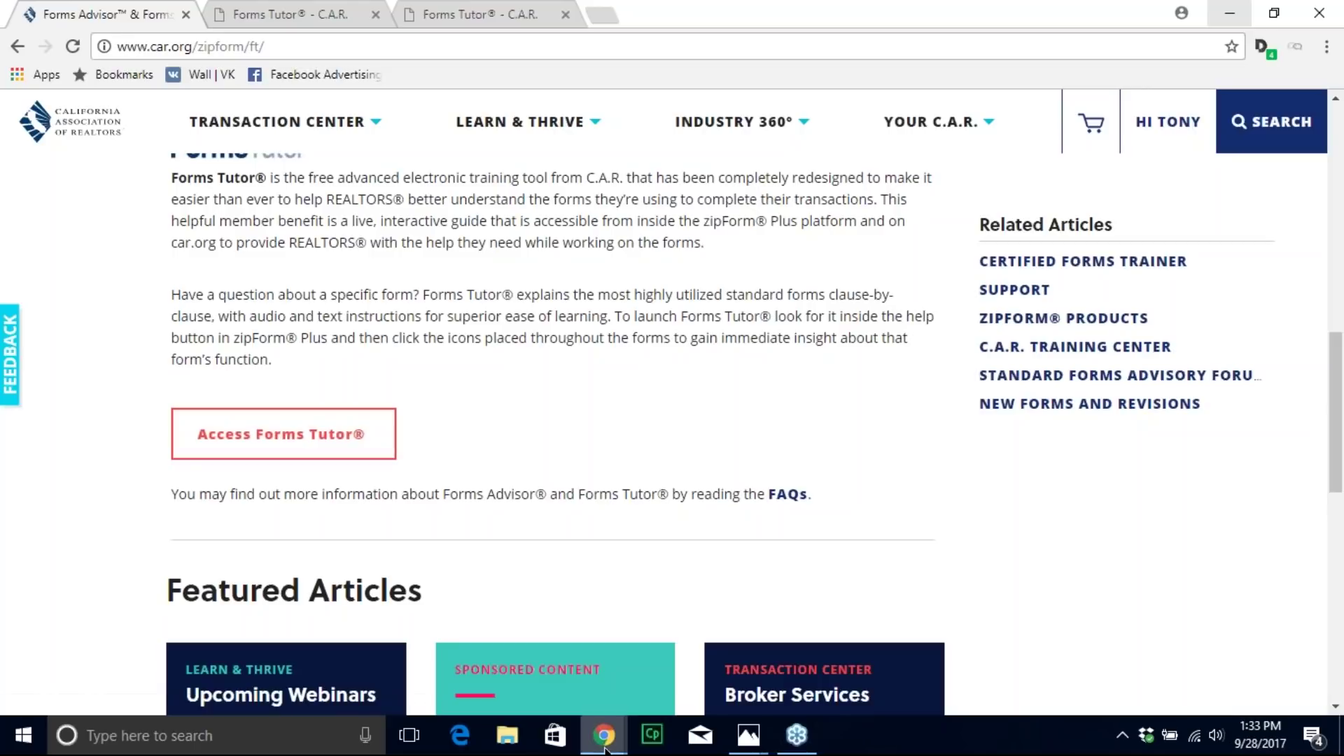
Step: Switch back to zipForm Plus and review the recommended forms through TC Transaction Checklist - 1/06
mouse_move(606, 750)
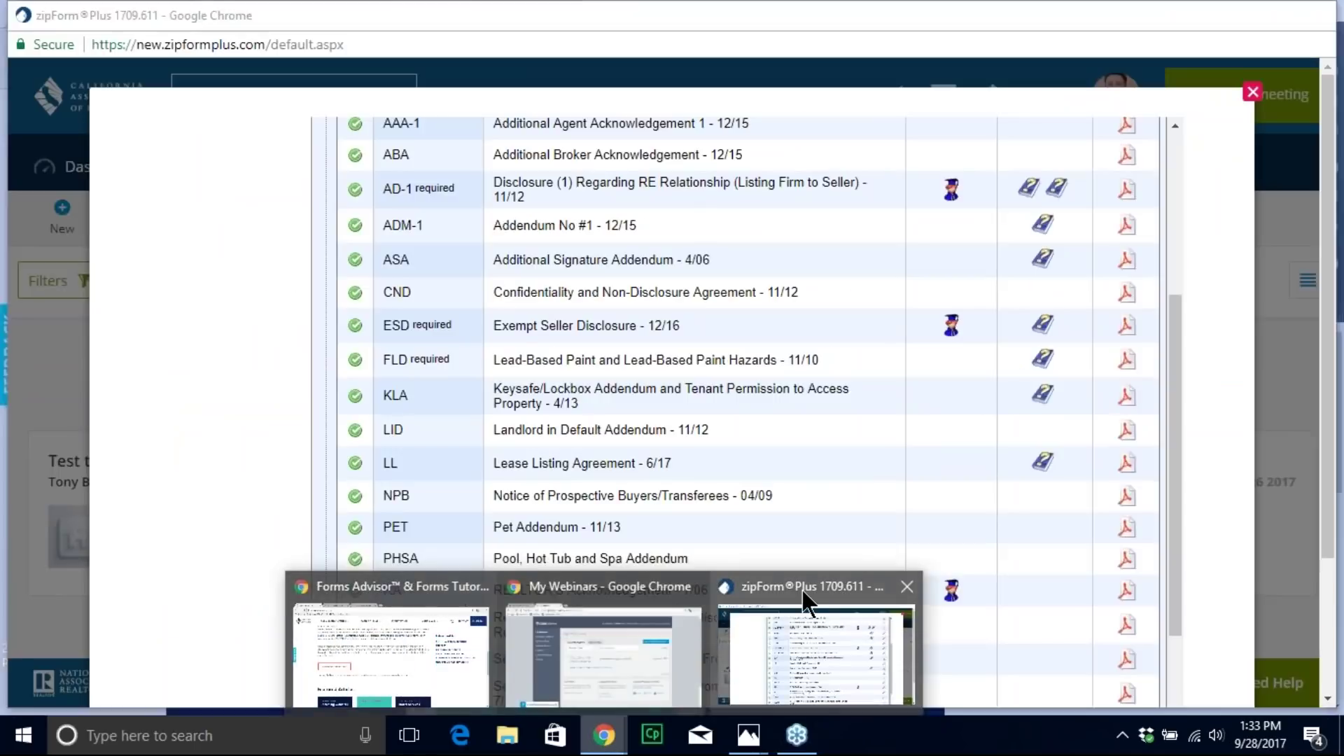
left_click(804, 599)
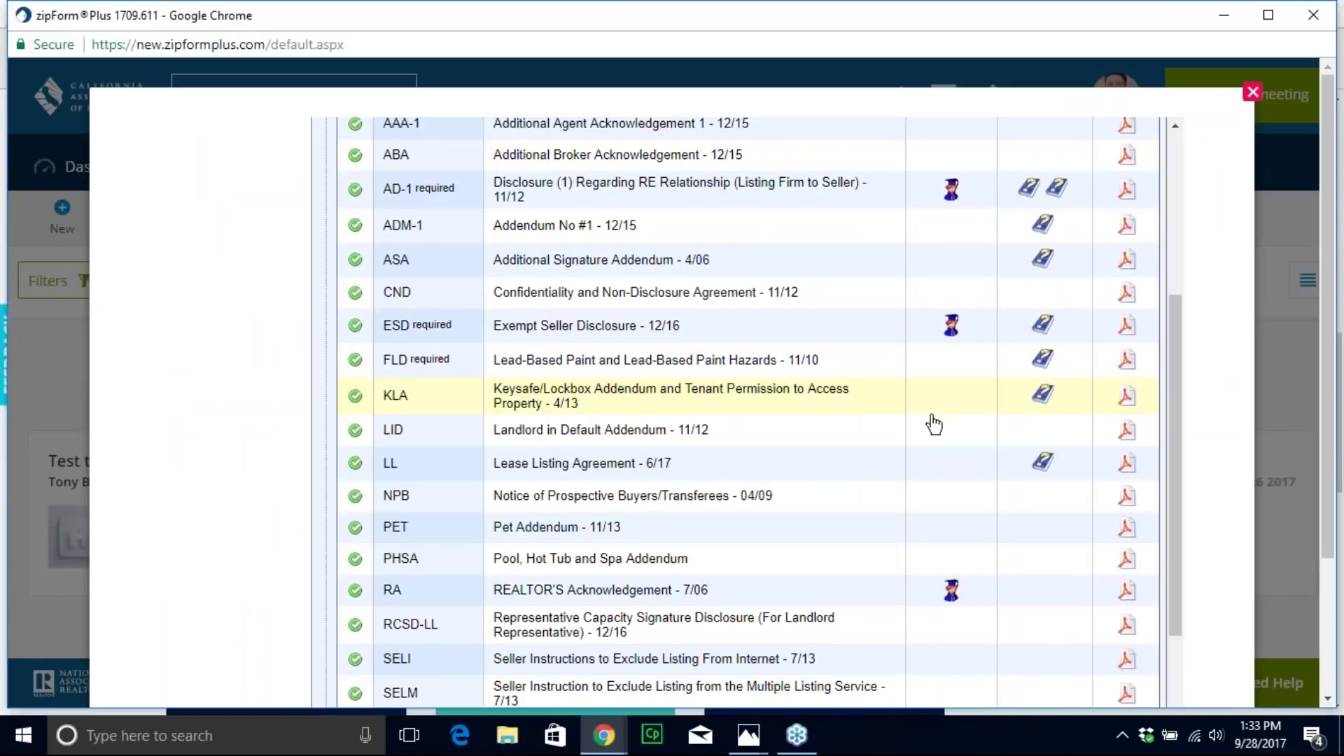
scroll(935, 423, "up", 2)
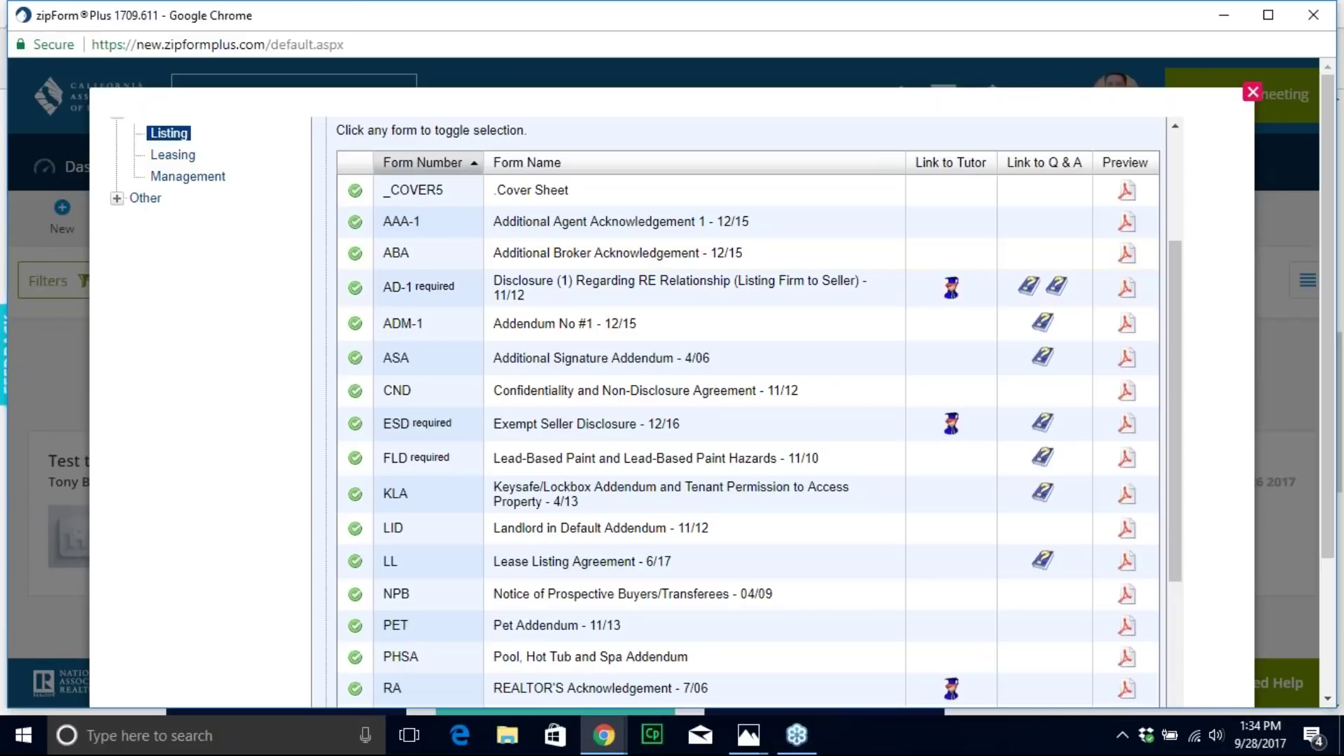
scroll(1125, 409, "down", 3)
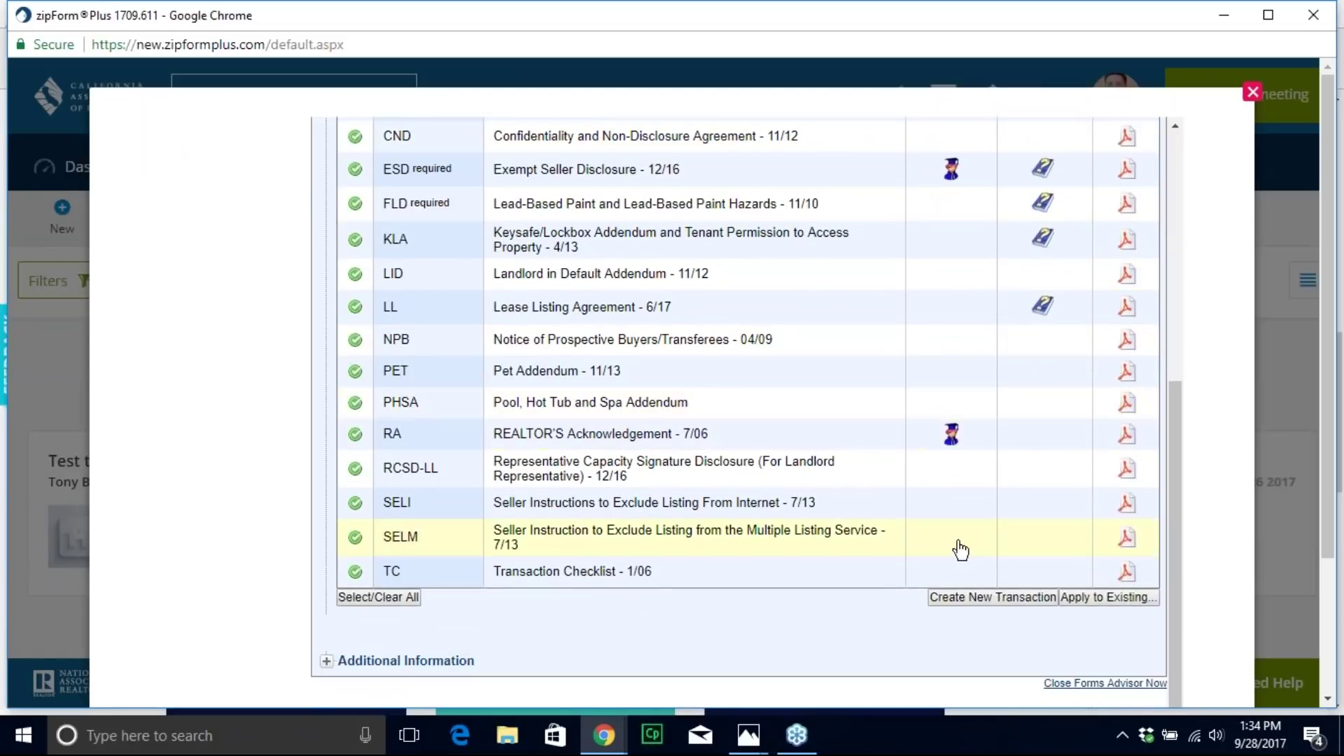
Step: Create a new transaction from the recommended forms with '9/28' appended to the suggested name, then close the list
left_click(975, 595)
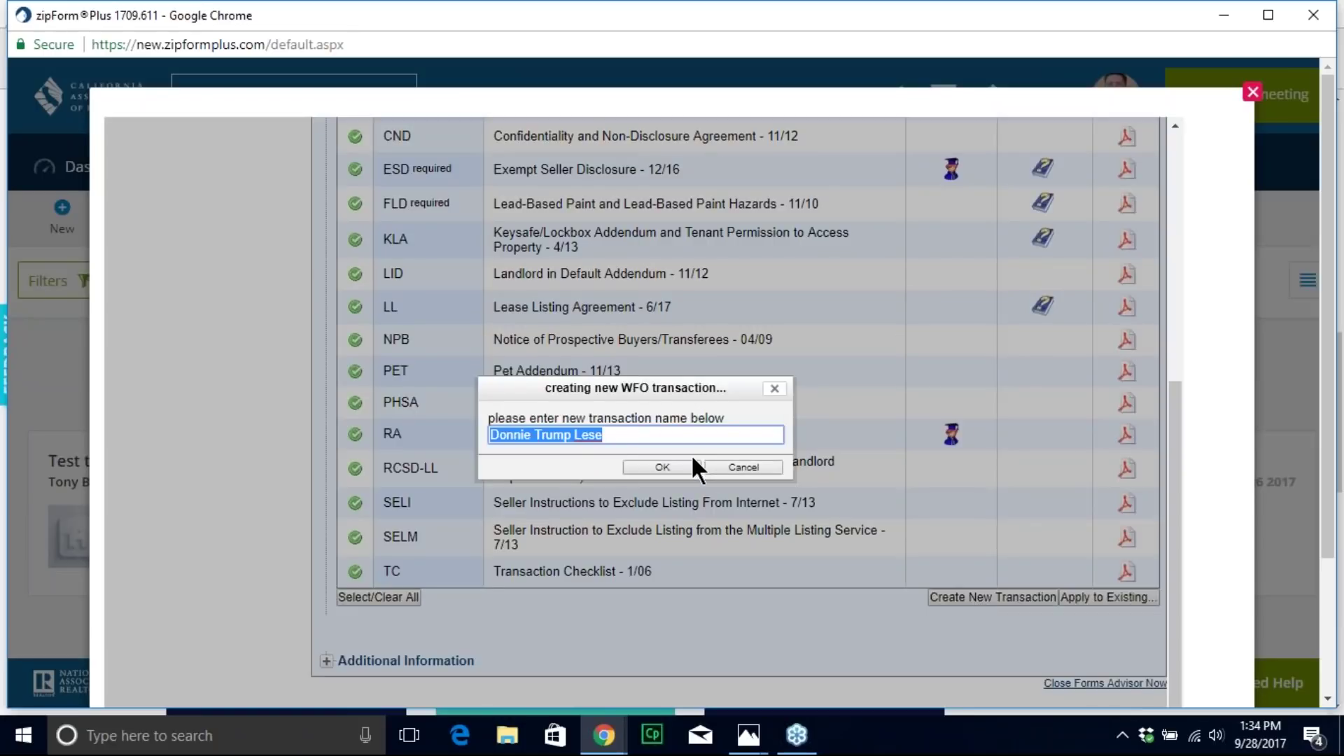
left_click(620, 437)
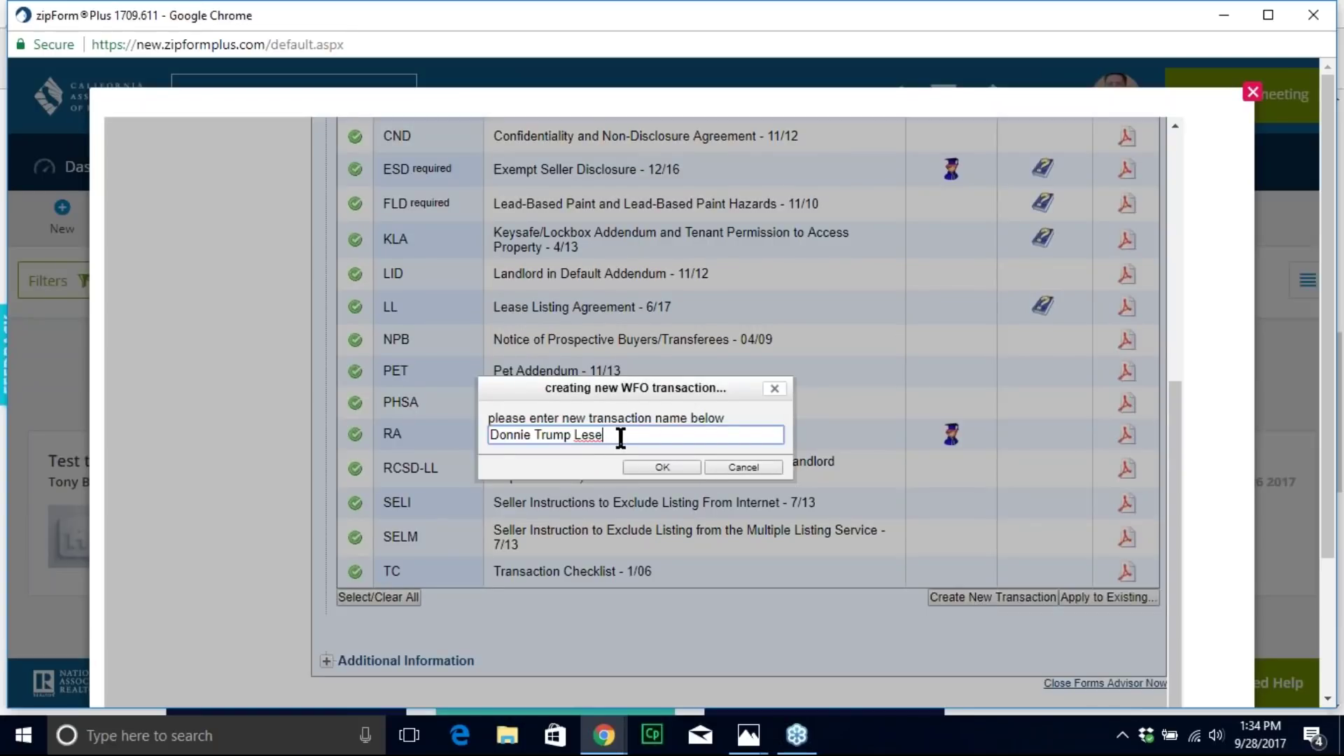
type("9/28")
left_click(650, 465)
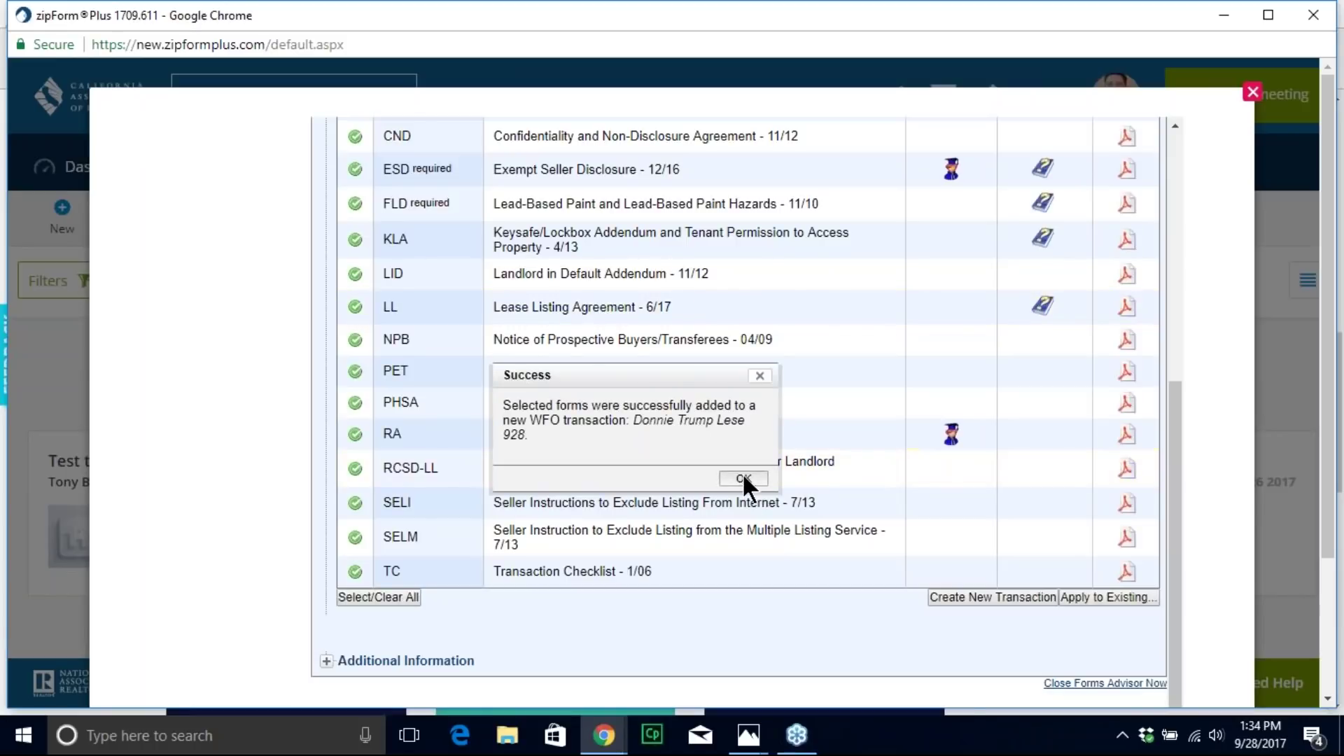
left_click(743, 477)
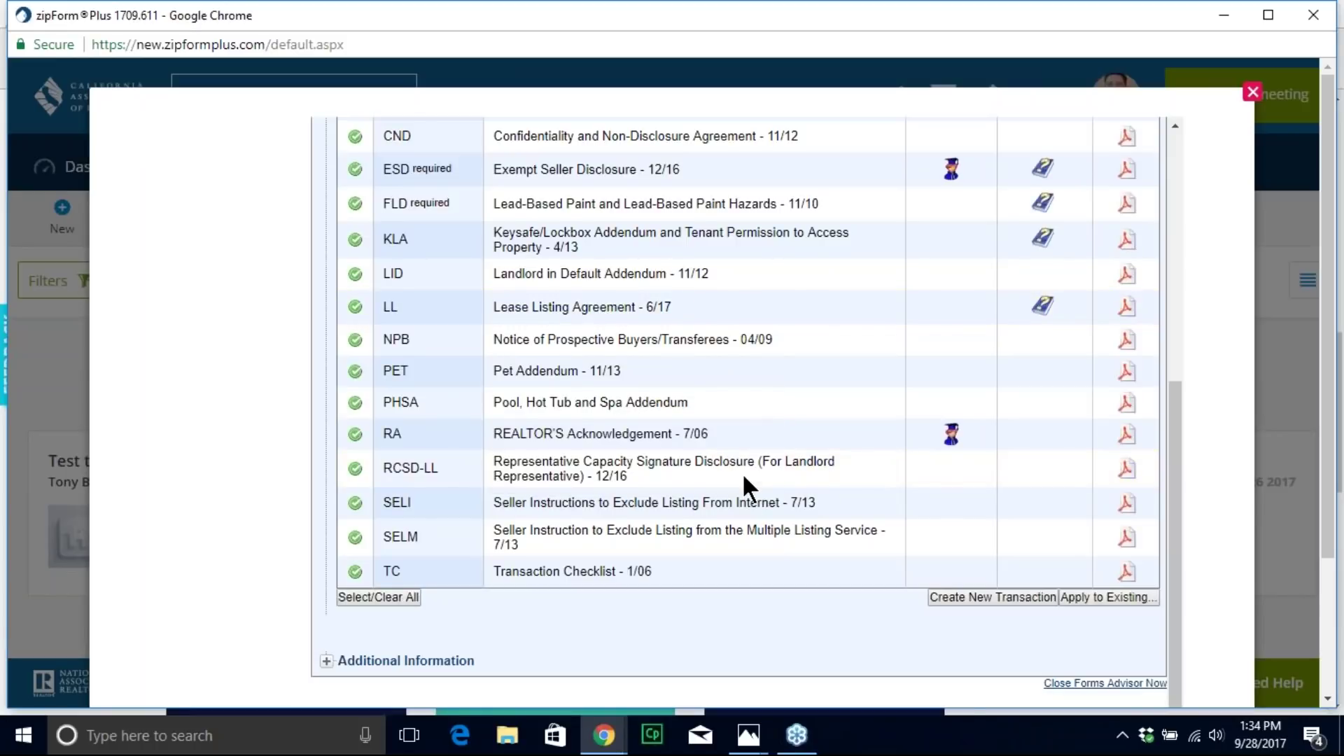
scroll(1012, 549, "down", 3)
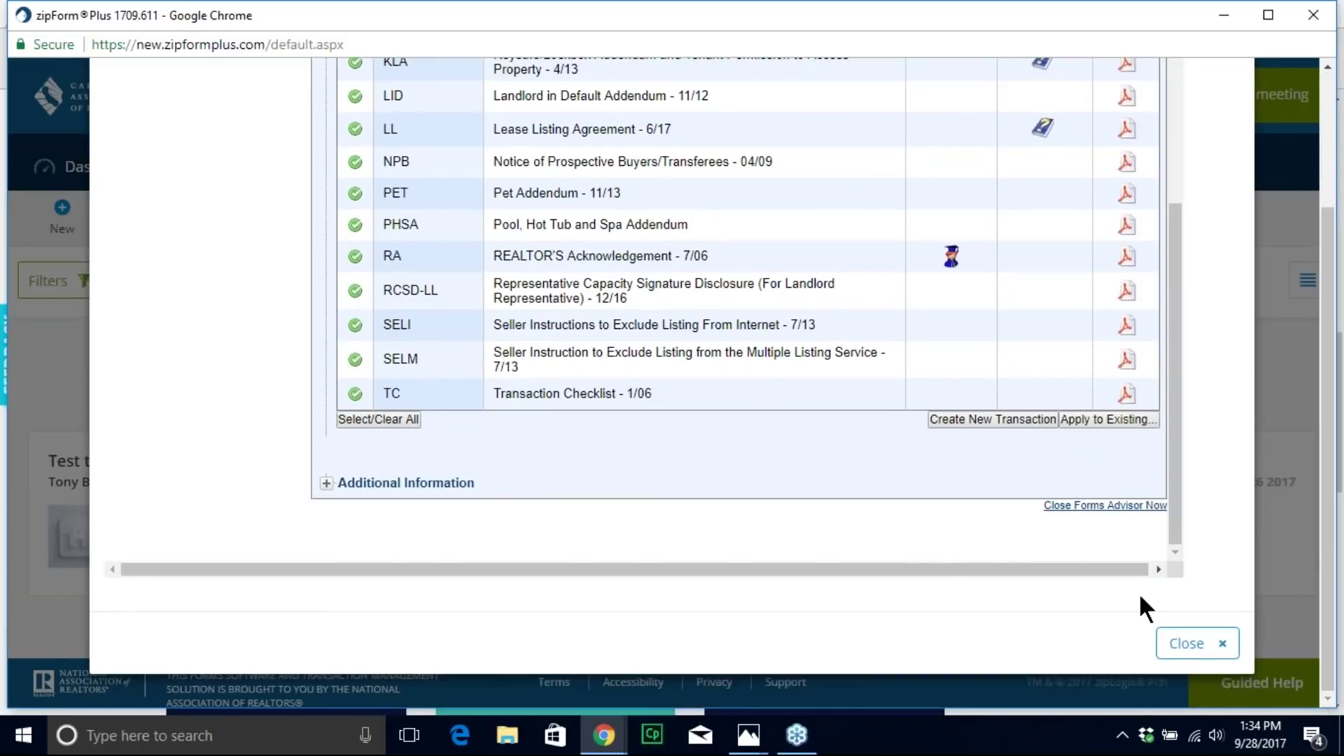
left_click(1190, 643)
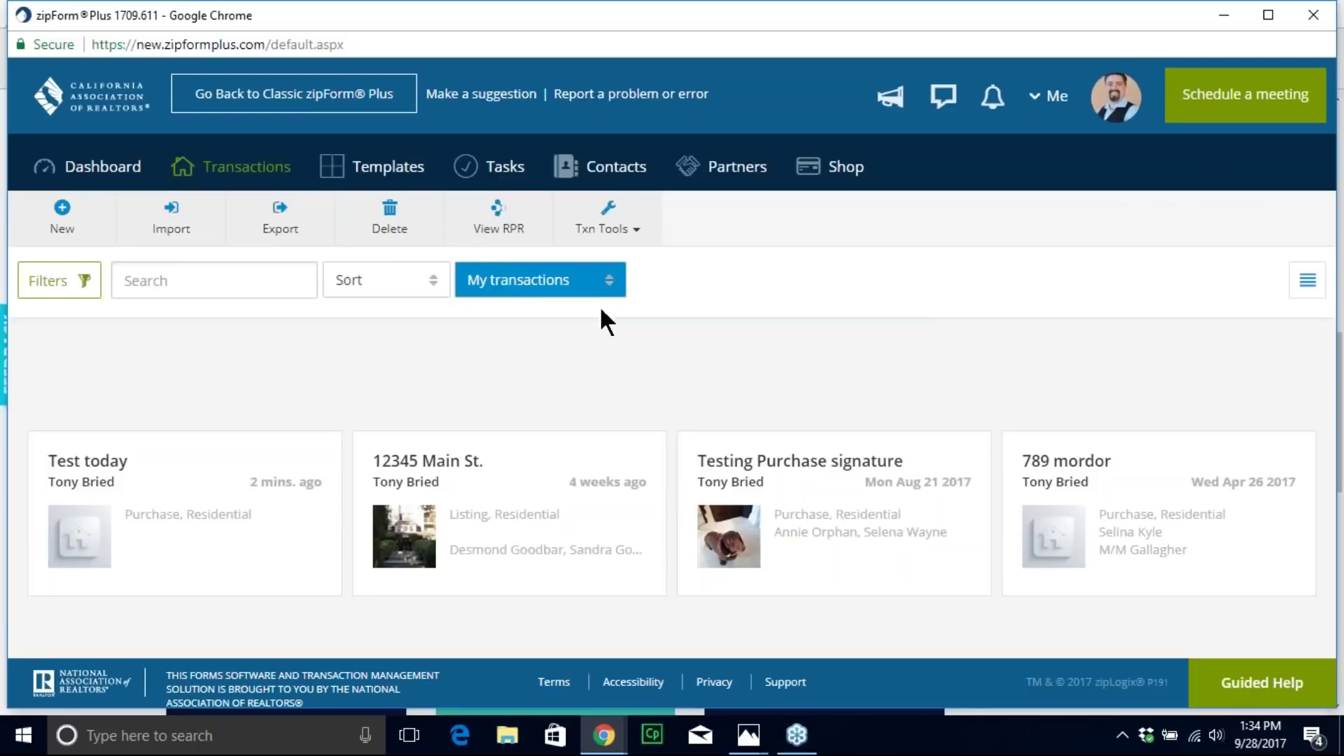
Step: Check the new transaction's details without changes and return to the My transactions list
left_click(250, 181)
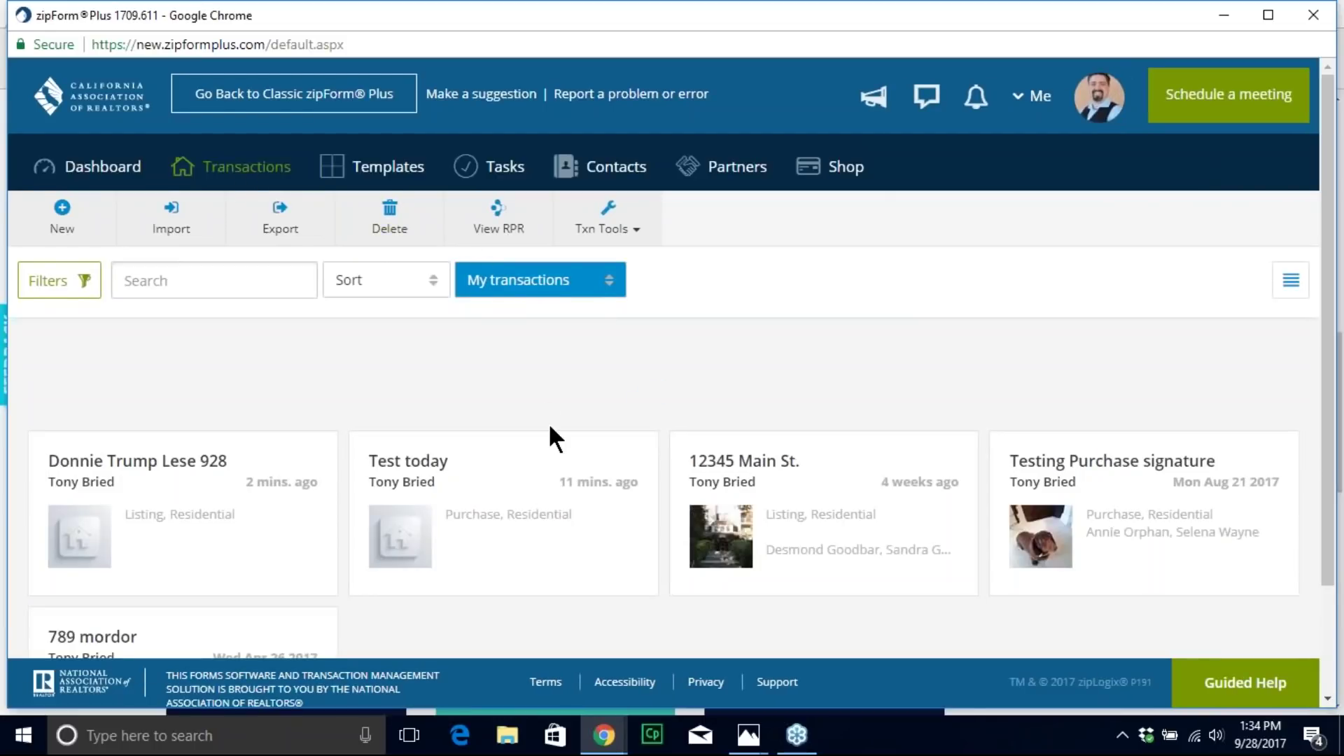
scroll(548, 427, "down", 2)
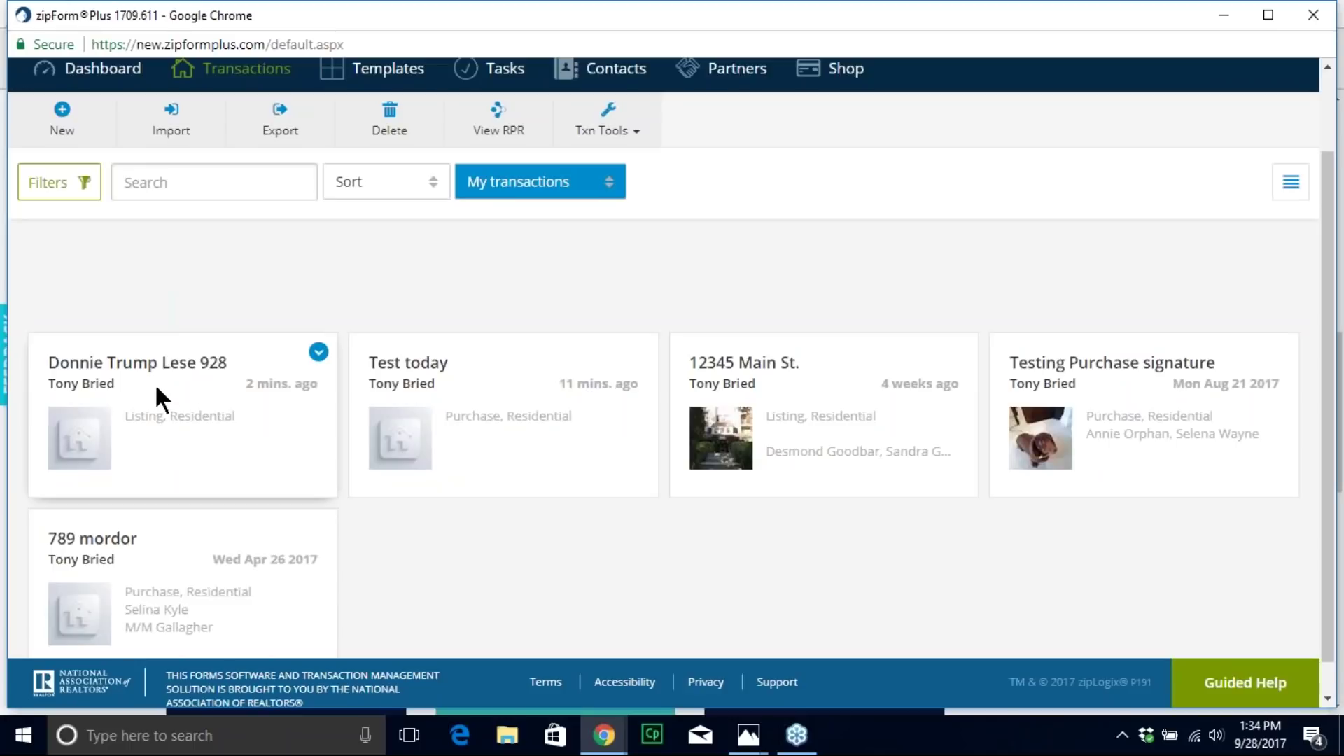
left_click(137, 363)
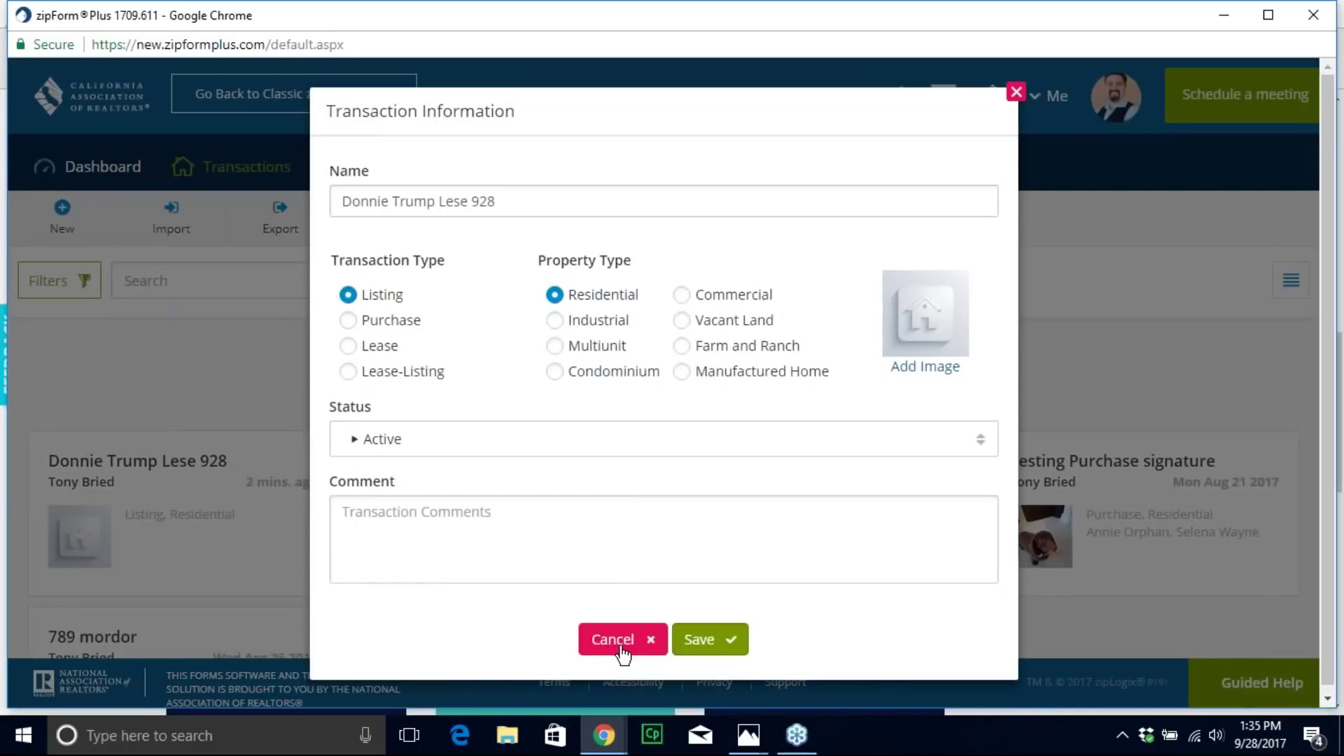
left_click(618, 640)
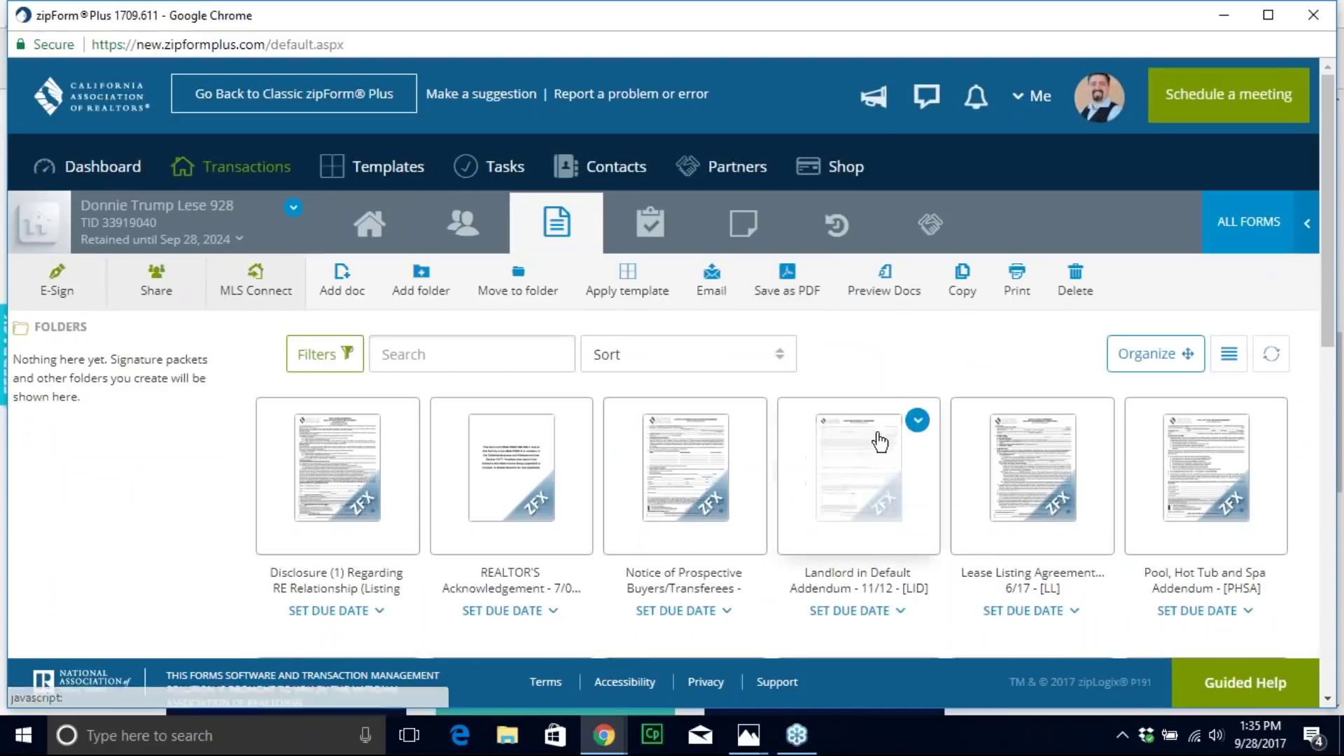
scroll(877, 448, "down", 10)
scroll(878, 454, "up", 10)
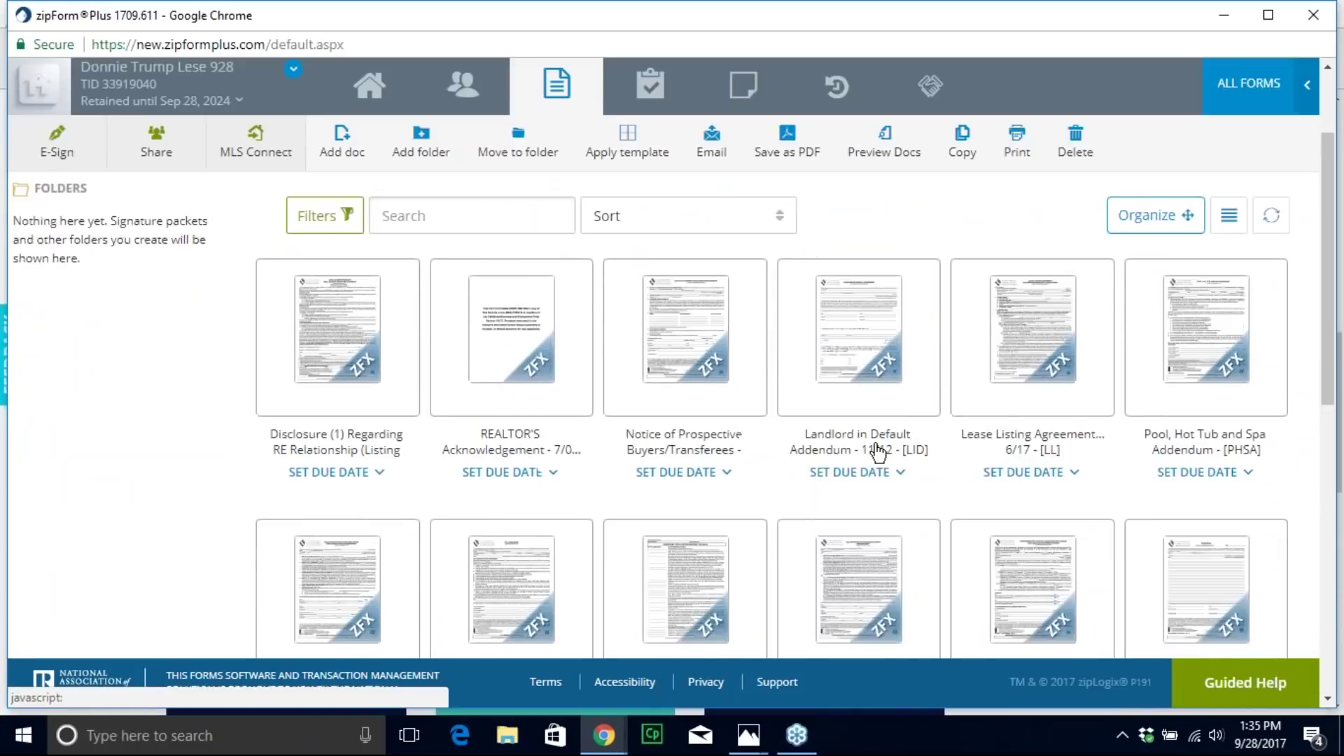
scroll(769, 516, "up", 2)
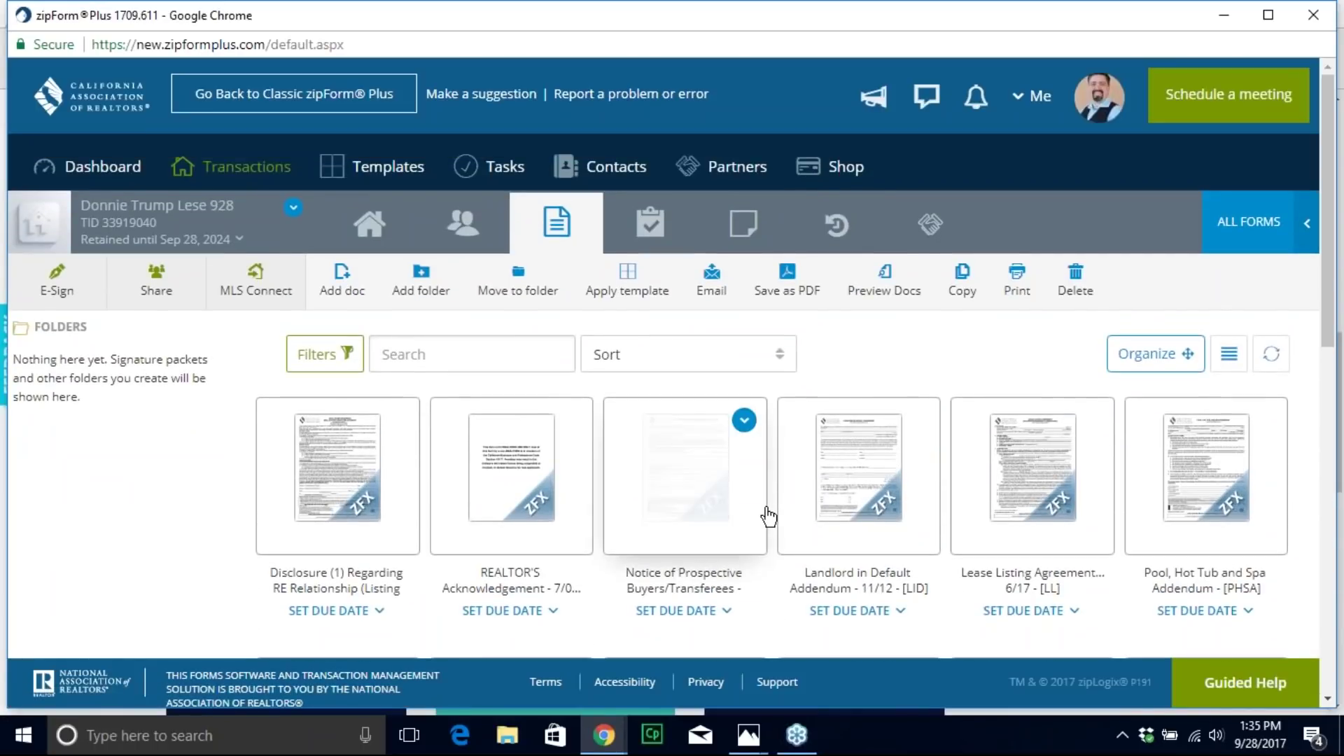
left_click(212, 180)
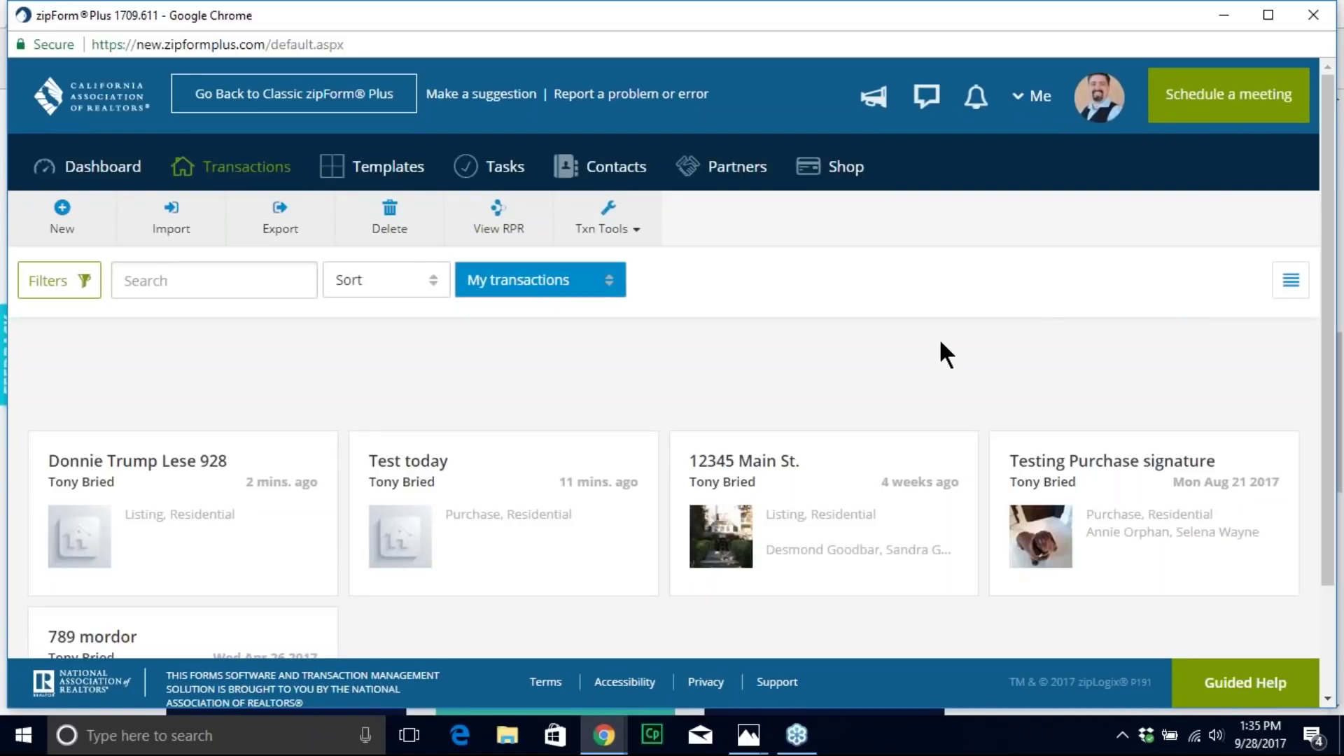
scroll(560, 392, "down", 2)
Step: Open the Test today transaction and show its still-empty Documents page
left_click(516, 408)
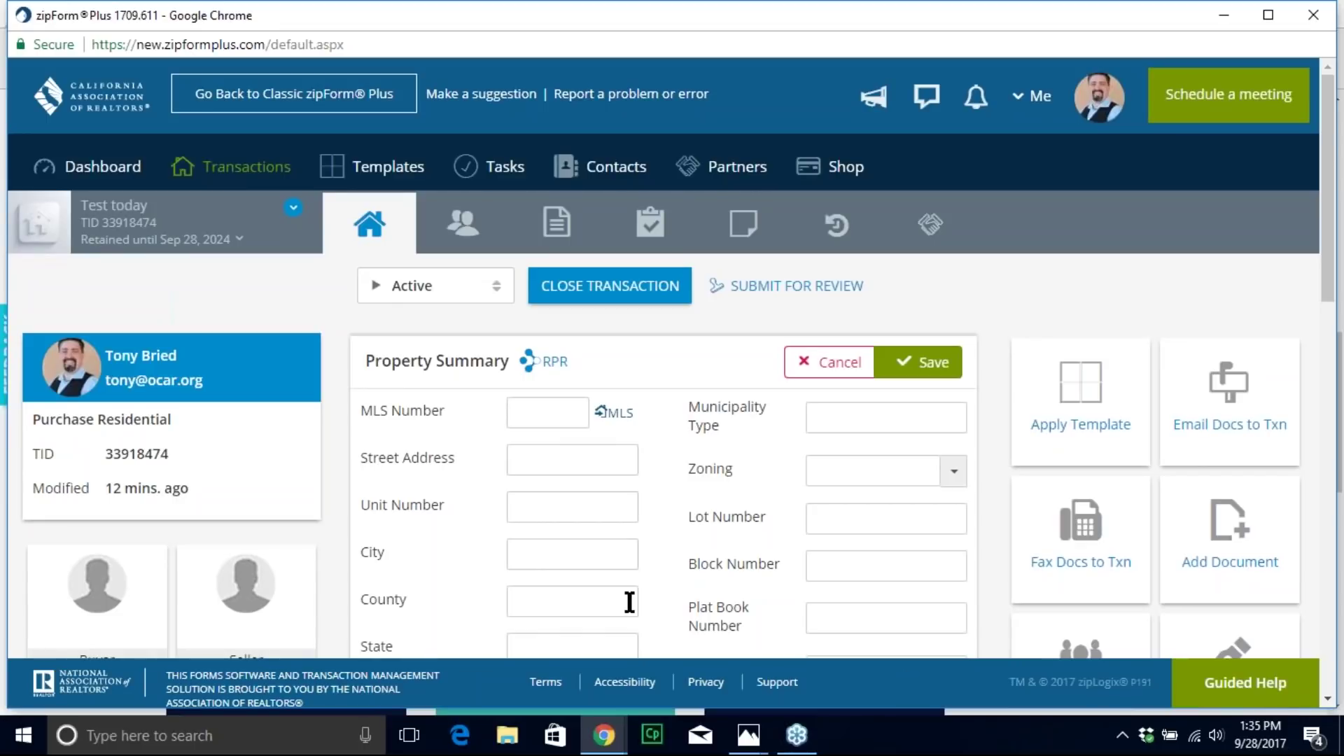
scroll(629, 602, "down", 2)
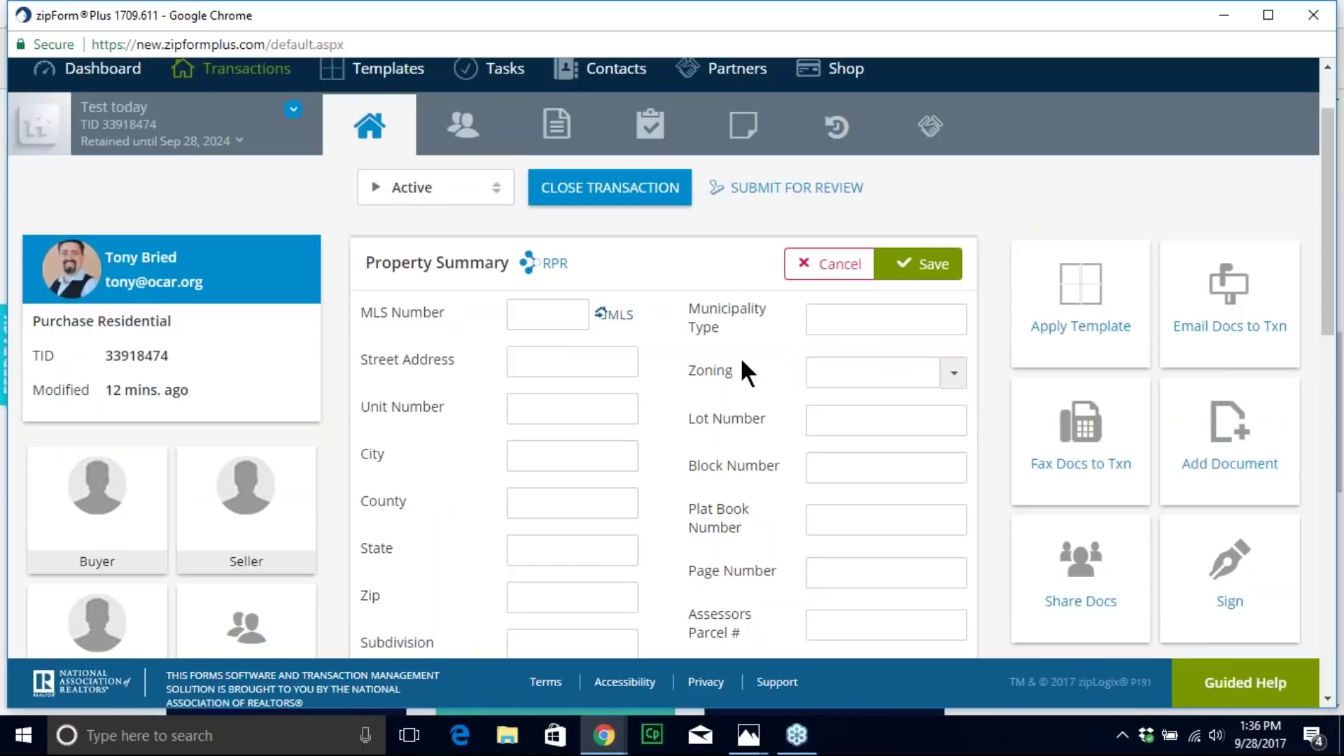
scroll(675, 488, "up", 2)
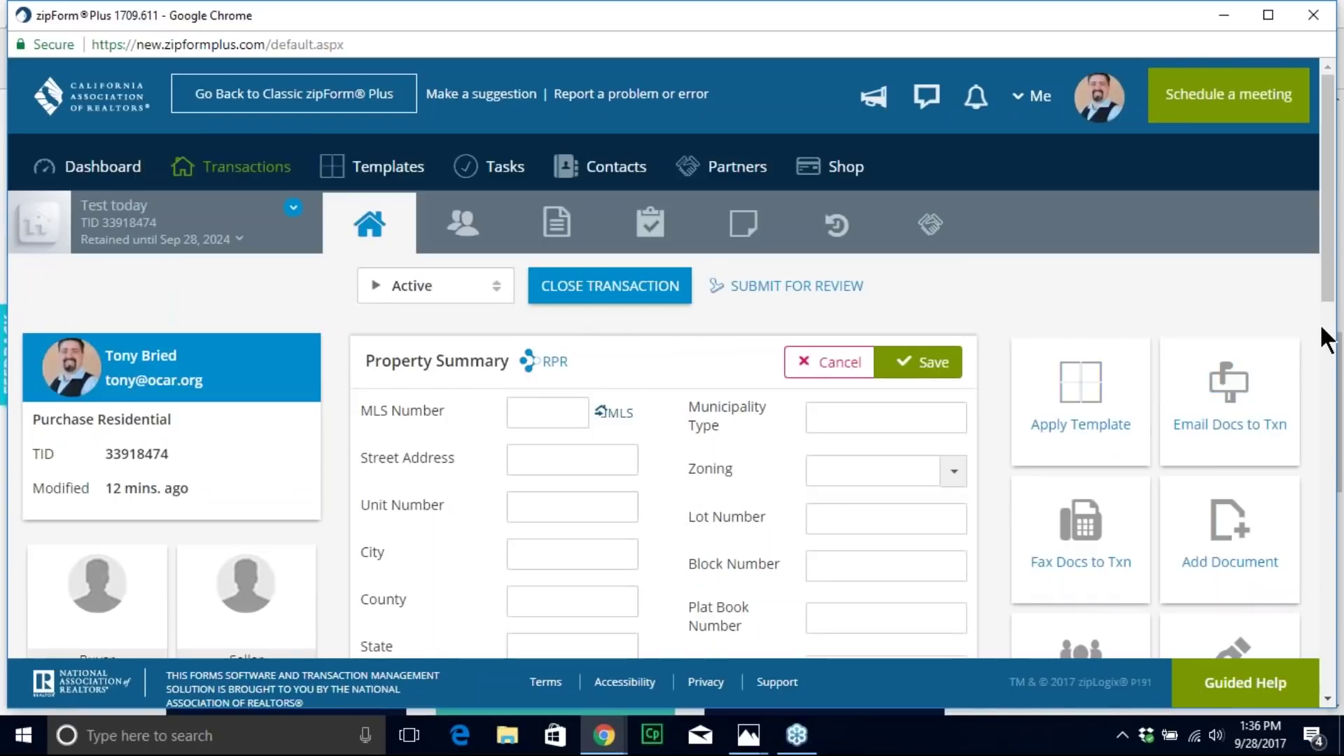
scroll(424, 433, "down", 3)
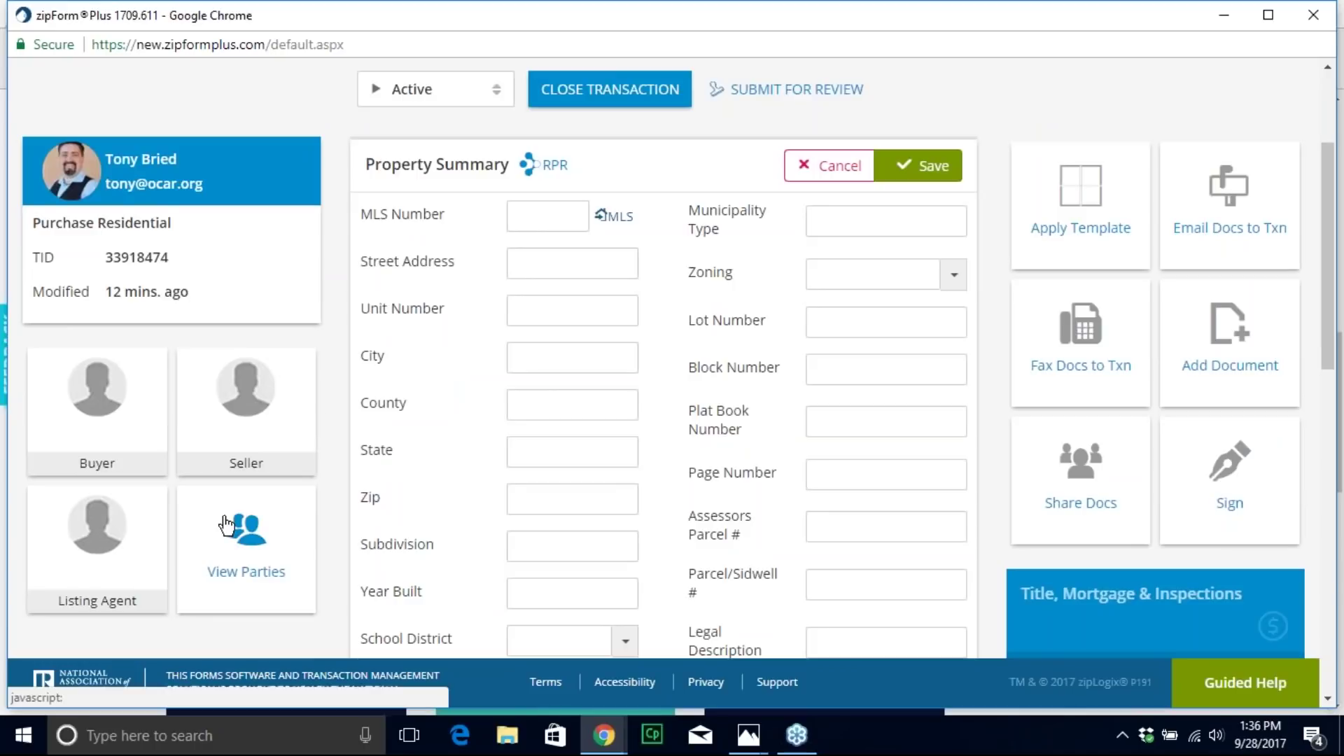
scroll(580, 543, "up", 3)
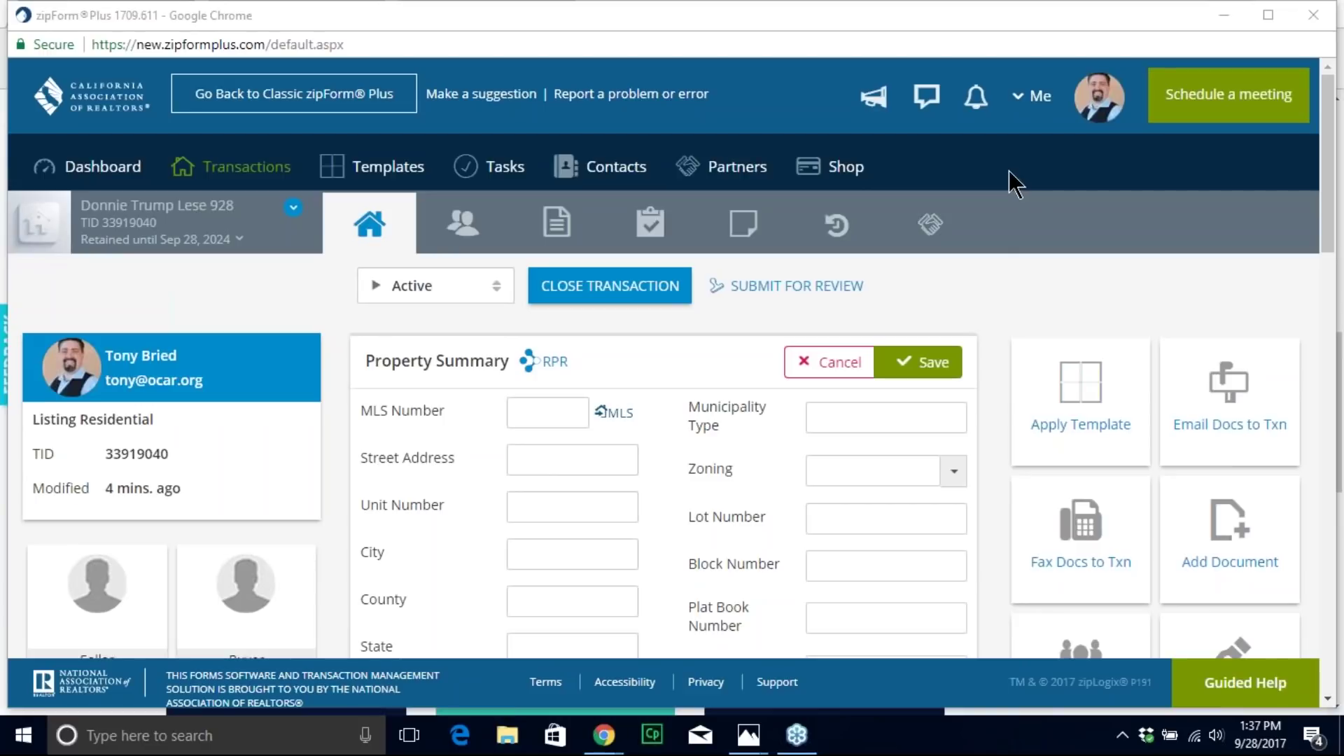
left_click(214, 170)
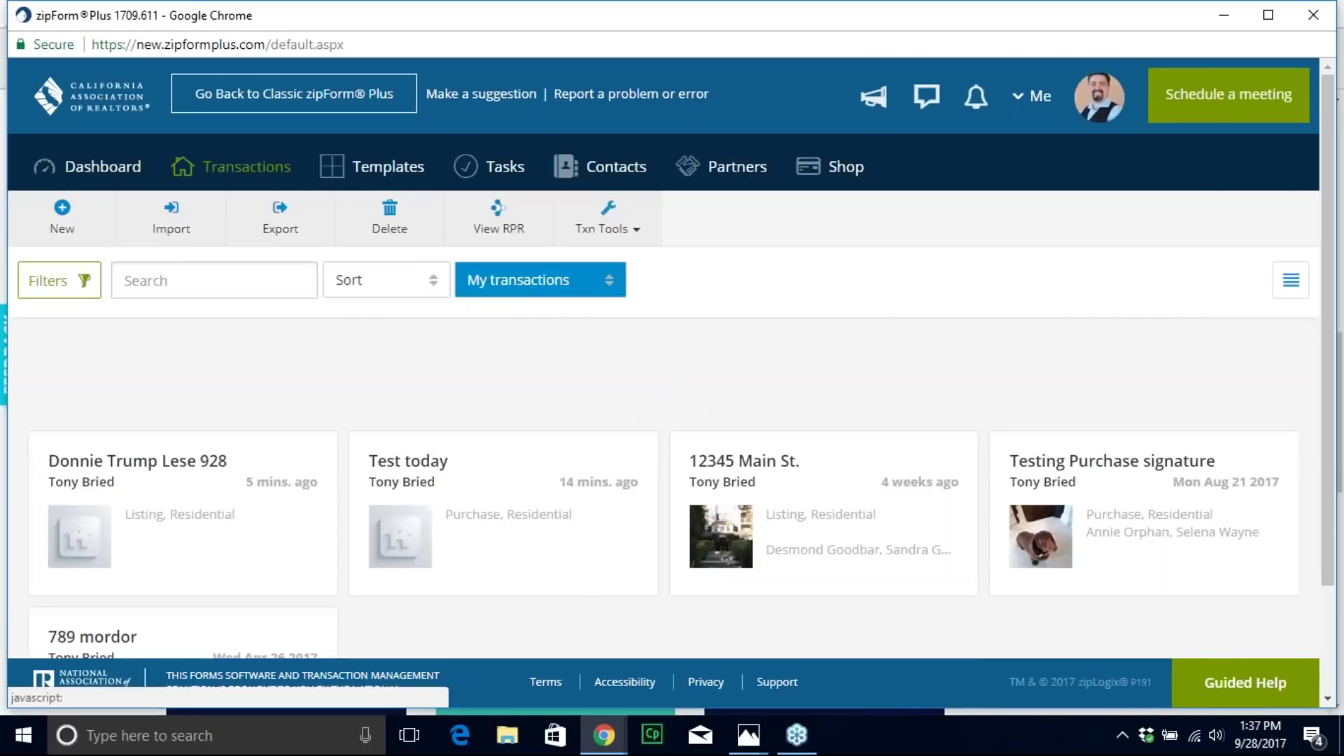
left_click(650, 490)
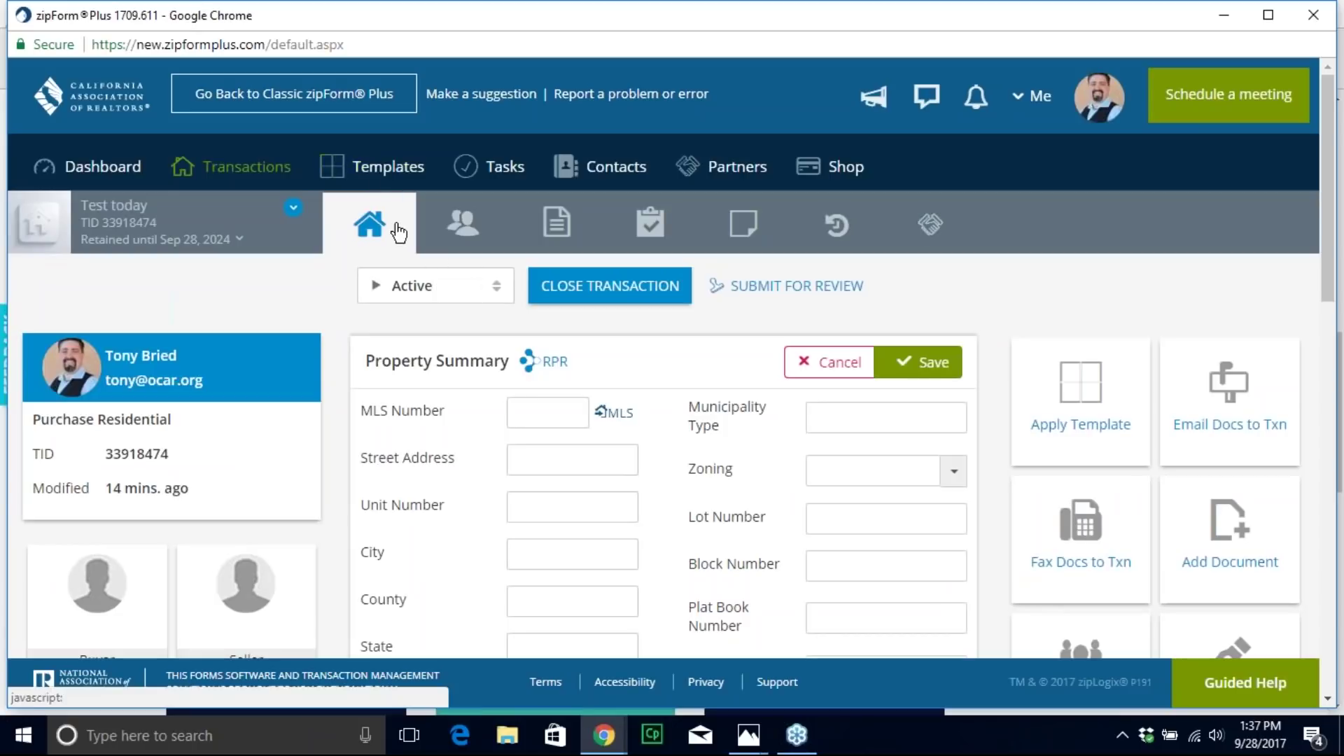
left_click(557, 226)
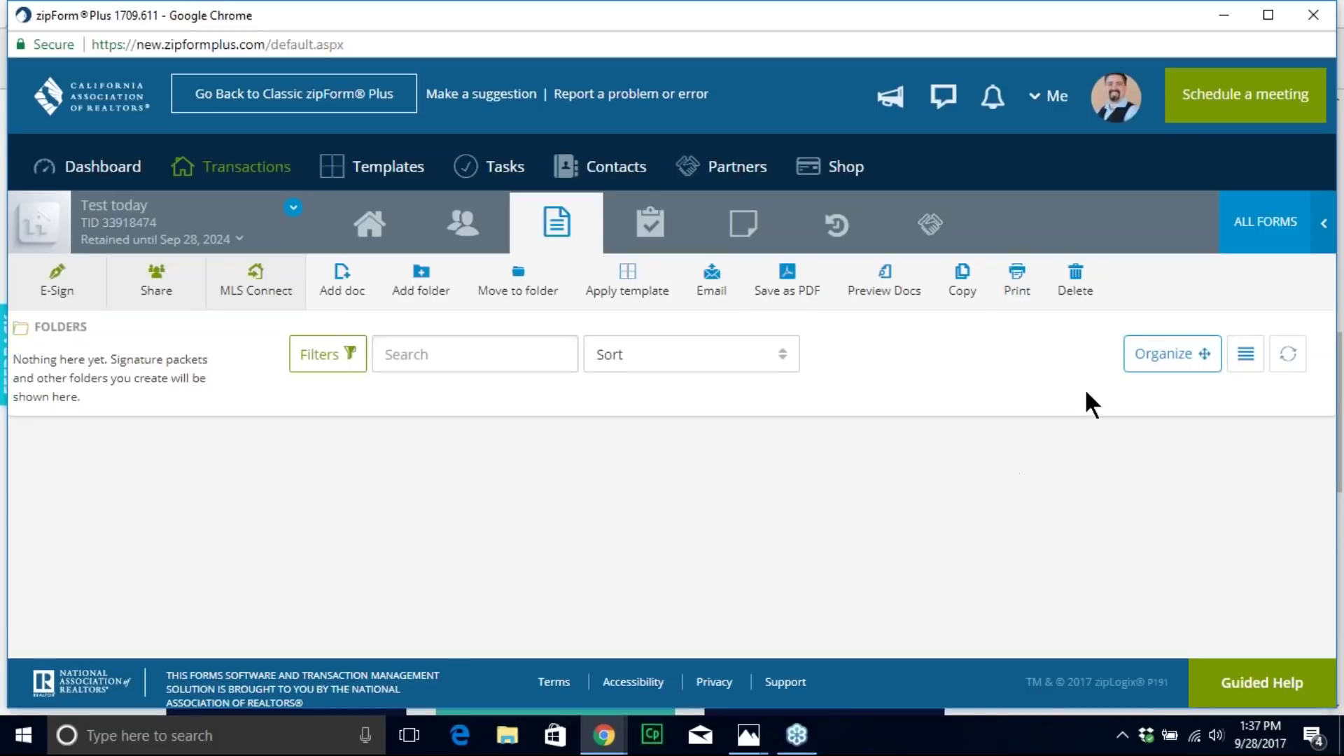
Step: Add the .Cover Sheet form from the All Forms list
left_click(1257, 231)
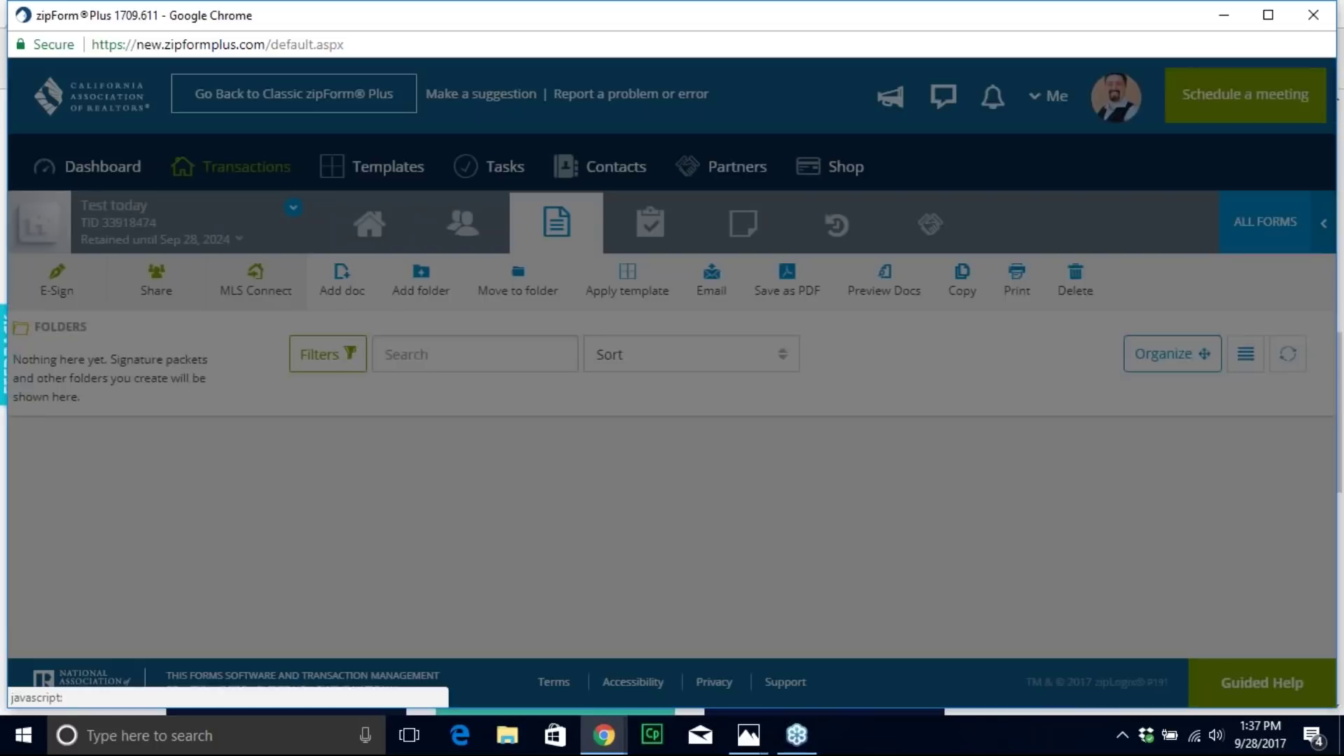
scroll(1170, 343, "down", 6)
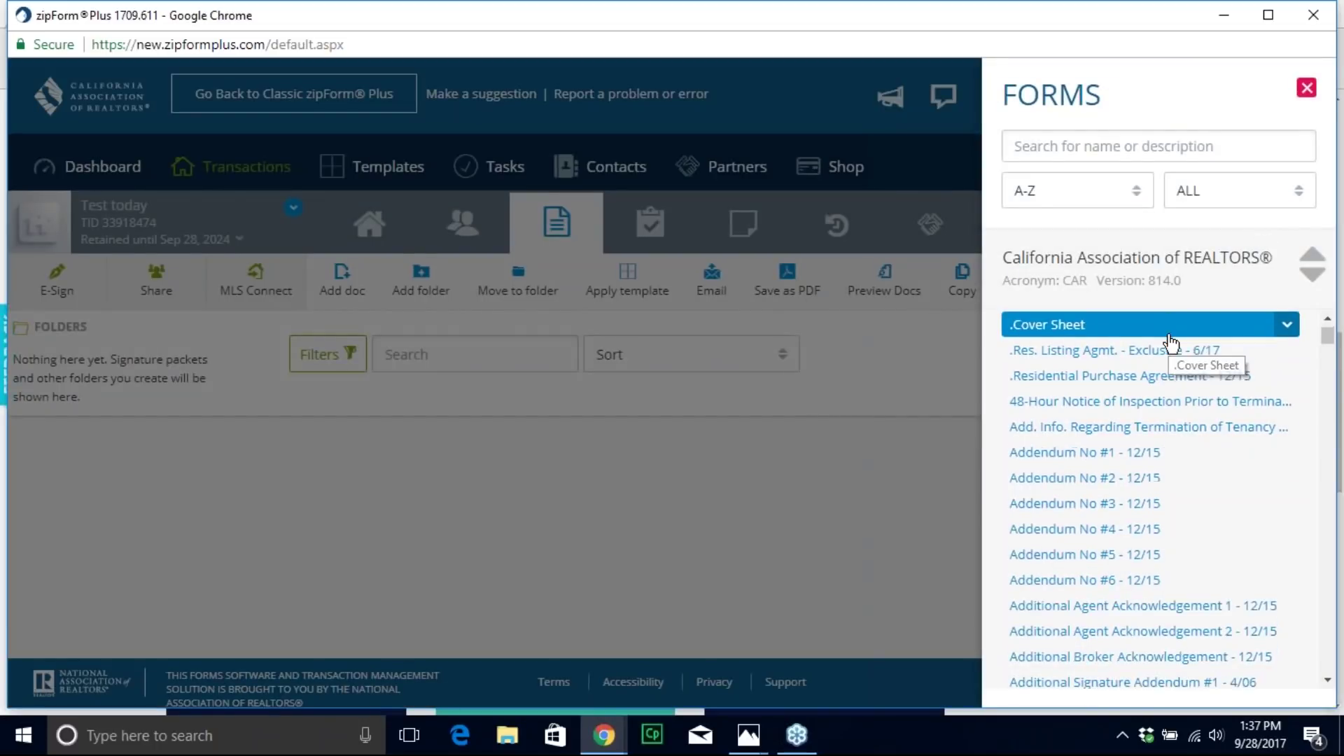
scroll(1165, 498, "down", 5)
scroll(1165, 499, "up", 12)
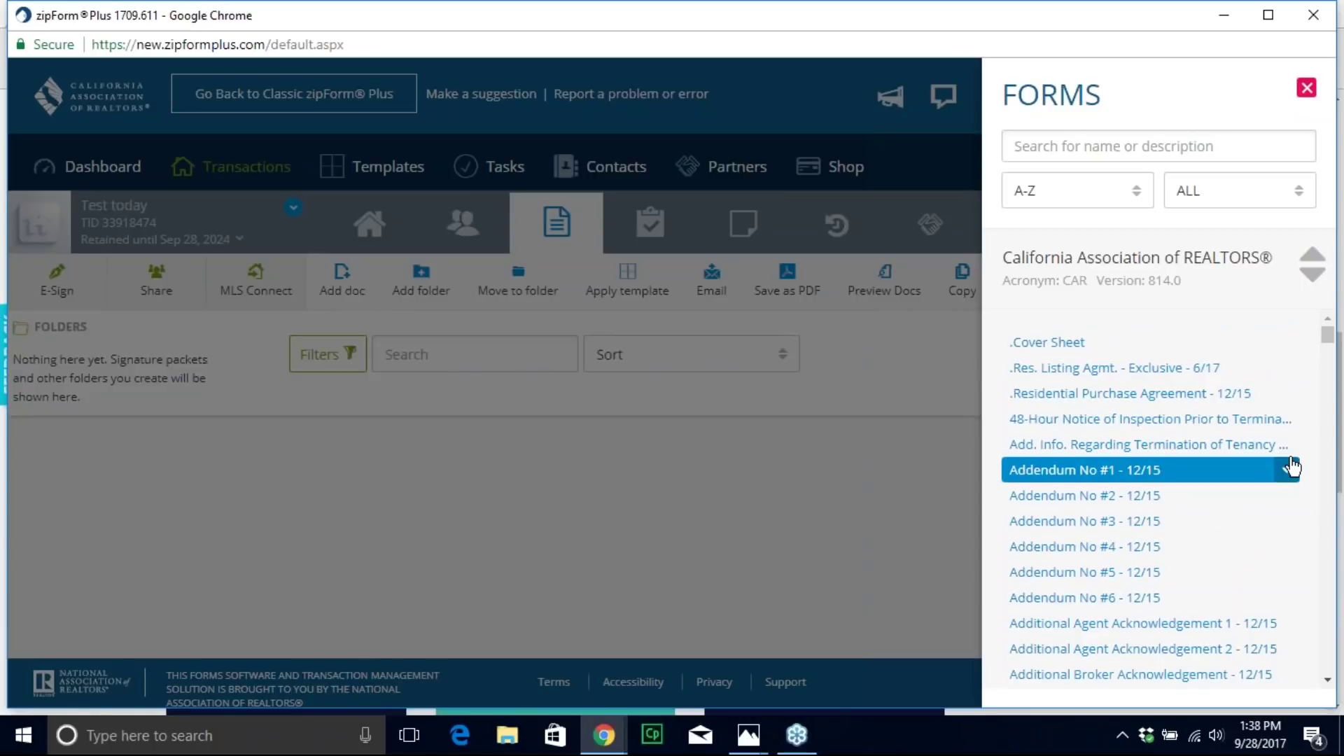
left_click(1040, 344)
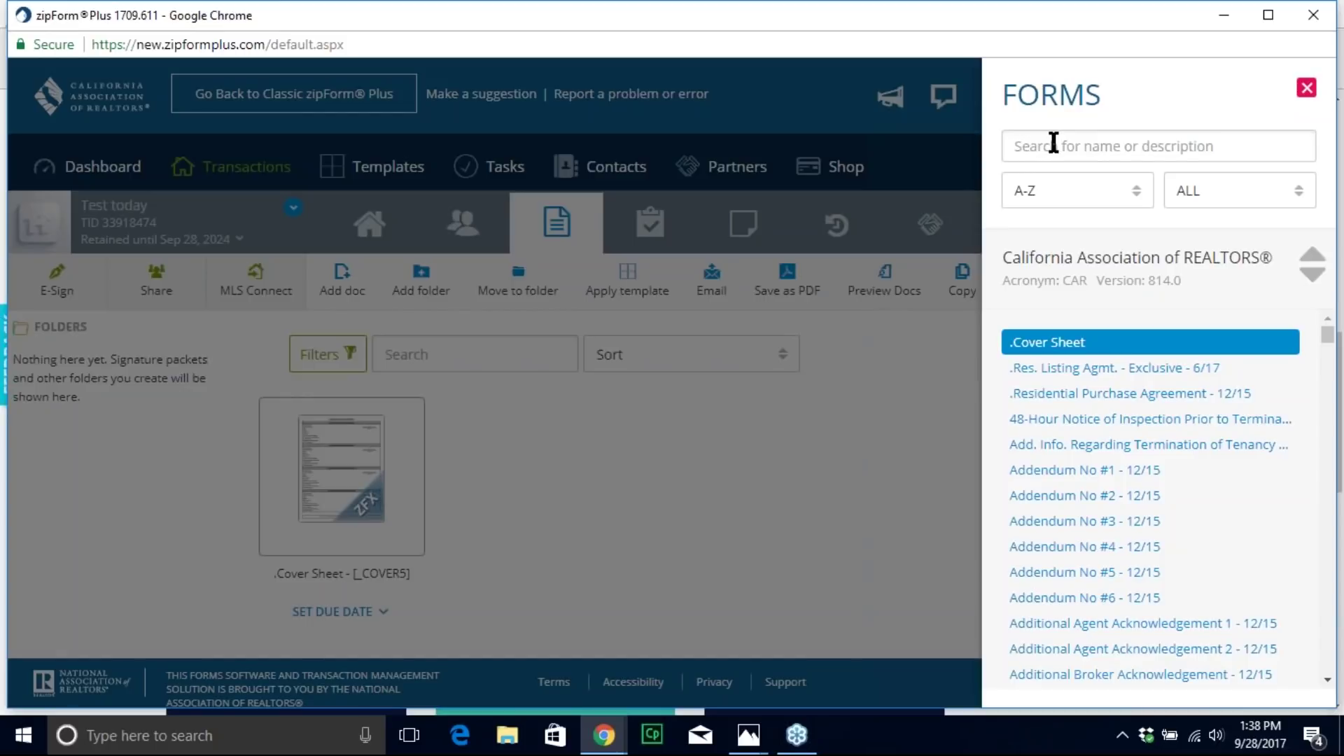
Step: Search the forms for 'rpa' and add the Residential Purchase Agreement - 12/15
left_click(1177, 141)
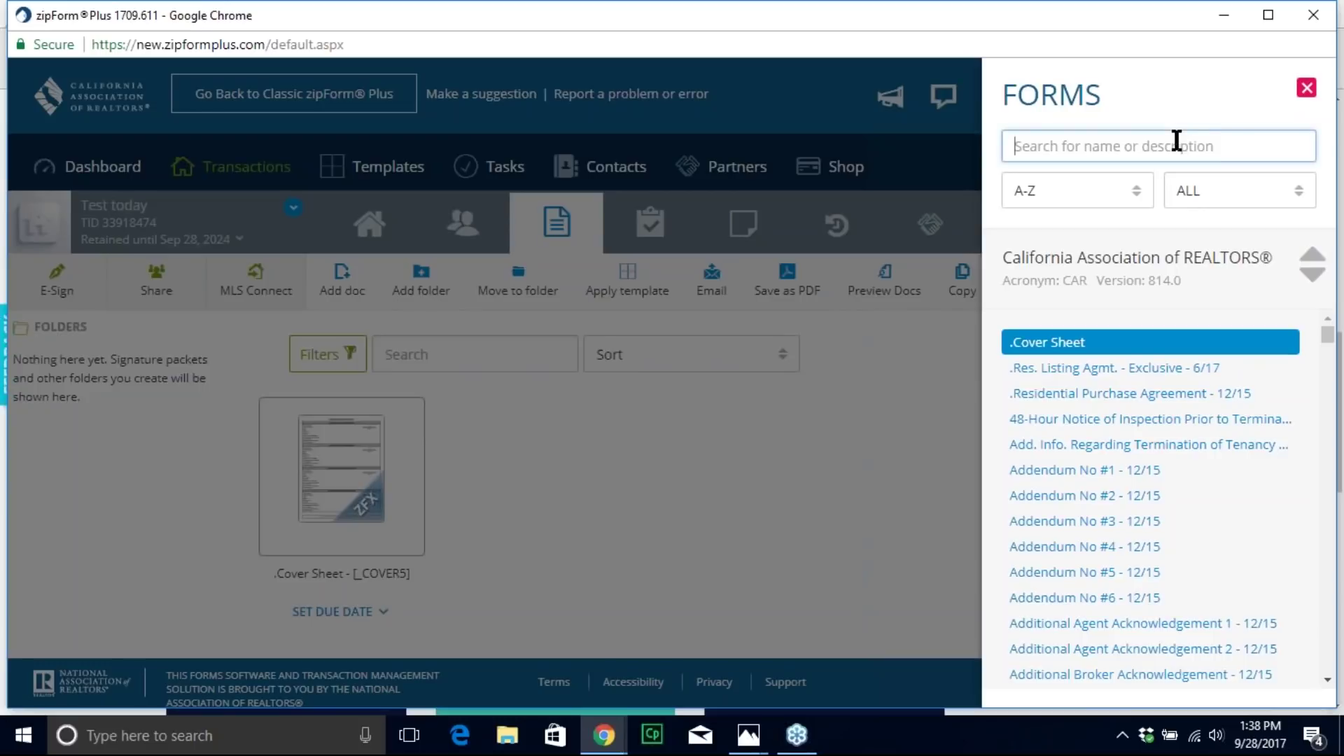
type("rpa")
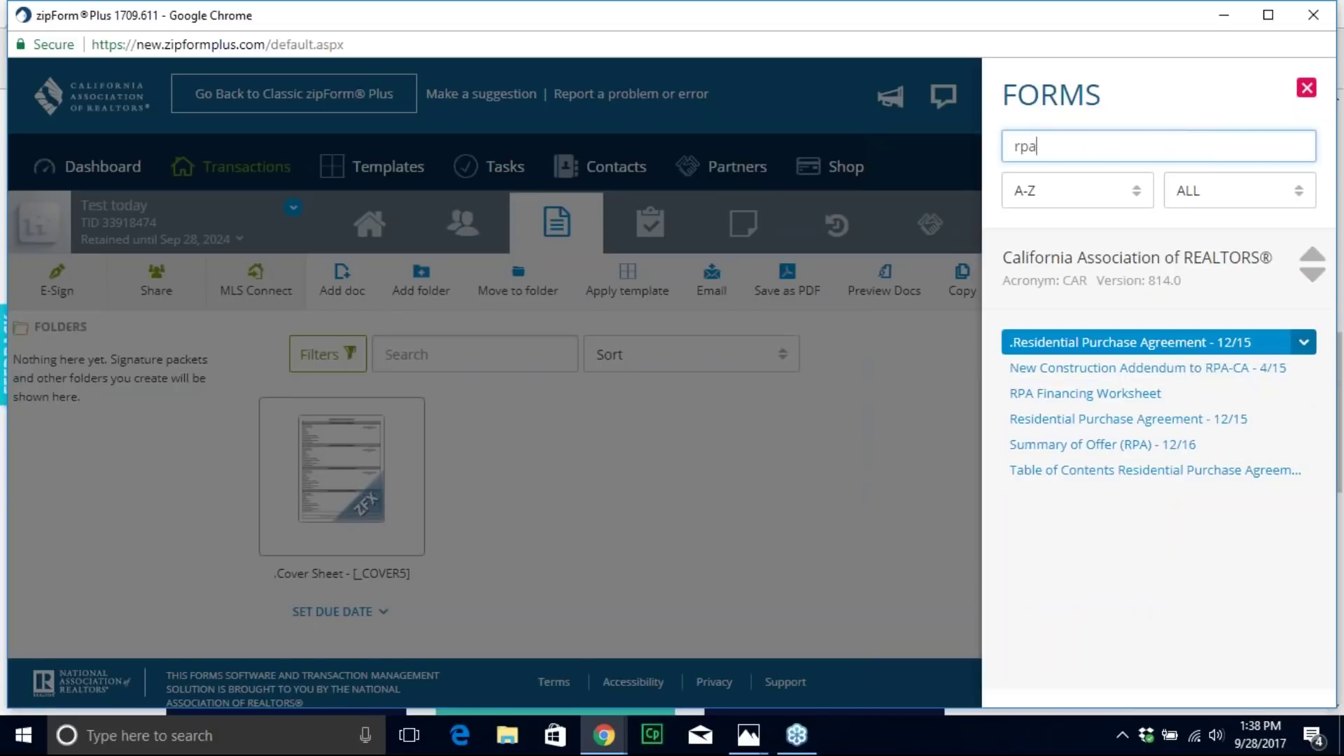
left_click(1099, 346)
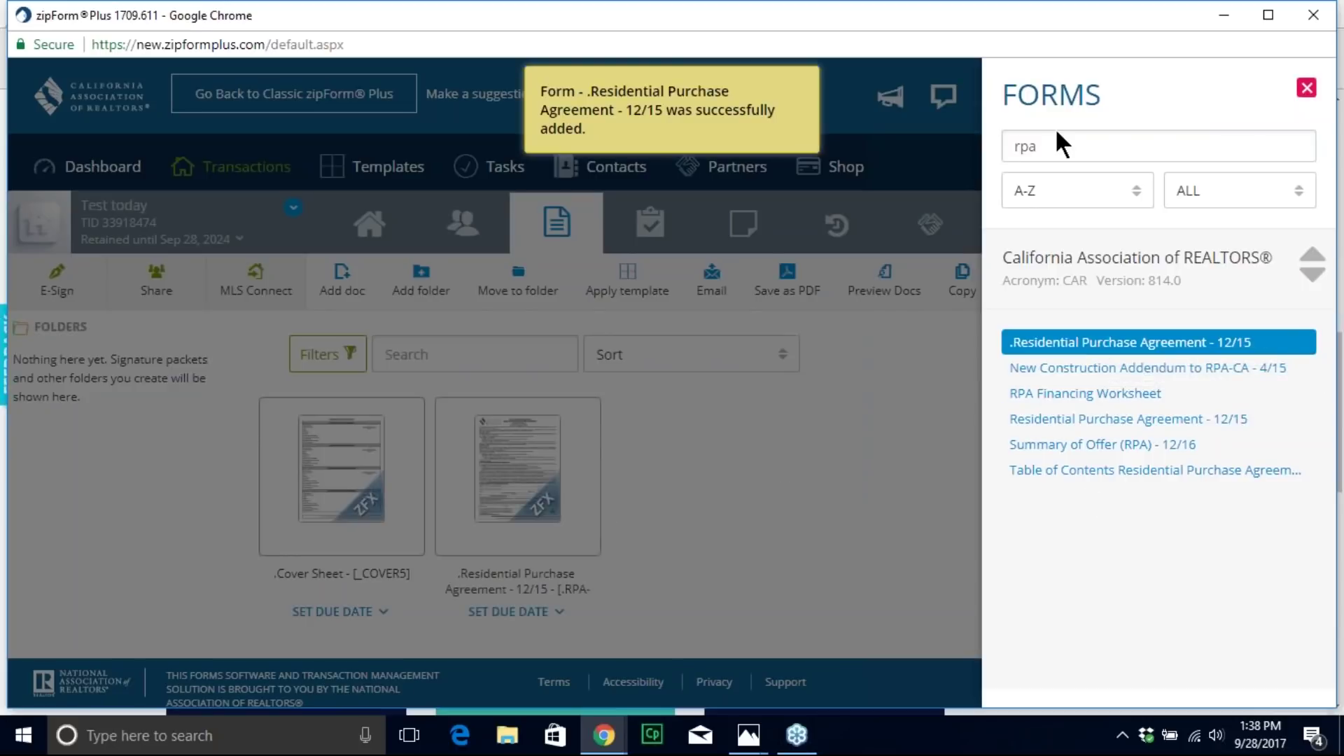
Step: Search 'disclosure', add Agent Visual Inspection Disclosure #1, and close the forms panel
left_click_drag(1059, 145, 959, 168)
type("dis")
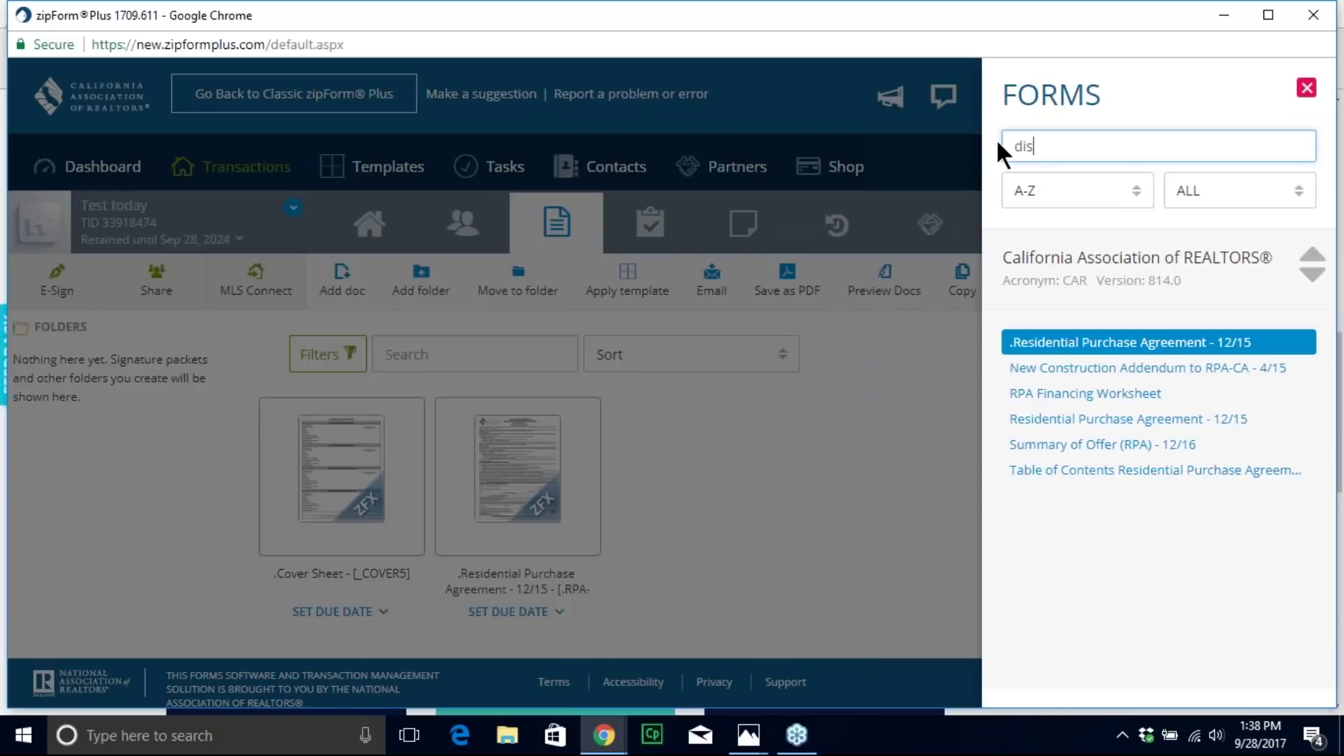
type("closure")
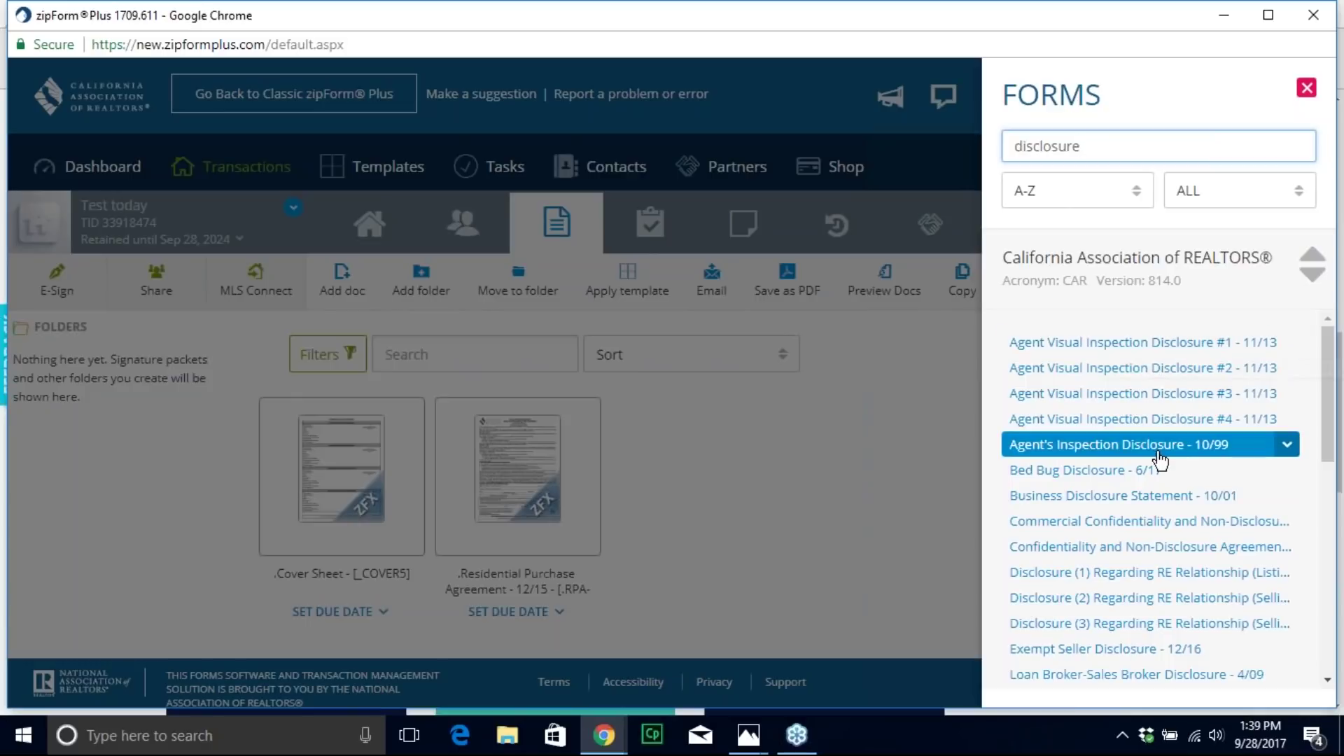
scroll(1164, 459, "down", 3)
scroll(1163, 460, "down", 2)
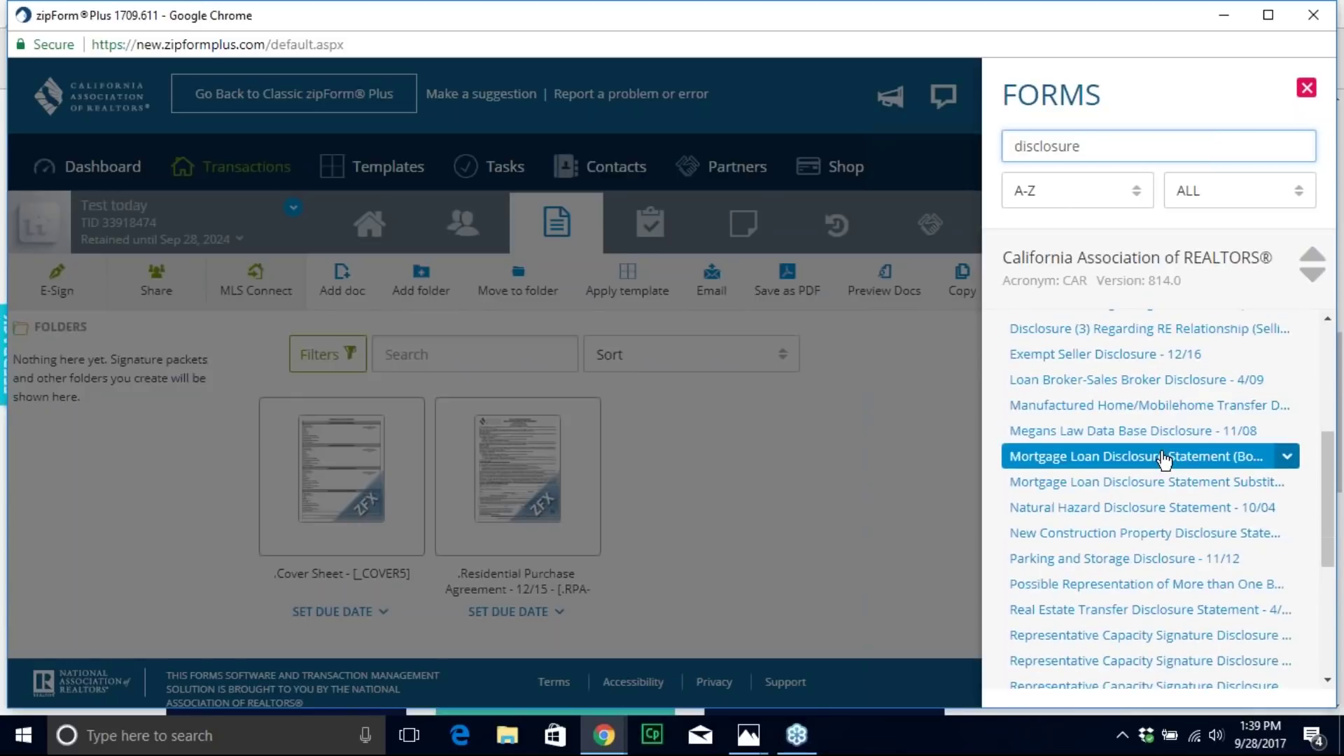
scroll(1164, 459, "down", 3)
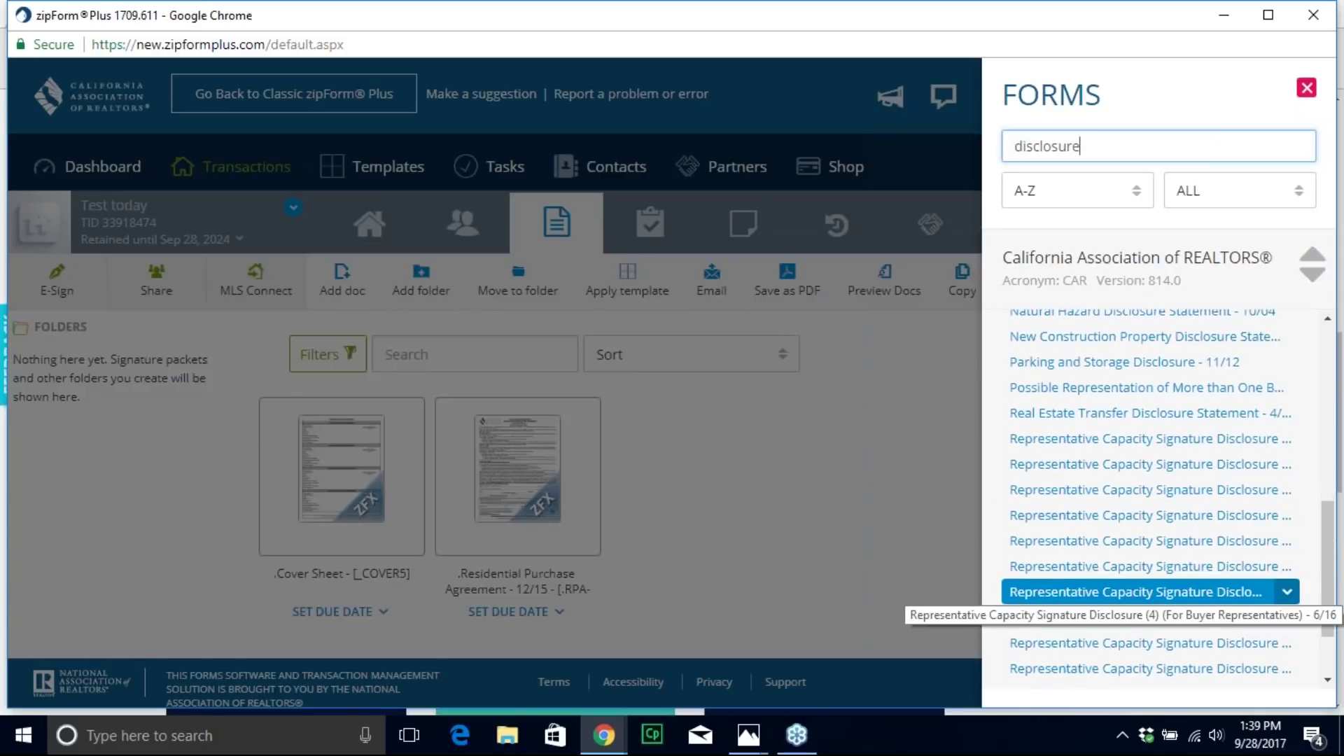
scroll(1167, 592, "up", 8)
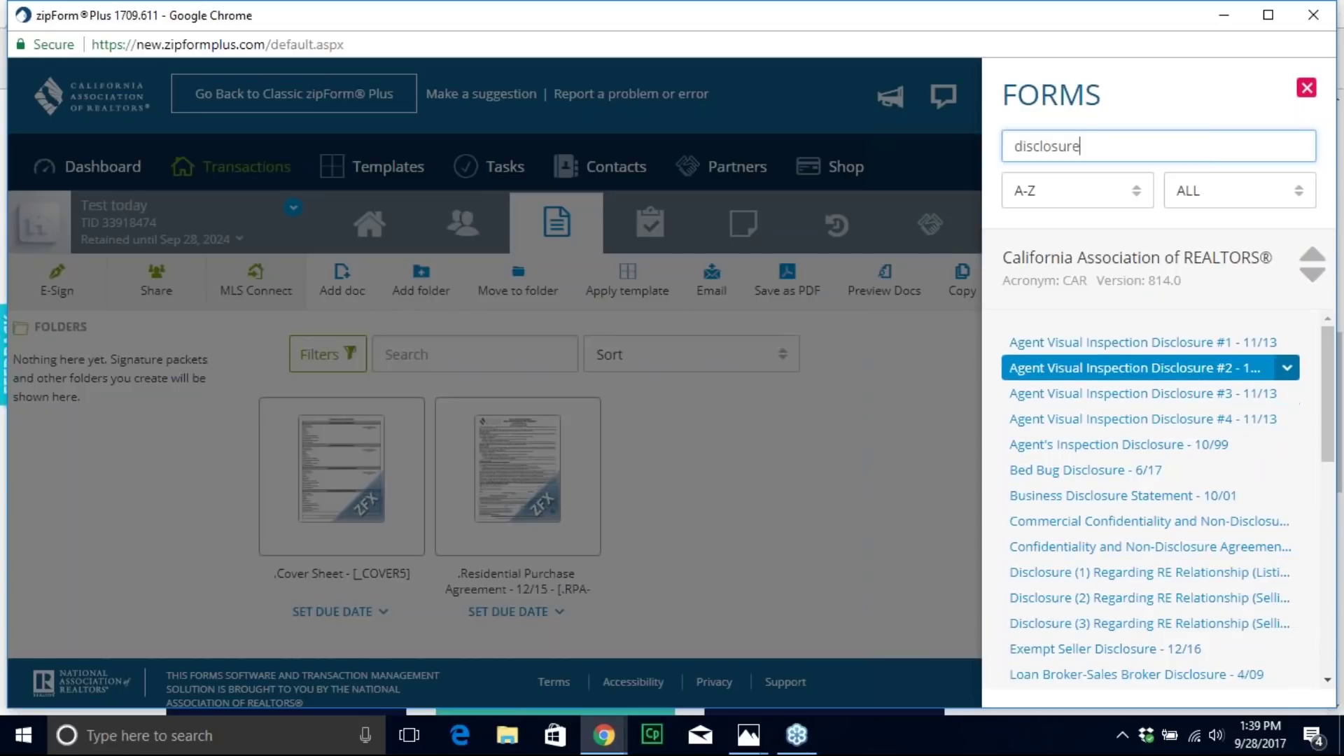
left_click(1160, 345)
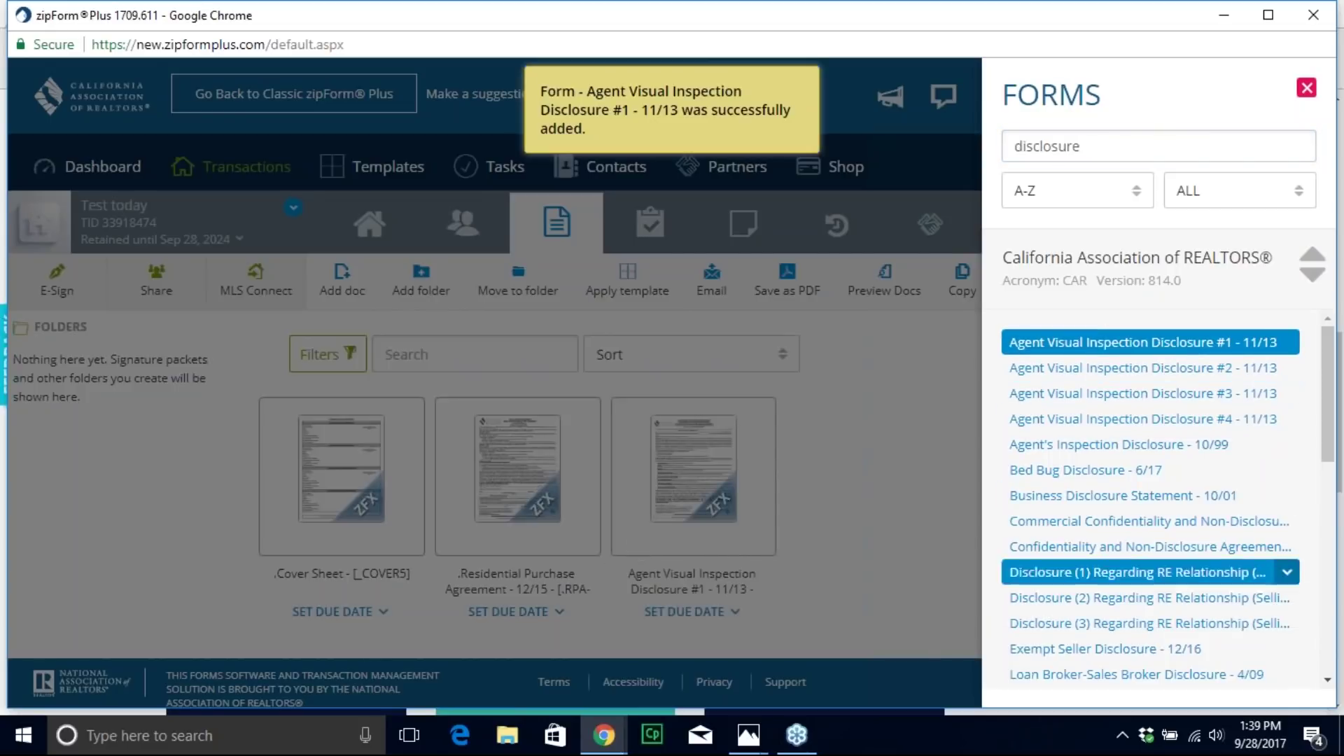
left_click(1306, 87)
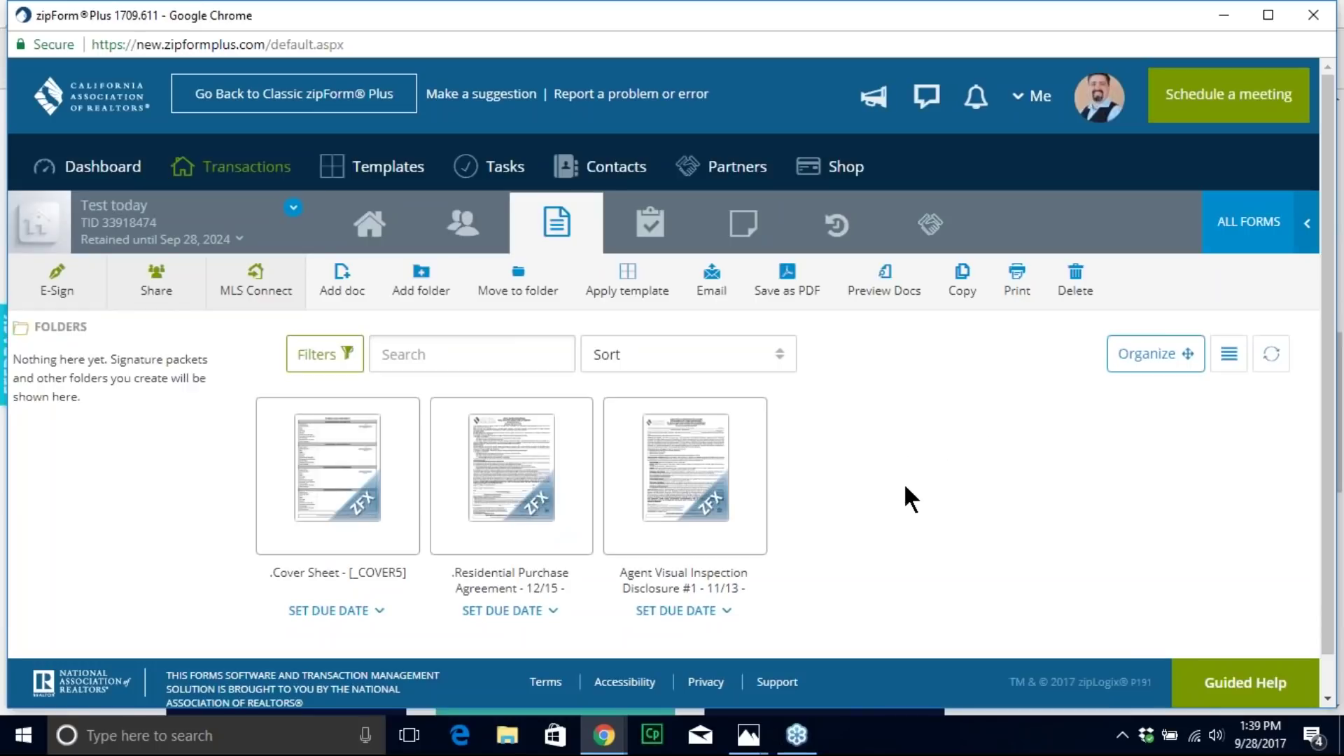
left_click(338, 460)
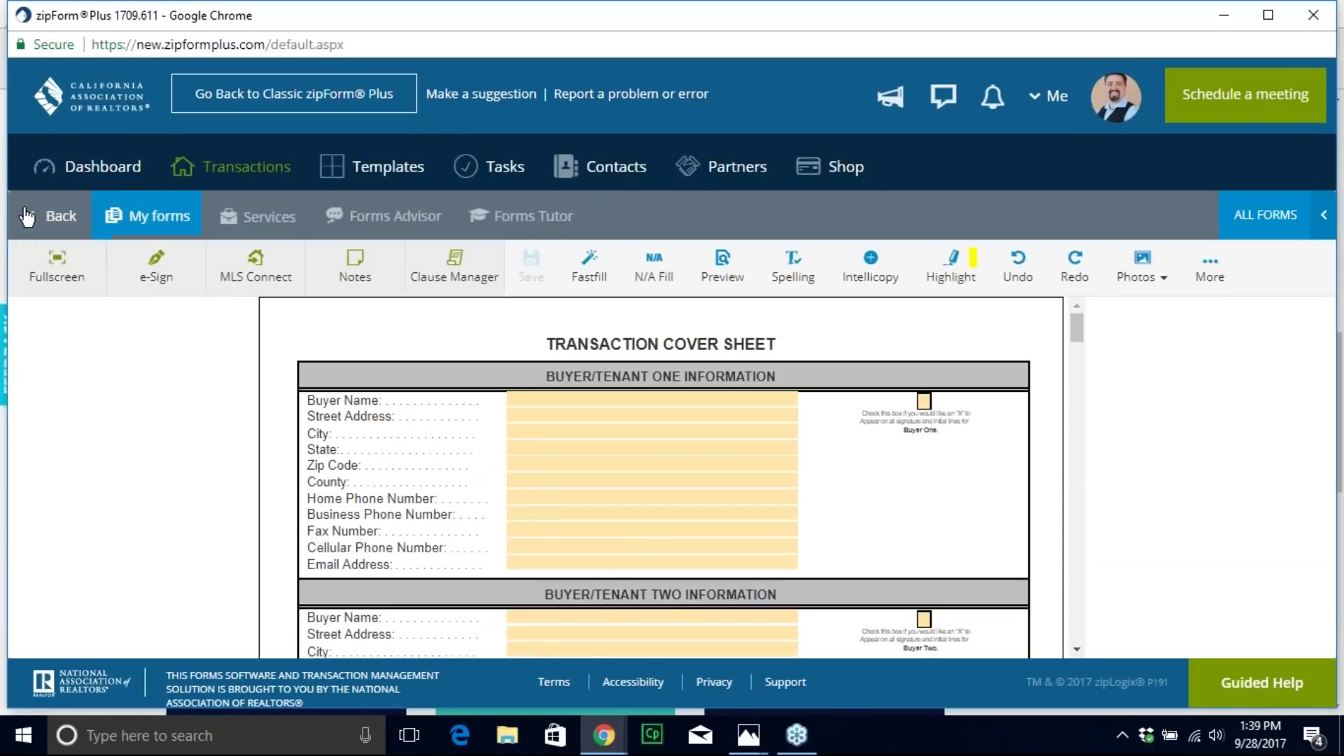
left_click(53, 217)
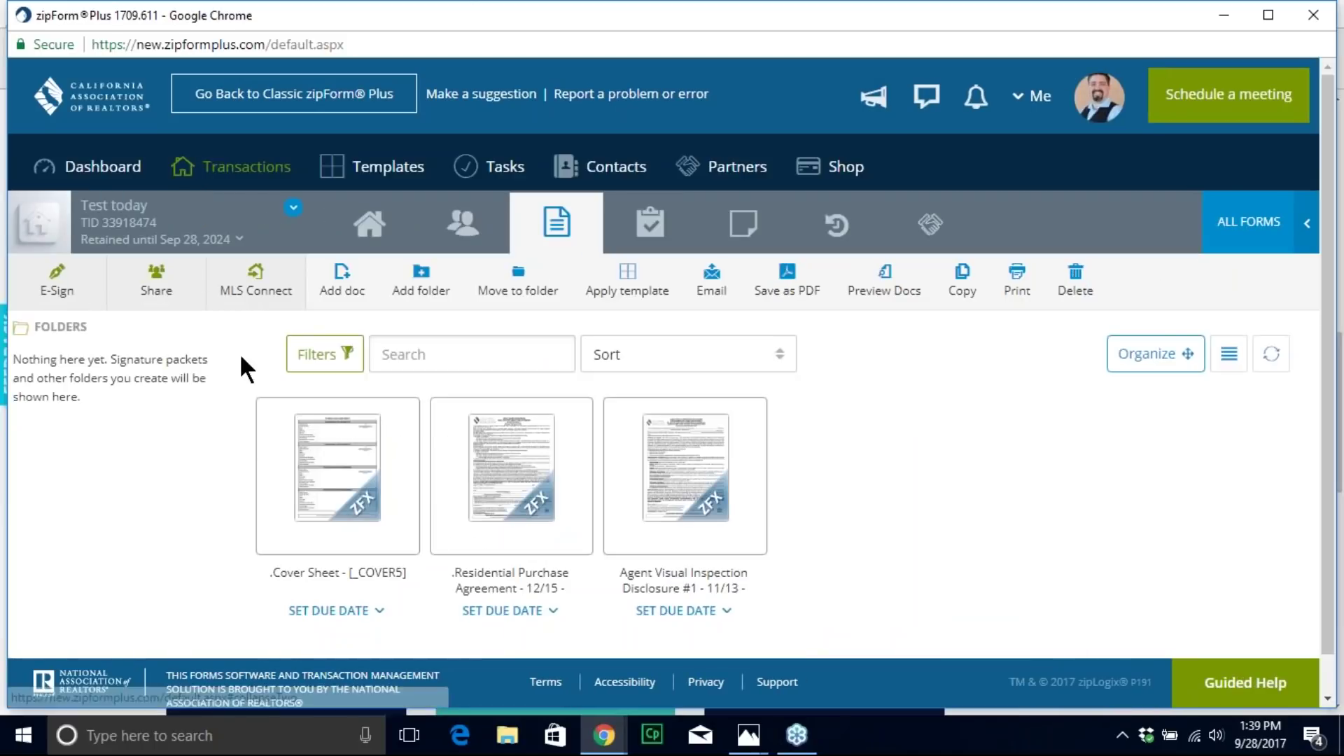
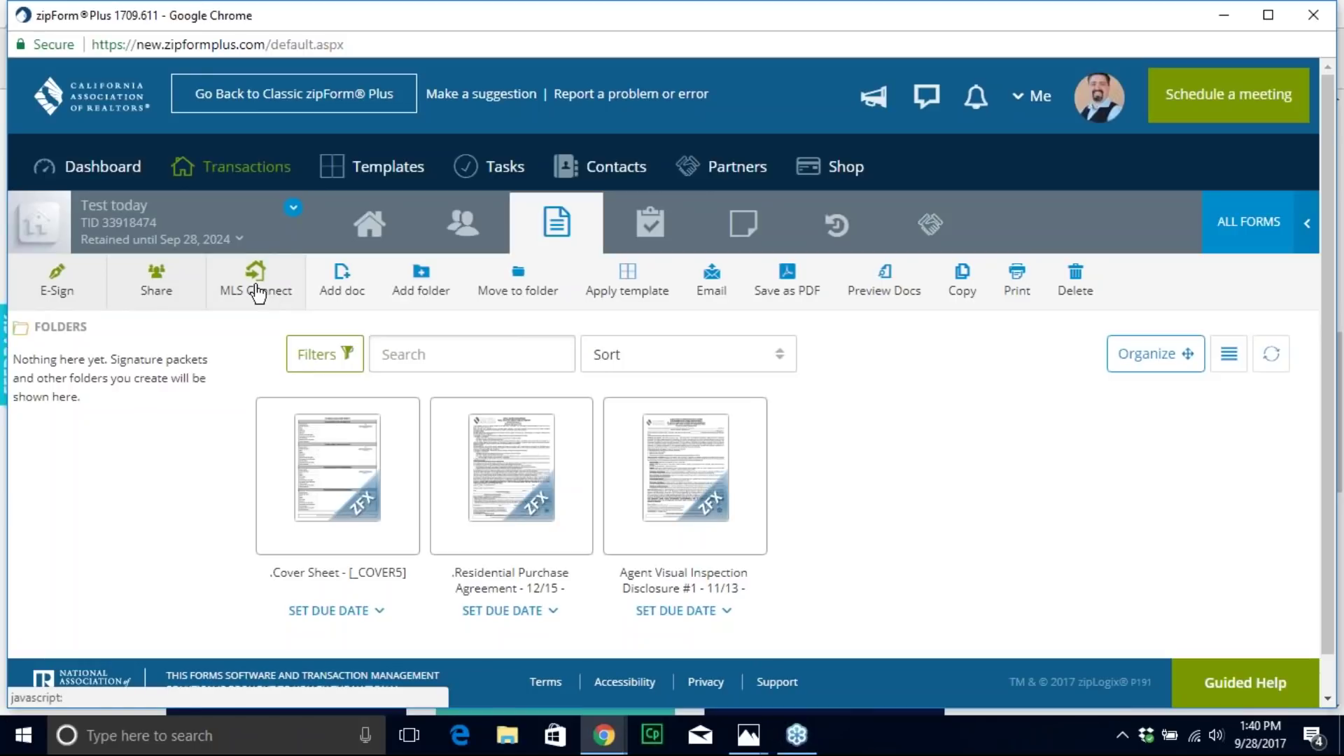
Step: Import Residential MLS listing PW17178081 with its property photo and save it to Test today
left_click(257, 293)
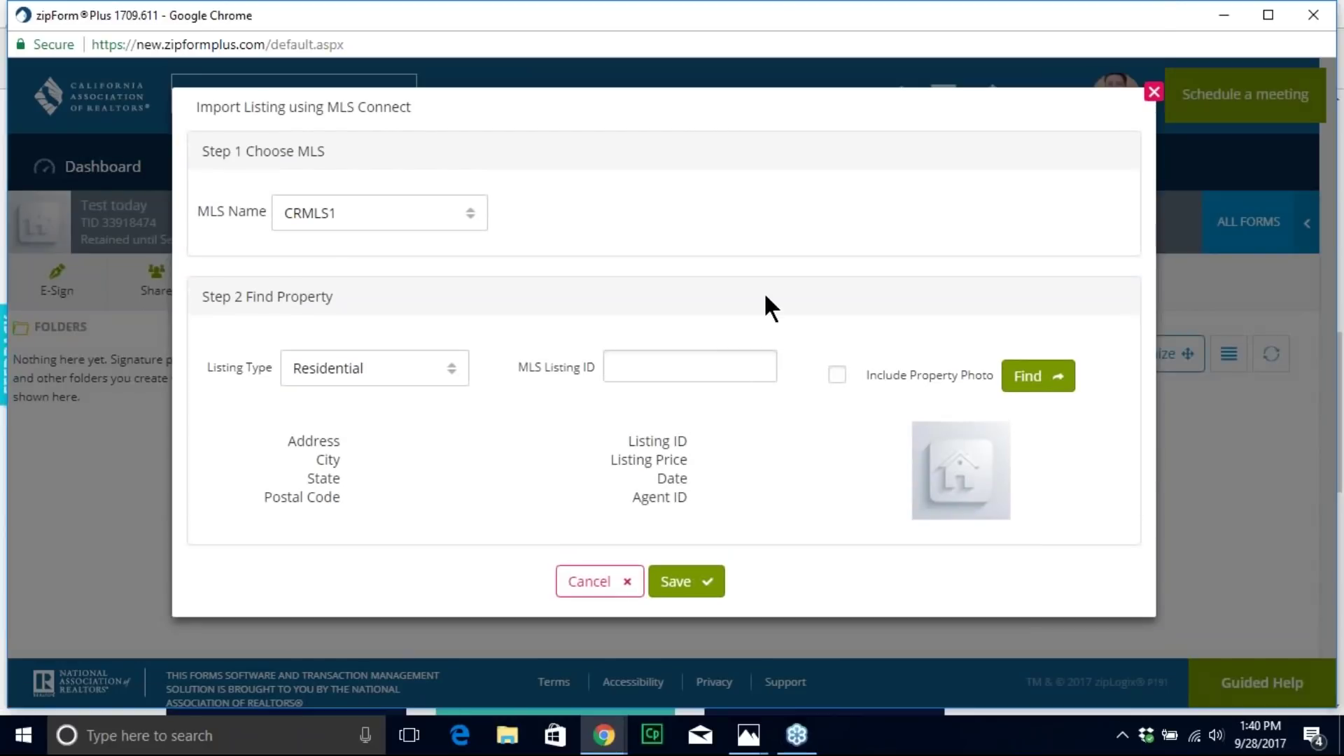
left_click(378, 219)
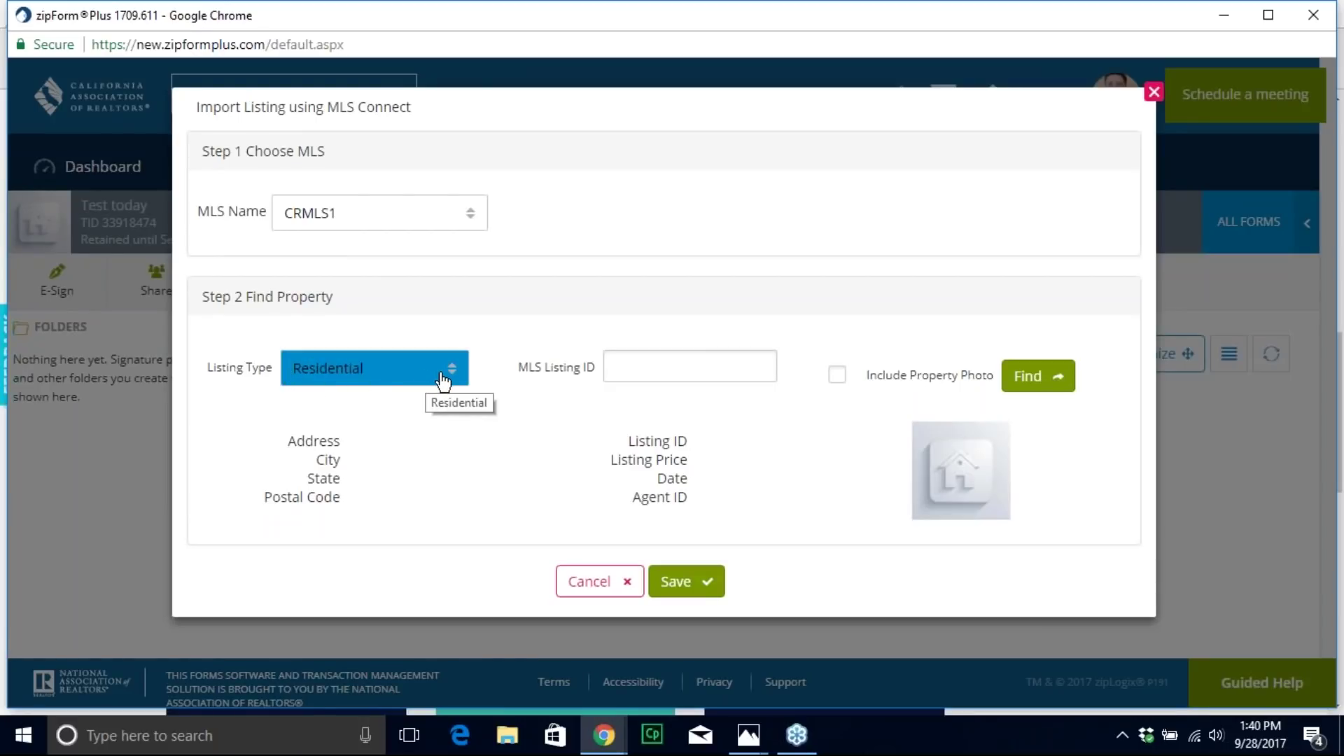
left_click(659, 369)
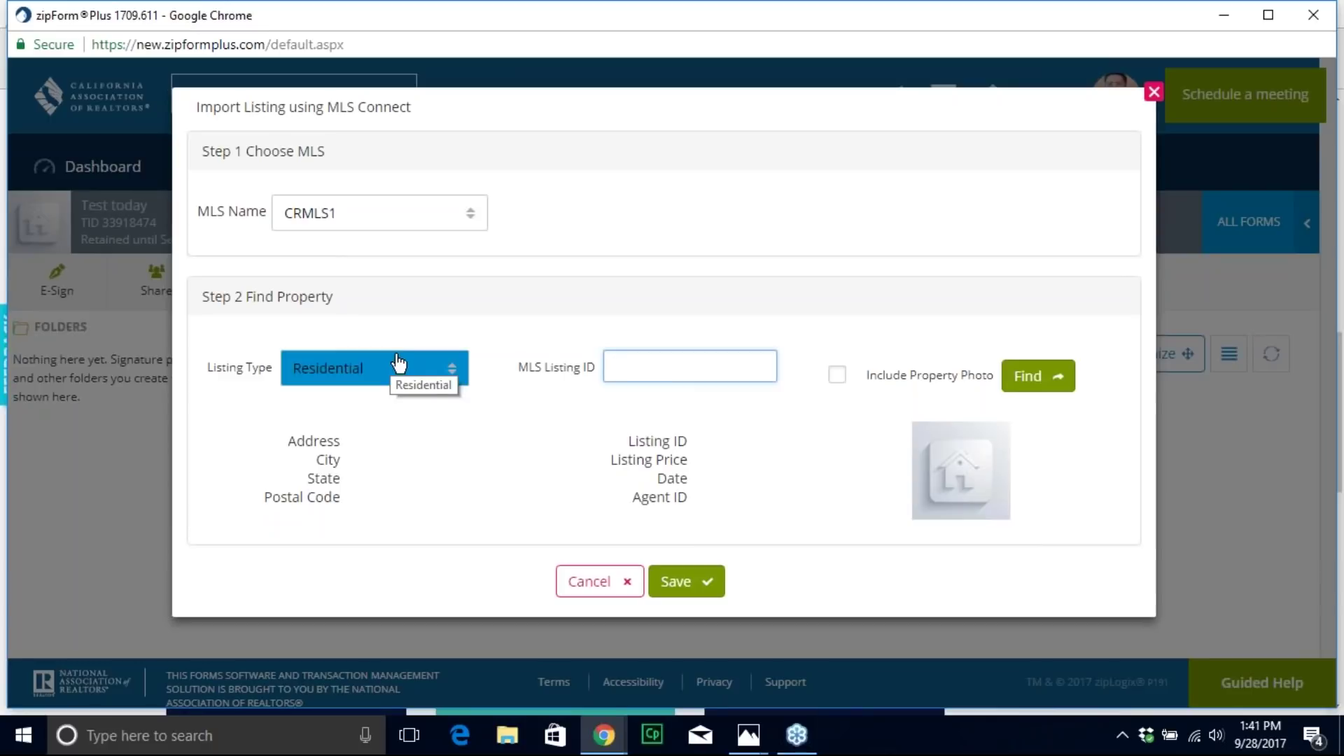
left_click(452, 378)
scroll(370, 515, "down", 1)
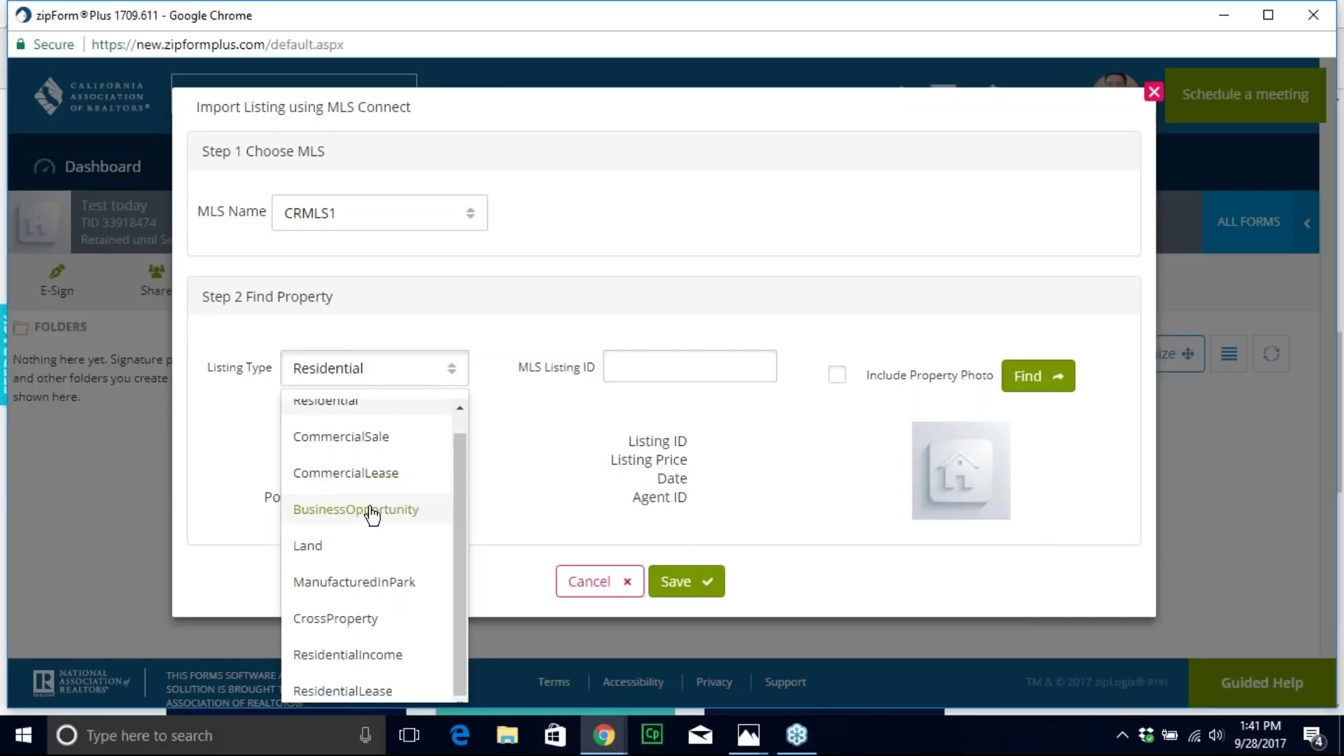
left_click(369, 409)
left_click(651, 373)
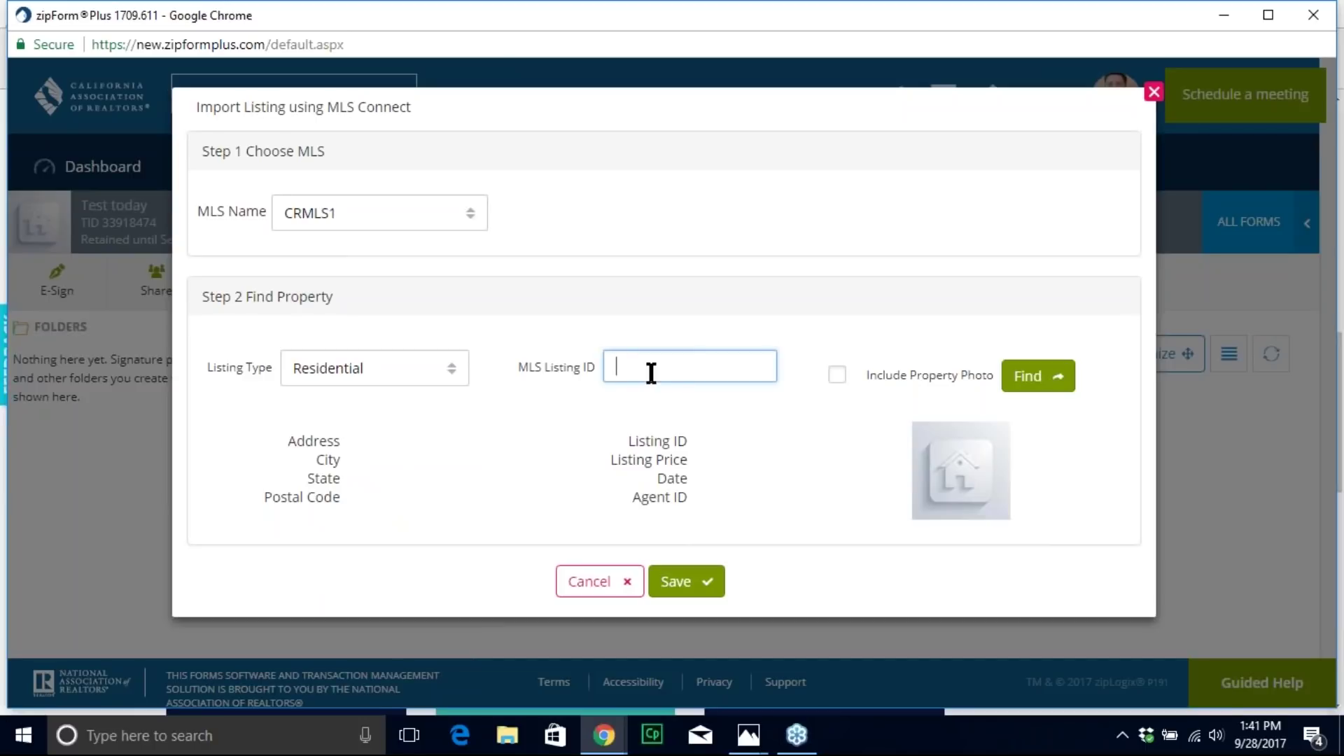
type("pw171780")
type("81")
left_click(836, 374)
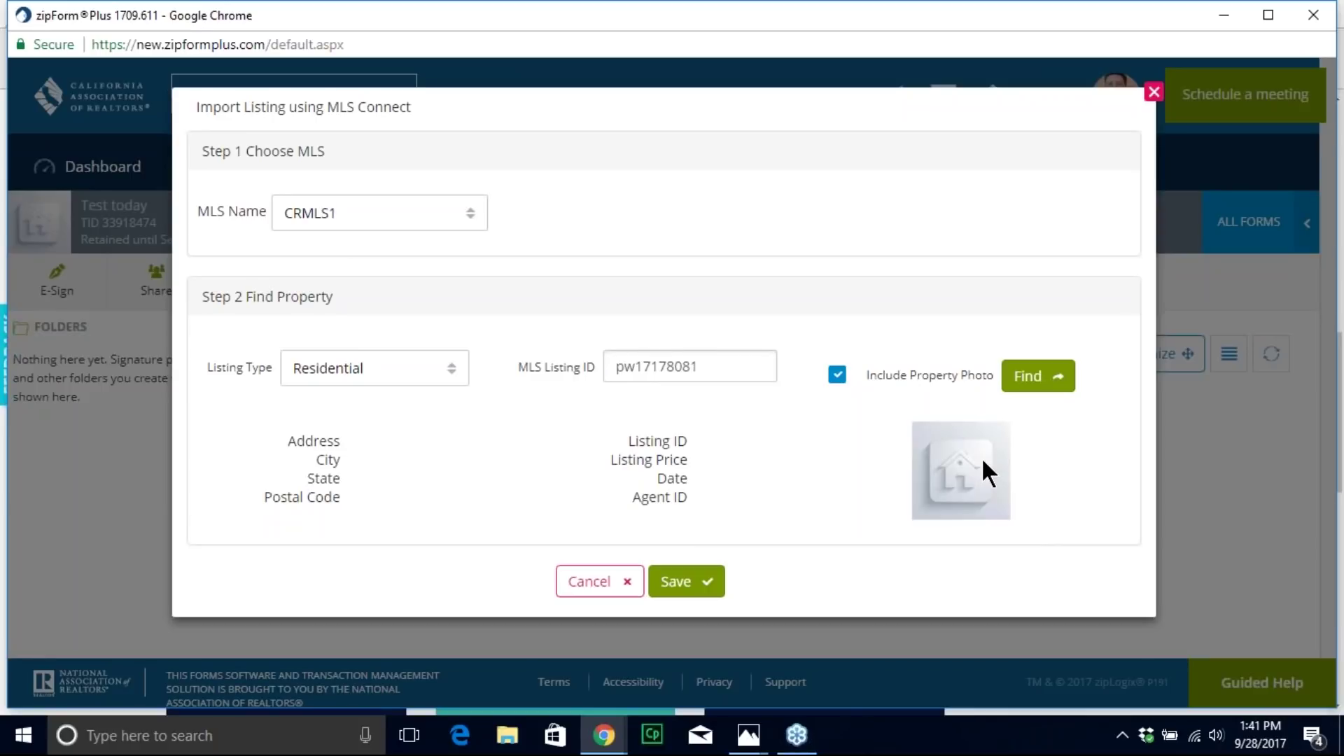
left_click(1027, 378)
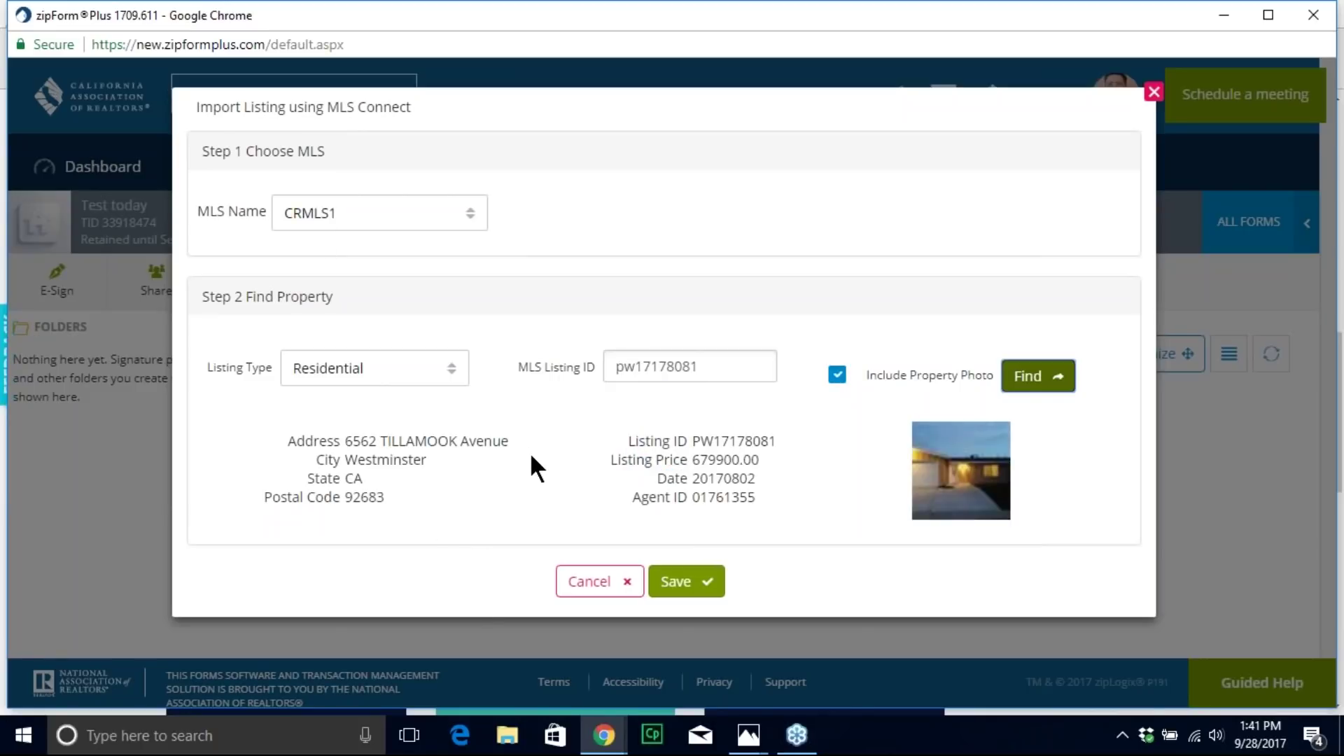
left_click(706, 581)
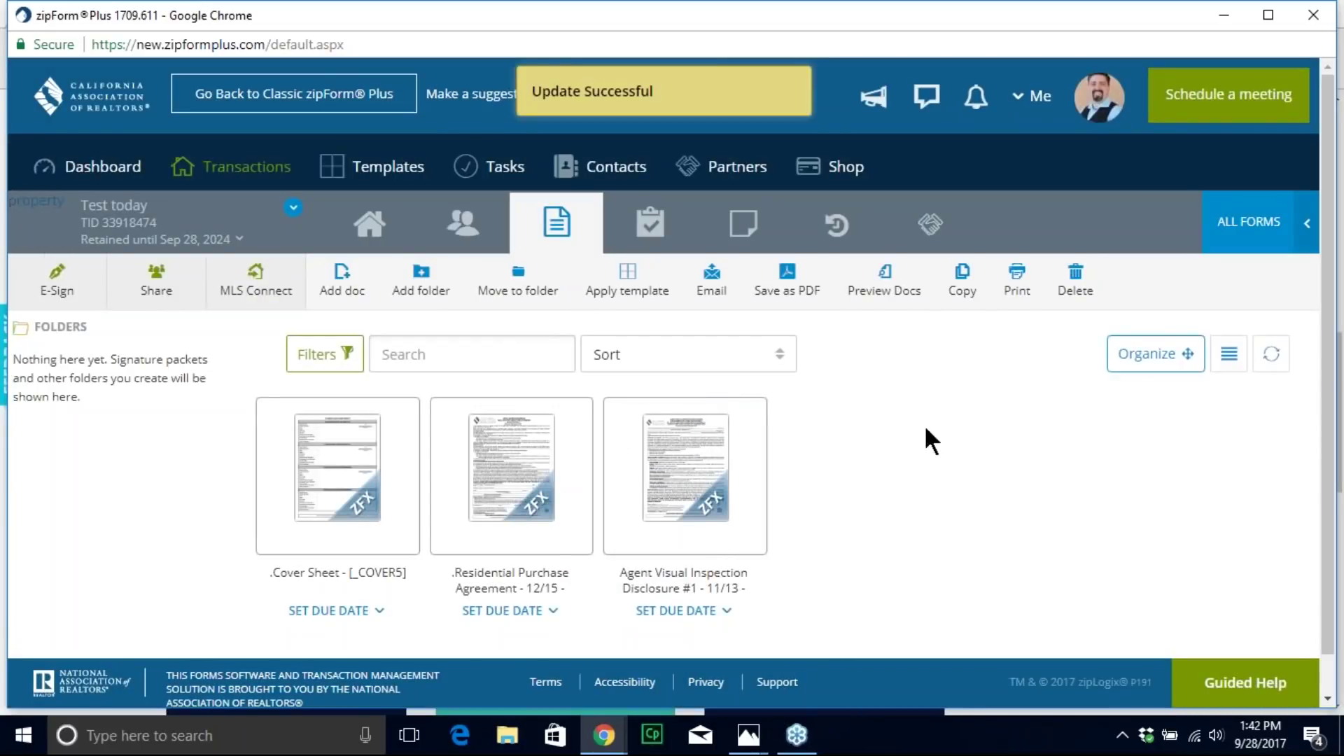
Step: Open the cover sheet and enter the first buyer's name and e-mail address
left_click(375, 465)
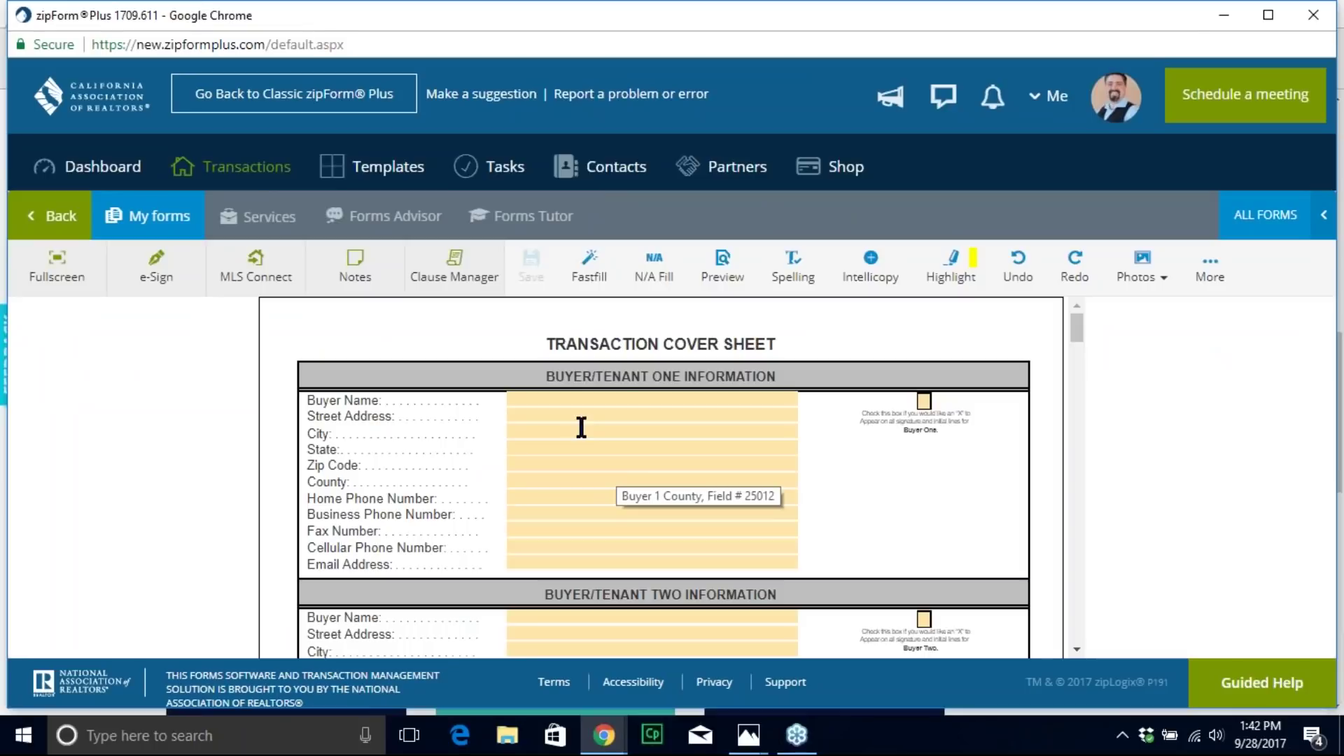
scroll(624, 444, "down", 7)
scroll(643, 441, "up", 8)
left_click(548, 411)
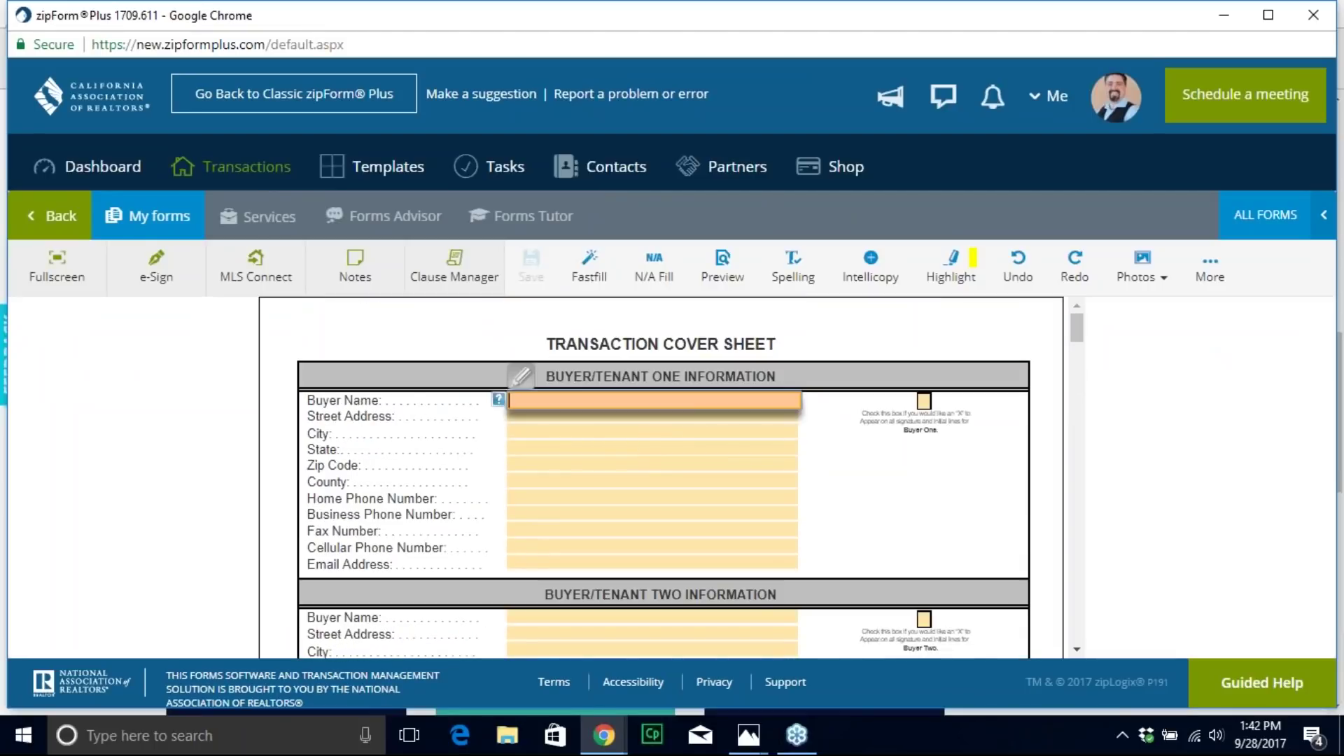
type("Donnie Trump")
left_click(522, 564)
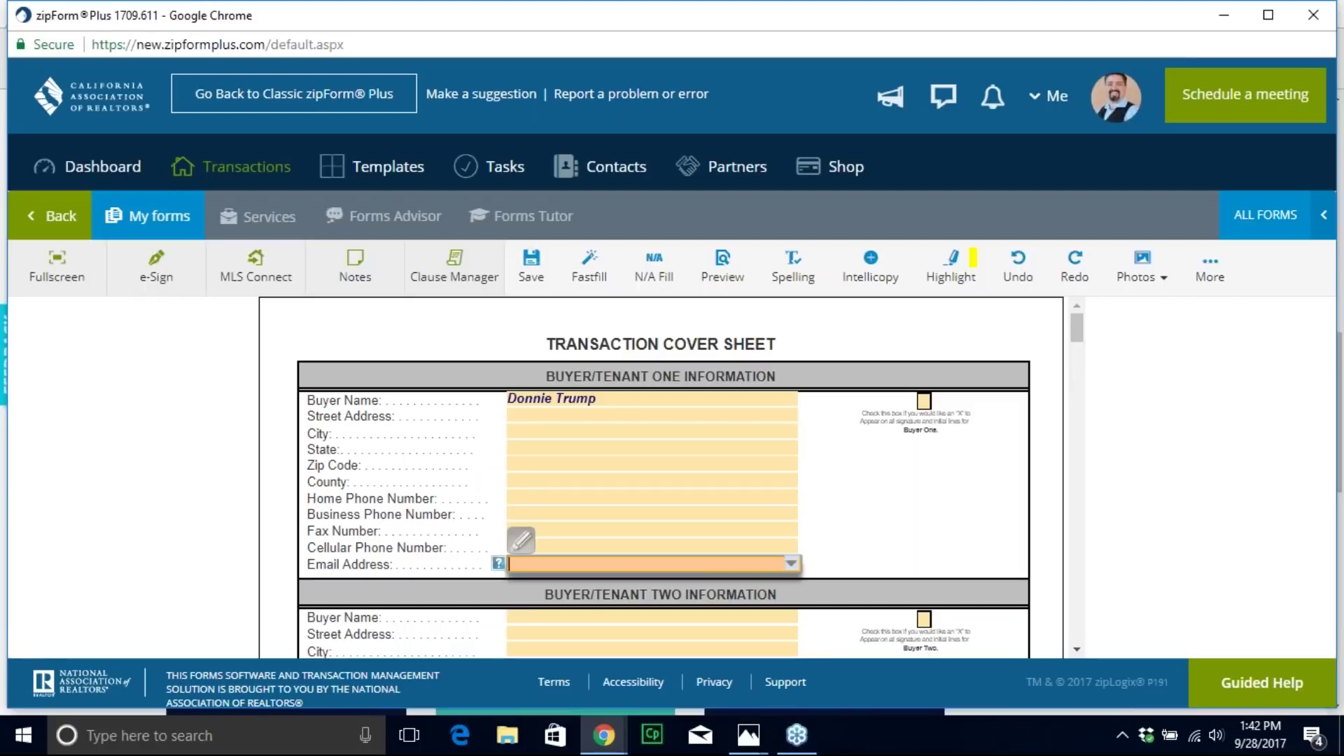
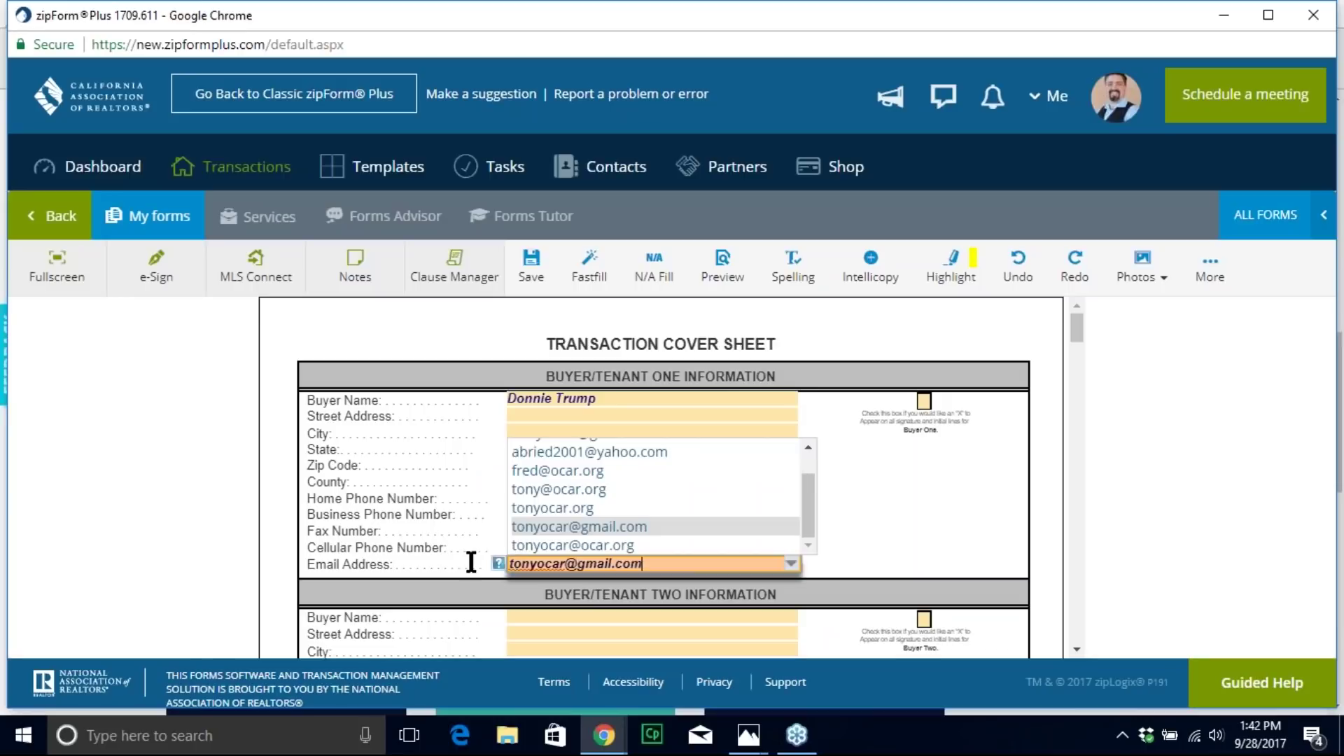
left_click(469, 560)
Step: Enter the second buyer's name and e-mail address
scroll(519, 616, "down", 3)
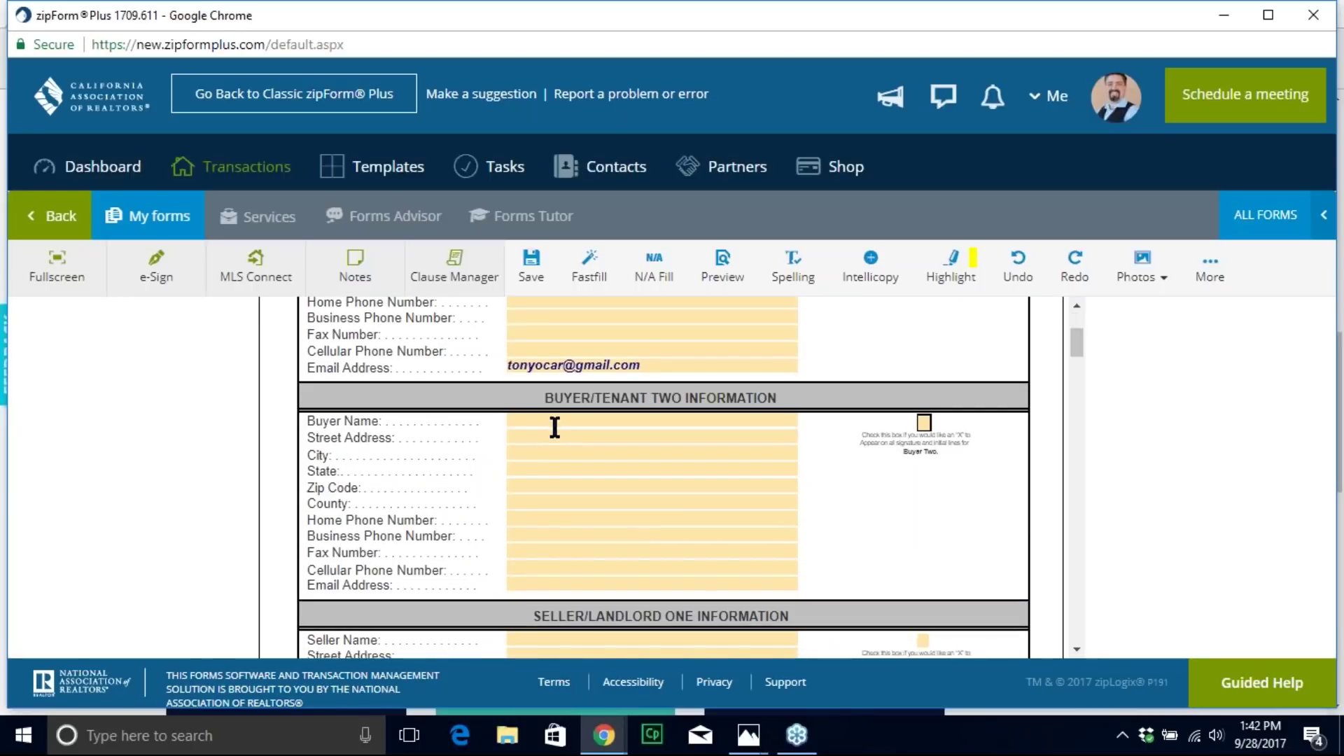
left_click(554, 422)
type("Iva")
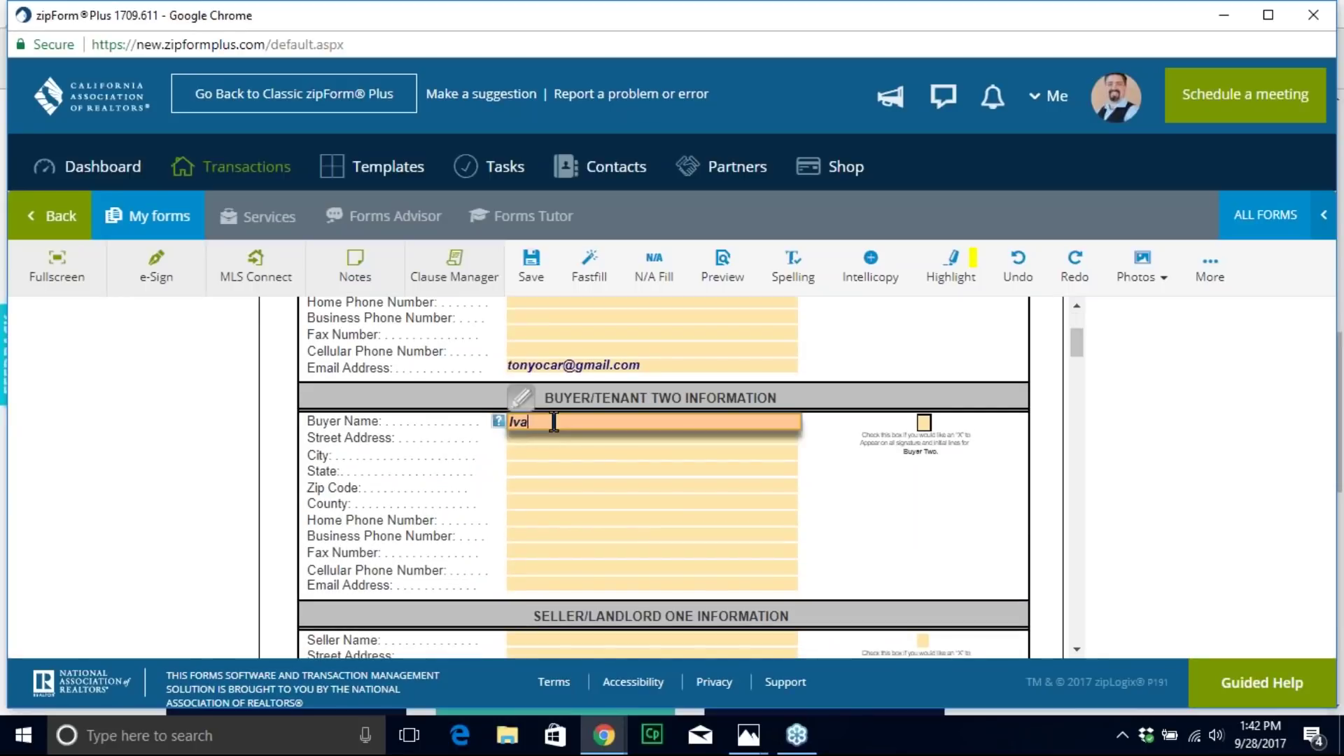
type("nka Trump")
key("Tab")
key("Tab")
key("Tab")
key("Tab")
key("Tab")
key("Tab")
key("Tab")
key("Tab")
key("Tab")
key("Tab")
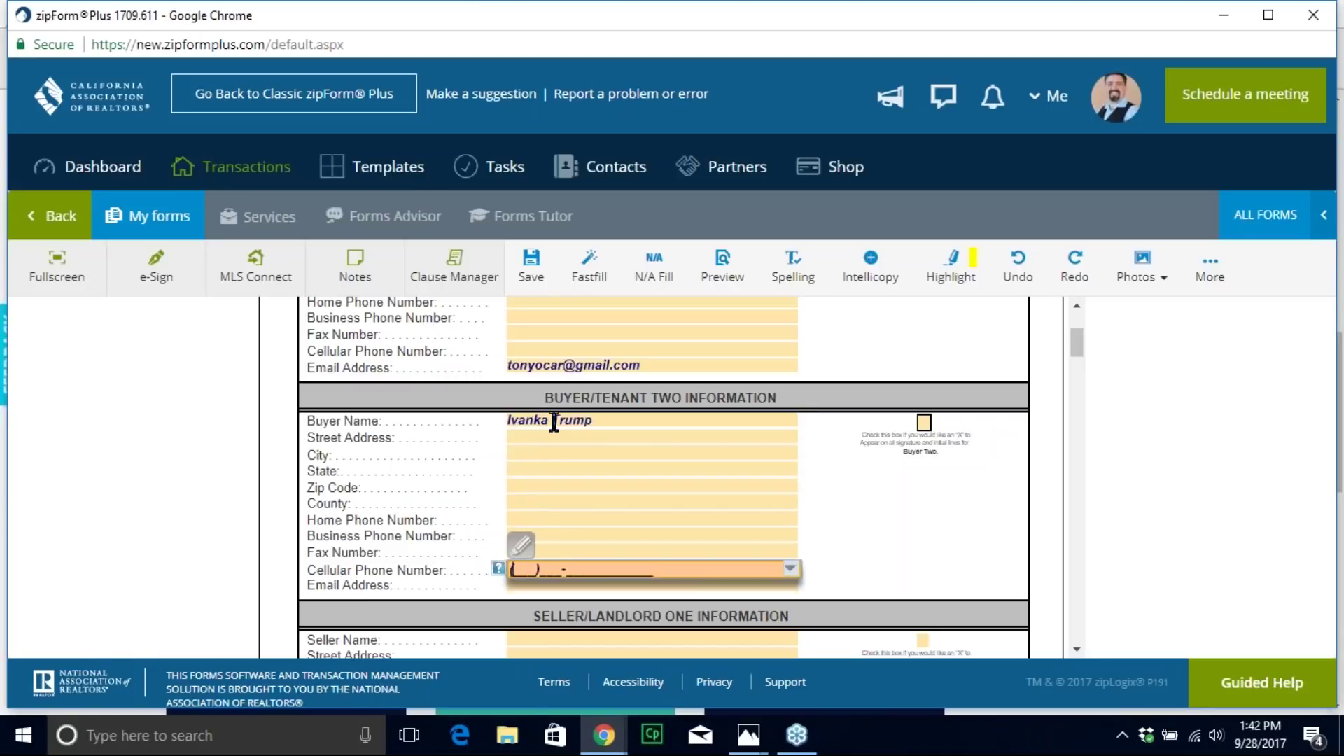
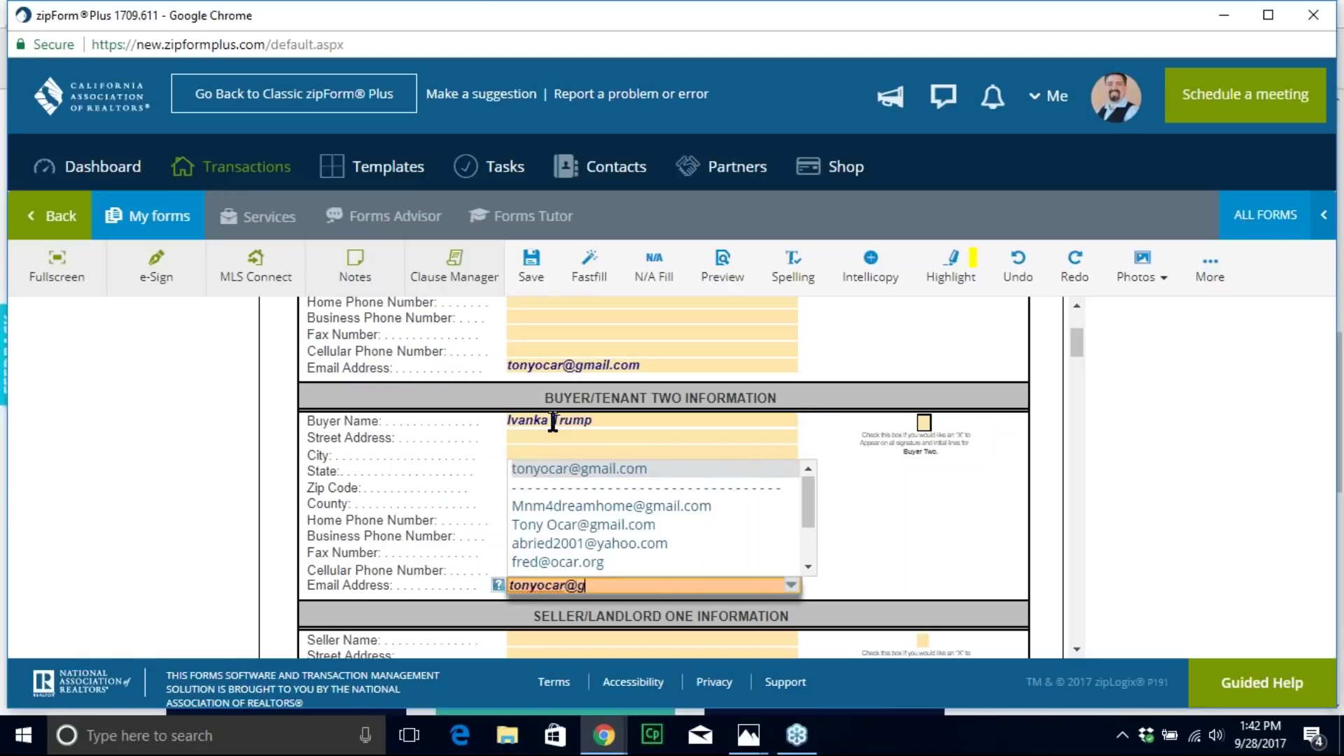
left_click(854, 511)
scroll(853, 509, "down", 8)
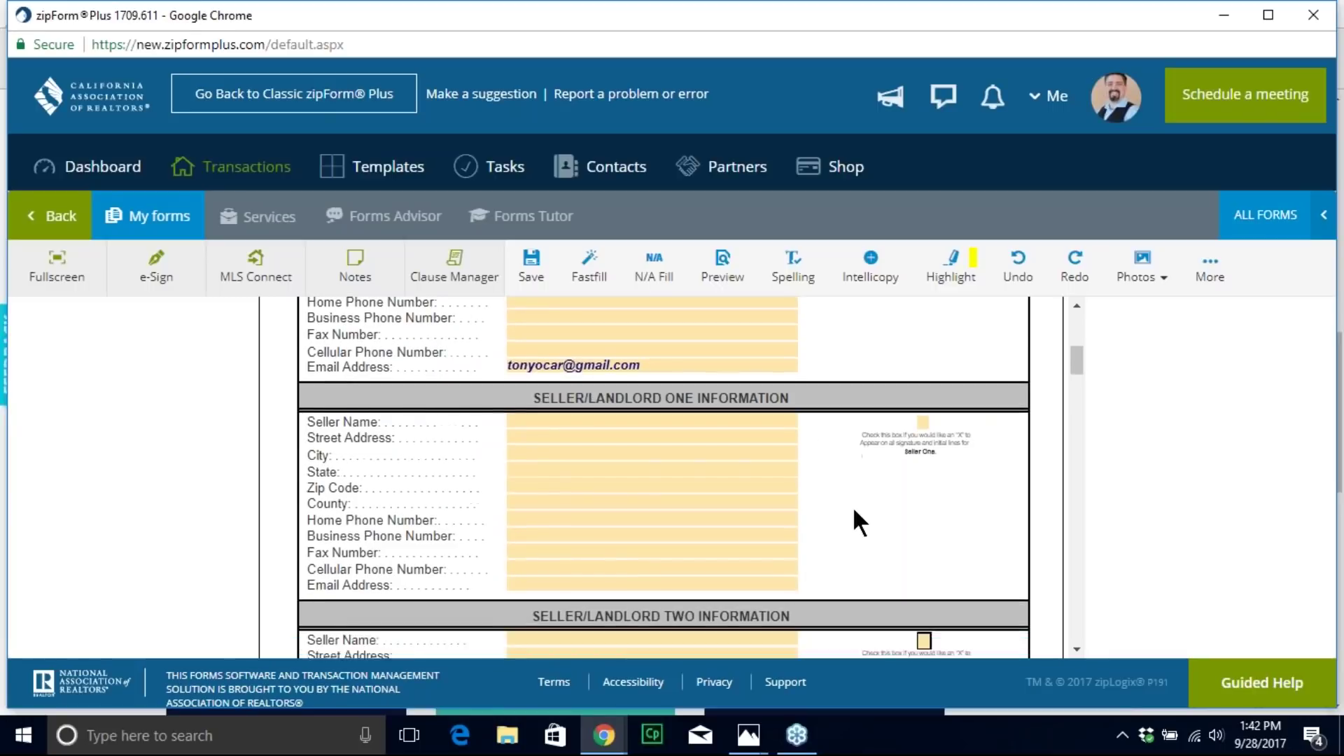
scroll(851, 505, "down", 4)
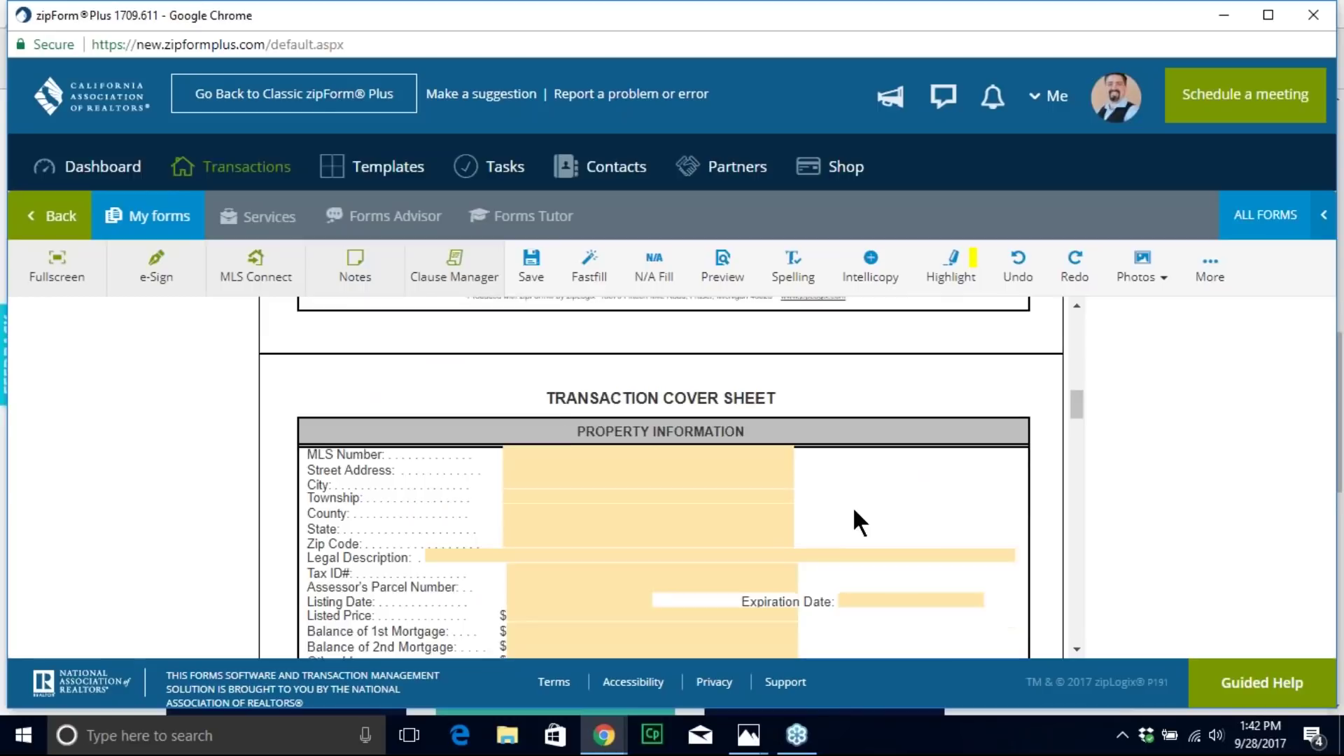
scroll(661, 477, "down", 10)
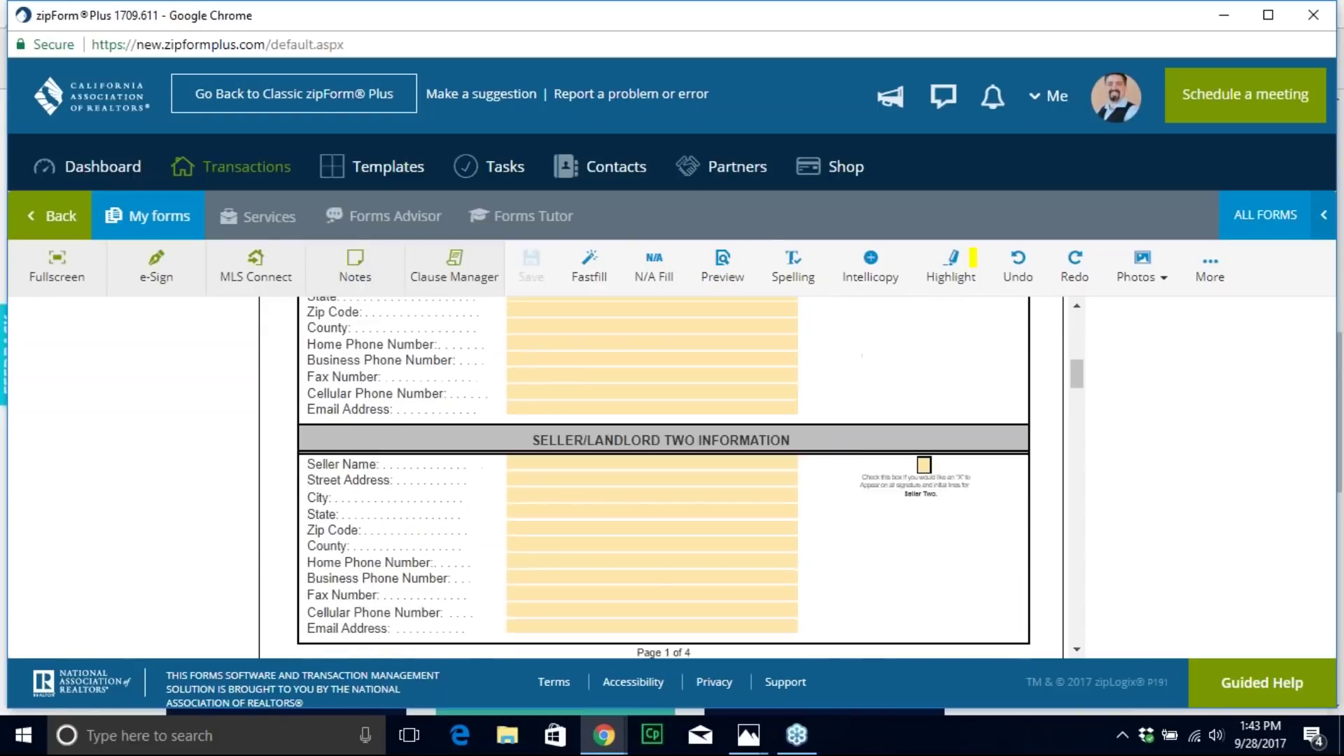
scroll(661, 477, "down", 1)
scroll(755, 484, "down", 1)
scroll(755, 485, "up", 1)
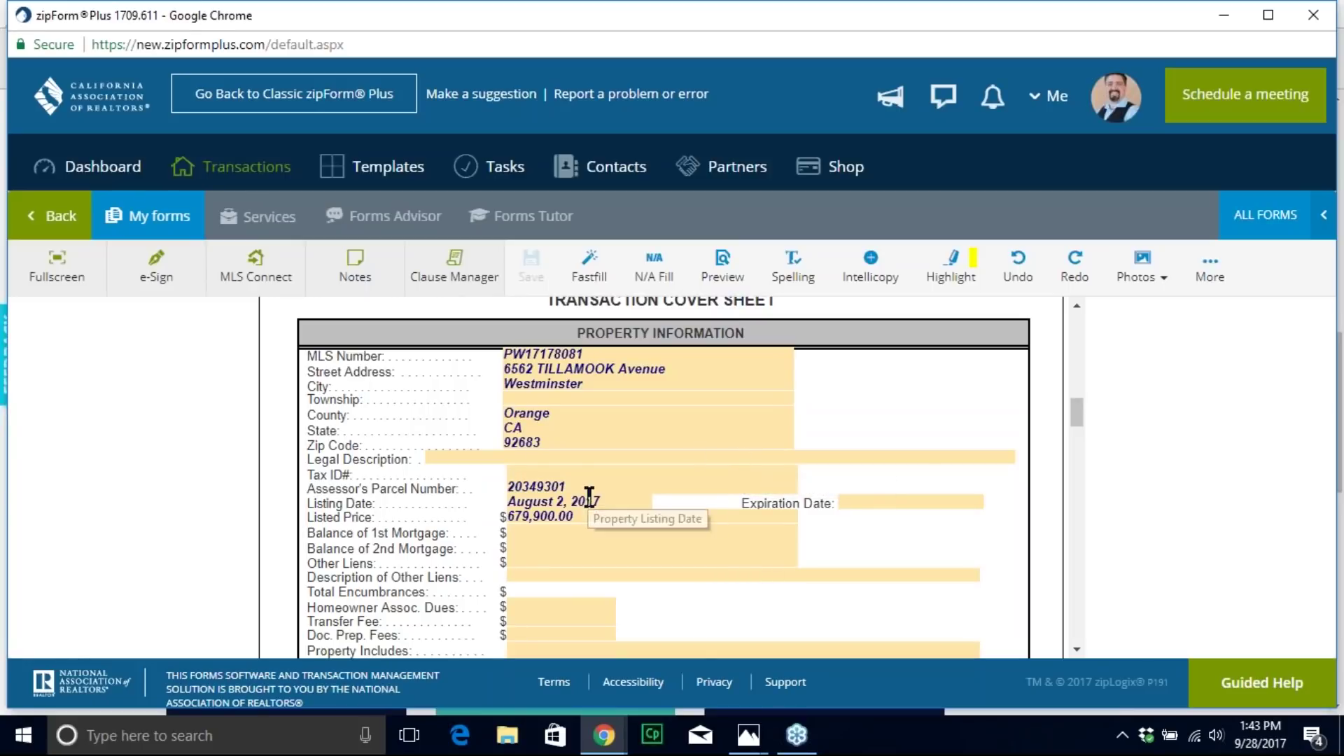
scroll(696, 501, "down", 3)
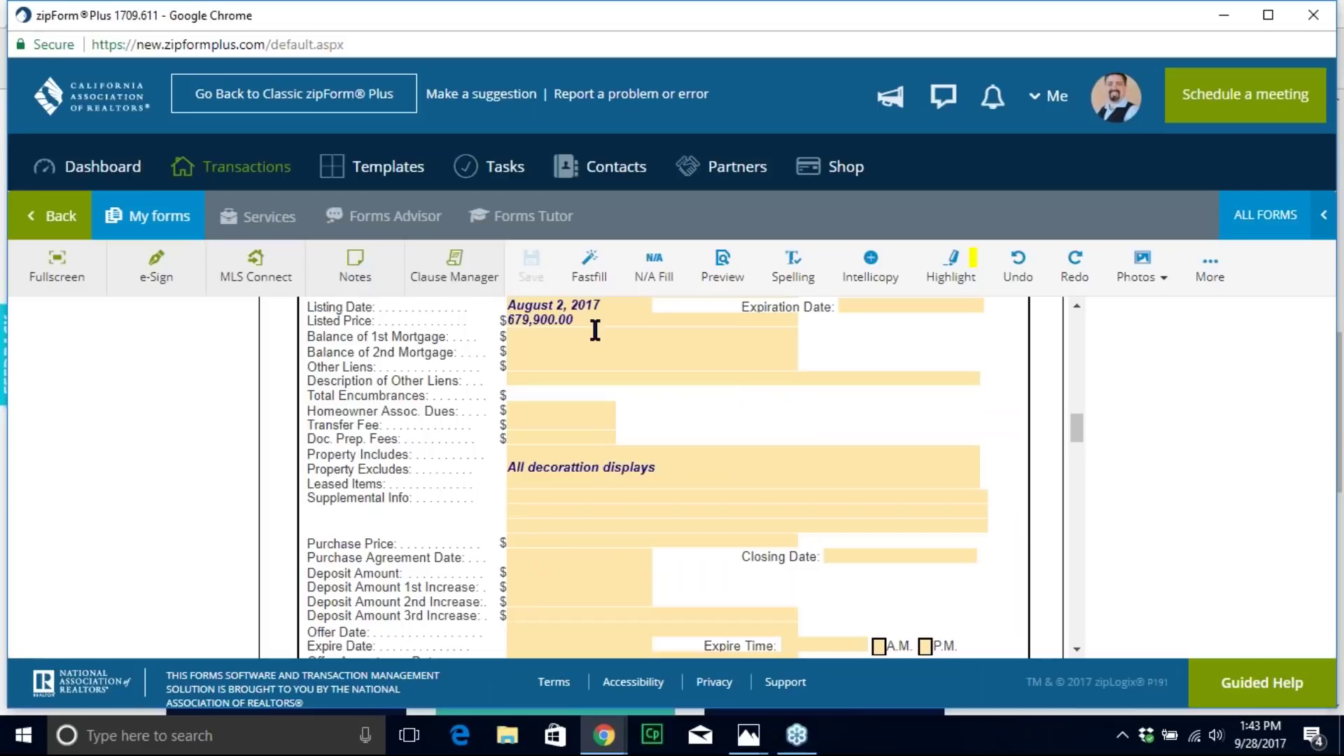
scroll(693, 560, "down", 2)
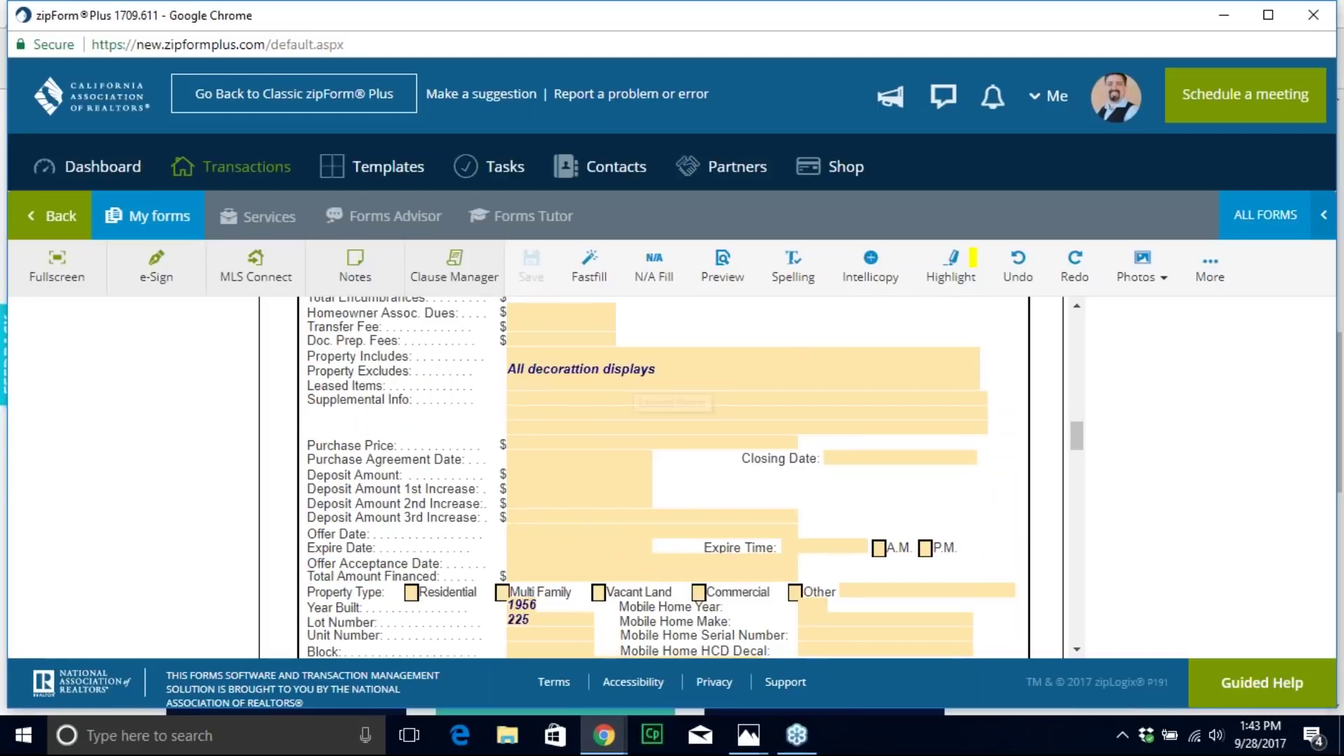
scroll(711, 481, "up", 2)
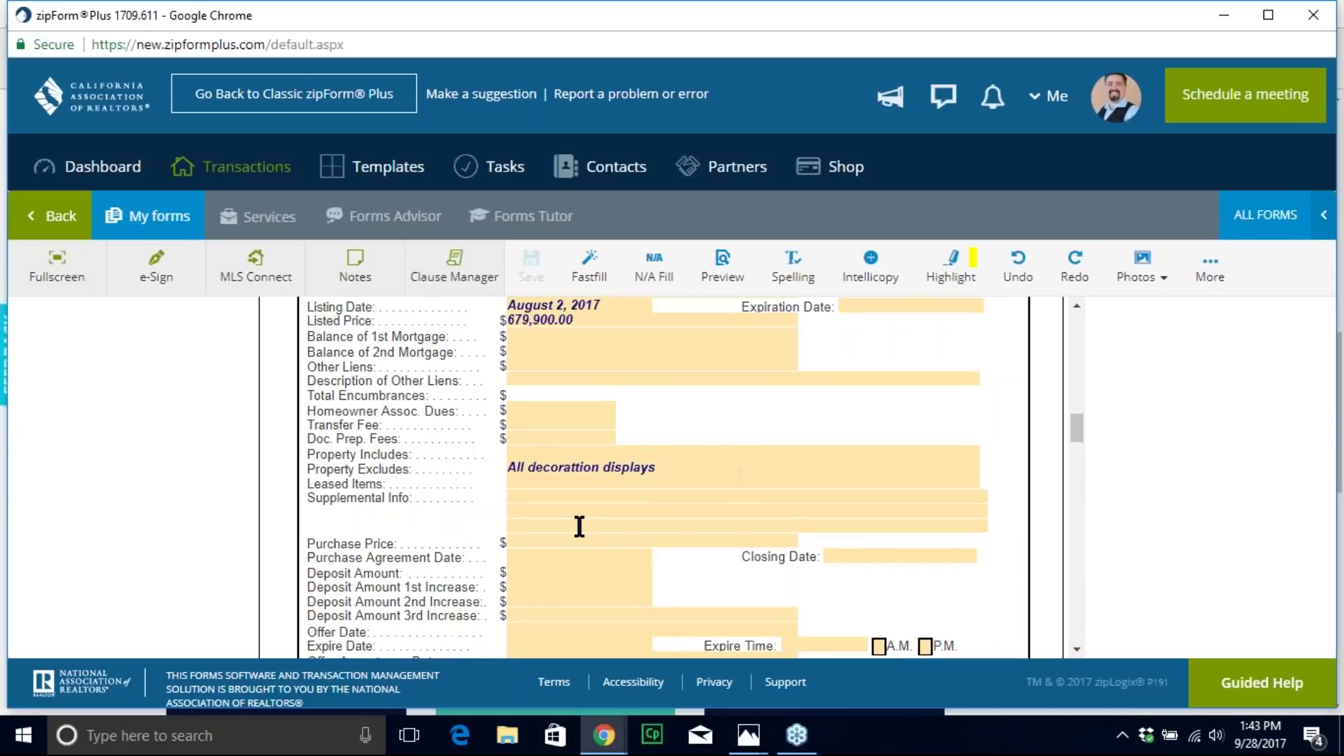
scroll(560, 497, "down", 2)
scroll(571, 455, "down", 4)
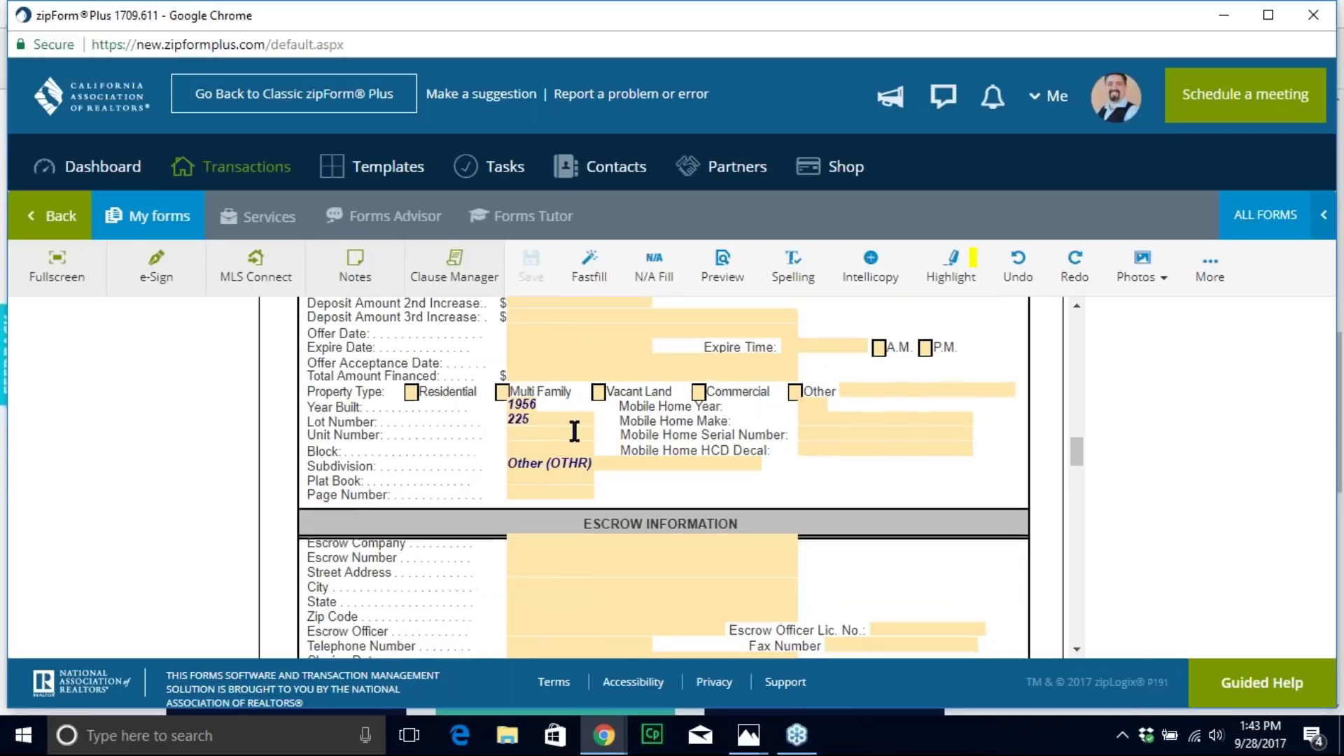
scroll(574, 430, "down", 10)
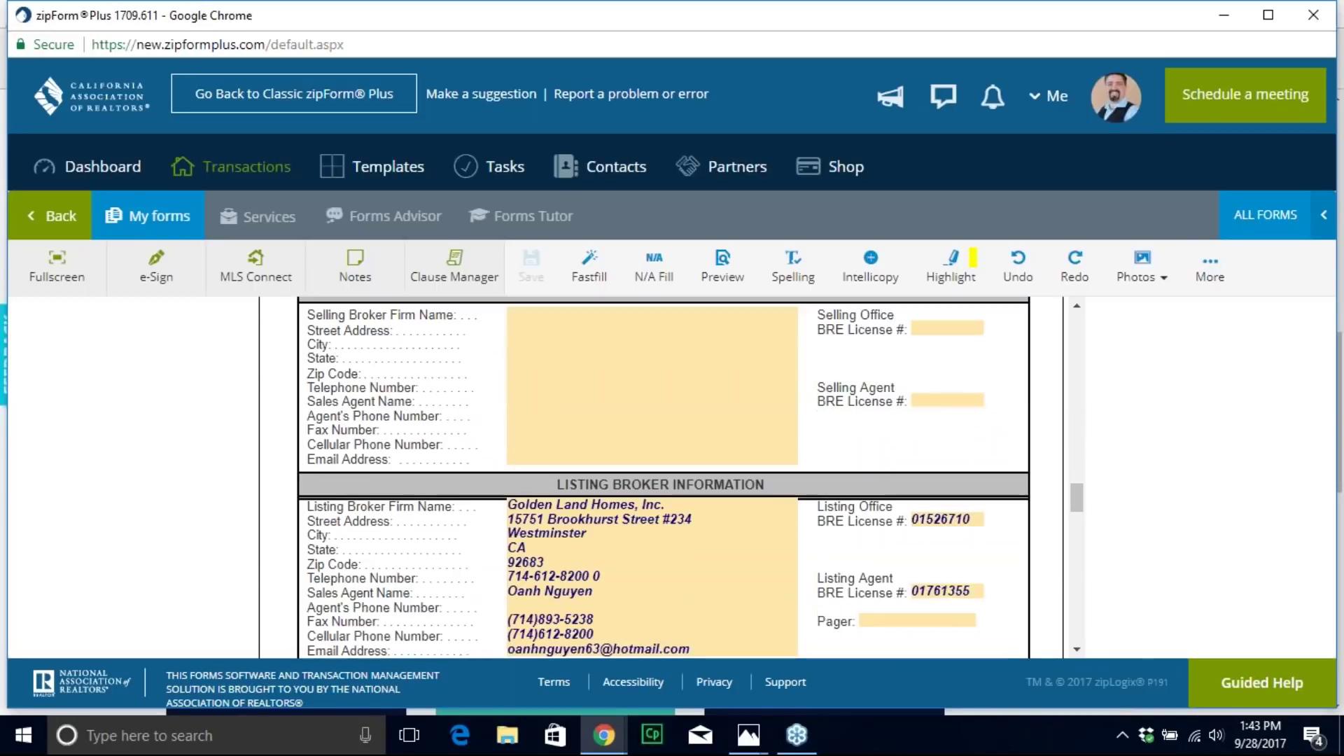
scroll(600, 417, "down", 2)
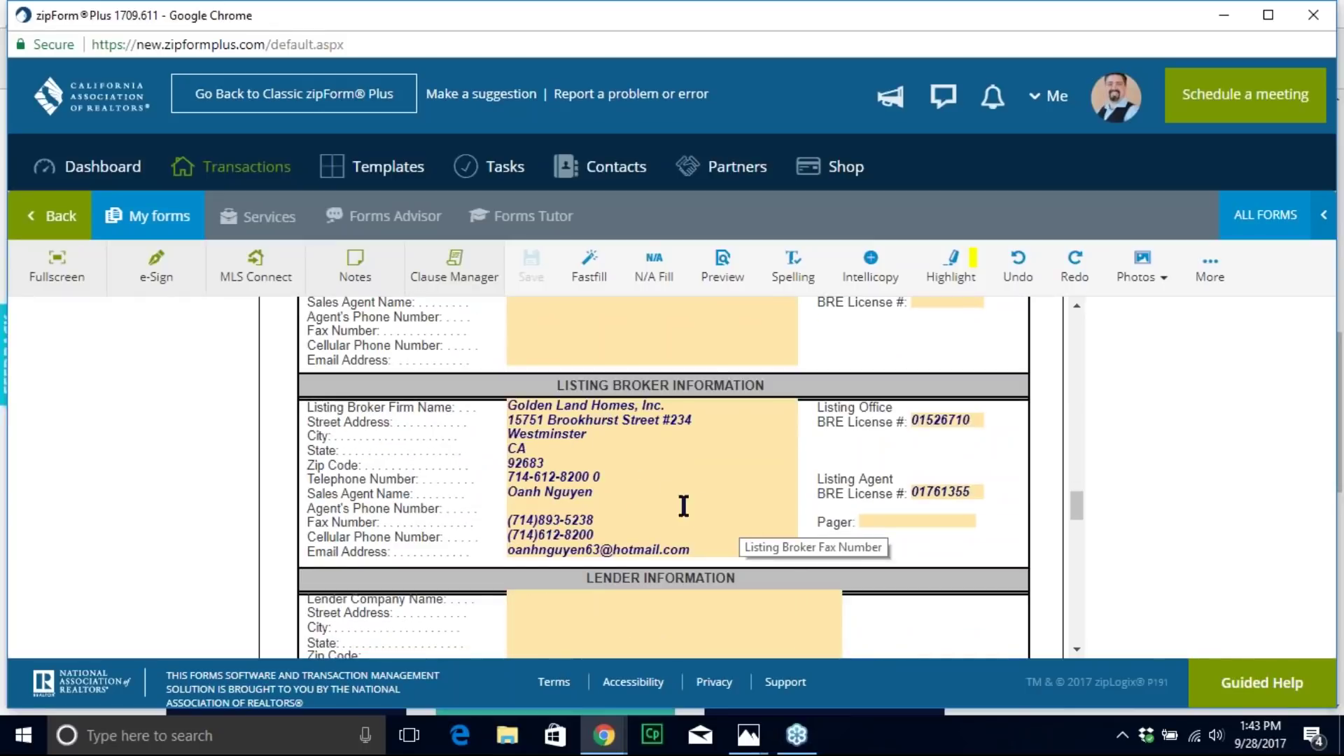
scroll(683, 505, "up", 8)
scroll(707, 518, "up", 15)
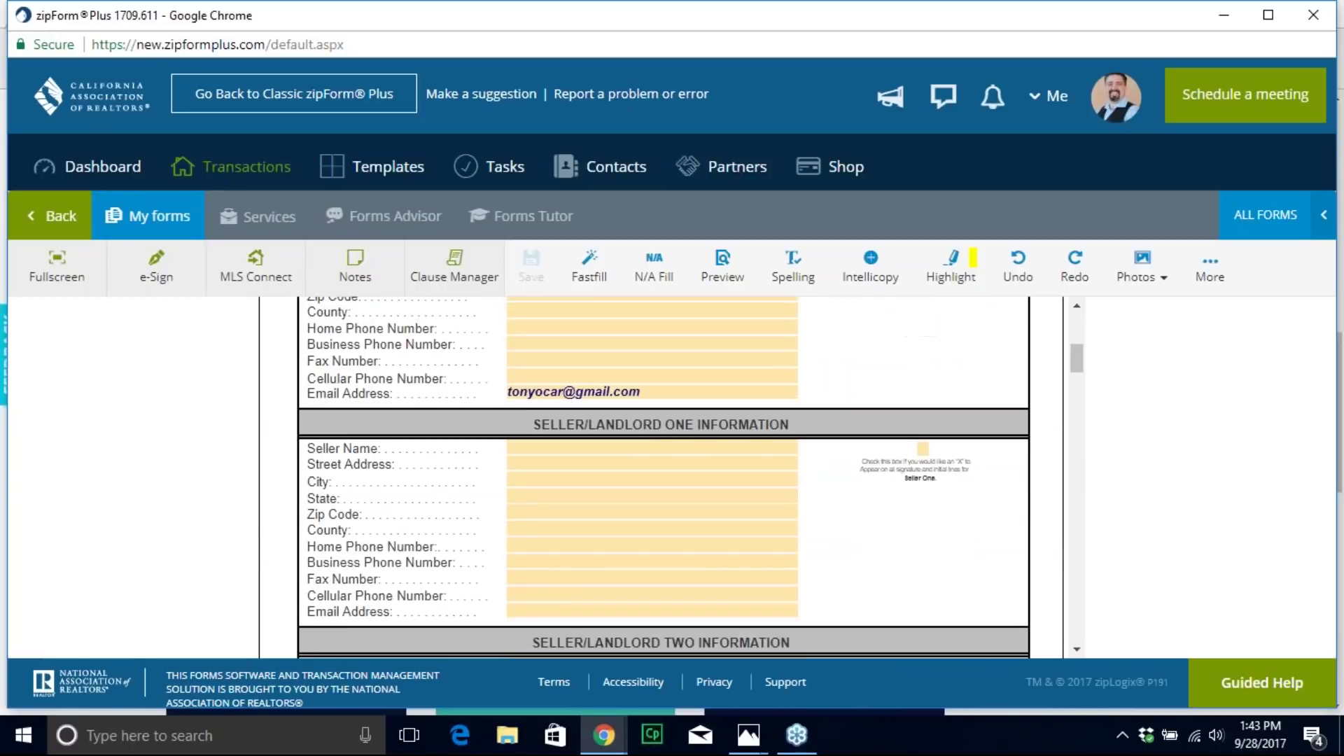
scroll(439, 441, "up", 5)
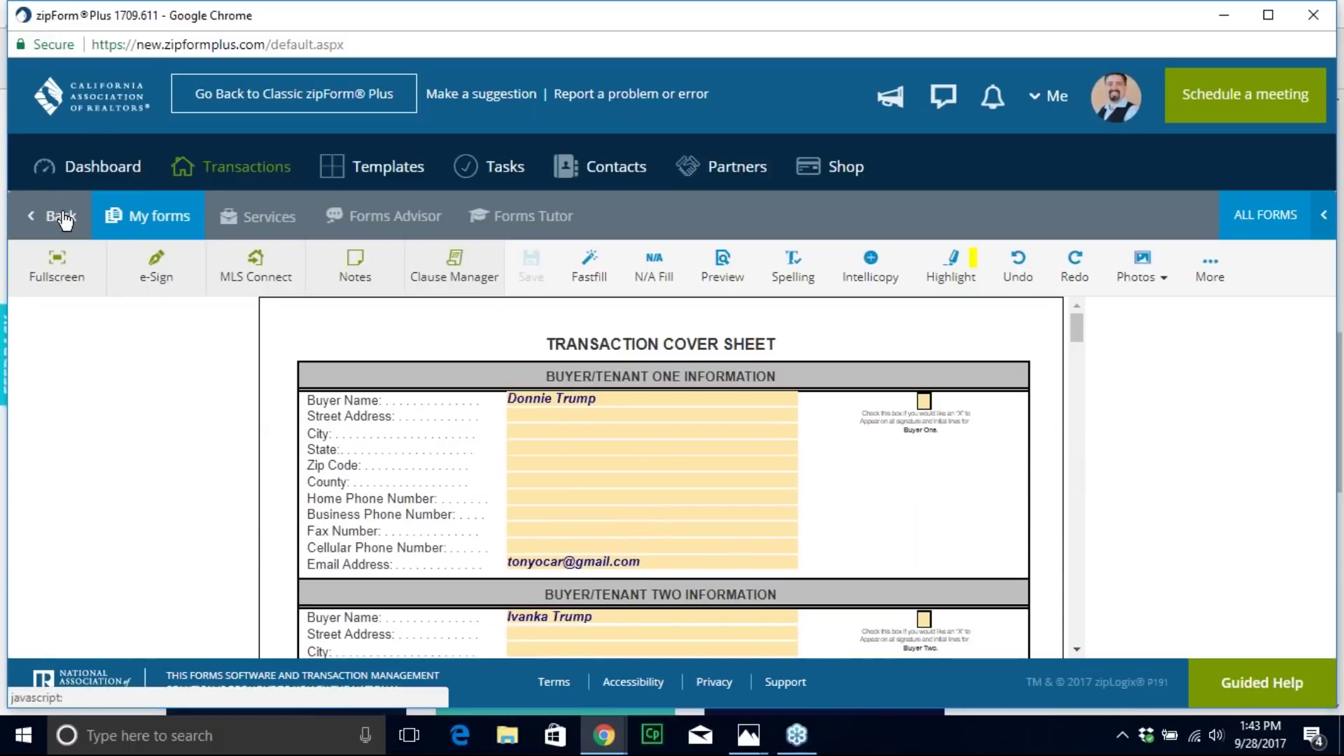
Step: Return to the Test today transaction's forms list showing its three documents
left_click(62, 219)
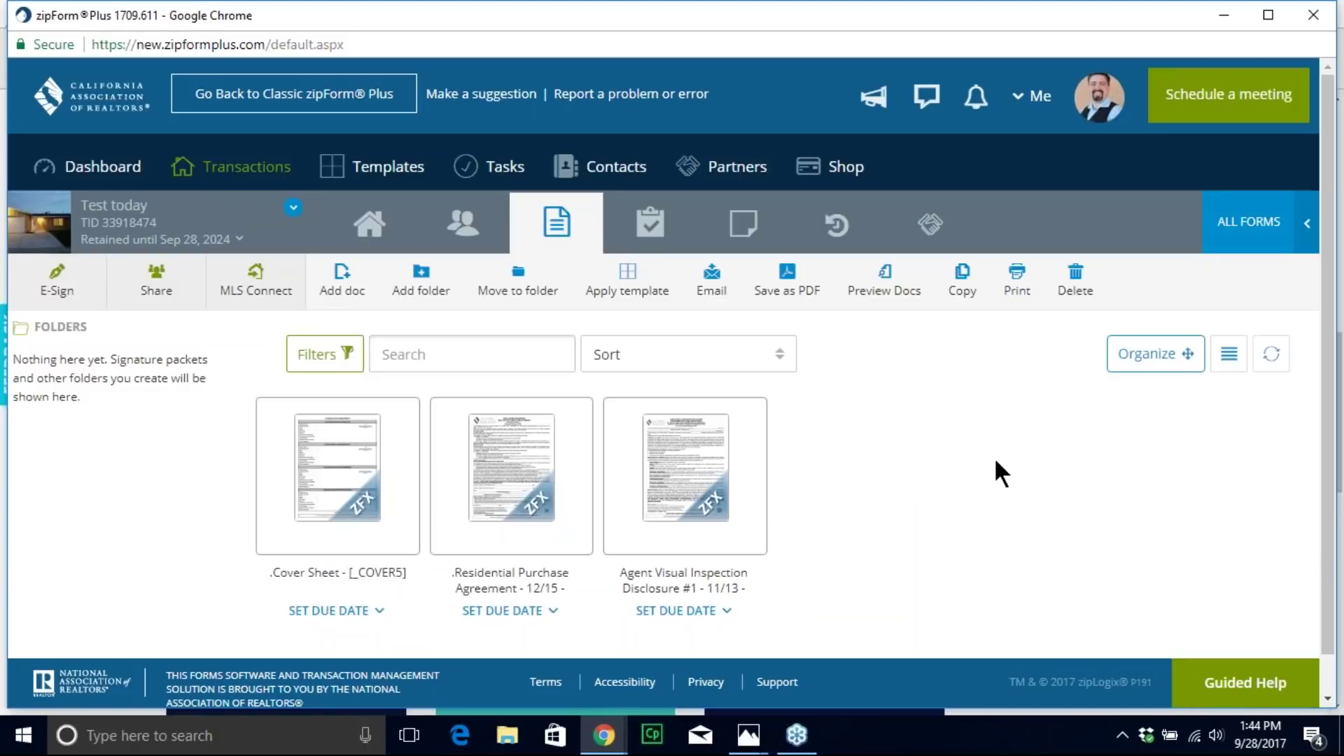
mouse_move(508, 521)
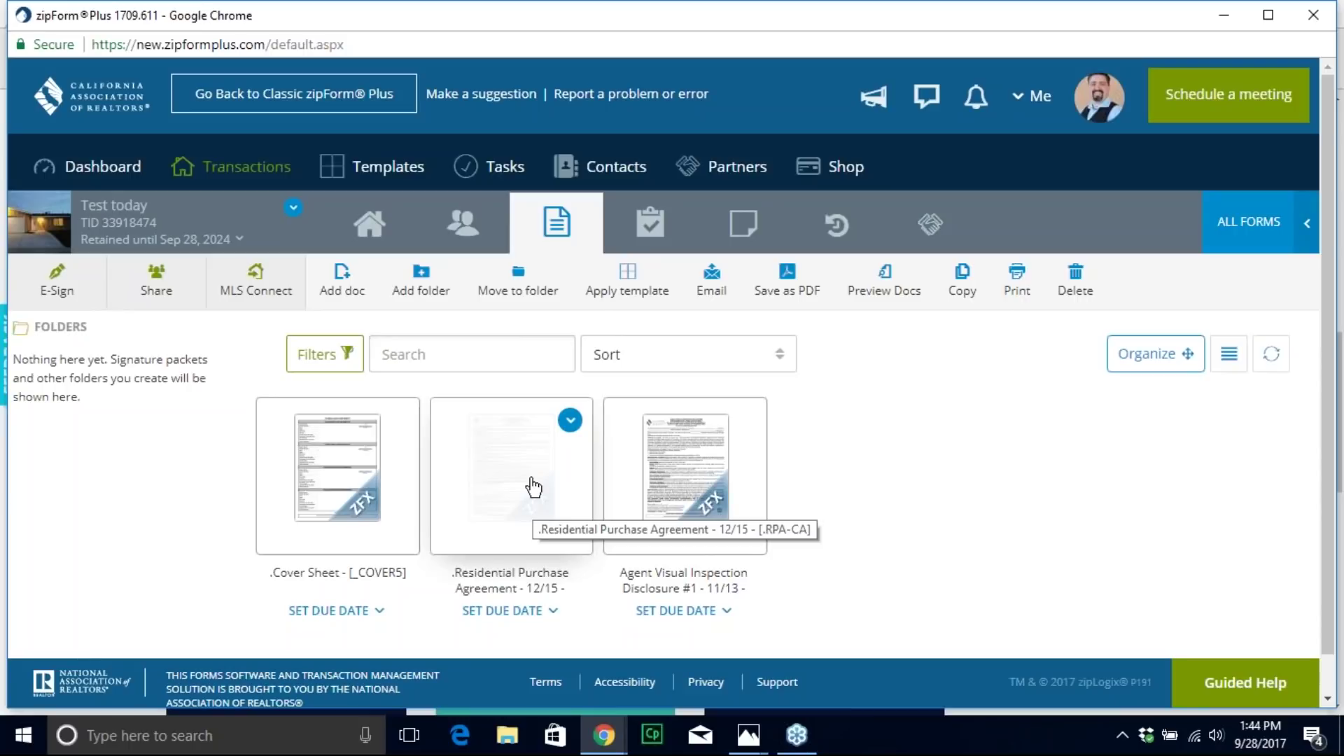
left_click(342, 281)
Step: Upload the ListingAgreement Form B PDF into the transaction's documents
left_click(531, 216)
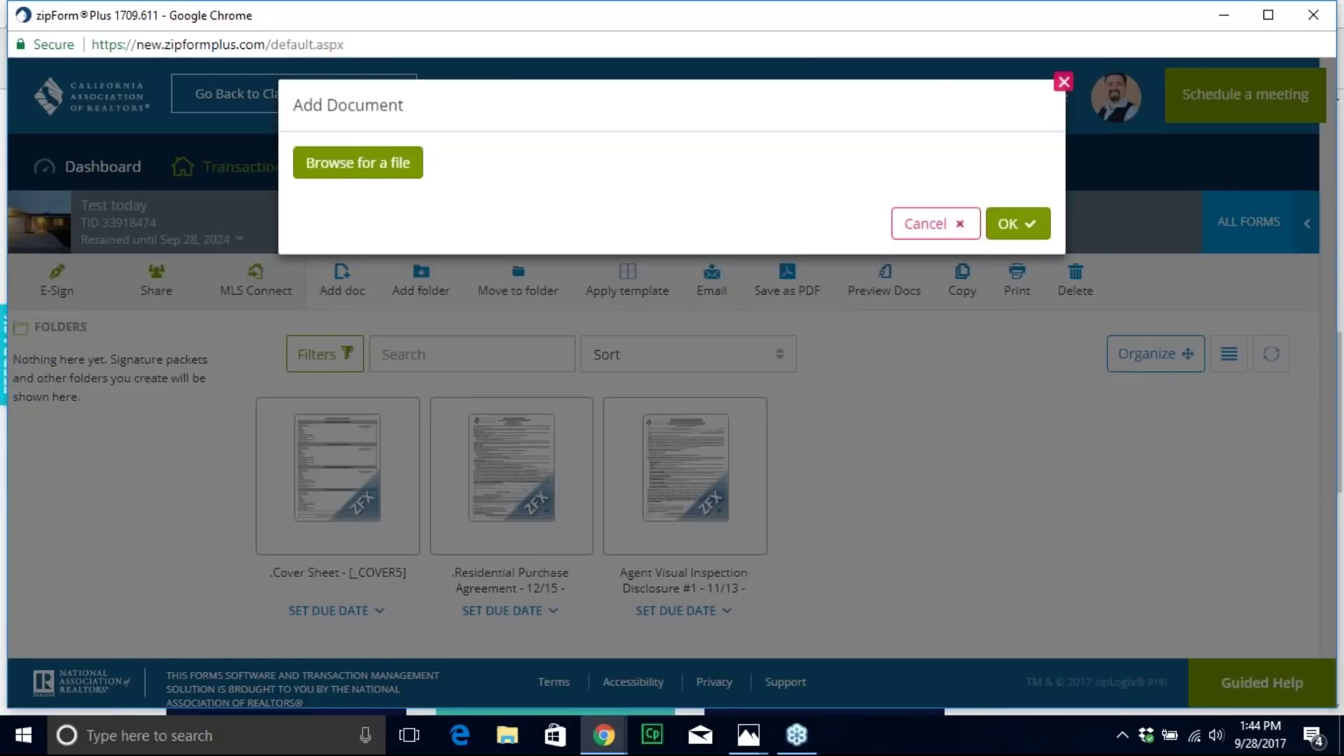
left_click(357, 162)
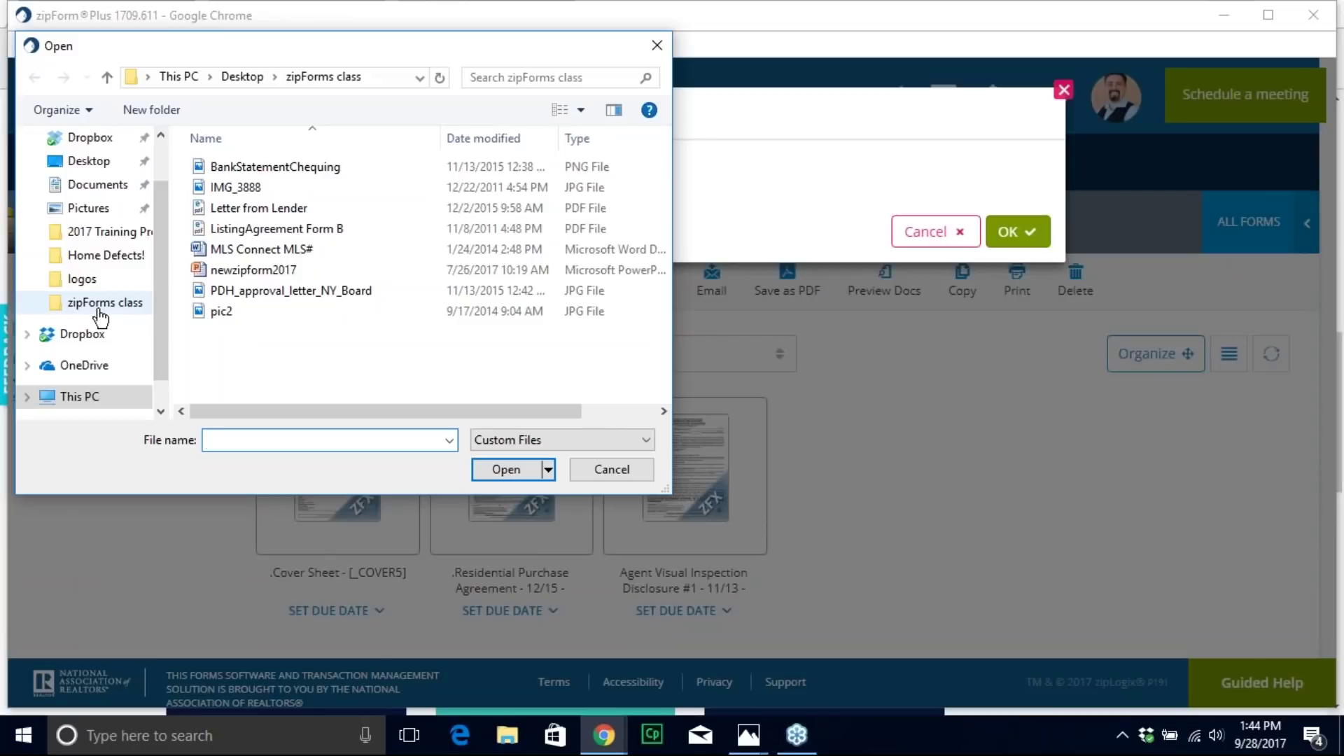
double_click(261, 227)
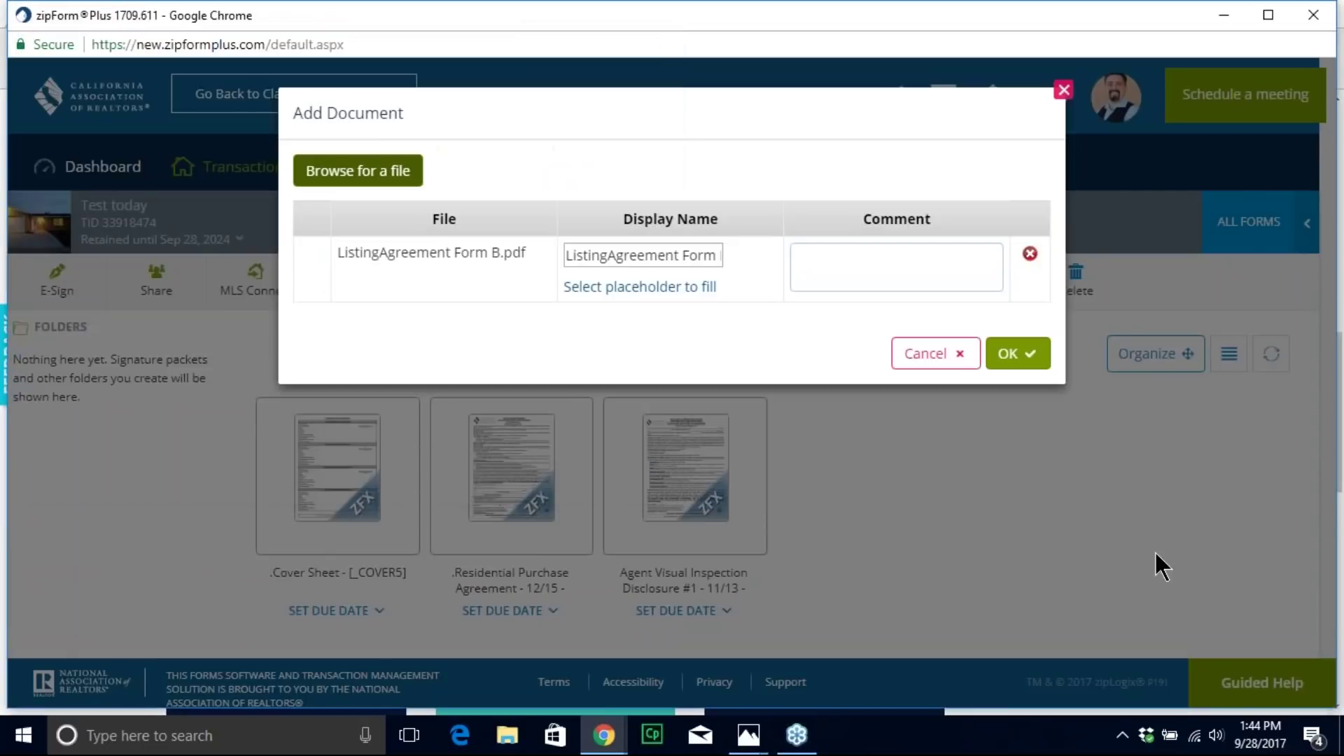
left_click(1014, 353)
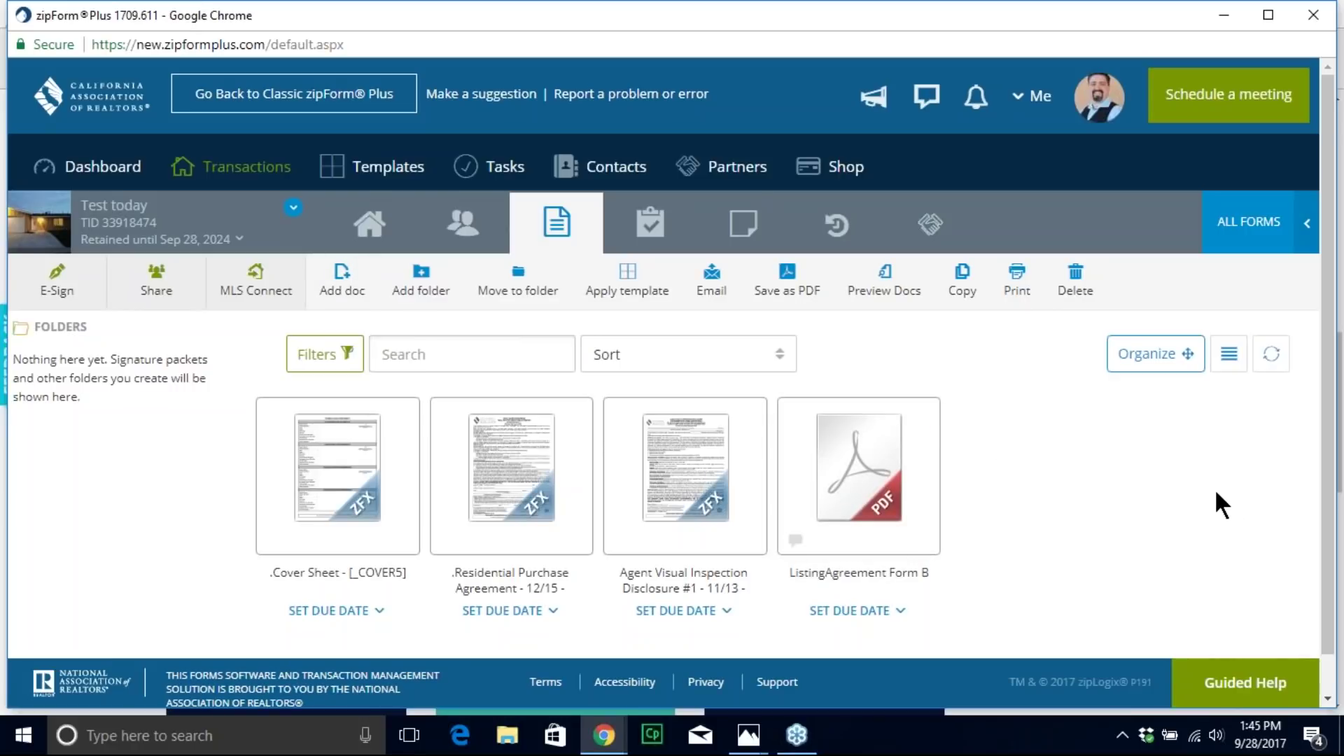
left_click(422, 278)
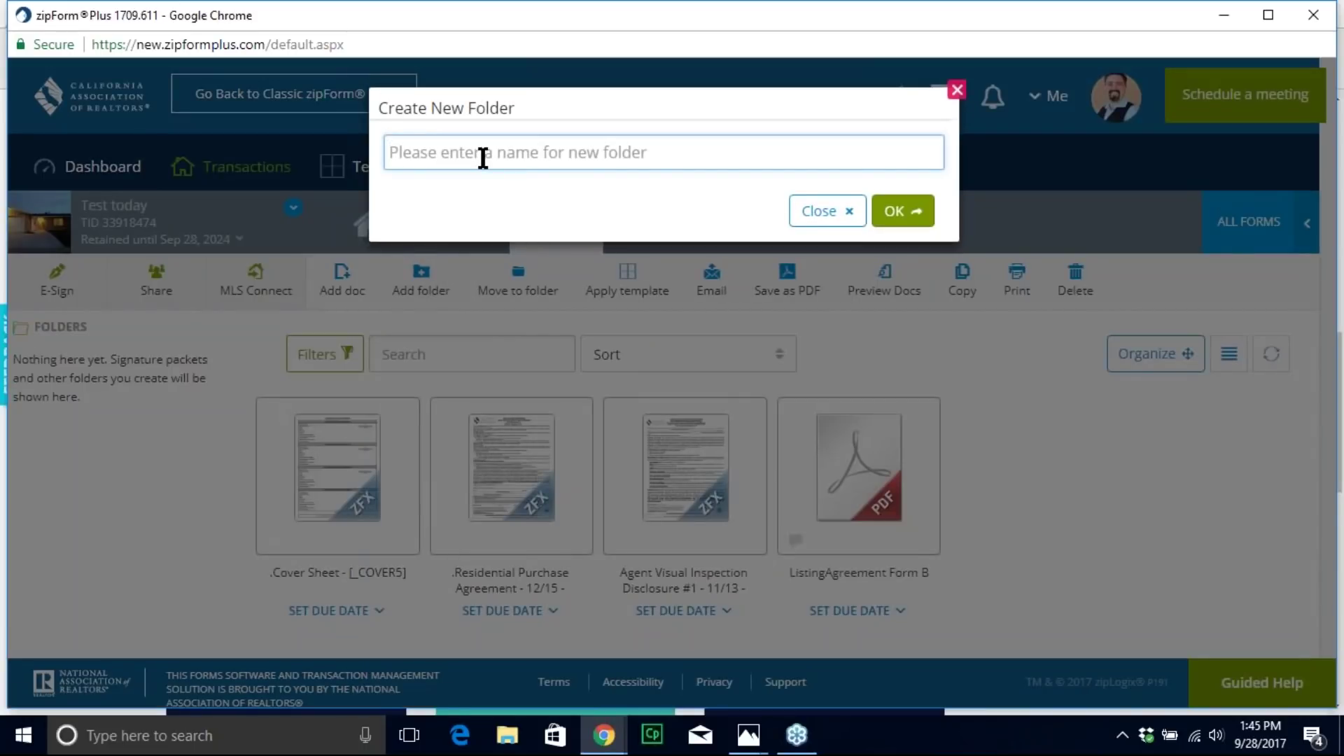
Step: Create a 'client stuff' folder and move the ListingAgreement Form B PDF into it
type("cl")
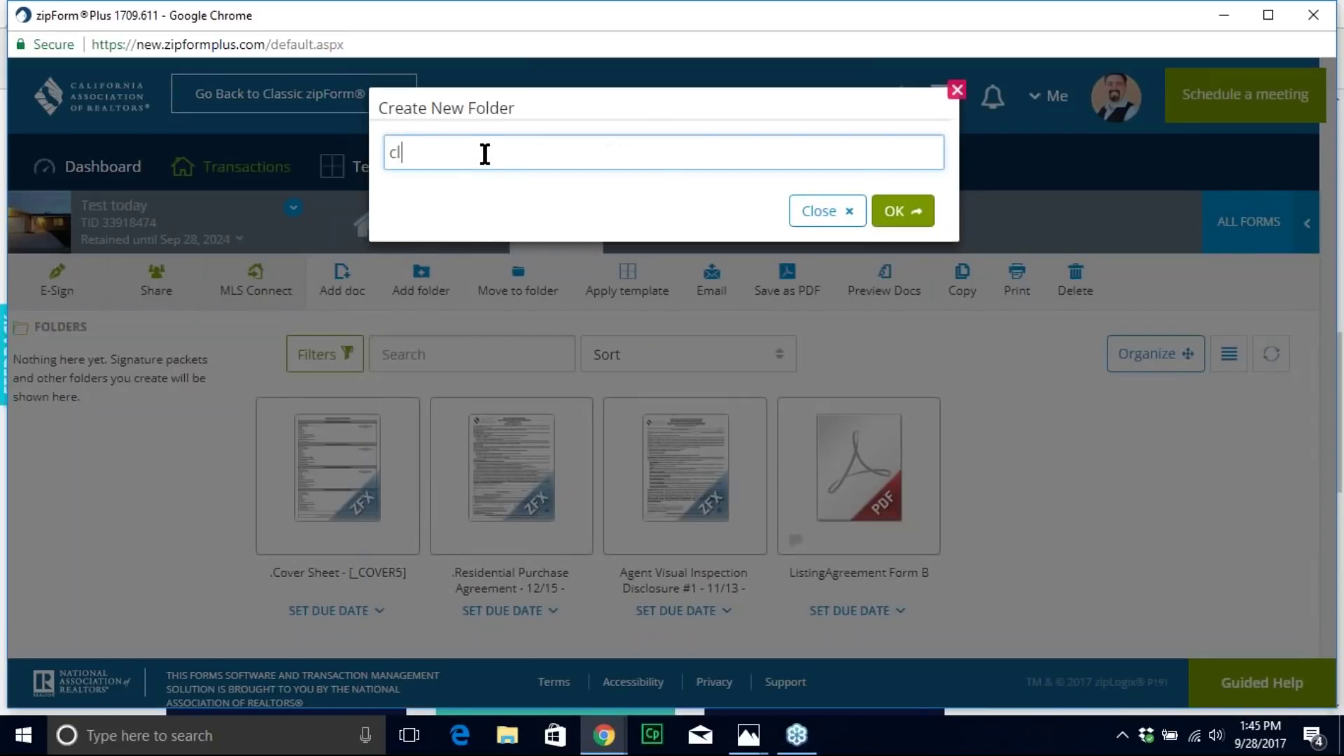
type("ent")
type("stuff")
left_click(903, 212)
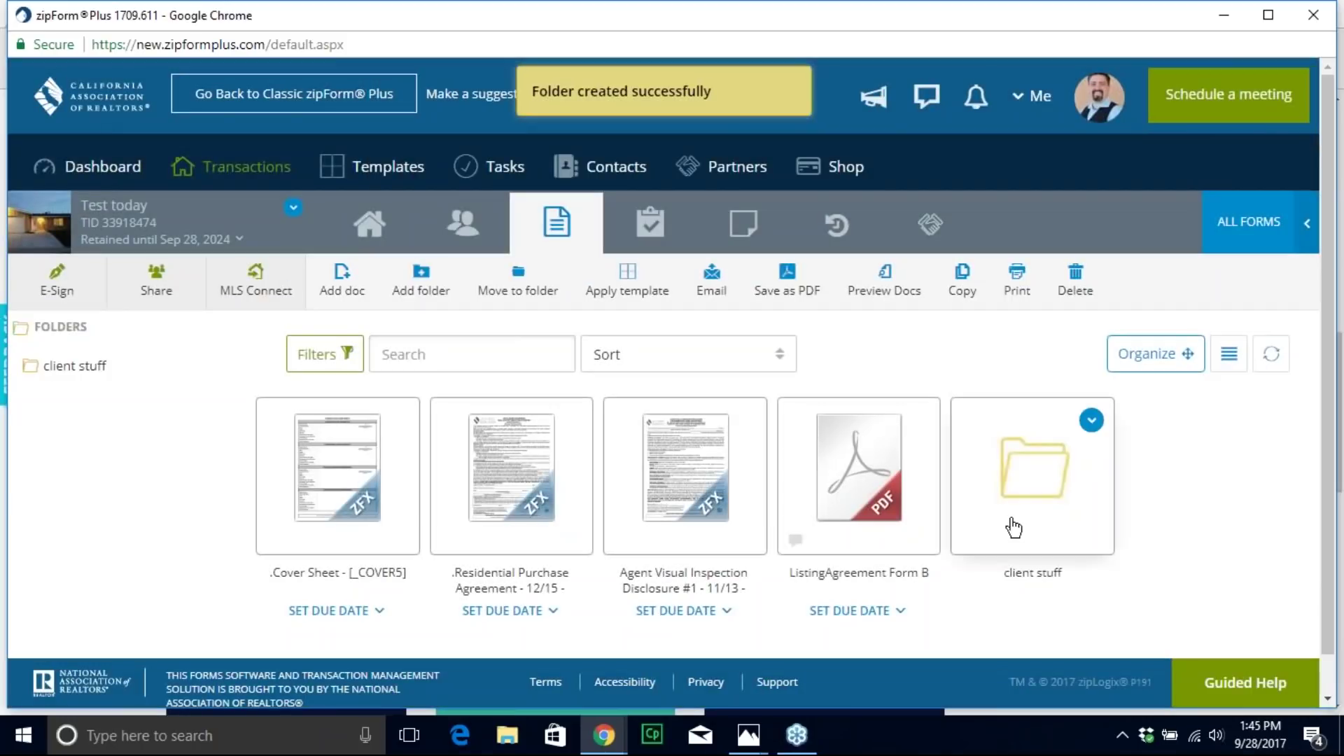
left_click_drag(865, 475, 1023, 463)
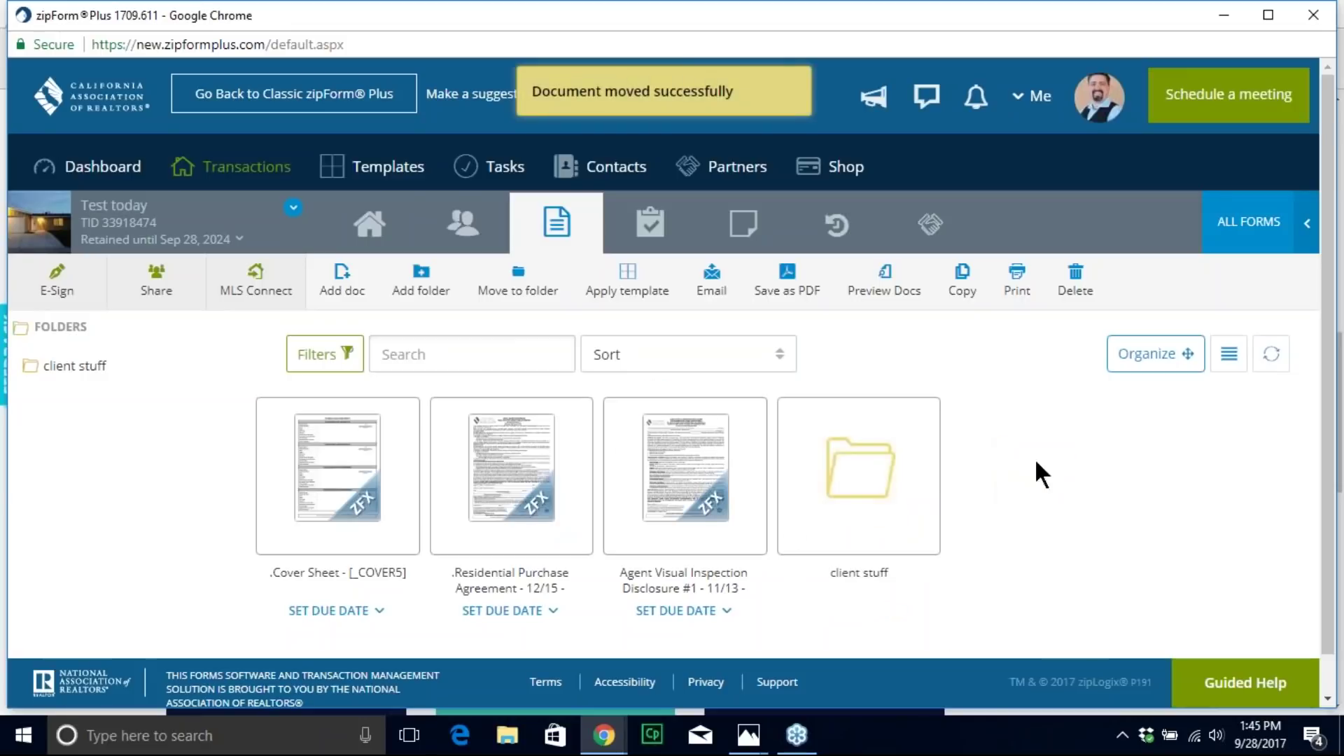
double_click(913, 420)
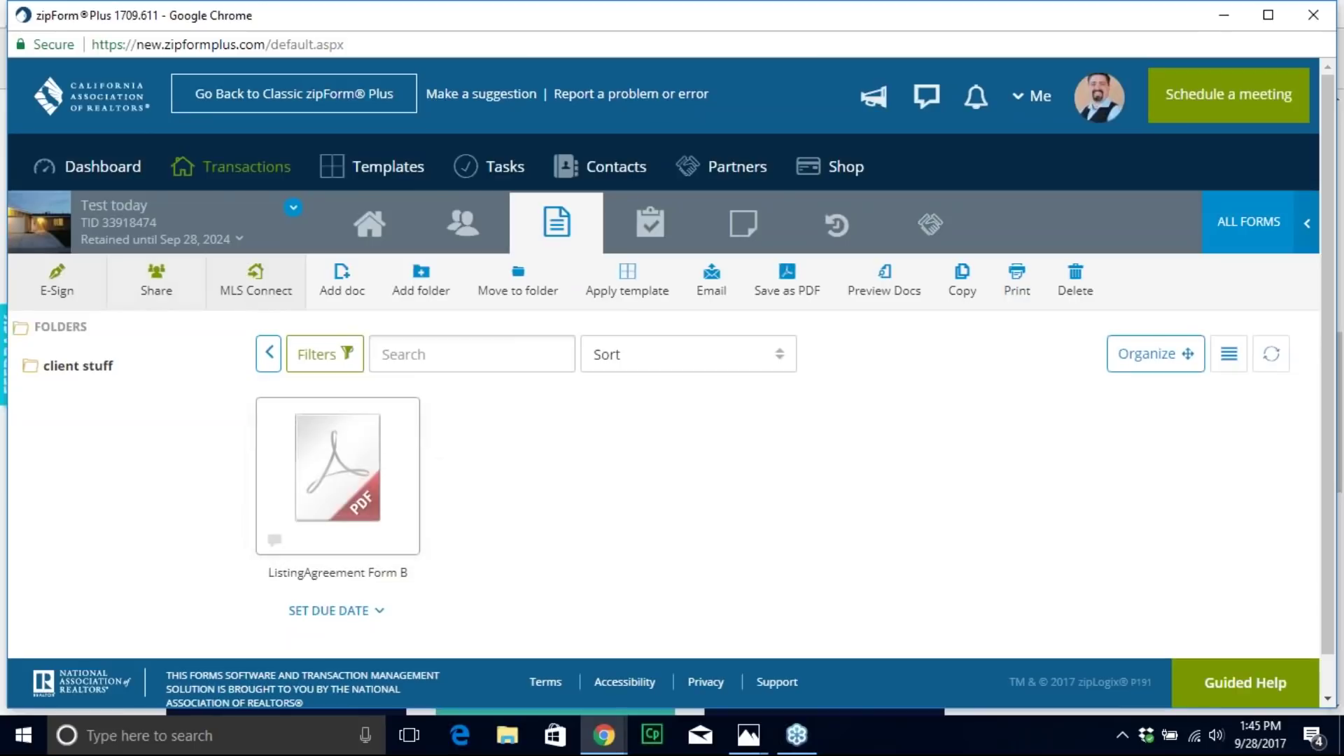
left_click(269, 352)
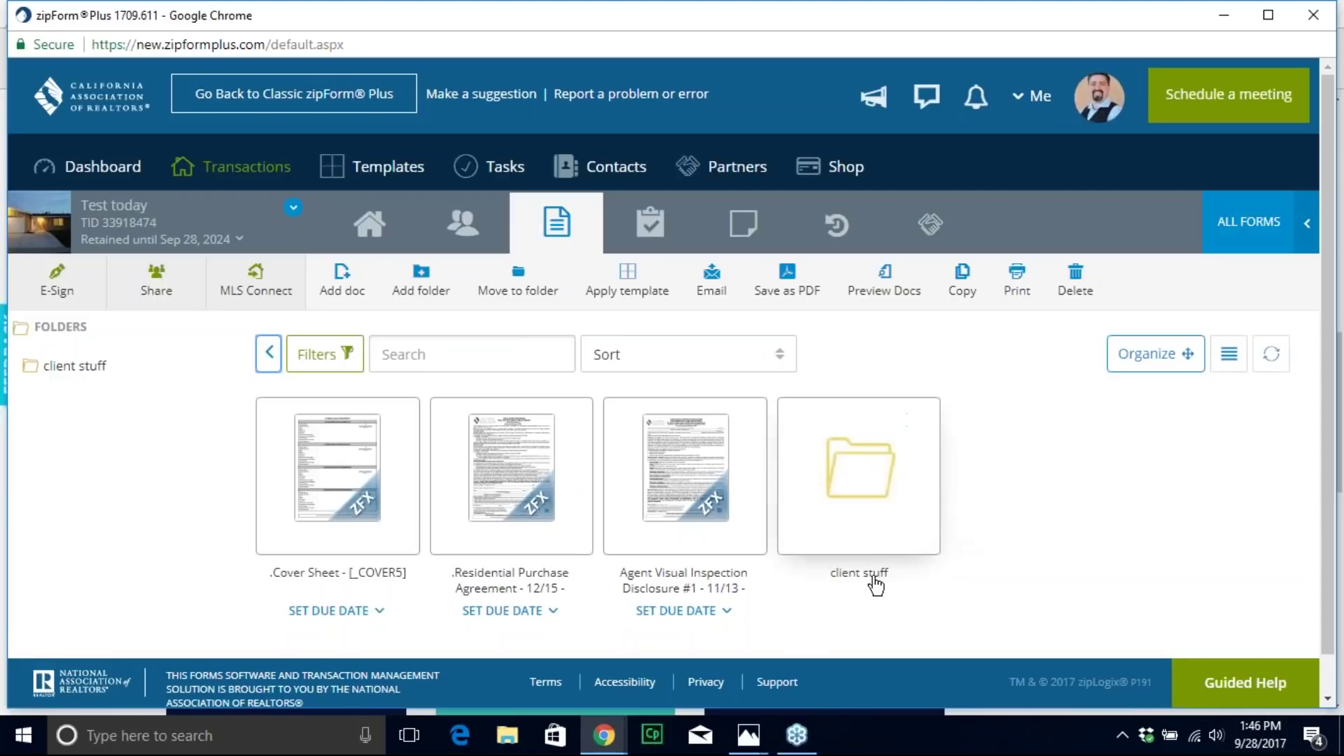
left_click(488, 473)
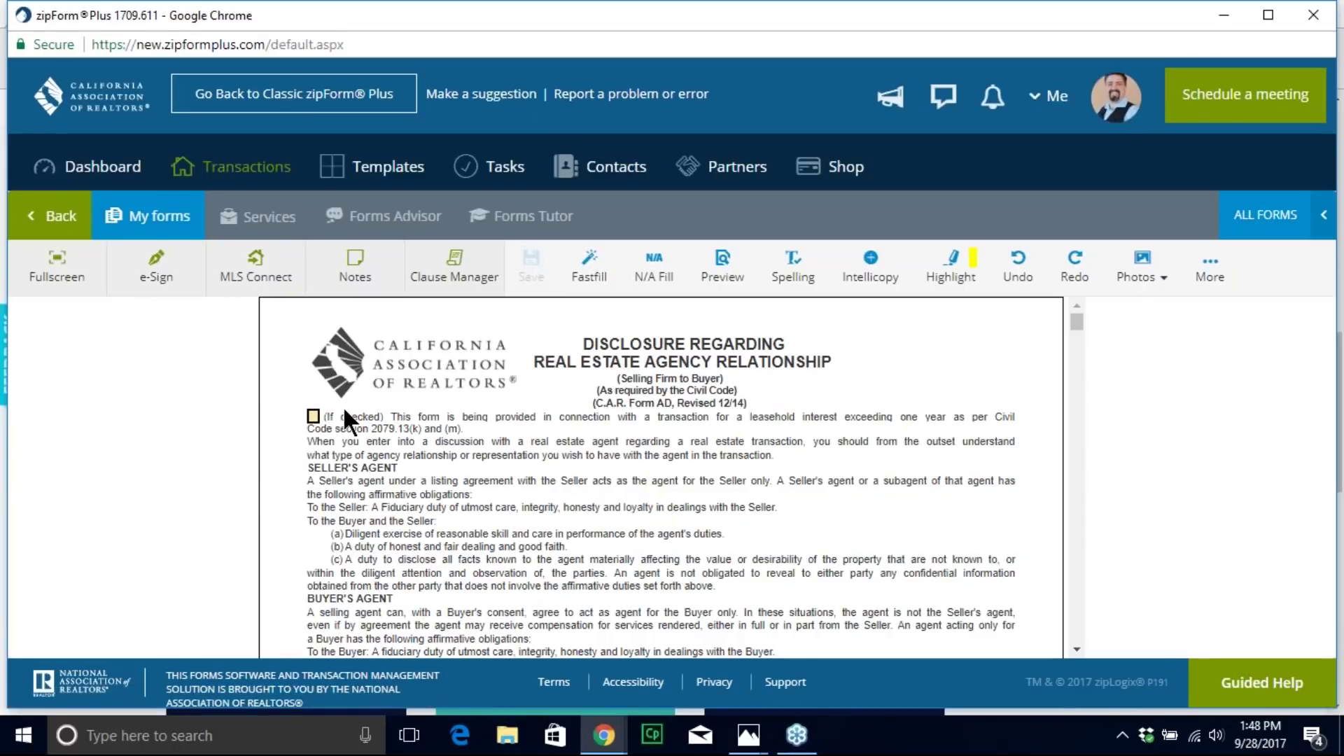
Step: Tick the first agency disclosure checkbox, save the form, then clear the checkbox again
left_click(313, 415)
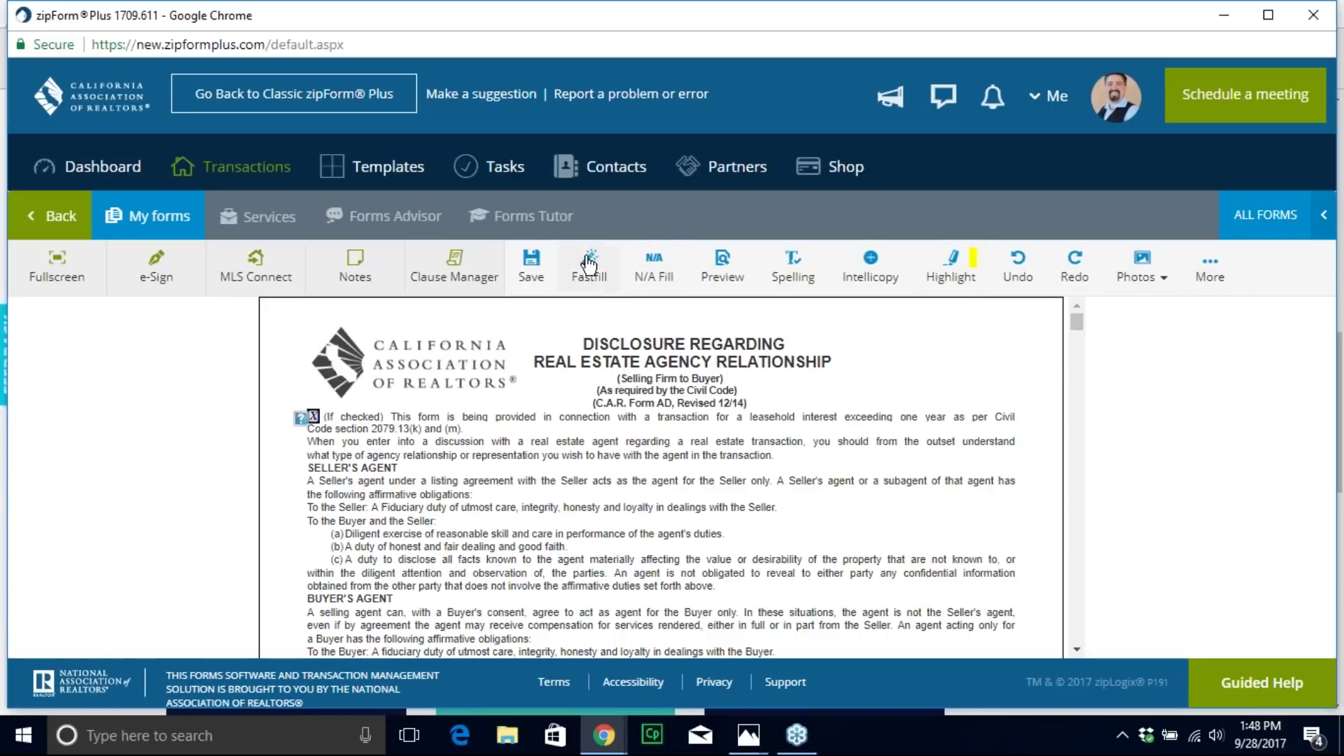
left_click(532, 272)
left_click(532, 269)
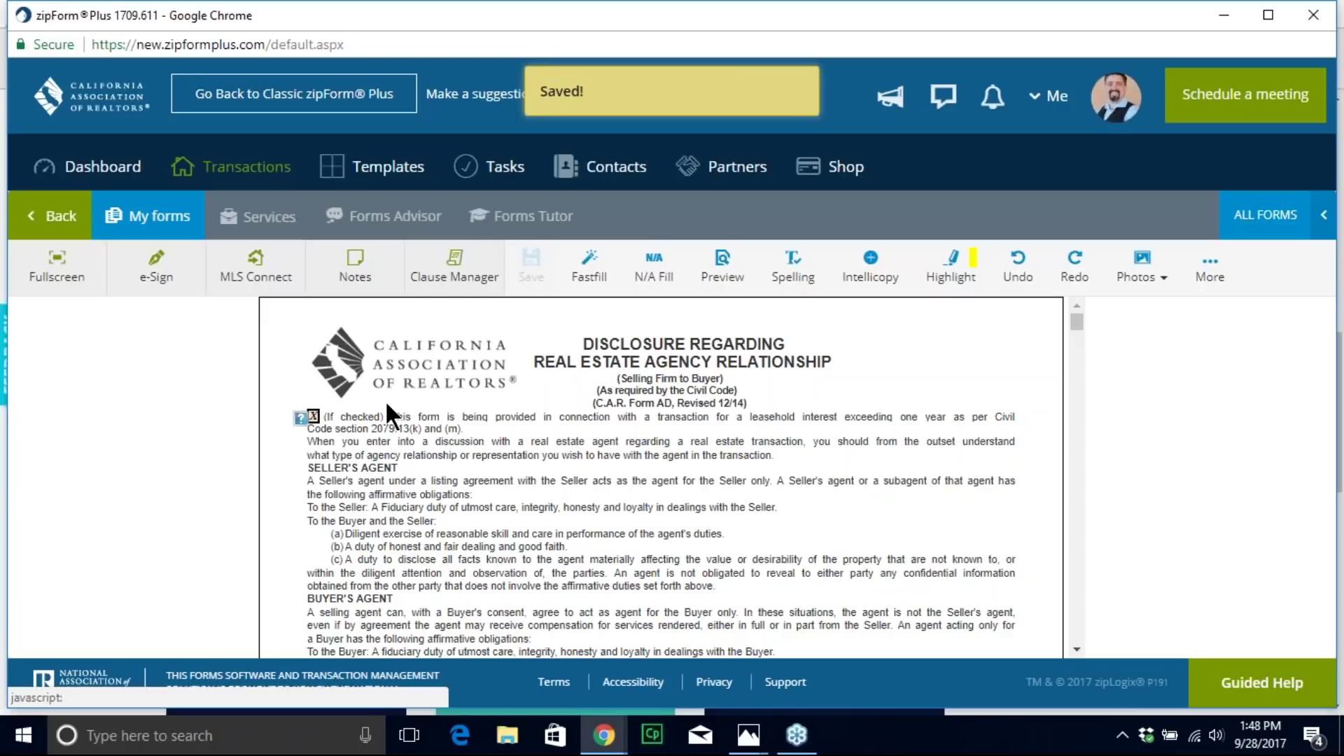
left_click(313, 417)
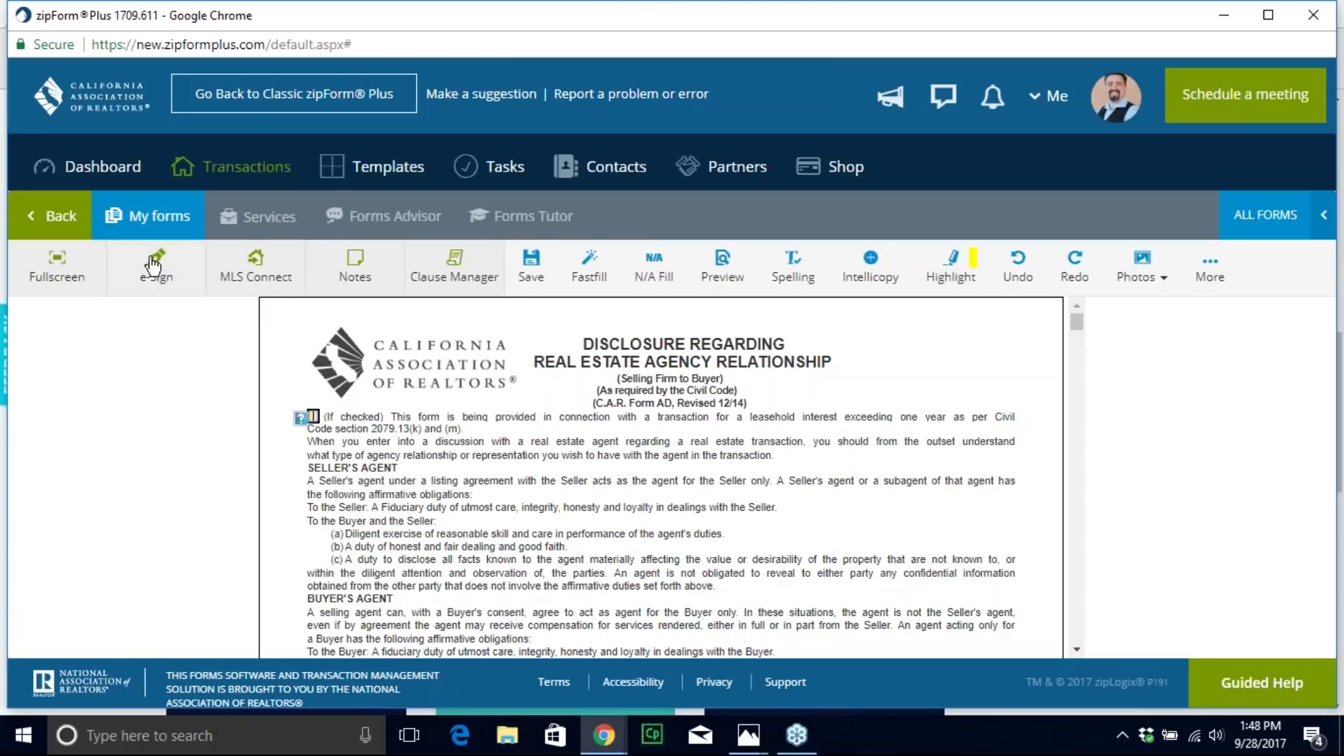
left_click(147, 215)
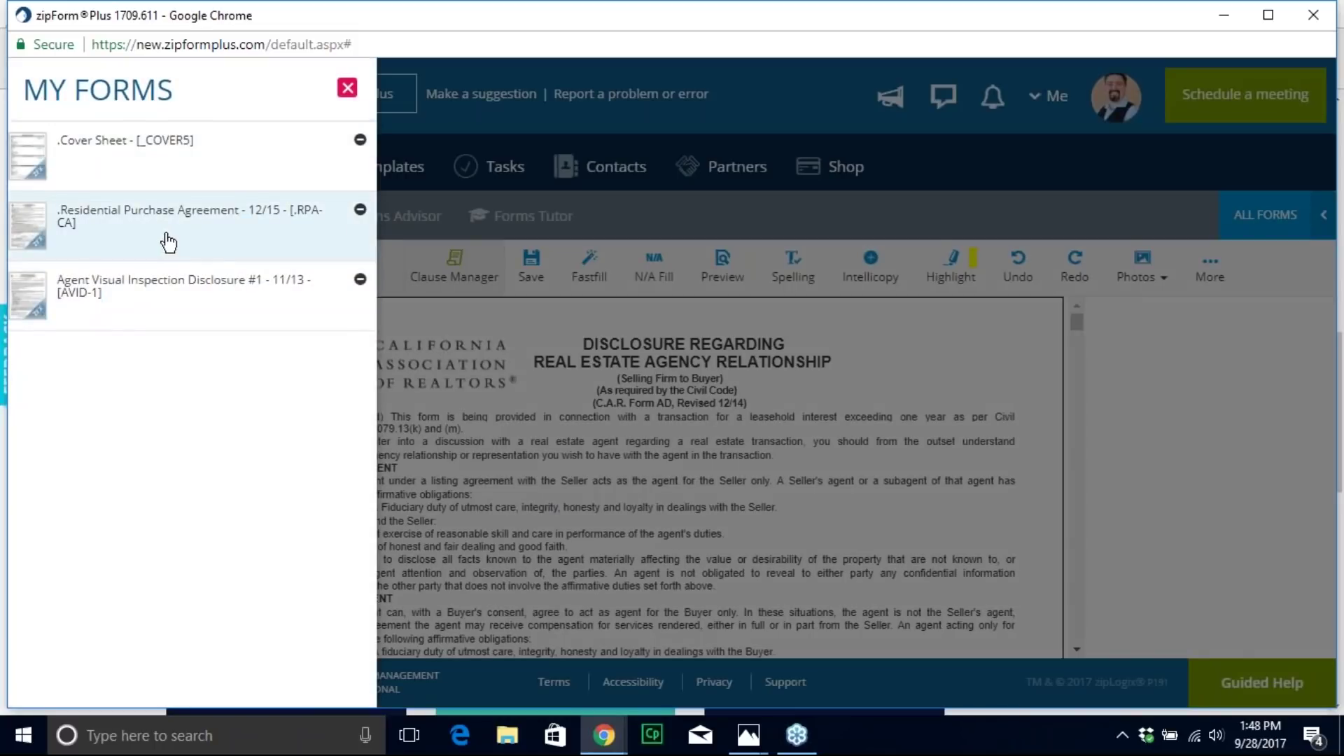
left_click(180, 300)
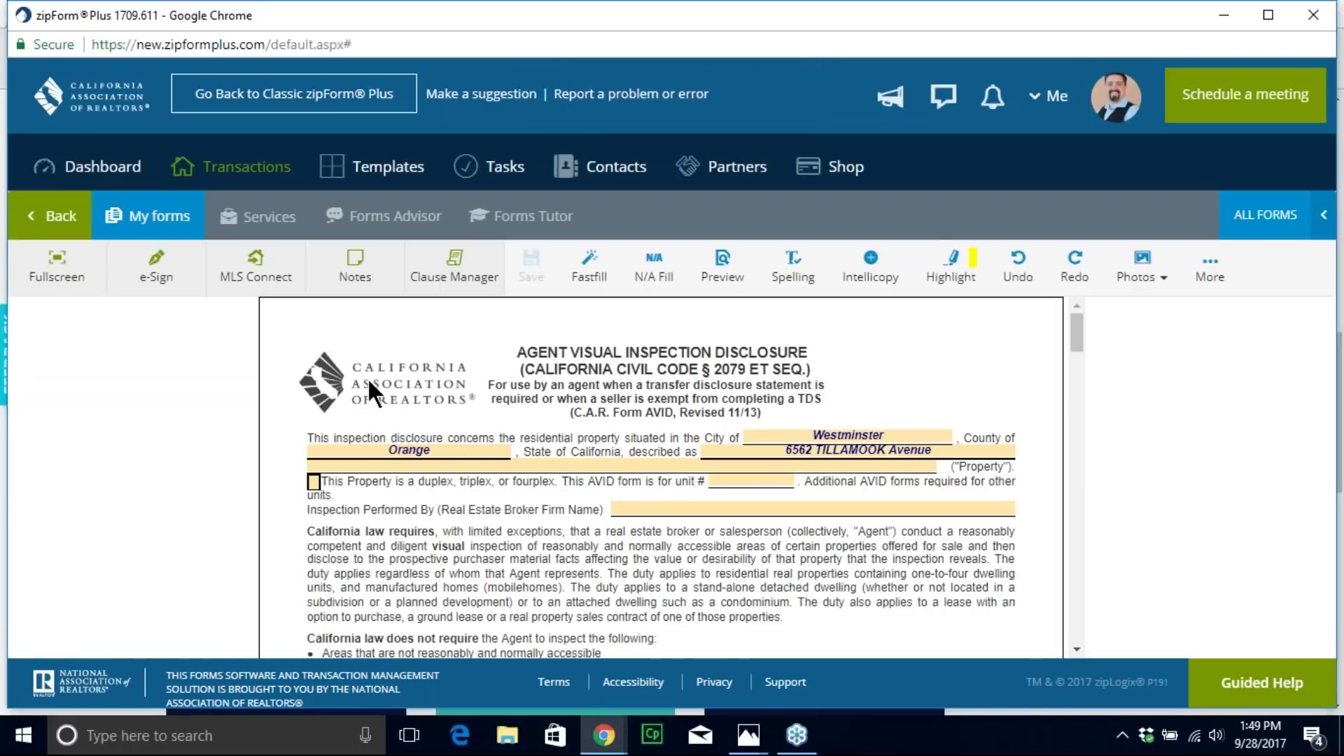
left_click(147, 219)
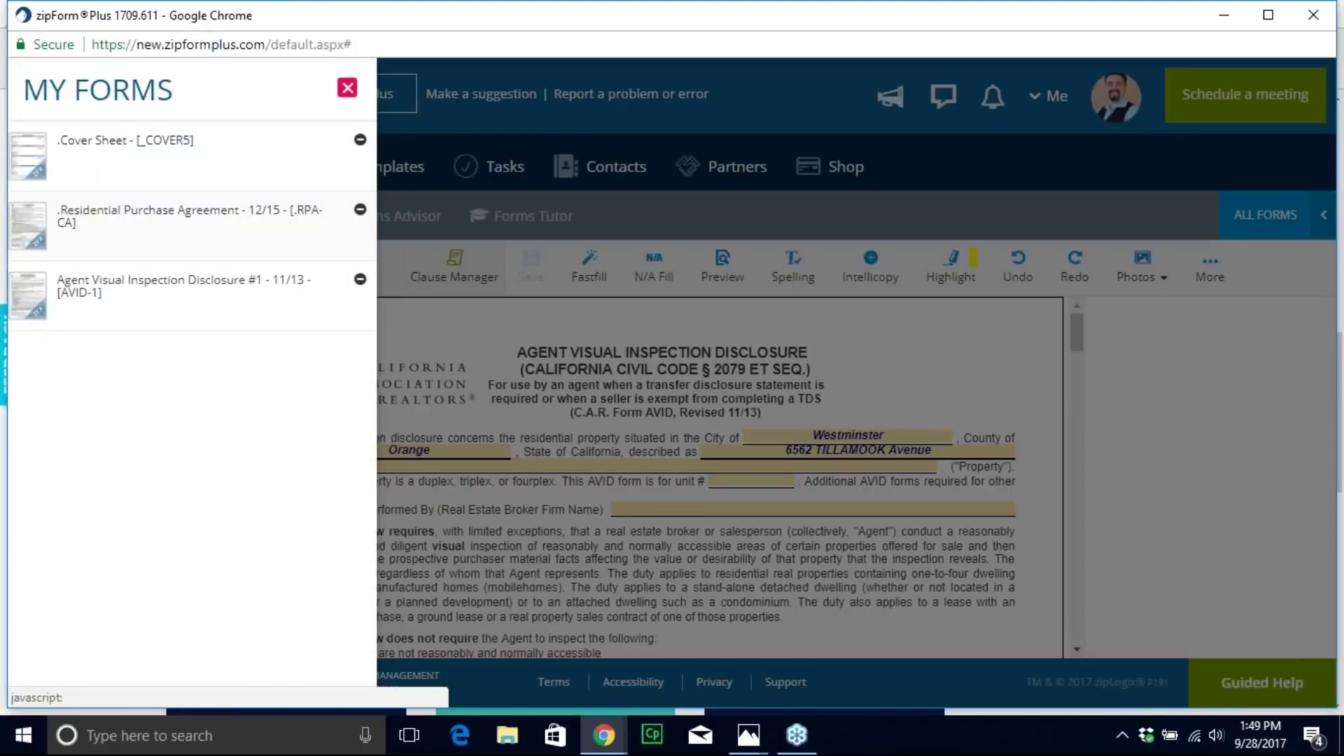
left_click(180, 285)
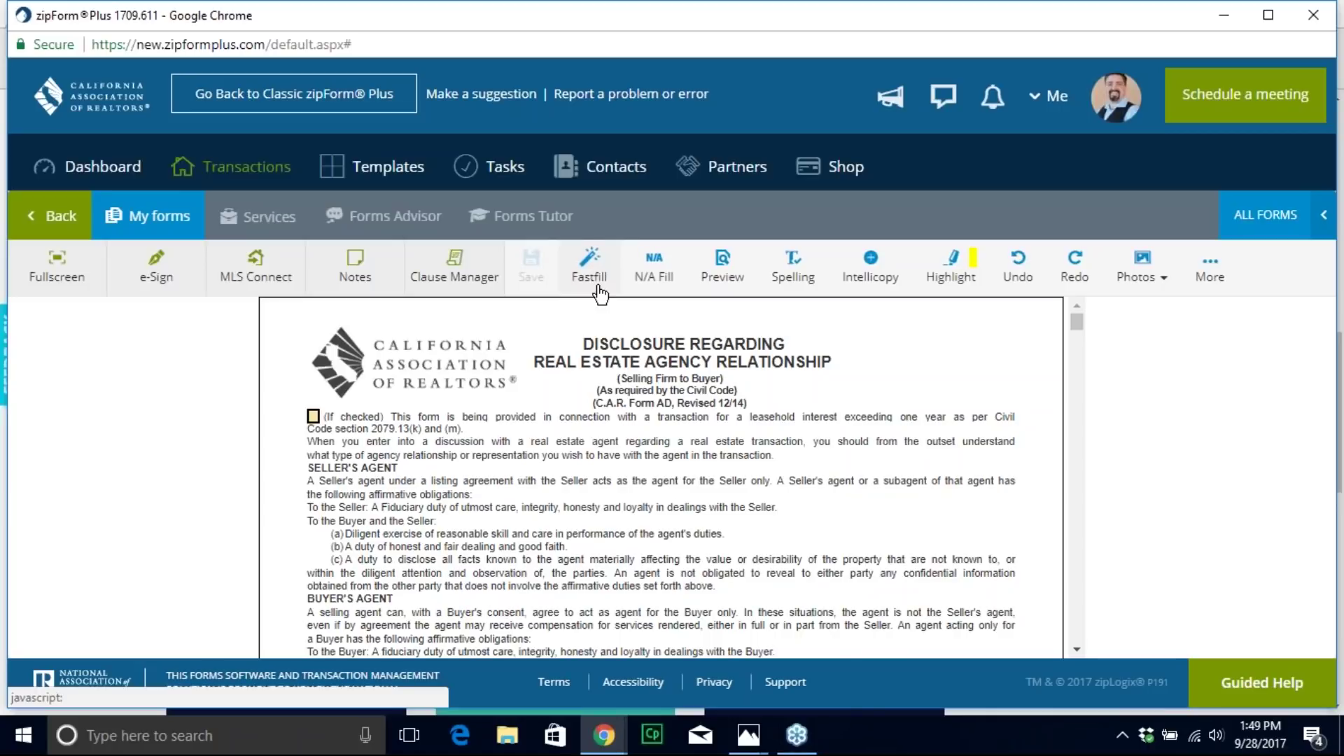
scroll(587, 475, "down", 3)
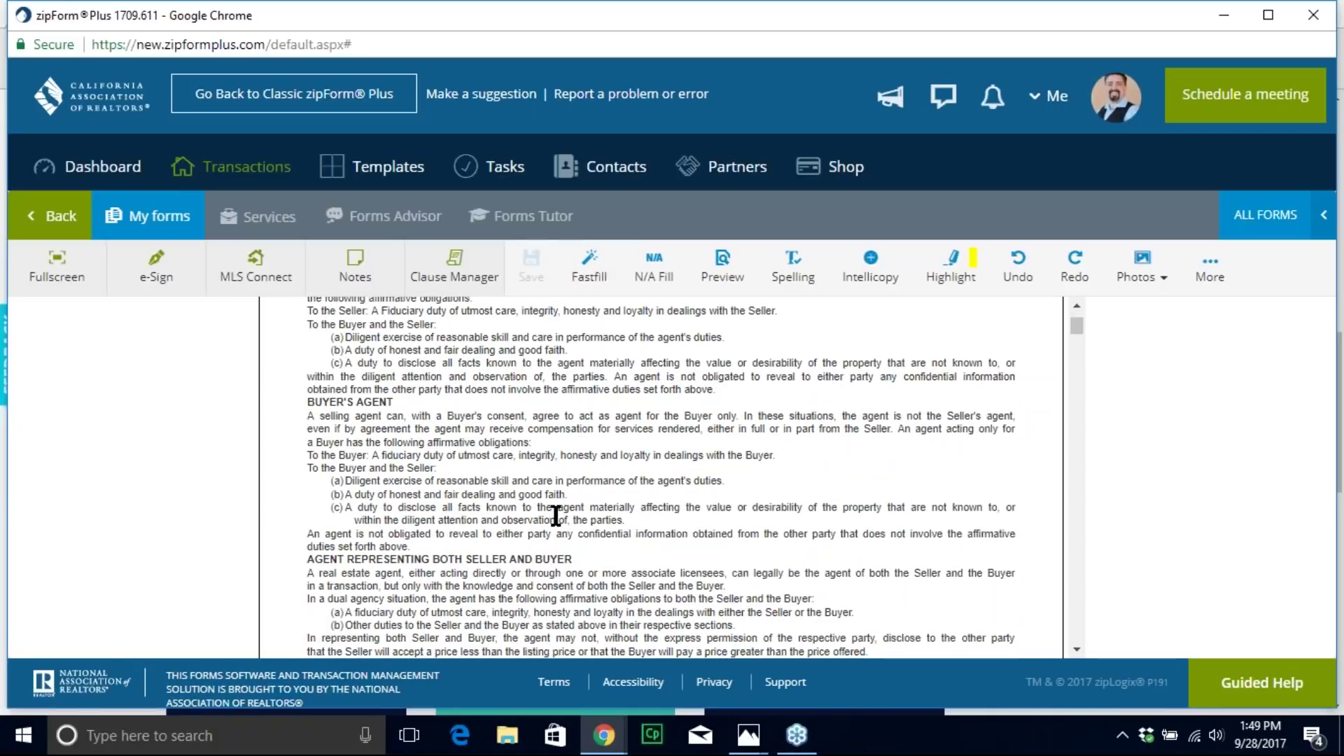
scroll(555, 513, "down", 8)
scroll(654, 454, "up", 10)
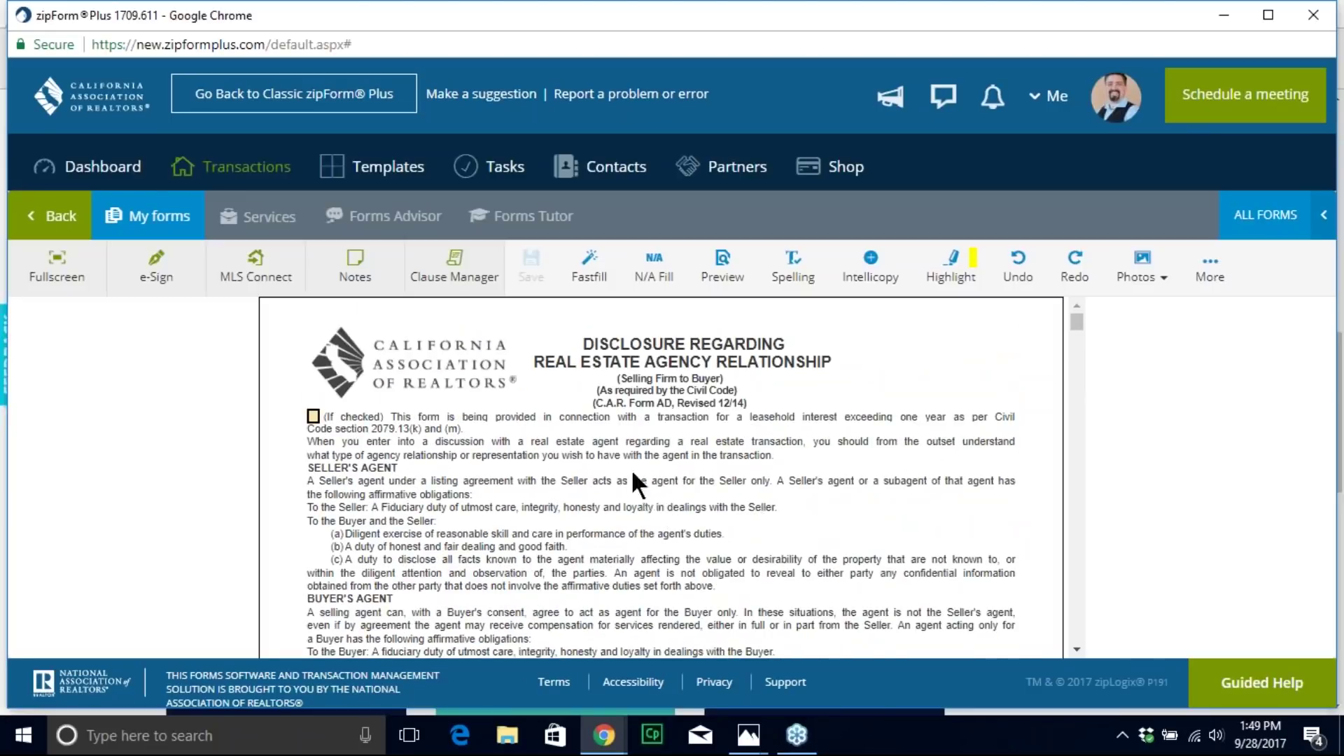
Step: Preview the purchase agreement's fields in the Fastfill list view, then return to the form
left_click(589, 270)
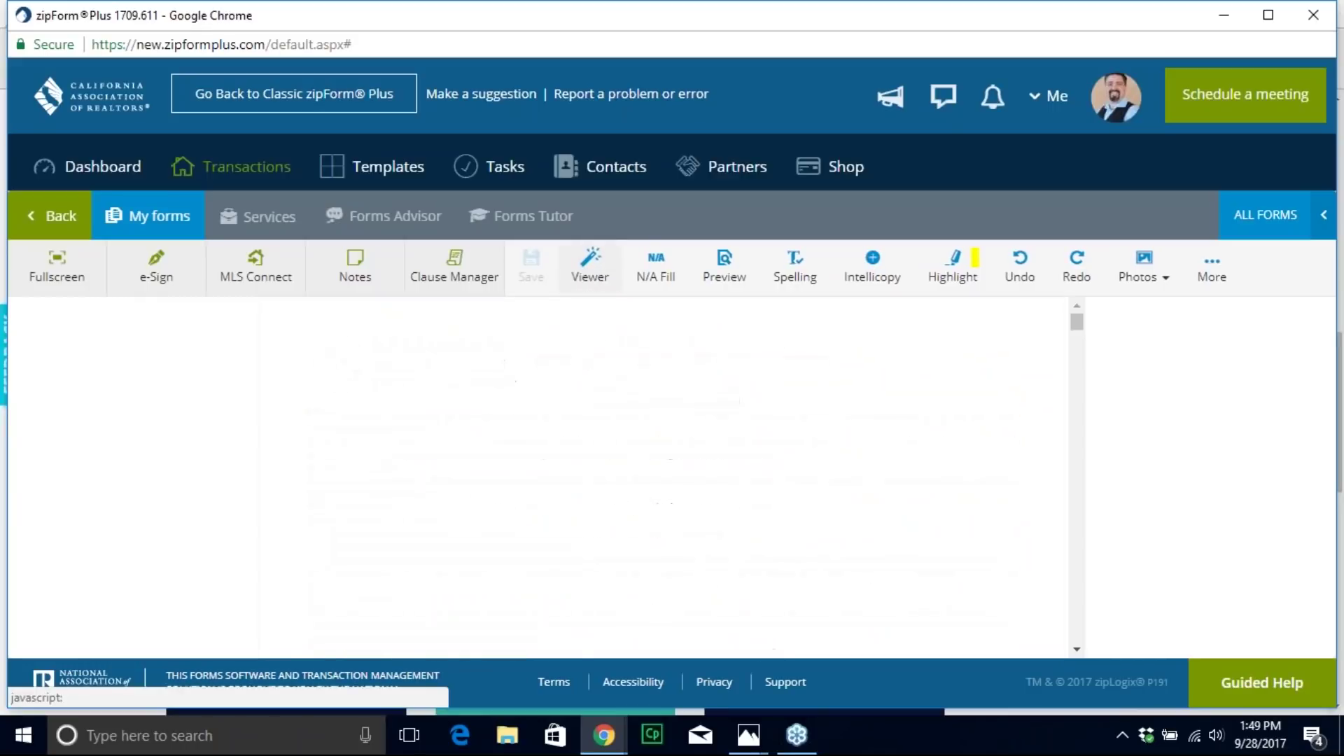
scroll(713, 471, "down", 12)
scroll(714, 471, "down", 7)
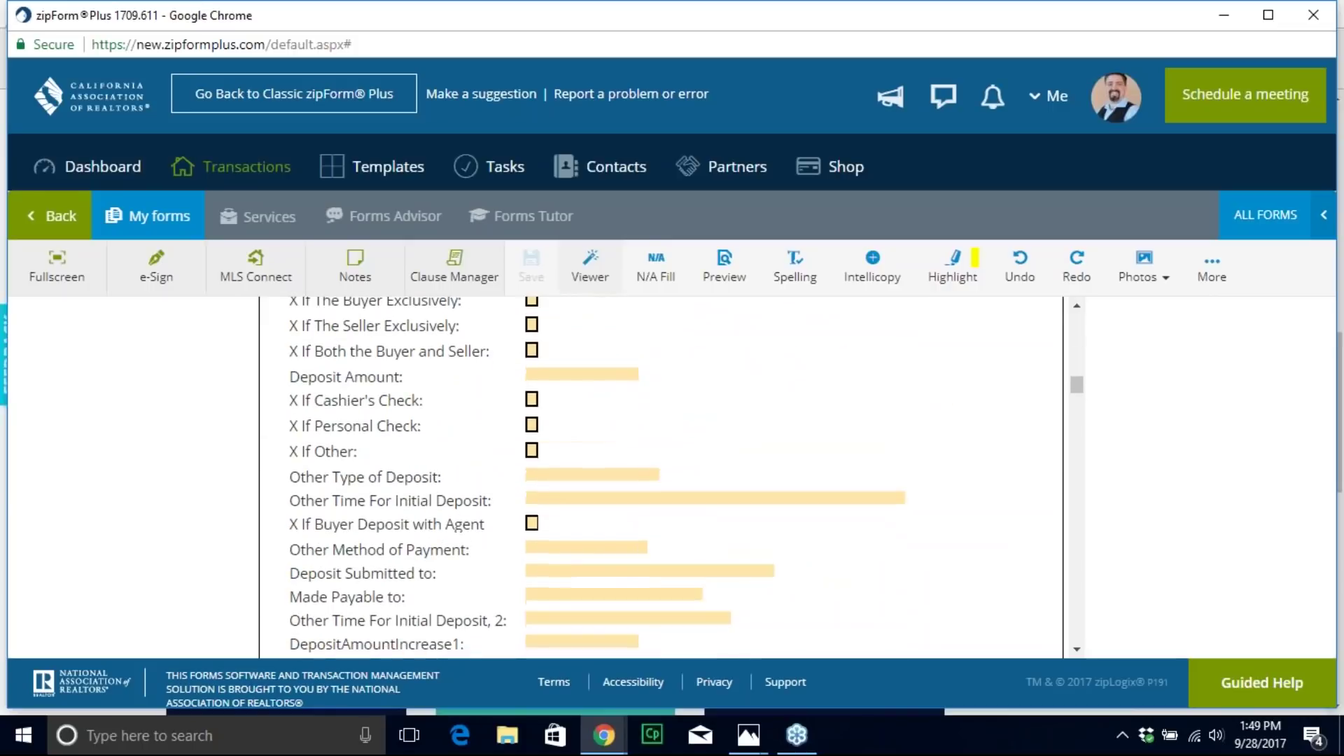
scroll(714, 471, "up", 10)
left_click(591, 270)
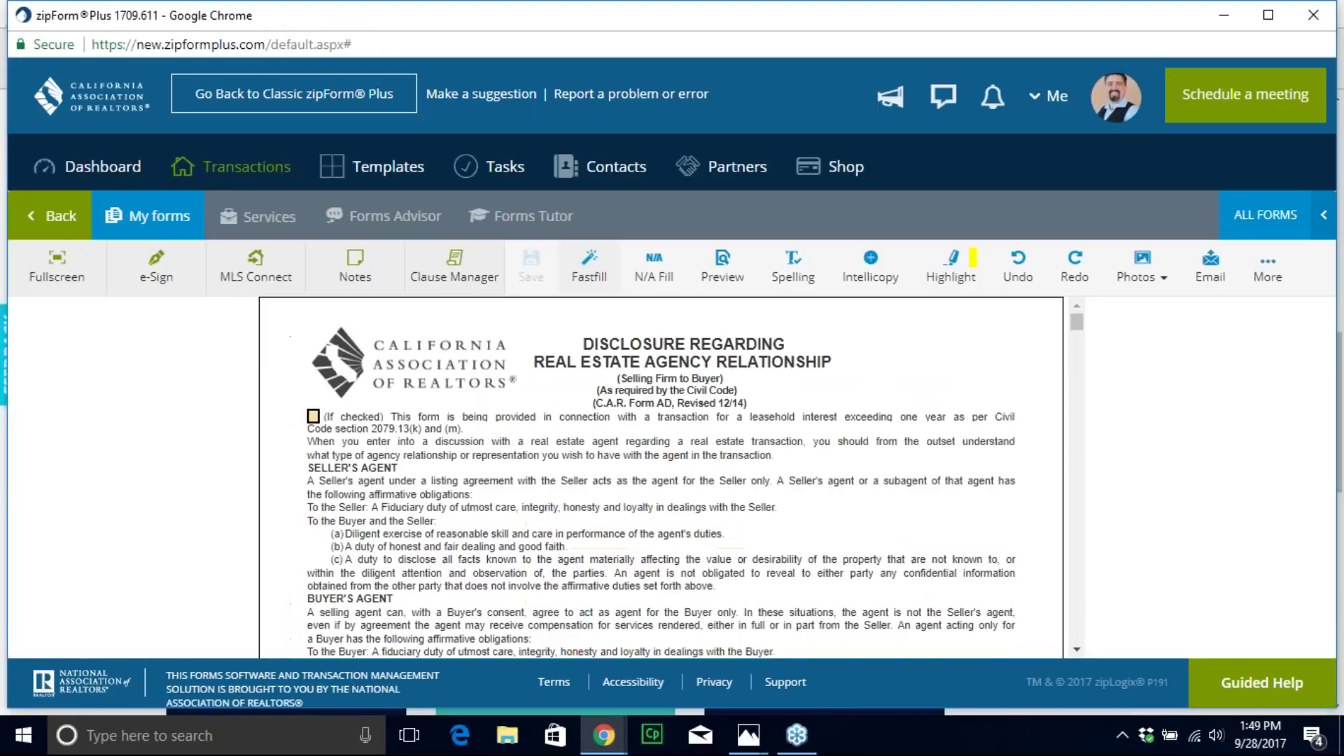
Step: Scroll to the Finance Terms section on the agreement's second page
scroll(543, 402, "down", 3)
scroll(544, 402, "up", 3)
scroll(544, 402, "down", 1)
scroll(367, 448, "up", 1)
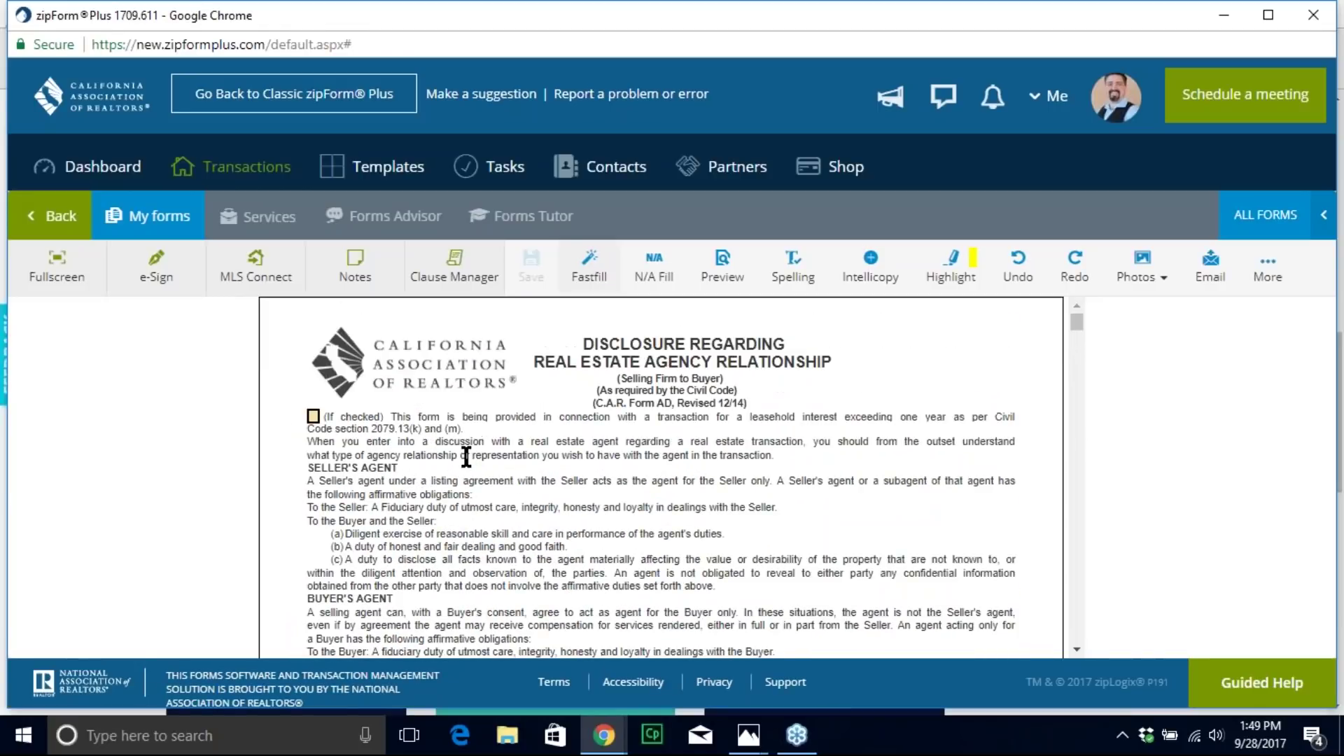
left_click(658, 266)
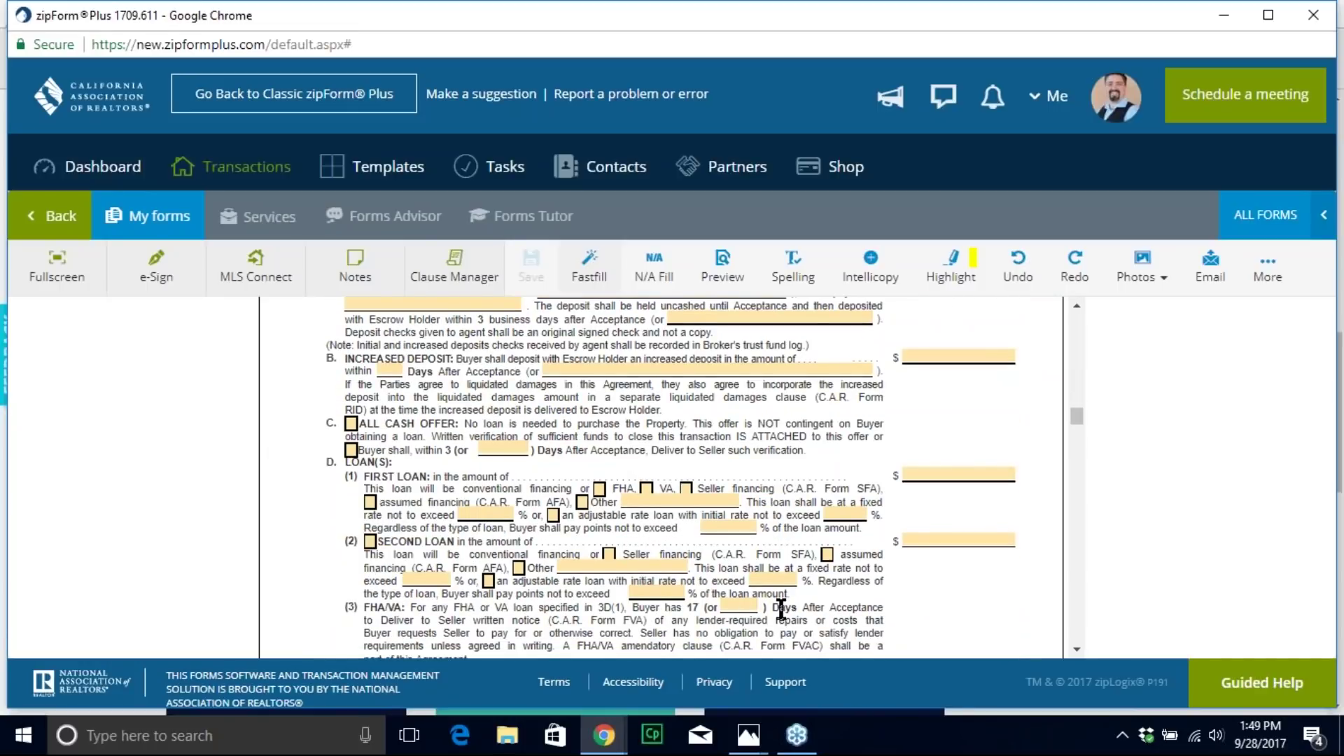
scroll(781, 609, "up", 3)
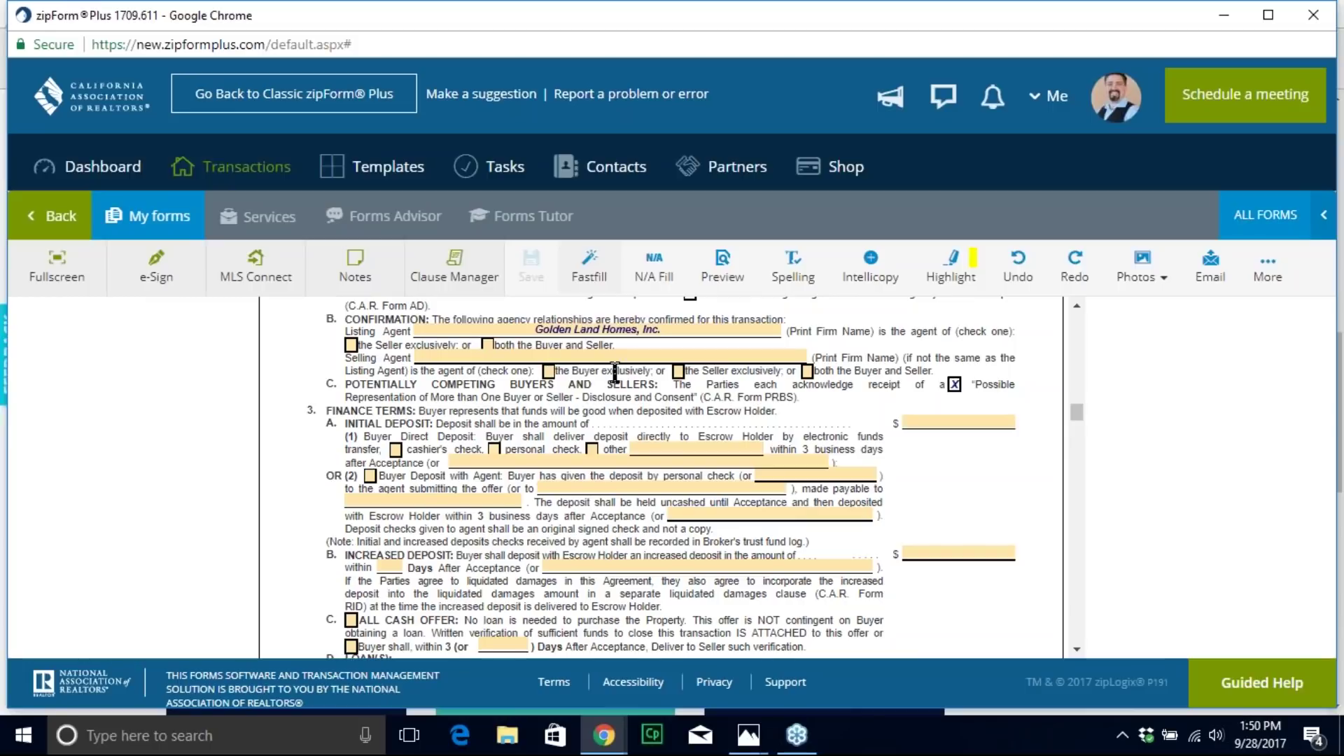
scroll(619, 478, "down", 4)
scroll(619, 478, "up", 6)
scroll(676, 530, "up", 4)
scroll(676, 529, "down", 6)
scroll(676, 529, "down", 2)
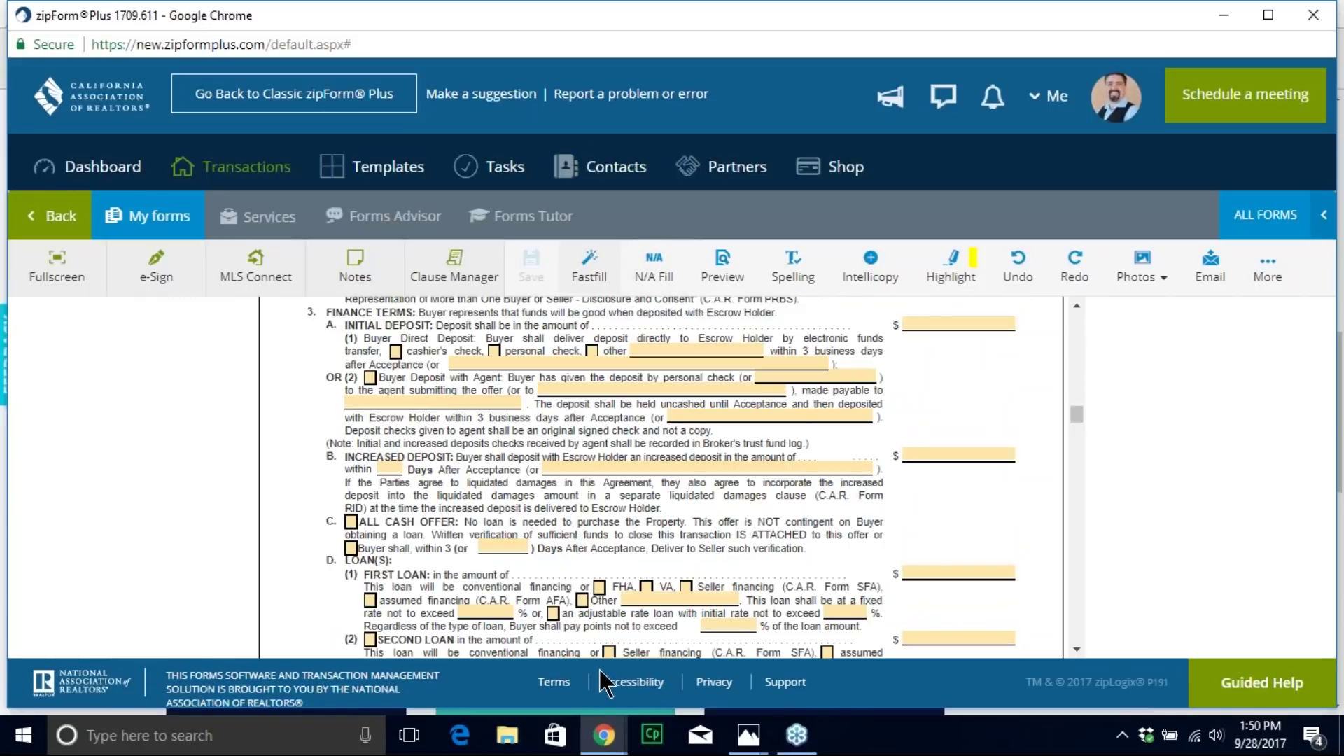
Step: Fill all empty fields of the purchase agreement with N/A
left_click(653, 265)
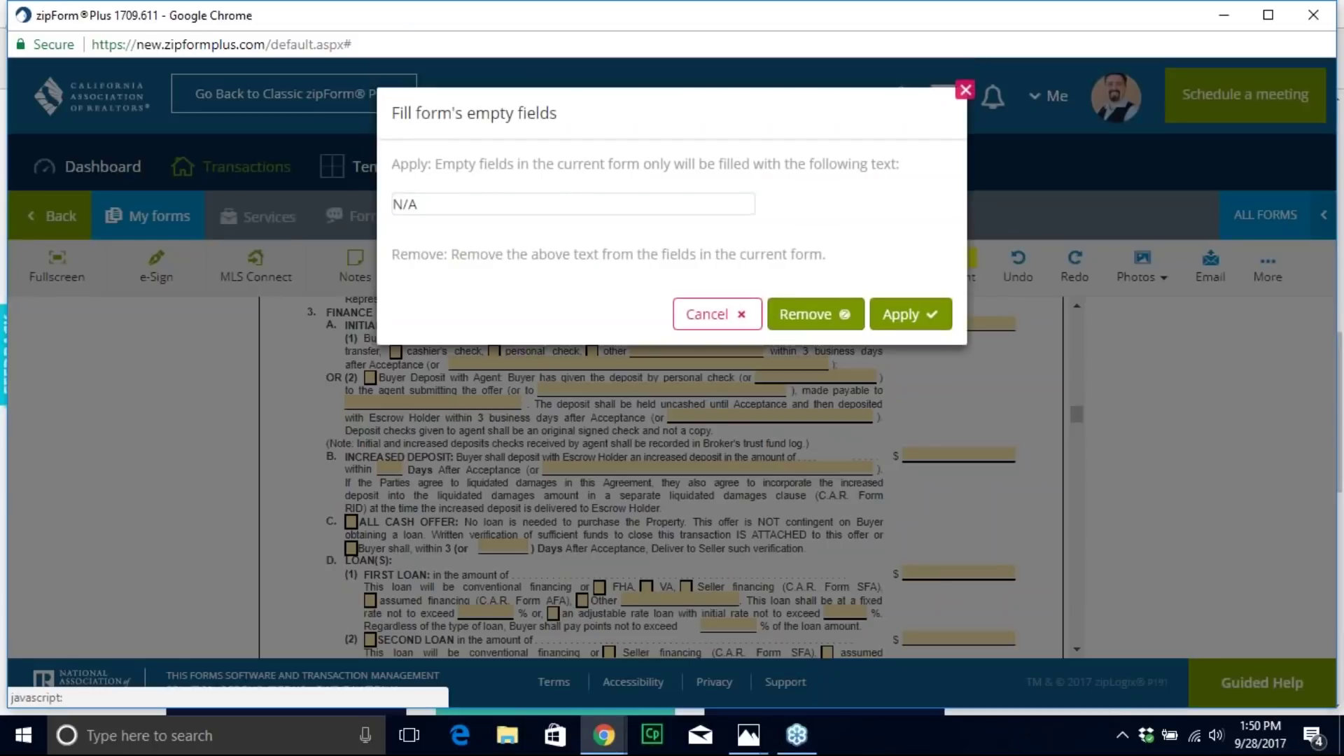
left_click(903, 316)
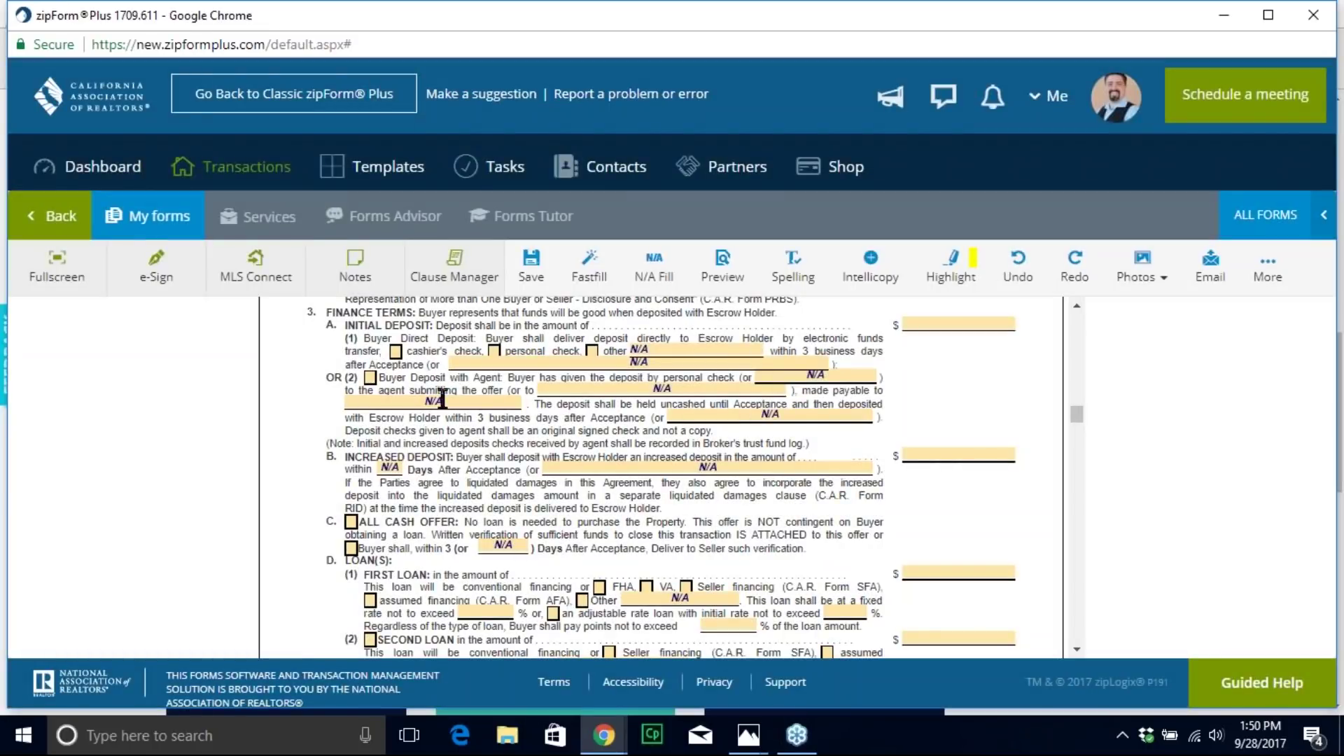
scroll(687, 469, "down", 1)
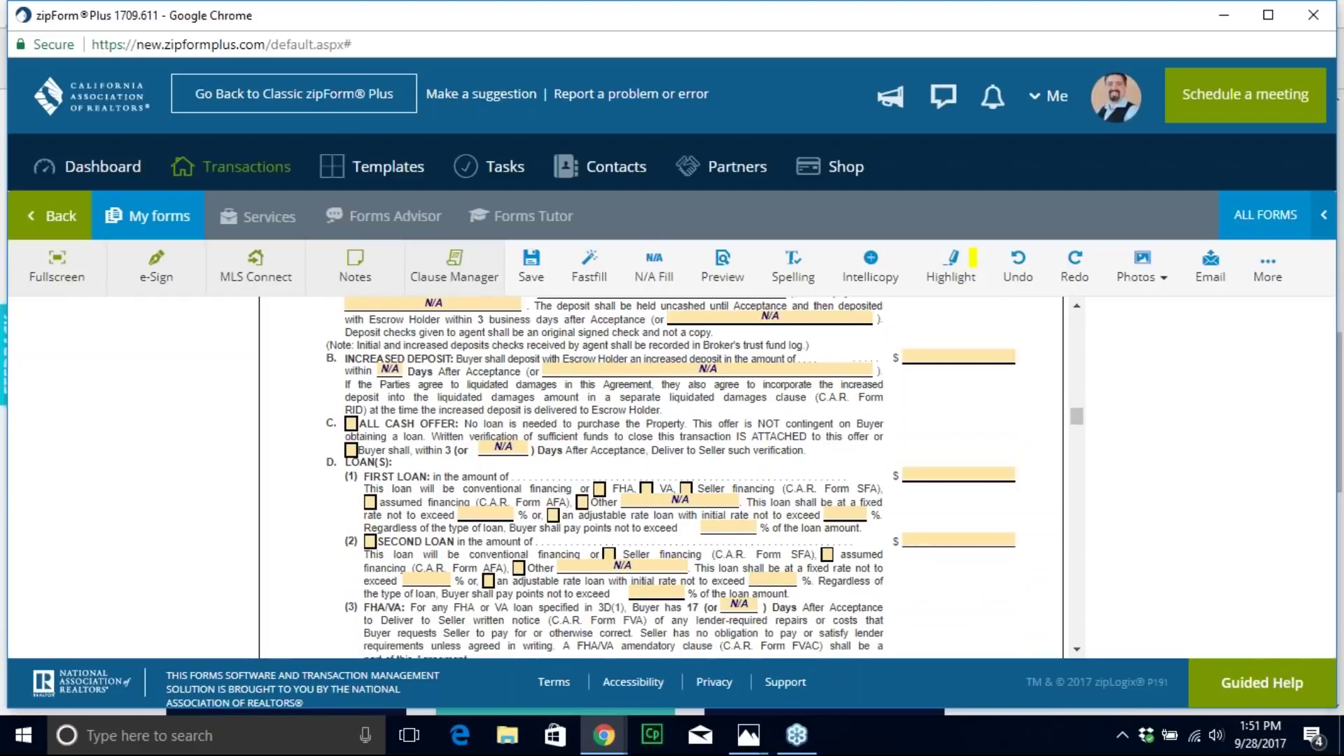
scroll(730, 483, "up", 2)
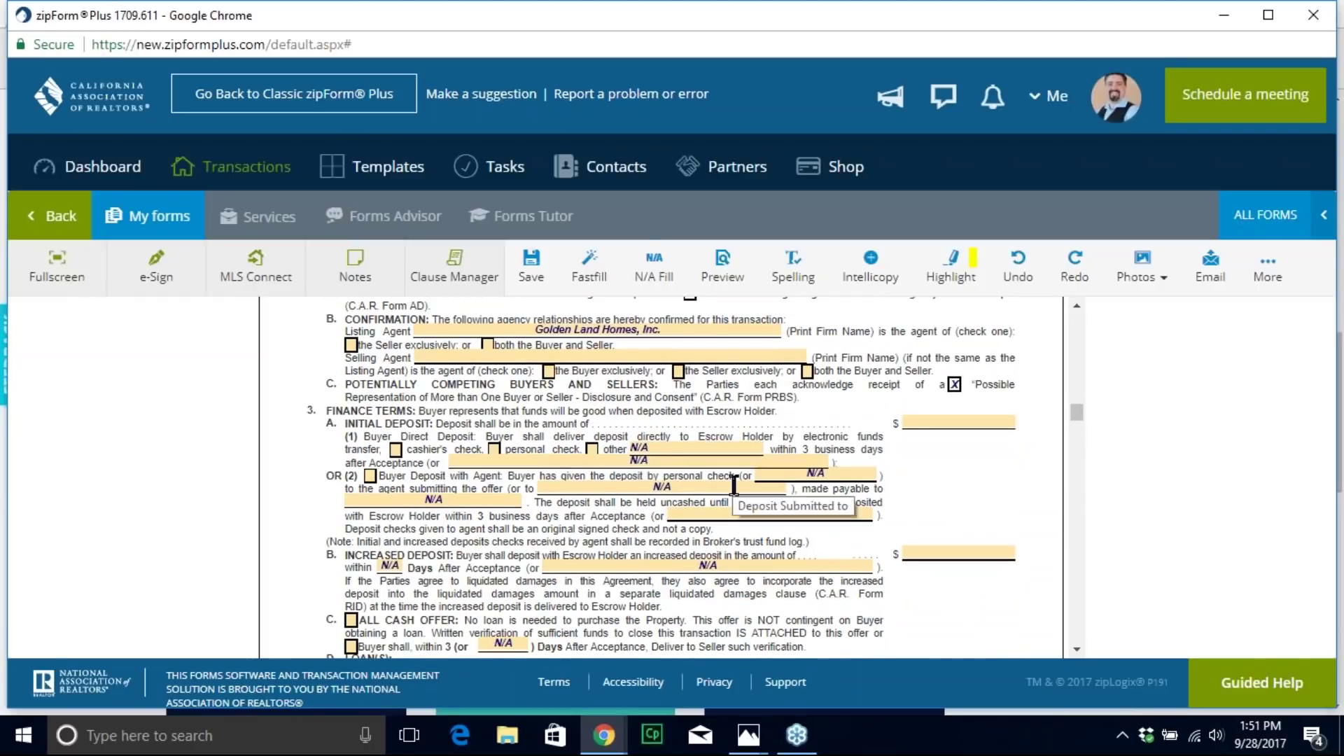
scroll(721, 427, "down", 6)
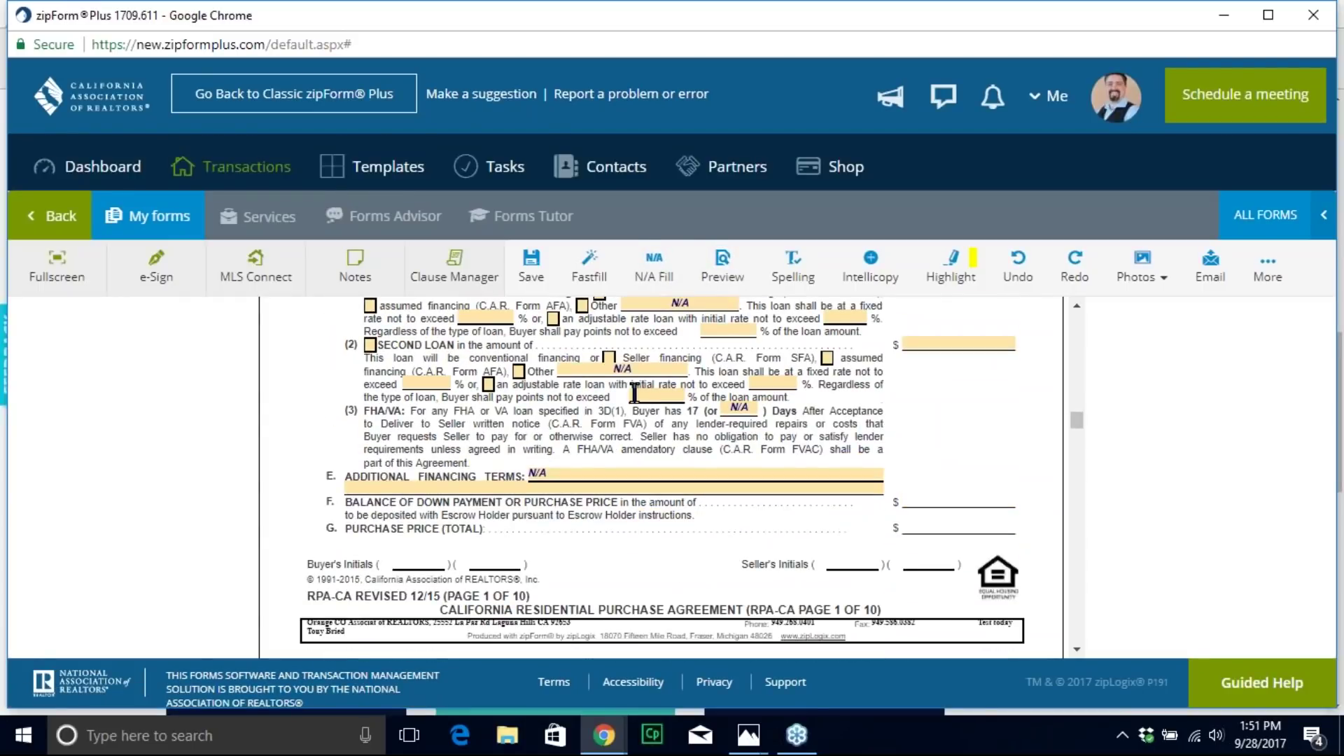
scroll(596, 464, "down", 10)
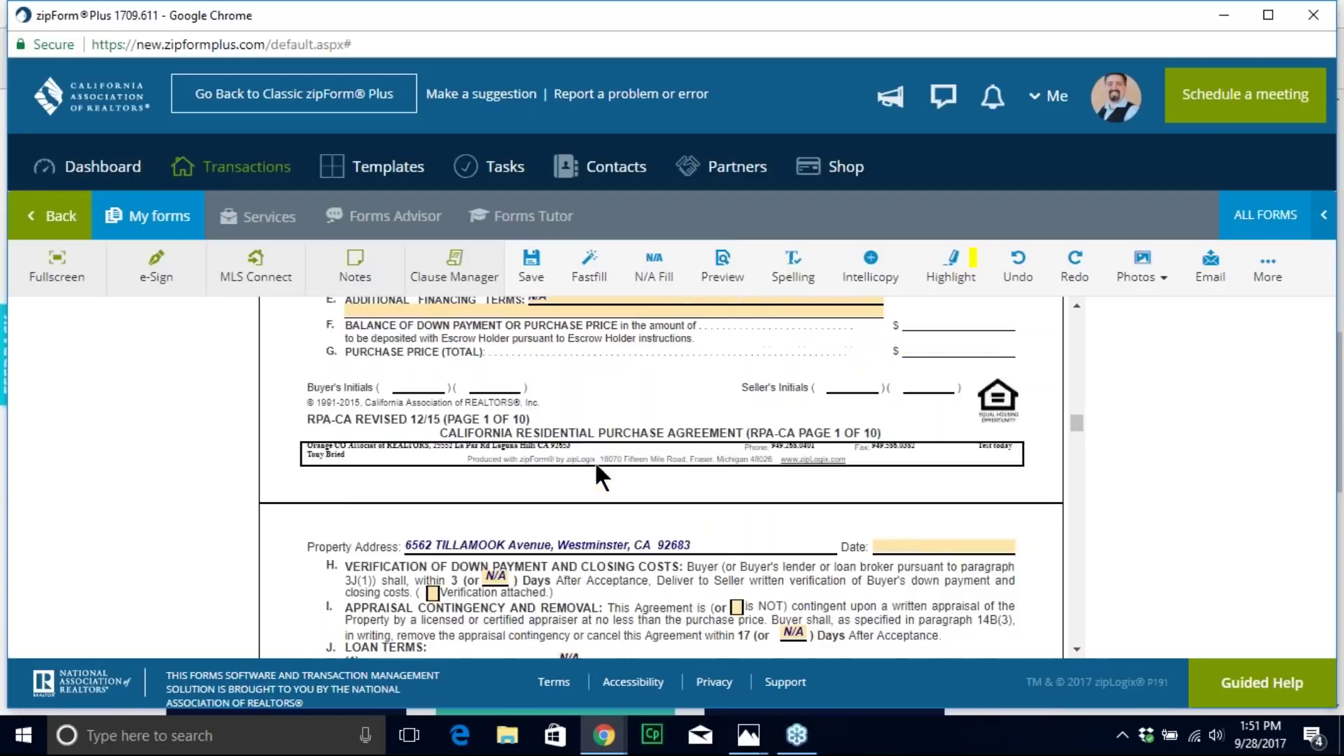
scroll(774, 546, "down", 3)
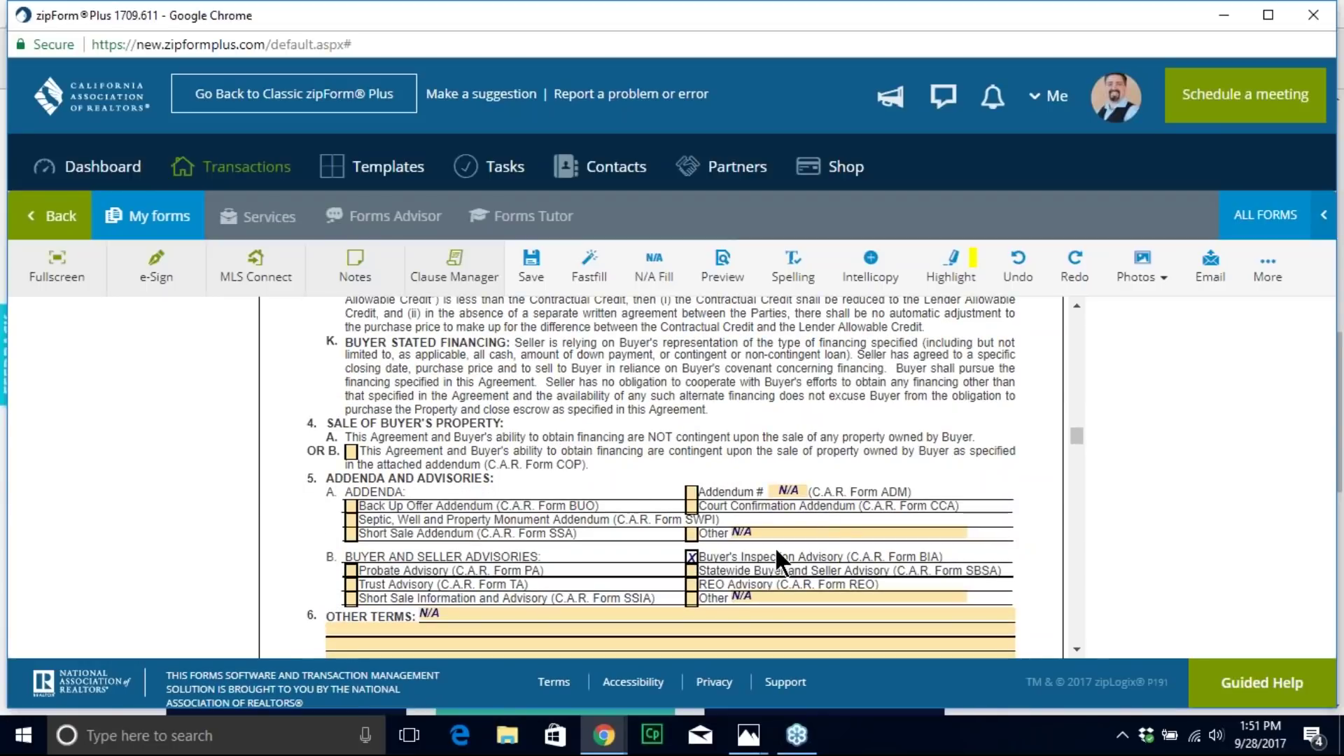
scroll(774, 546, "up", 12)
scroll(661, 477, "up", 8)
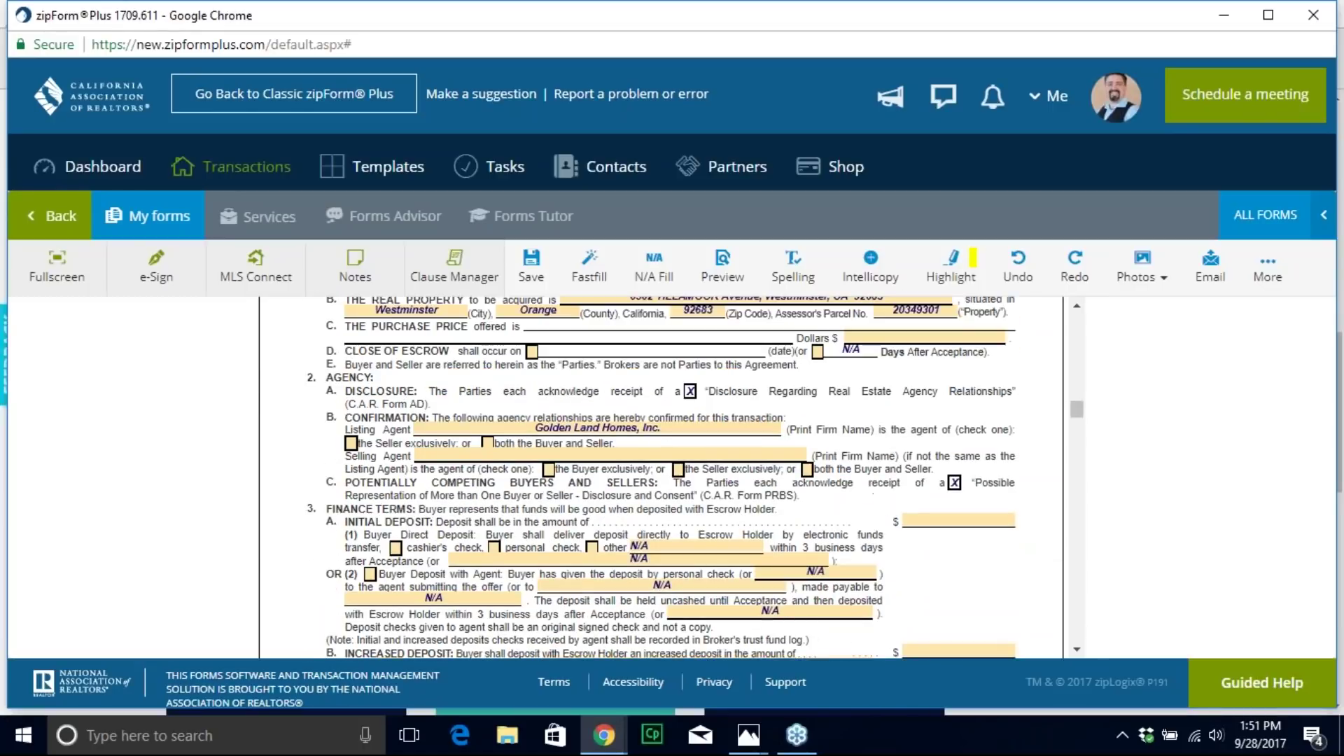
scroll(661, 477, "down", 2)
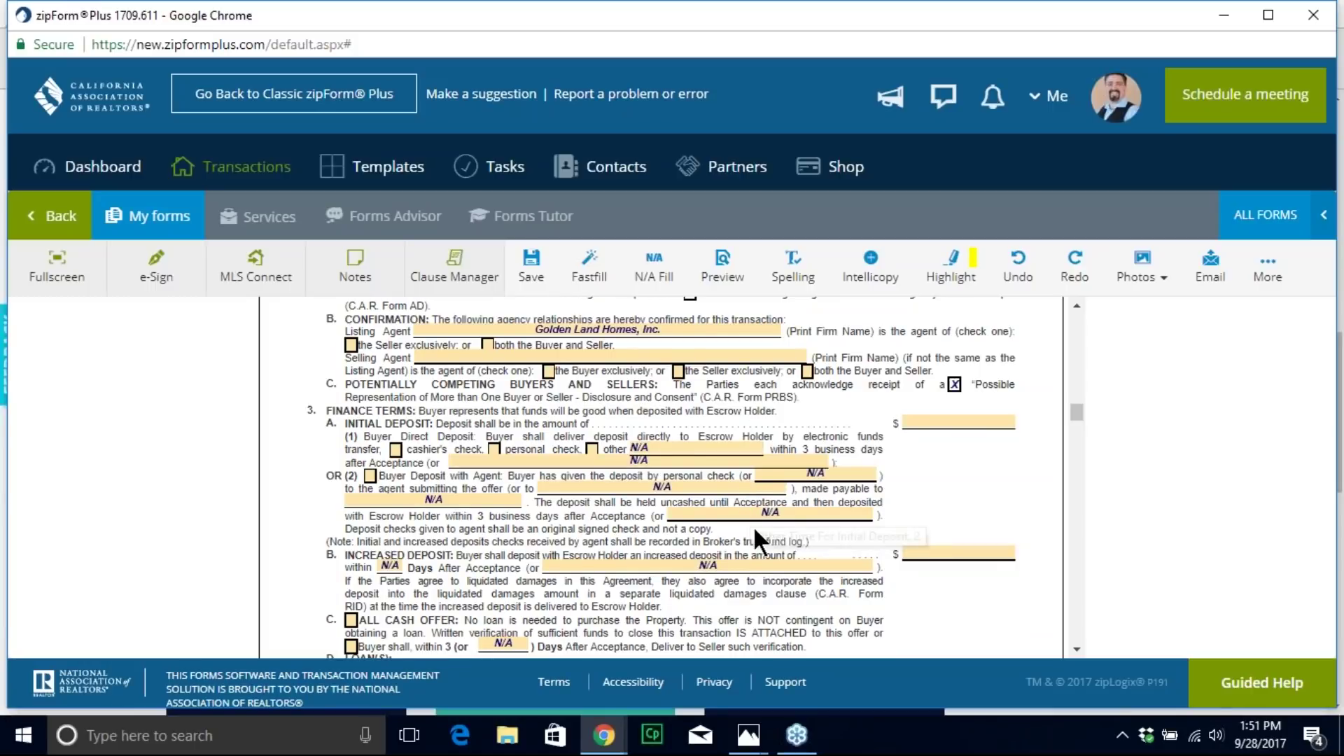
Step: Delete the N/A from the Escrow Holder deposit field
left_click(777, 516)
key("BackSpace")
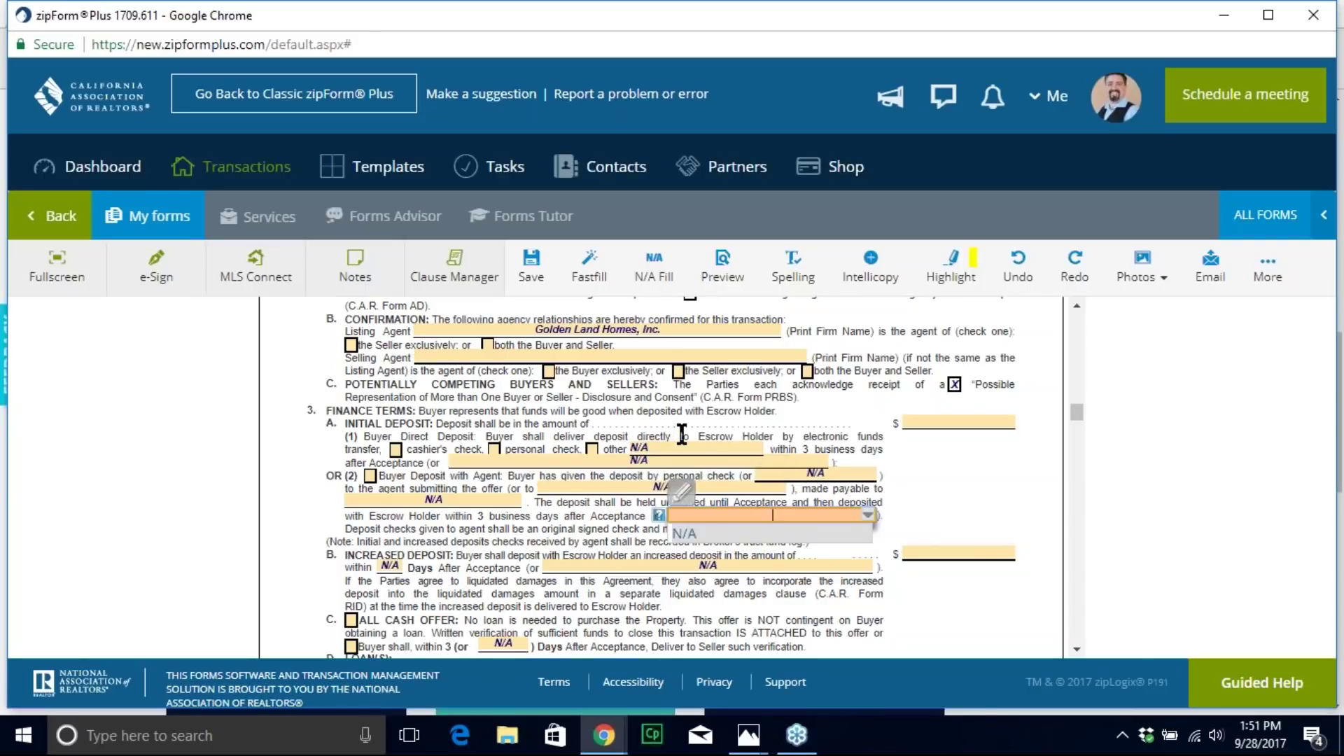
left_click(653, 268)
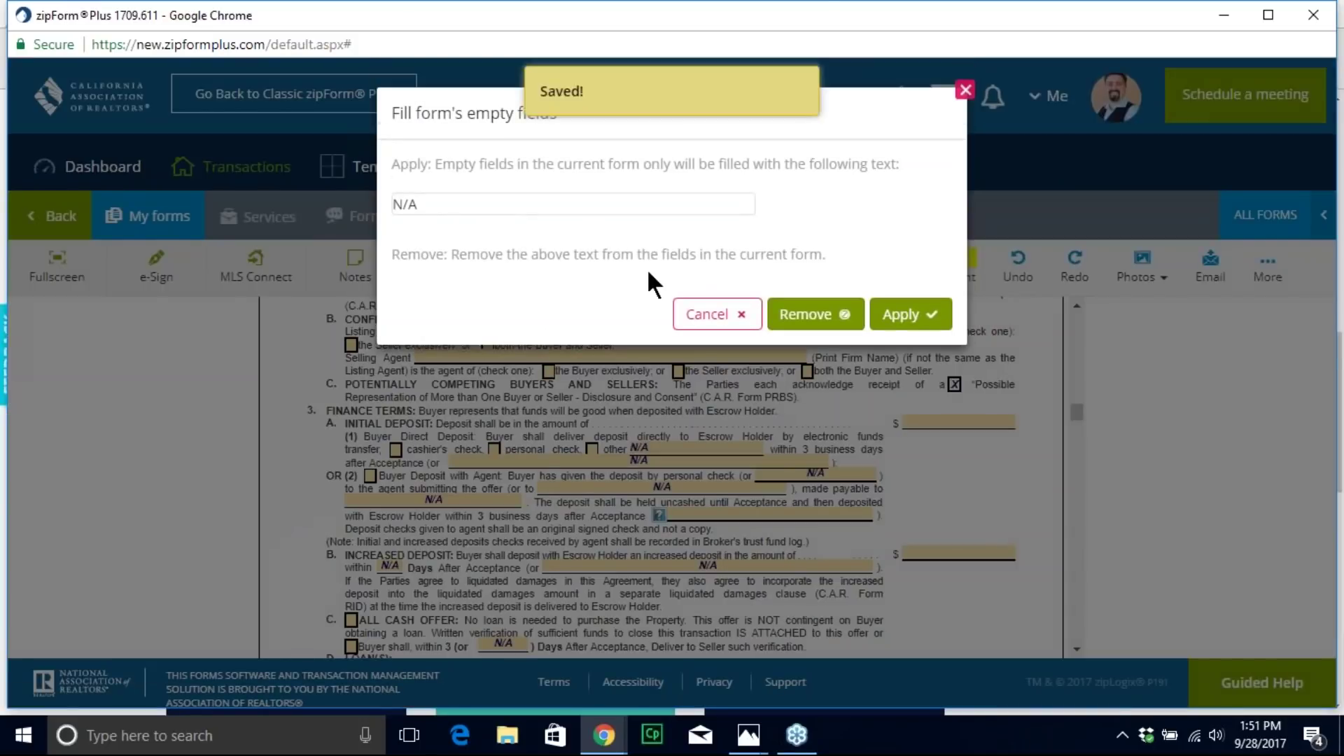
Step: Remove the N/A text from all fields of the purchase agreement
left_click(811, 315)
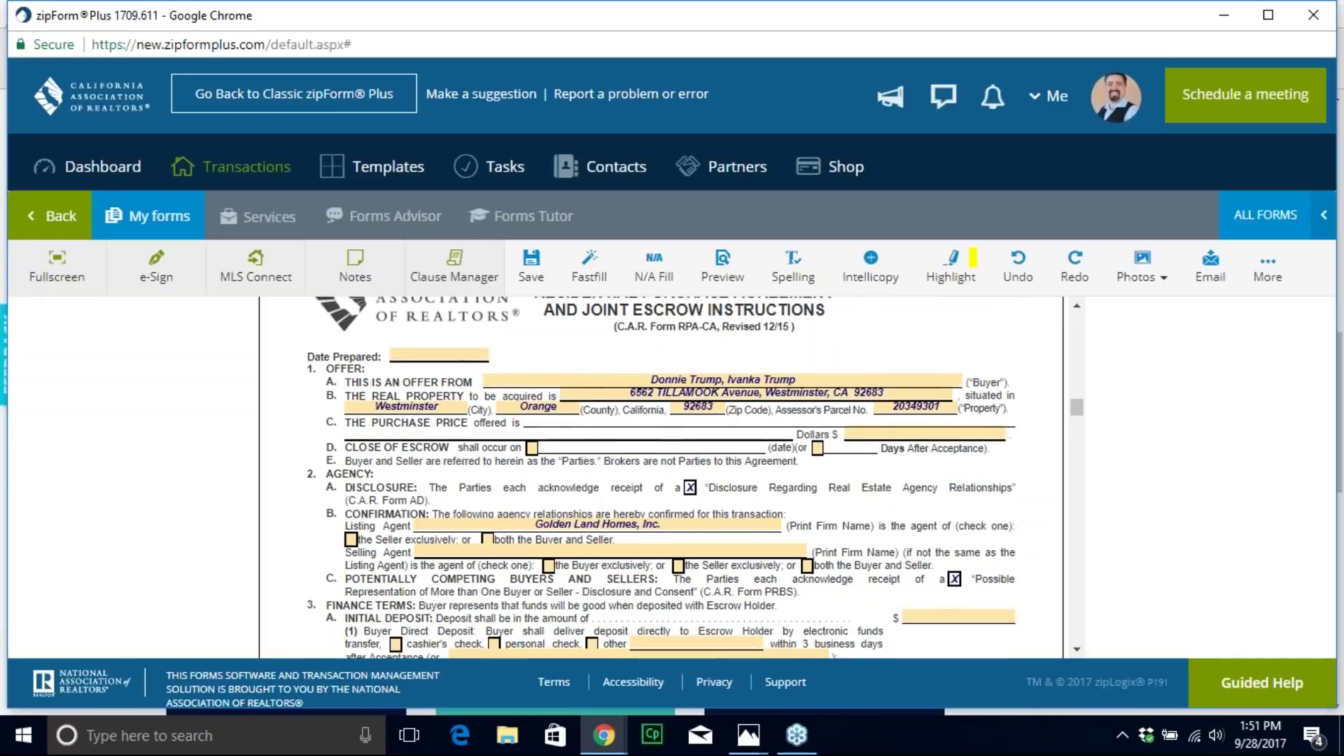
scroll(594, 499, "down", 5)
scroll(594, 499, "down", 2)
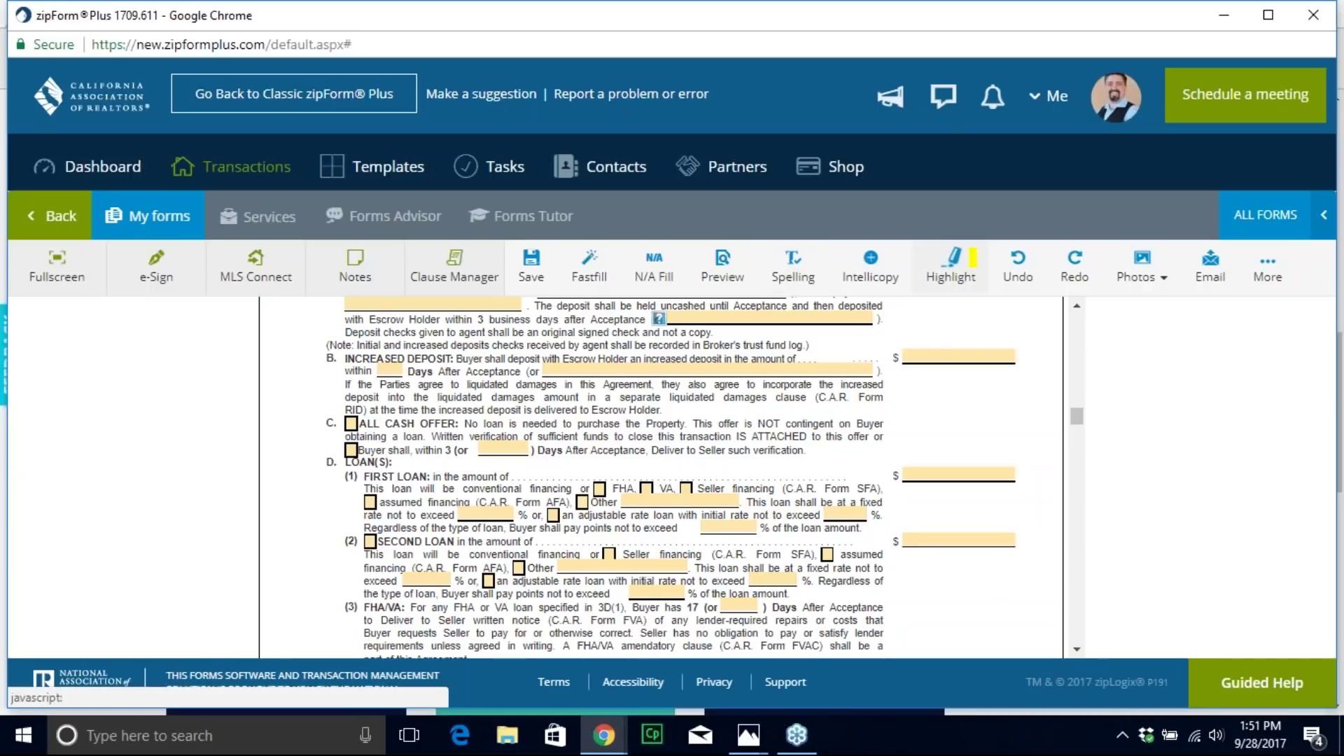
scroll(630, 460, "down", 15)
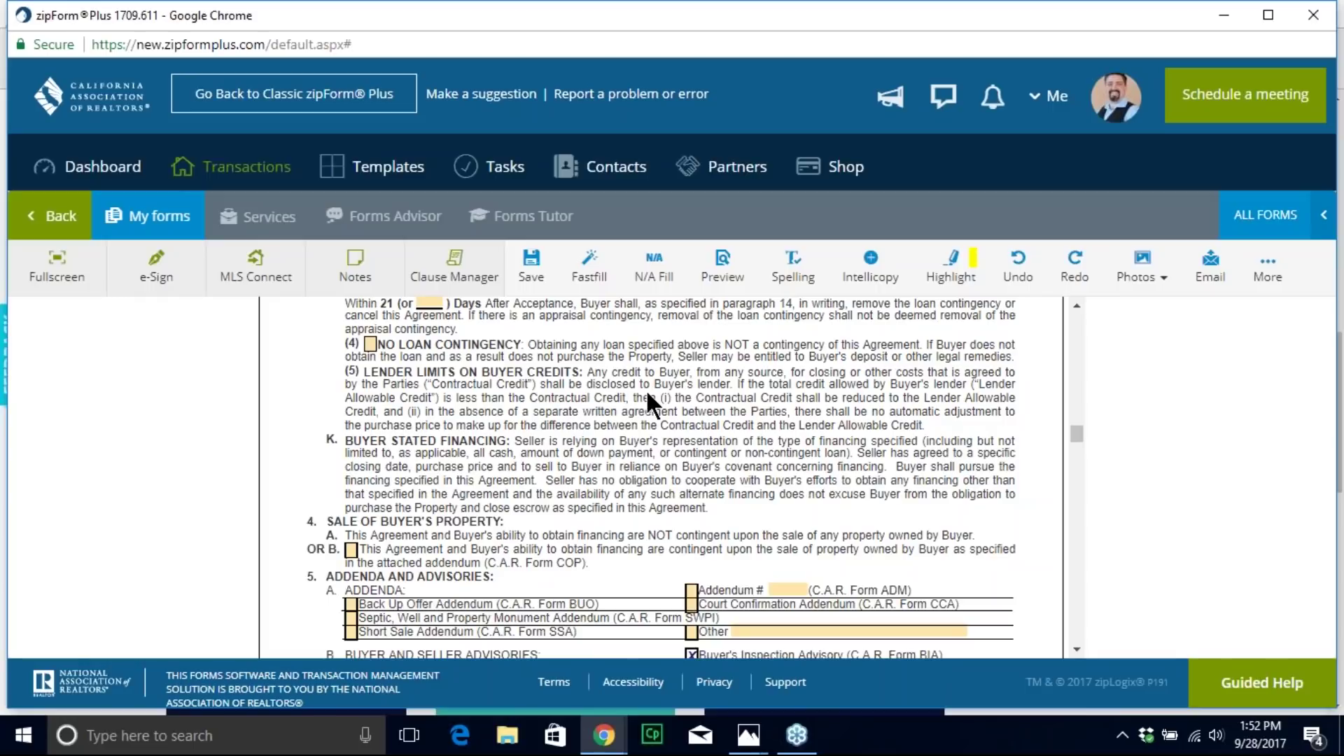
Step: Highlight paragraph (5) Lender Limits on Buyer Credits in pink, then remove the highlight
left_click(977, 271)
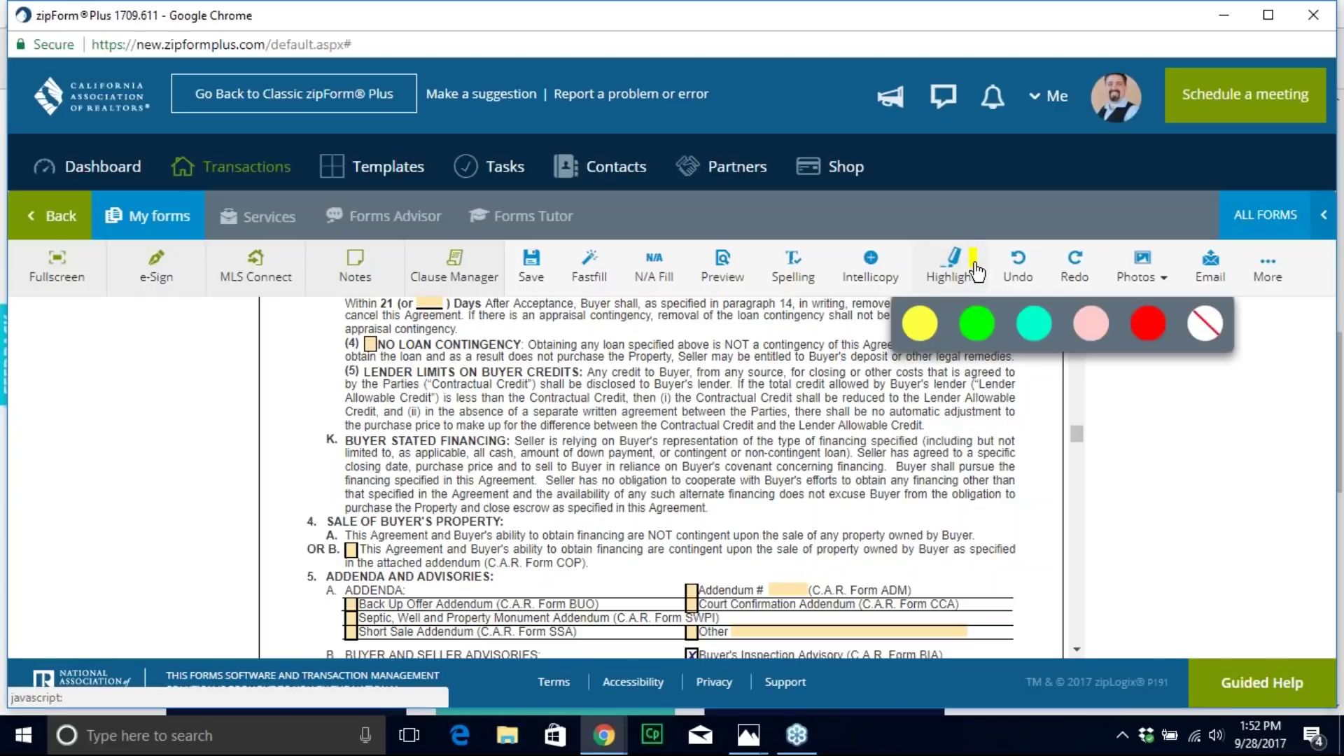
left_click(1098, 336)
left_click_drag(364, 371, 924, 425)
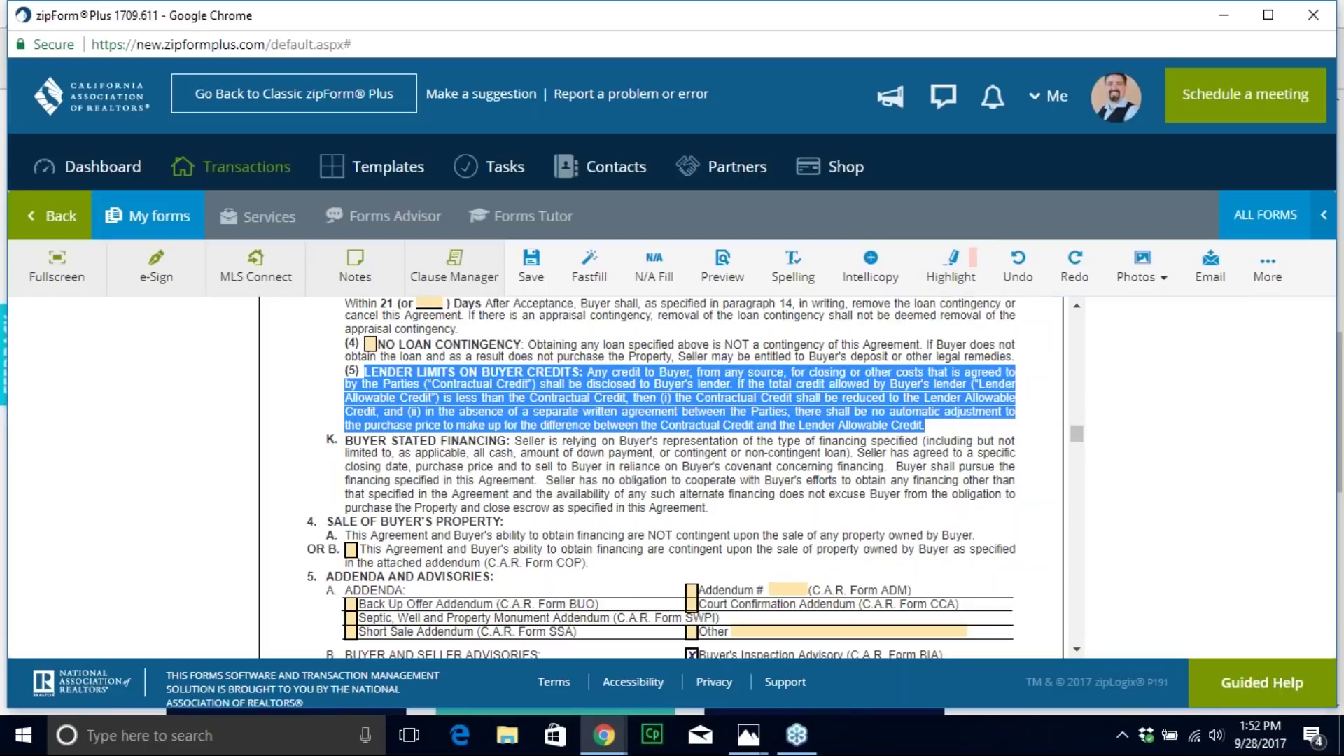
left_click(952, 266)
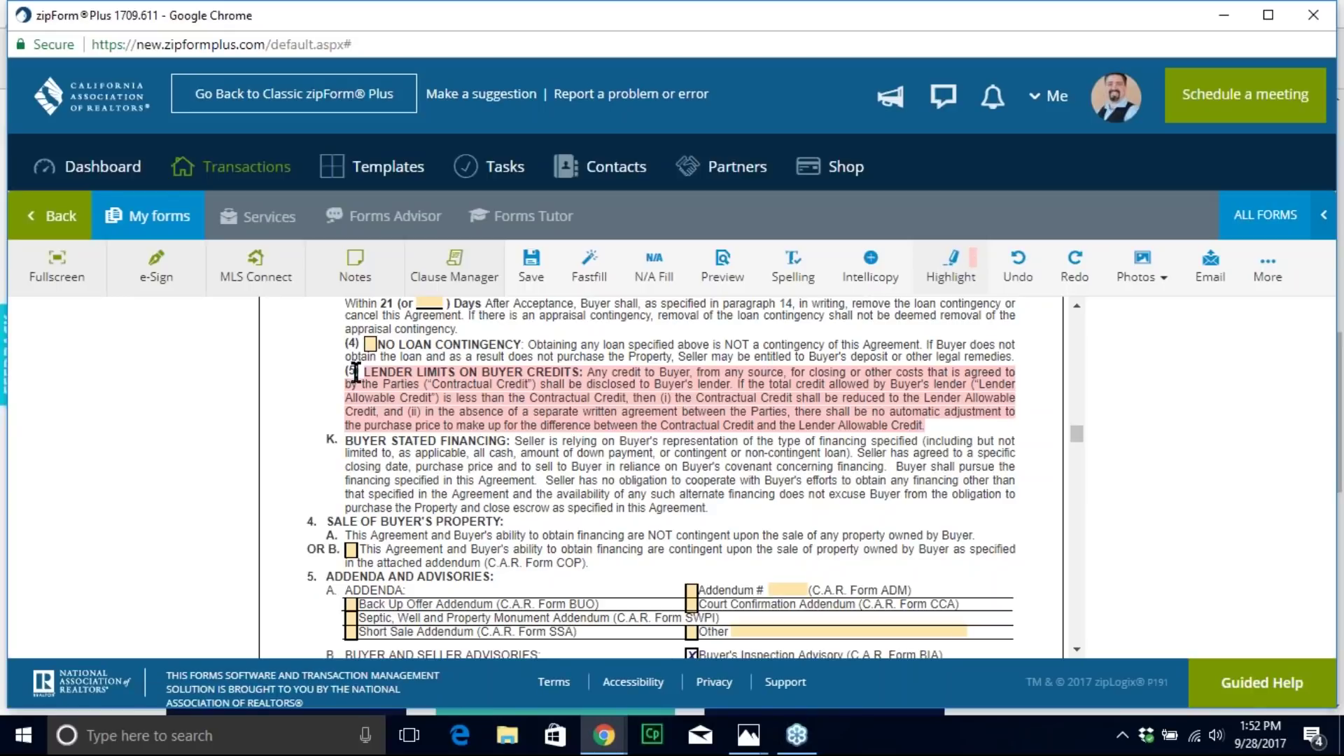
left_click_drag(361, 371, 925, 425)
left_click(950, 265)
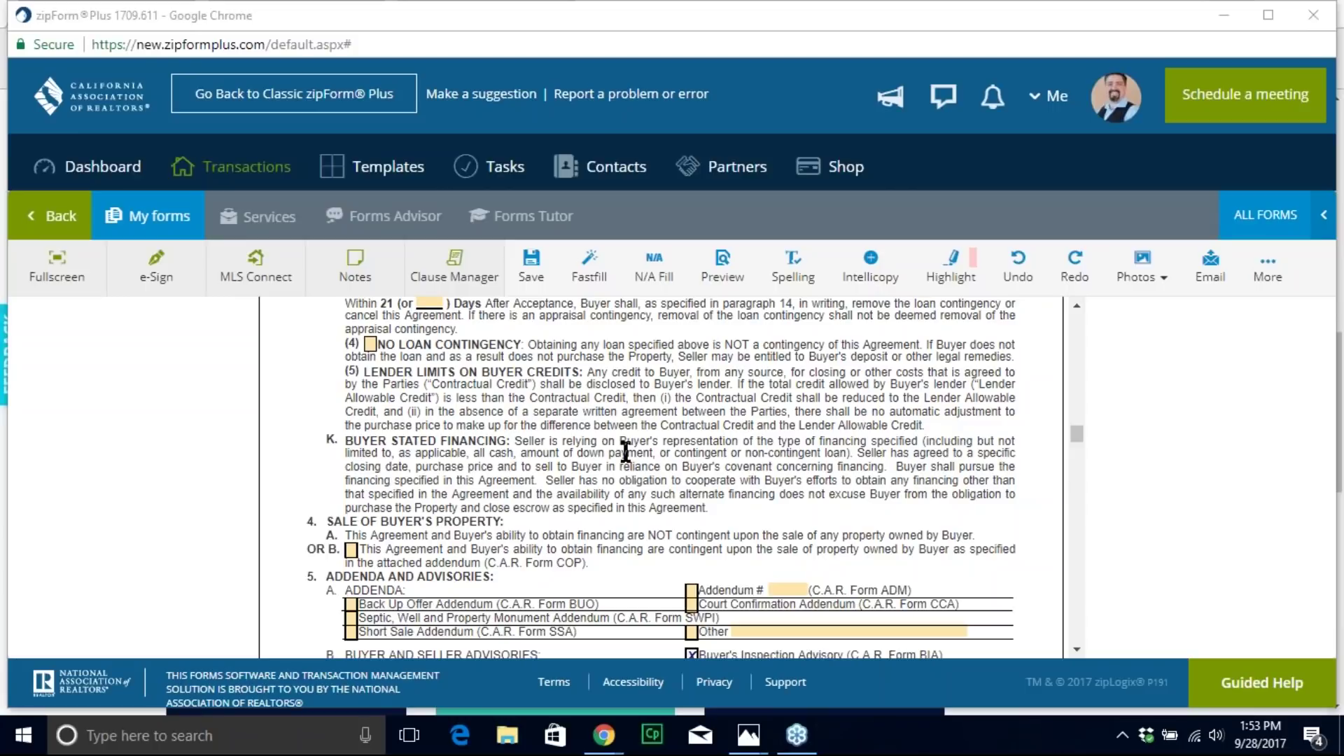
left_click(973, 263)
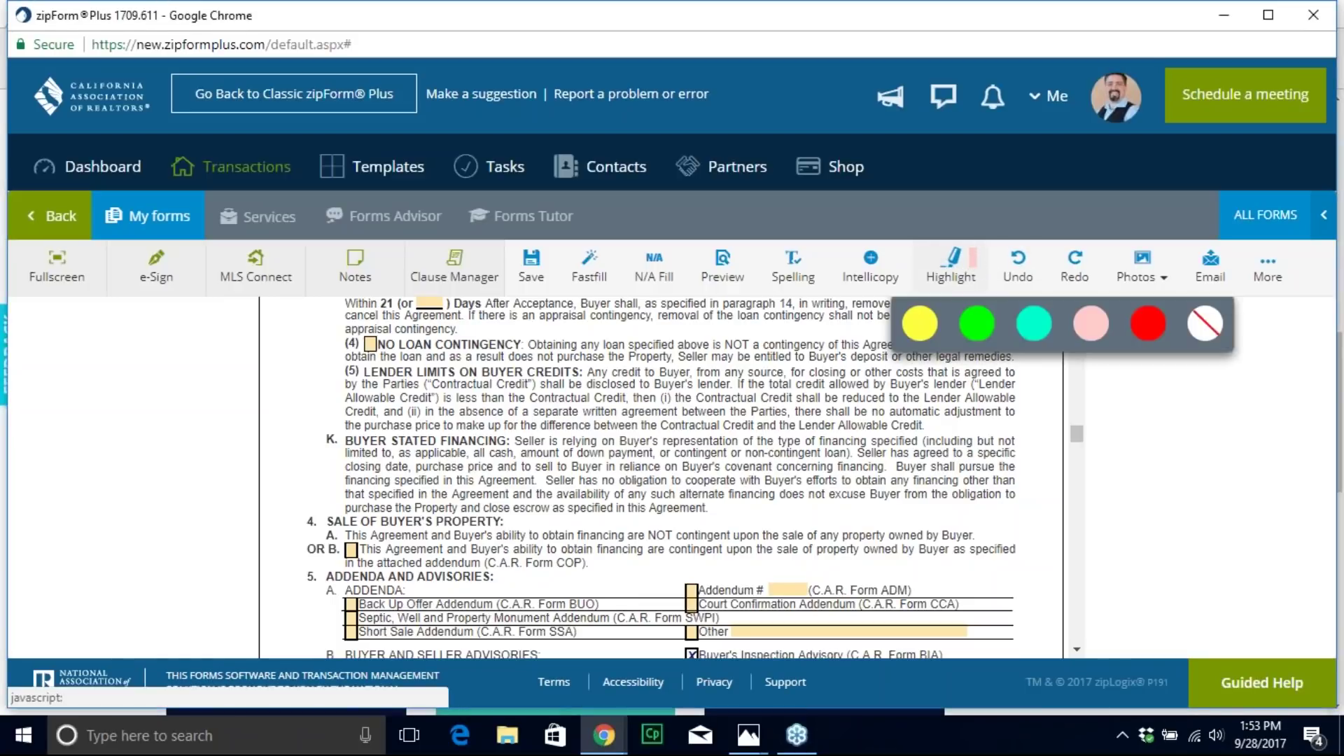
left_click(1089, 311)
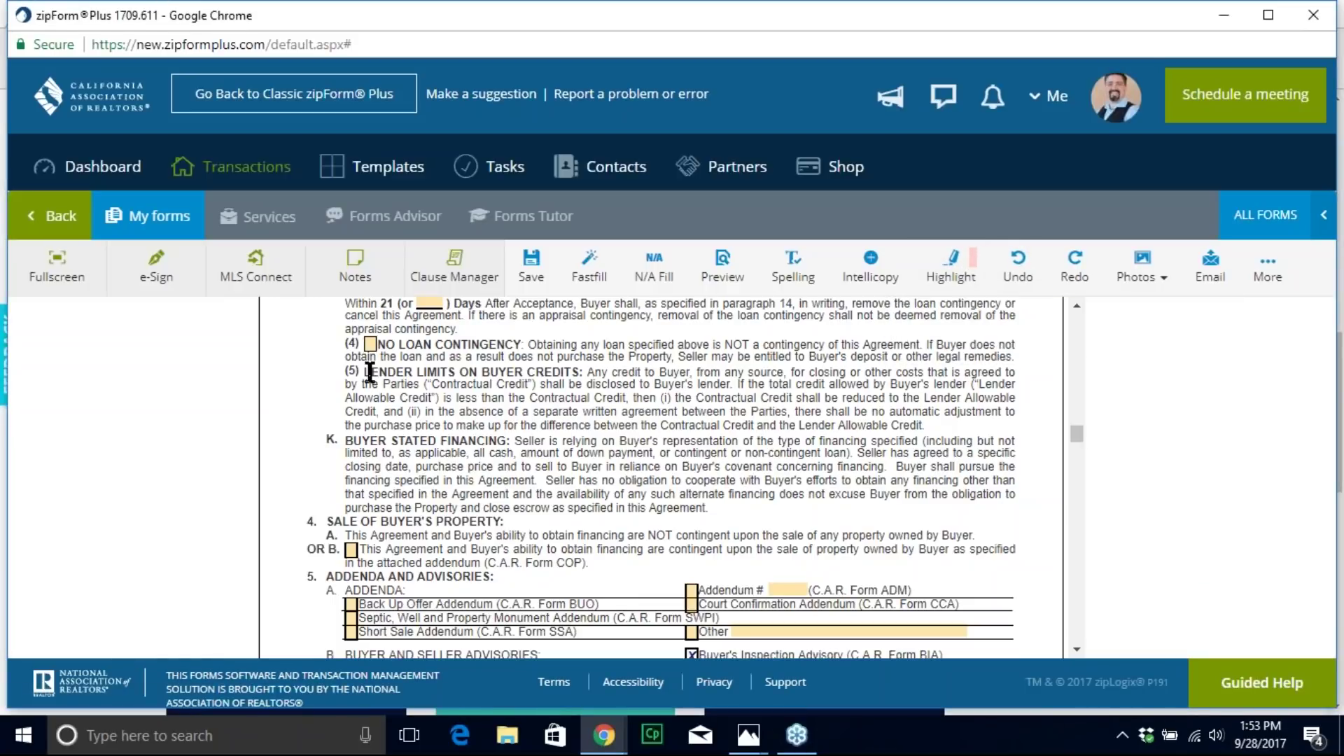
left_click_drag(369, 372, 606, 401)
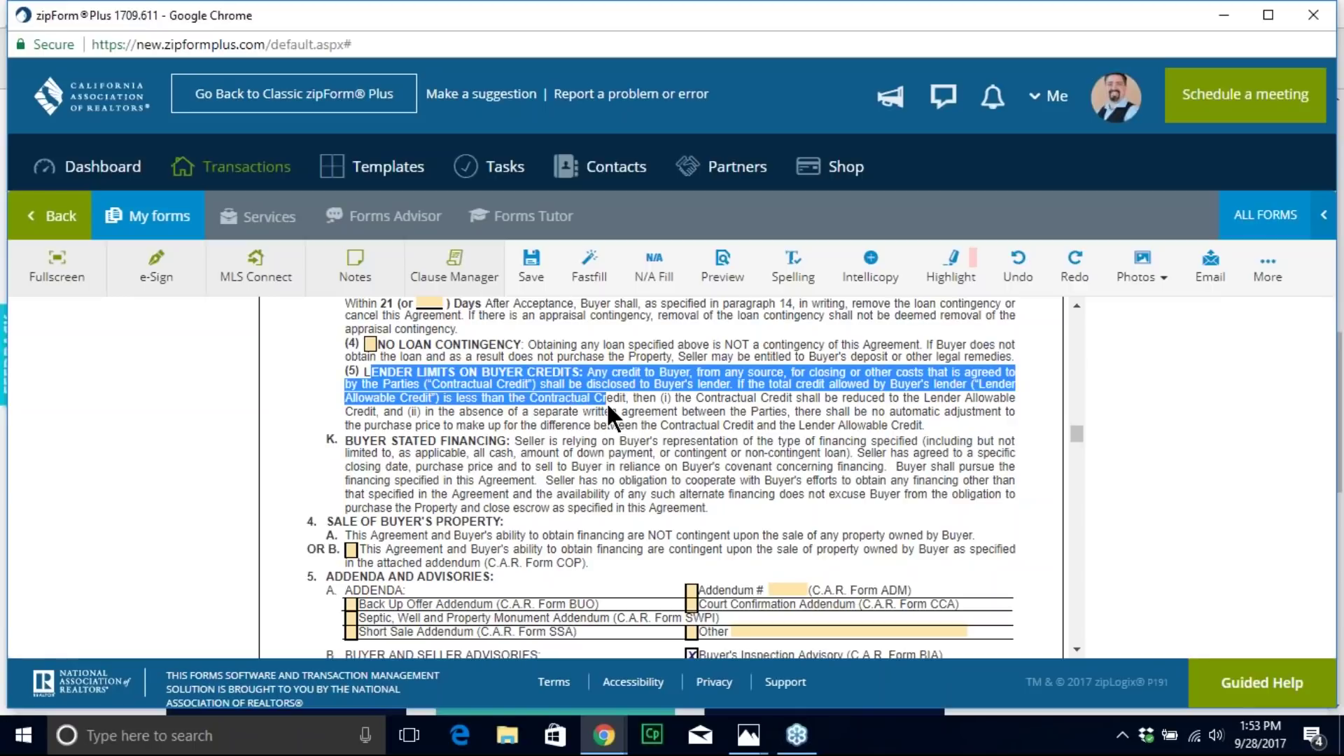
left_click(970, 267)
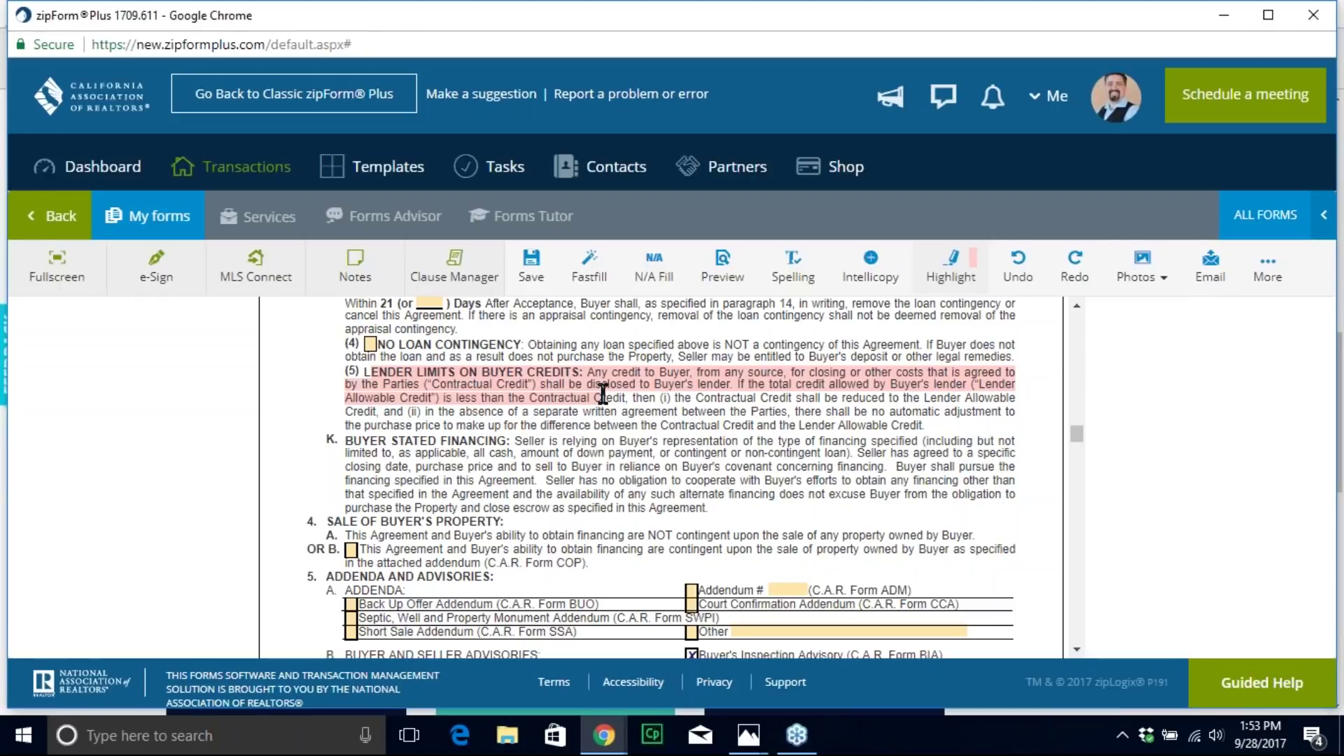
left_click_drag(371, 372, 605, 399)
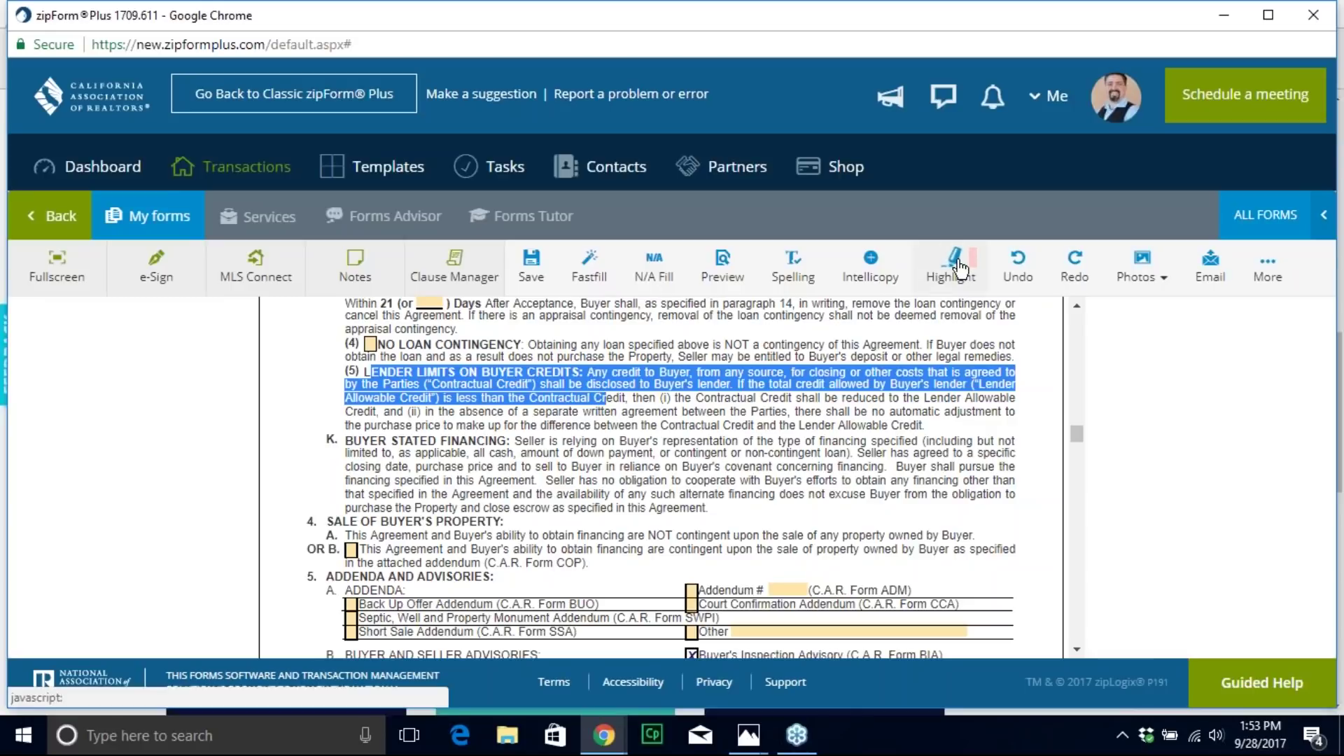
left_click(951, 267)
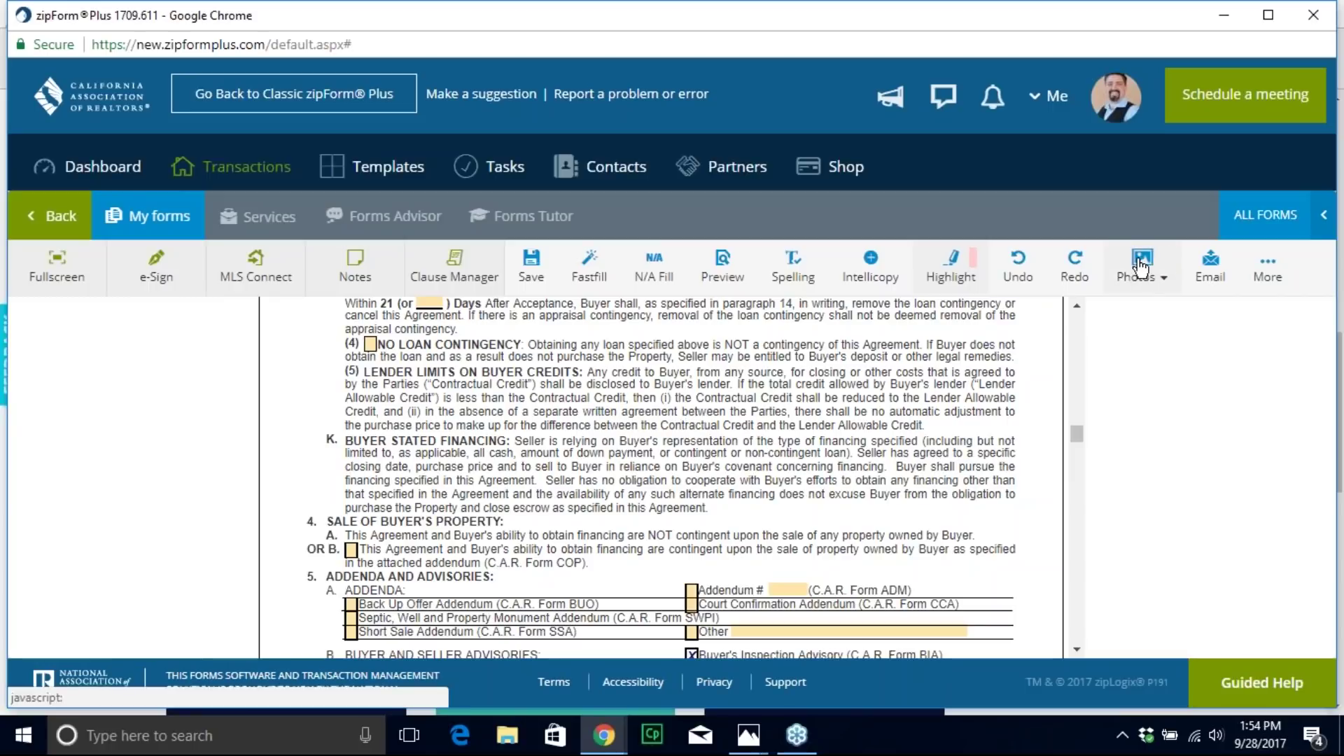
left_click(160, 229)
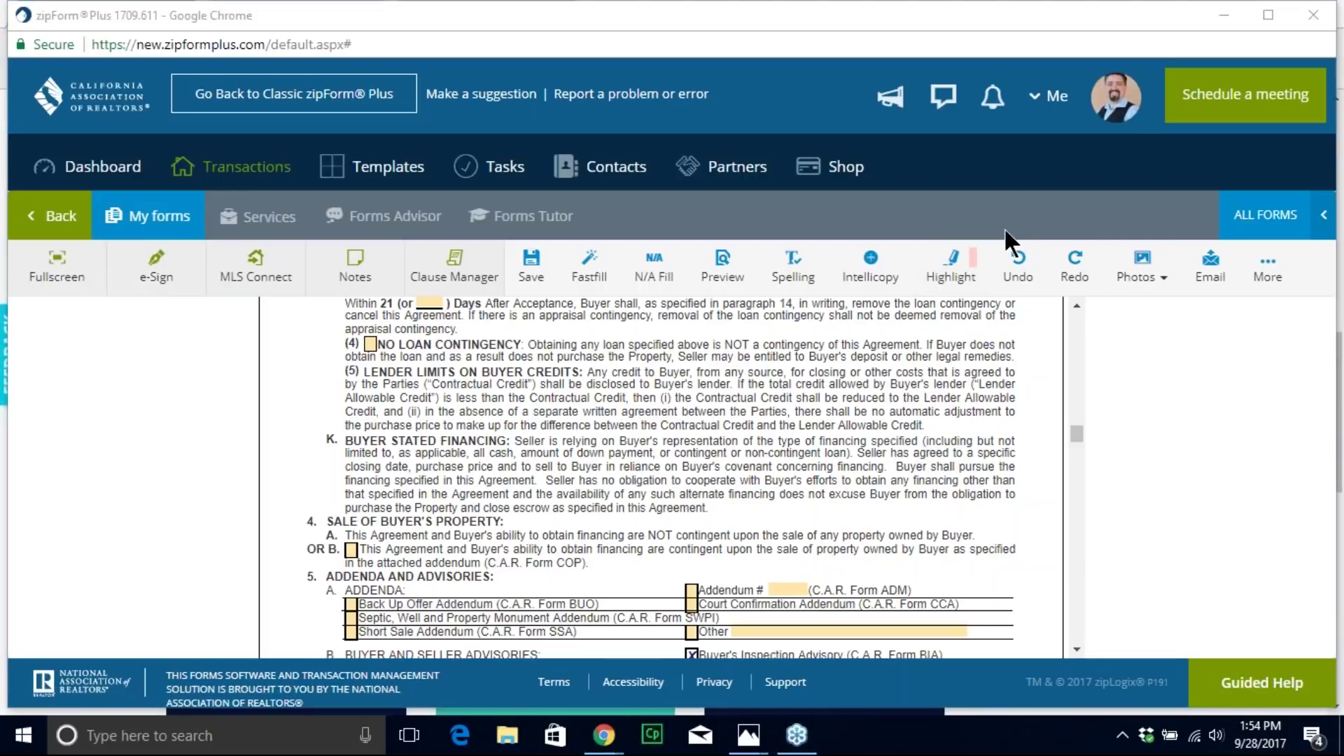
left_click(122, 227)
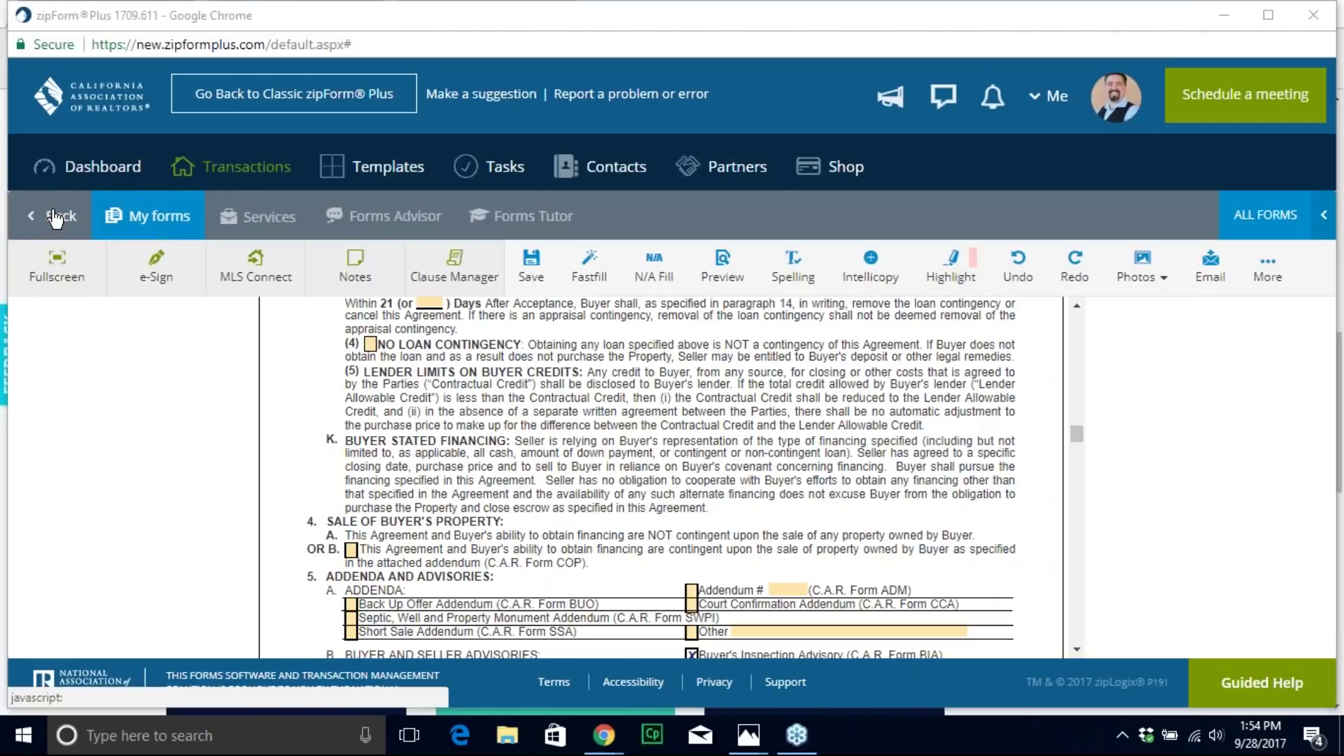
left_click(55, 218)
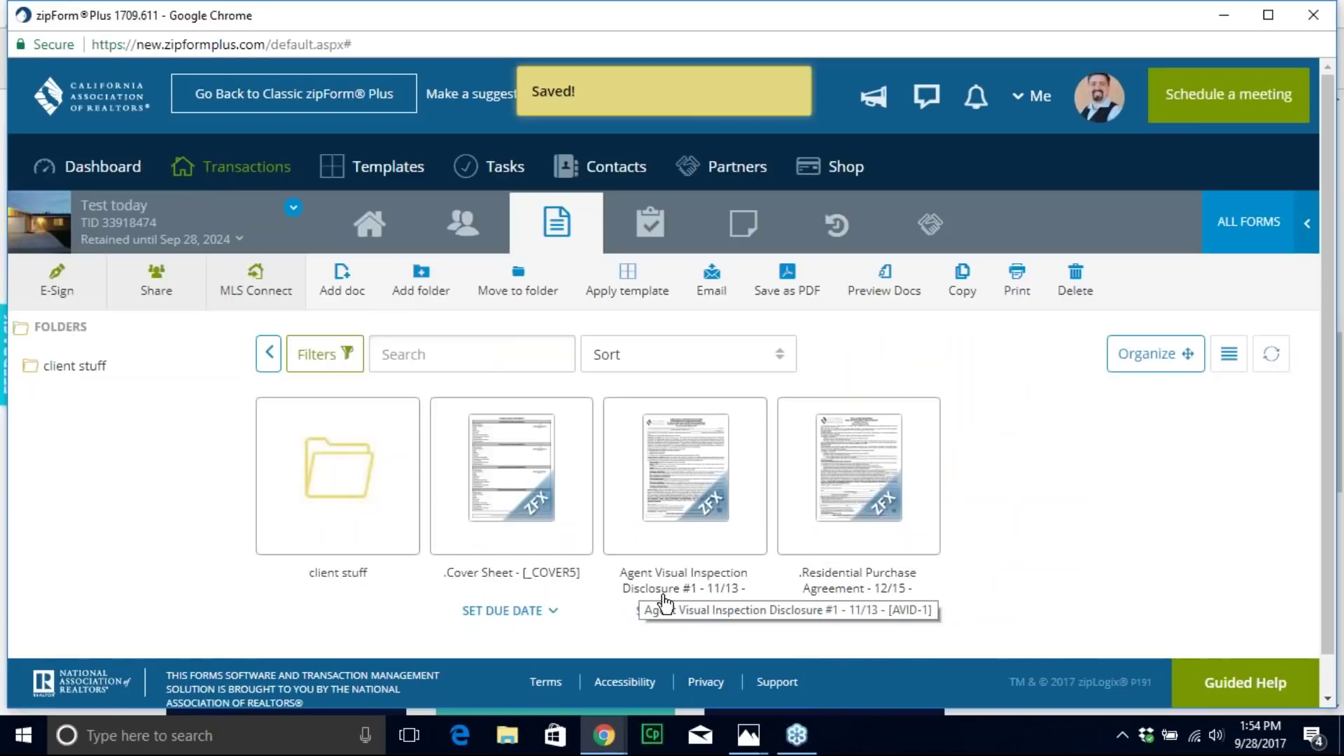
Step: Open the Agent Visual Inspection Disclosure form from the documents list
mouse_move(711, 455)
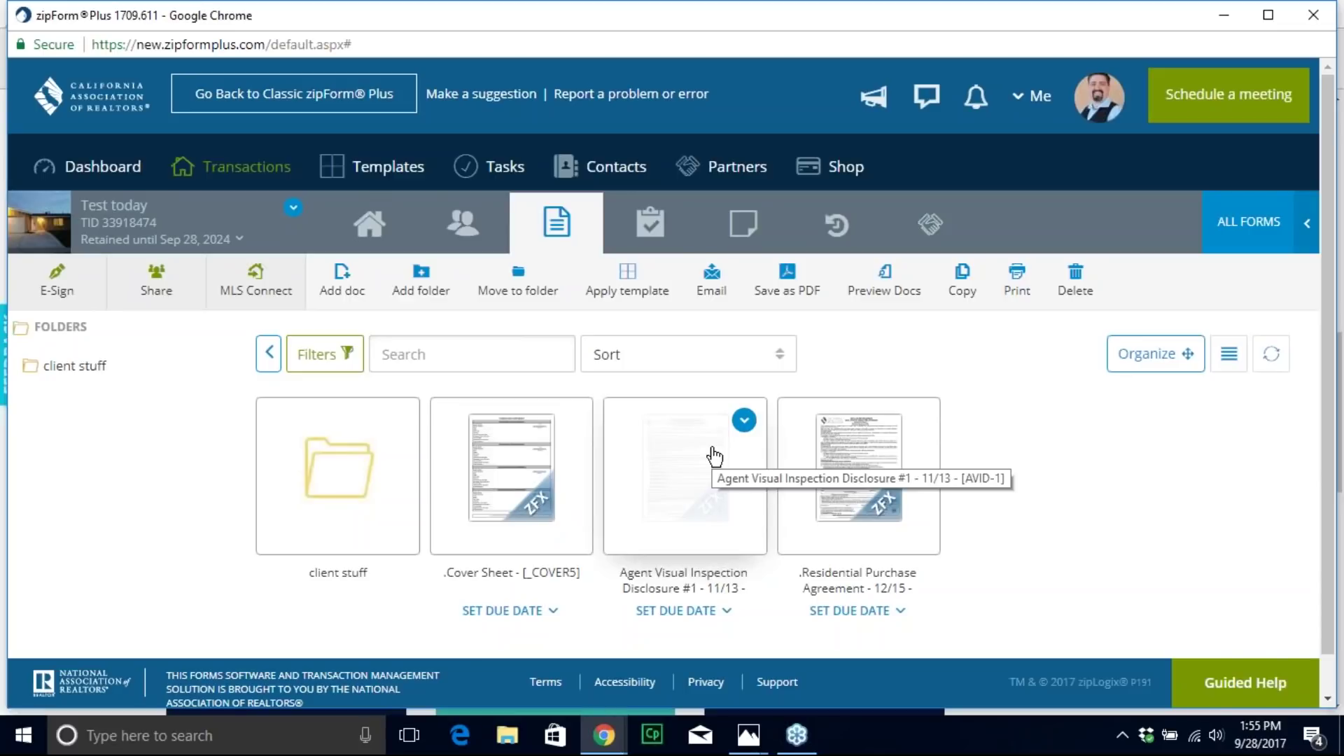
left_click(714, 456)
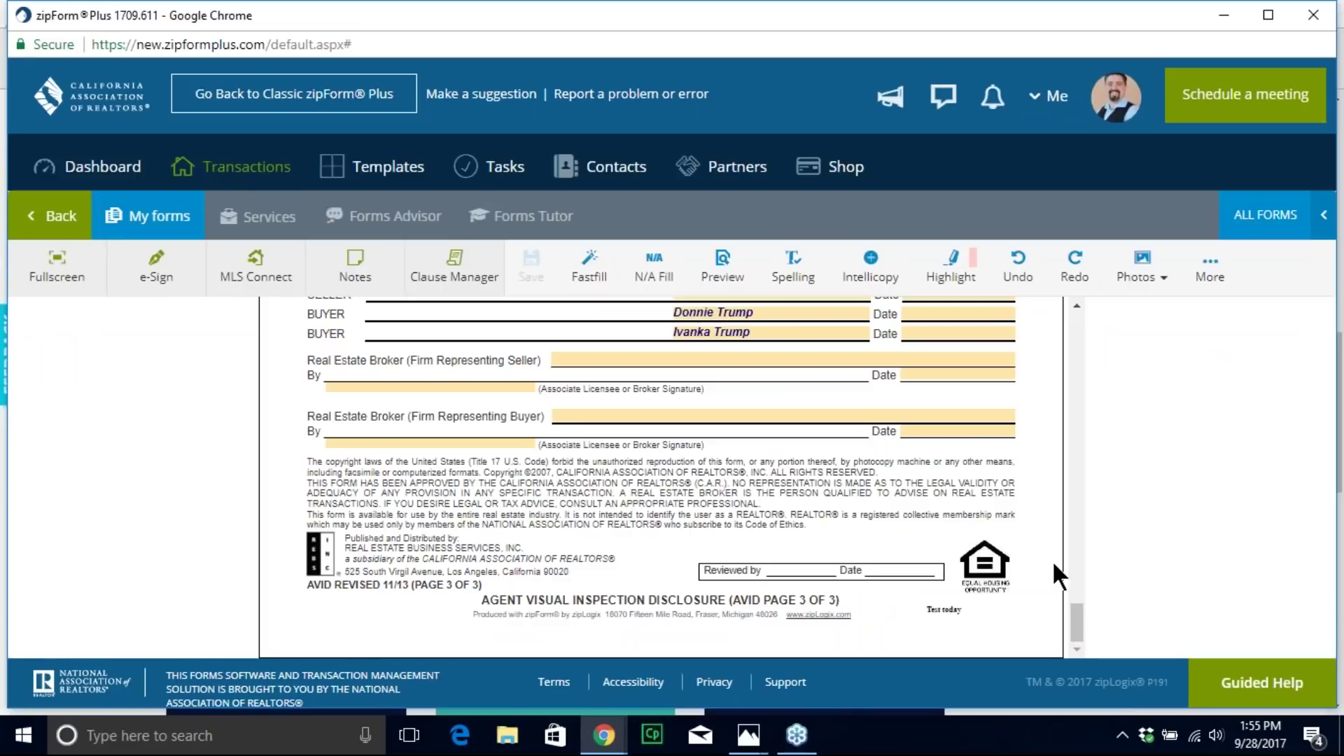
Step: In the AVID's Entry field, note 'Rain gutters don't seem to drain anywhere.'
mouse_move(1074, 609)
left_mouse_down()
mouse_move(981, 316)
mouse_move(981, 444)
left_mouse_up()
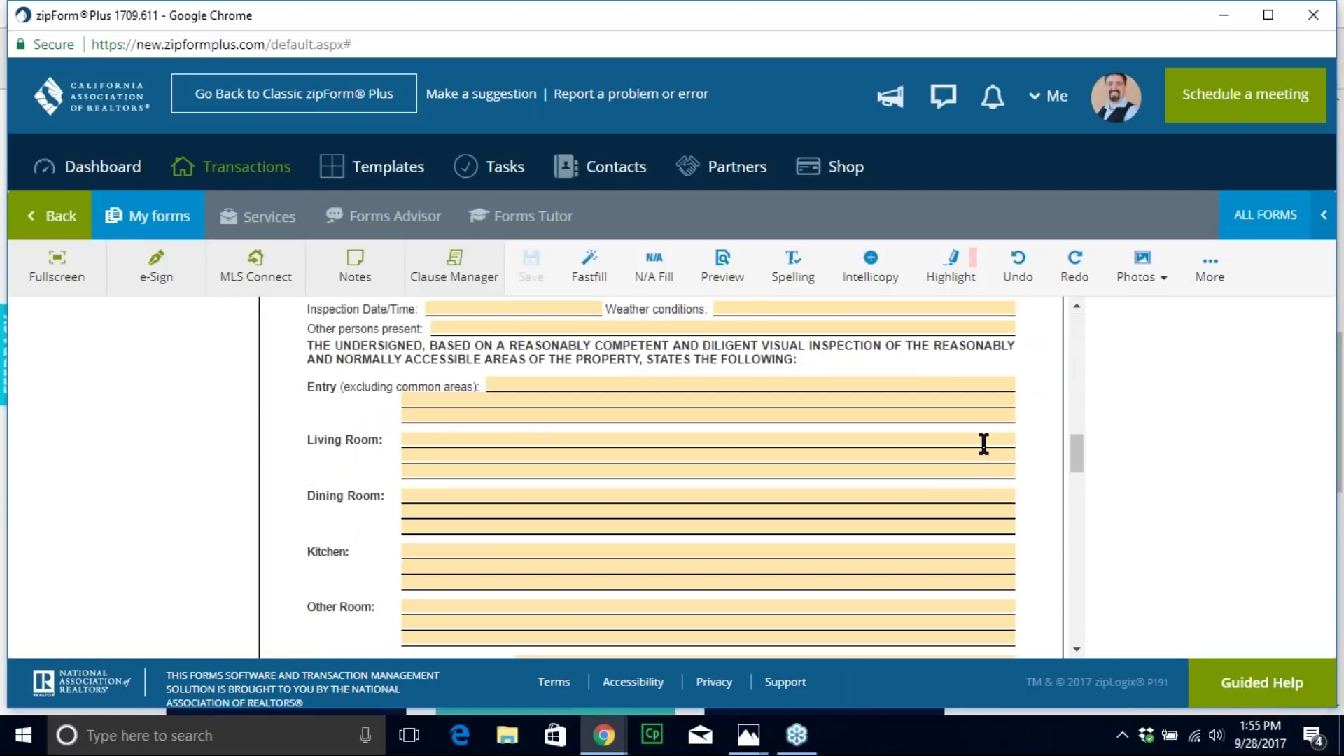
left_click(611, 381)
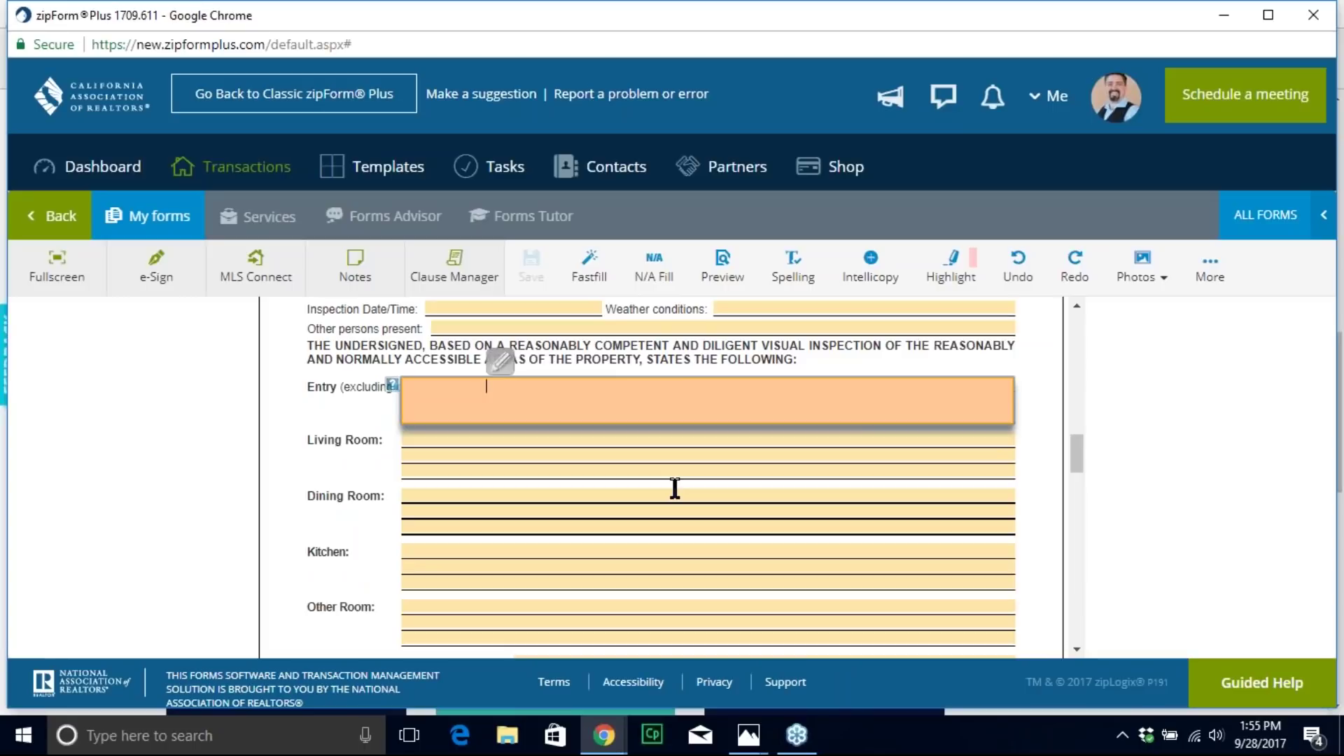
type("Rain gutters don't seem to drain")
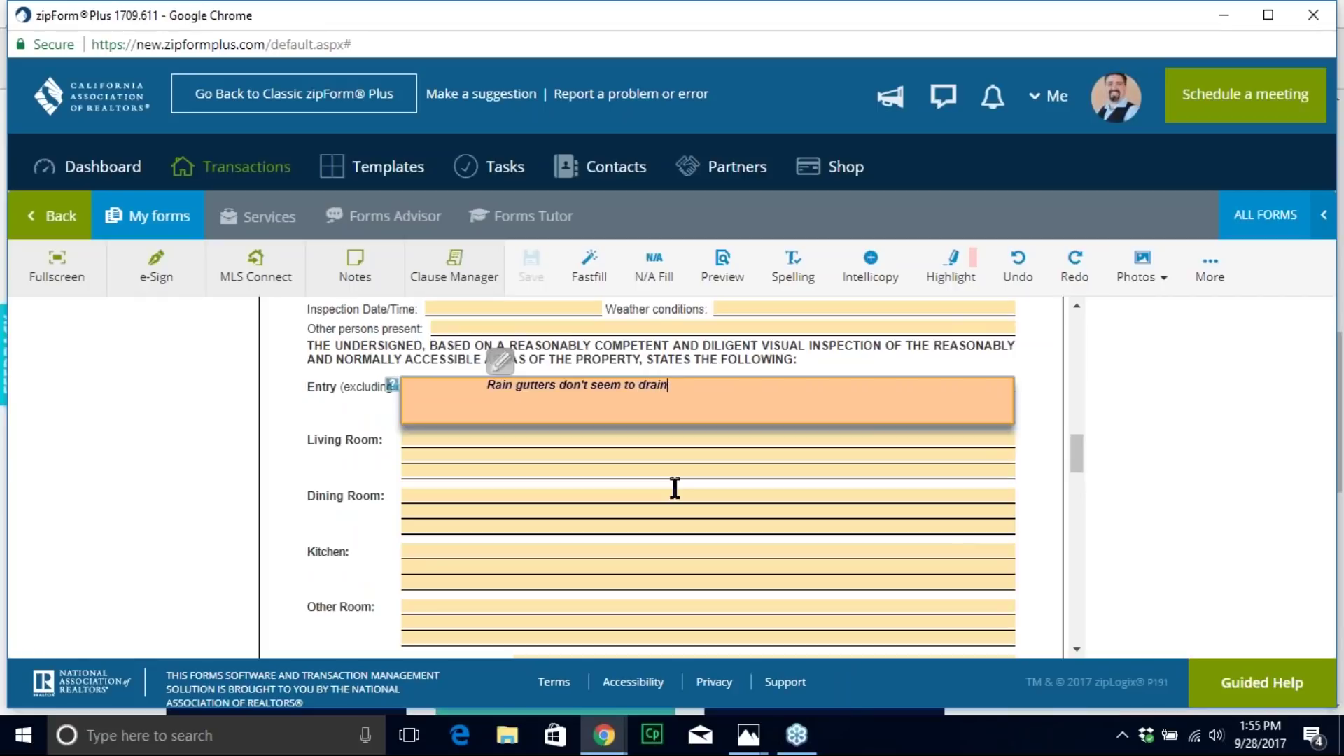
type(" anywhere.")
left_click(748, 452)
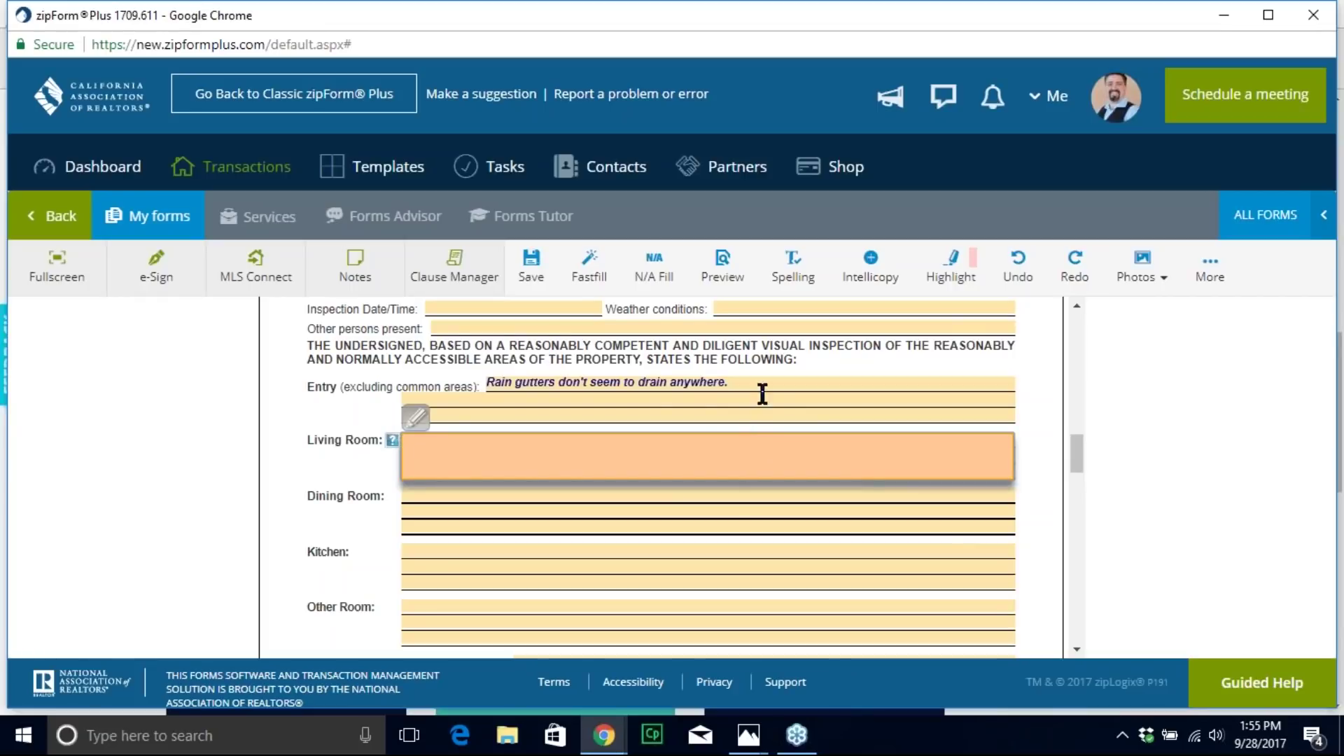
left_click(769, 384)
left_click(745, 435)
Step: Attach defects2 from Home Defects! captioned 'Rain gutters above entry' and tag Photo 1 on Entry
left_click(1140, 270)
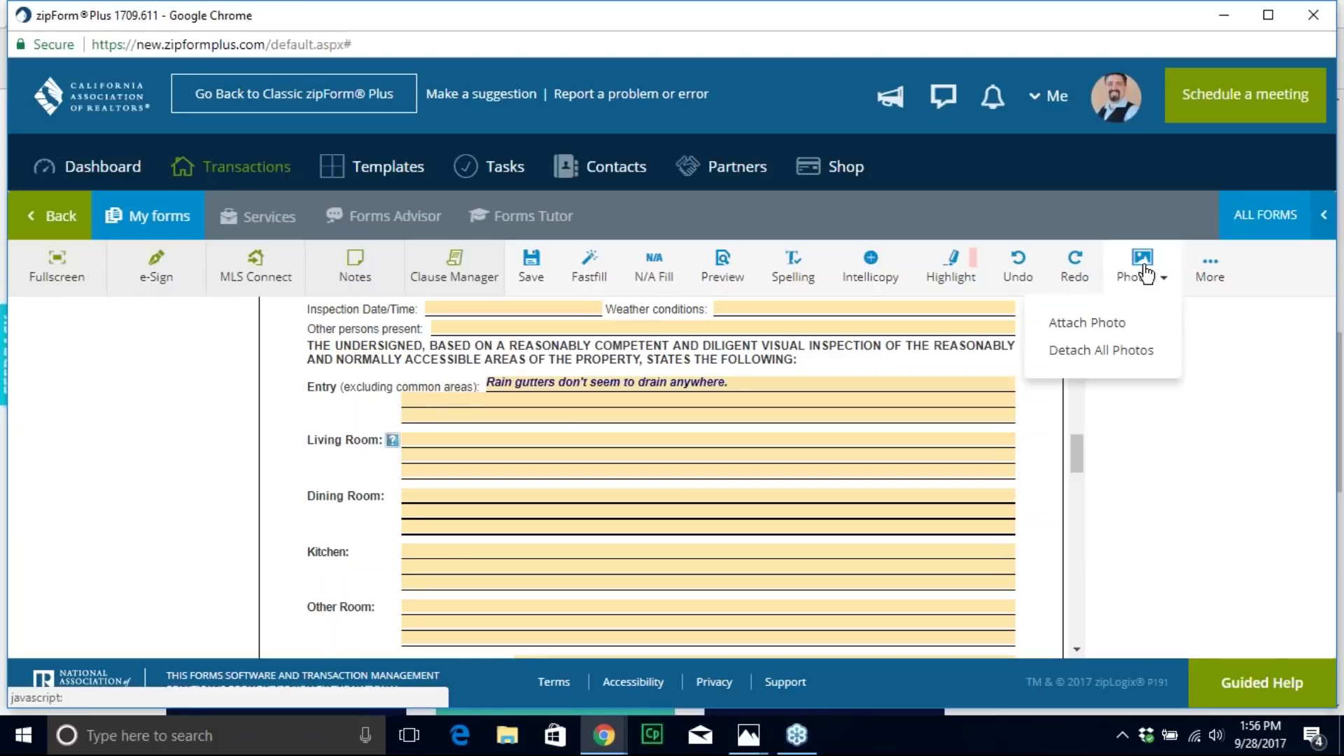
left_click(1109, 322)
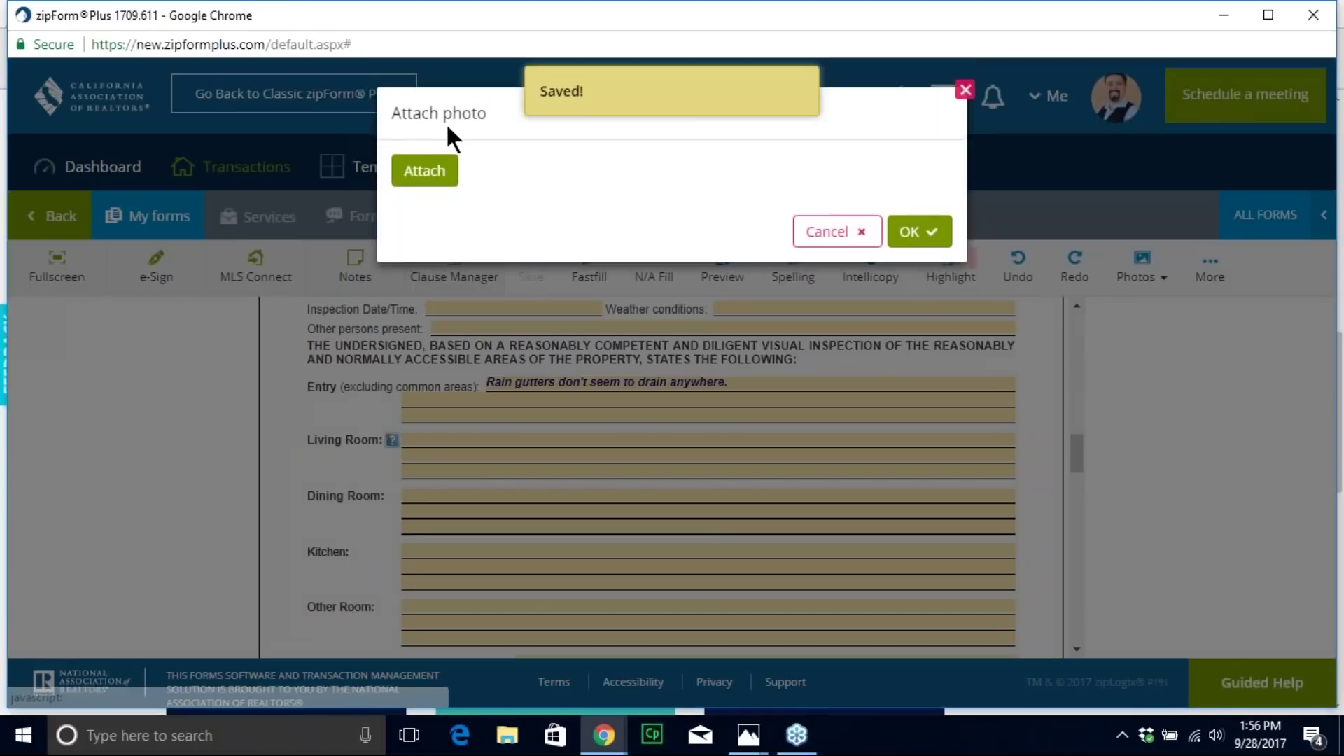
left_click(424, 170)
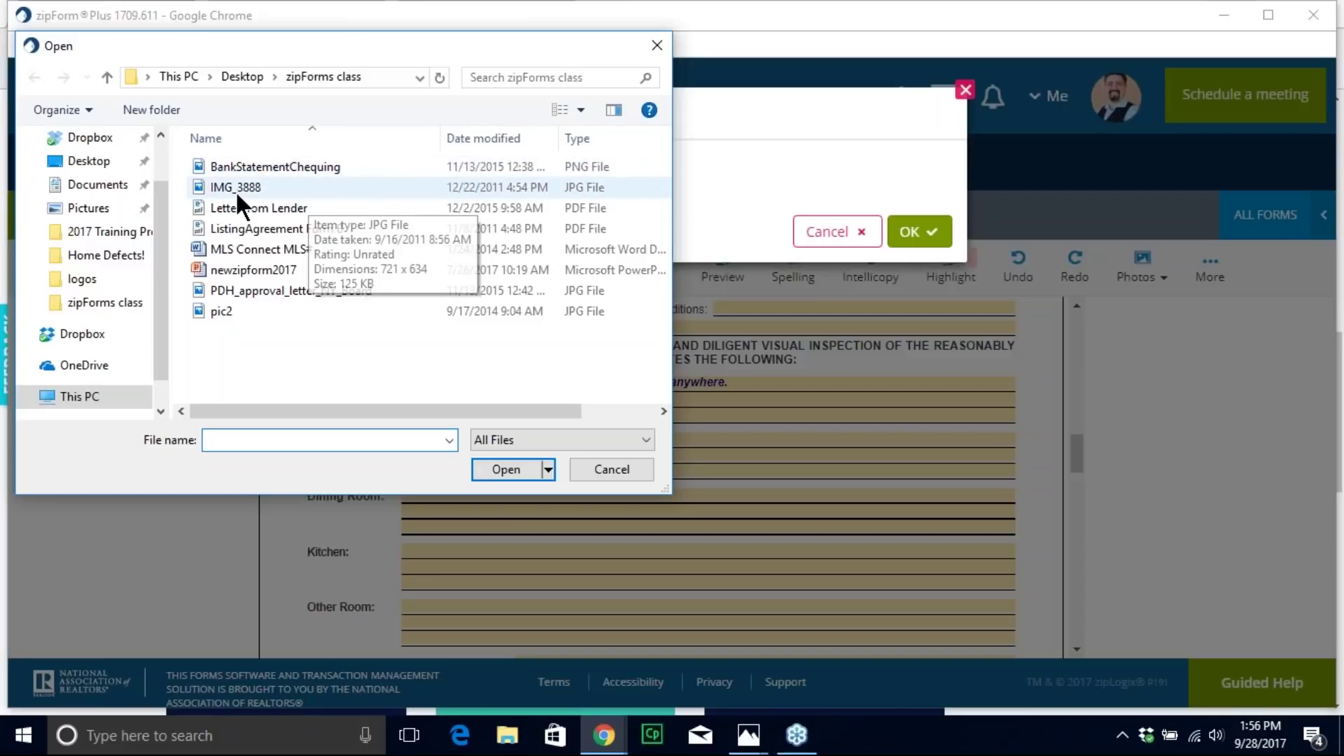
left_click(105, 256)
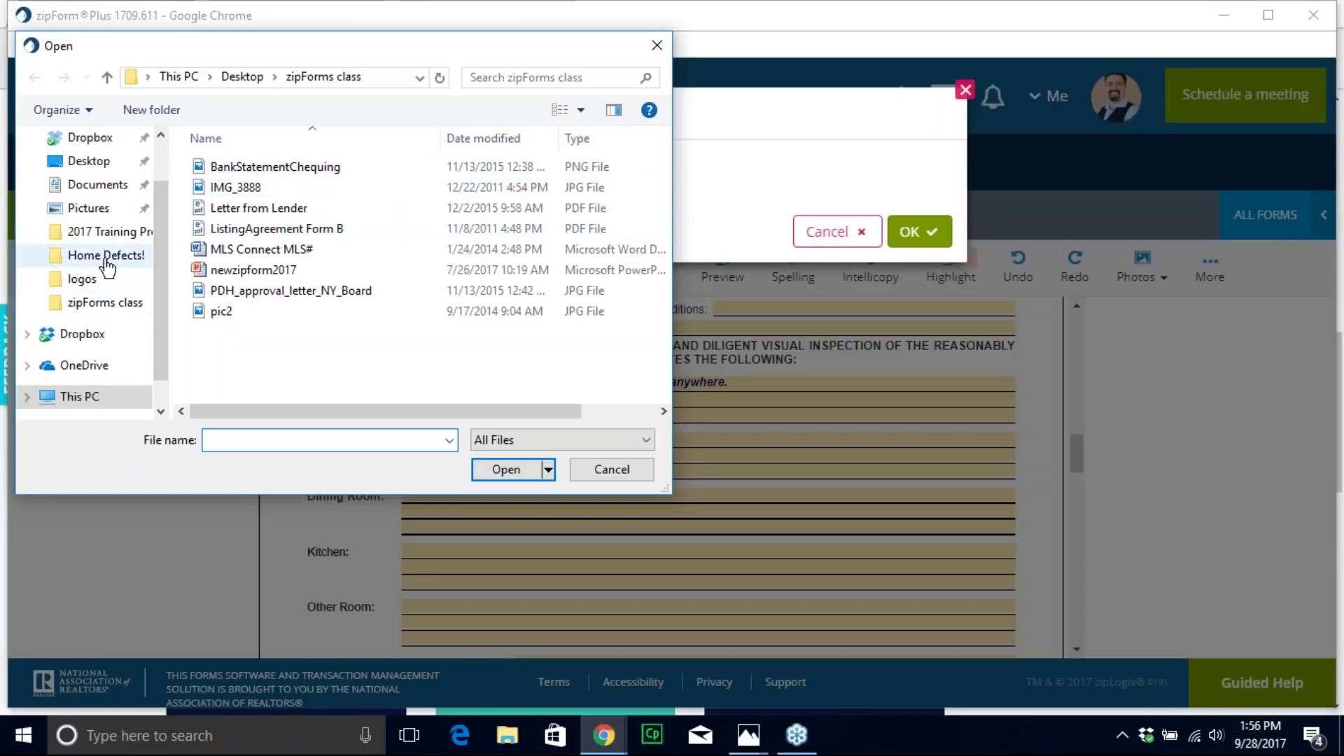
double_click(493, 192)
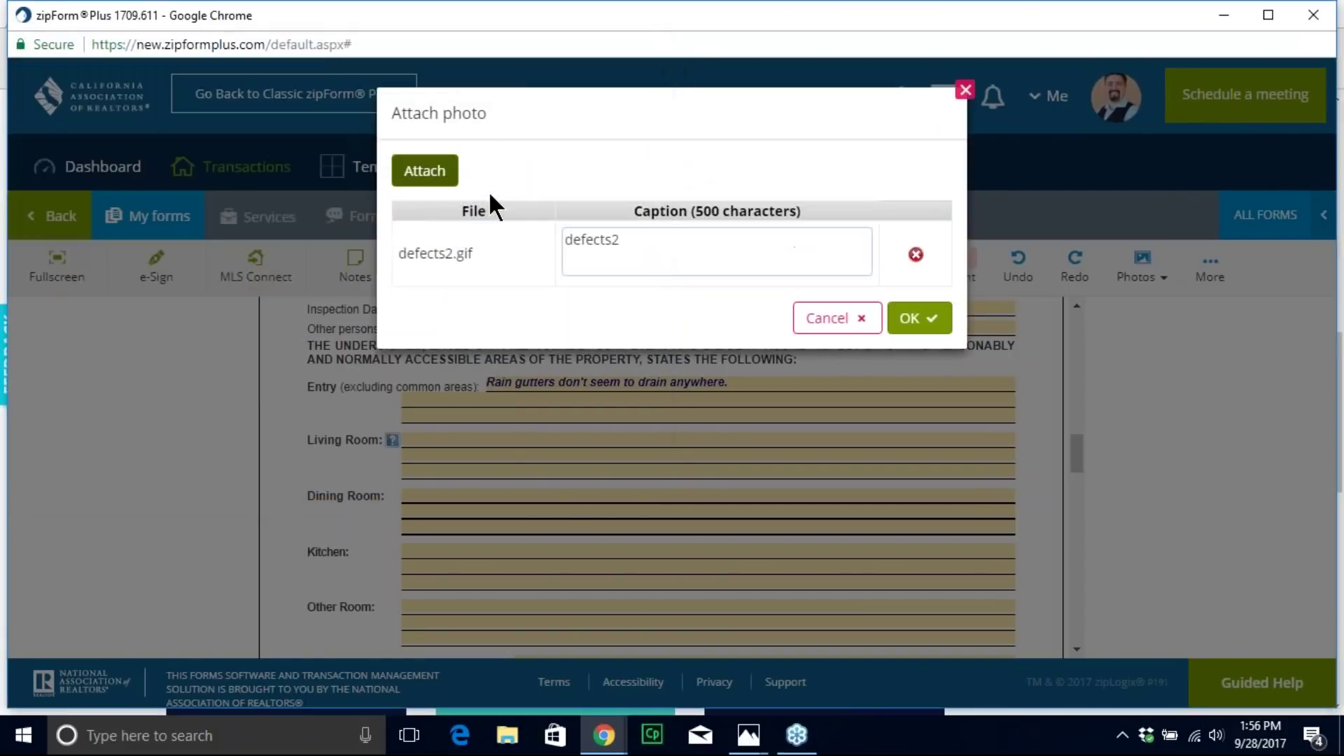
double_click(638, 237)
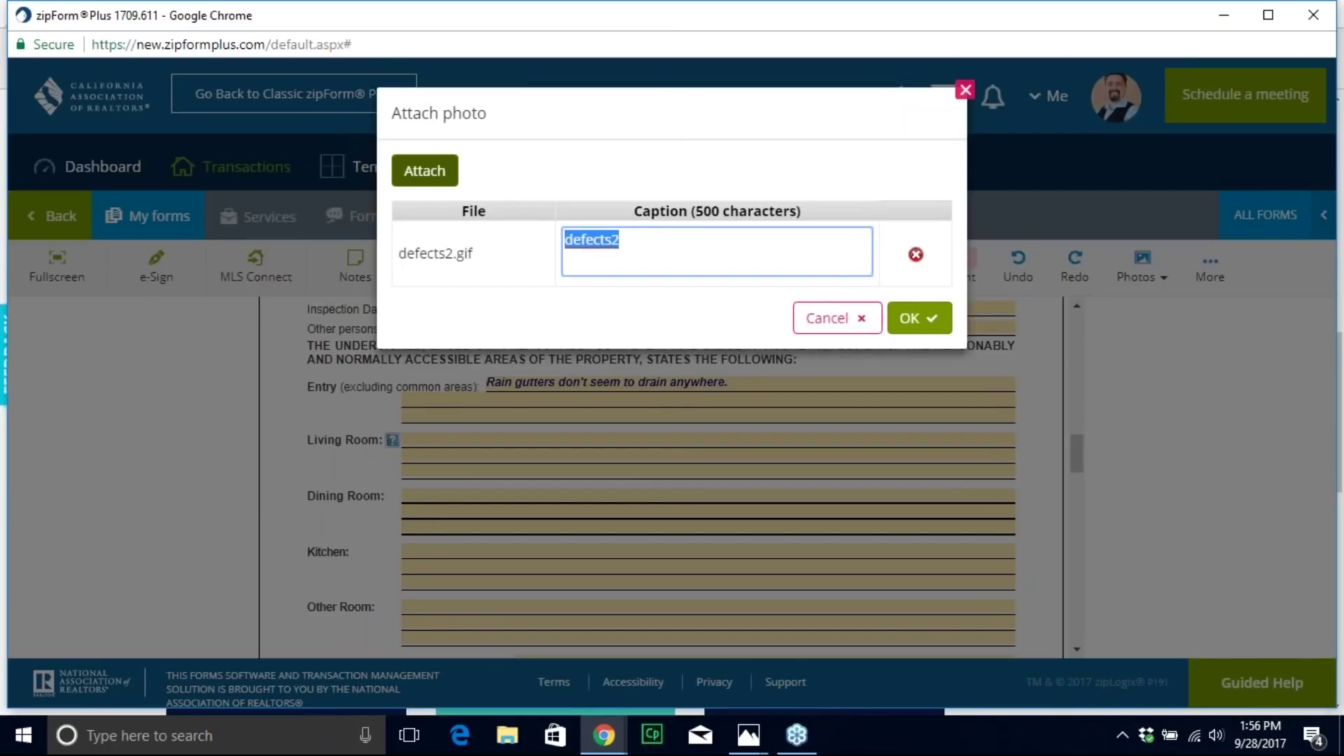
type("Rain gu")
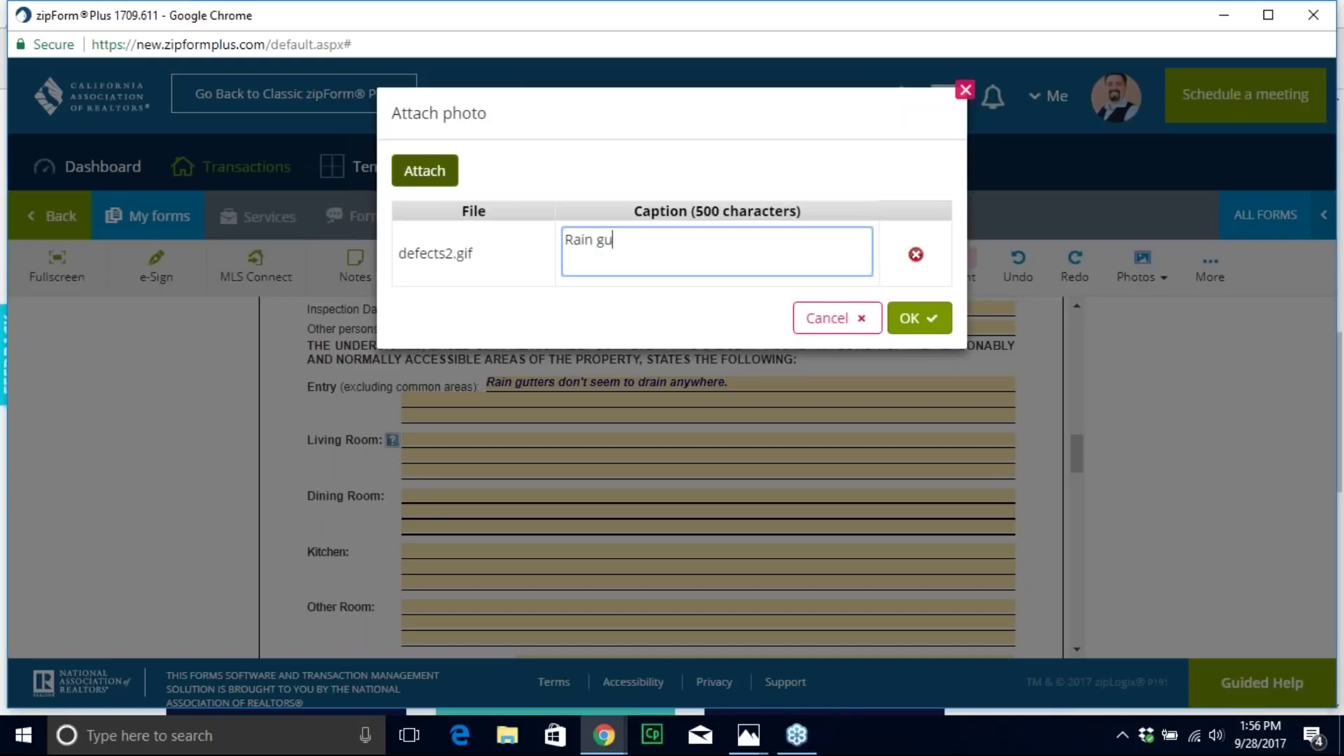
type("tters above entry")
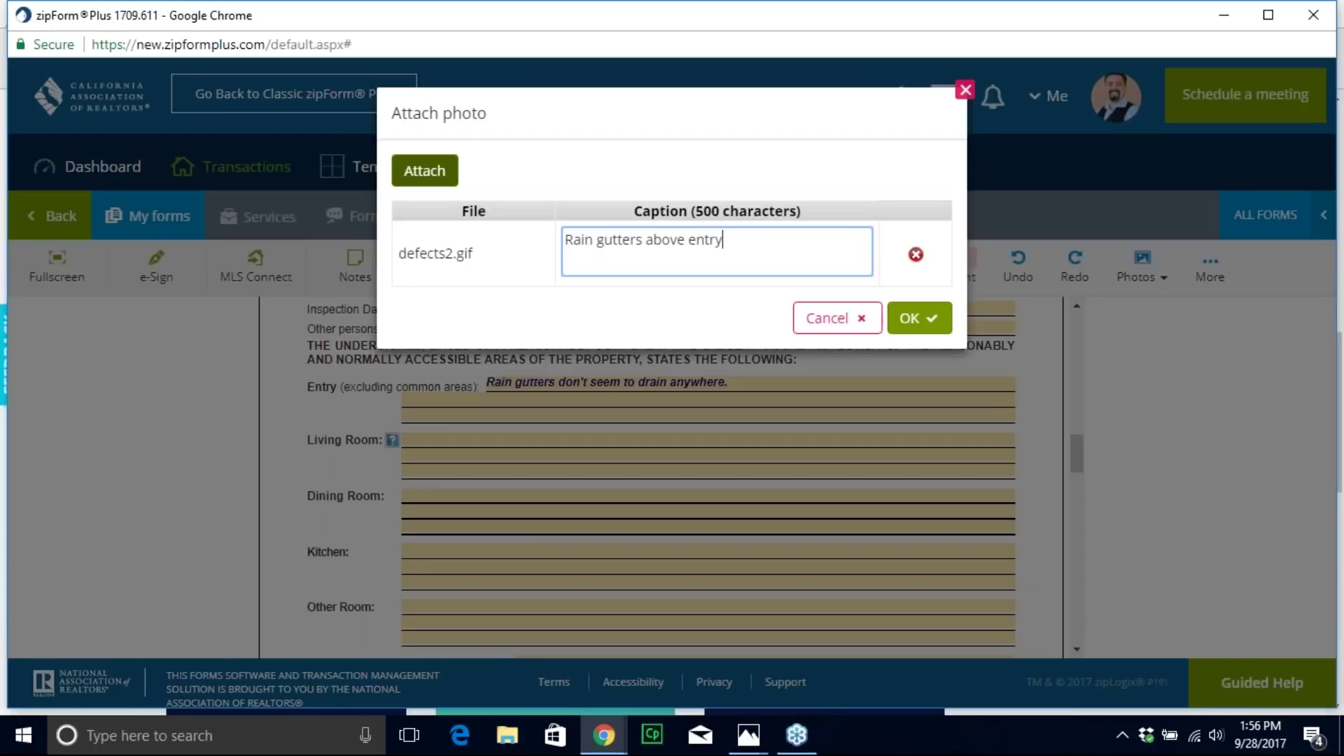
left_click(917, 319)
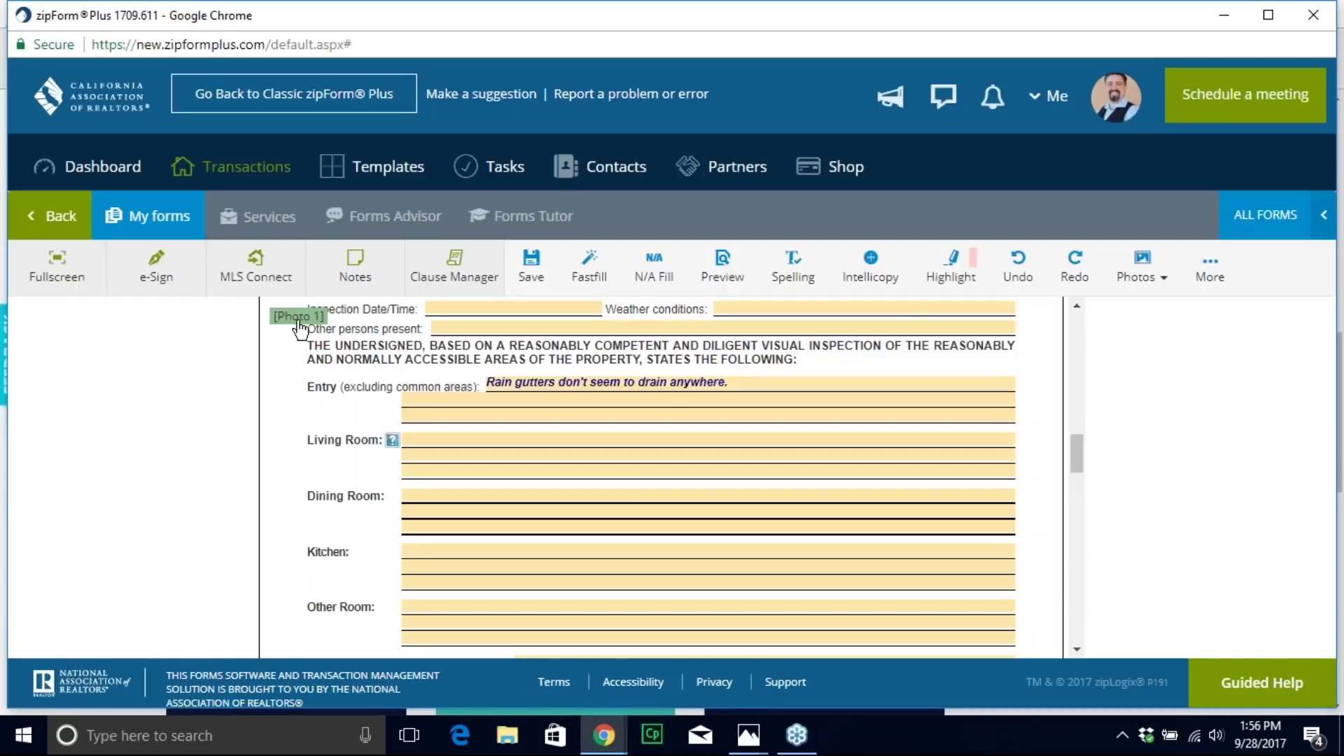
left_click_drag(300, 326, 774, 394)
Step: Note 'Floor damage near the sliding glass door.' under Dining Room and attach defect4.jpg
left_click(440, 490)
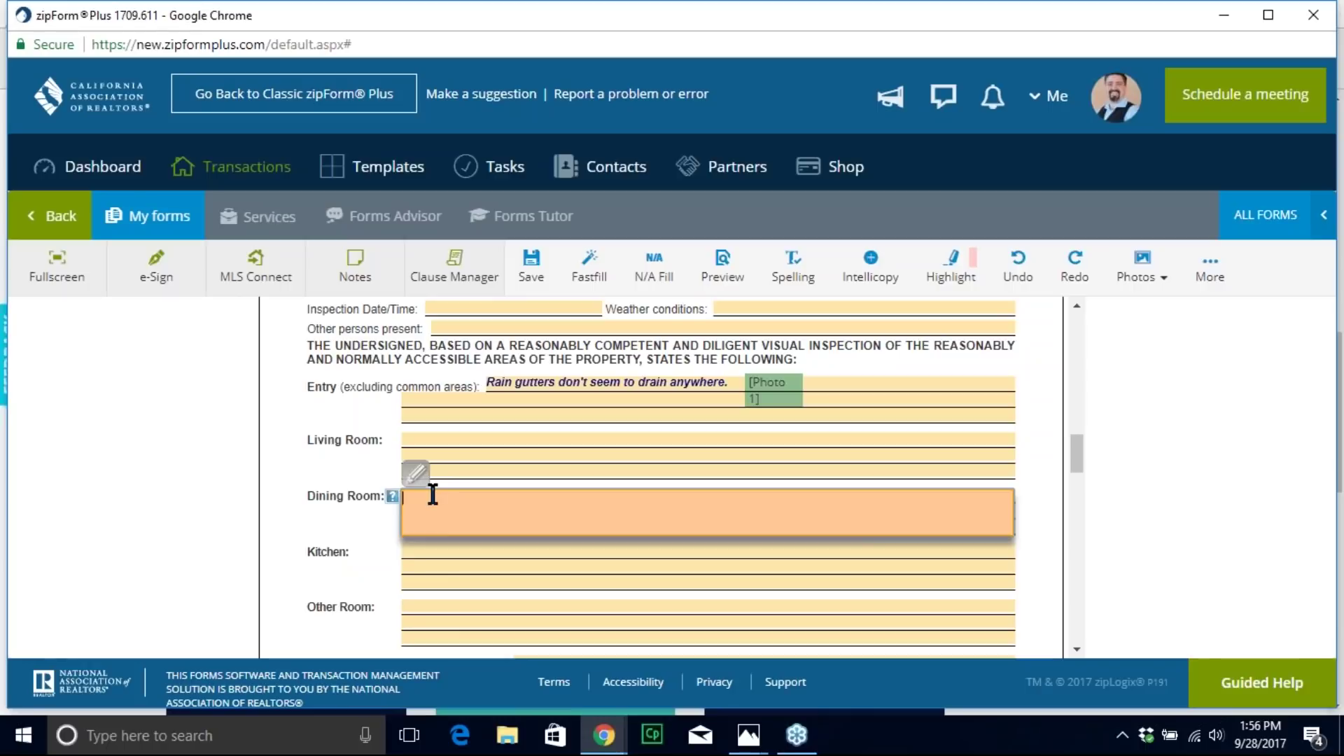
type("Floor damage near the sliding glass")
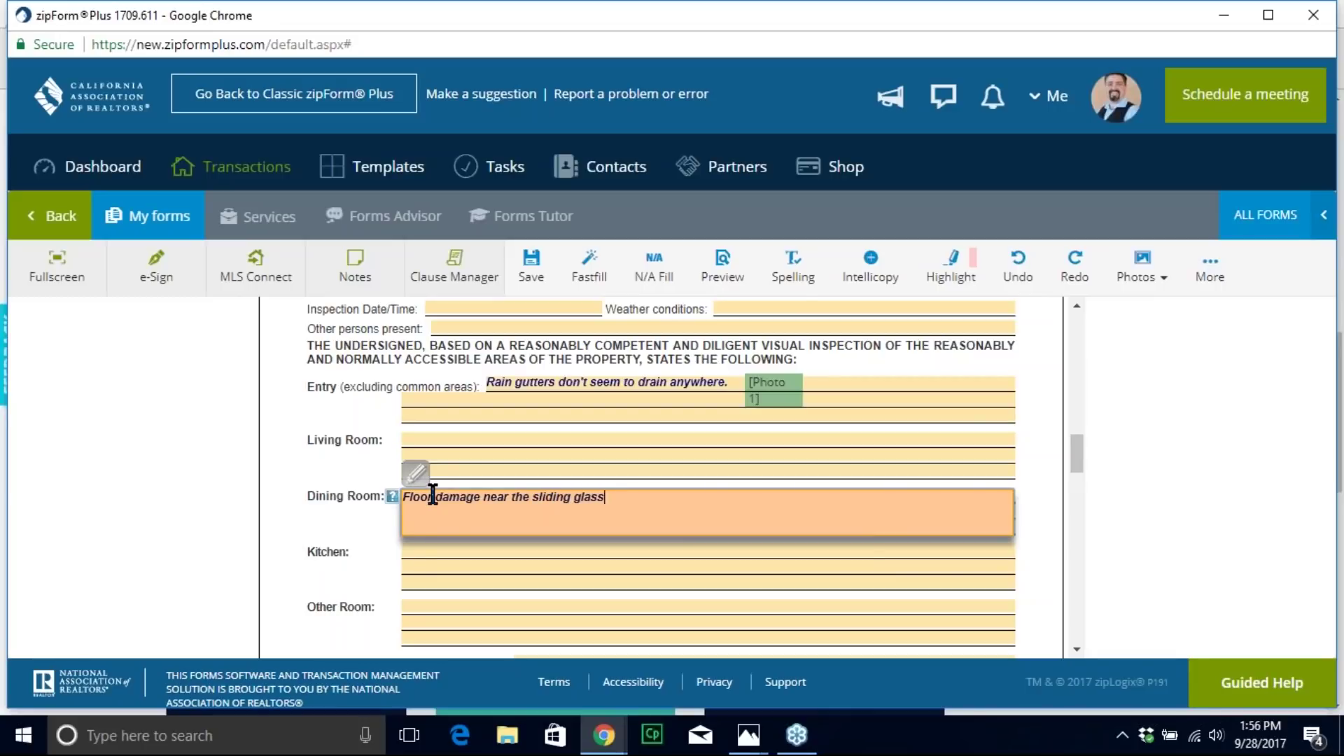
type(" door.")
left_click(1148, 266)
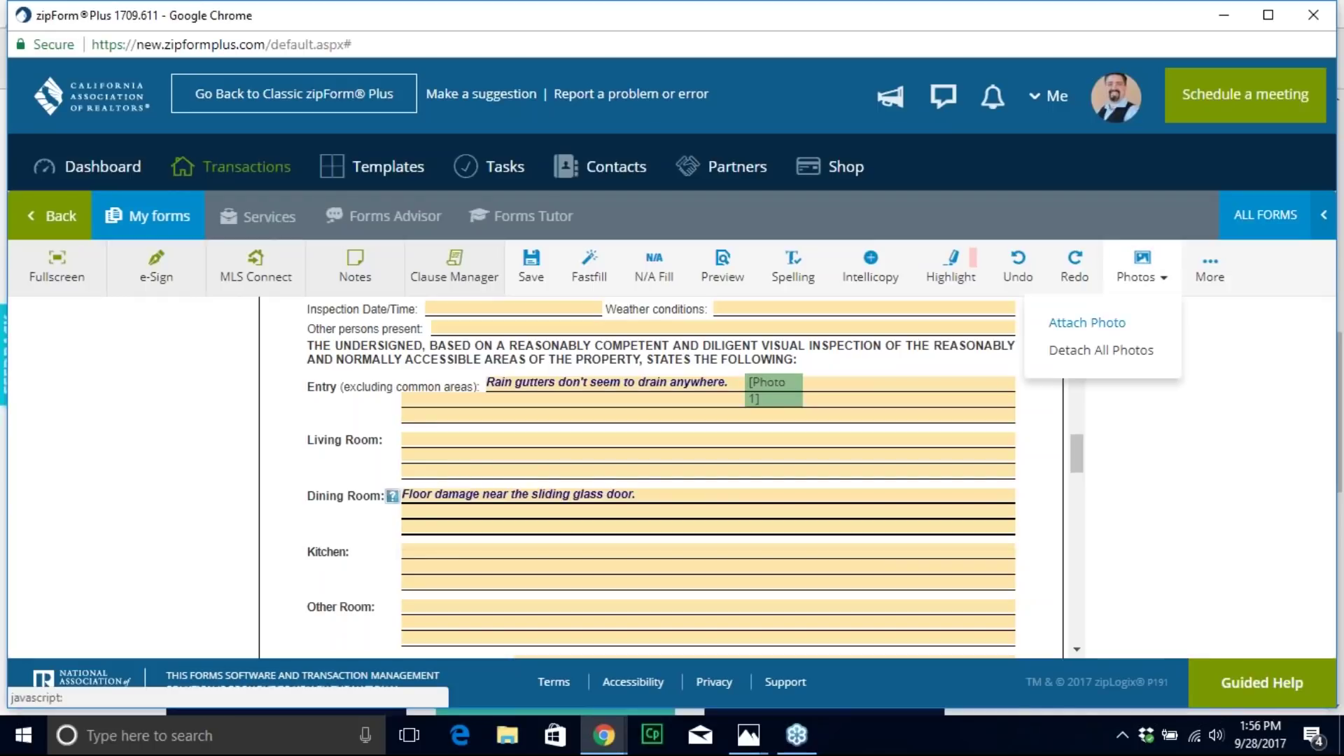
left_click(1150, 317)
left_click(425, 170)
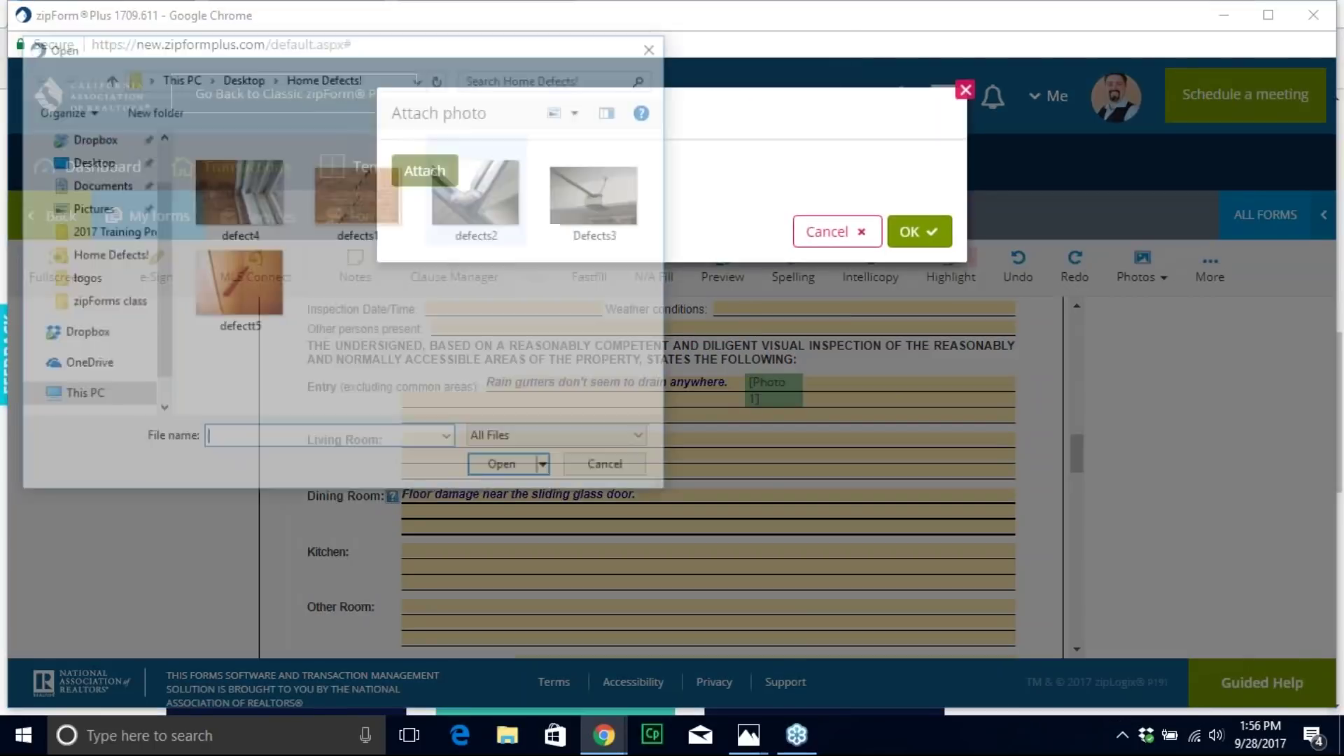
double_click(273, 204)
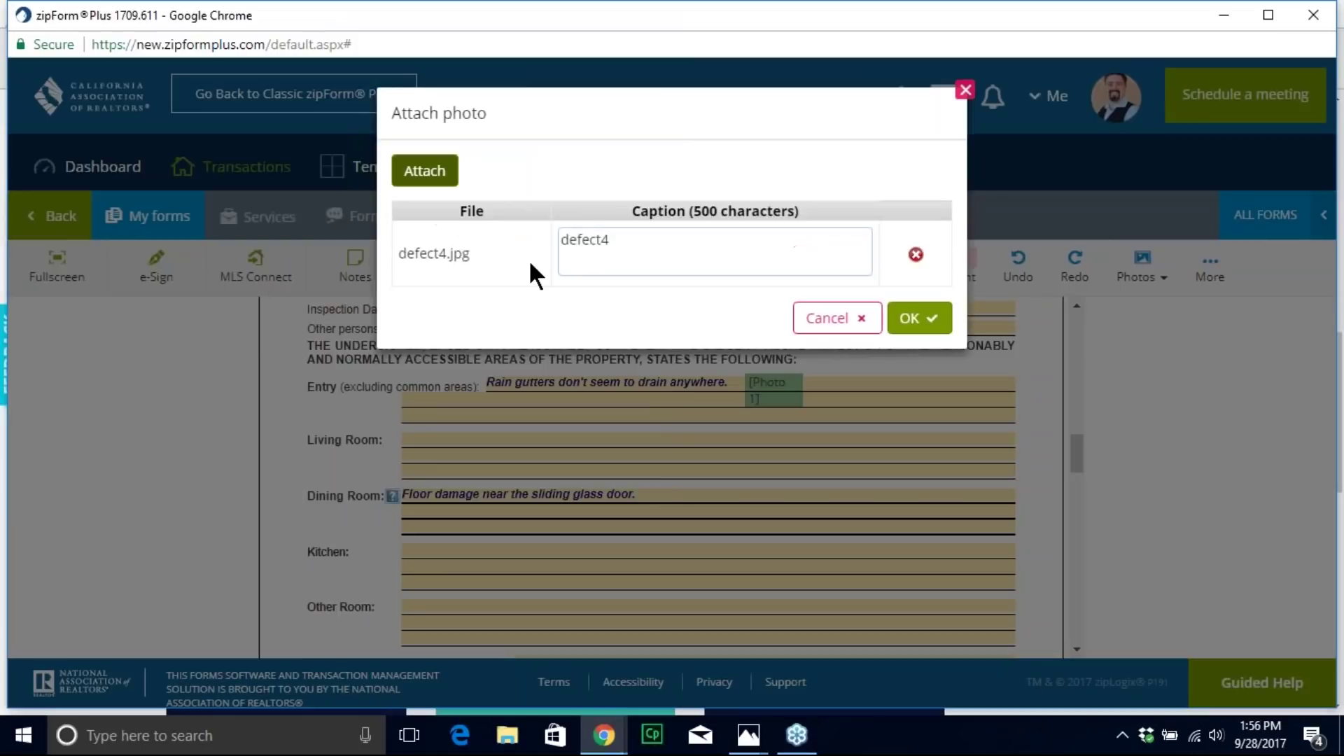
Step: Caption the photo 'floor near sliding glass door in dining area.' and tag Photo 2 on Dining Room
double_click(616, 241)
type("fl")
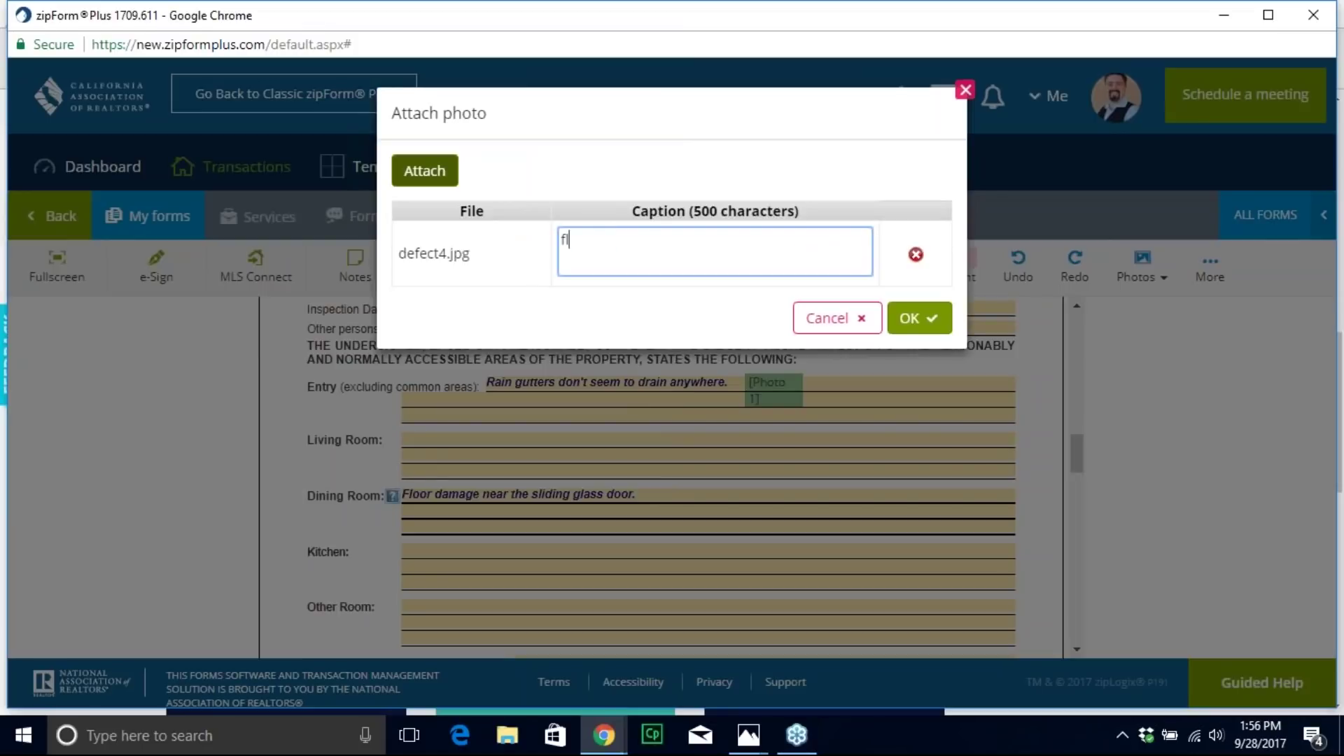
type("oor near sligh")
key("BackSpace")
key("BackSpace")
key("BackSpace")
type("iding")
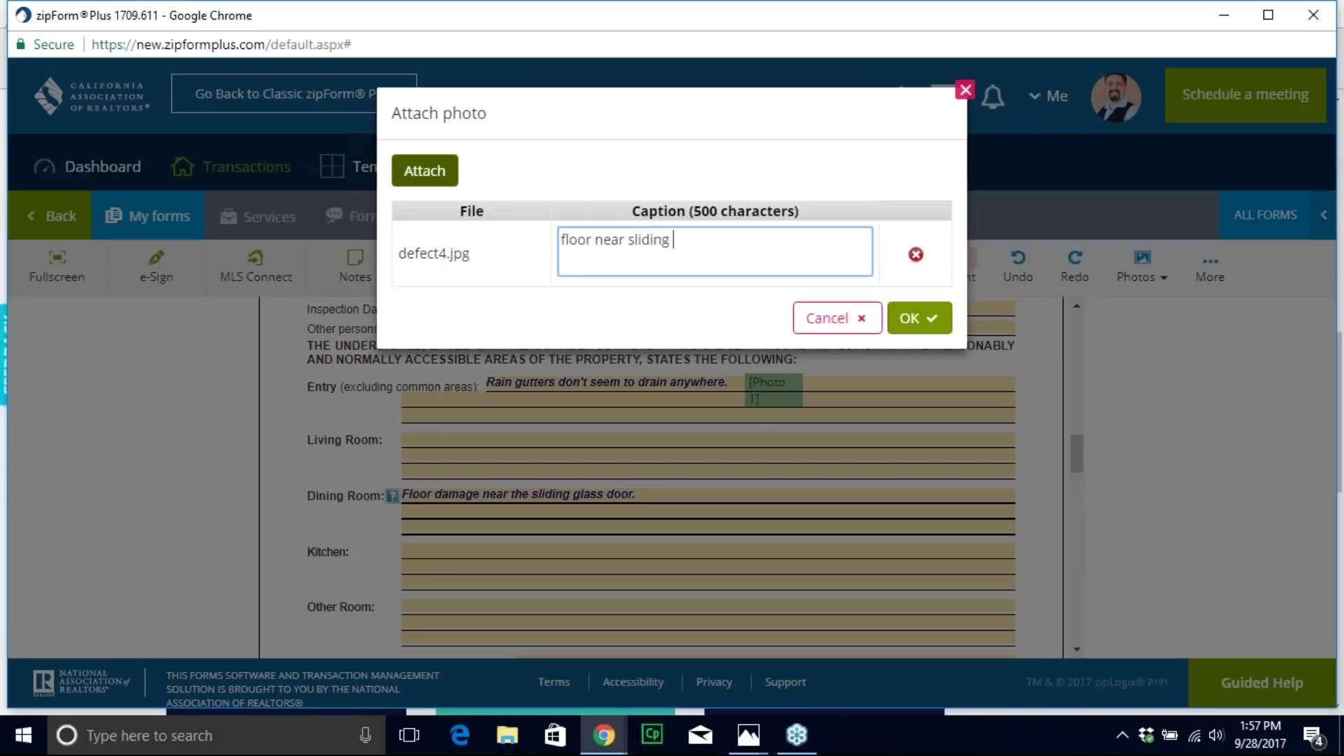
type(" glass door in dining area.")
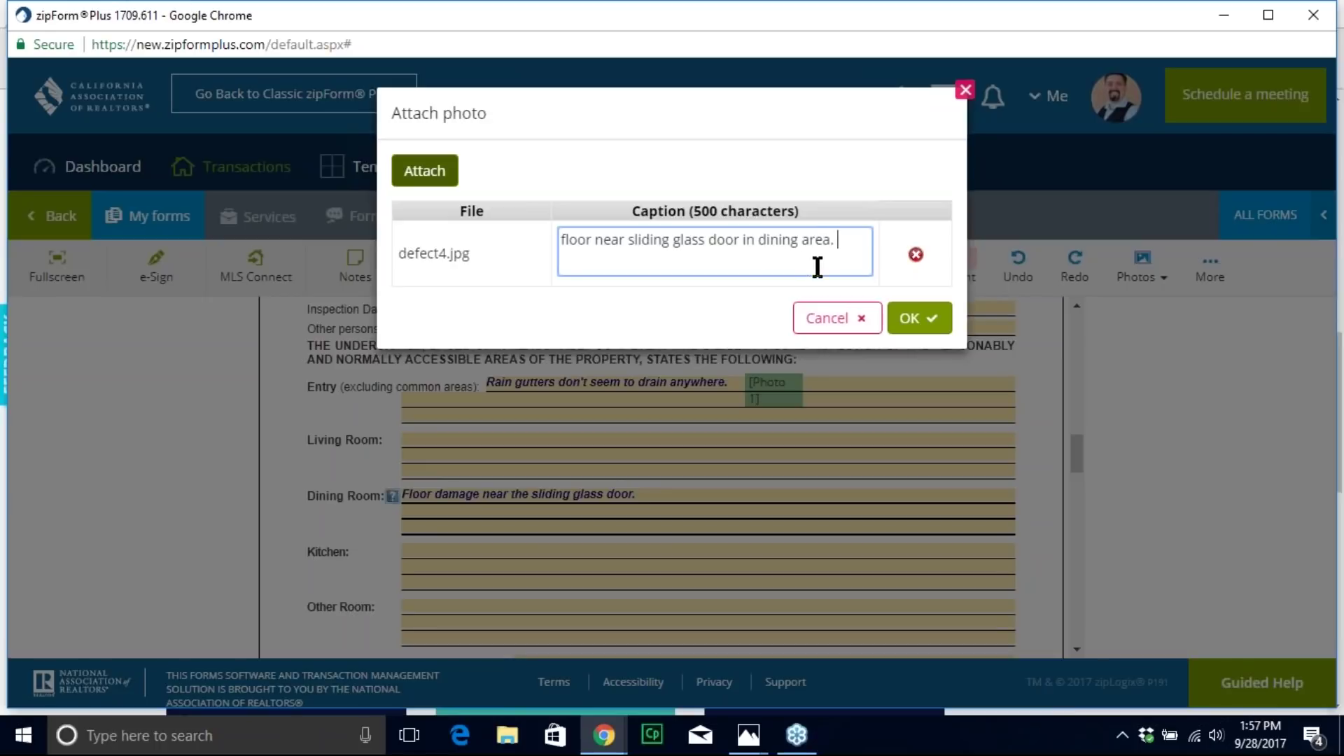
left_click(907, 318)
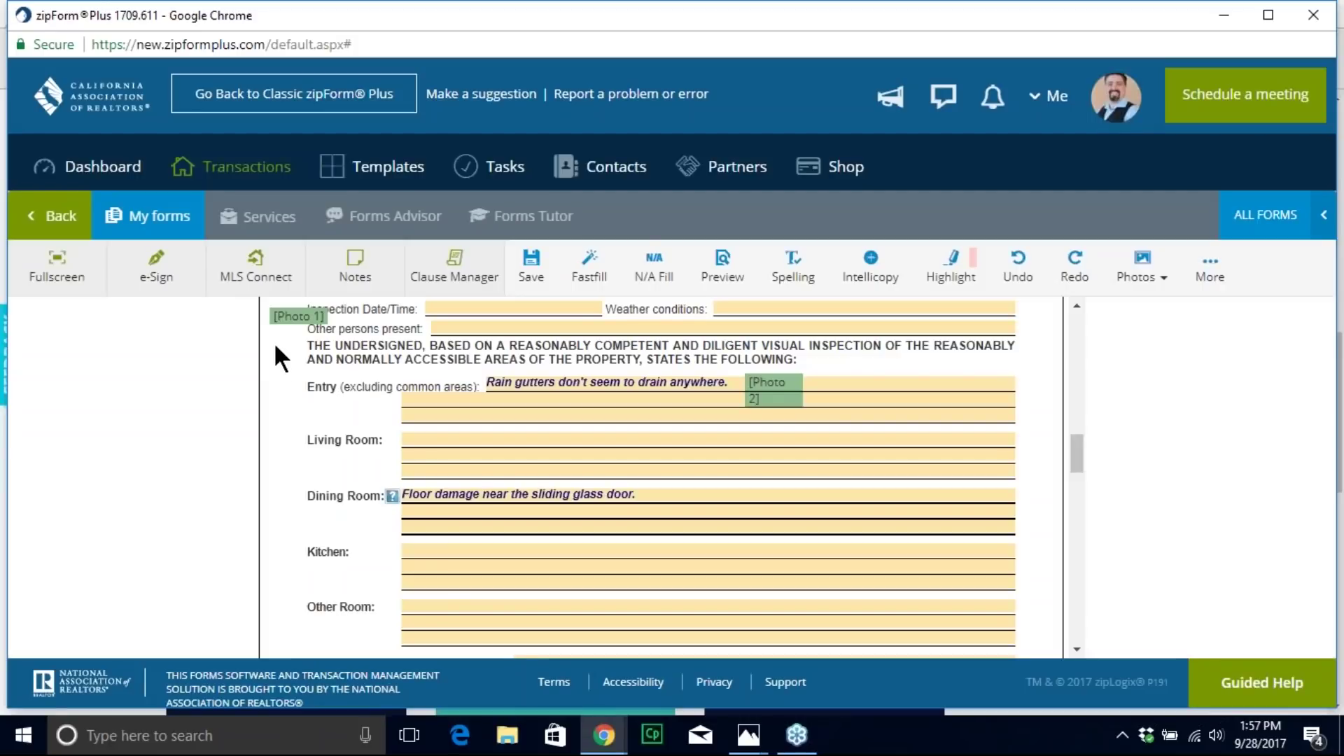
mouse_move(279, 322)
left_mouse_down()
mouse_move(508, 426)
mouse_move(637, 443)
mouse_move(689, 486)
mouse_move(684, 501)
left_mouse_up()
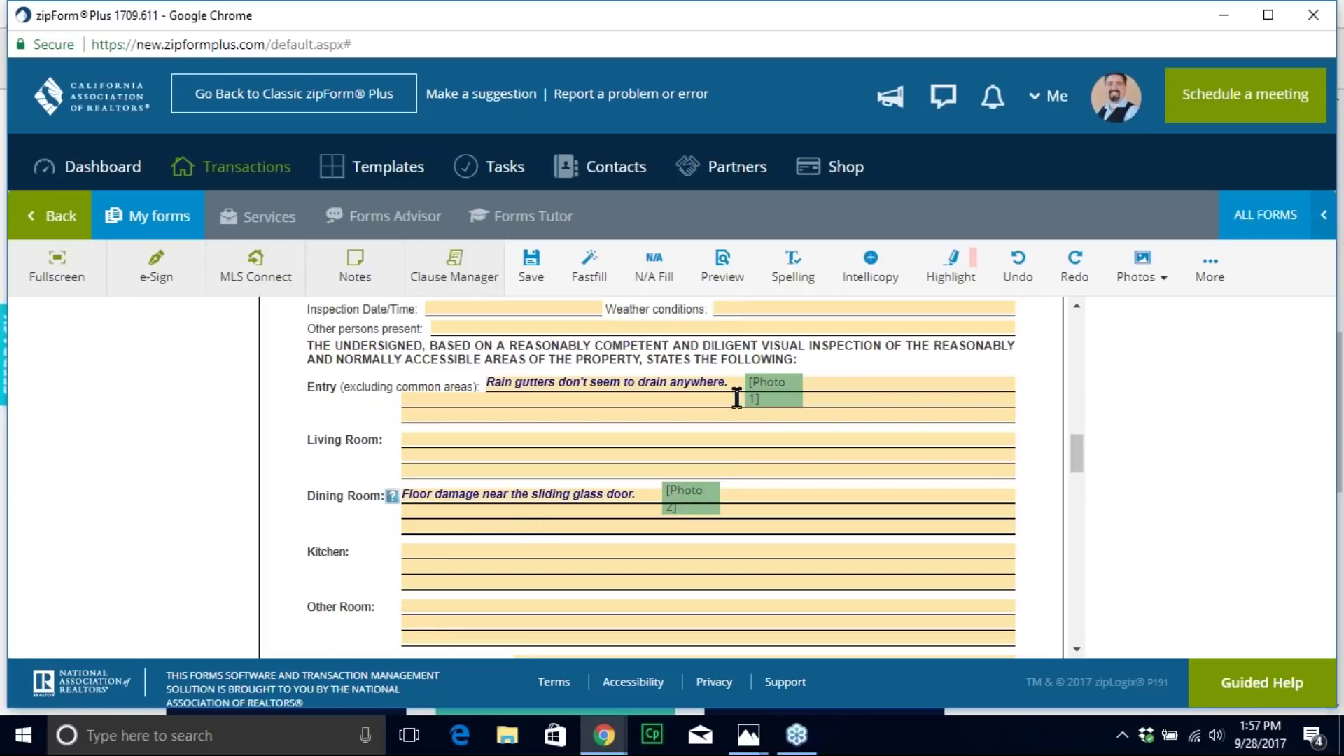
left_click(725, 271)
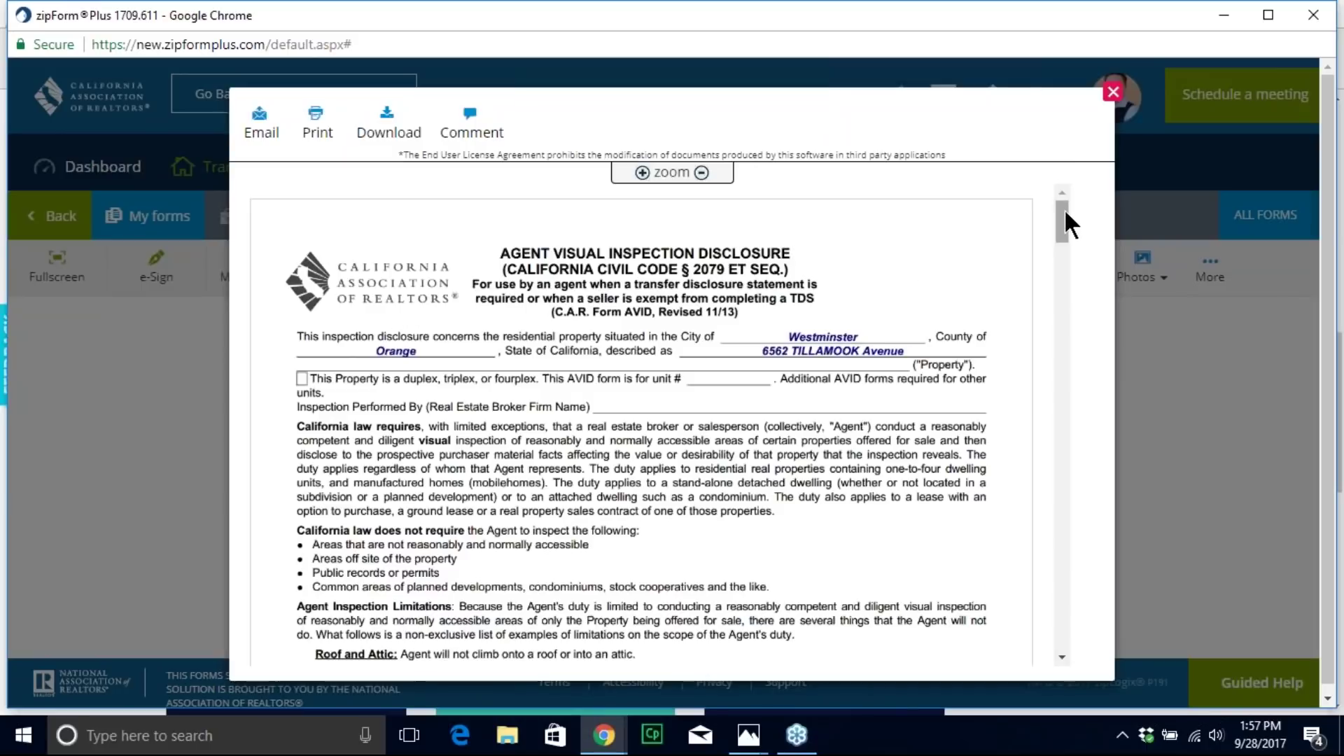
Step: Scroll the preview down to the captioned Photo 1 and Photo 2 pages, then close it
left_click_drag(1064, 208, 1048, 304)
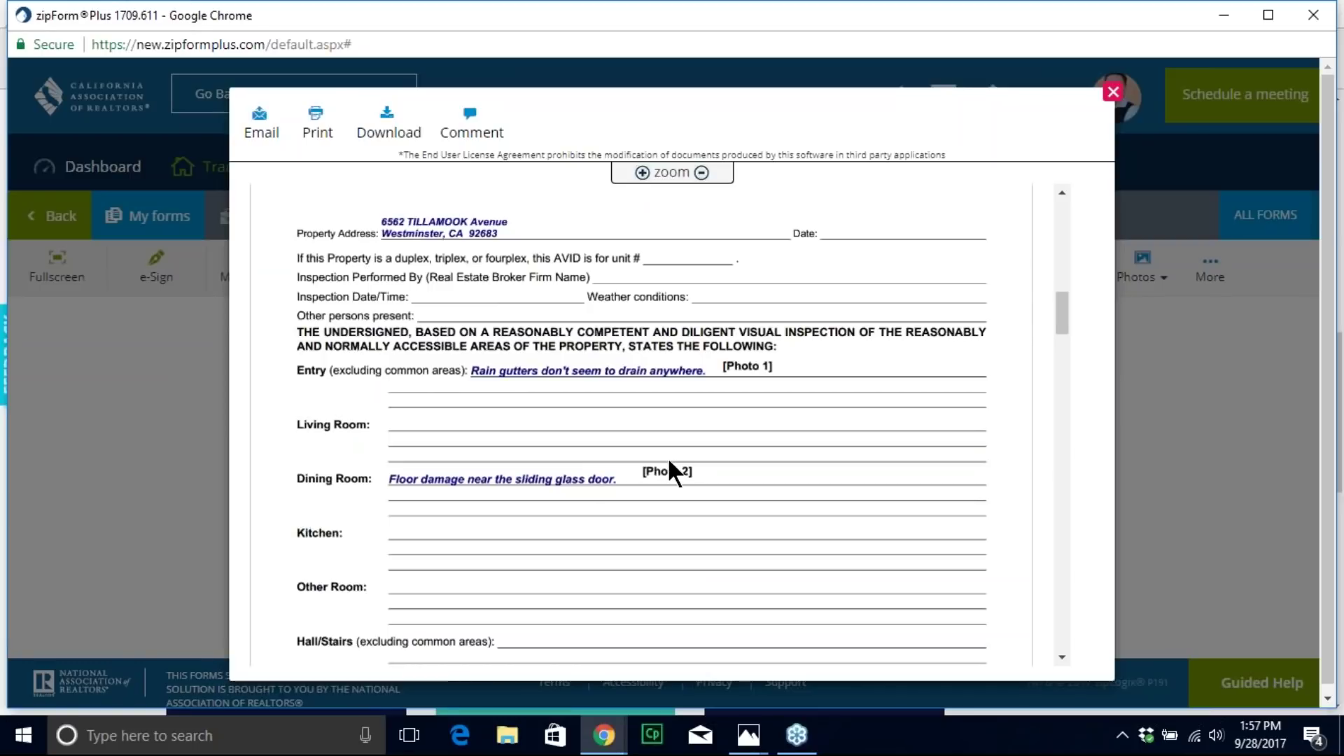
left_click_drag(1055, 302, 1036, 450)
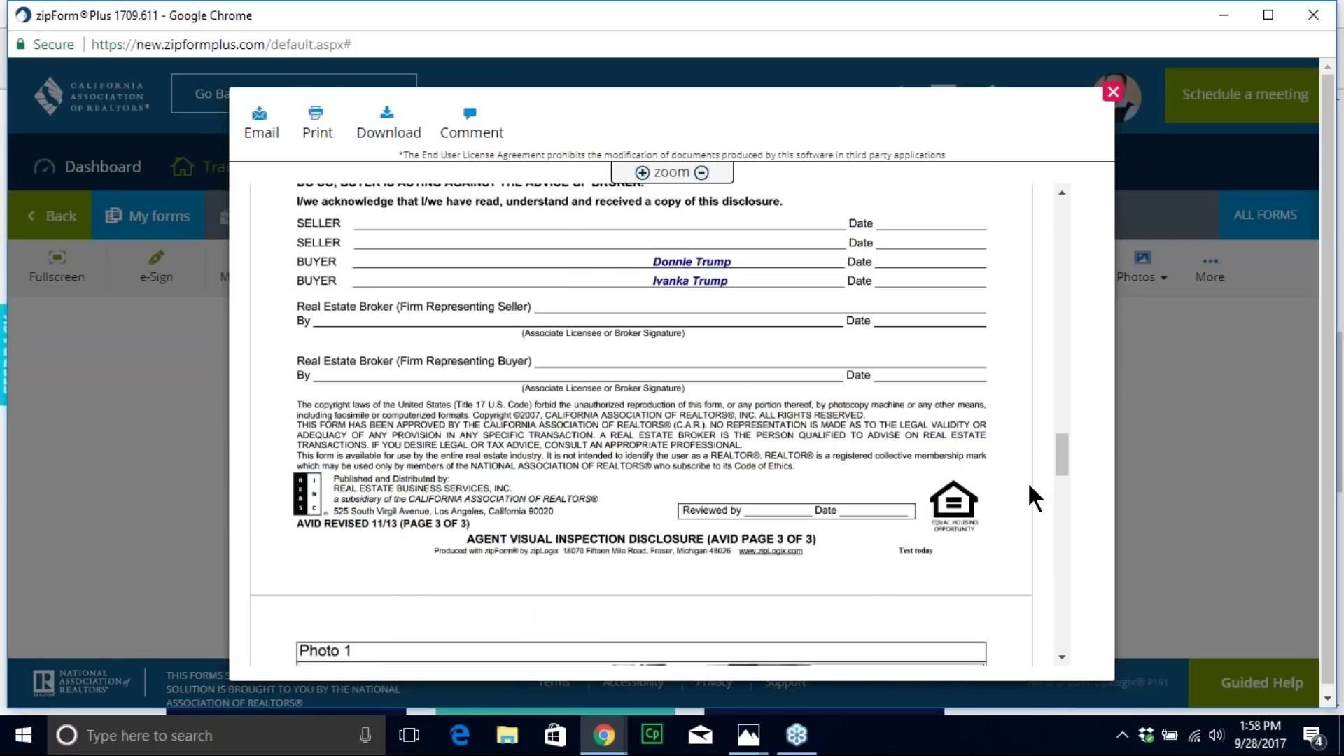
left_click_drag(1057, 458, 1049, 498)
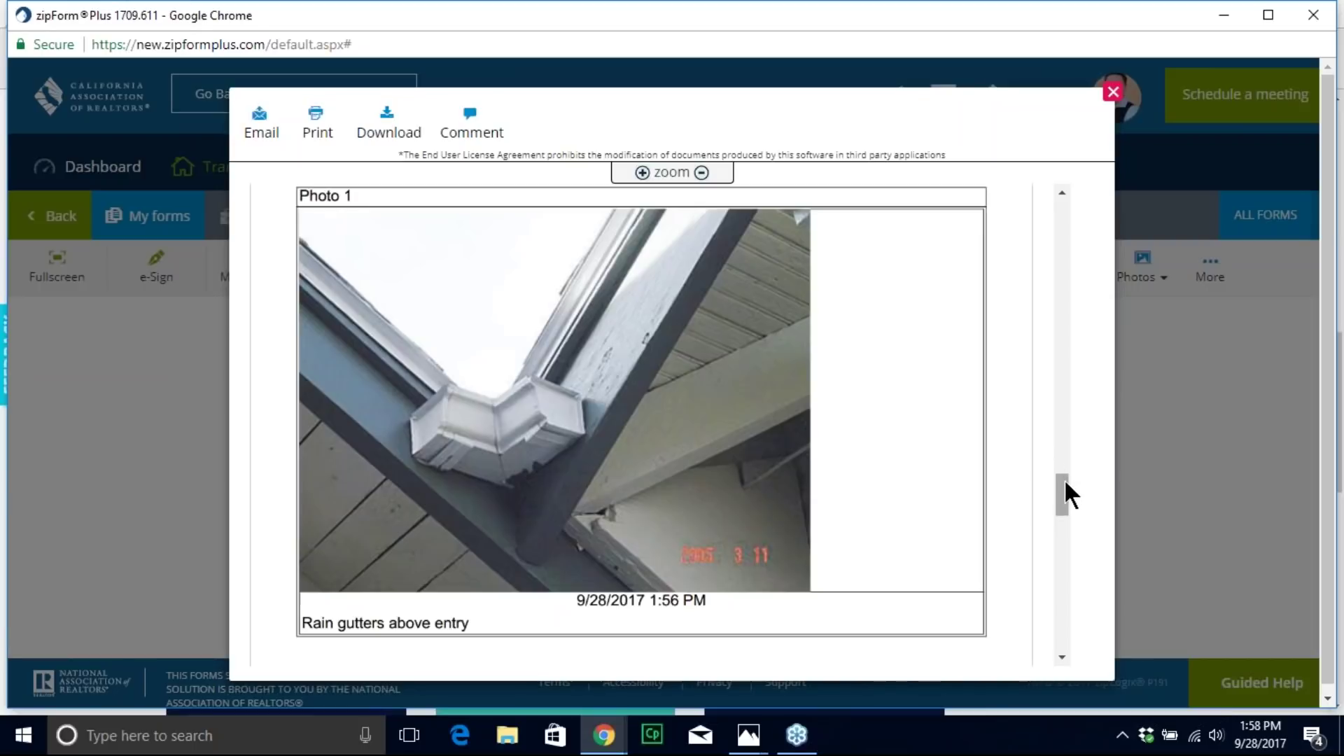
left_click_drag(1064, 481, 1044, 588)
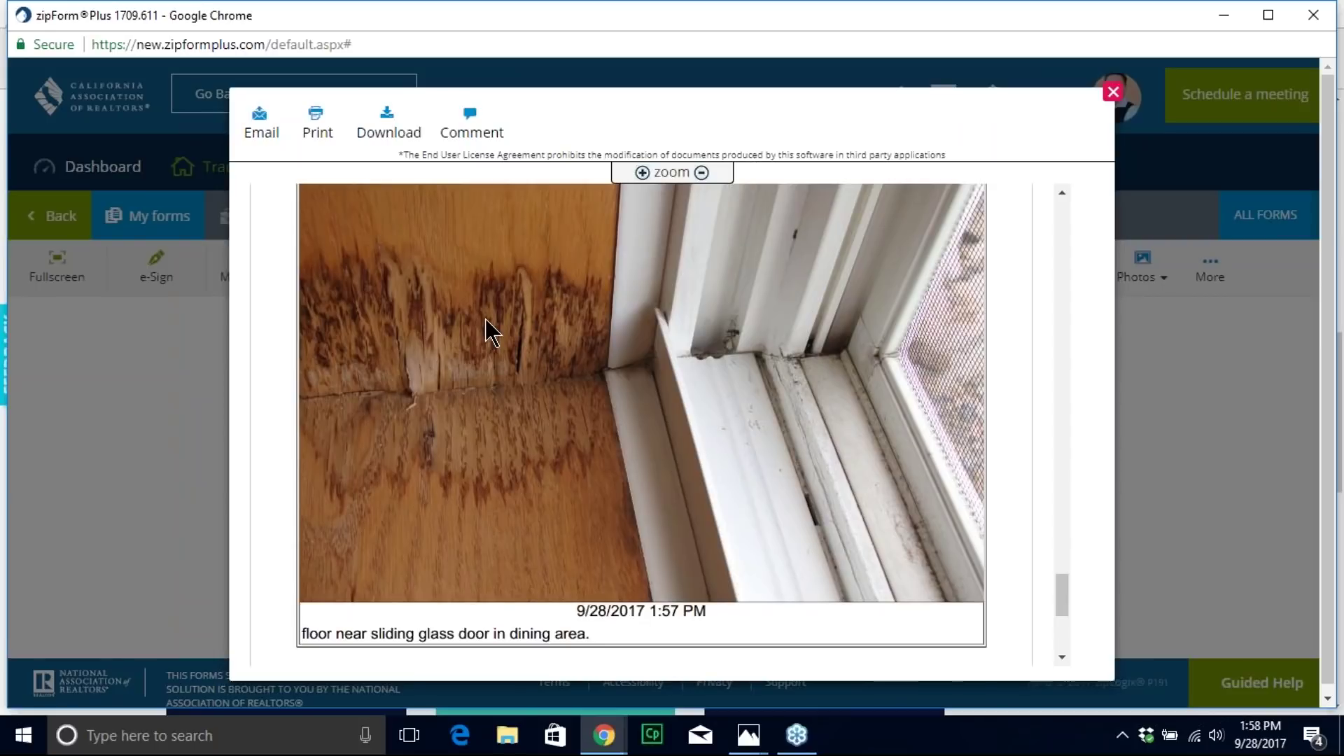
left_click(1113, 92)
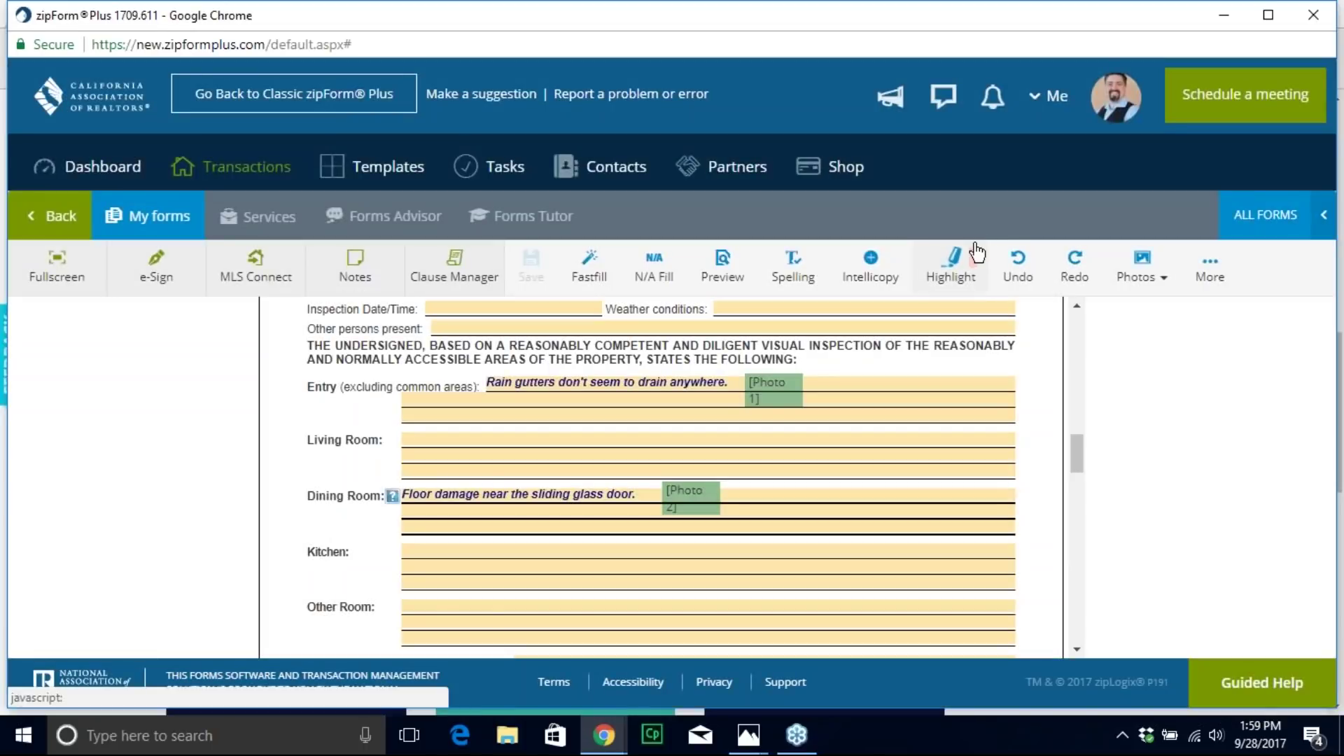
Step: Return focus to the disclosure form and preview it again from the title page
left_click(1046, 34)
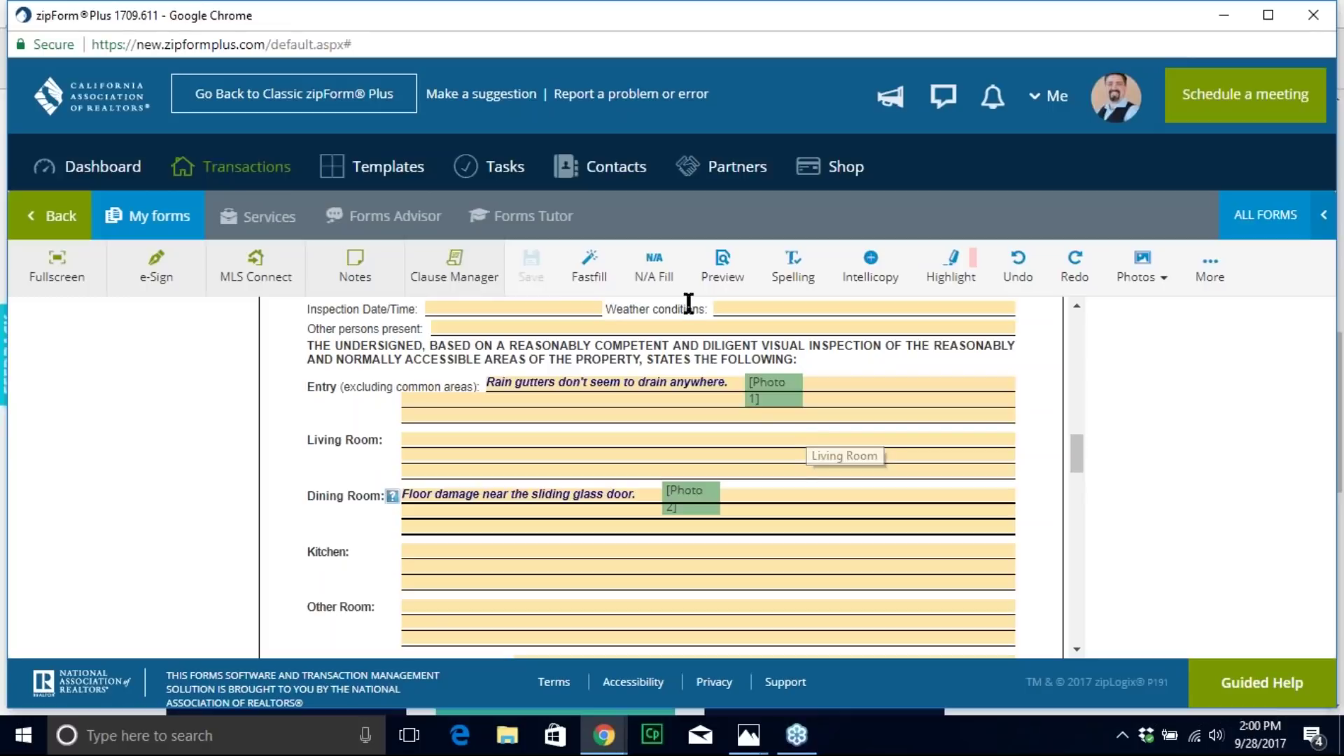
left_click(730, 263)
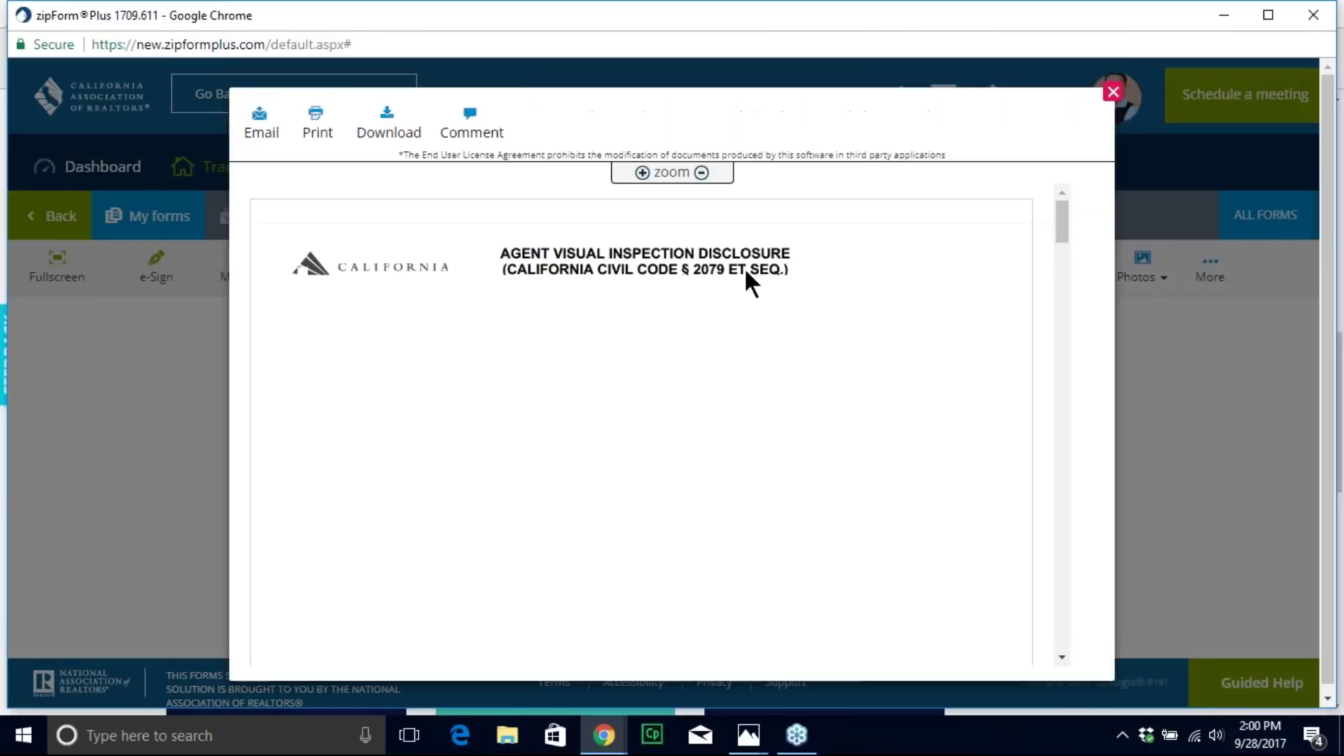
Step: Recheck the Photo 1 page in the preview, close it, and return to Test today's document list
left_click_drag(1059, 230, 917, 493)
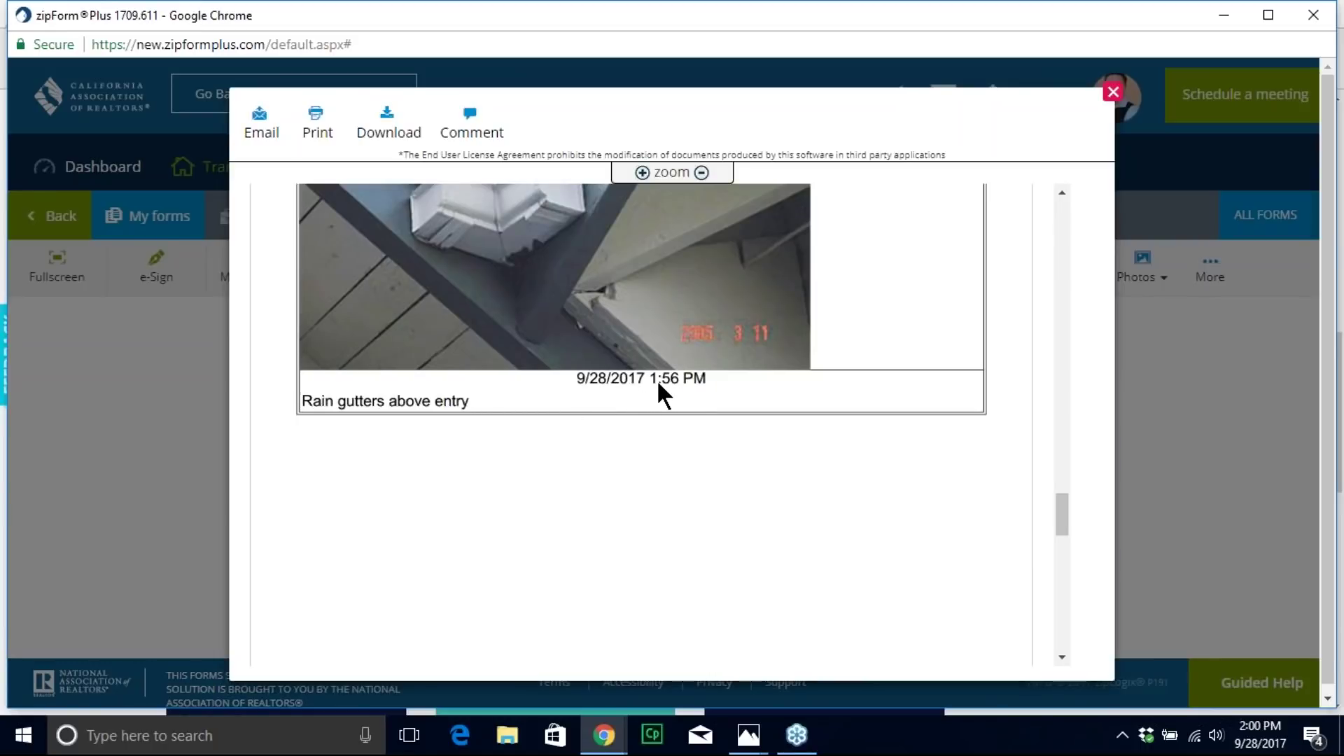
mouse_move(1064, 503)
left_mouse_down()
mouse_move(1011, 377)
mouse_move(1000, 456)
left_mouse_up()
scroll(987, 476, "down", 15)
scroll(978, 511, "up", 5)
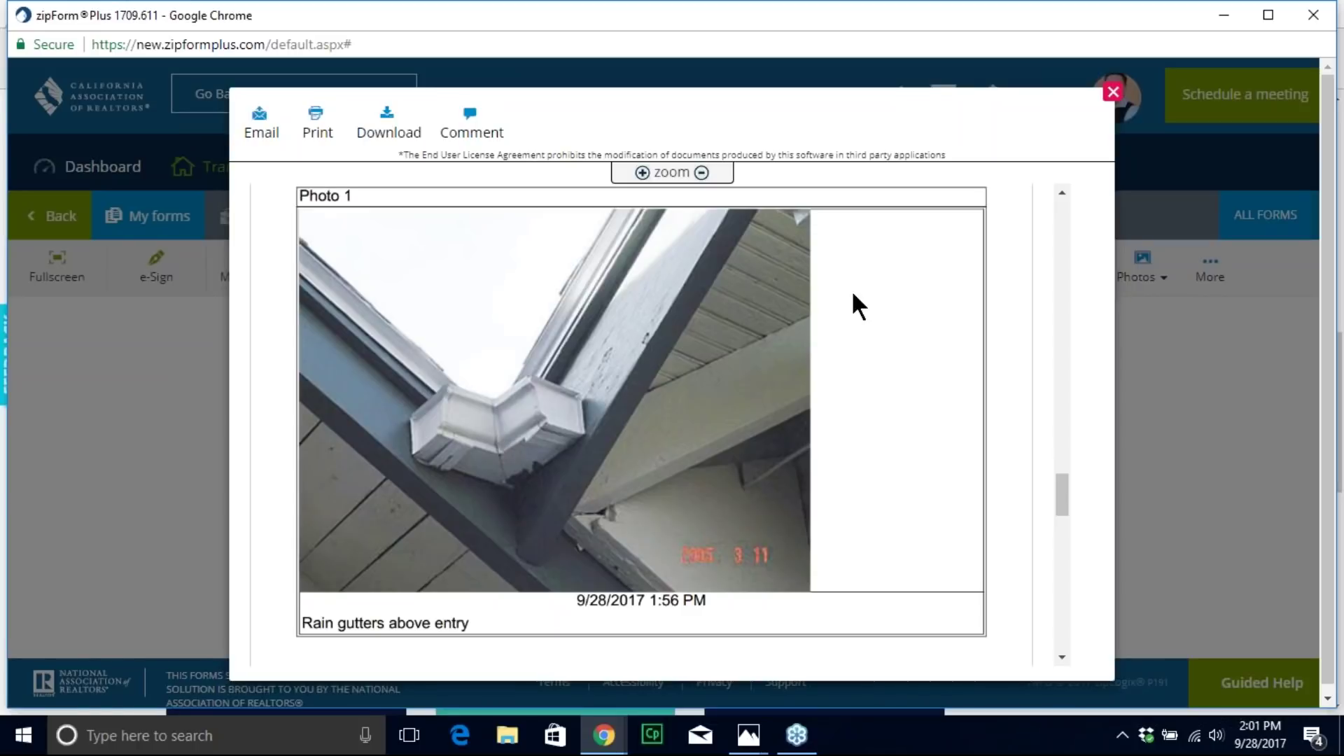
left_click(1113, 92)
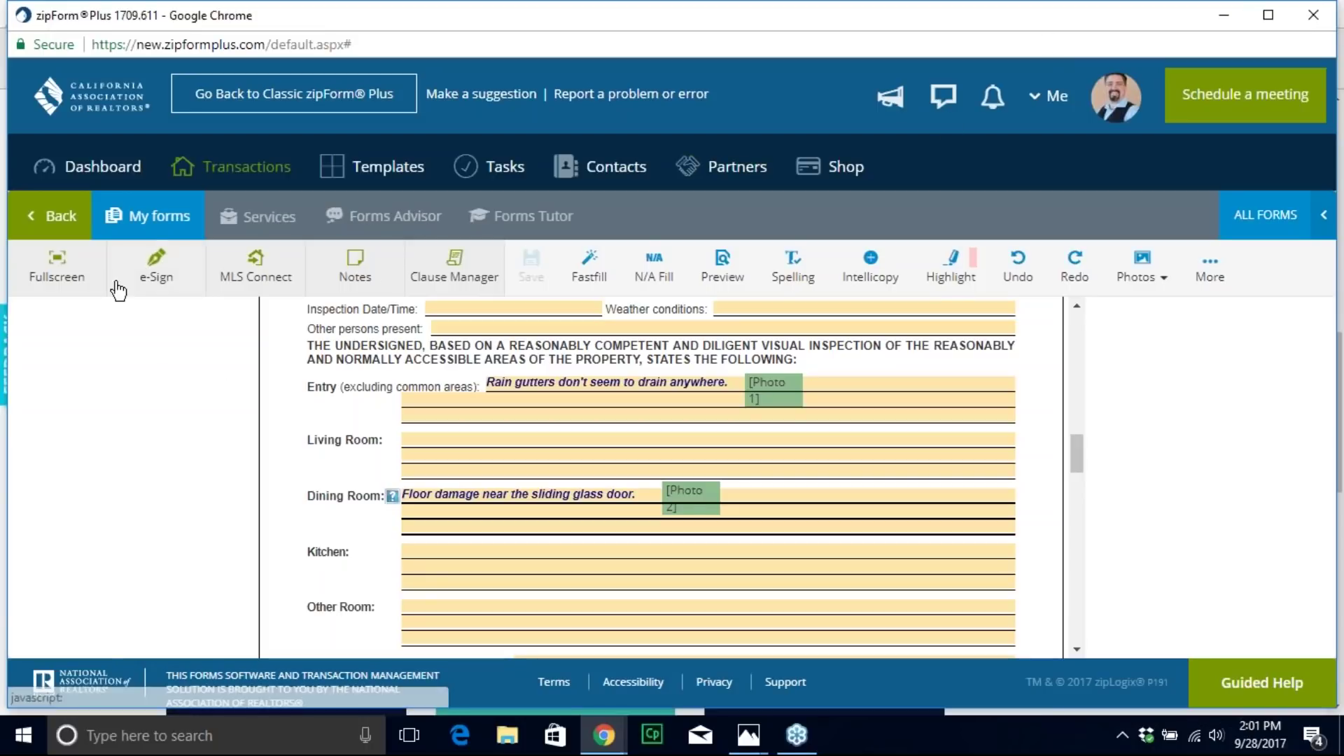
left_click(66, 231)
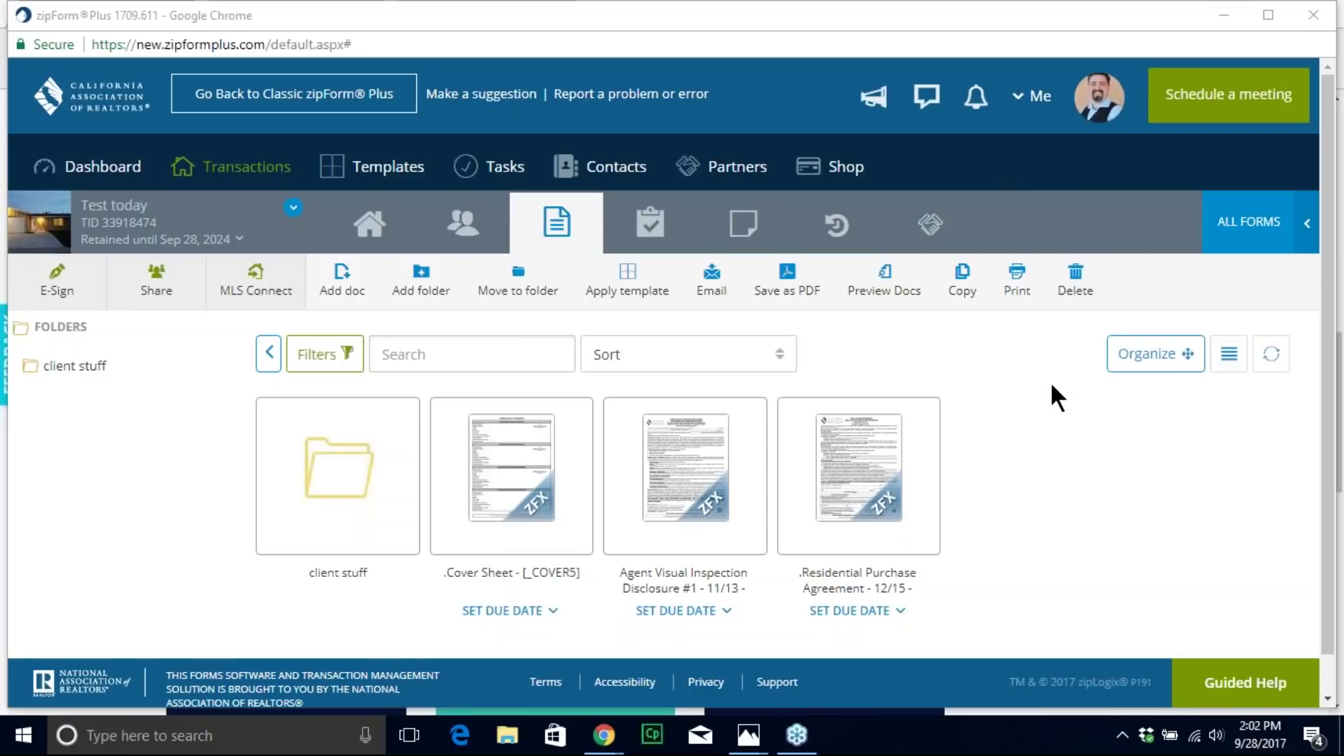
Step: Switch to the Templates page listing Purchase Template, Seller Disclosures and other templates
left_click(389, 172)
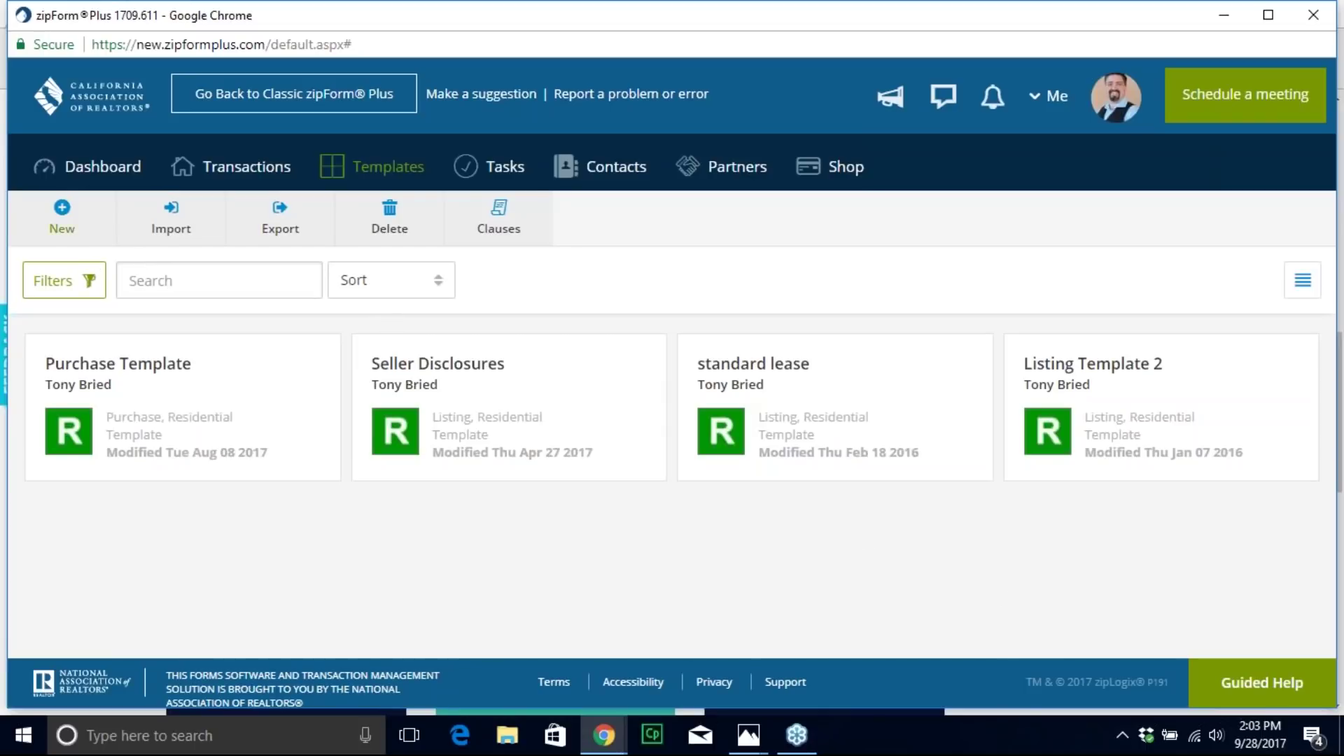
Step: Begin a New Purchase or Offer template from the Templates toolbar
left_click(60, 221)
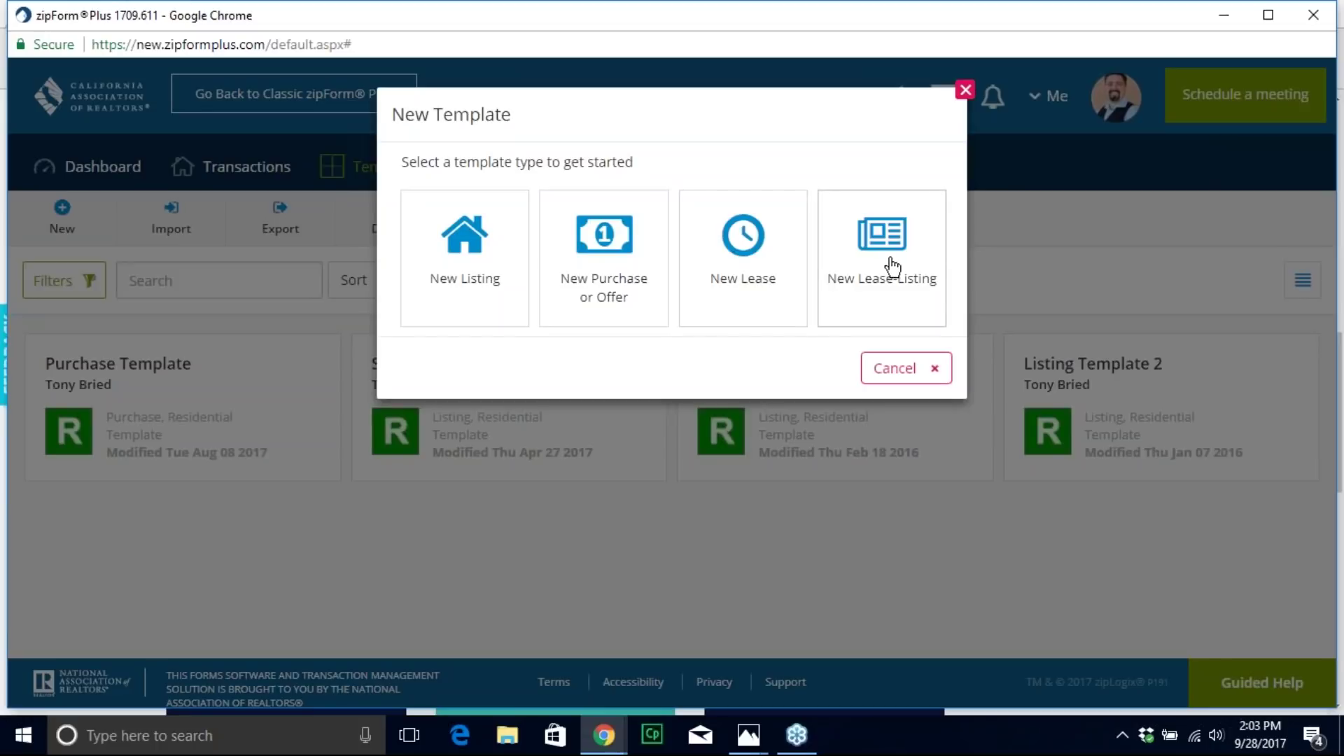
left_click(586, 257)
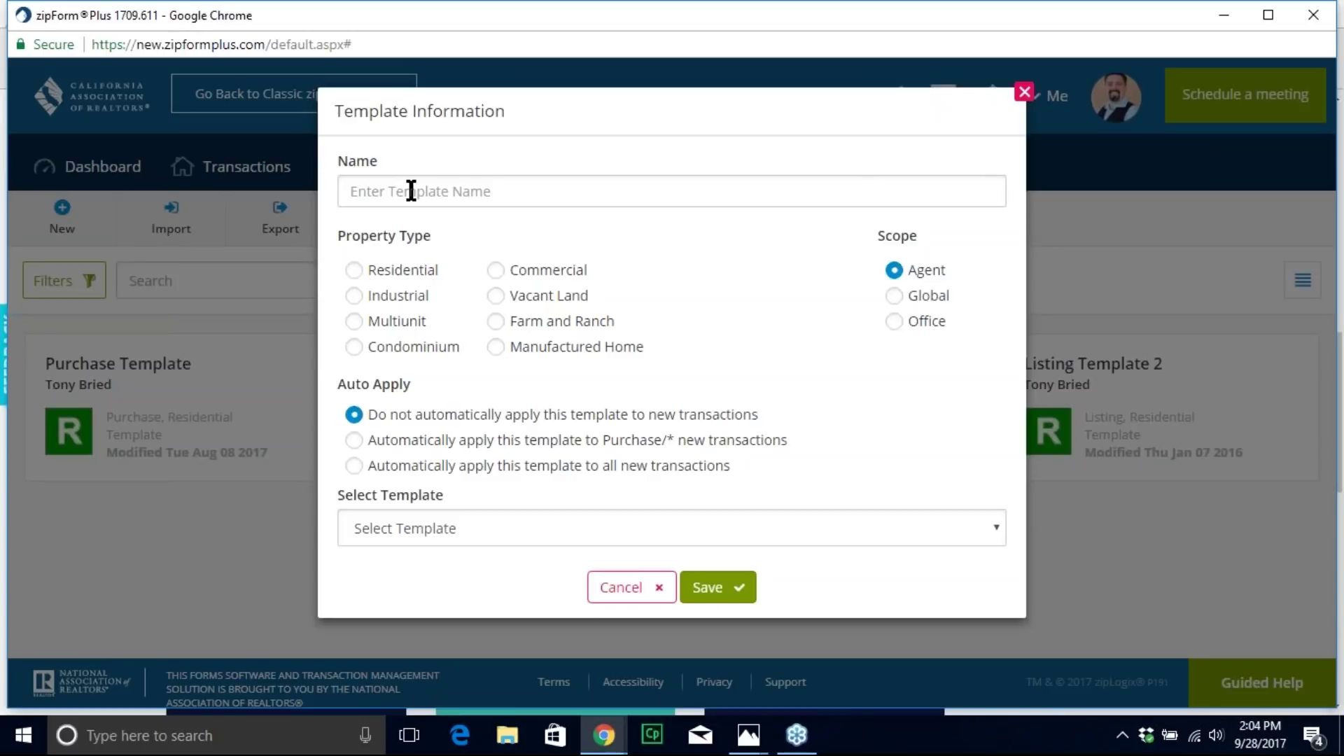
Step: Save template 'Buyer Template today' as Residential, set to not automatically apply
left_click(411, 191)
type("Buyer Template today")
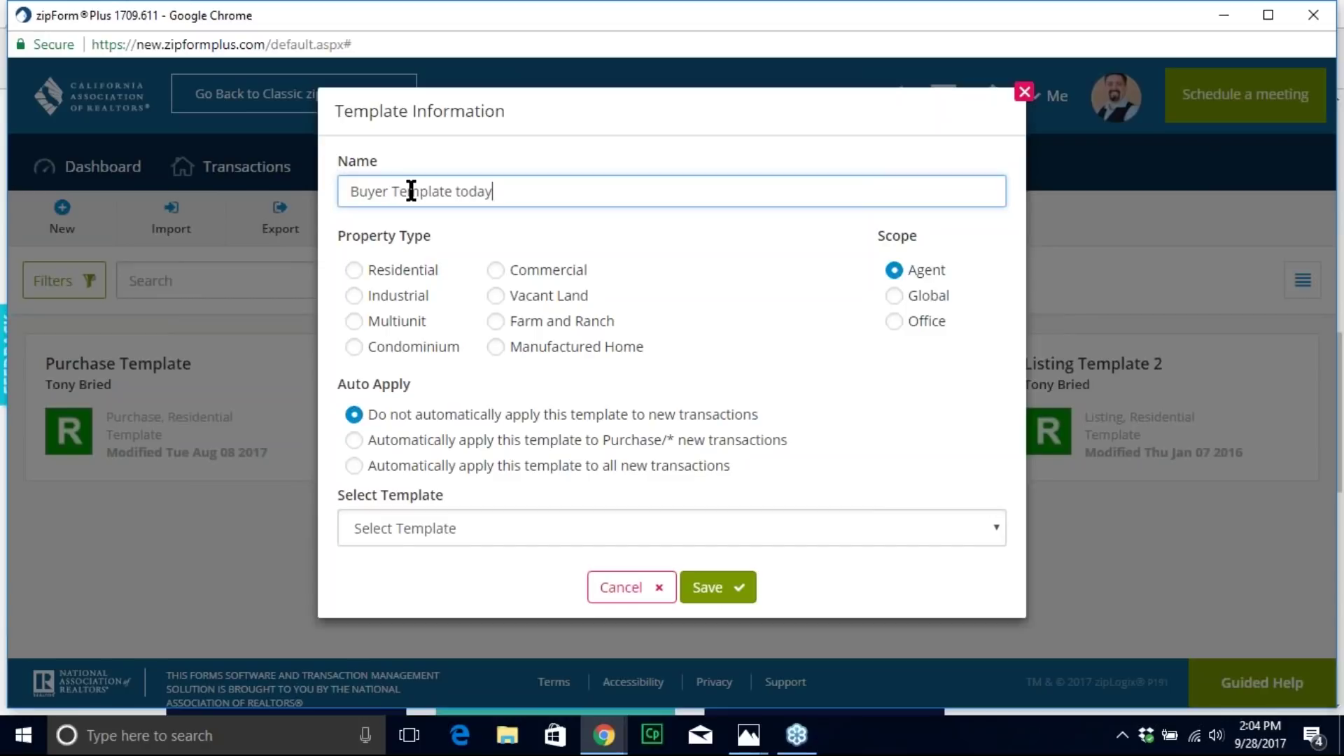
left_click(354, 270)
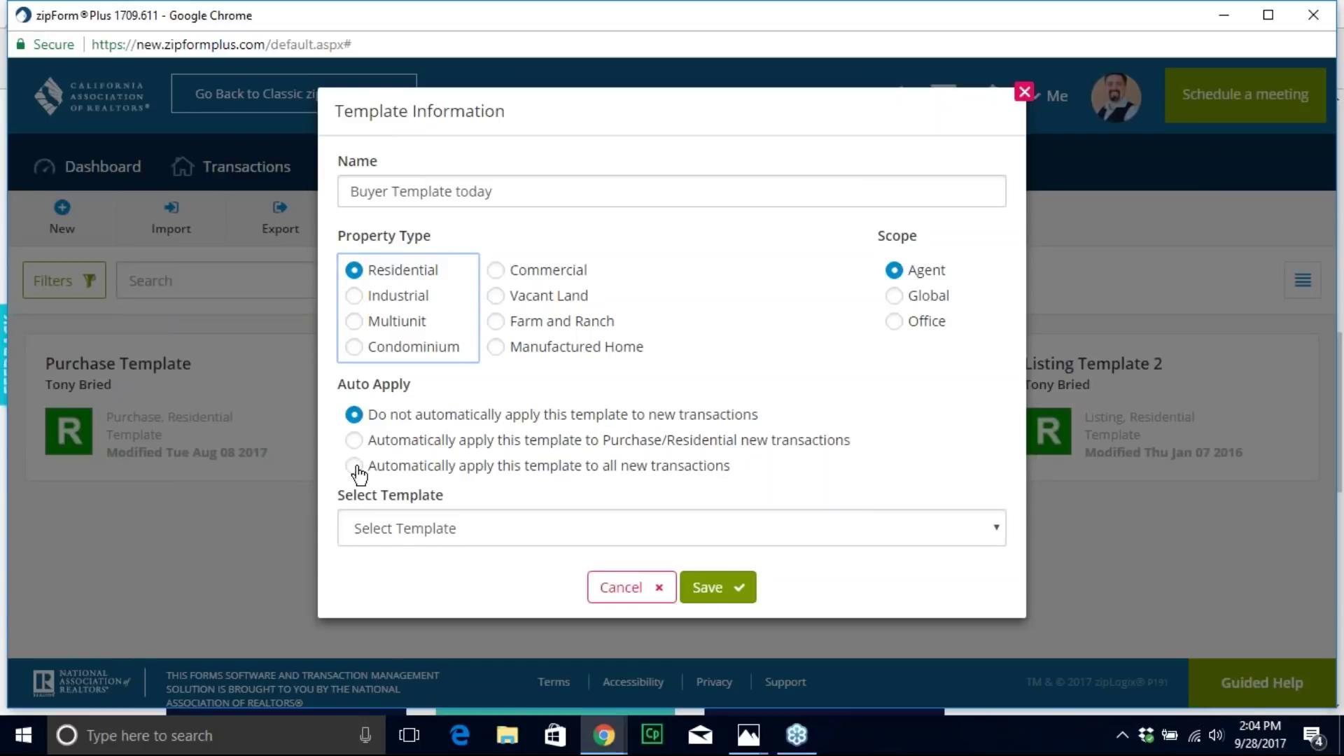
left_click(359, 444)
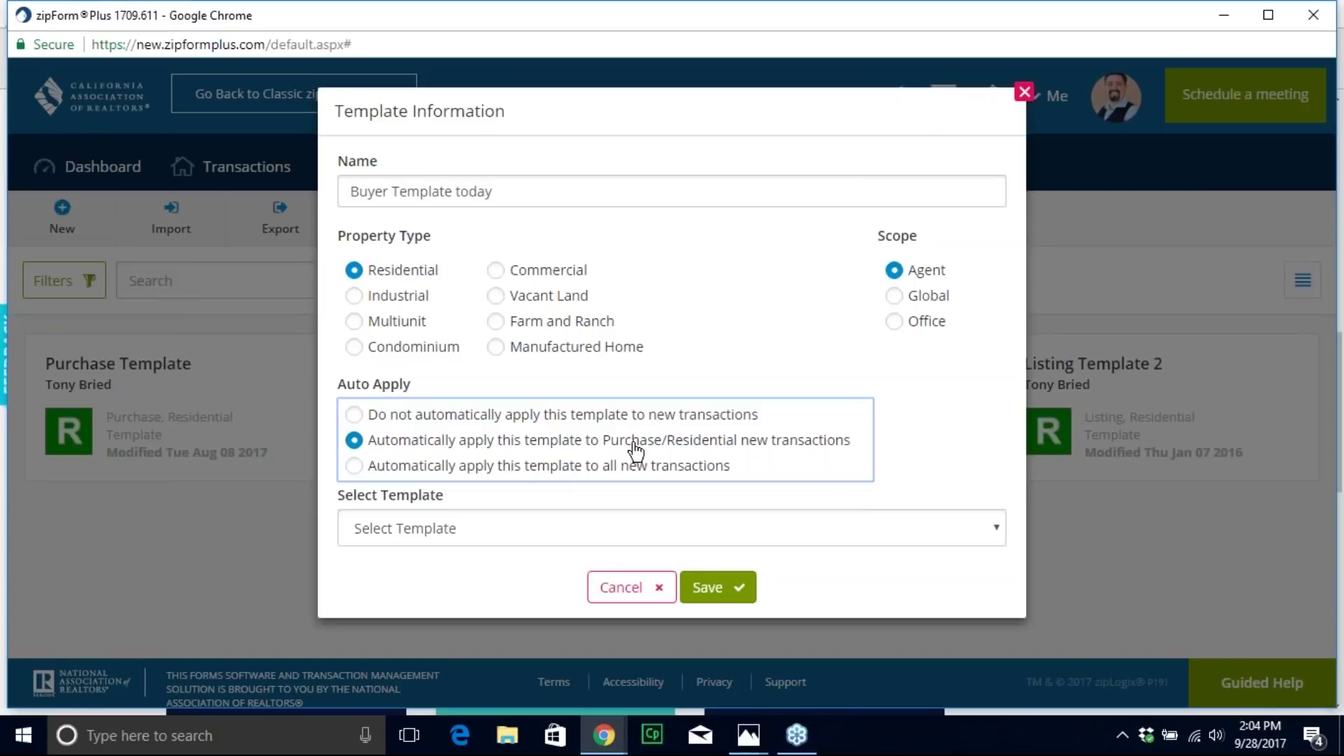
left_click(355, 468)
left_click(365, 413)
left_click(721, 588)
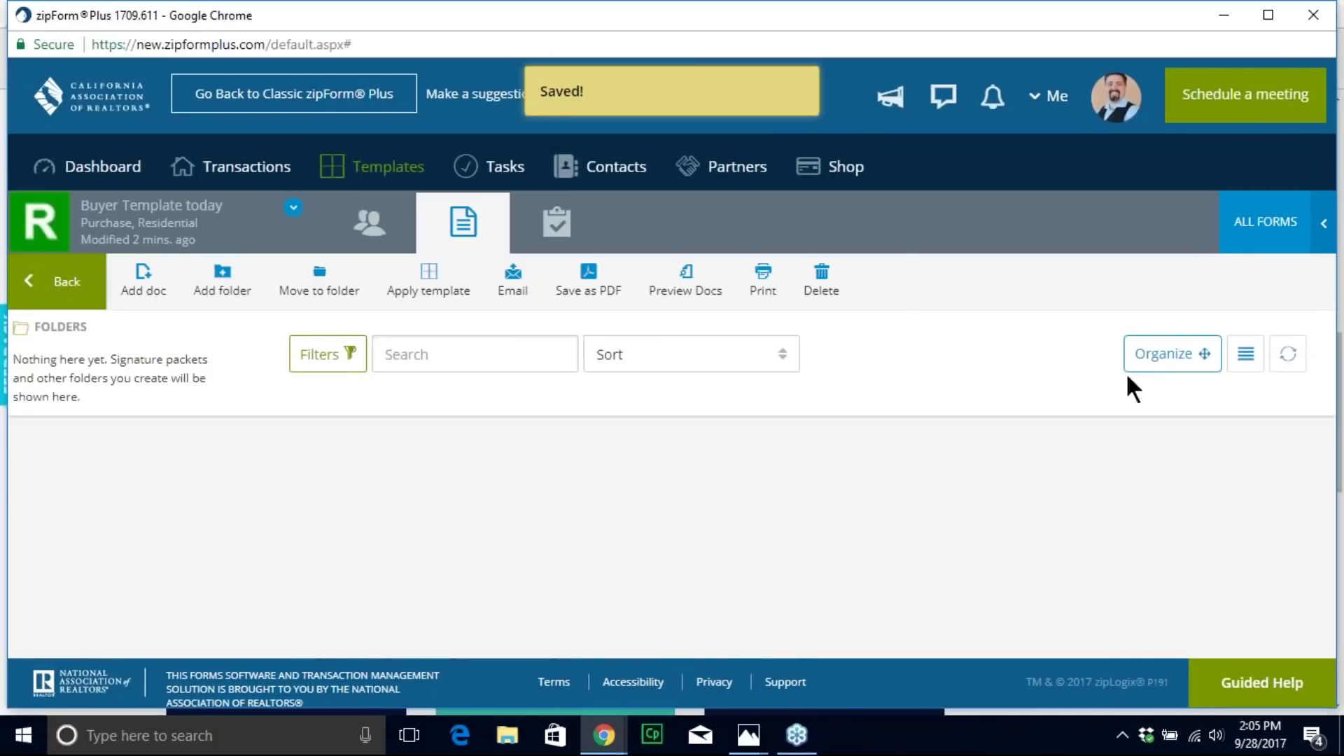
Step: Clear the old ALL FORMS search and add the .Cover Sheet form
left_click(1244, 248)
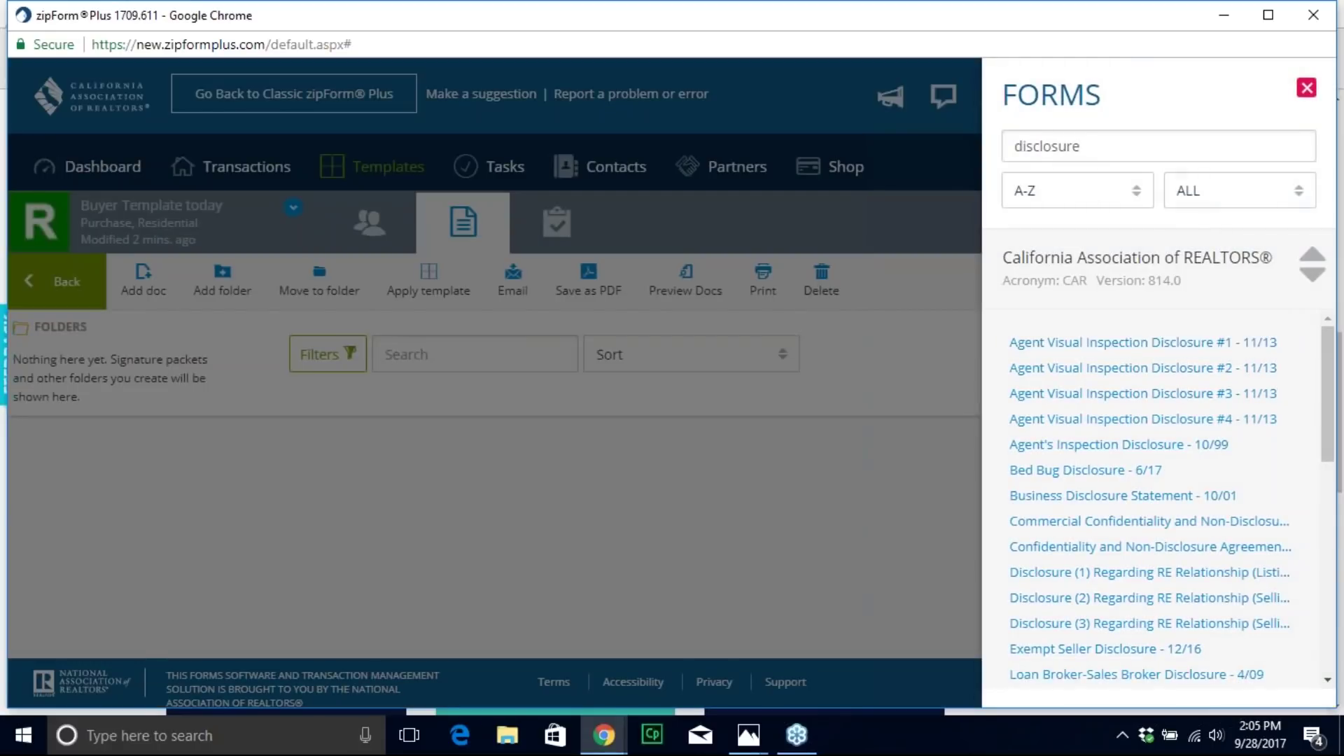
left_click(1107, 149)
key("BackSpace")
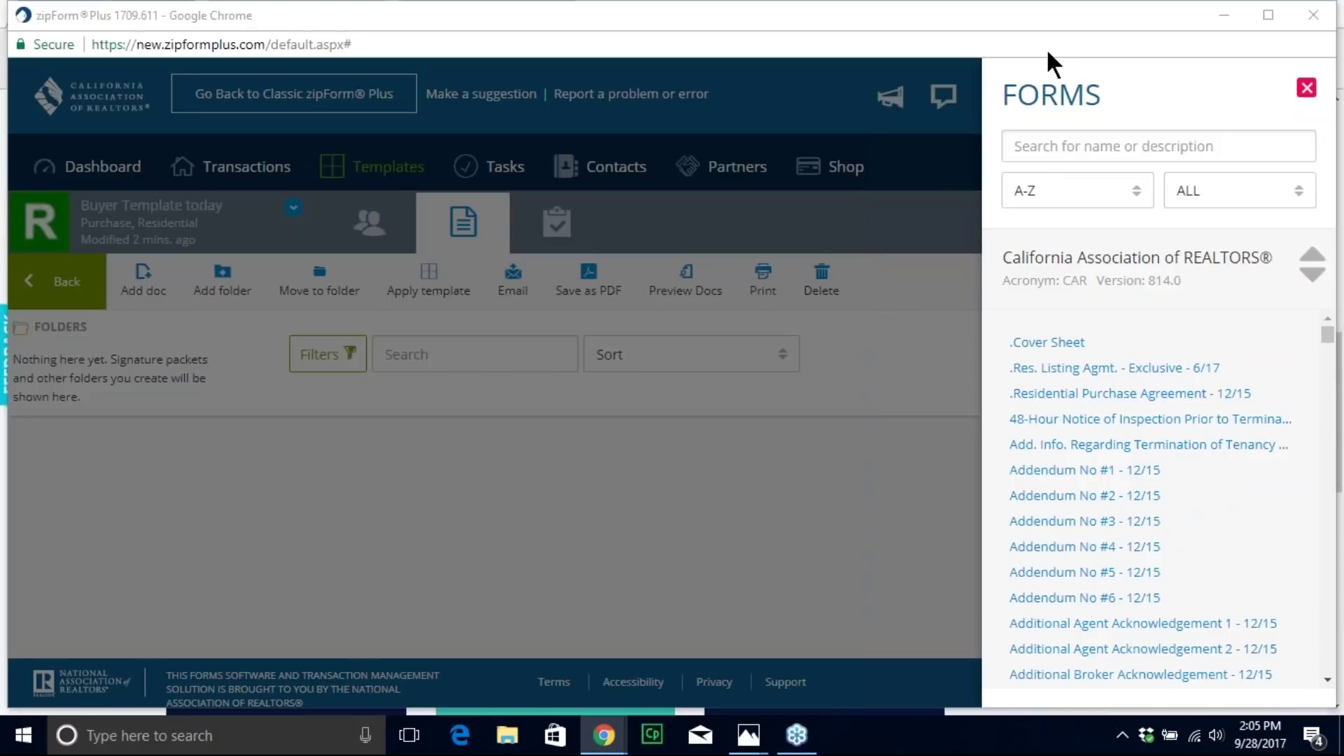
left_click(1014, 149)
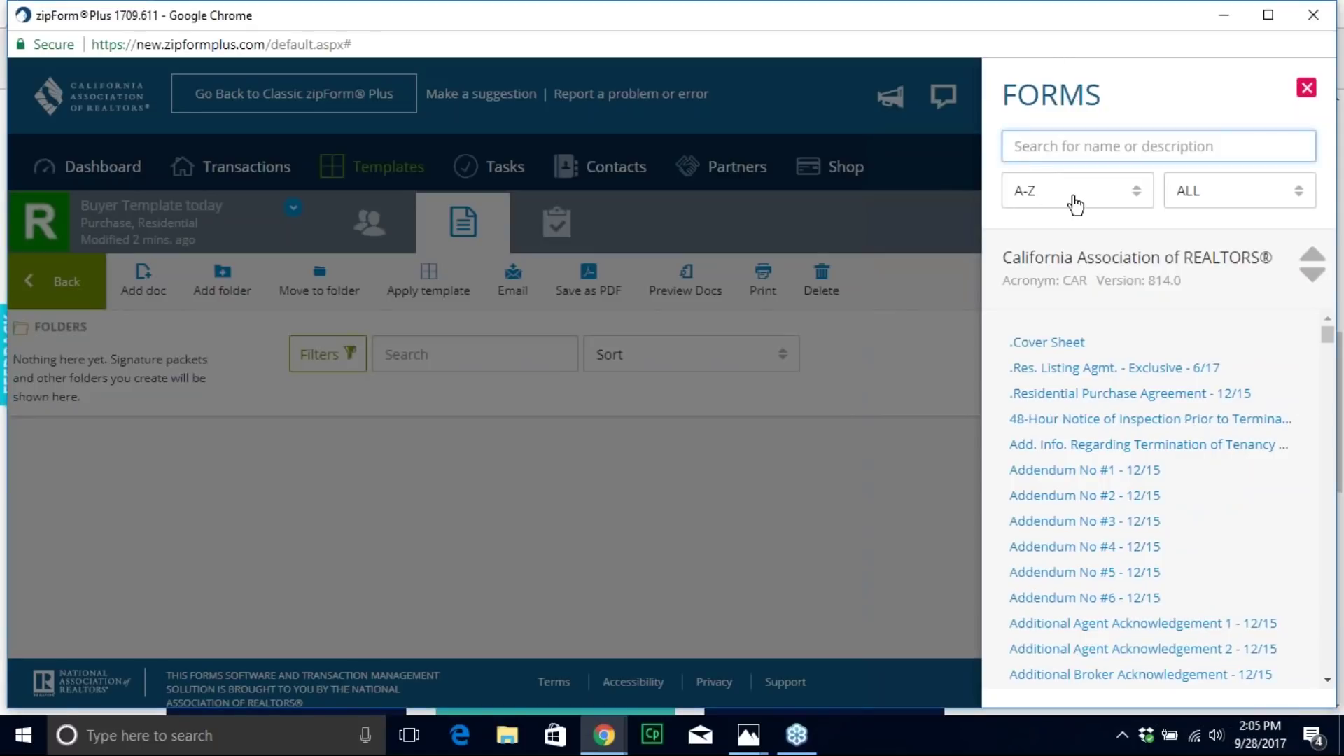
left_click(1064, 354)
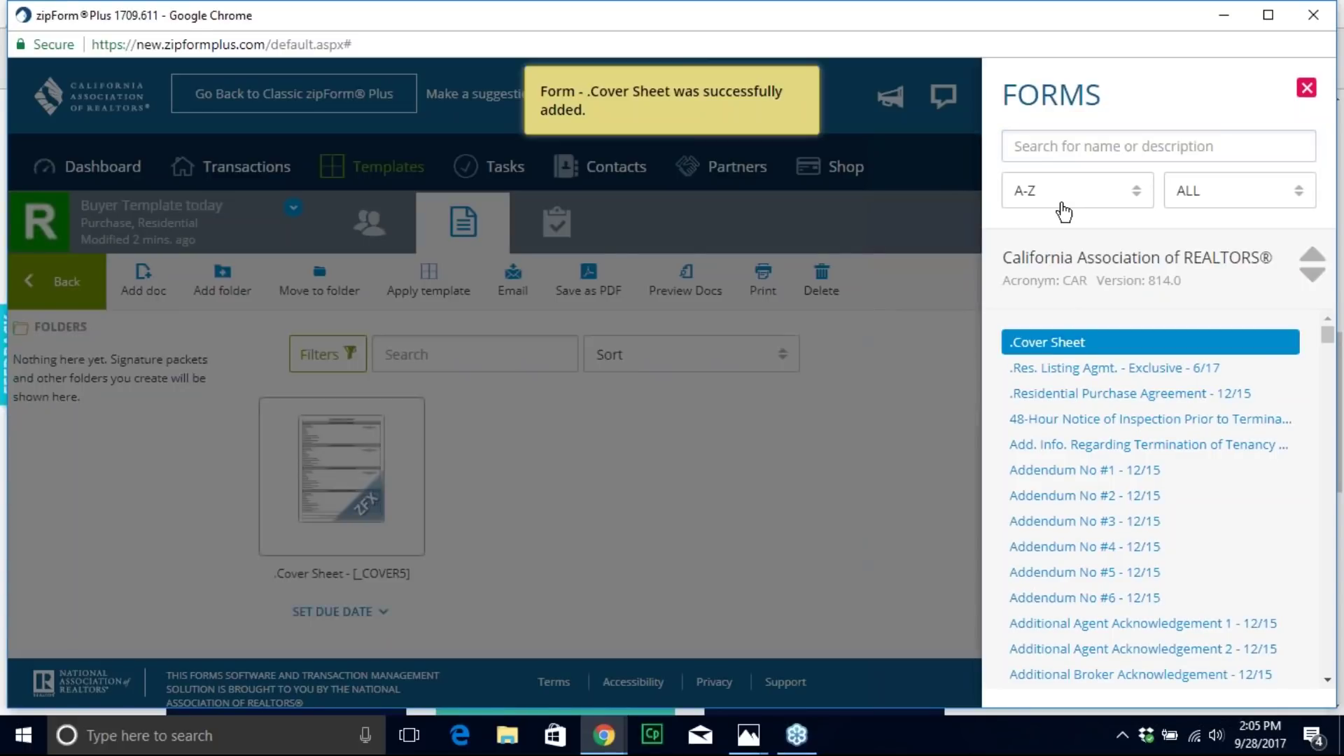
left_click(1055, 149)
Step: Search 'rpa' and add .Residential Purchase Agreement - 12/15 to the template
type("rpa")
left_click(1032, 350)
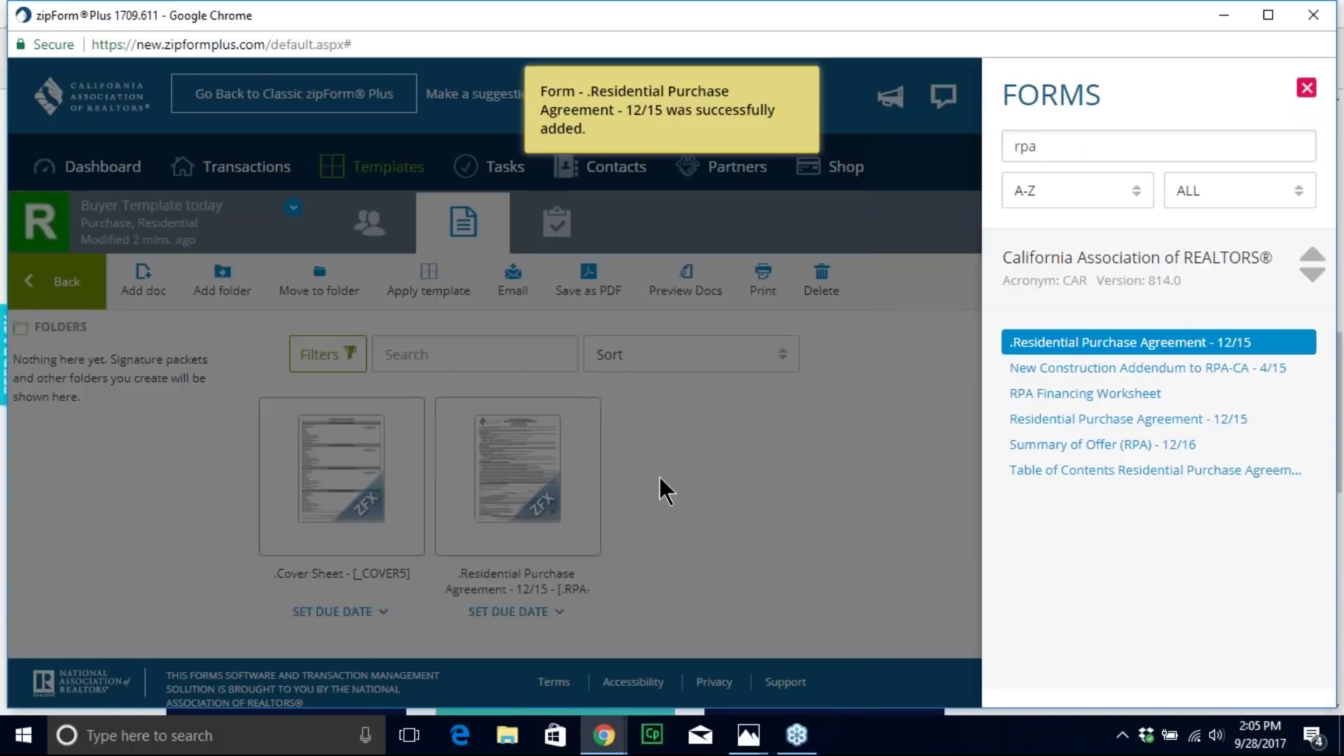
left_click(774, 410)
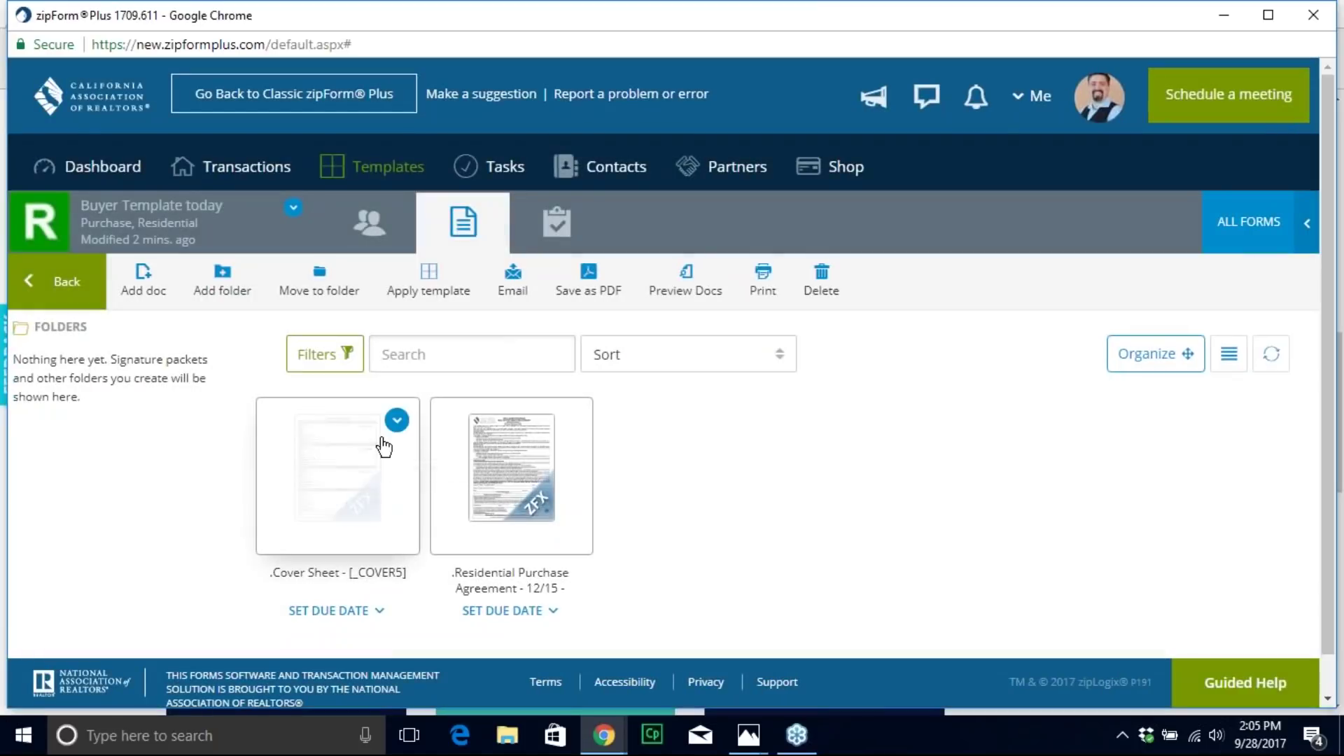
Step: On the cover sheet, enter 'Jack and Jill RE' as the Selling Broker Firm Name
left_click(384, 446)
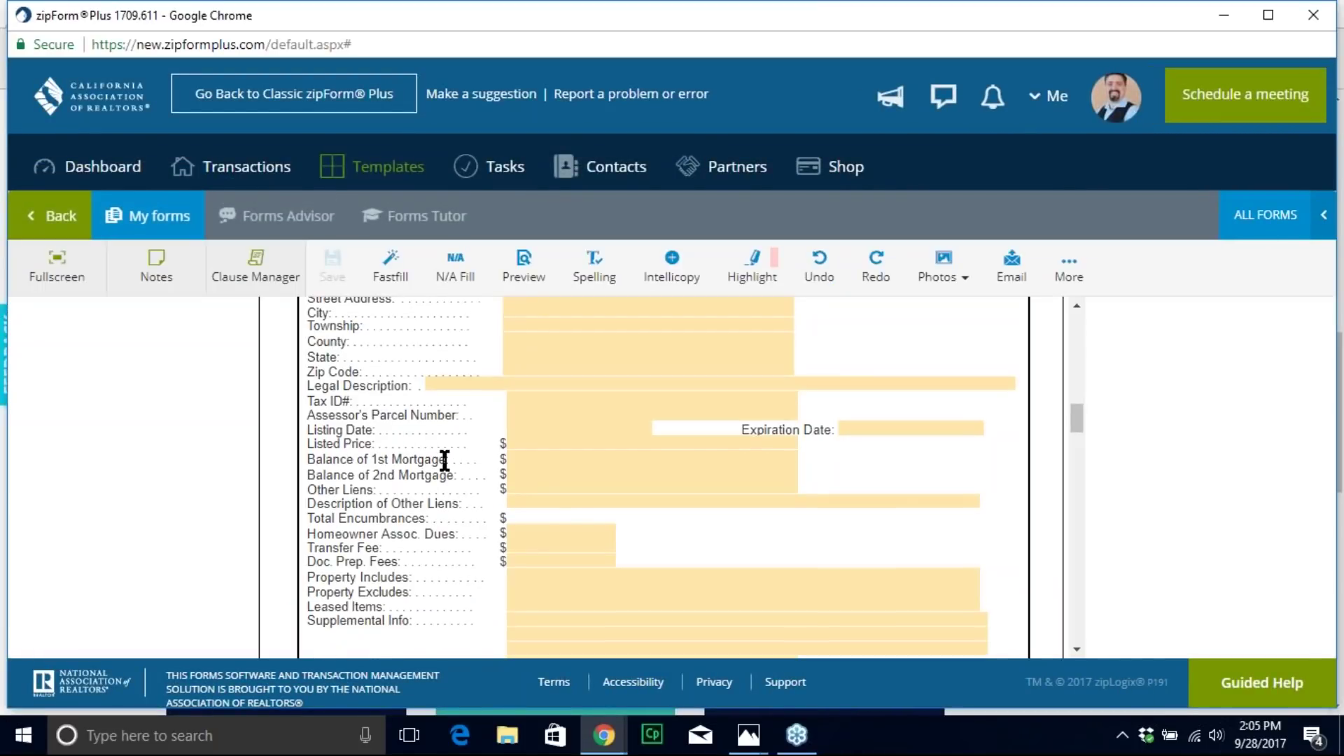
scroll(444, 459, "up", 10)
scroll(614, 392, "down", 2)
scroll(594, 441, "up", 2)
scroll(596, 442, "down", 3)
scroll(595, 442, "down", 5)
scroll(597, 441, "up", 10)
scroll(597, 441, "down", 8)
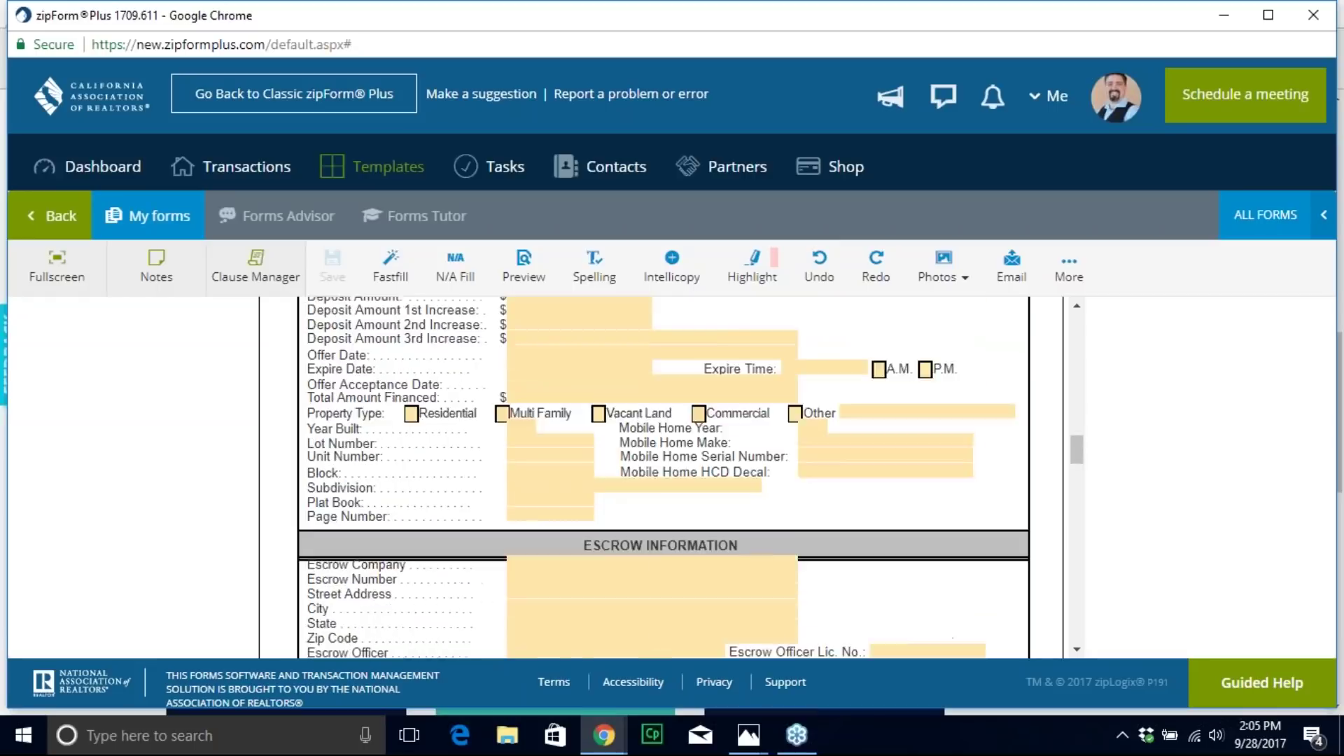
scroll(597, 441, "down", 8)
scroll(597, 447, "up", 4)
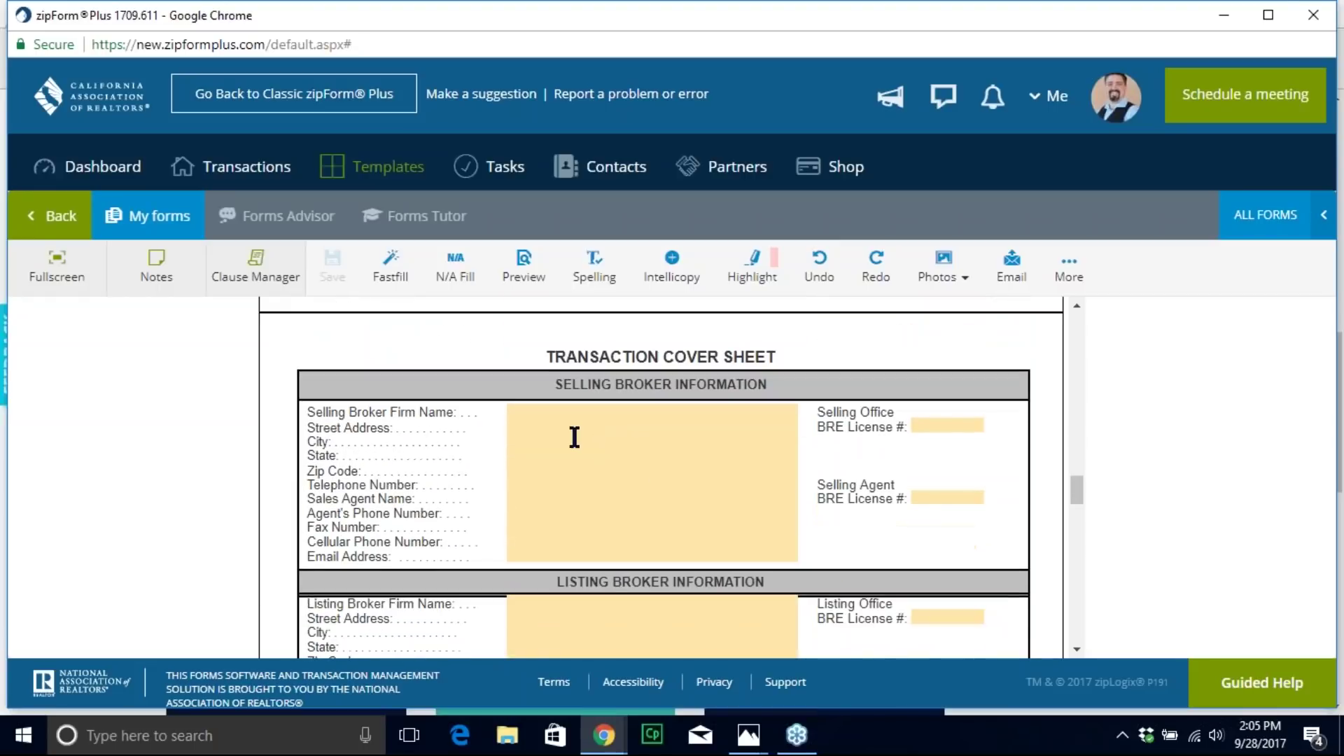
left_click(564, 412)
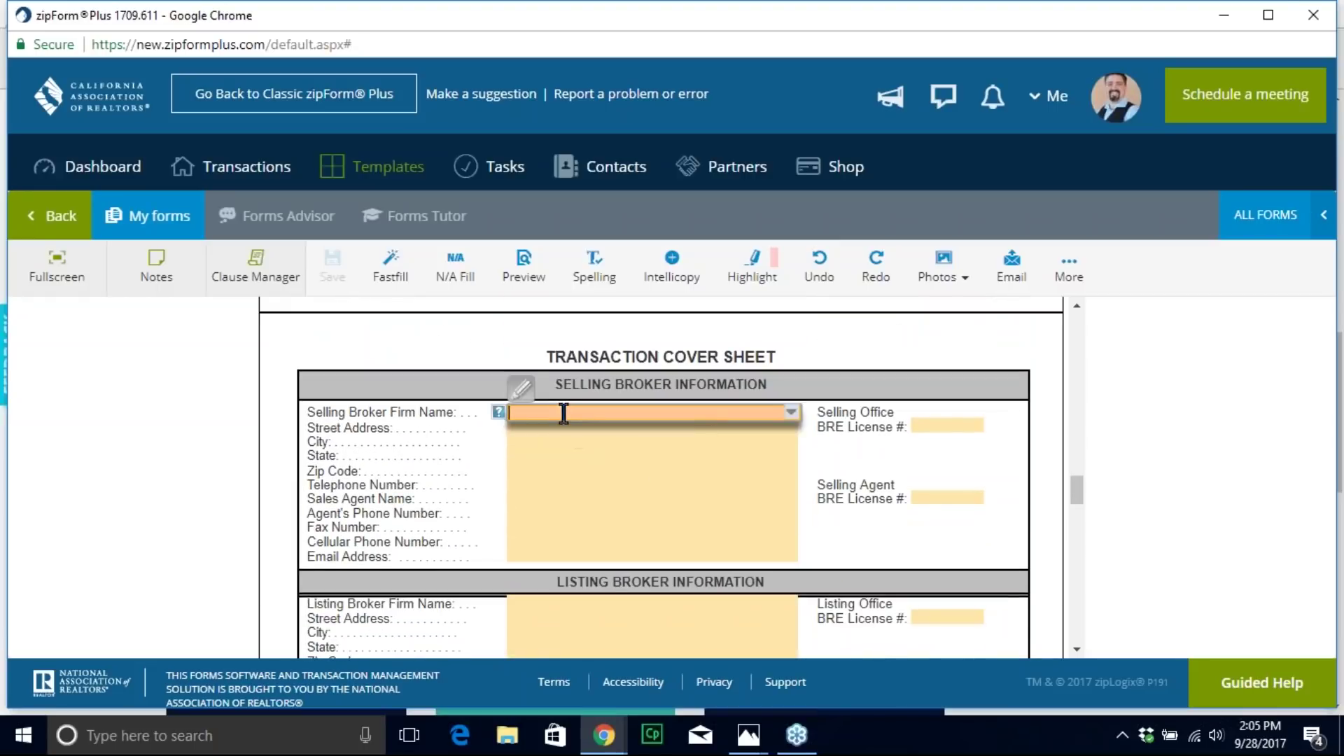
type("Jack and Jill RE")
key("Return")
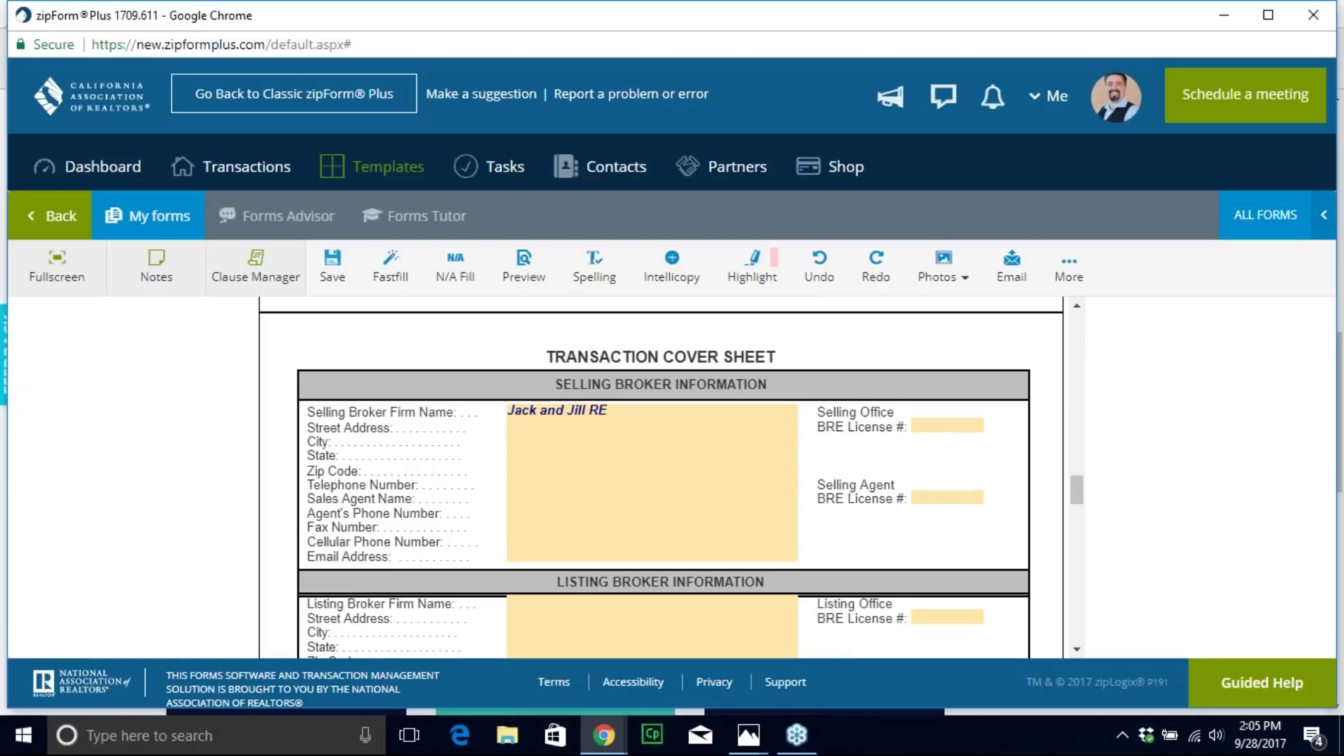
Step: Enter the selling sales agent's full name and BRE license number
left_click(534, 467)
left_click(534, 497)
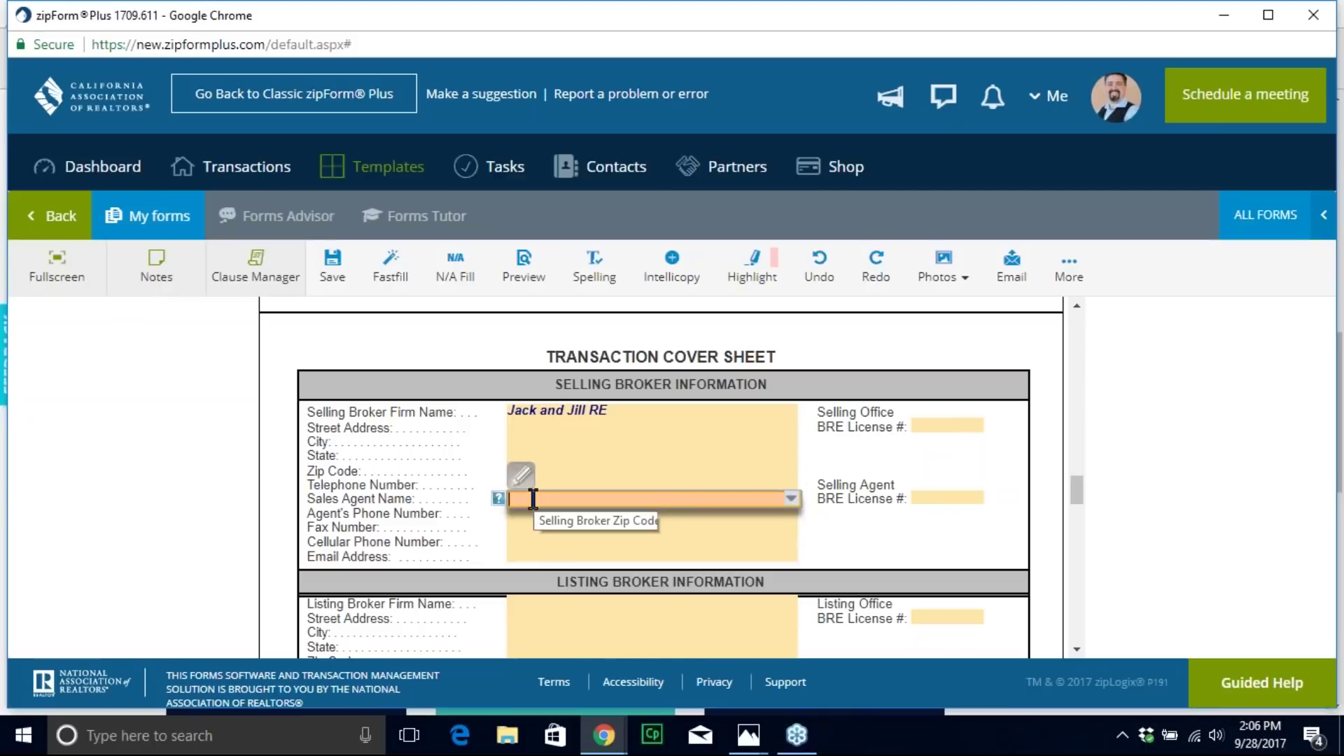
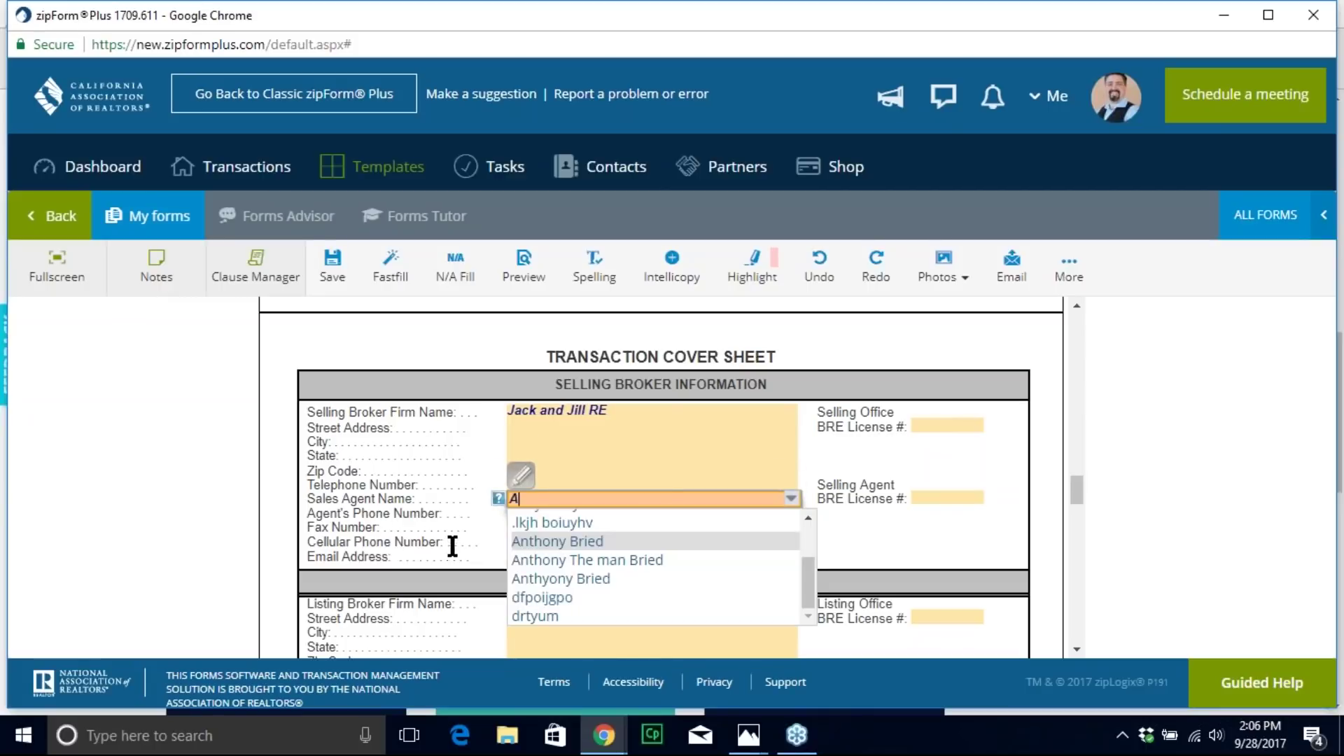
key("Return")
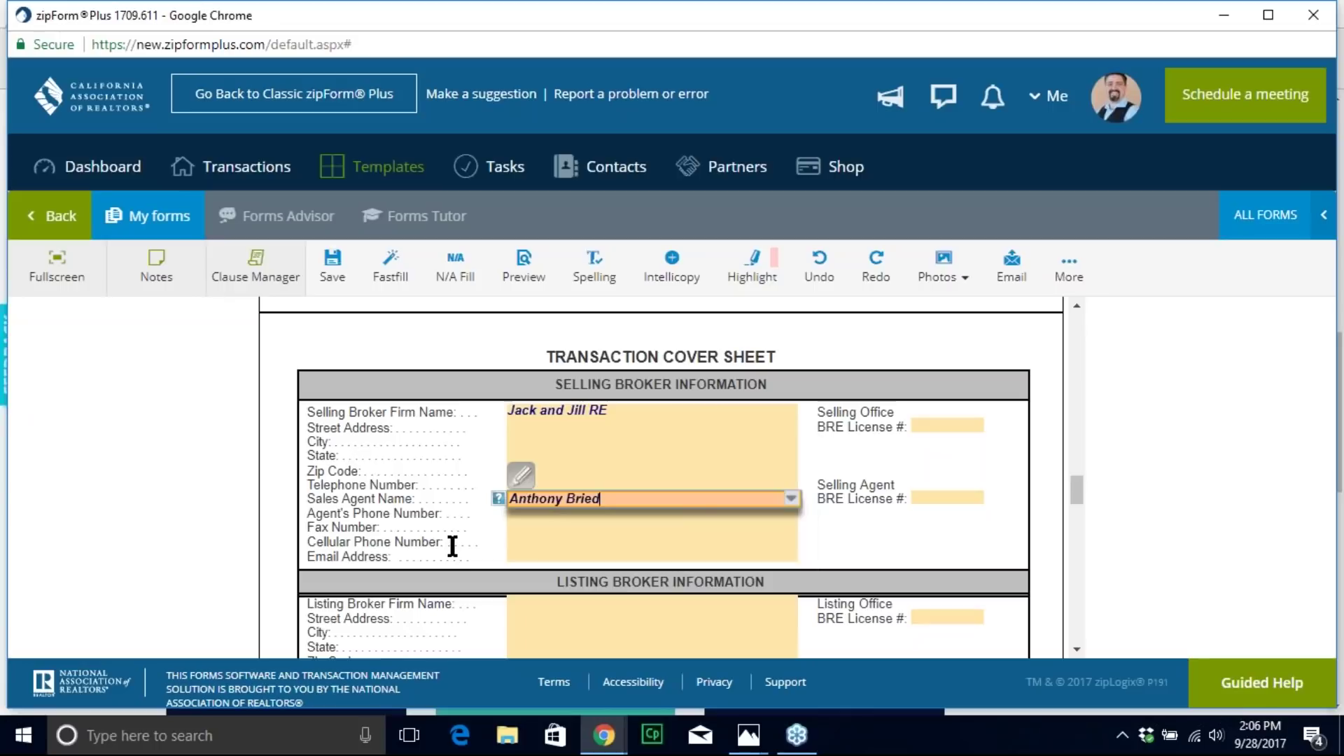
key("Tab")
type("0900000")
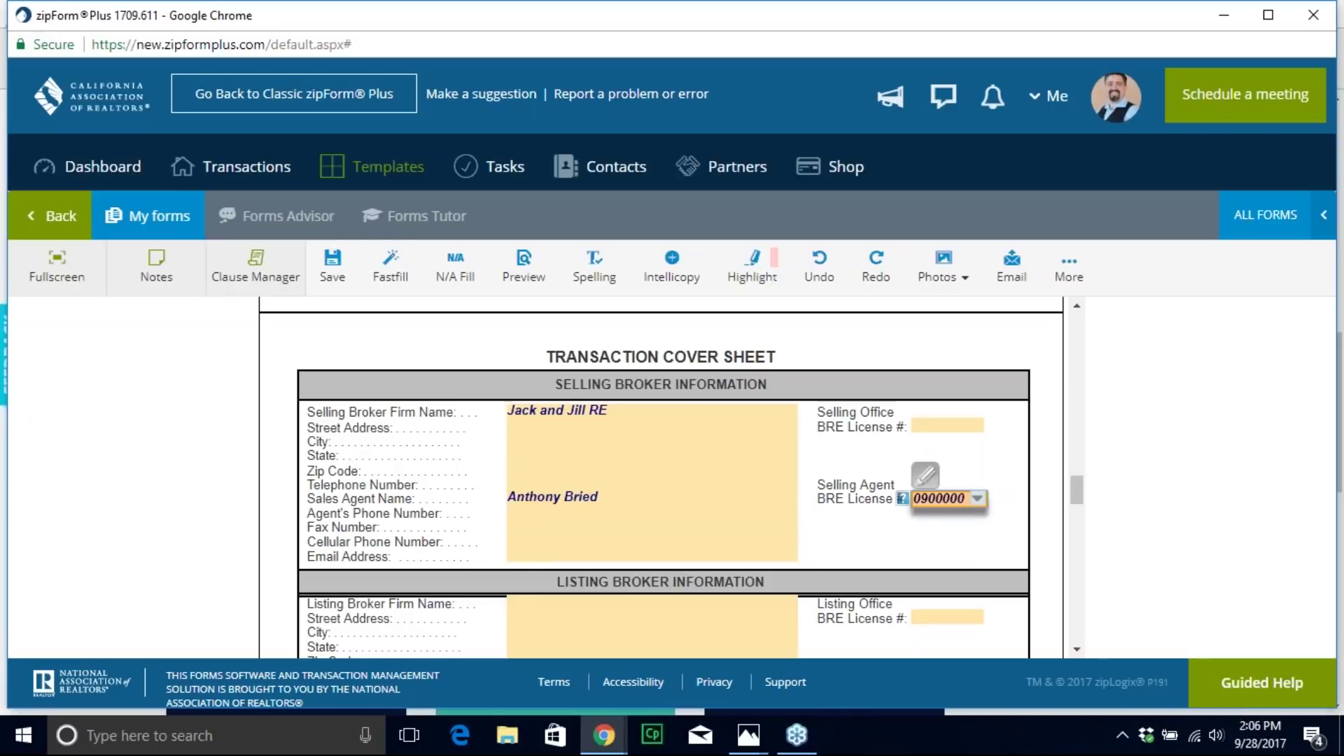
Step: Fill in the selling agent's e-mail address and save the cover sheet
left_click(533, 557)
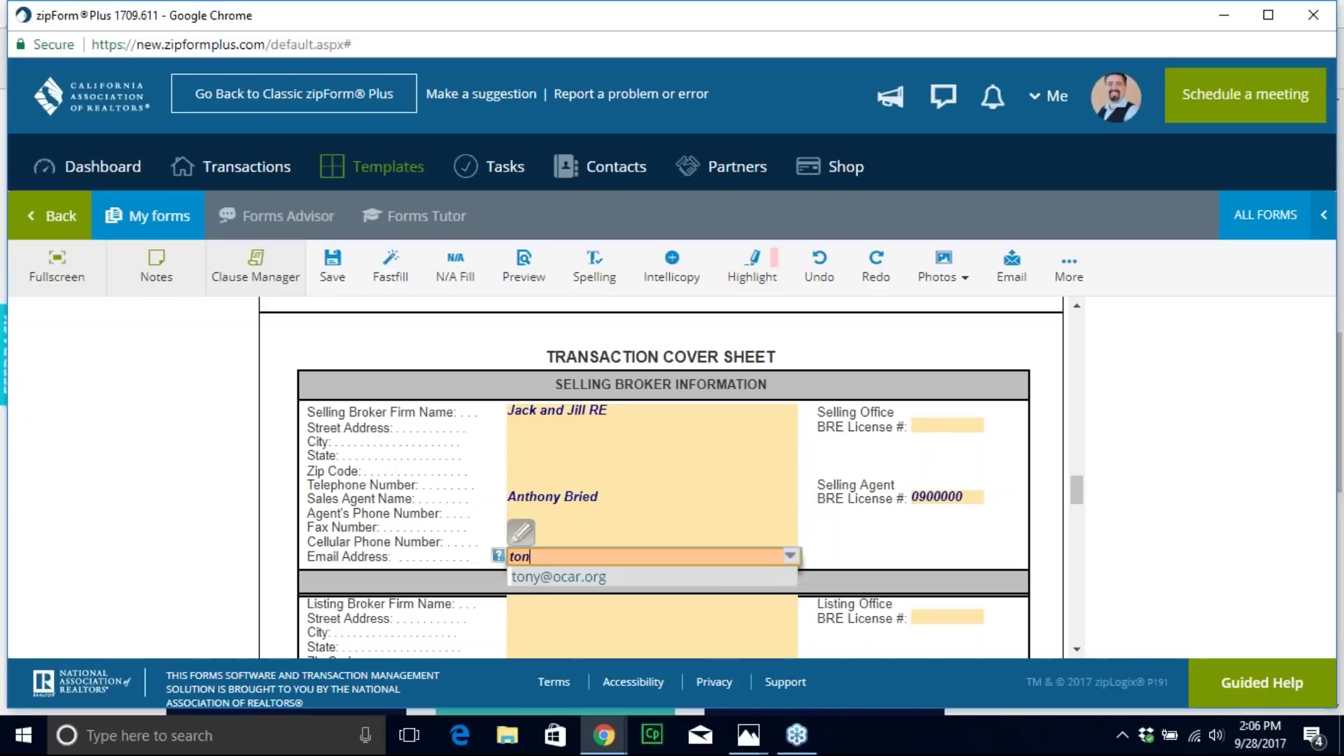
left_click(686, 497)
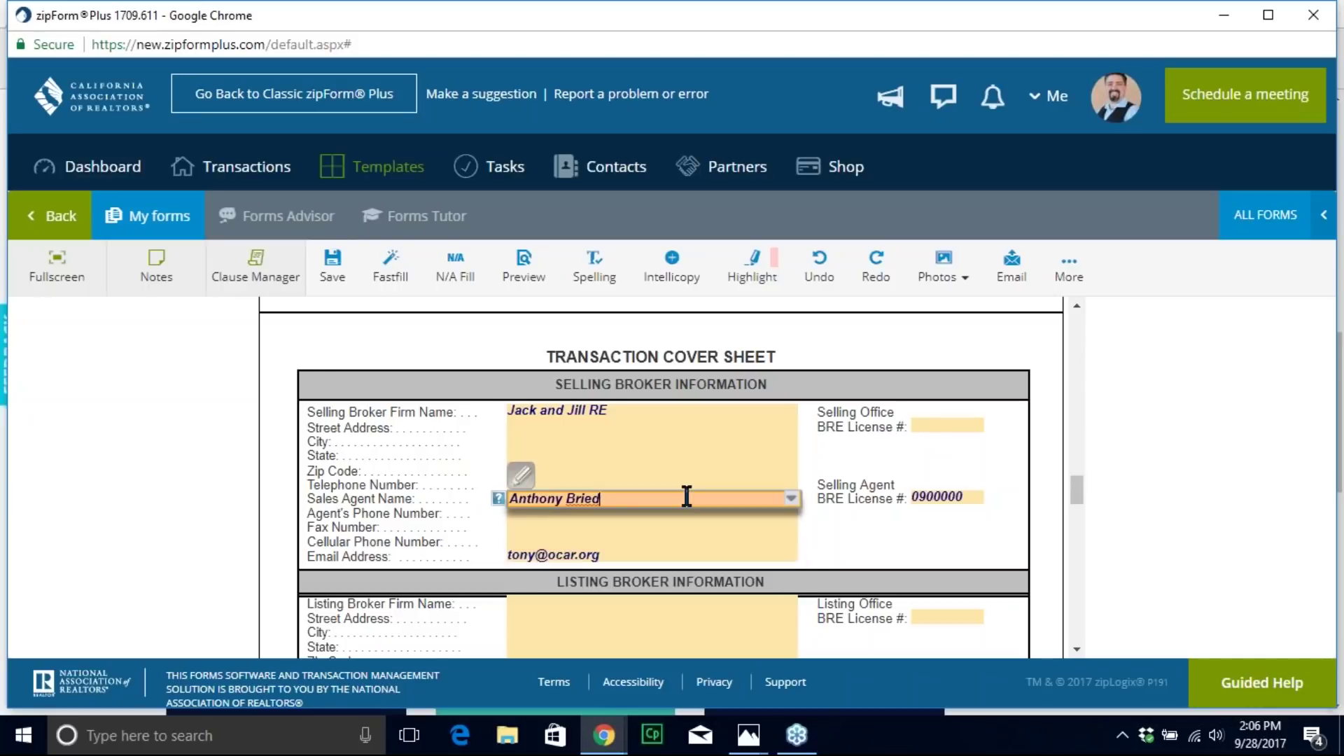
left_click(173, 215)
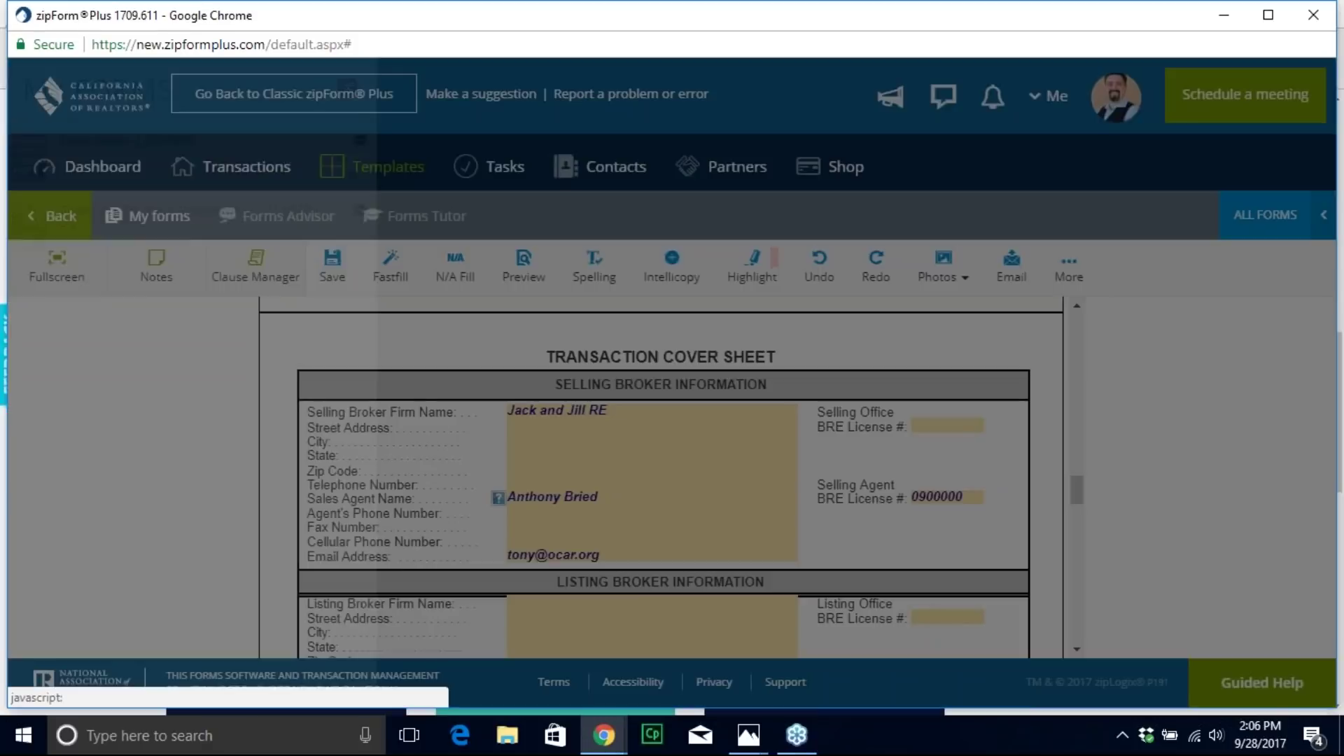
left_click(171, 215)
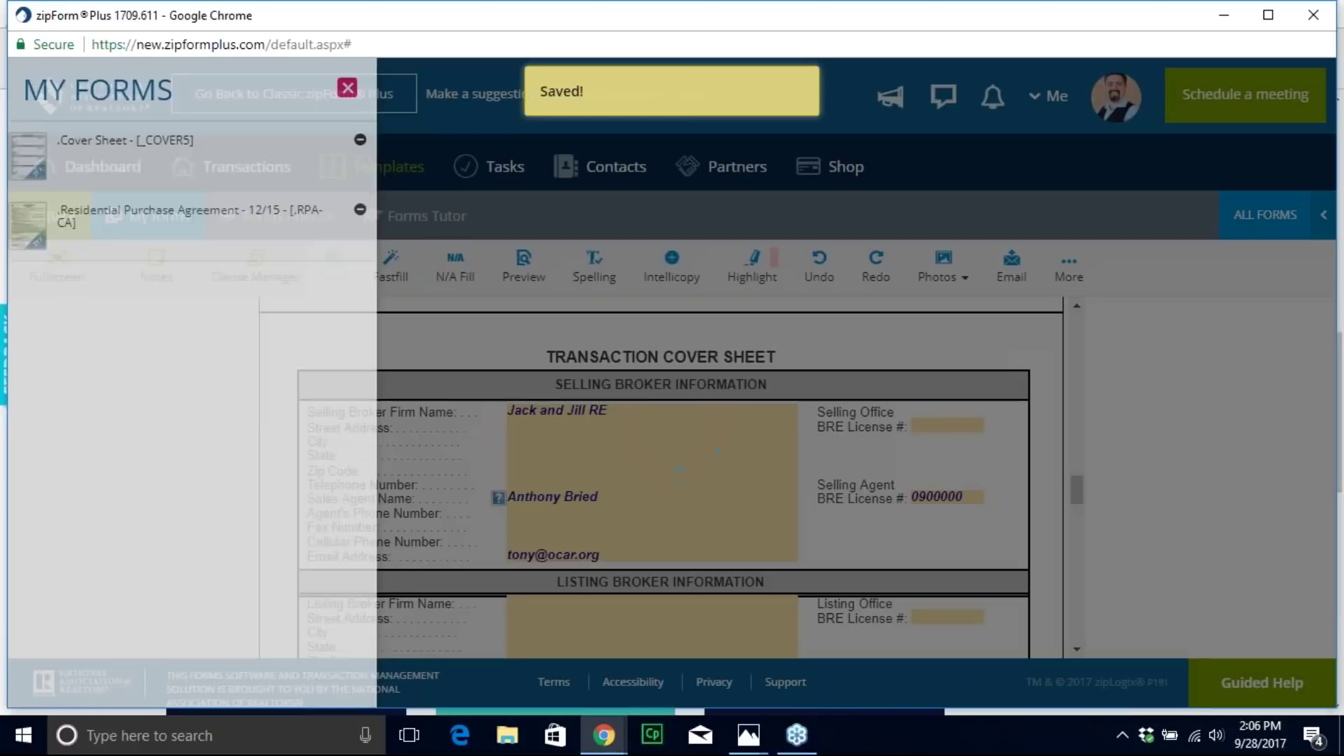
Step: Review the RPA-CA purchase agreement, then save the template and return to Transactions
scroll(620, 430, "down", 15)
scroll(622, 450, "up", 15)
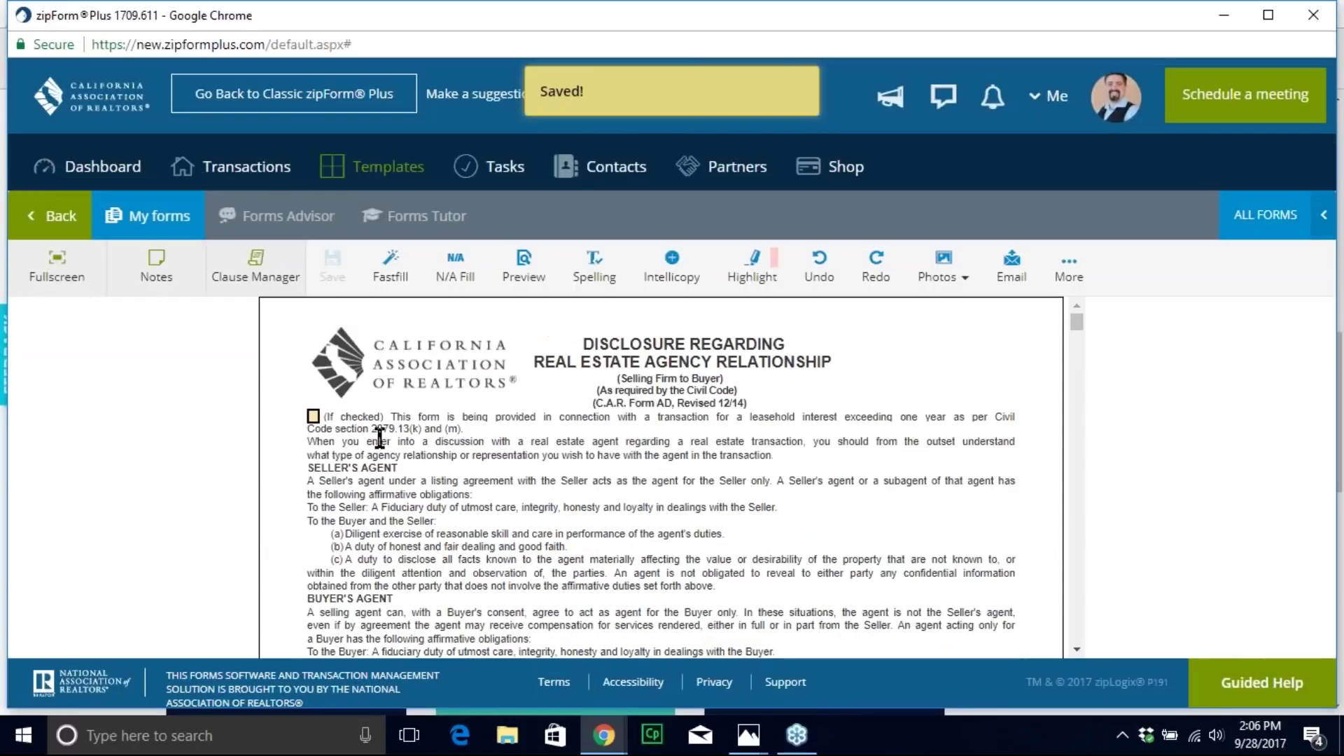
scroll(396, 464, "down", 20)
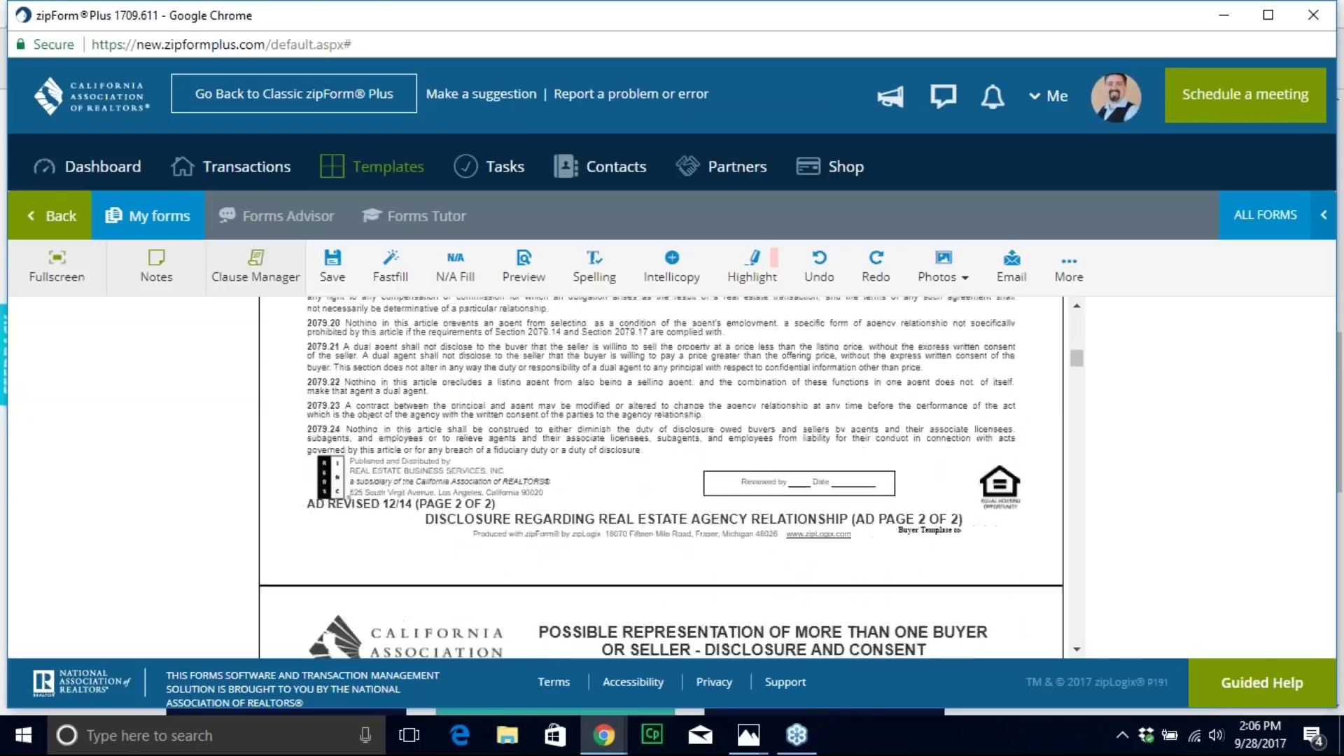
scroll(661, 477, "down", 20)
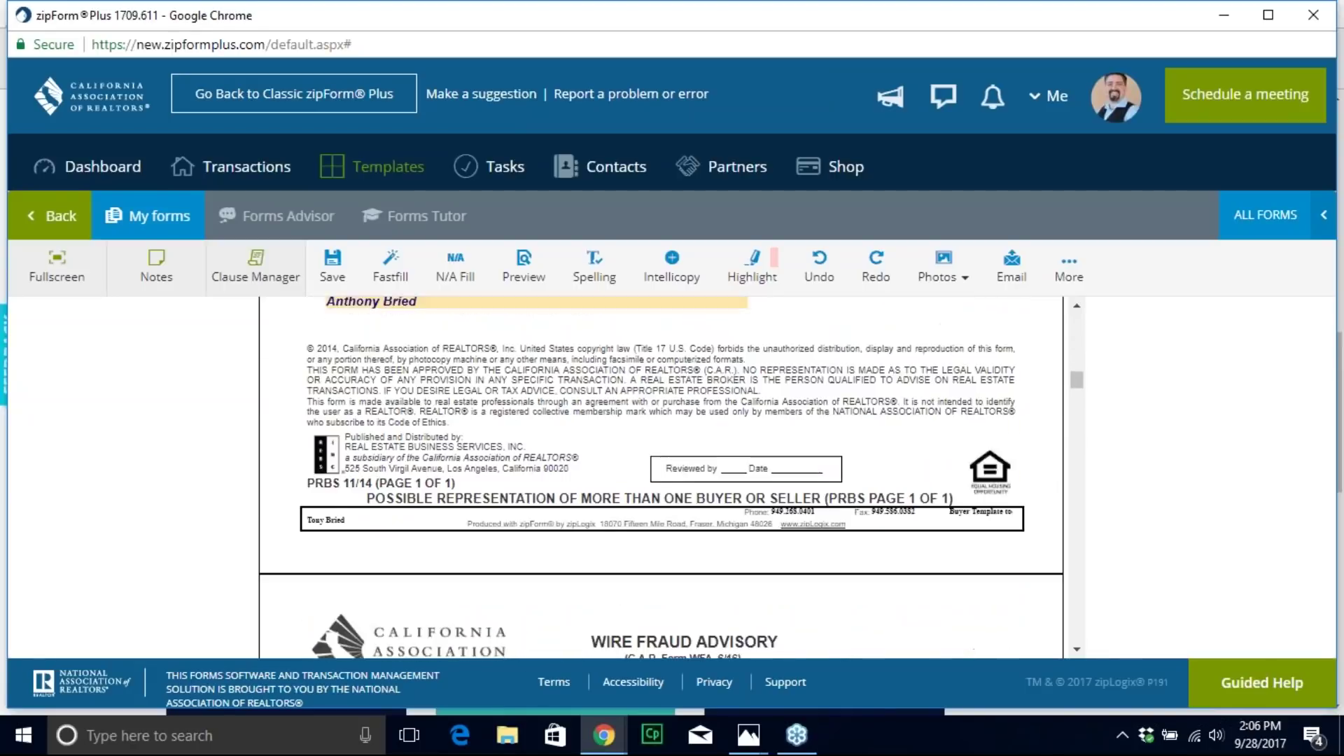
scroll(661, 476, "down", 5)
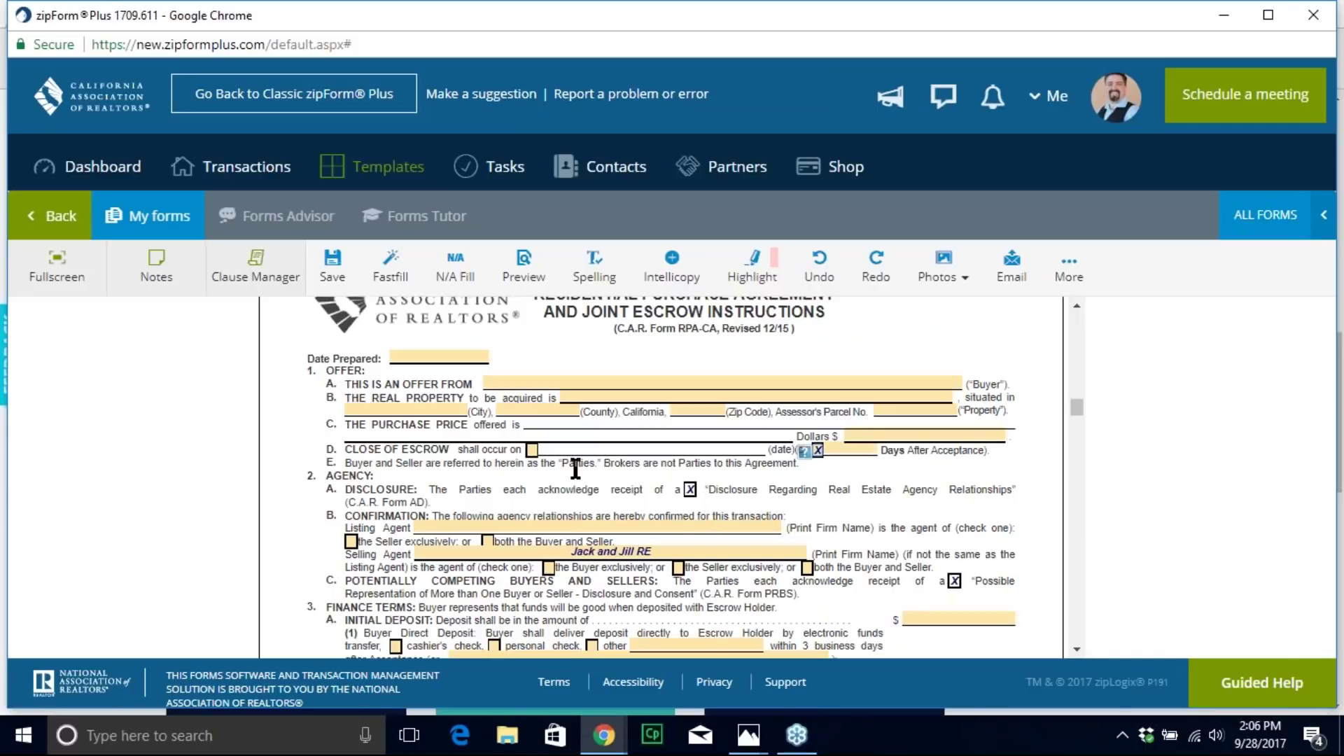
scroll(575, 469, "down", 8)
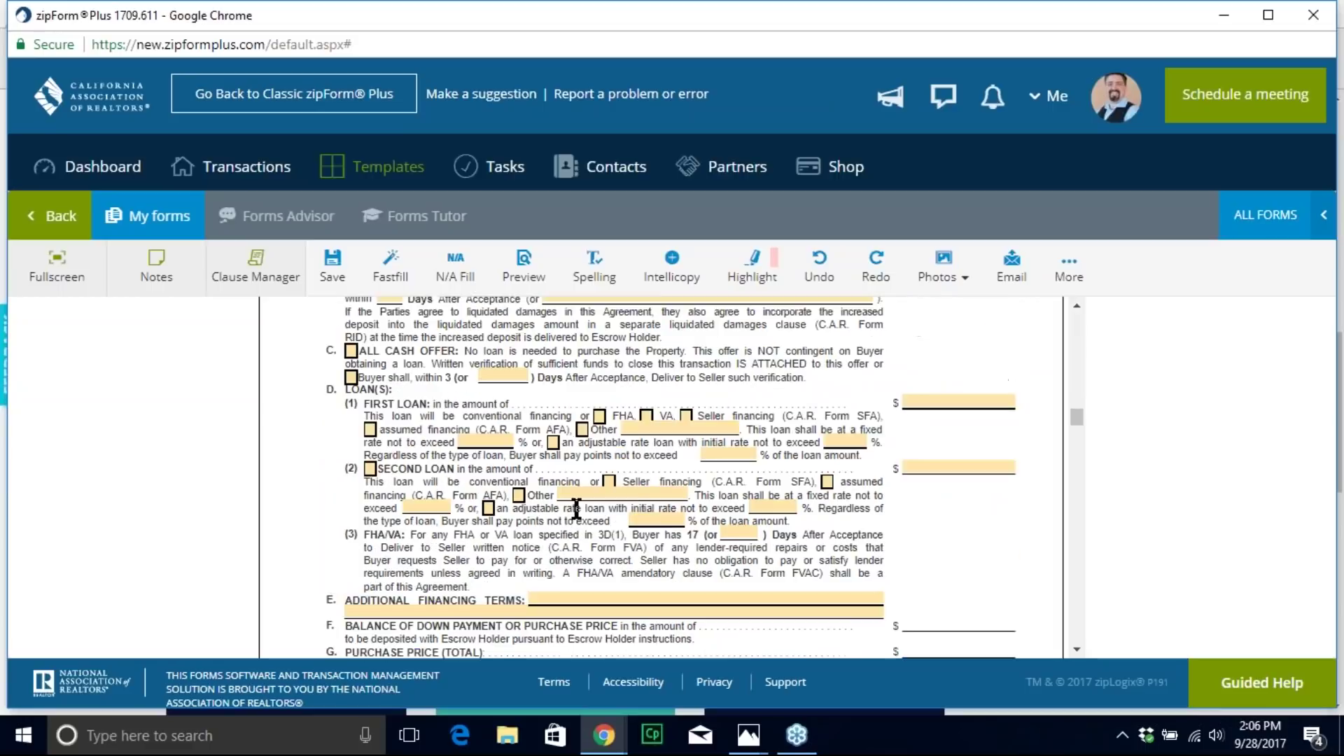
scroll(575, 509, "down", 3)
scroll(575, 509, "up", 5)
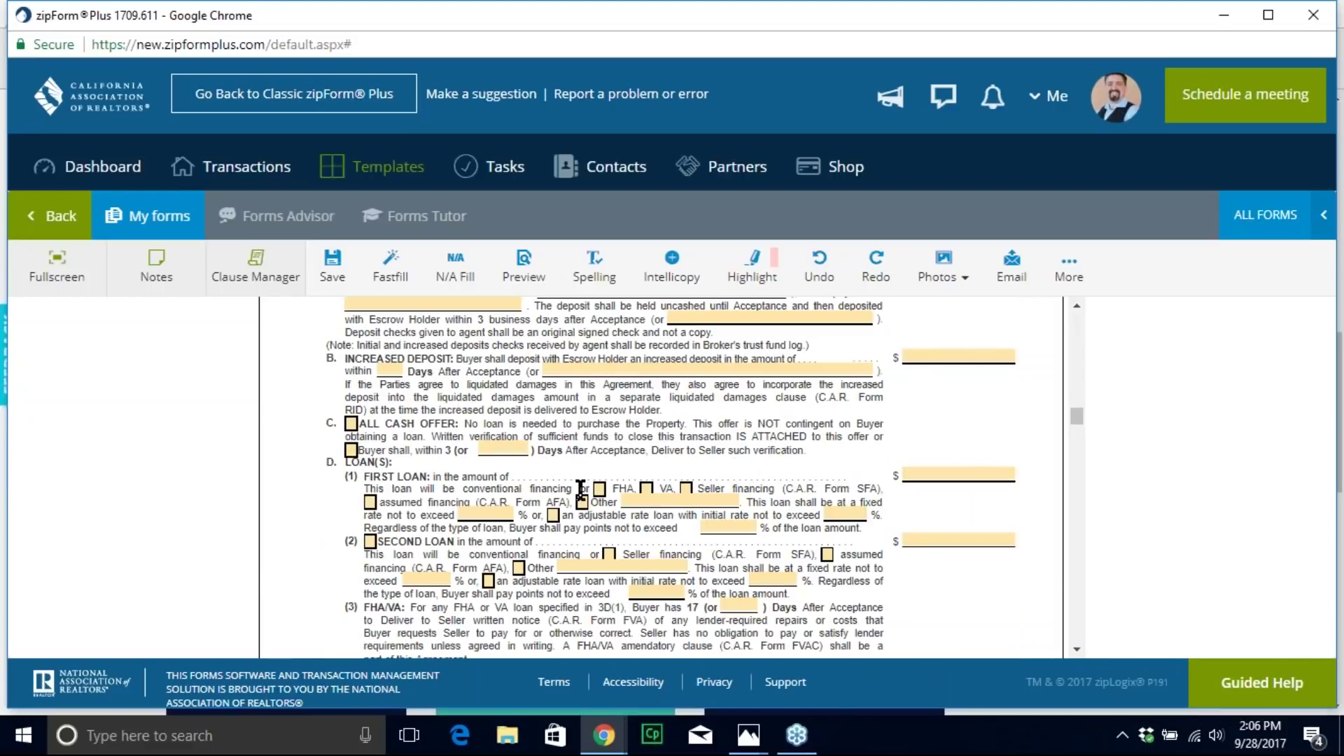
scroll(693, 514, "down", 5)
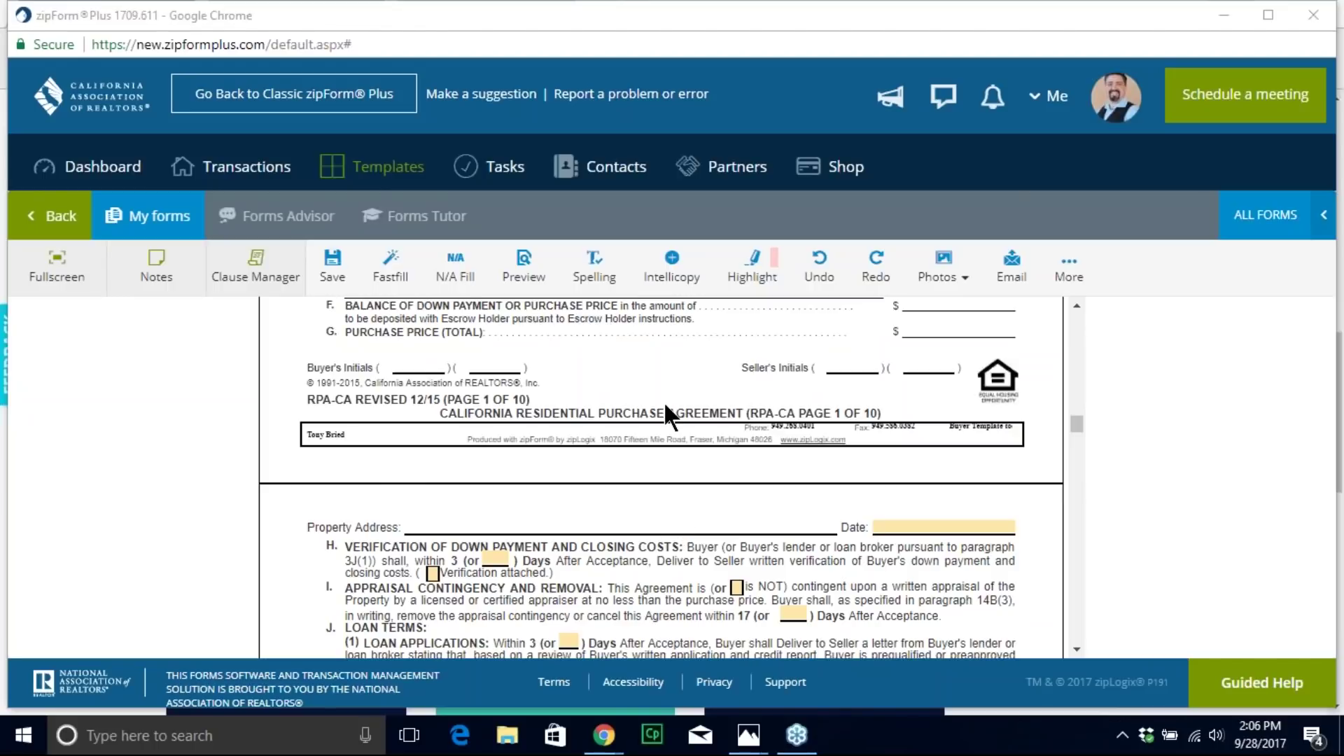
left_click(245, 167)
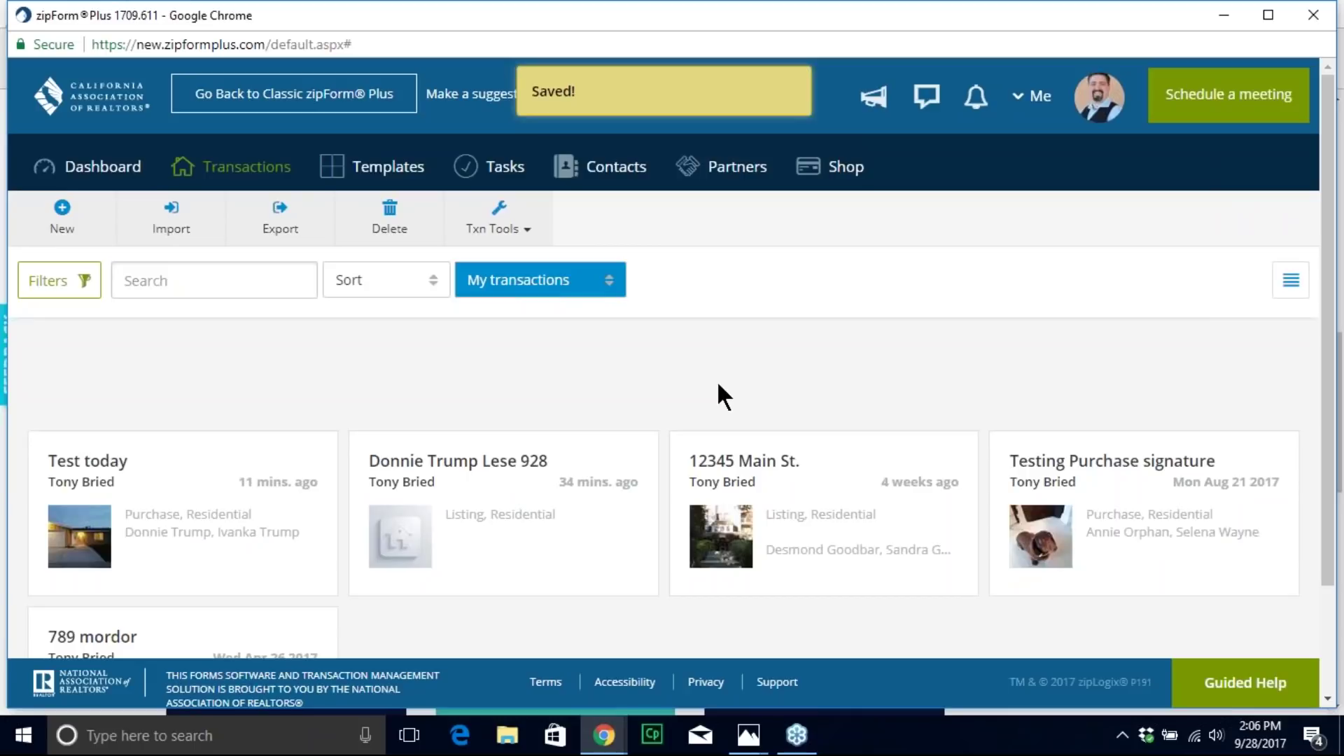
Step: Create Residential purchase transaction 'sxloiuhdsl;kjn' using the Agent - Purchase Template
left_click(63, 211)
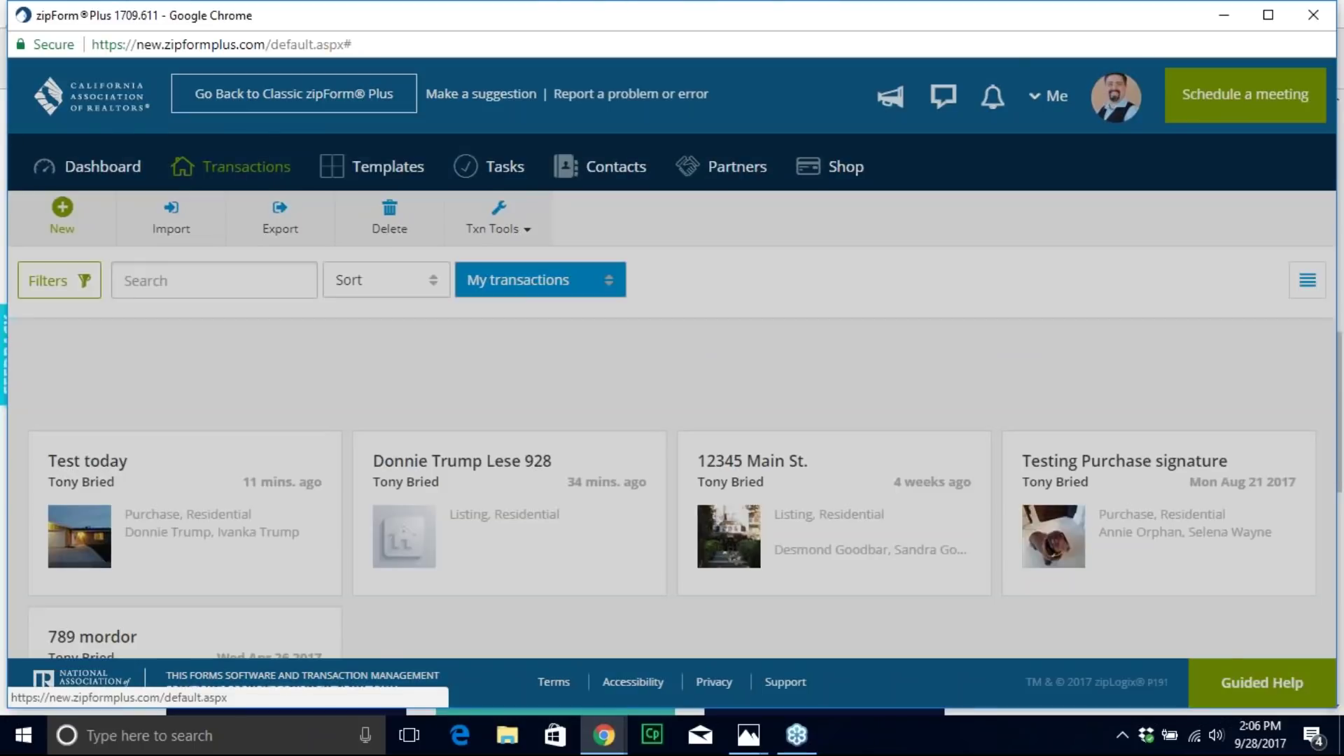
left_click(500, 252)
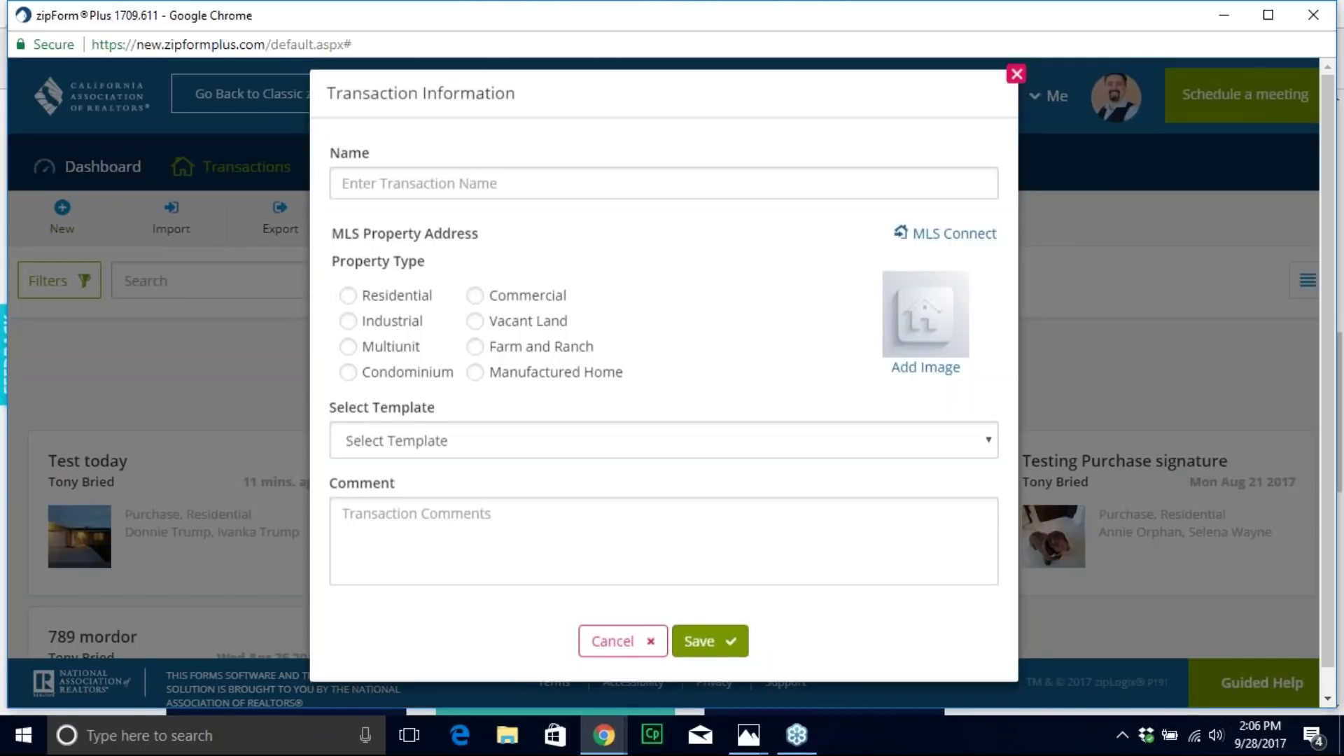
left_click(493, 193)
type("sxloiuhdsl;kjn")
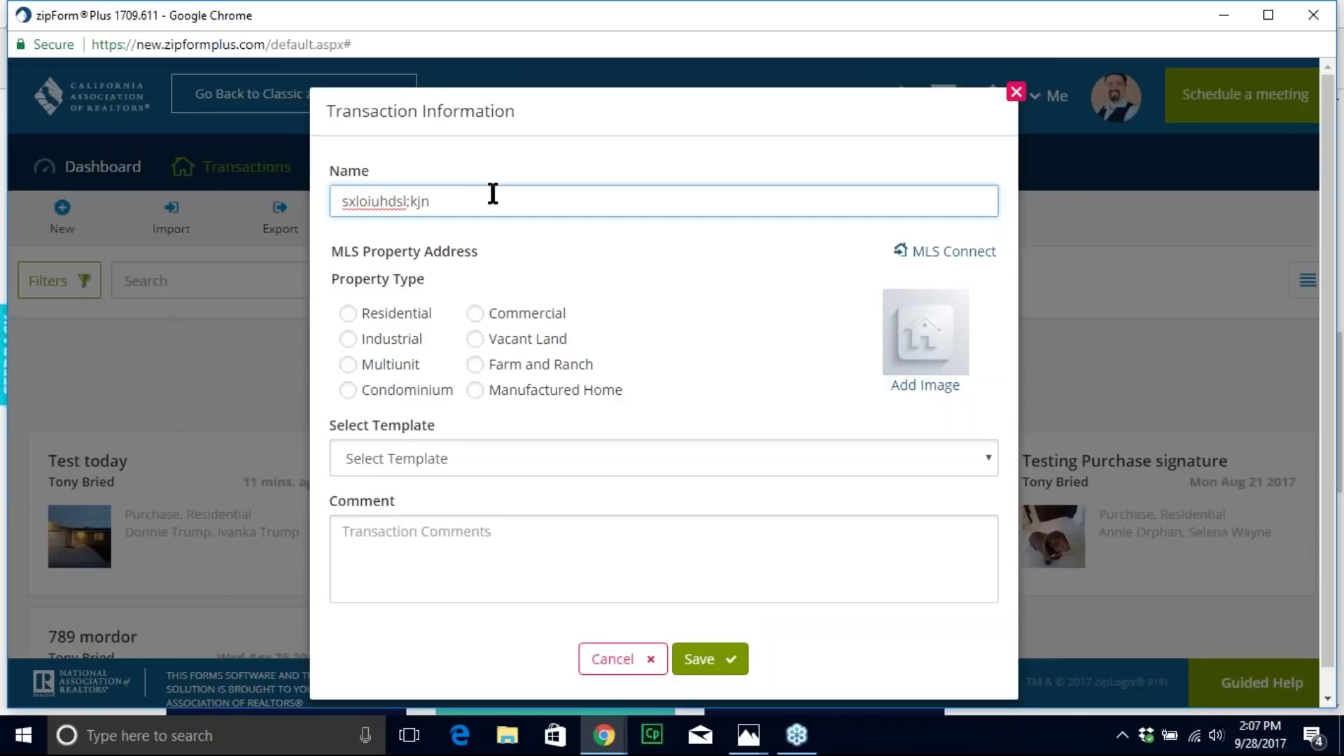
left_click(348, 313)
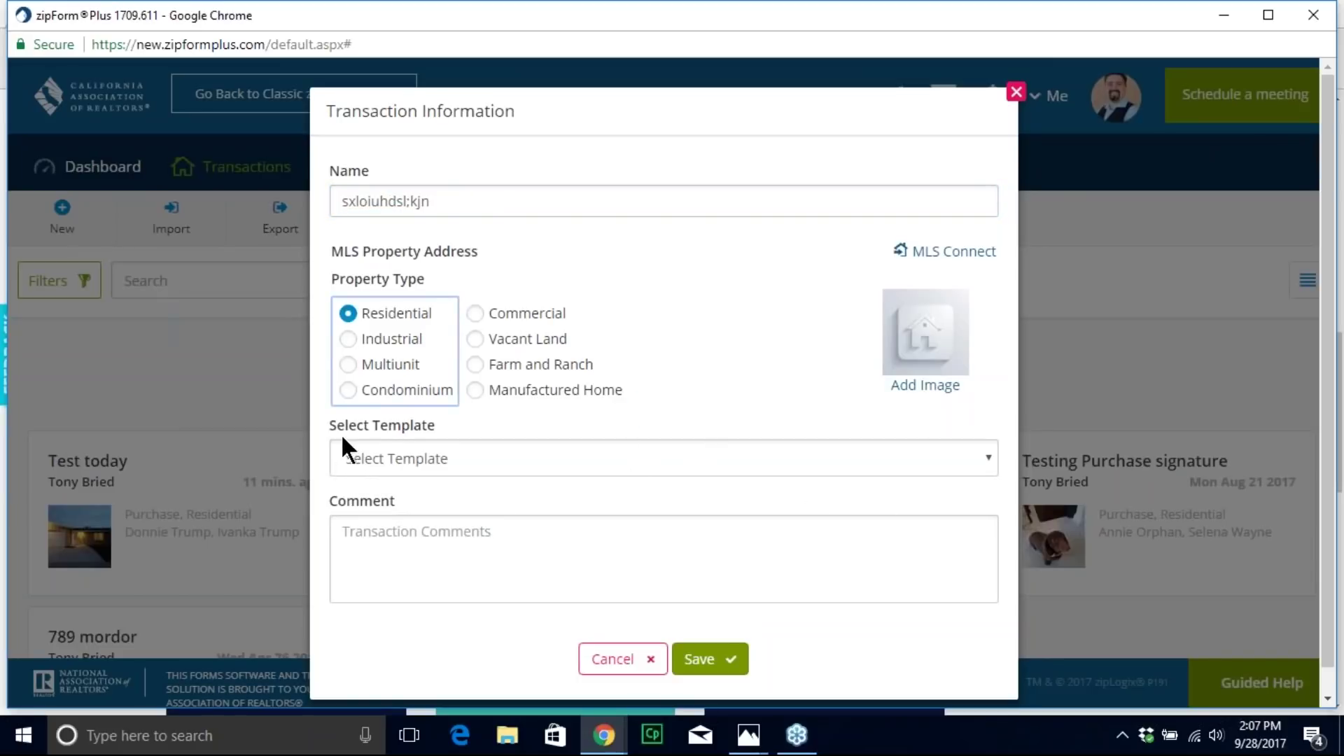
left_click(987, 458)
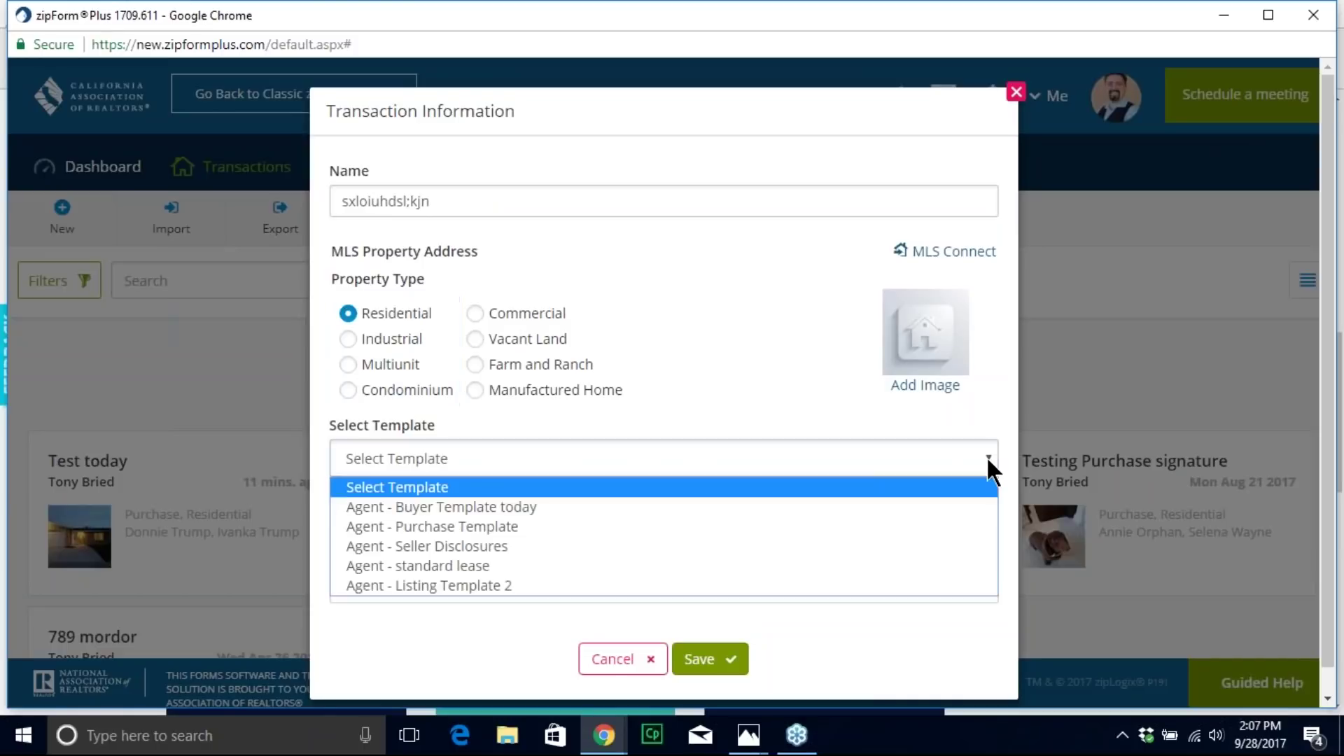
left_click(490, 528)
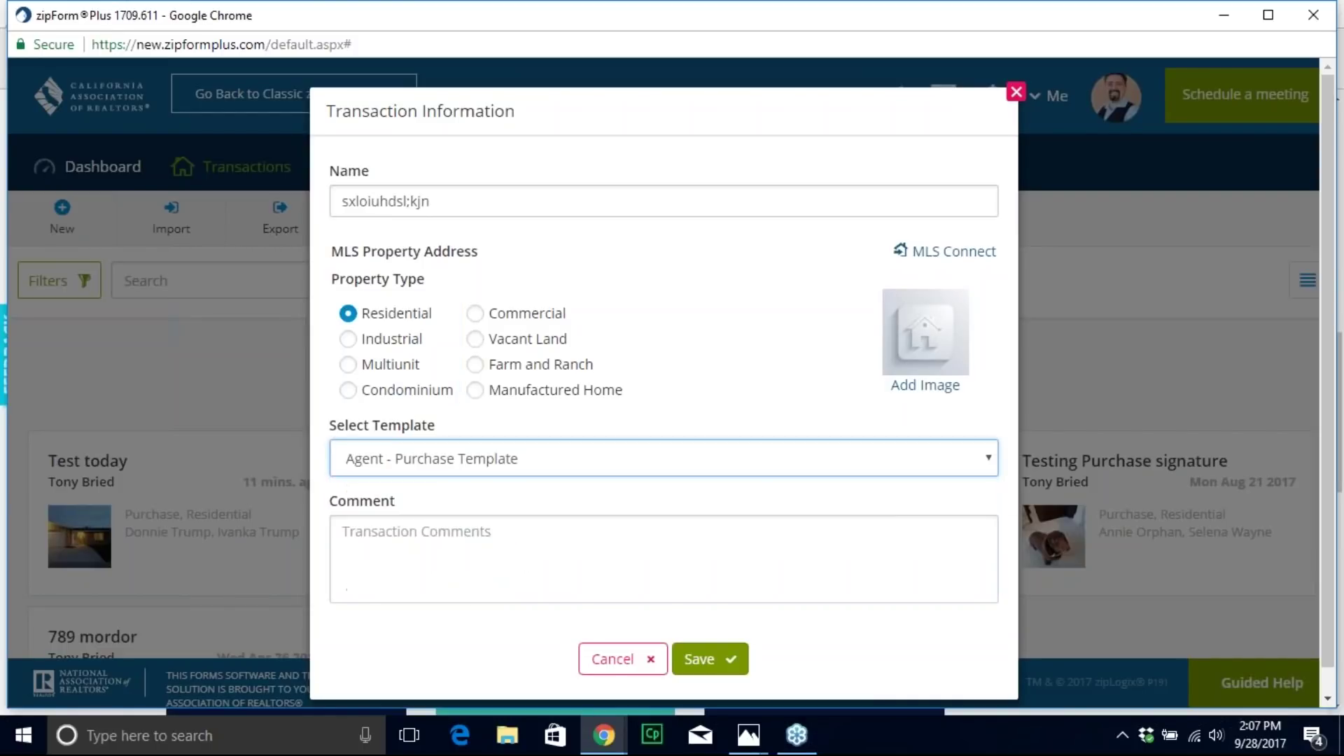
left_click(702, 658)
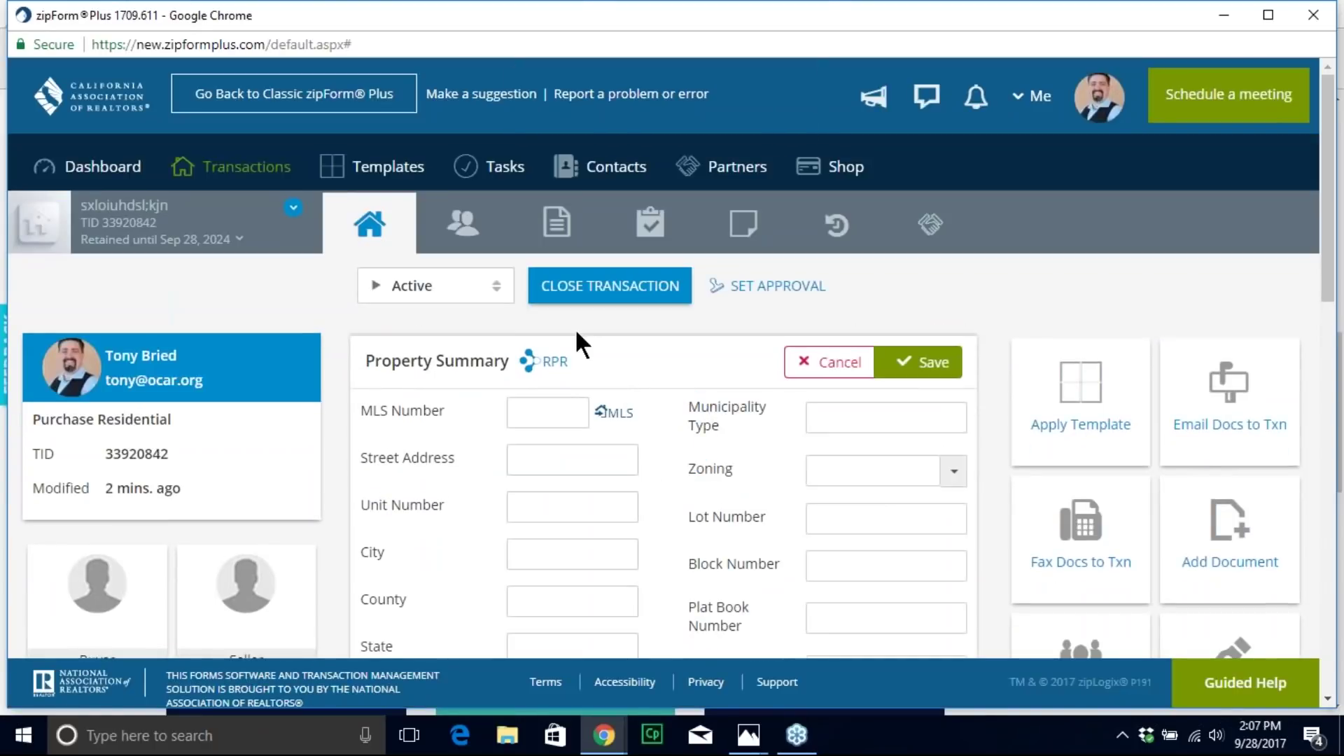
Step: Open the new transaction's cover sheet and review its pre-filled broker data
left_click(553, 231)
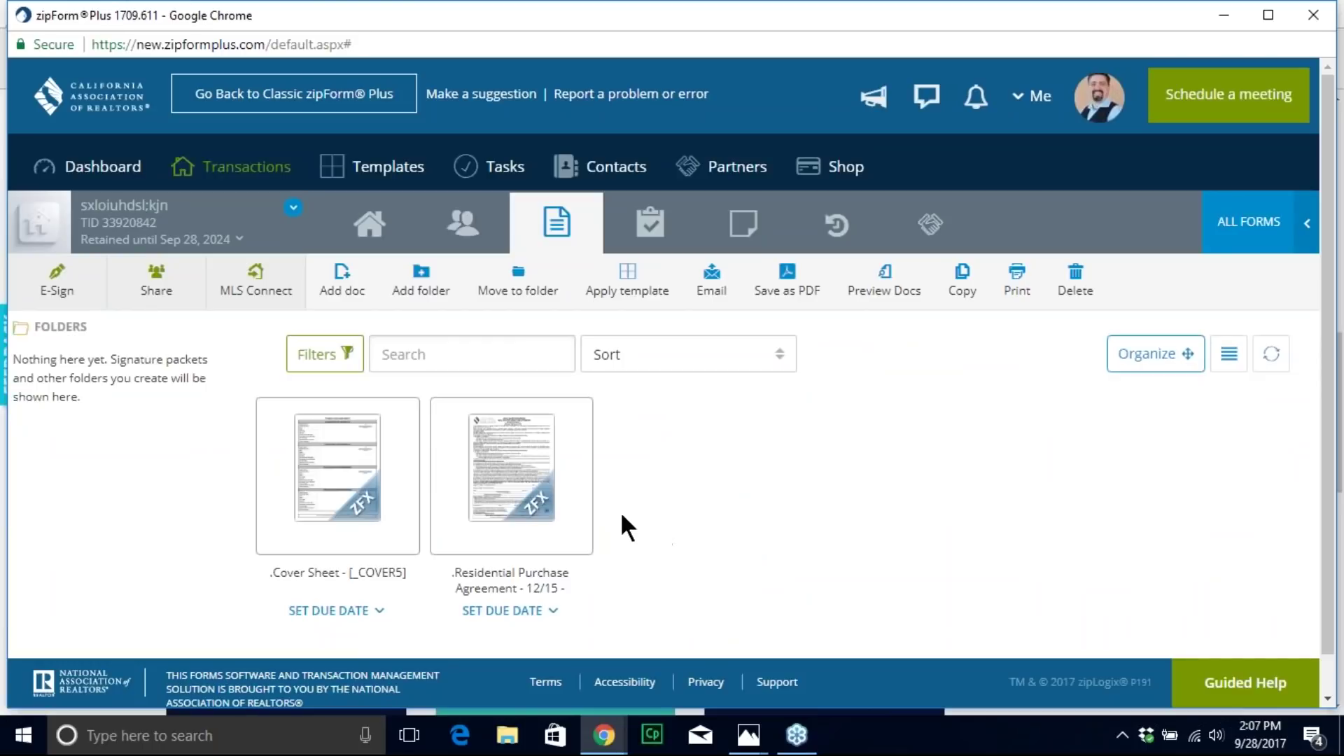
left_click(335, 480)
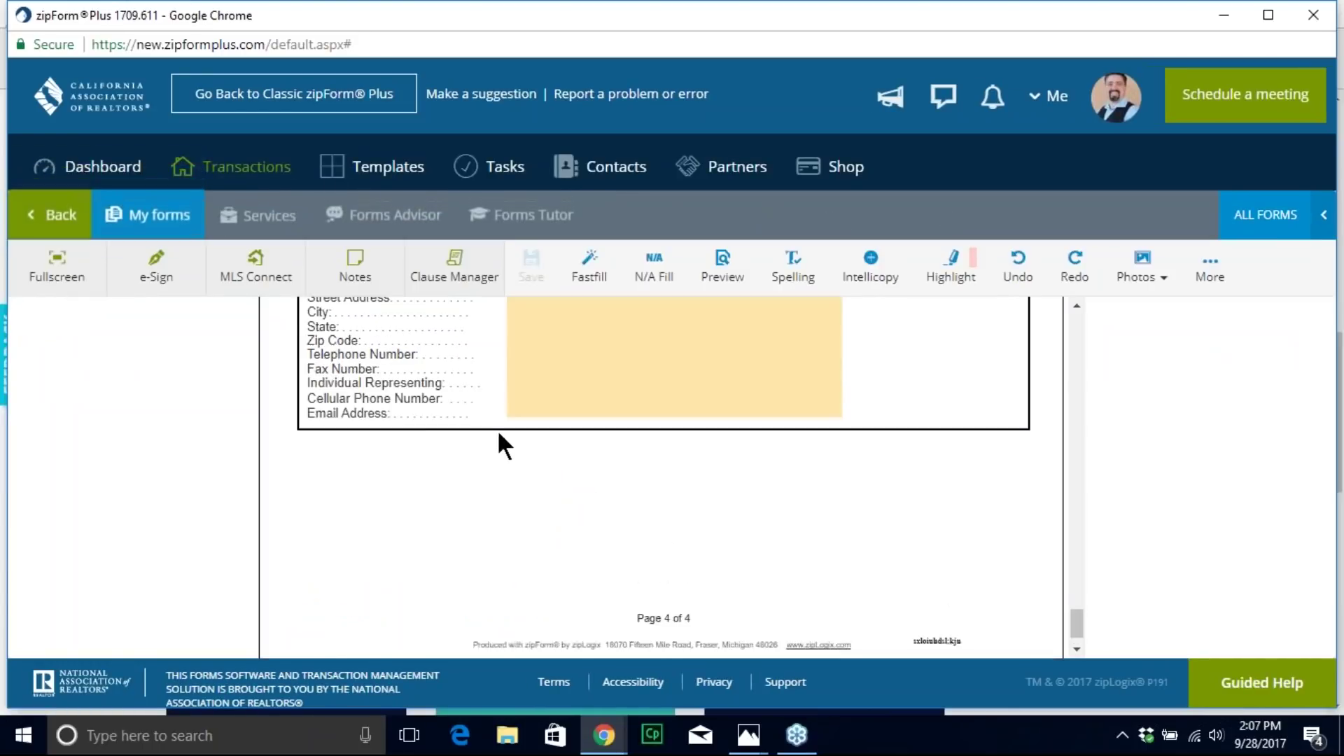
scroll(569, 417, "down", 15)
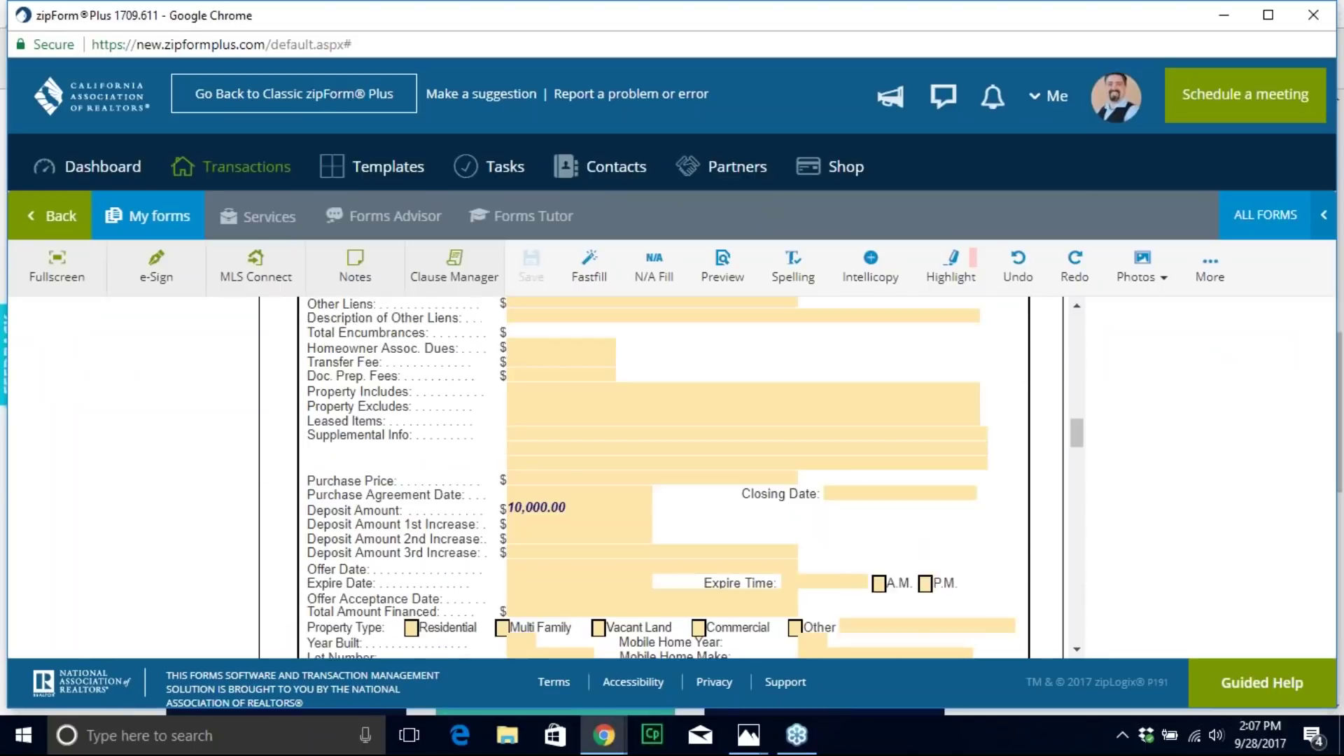
scroll(663, 476, "down", 4)
scroll(612, 424, "down", 10)
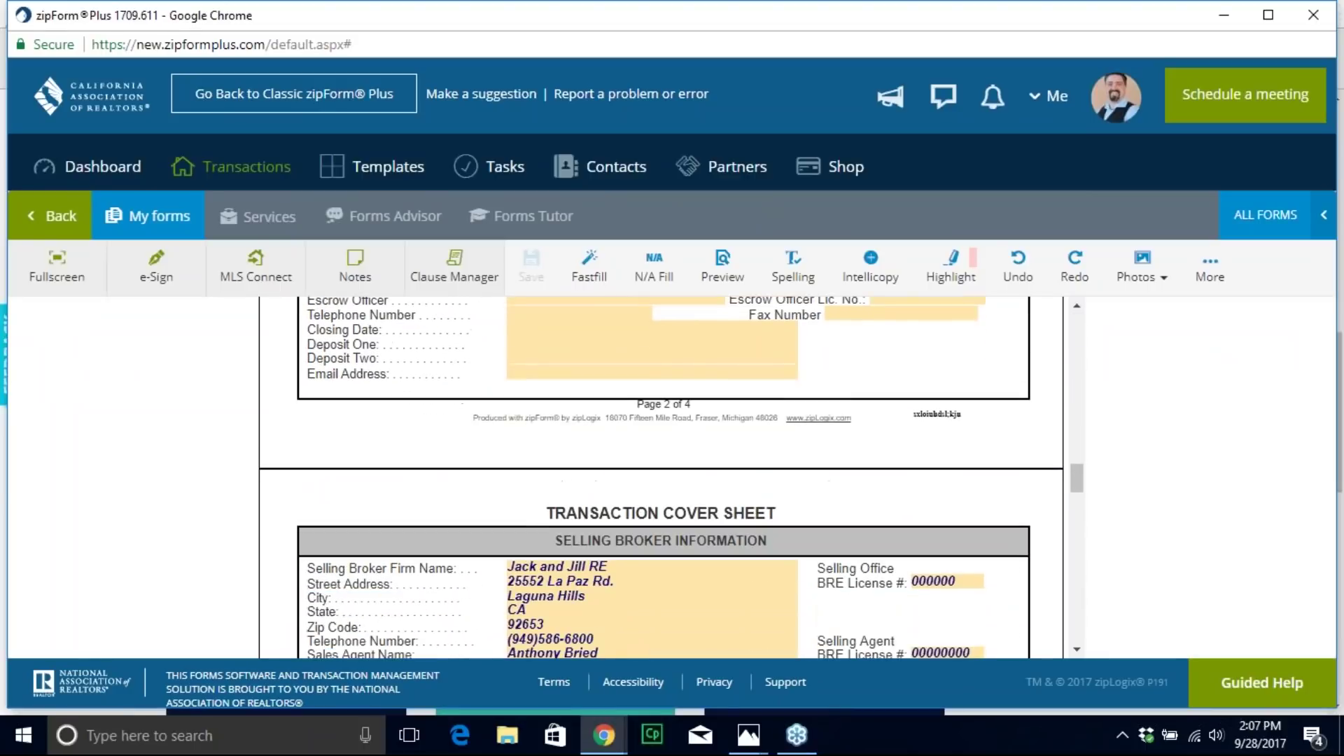
scroll(612, 423, "up", 3)
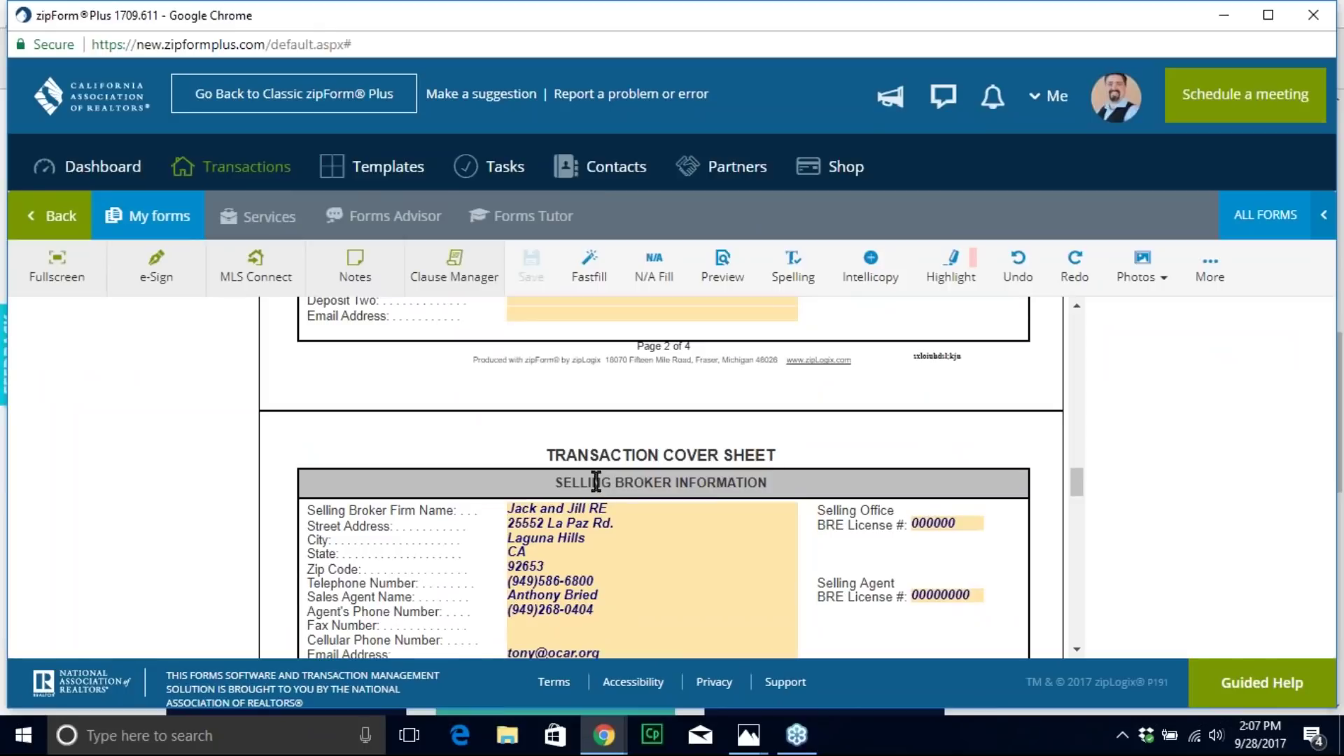
scroll(601, 493, "up", 4)
scroll(553, 376, "down", 8)
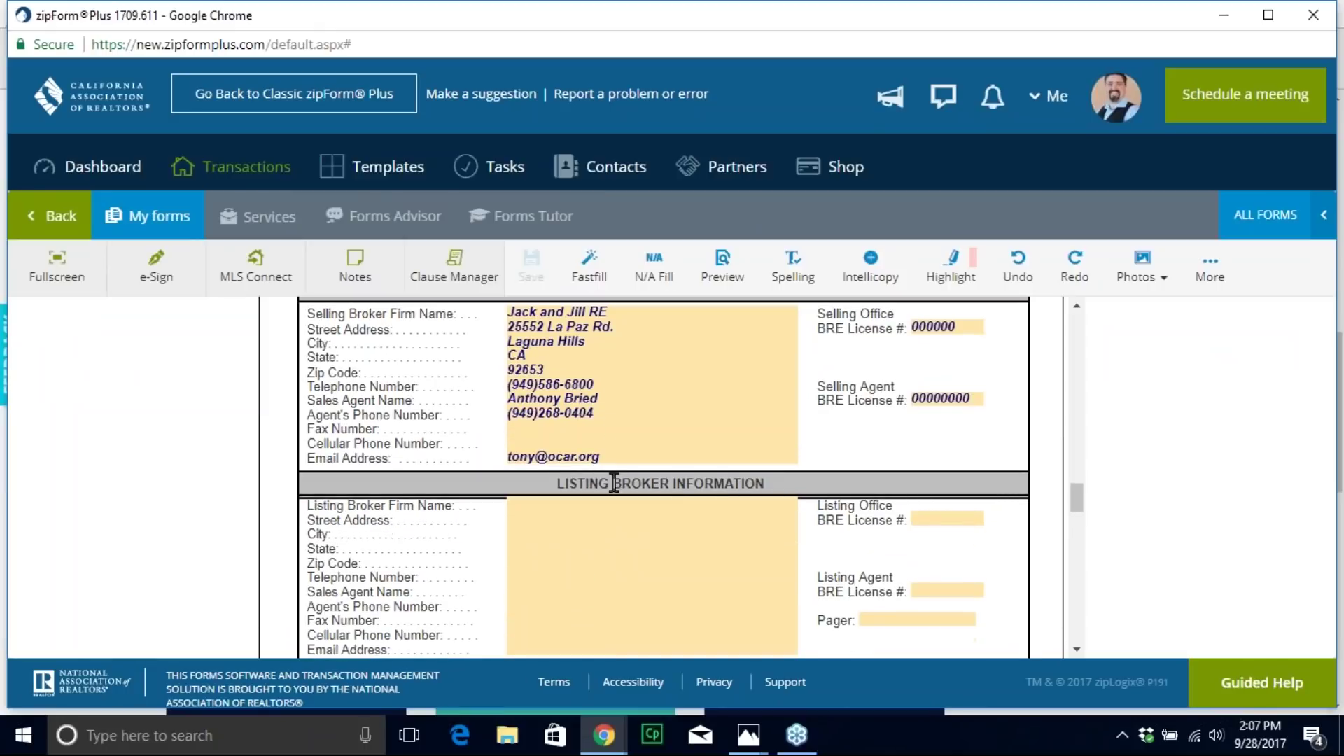
Step: In the Residential Purchase Agreement, tick ALL CASH OFFER
left_click(160, 231)
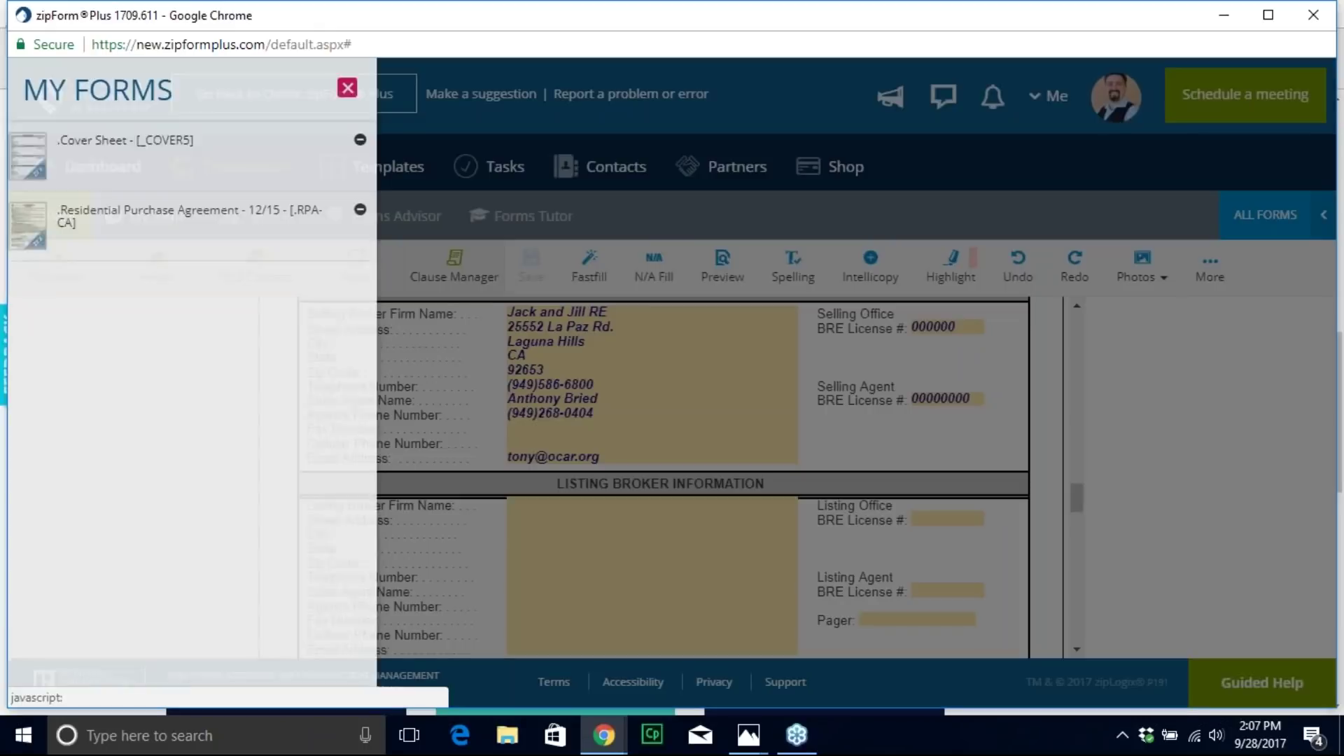
left_click(140, 231)
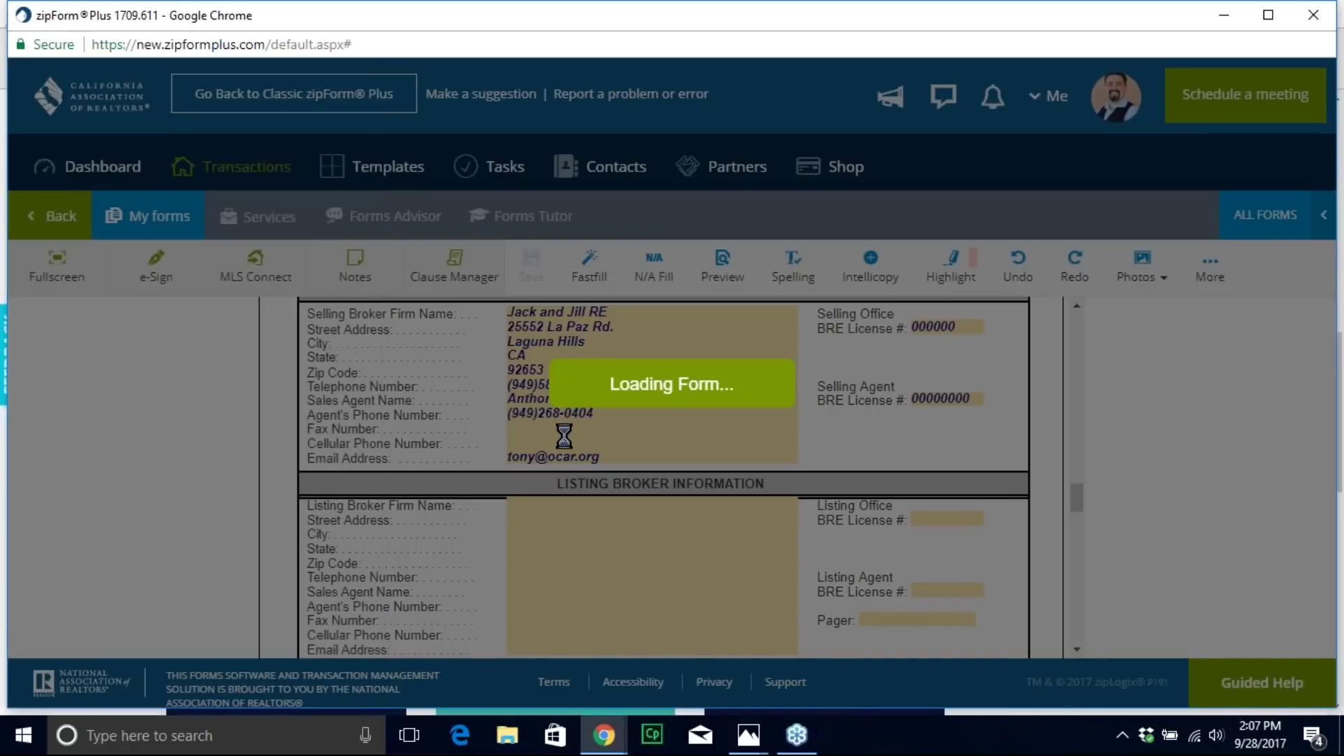
scroll(638, 459, "down", 20)
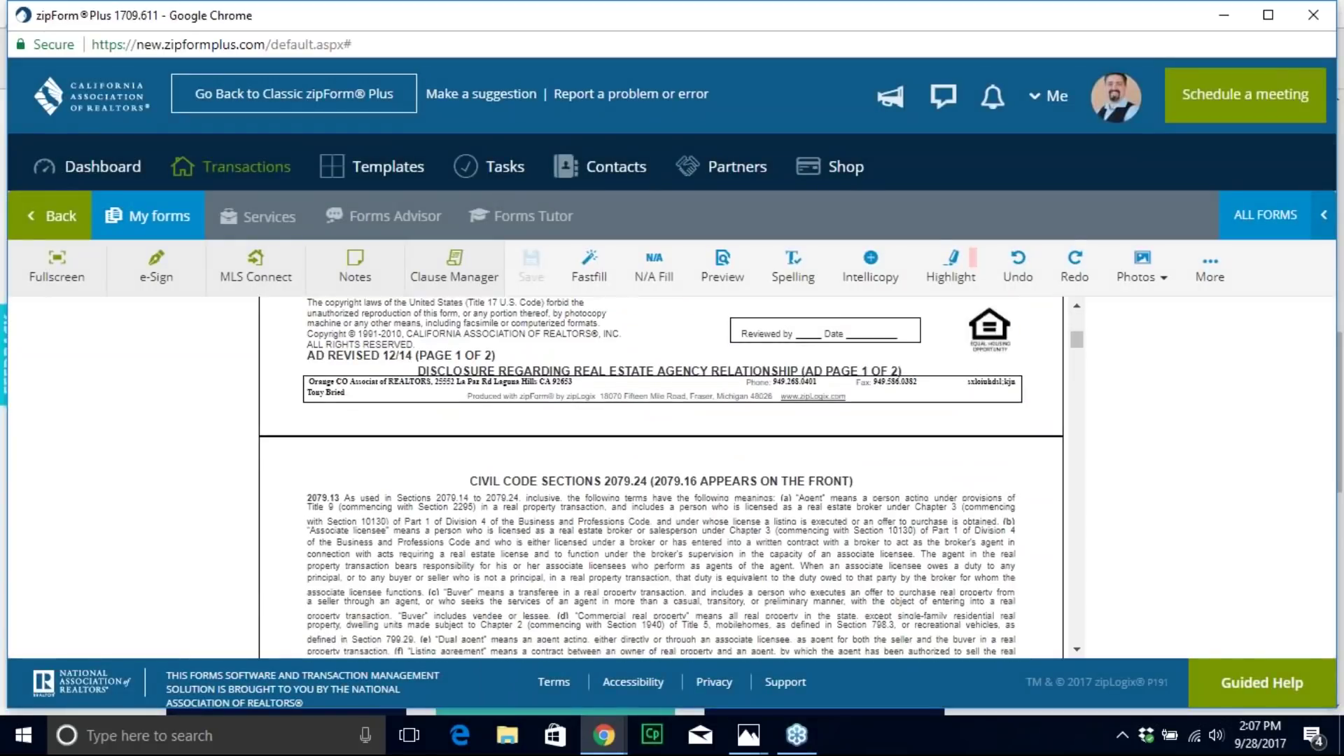
scroll(647, 456, "down", 20)
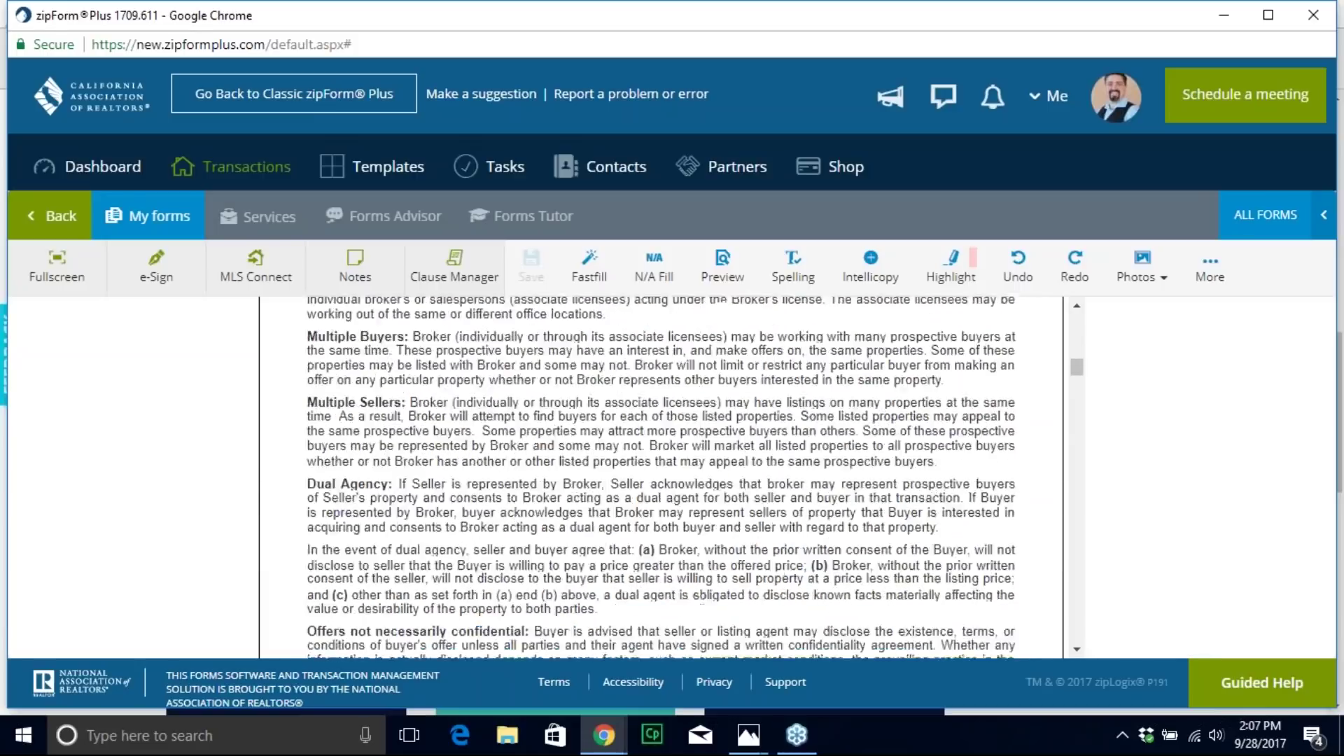
scroll(636, 459, "down", 20)
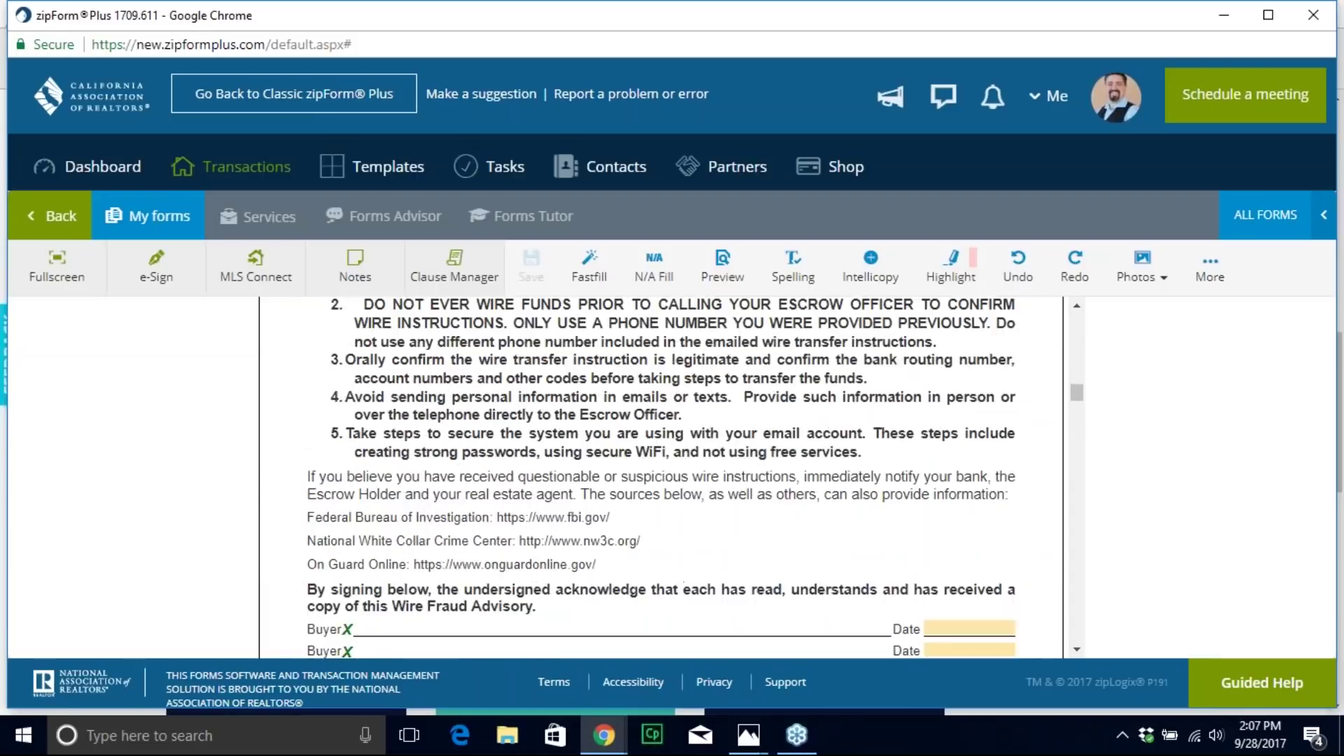
scroll(636, 460, "down", 5)
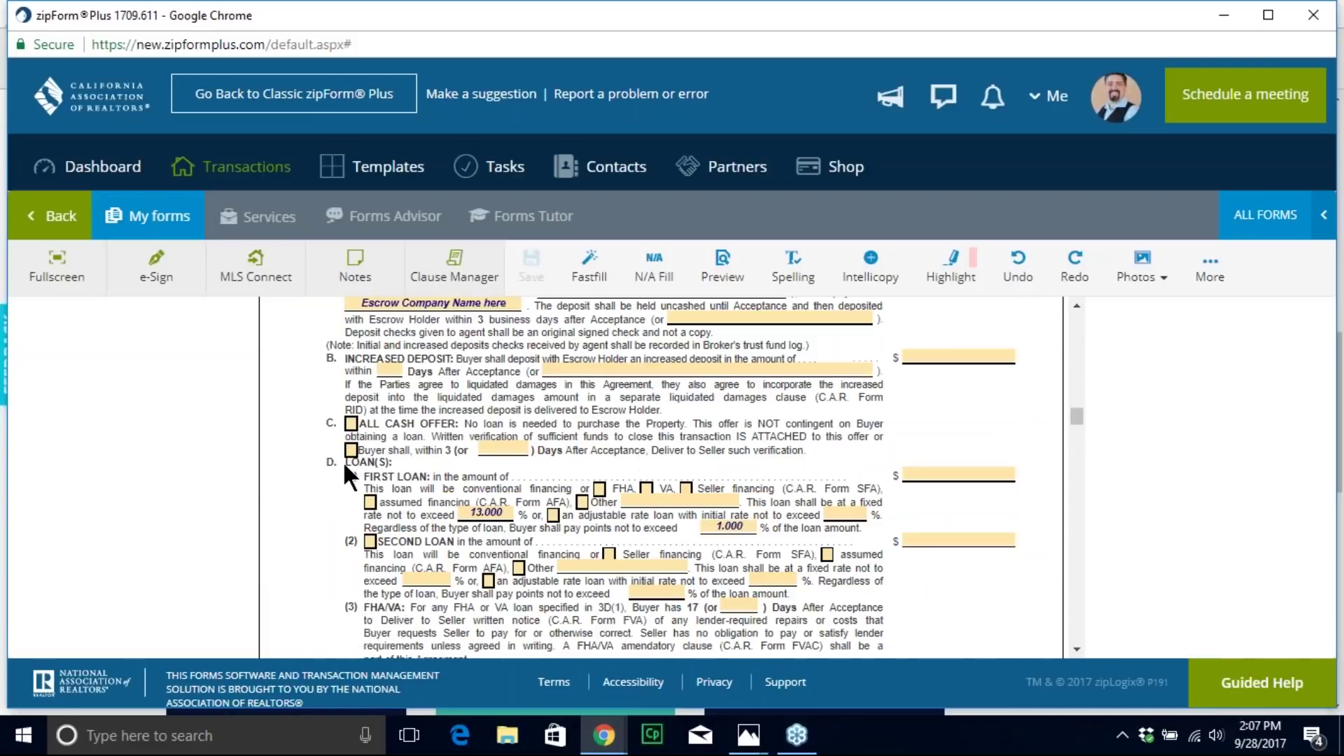
left_click(350, 423)
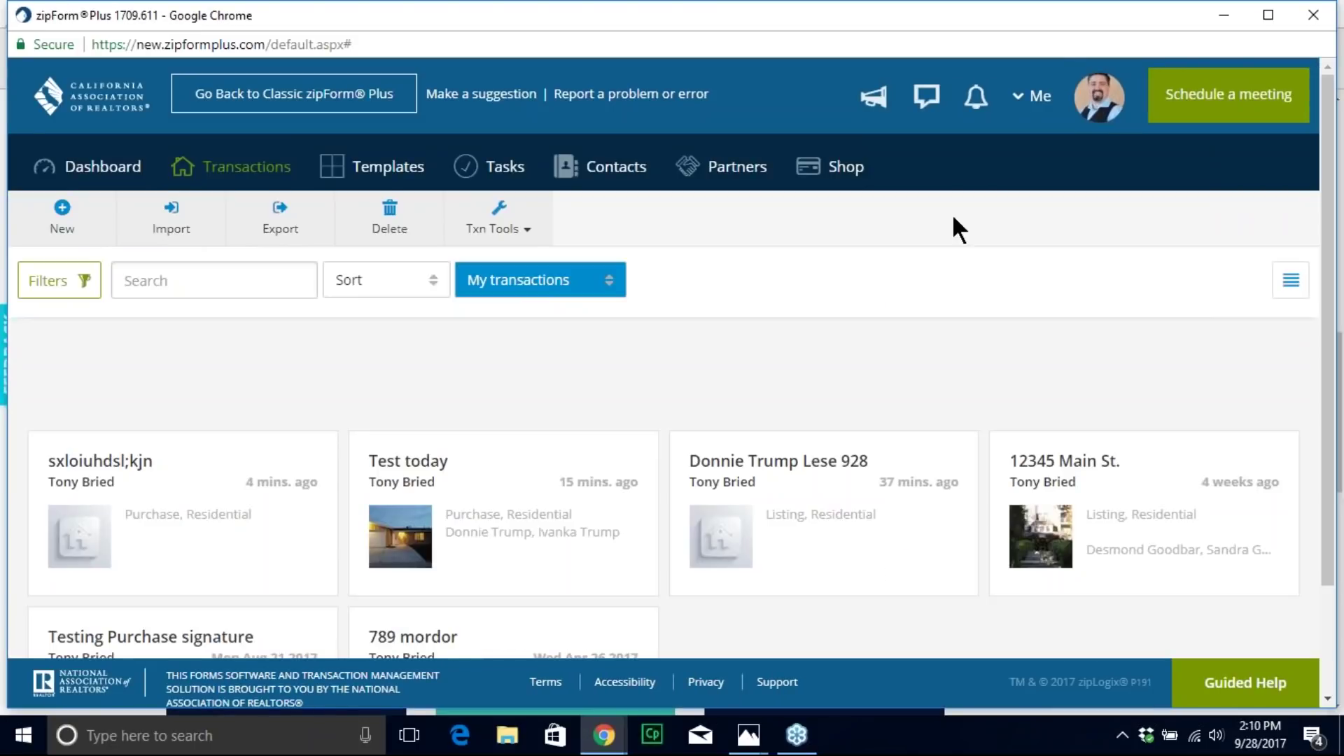
Step: Open the Test today transaction and view its documents list
left_click(497, 539)
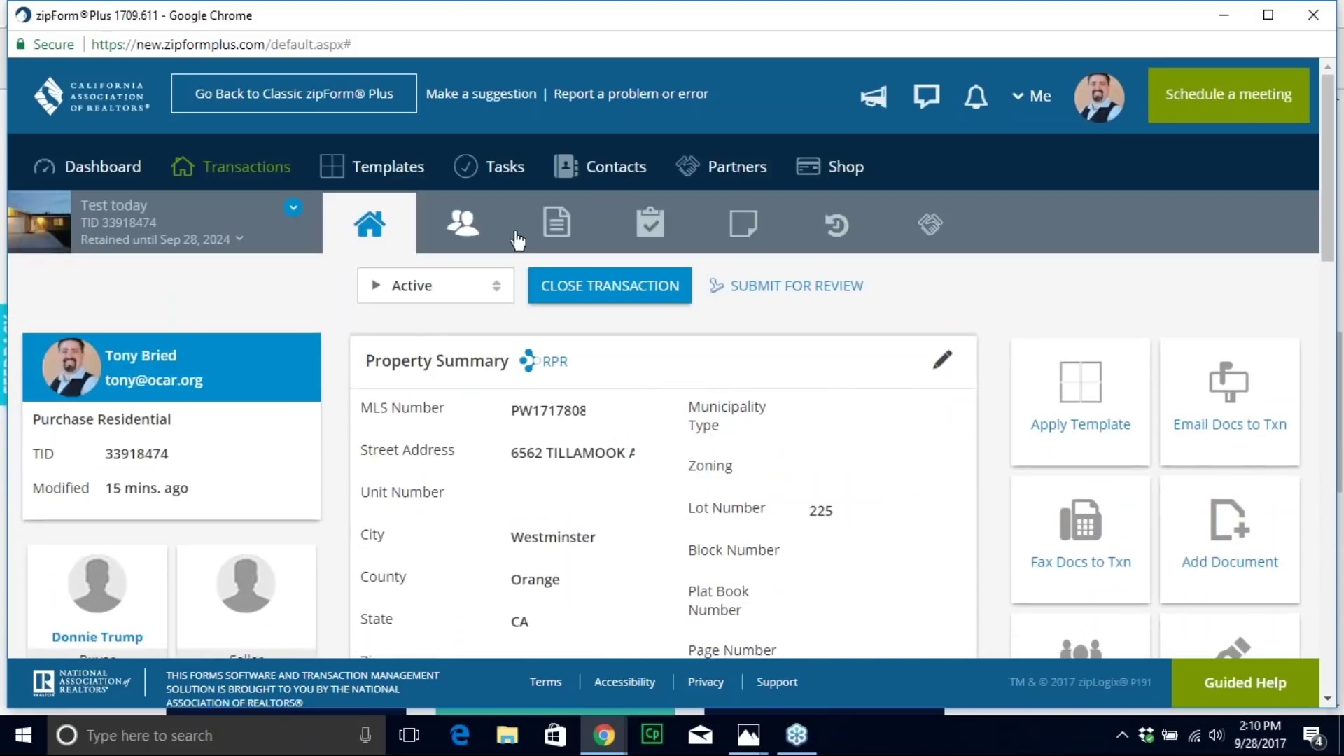
left_click(555, 230)
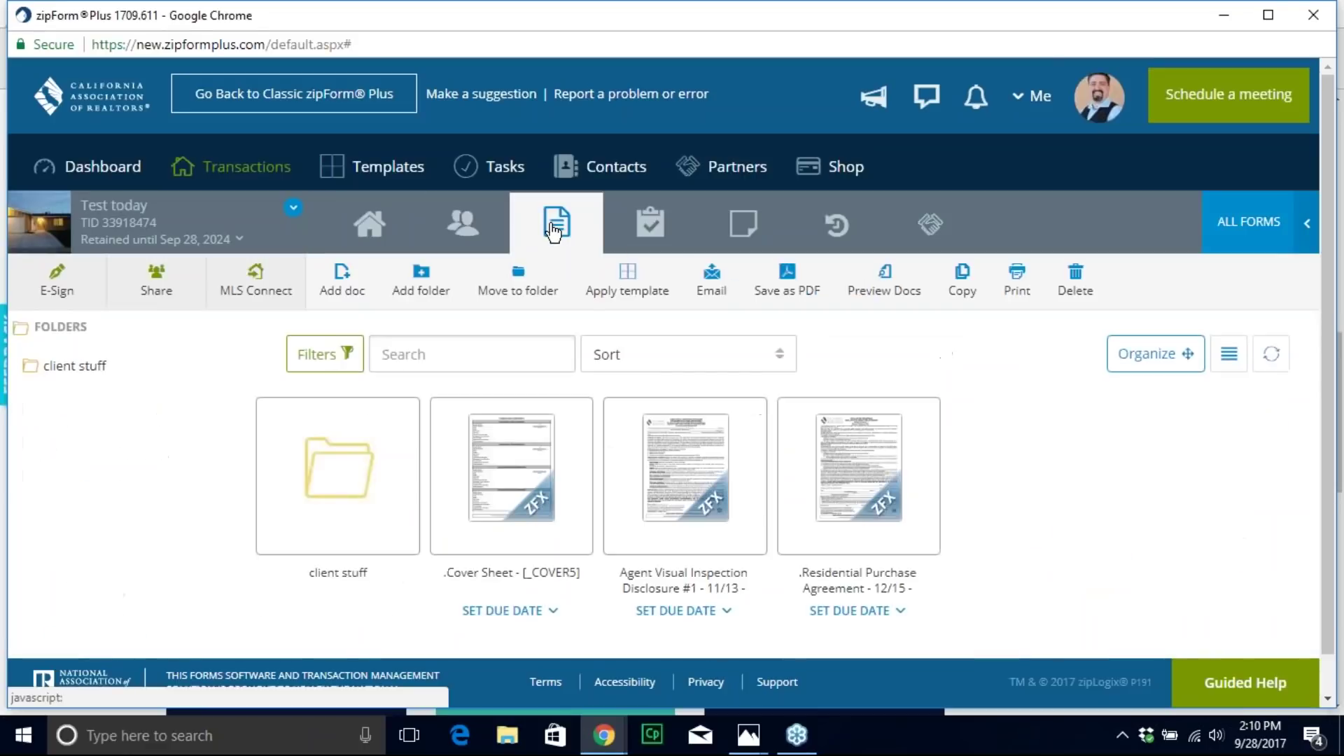
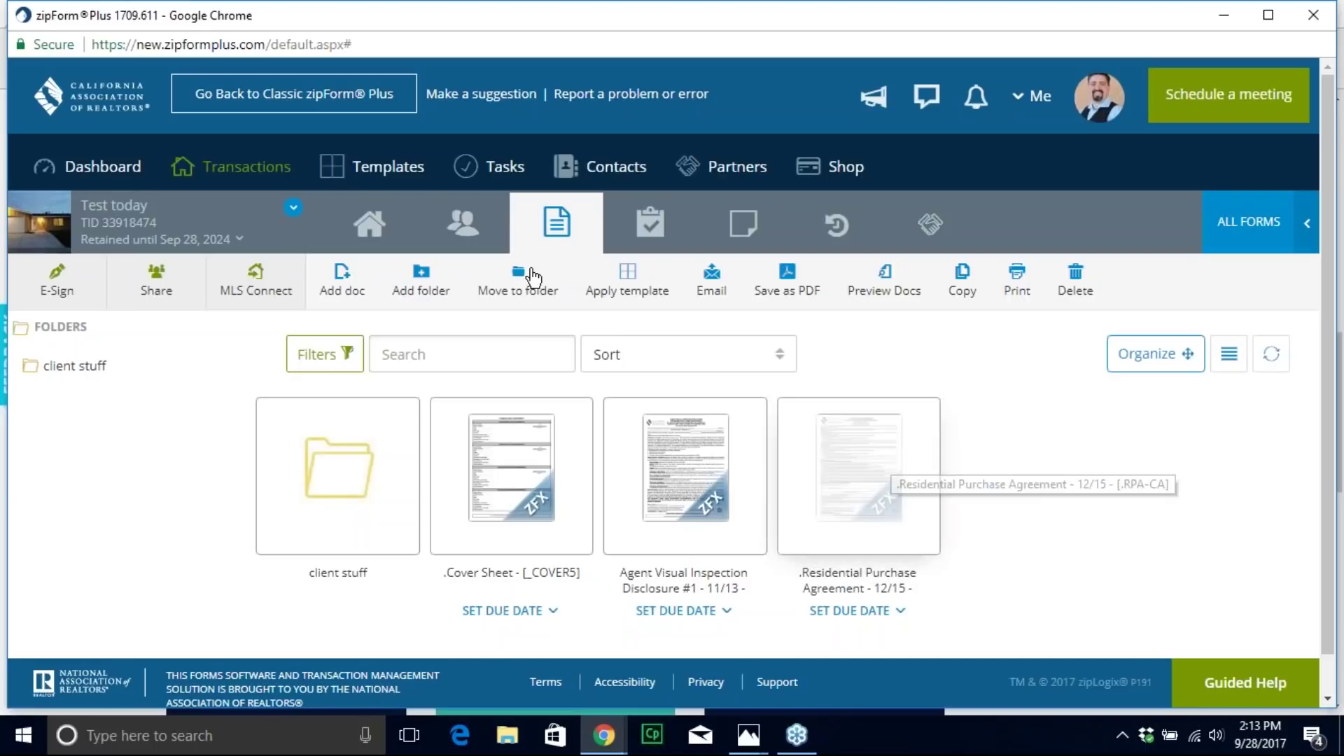
Step: From E-Sign on the Test today transaction, create a new signature packet using zipLogix Digital Ink
left_click(51, 293)
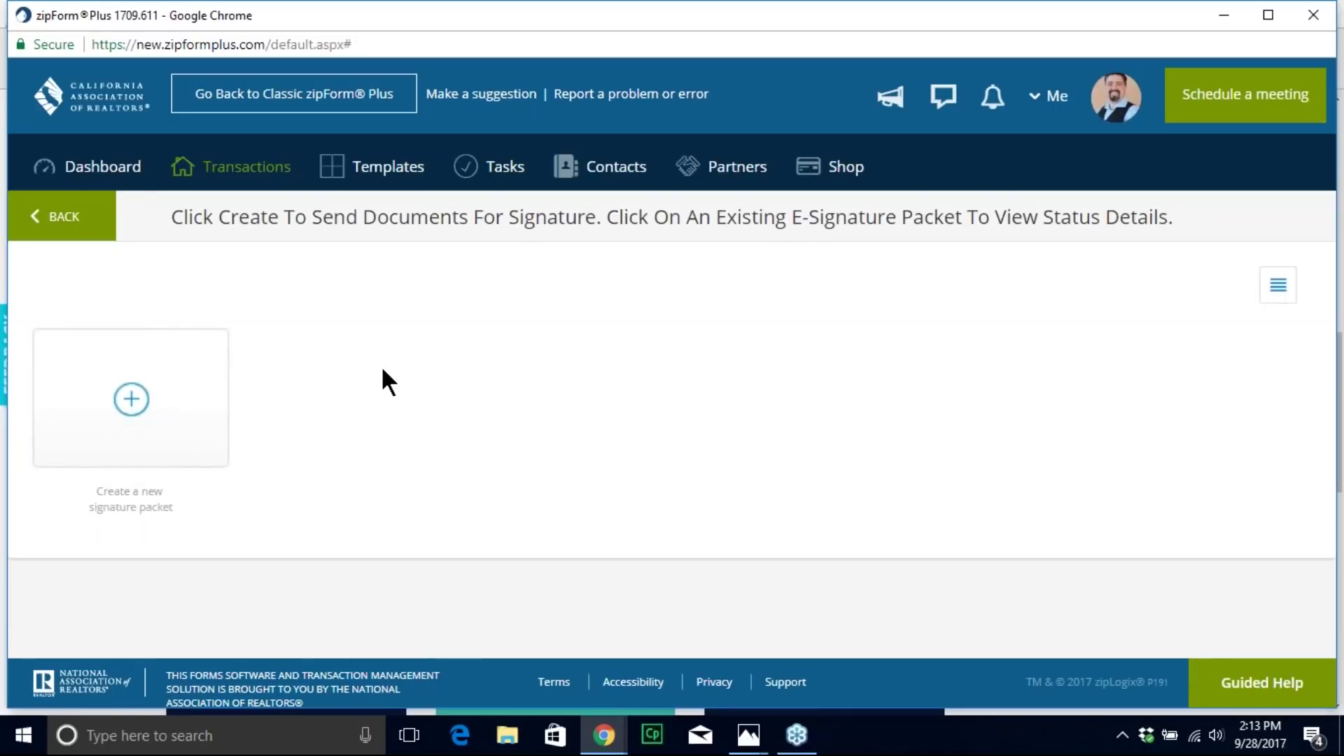
left_click(144, 440)
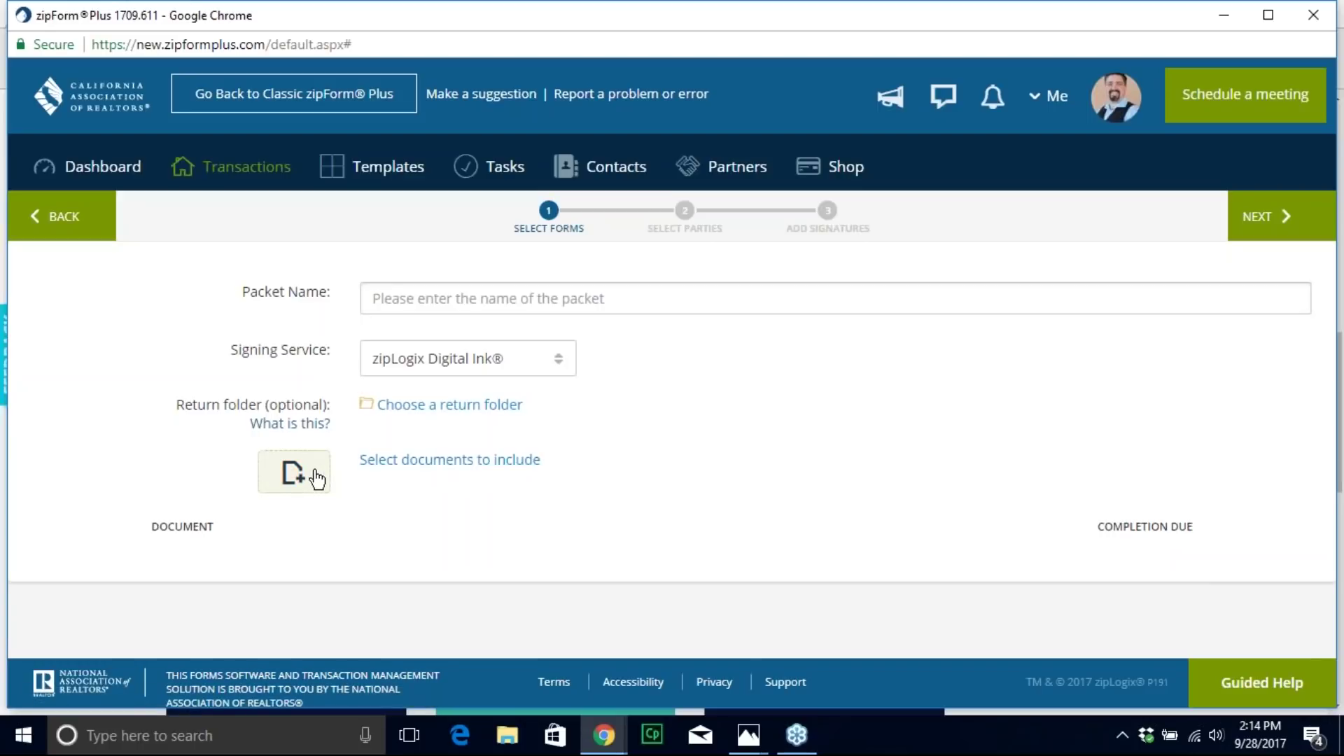
Step: Add the Residential Purchase Agreement and ListingAgreement Form B from the client stuff folder to the packet
left_click(315, 478)
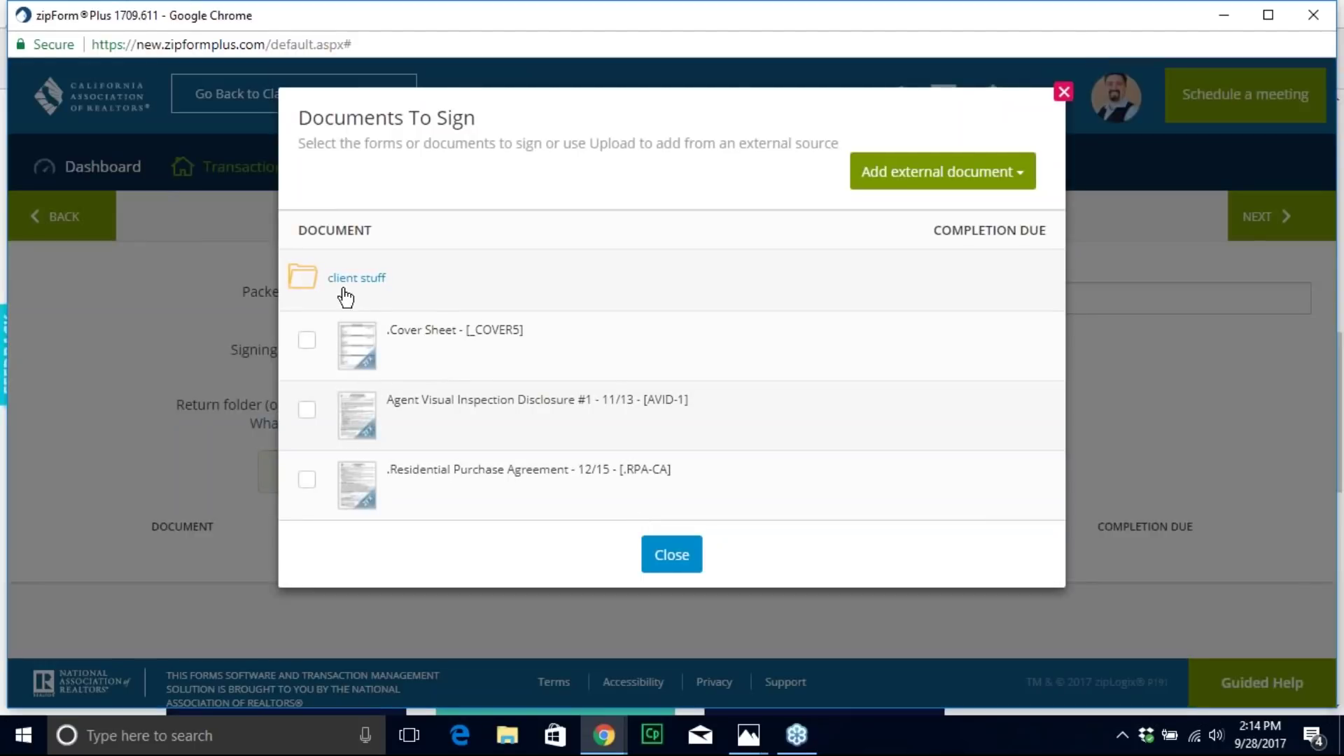
left_click(306, 481)
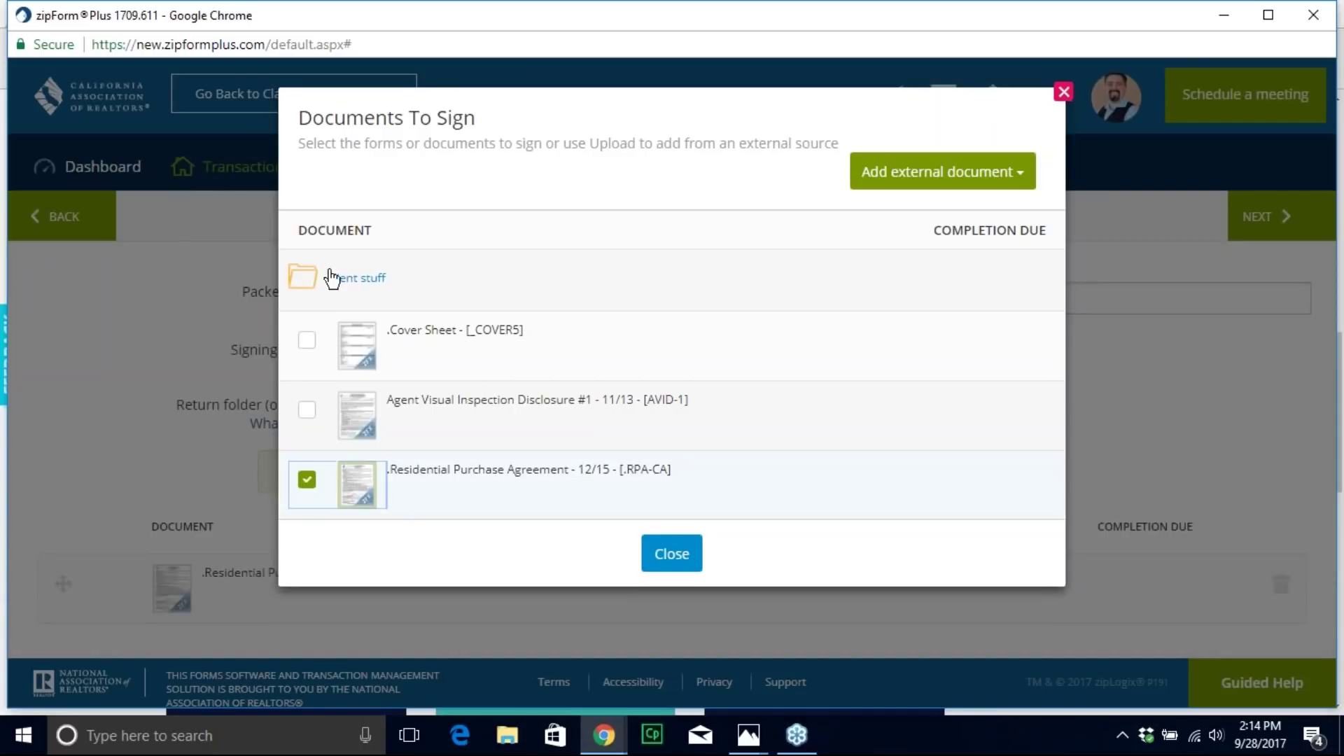
left_click(299, 287)
left_click(306, 326)
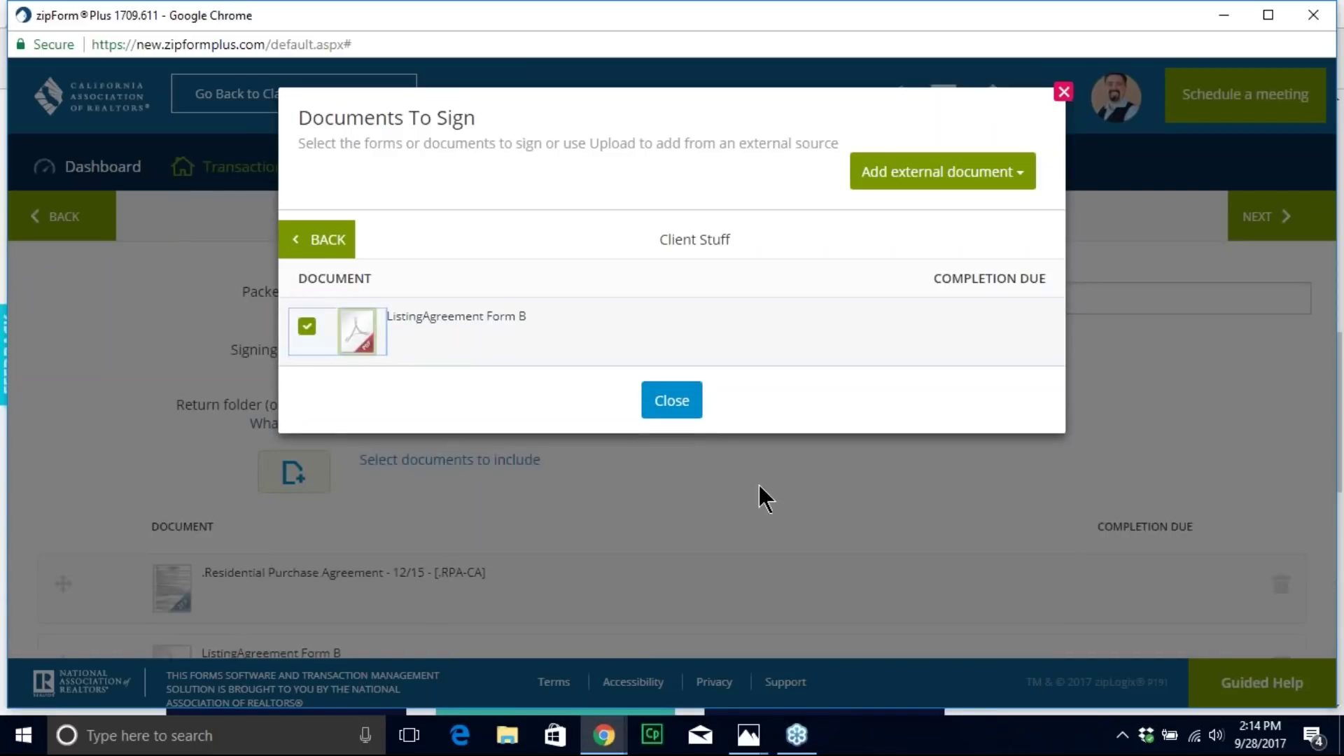
left_click(682, 405)
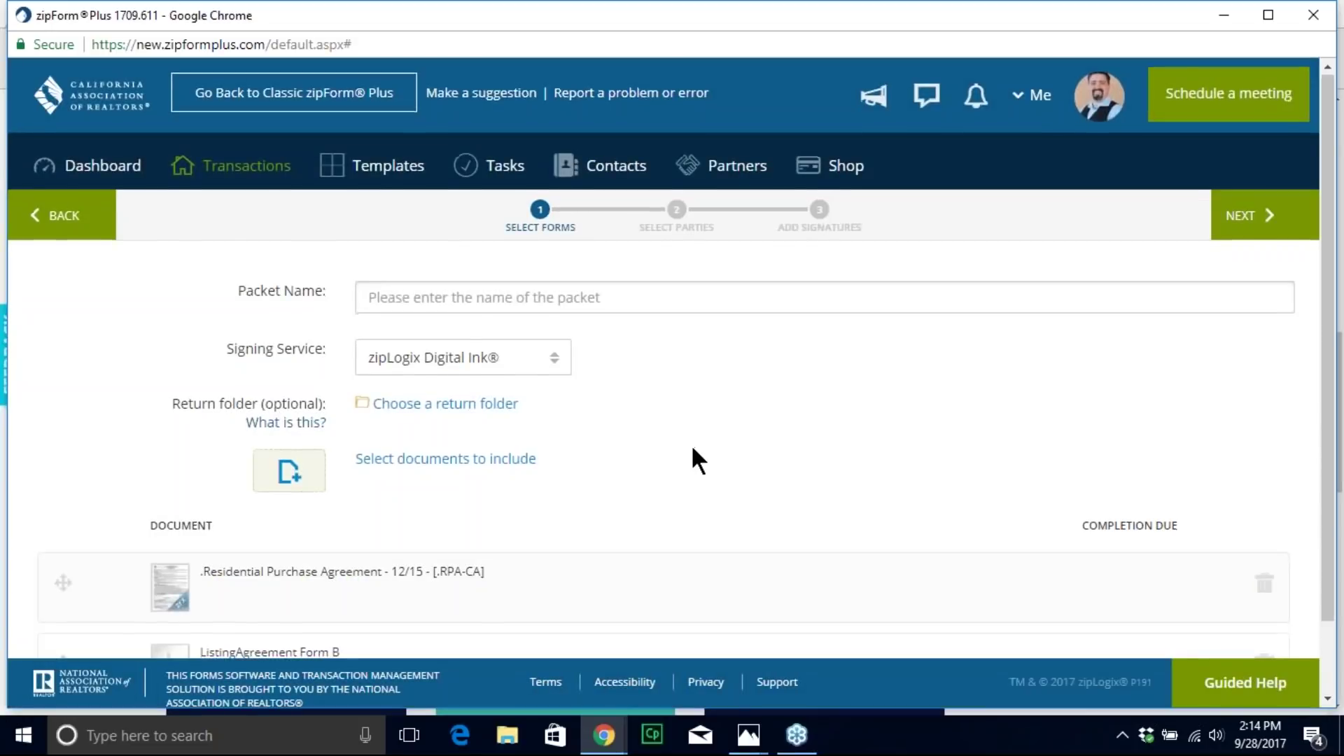
scroll(690, 443, "down", 1)
scroll(525, 545, "up", 1)
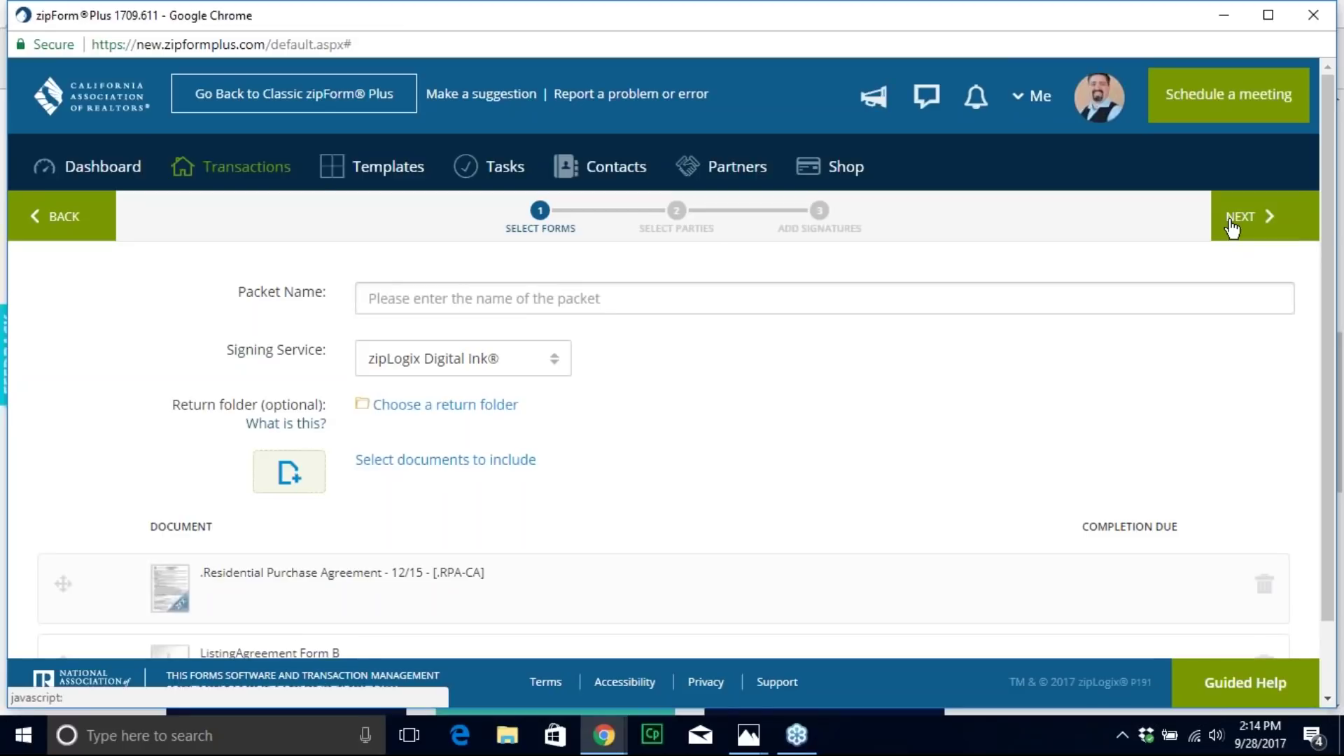
Step: Move on to the signers step and bring up the Transaction Parties list
left_click(1230, 221)
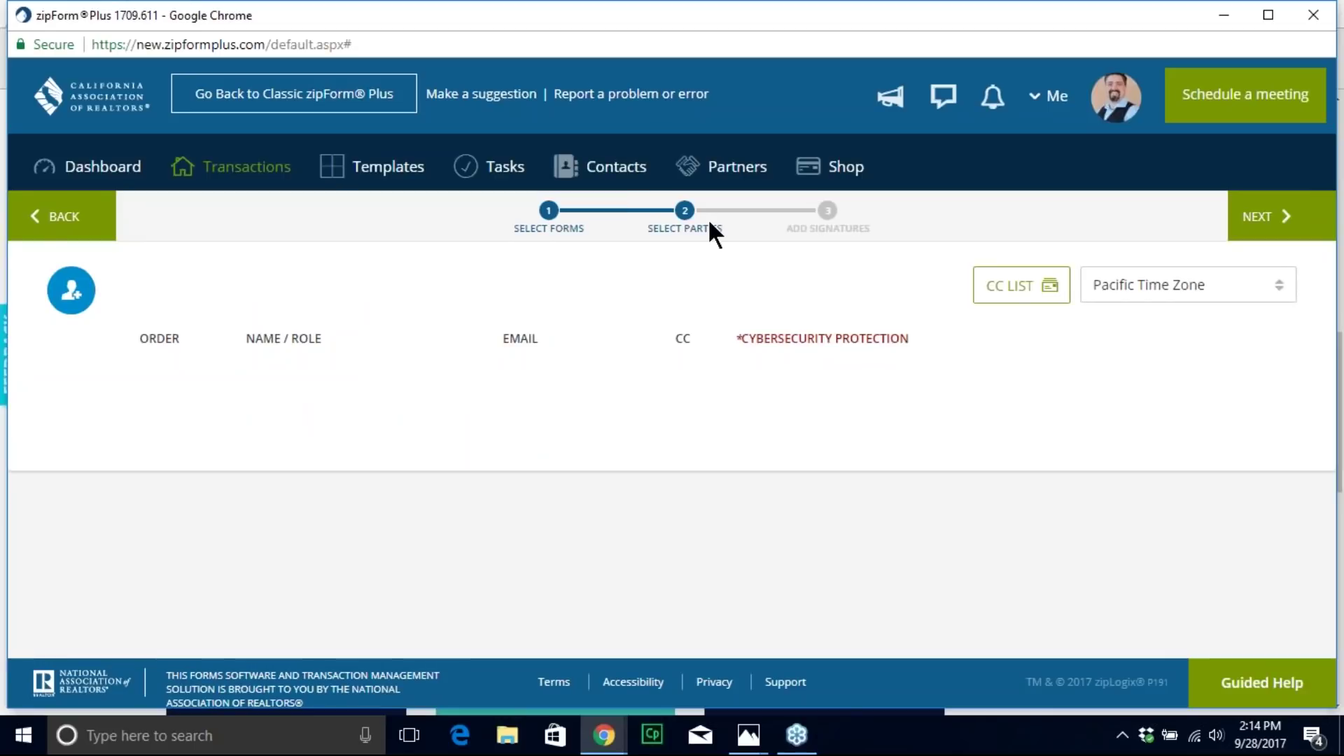
left_click(73, 297)
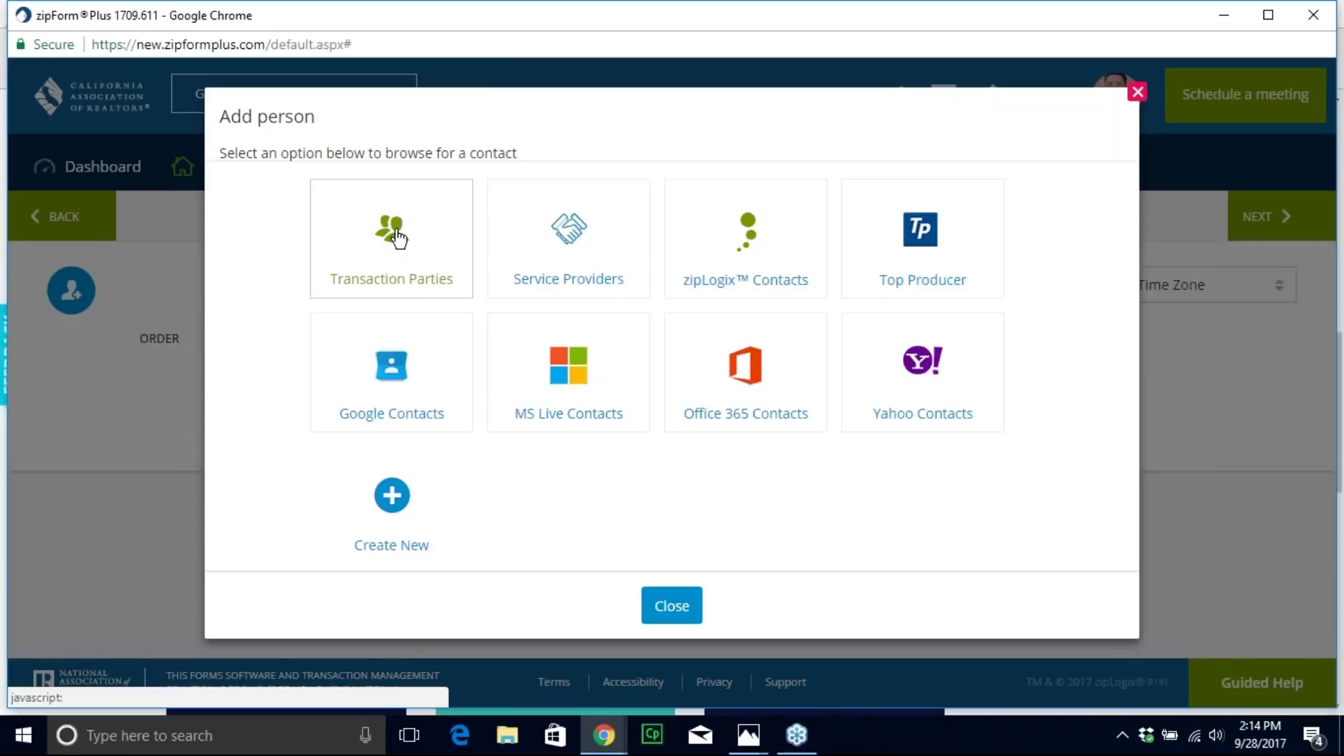
left_click(398, 239)
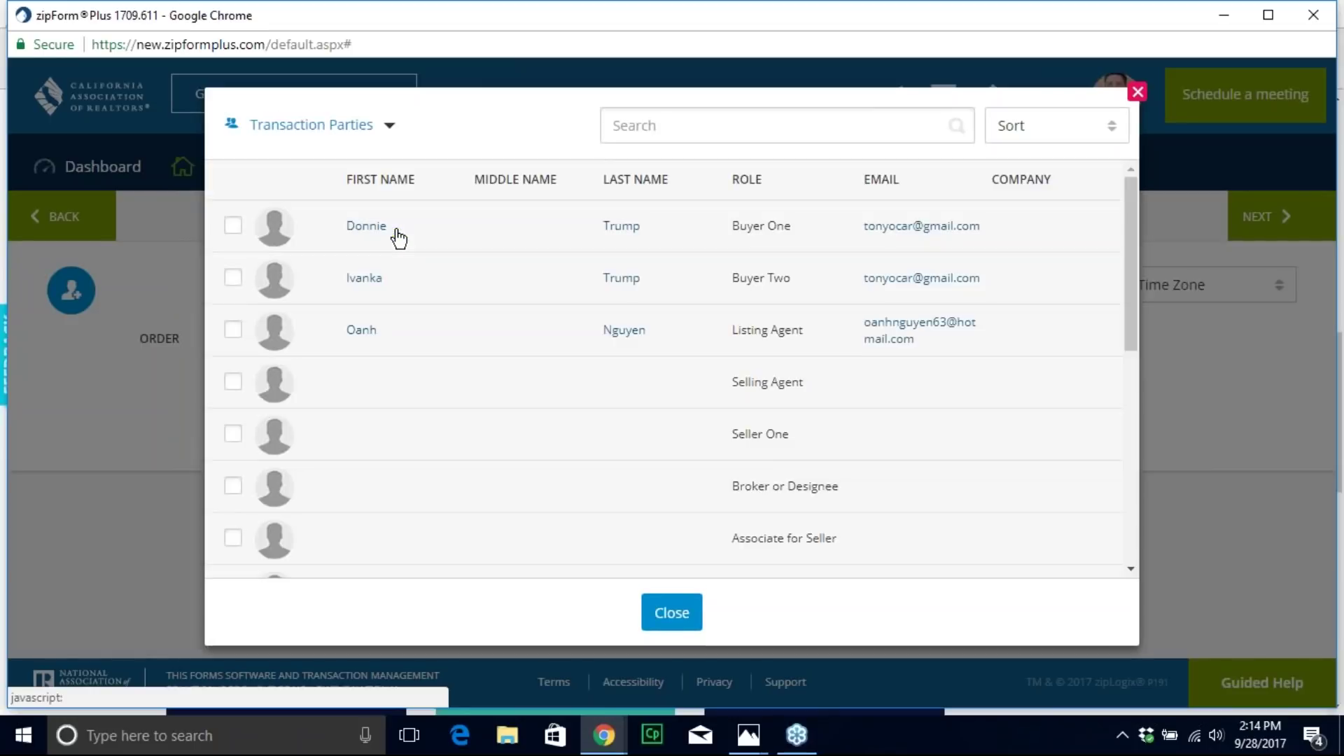
Step: Tick Buyer One, Buyer Two and Listing Agent, then untick all three again
left_click(234, 227)
left_click(233, 275)
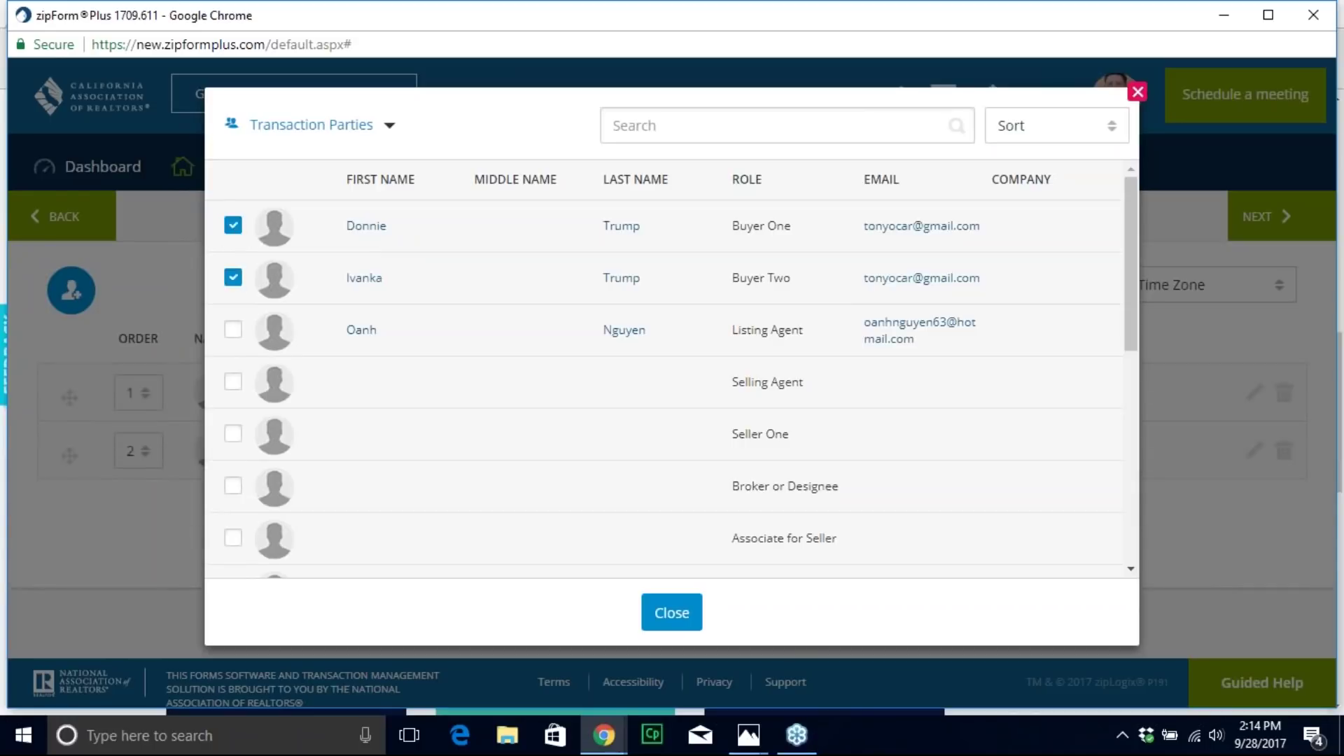
left_click(233, 329)
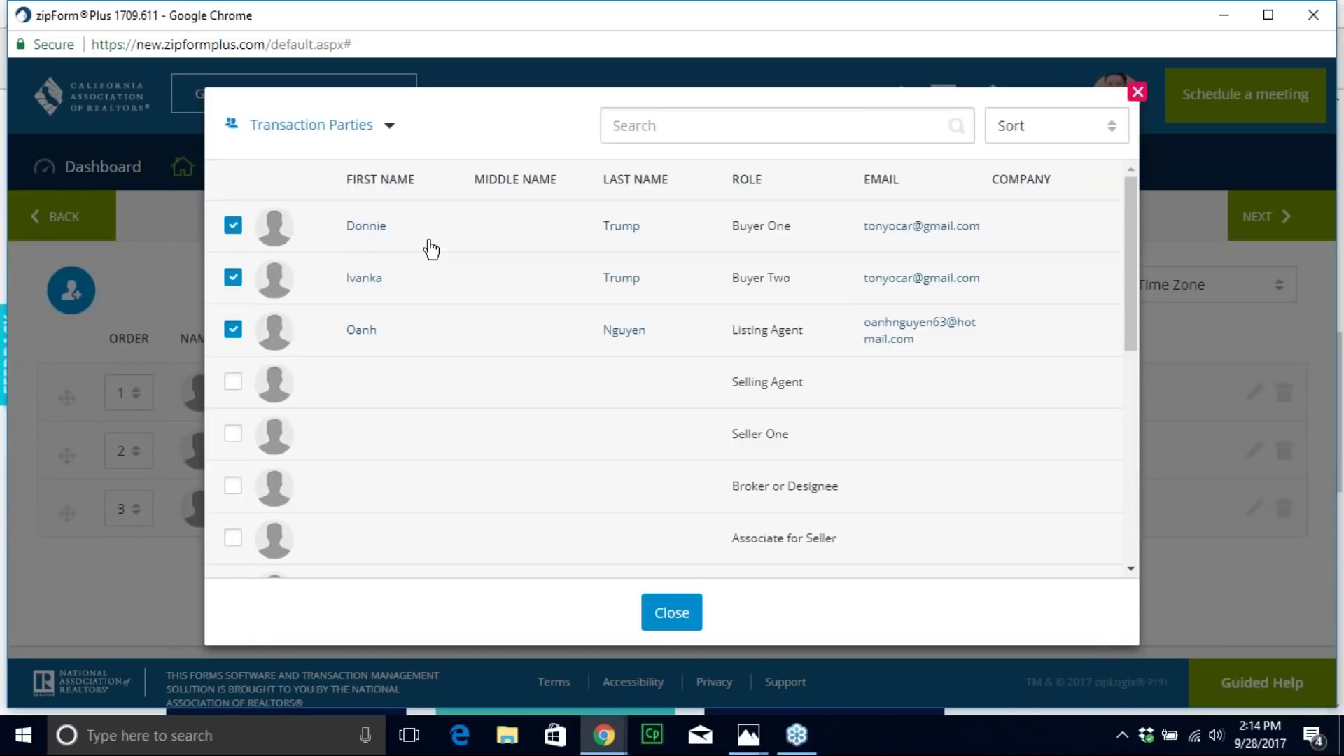
left_click(233, 330)
left_click(232, 278)
left_click(233, 226)
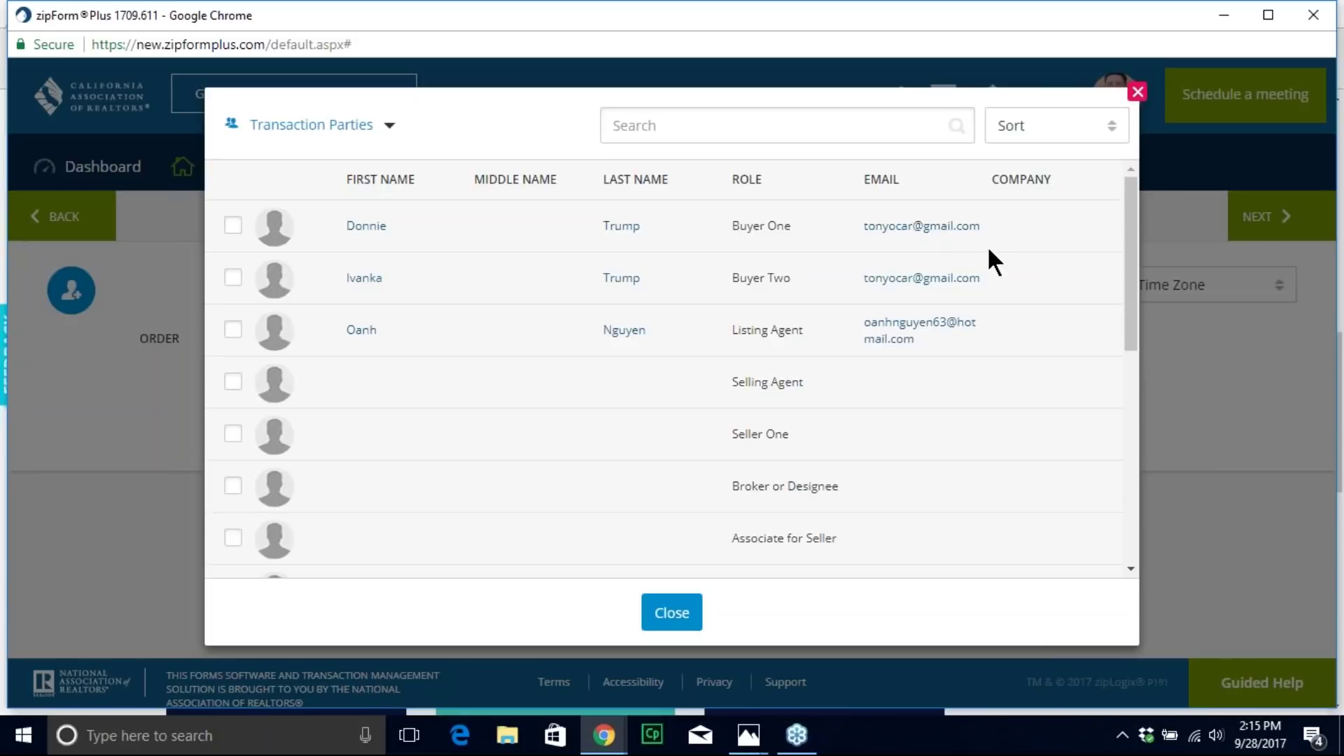
Step: Select Buyer One, Buyer Two and Listing Agent as signers and close the parties list
left_click(232, 226)
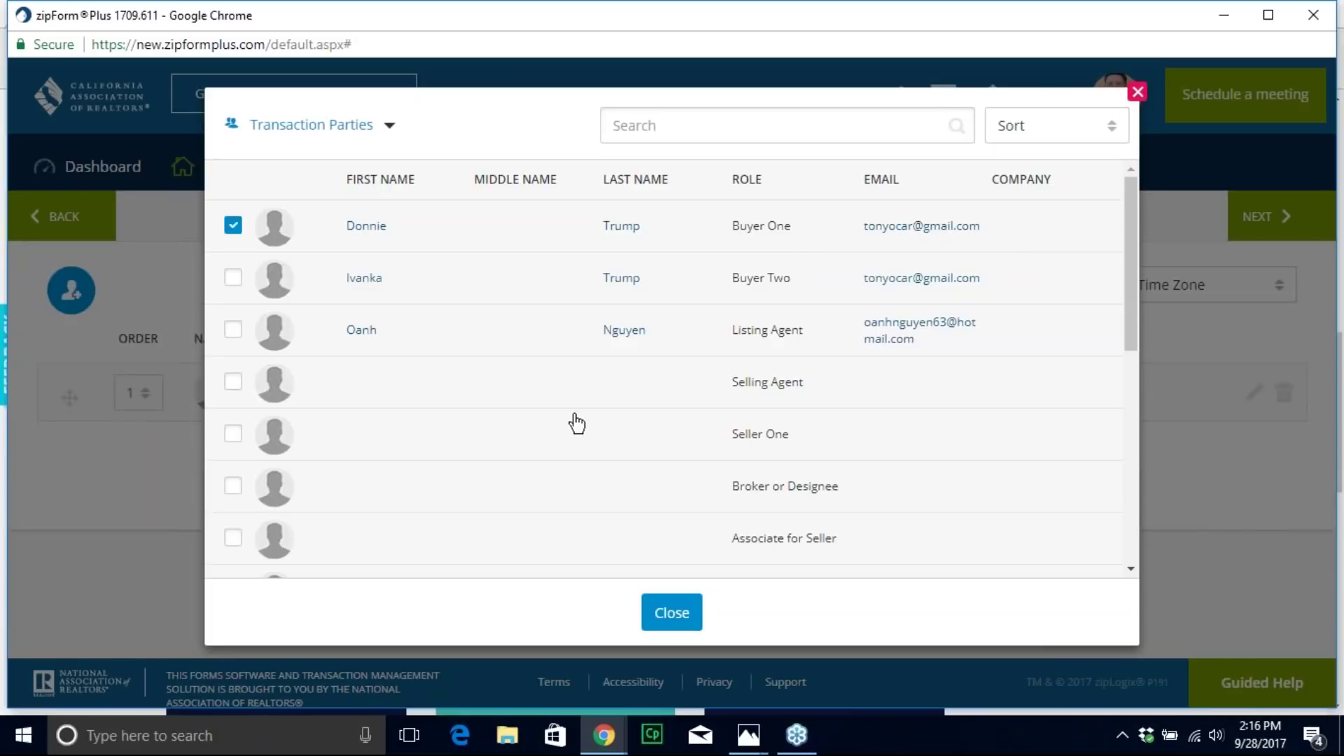
left_click(234, 279)
left_click(233, 330)
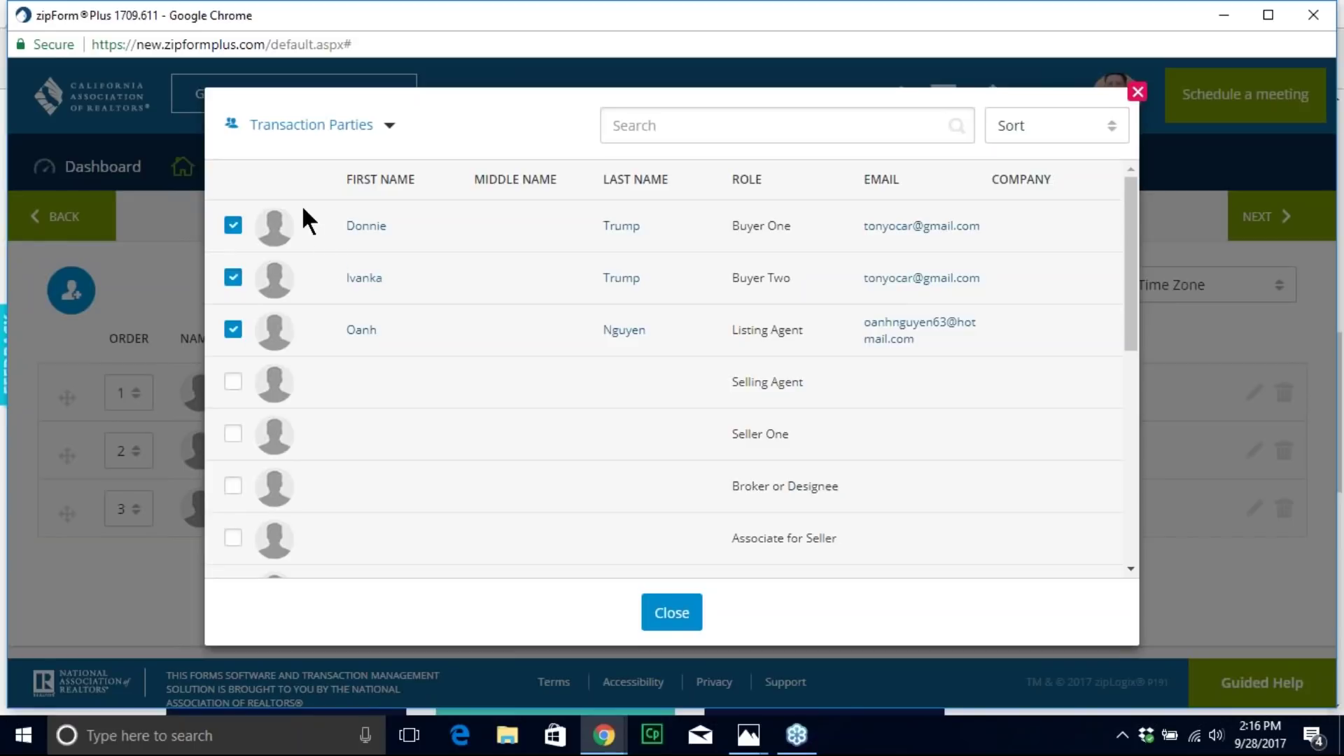
left_click(670, 613)
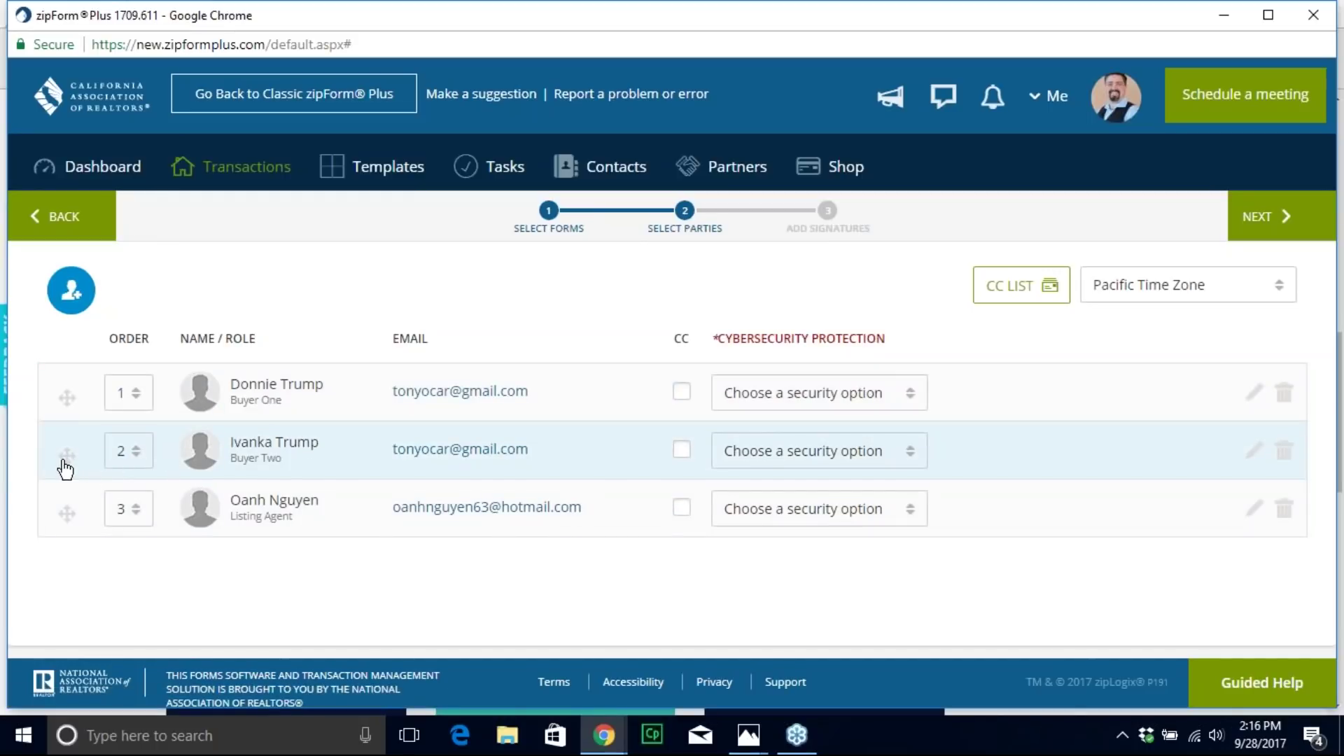
Step: Rearrange the signing order by dragging rows and setting order values to 1
left_click_drag(67, 466, 73, 350)
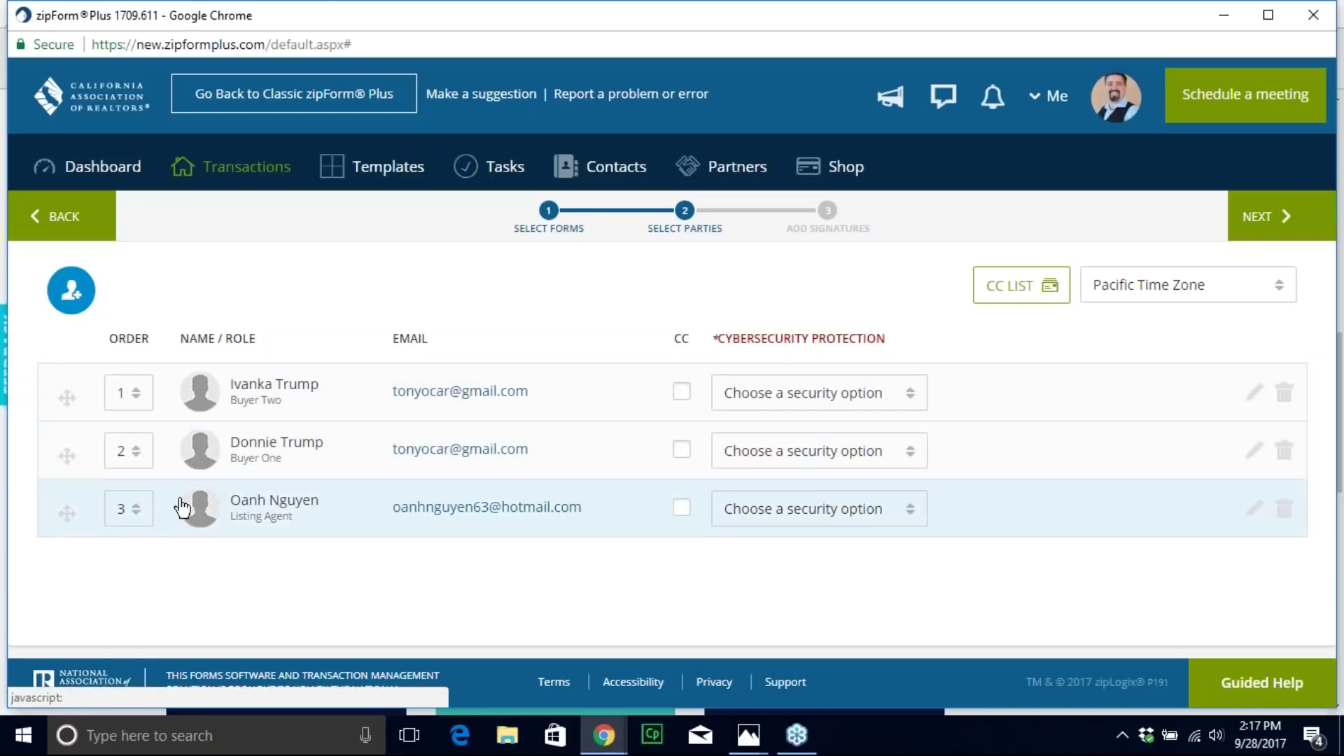
left_click_drag(72, 463, 66, 392)
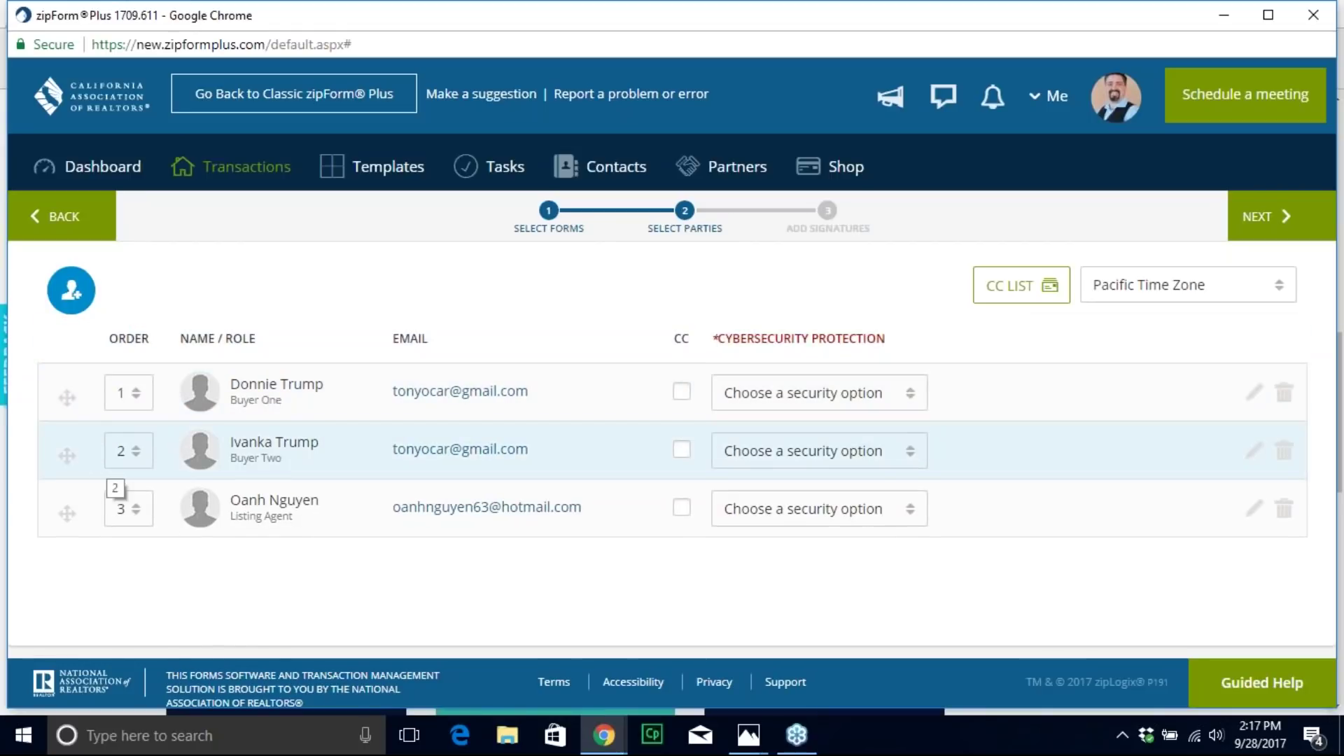
left_click(138, 455)
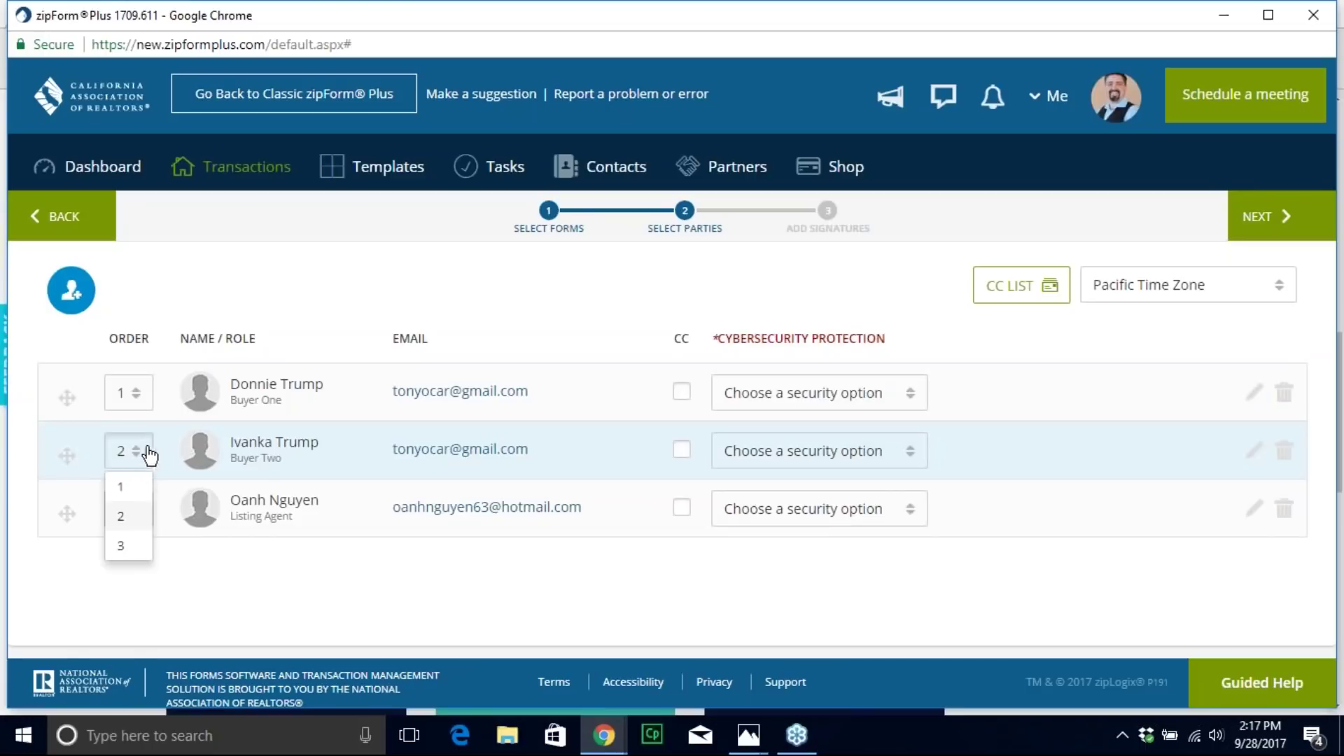
left_click(130, 491)
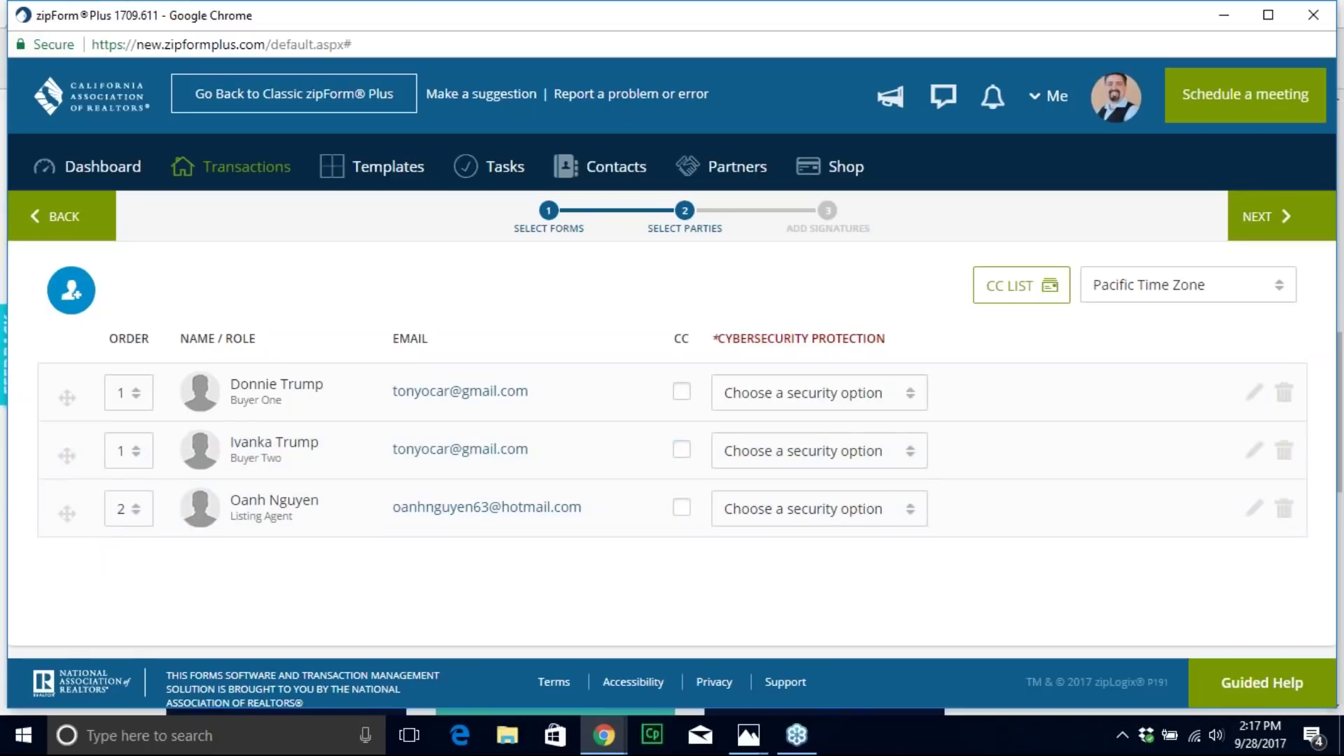
left_click(136, 514)
left_click(128, 549)
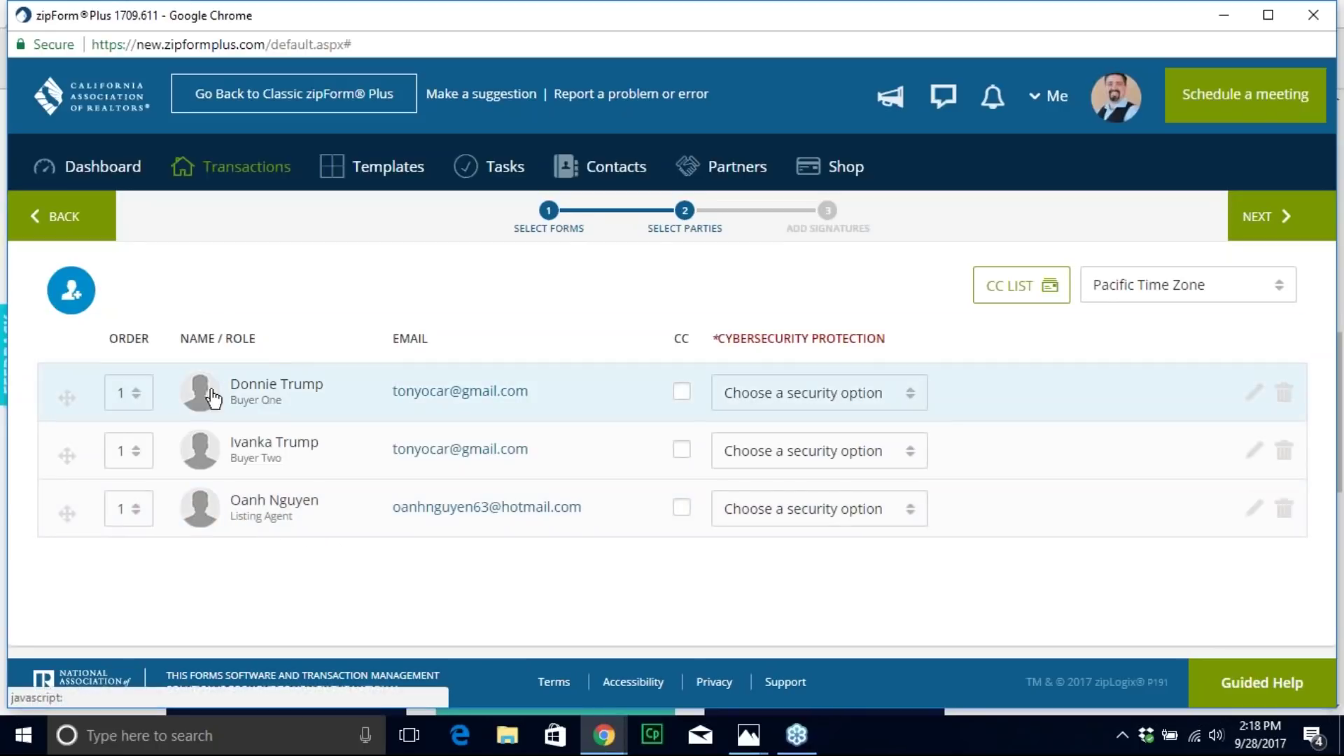
Step: Set Buyer Two to order 2 and Listing Agent to 3, then delete the Listing Agent signer
left_click(140, 450)
left_click(125, 516)
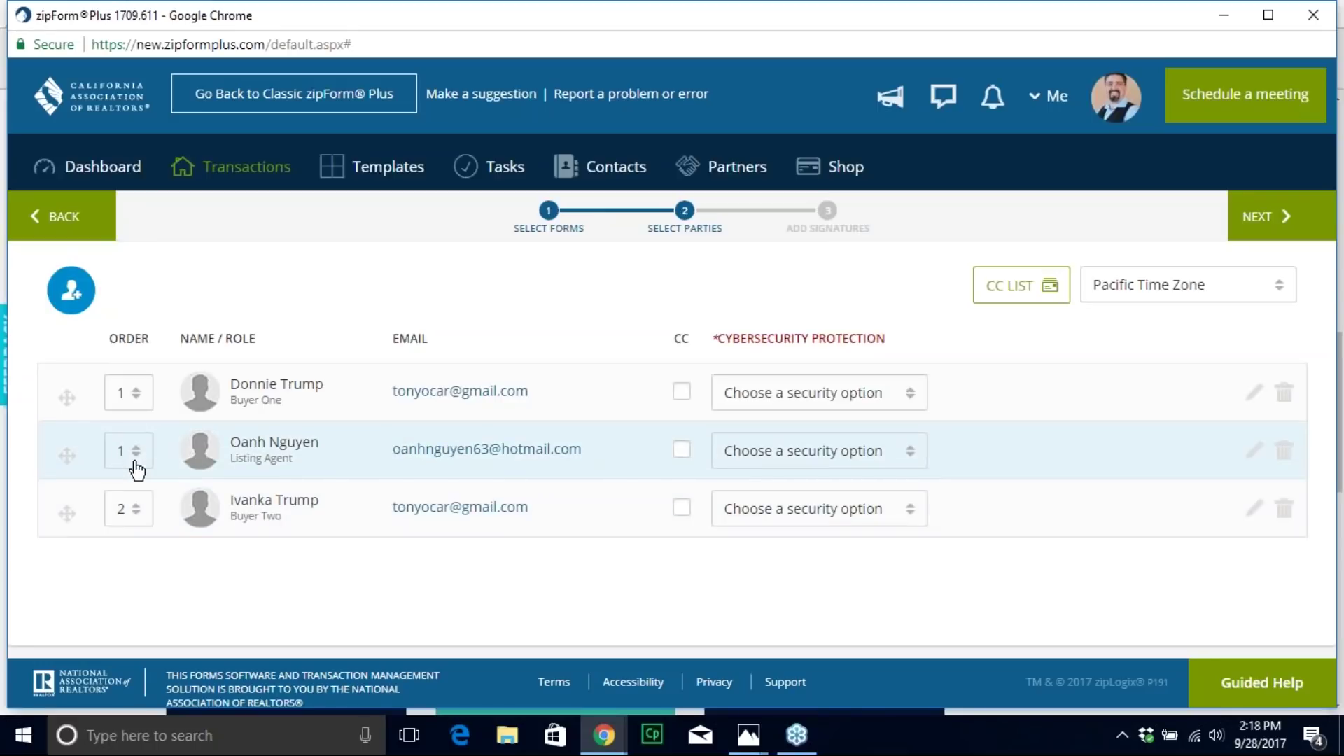
left_click(136, 460)
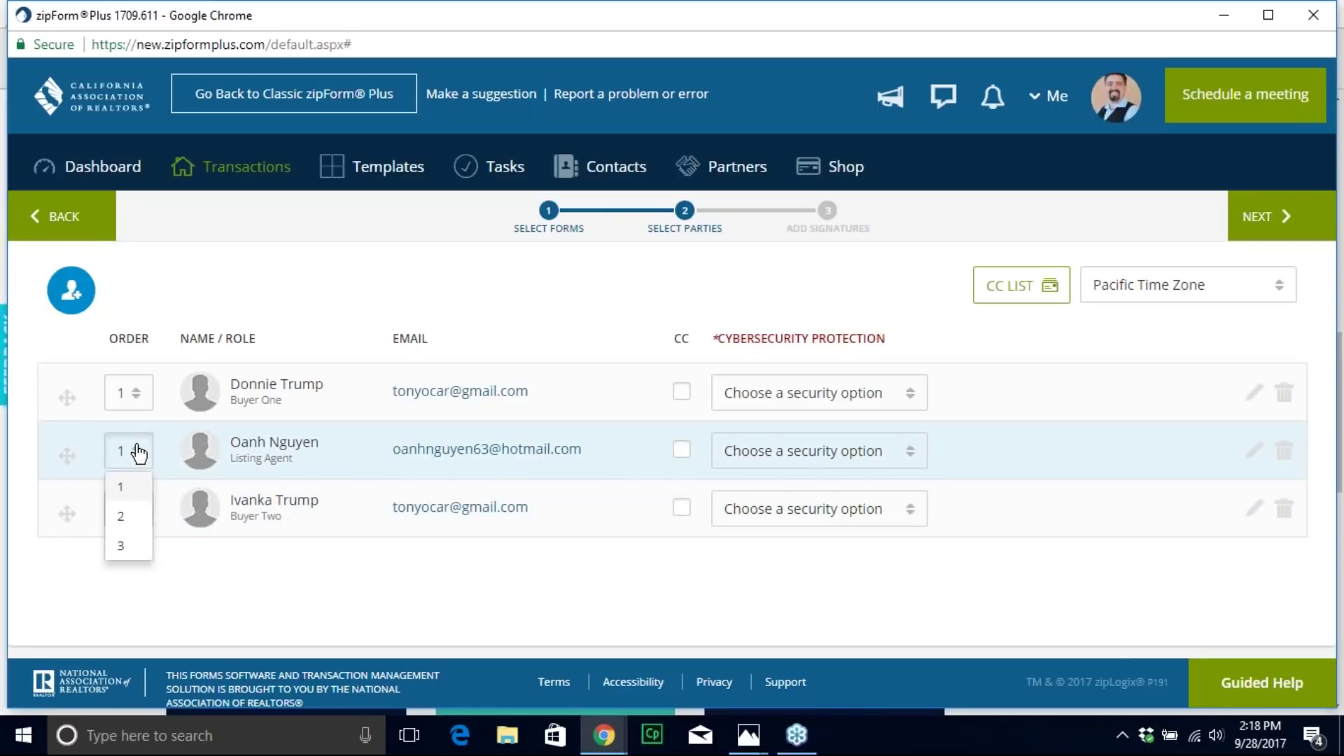
left_click(125, 547)
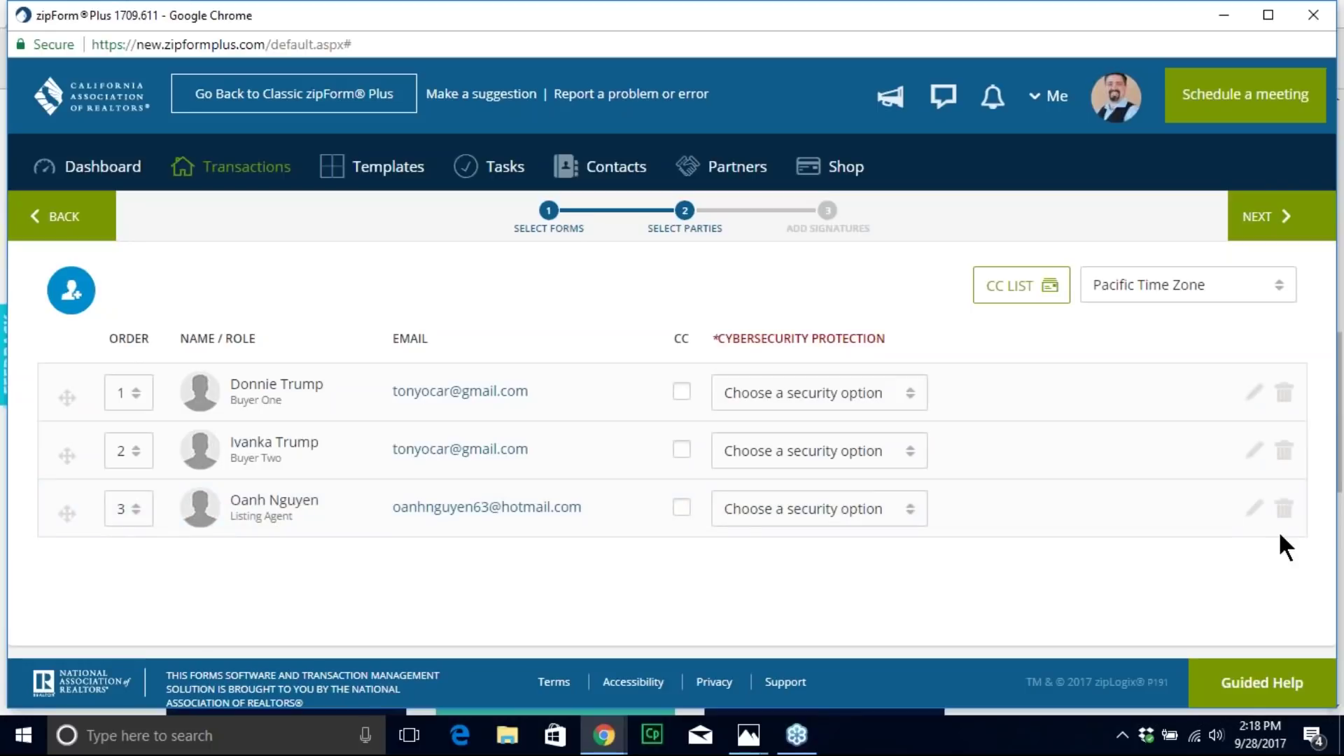
left_click(1285, 510)
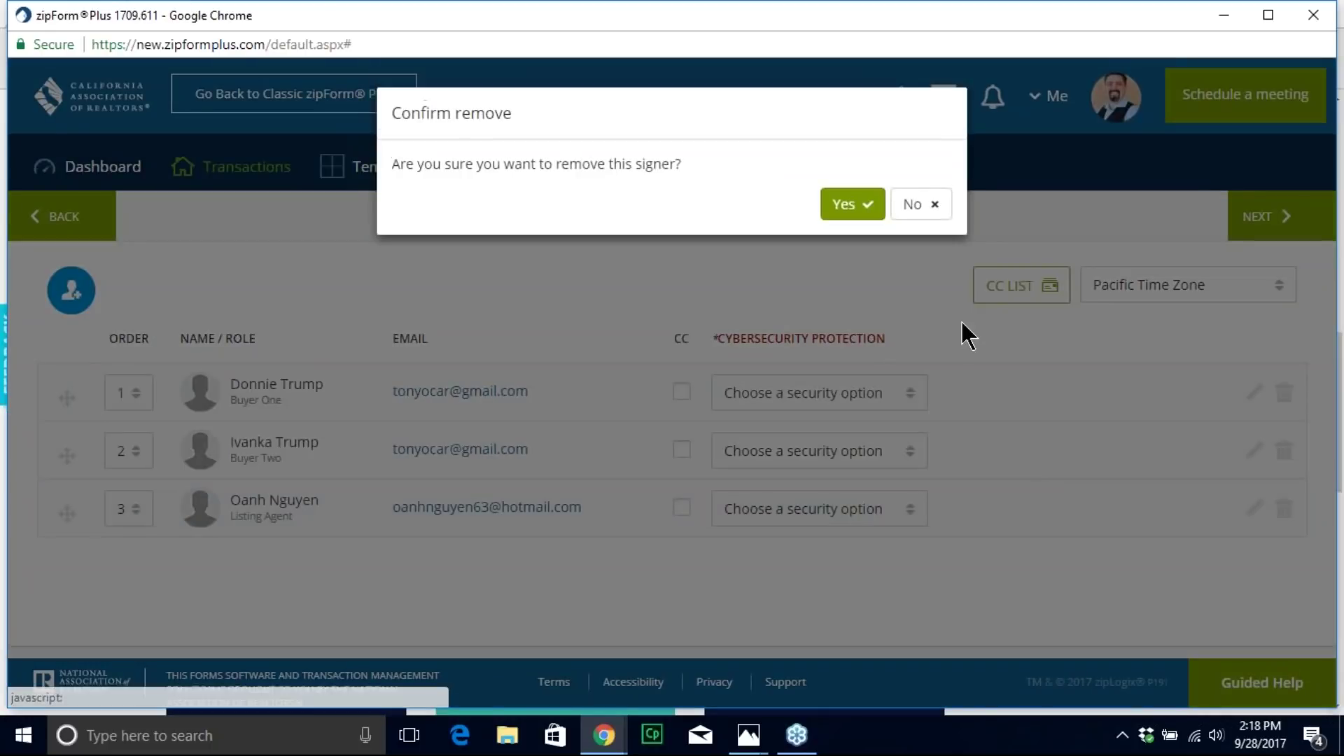
left_click(852, 203)
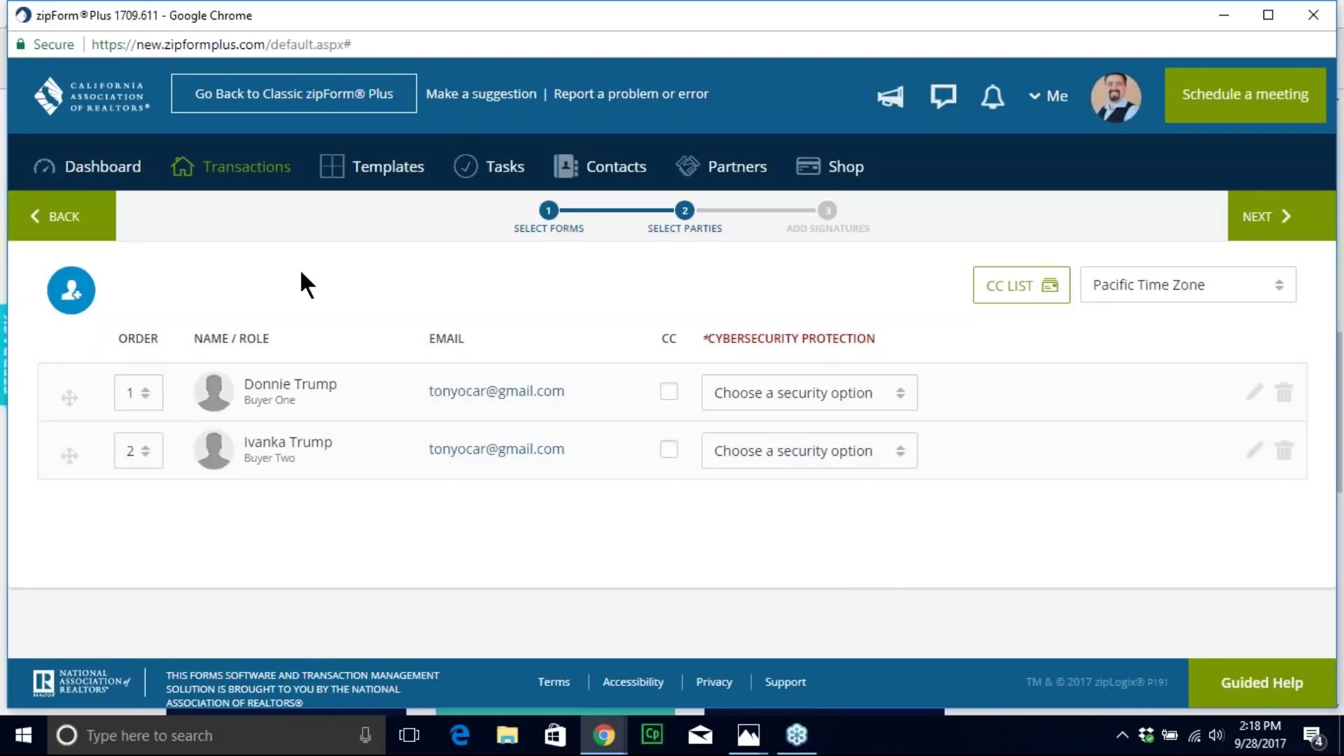
Step: Continue to Add Signatures, declining the cybersecurity protection add-on with No Thanks
left_click(1257, 223)
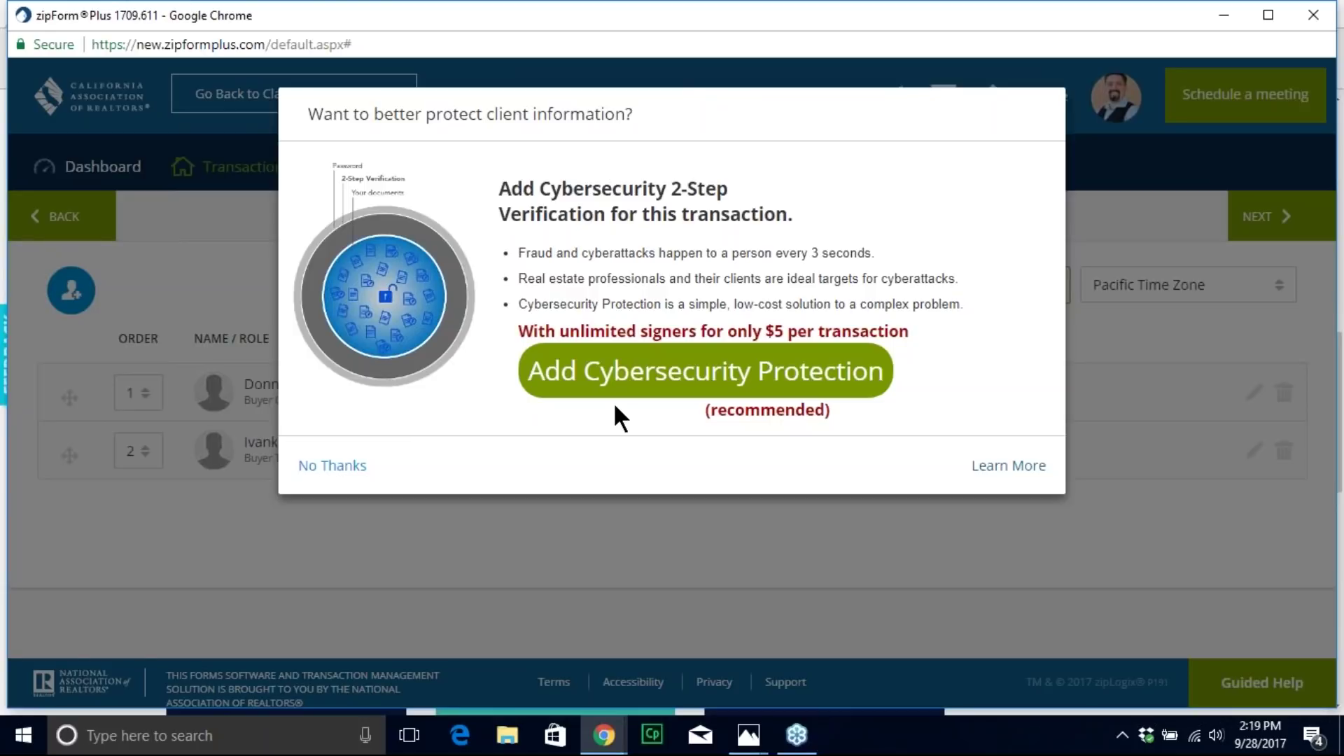
left_click(320, 467)
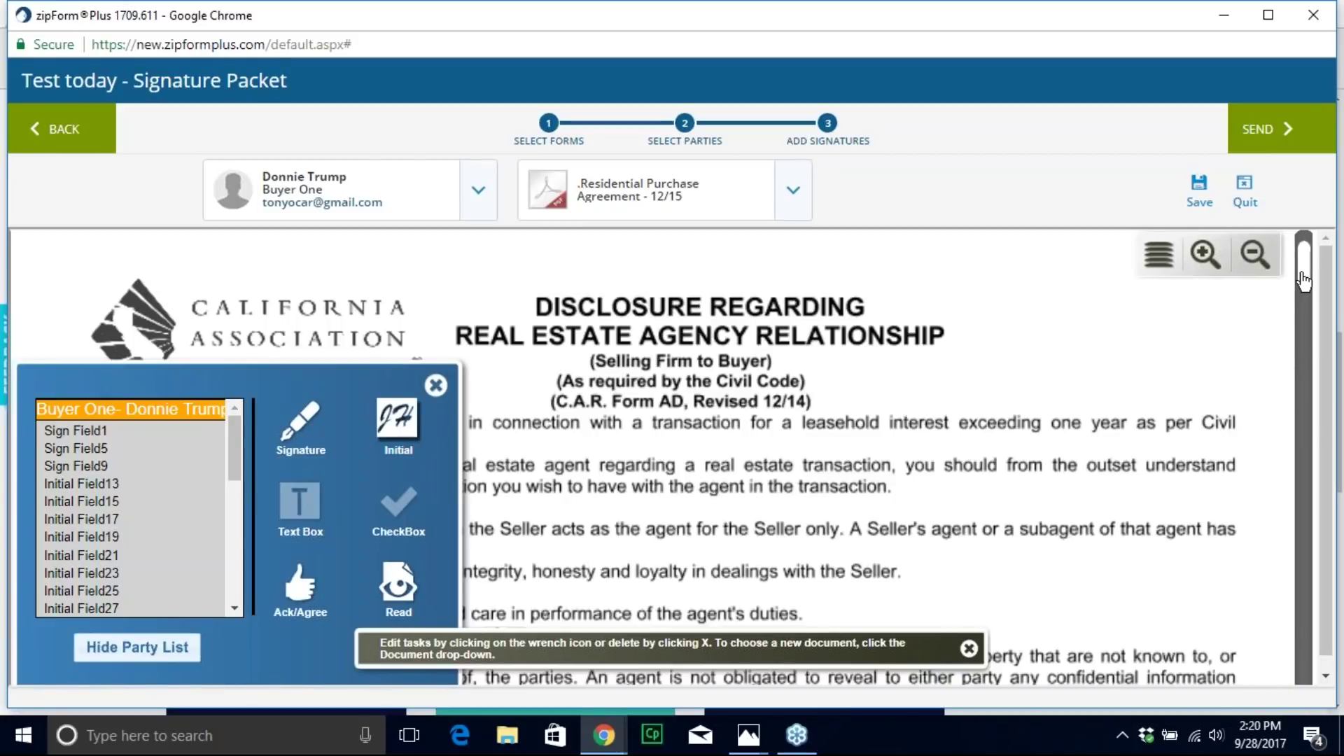
Step: Scroll the purchase agreement back to the top and review the packet's document list without switching
left_click_drag(1303, 280, 1291, 667)
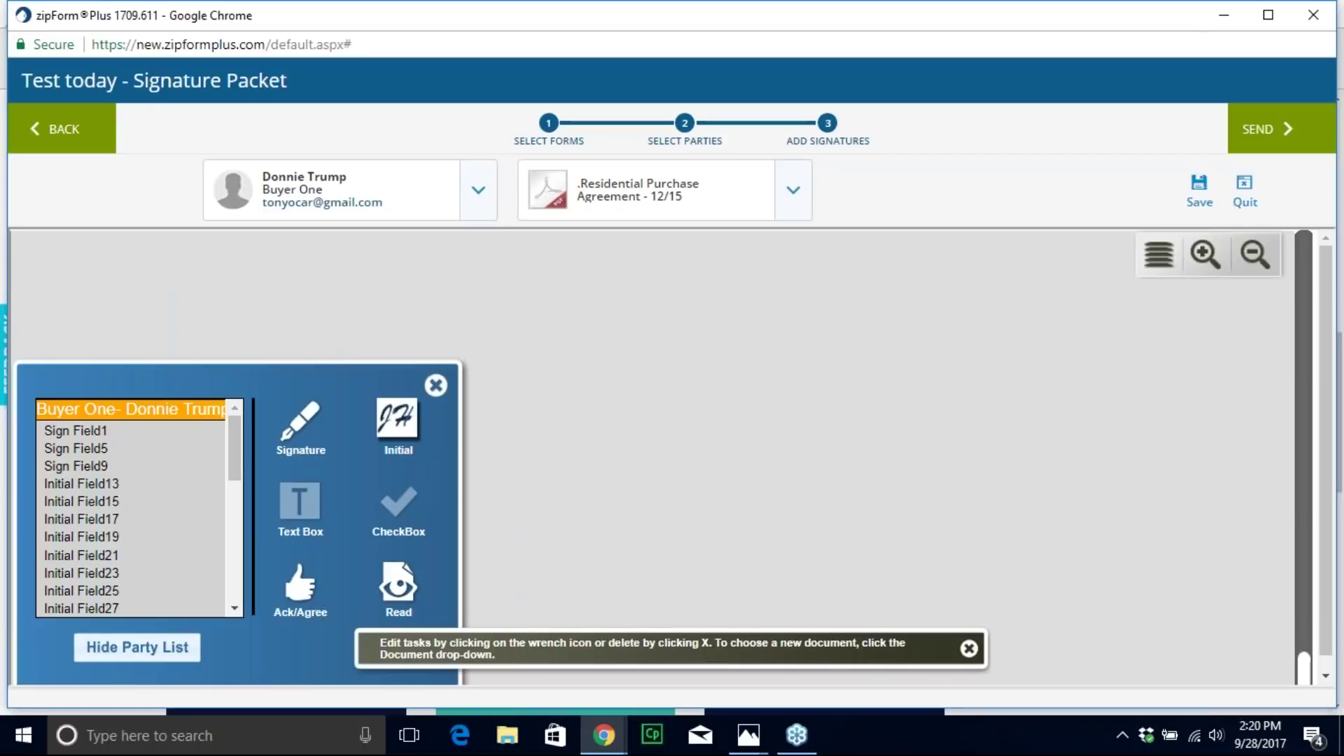
left_click_drag(1302, 670, 1302, 260)
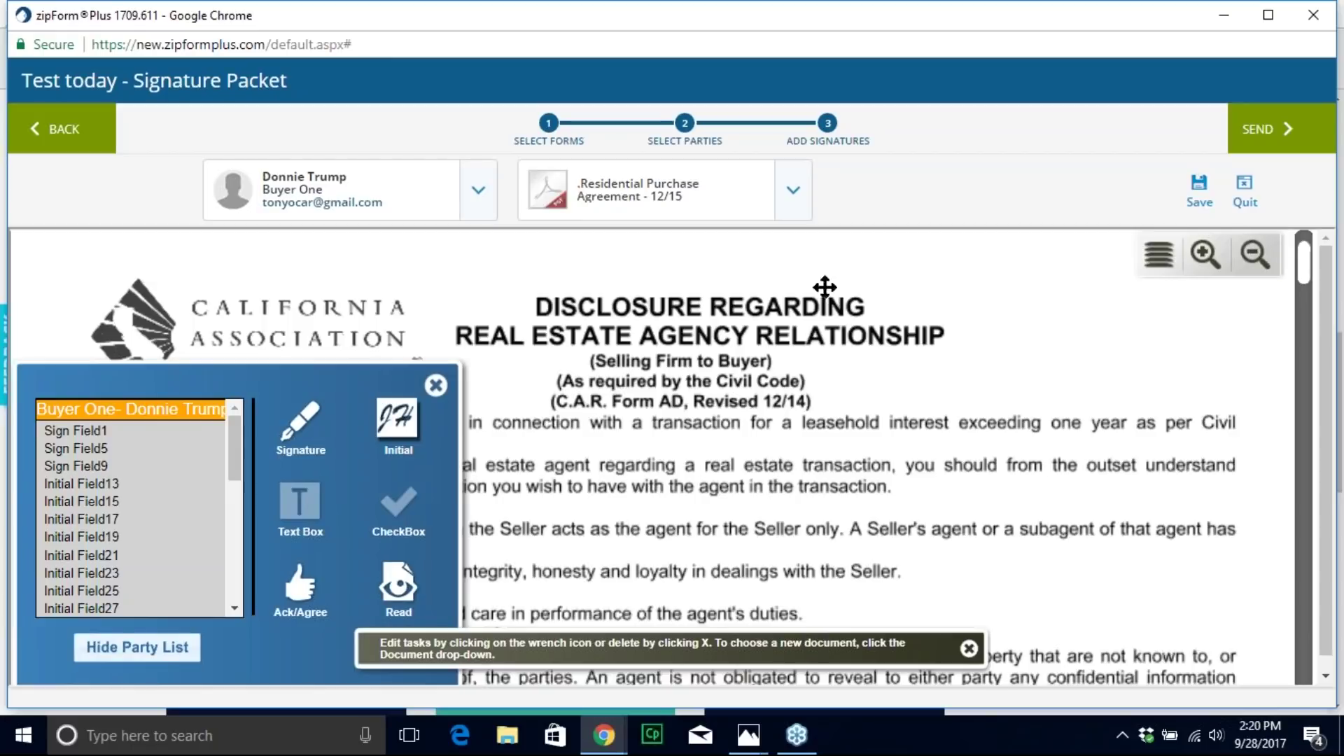
left_click(791, 198)
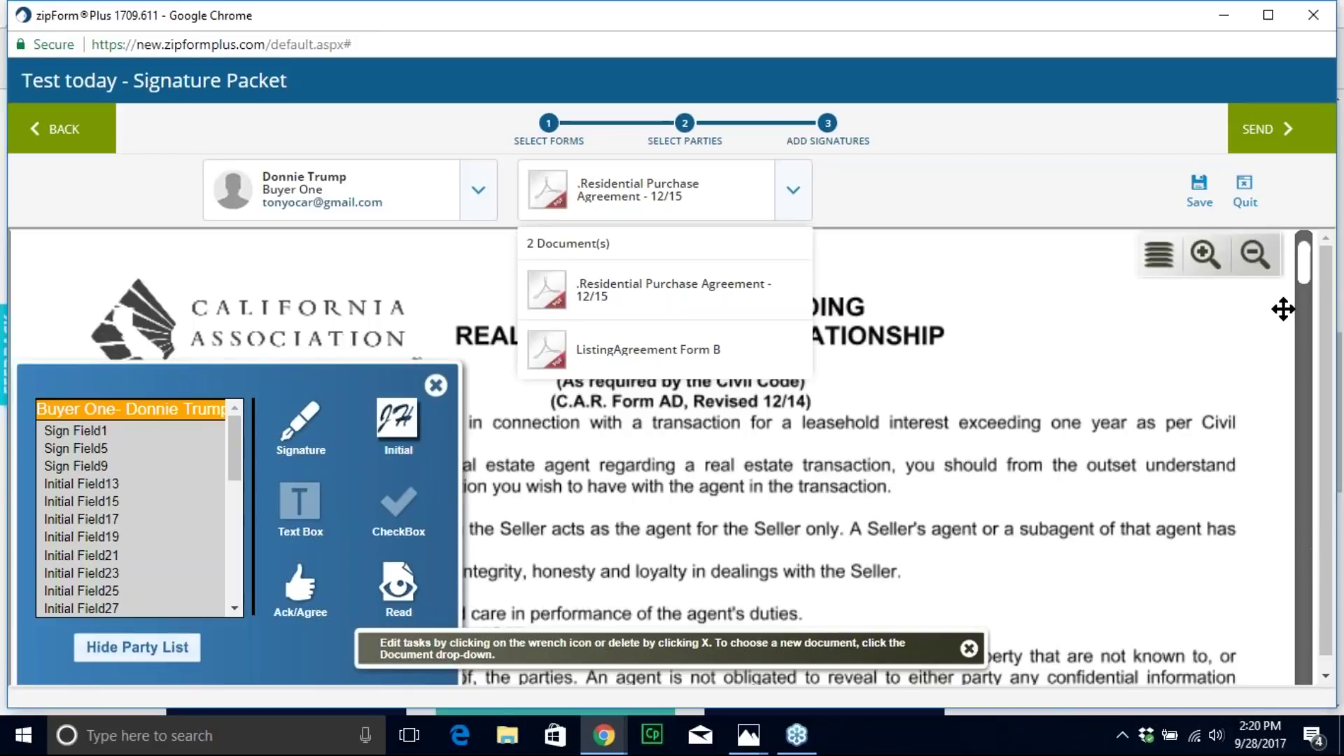
mouse_move(121, 334)
left_mouse_down()
mouse_move(434, 367)
mouse_move(481, 550)
mouse_move(252, 650)
mouse_move(15, 521)
mouse_move(224, 311)
mouse_move(356, 384)
left_mouse_up()
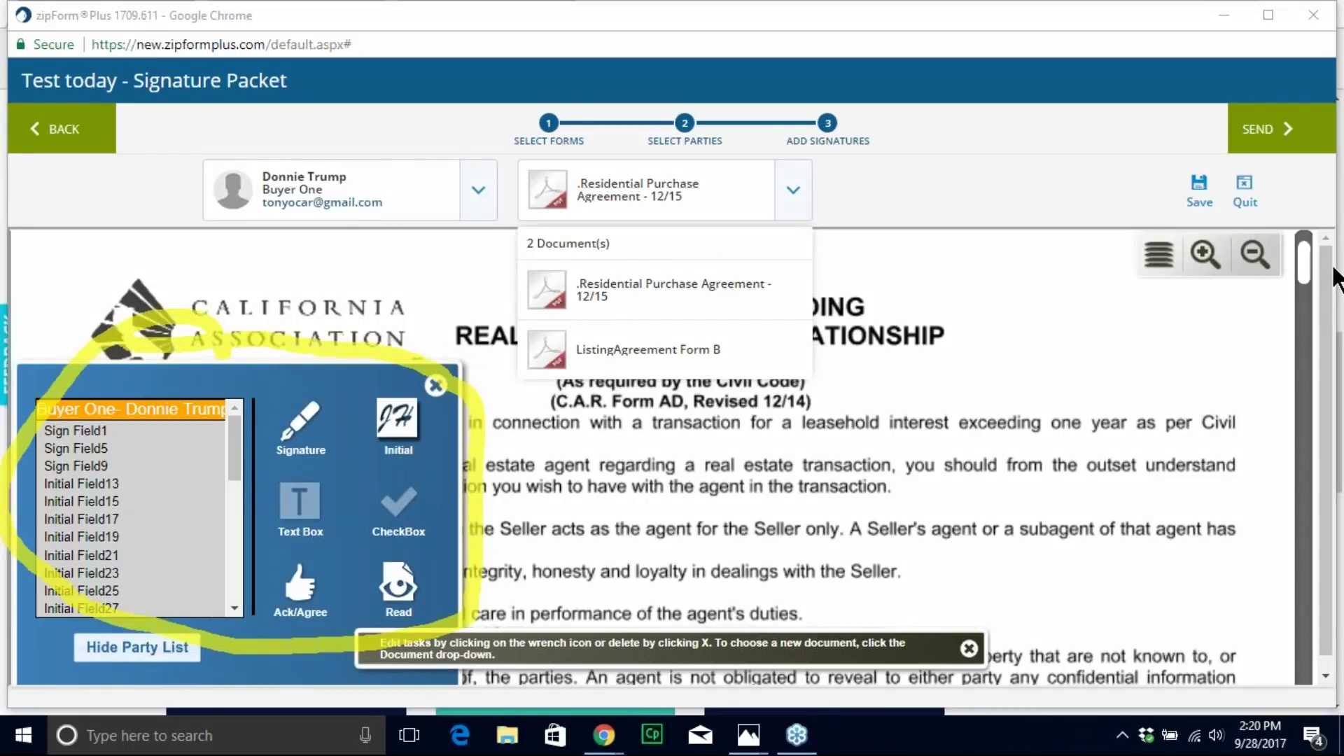
left_click(1232, 382)
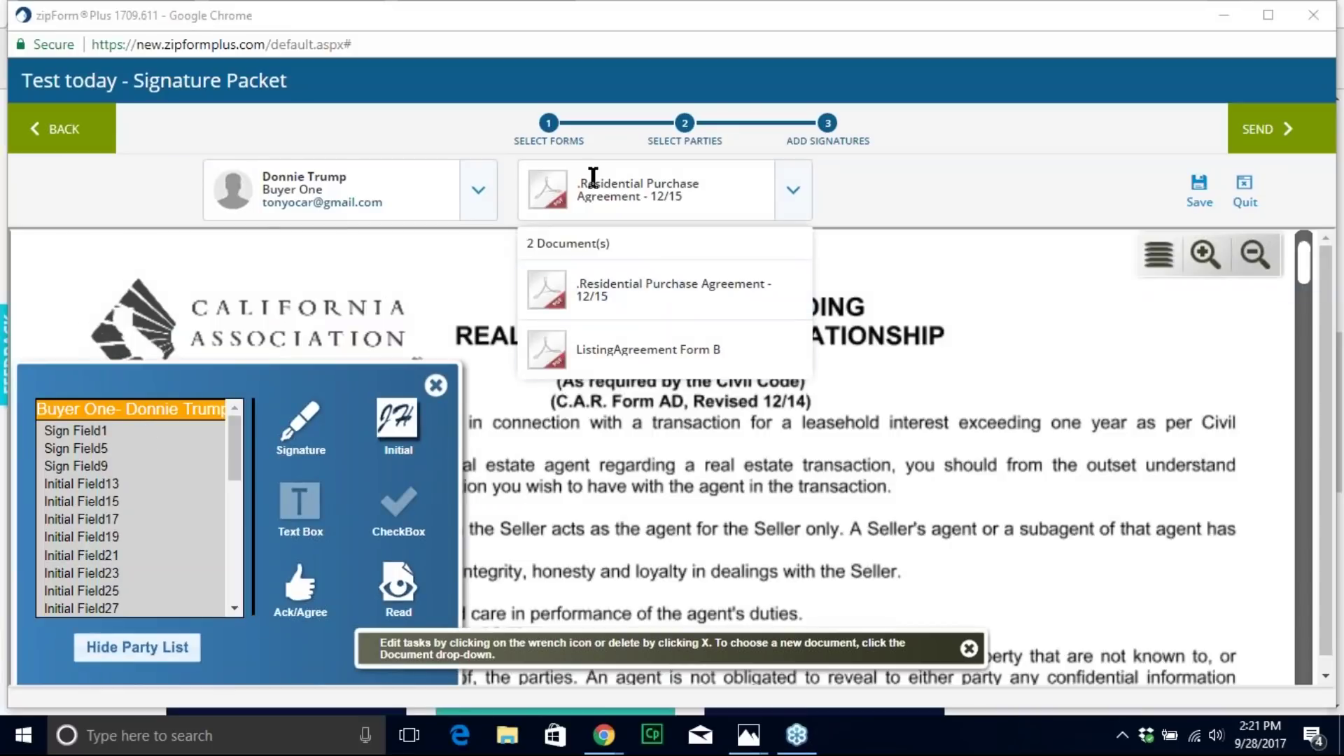
left_click(793, 189)
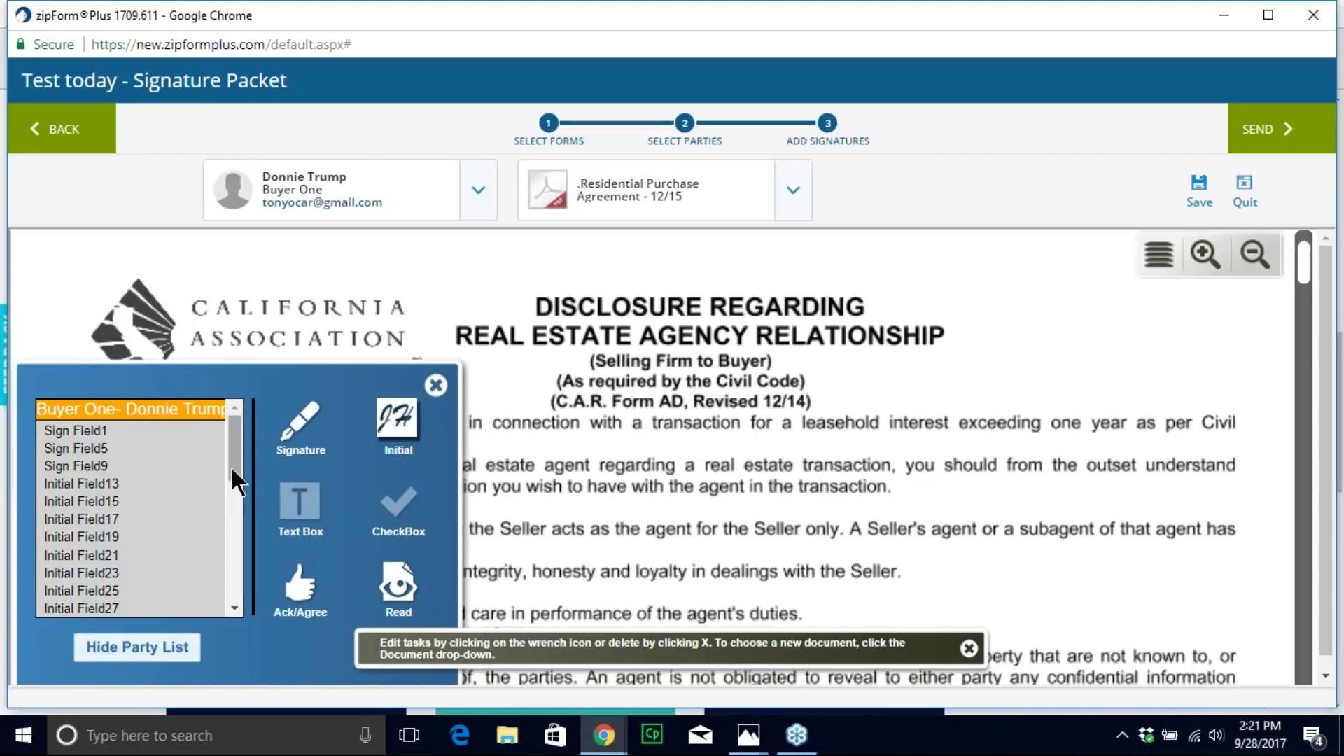
Step: Bring page one's signature section, with both buyers' signature and date fields, into view
mouse_move(231, 467)
left_mouse_down()
mouse_move(249, 570)
mouse_move(241, 449)
left_mouse_up()
mouse_move(1302, 269)
left_mouse_down()
mouse_move(1301, 303)
mouse_move(1302, 280)
left_mouse_up()
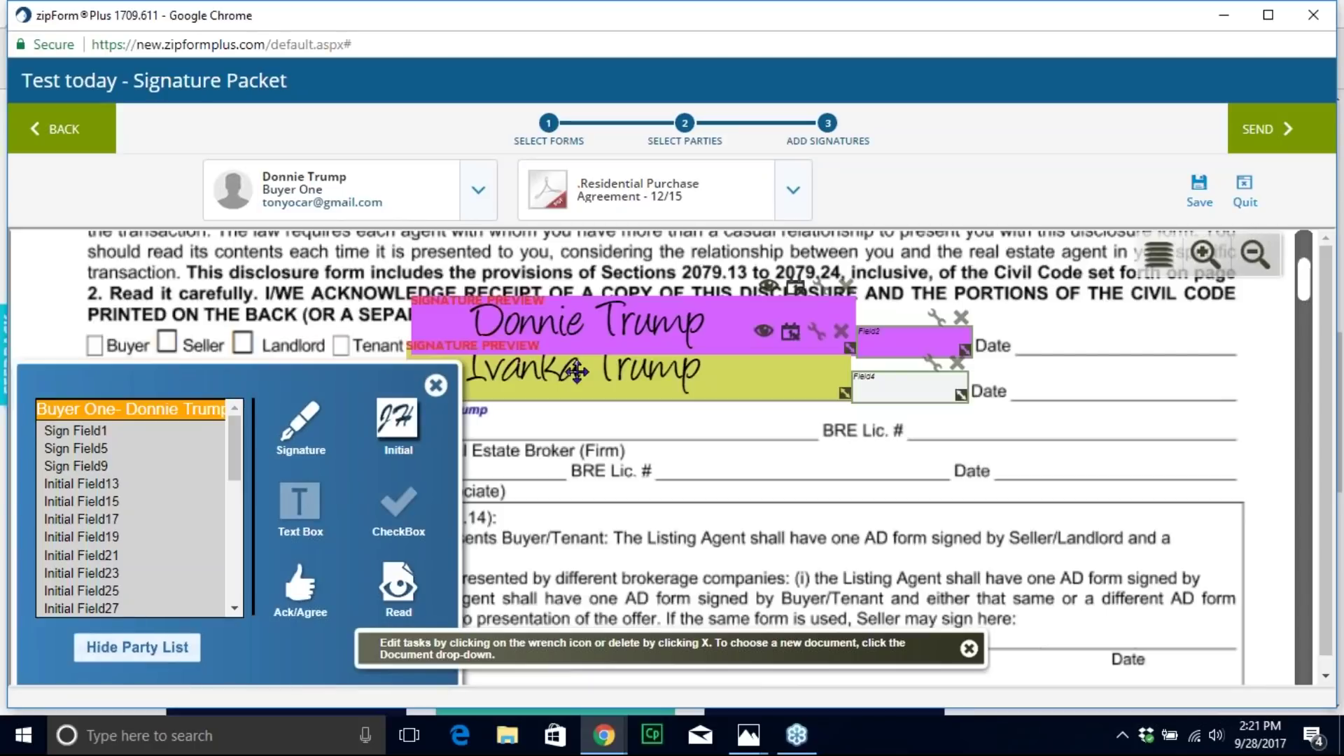
left_click(793, 190)
Step: Switch to ListingAgreement Form B and scroll down to its Seller's Signature block
left_click(664, 357)
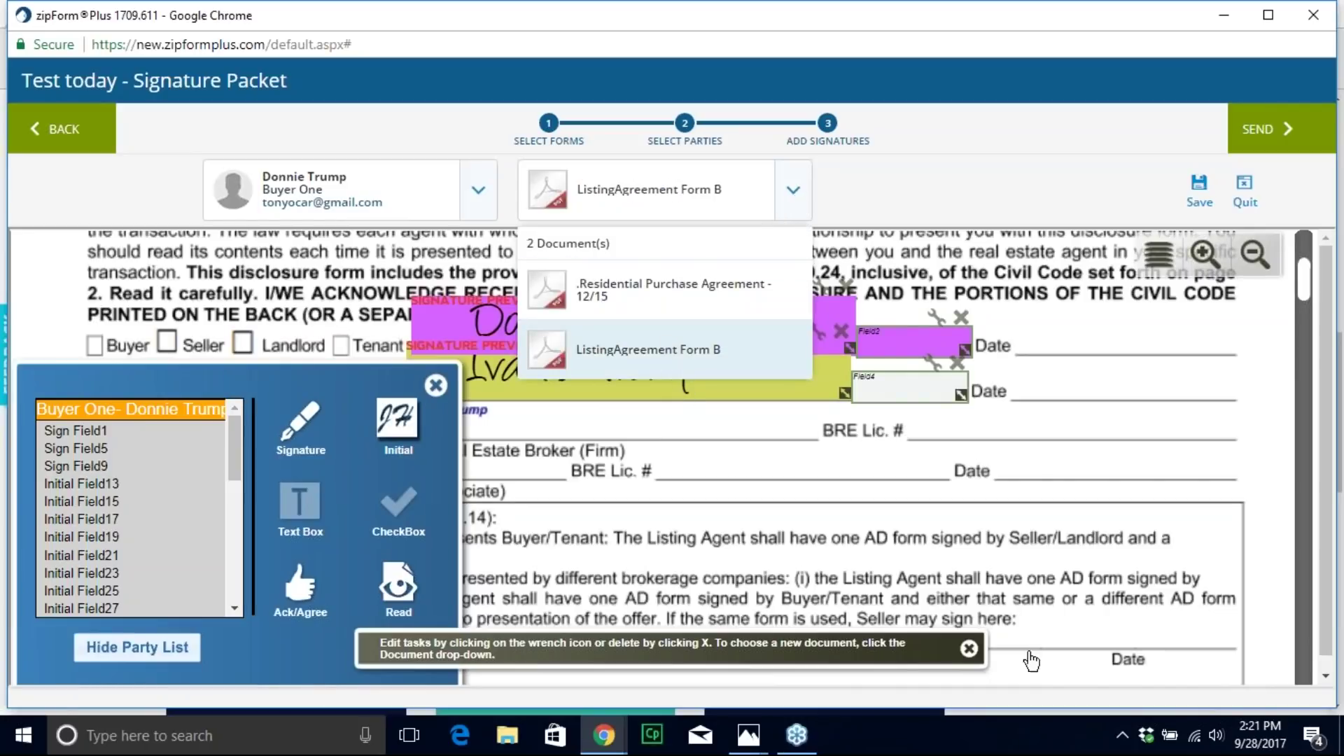
left_click(772, 490)
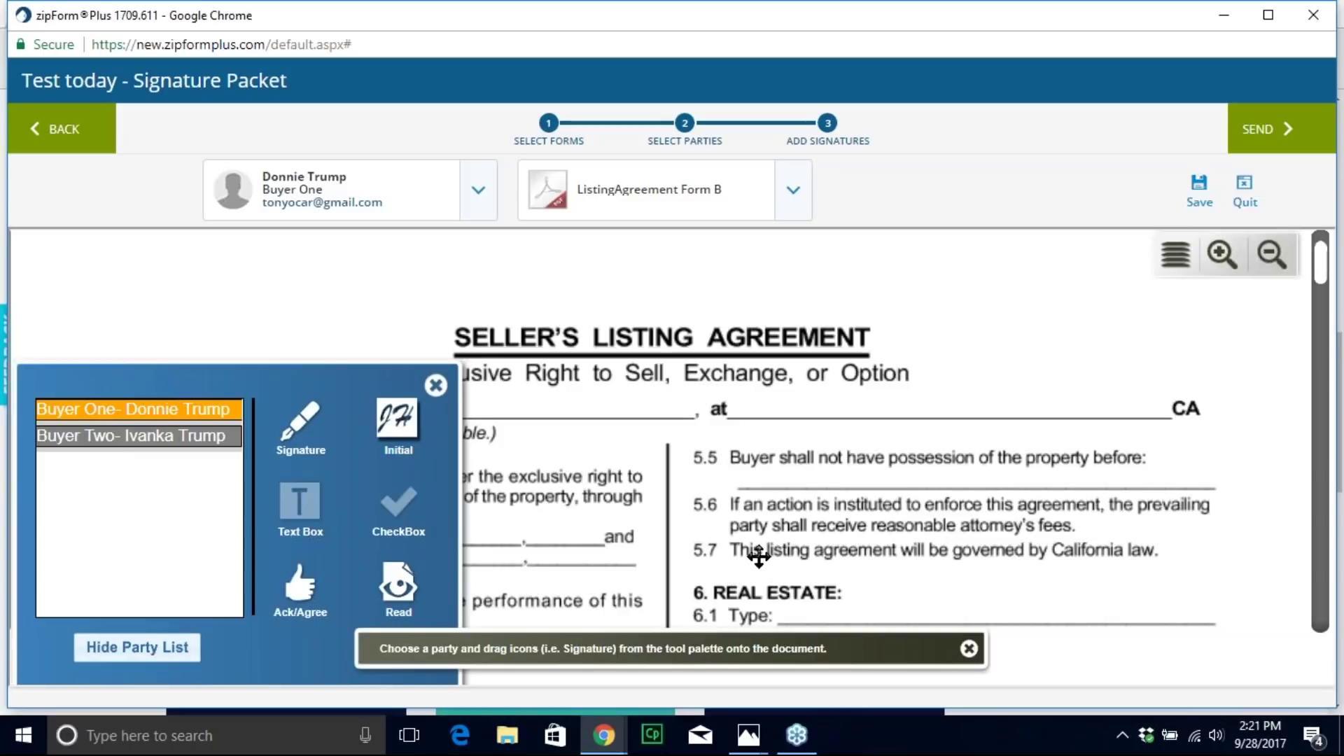
scroll(853, 450, "down", 1)
scroll(852, 450, "down", 15)
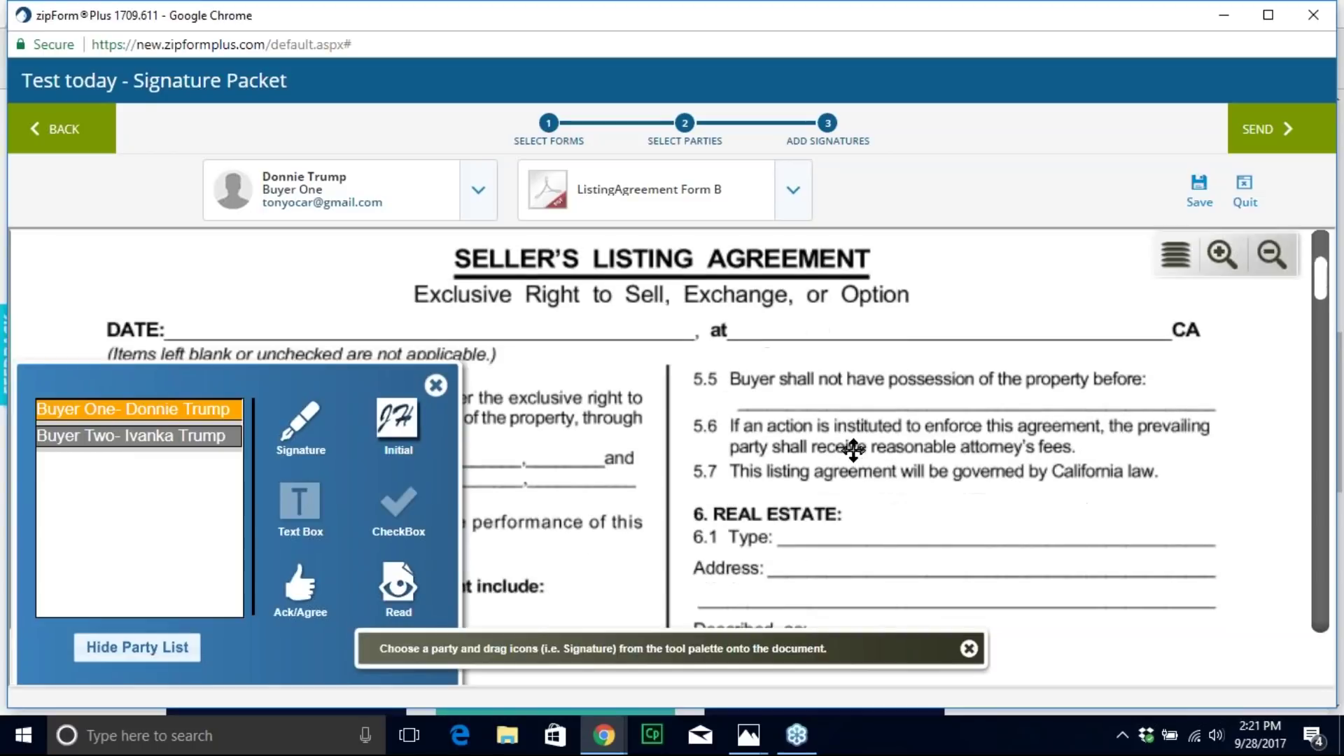
scroll(852, 444, "down", 15)
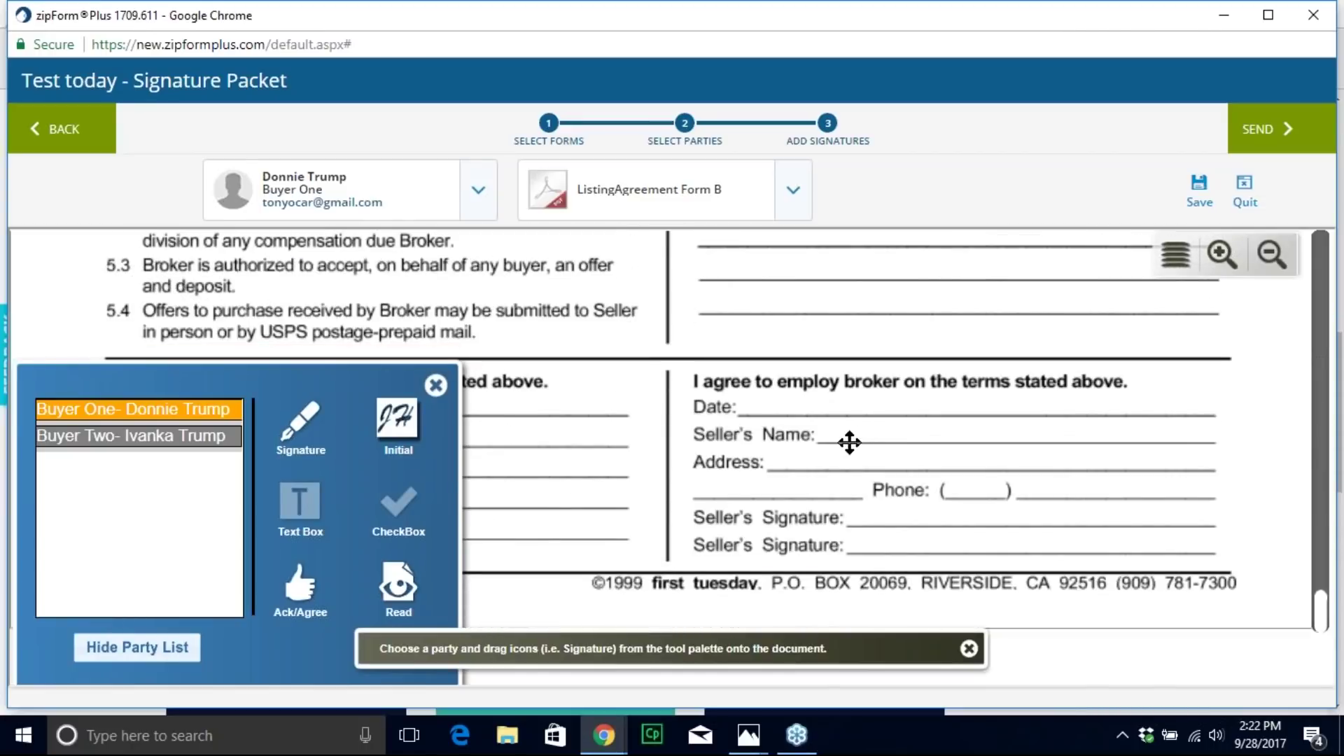
Step: Place Buyer One's signature field on the listing agreement's left signature block
left_click_drag(385, 381, 1176, 298)
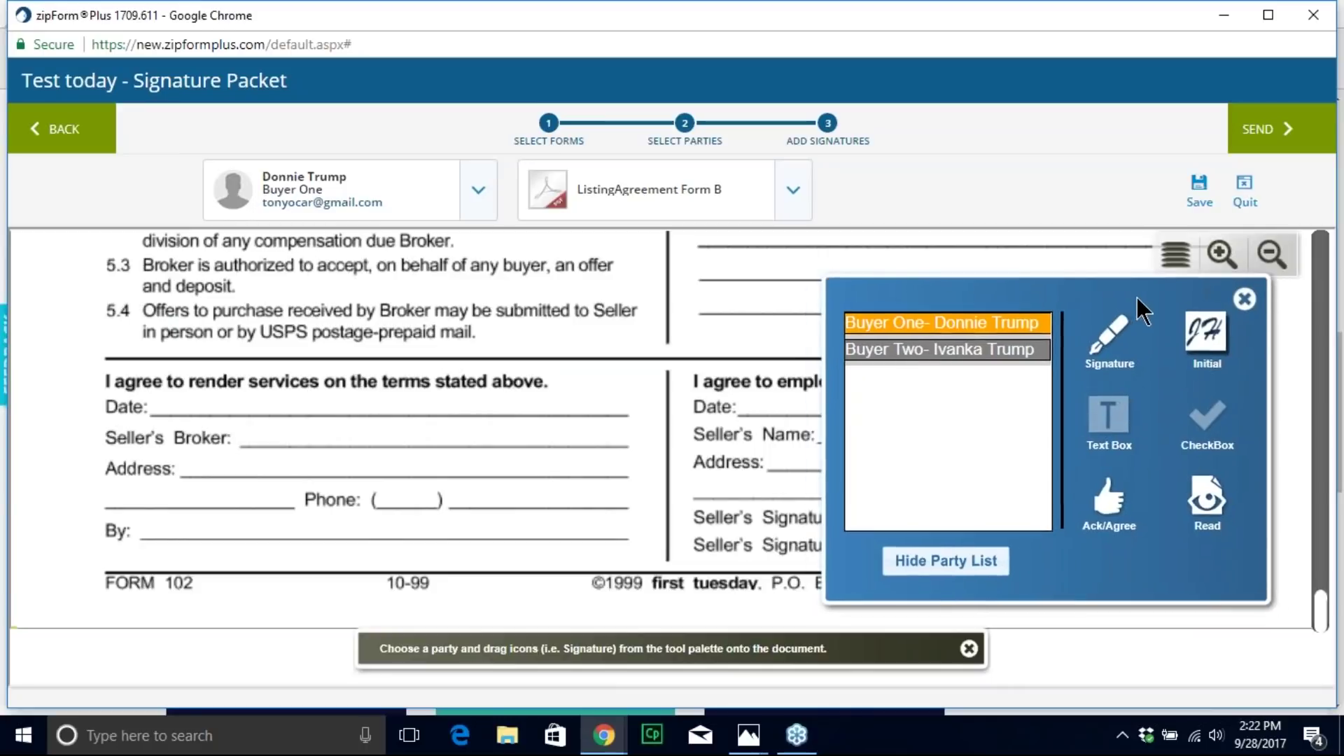
left_click(940, 354)
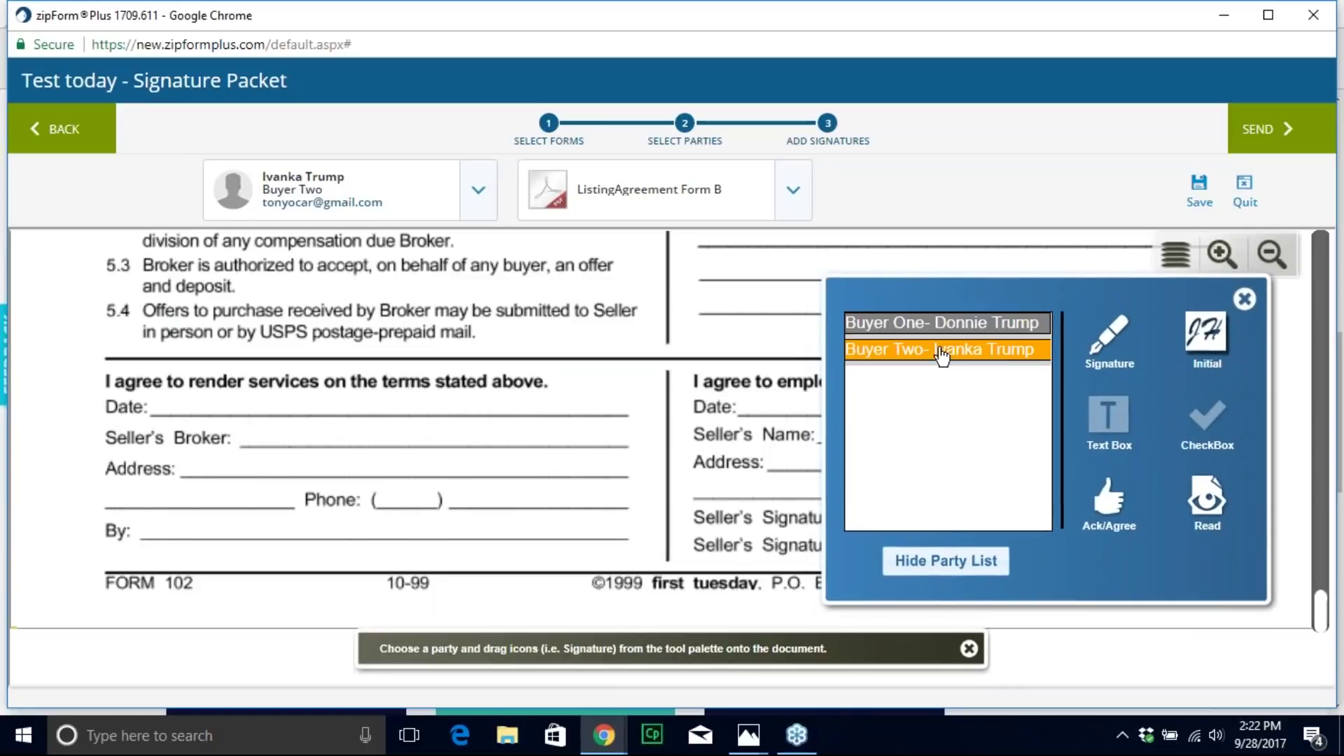
left_click(938, 324)
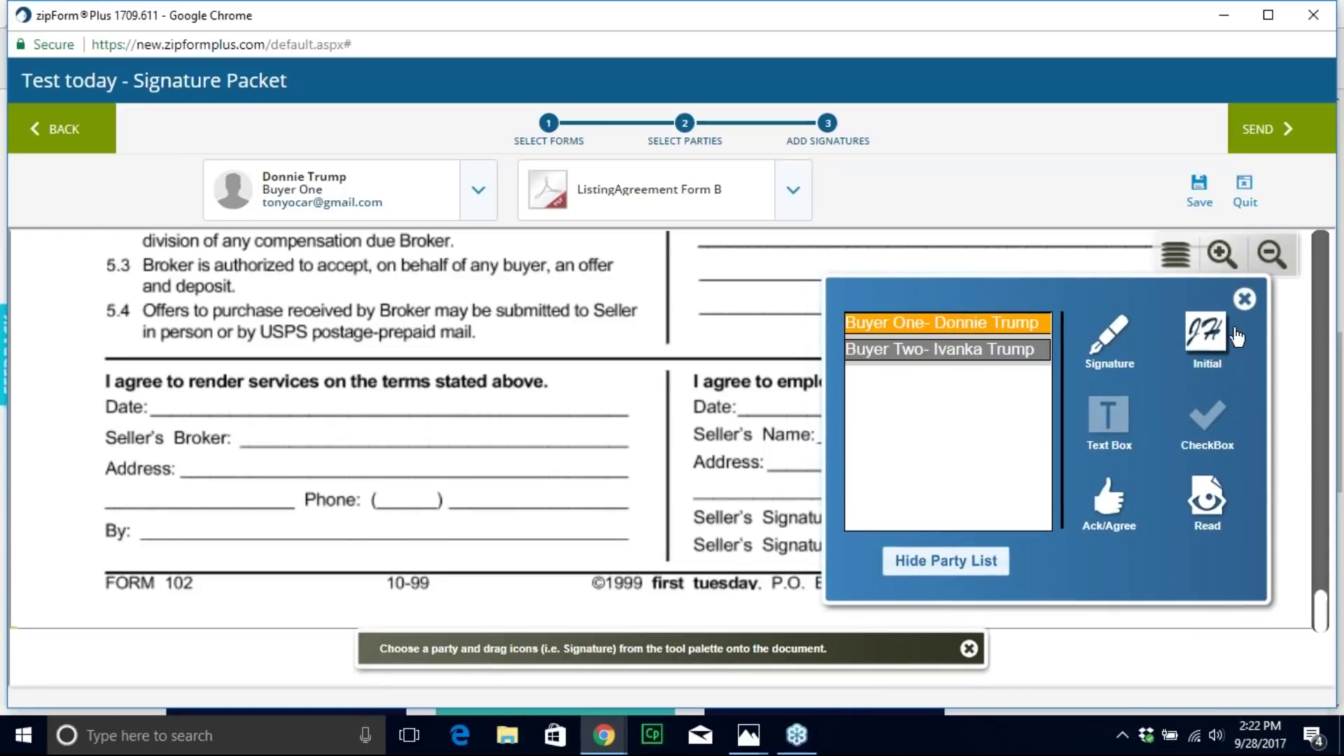
mouse_move(1121, 329)
left_mouse_down()
mouse_move(1129, 365)
mouse_move(543, 423)
mouse_move(186, 345)
mouse_move(171, 384)
mouse_move(217, 391)
left_mouse_up()
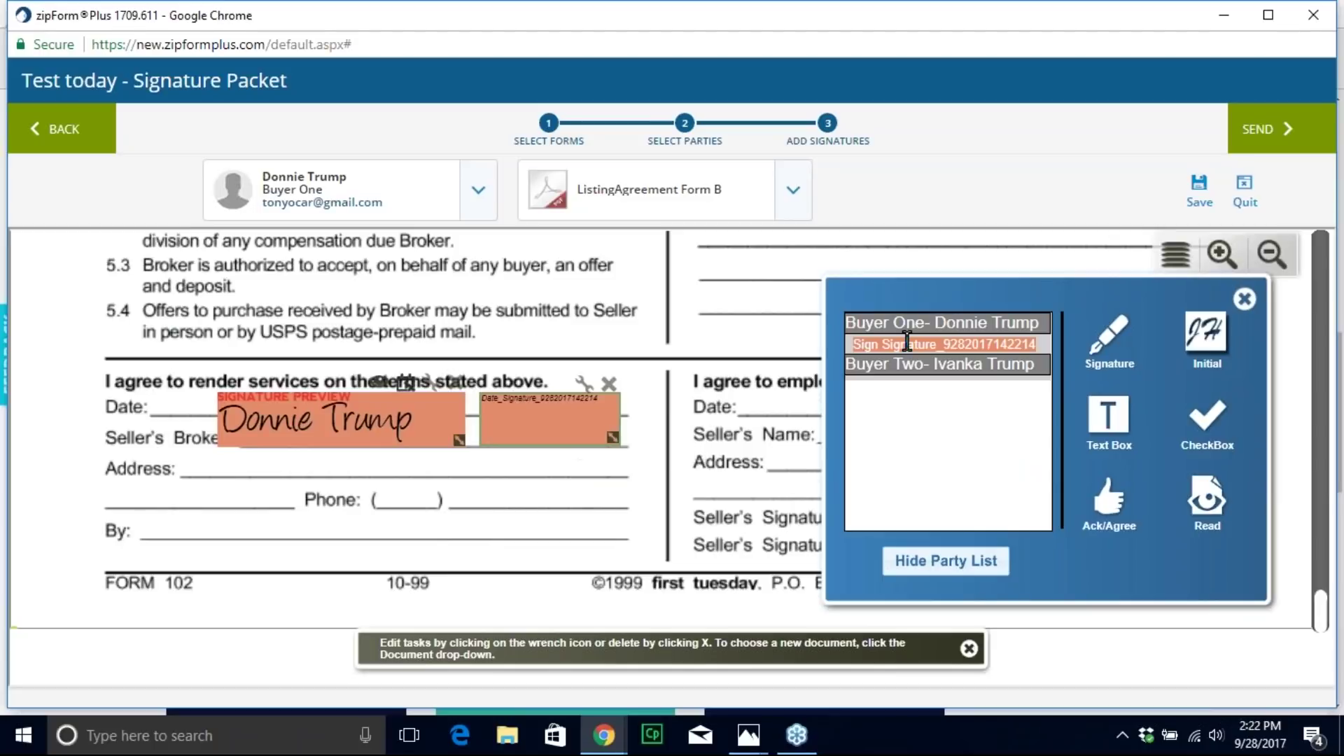
Step: Place Buyer Two's signature and date fields on the right signature block
left_click_drag(1115, 291, 354, 268)
left_click(227, 345)
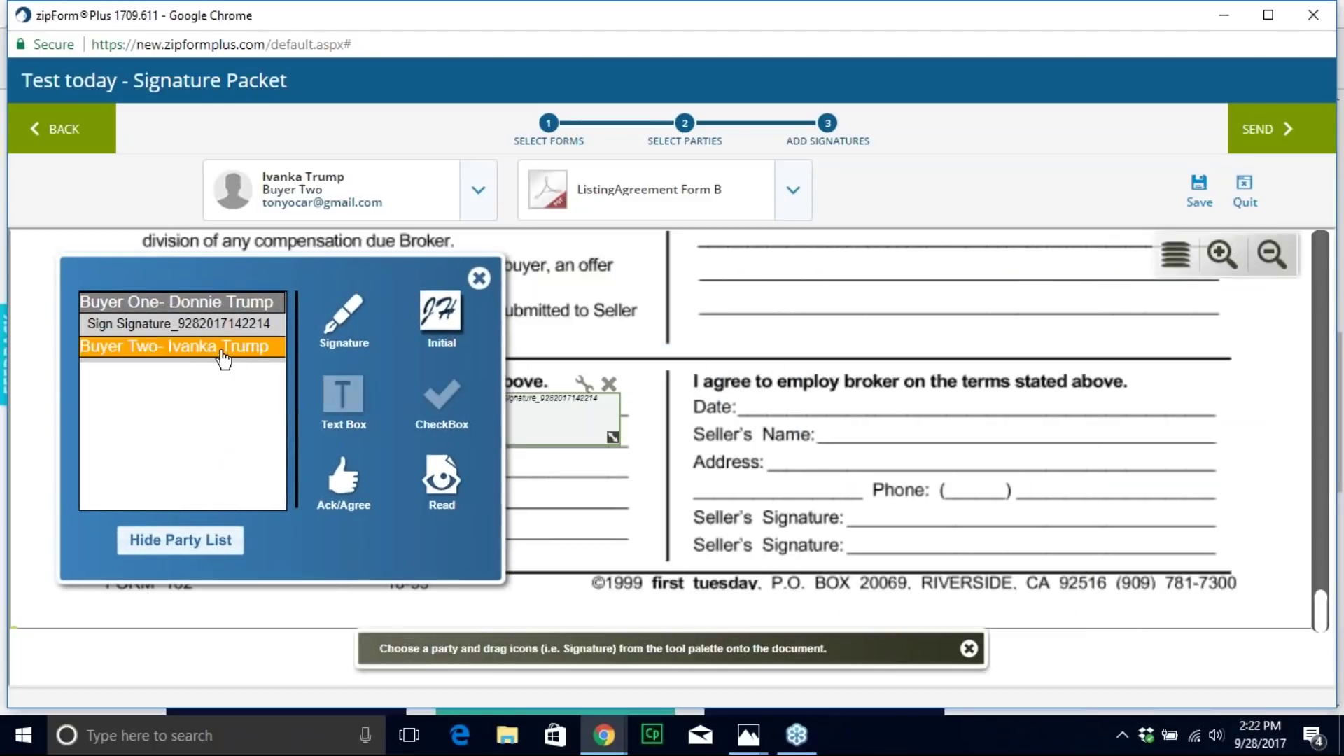
mouse_move(343, 320)
left_mouse_down()
mouse_move(584, 381)
mouse_move(892, 383)
mouse_move(851, 382)
left_mouse_up()
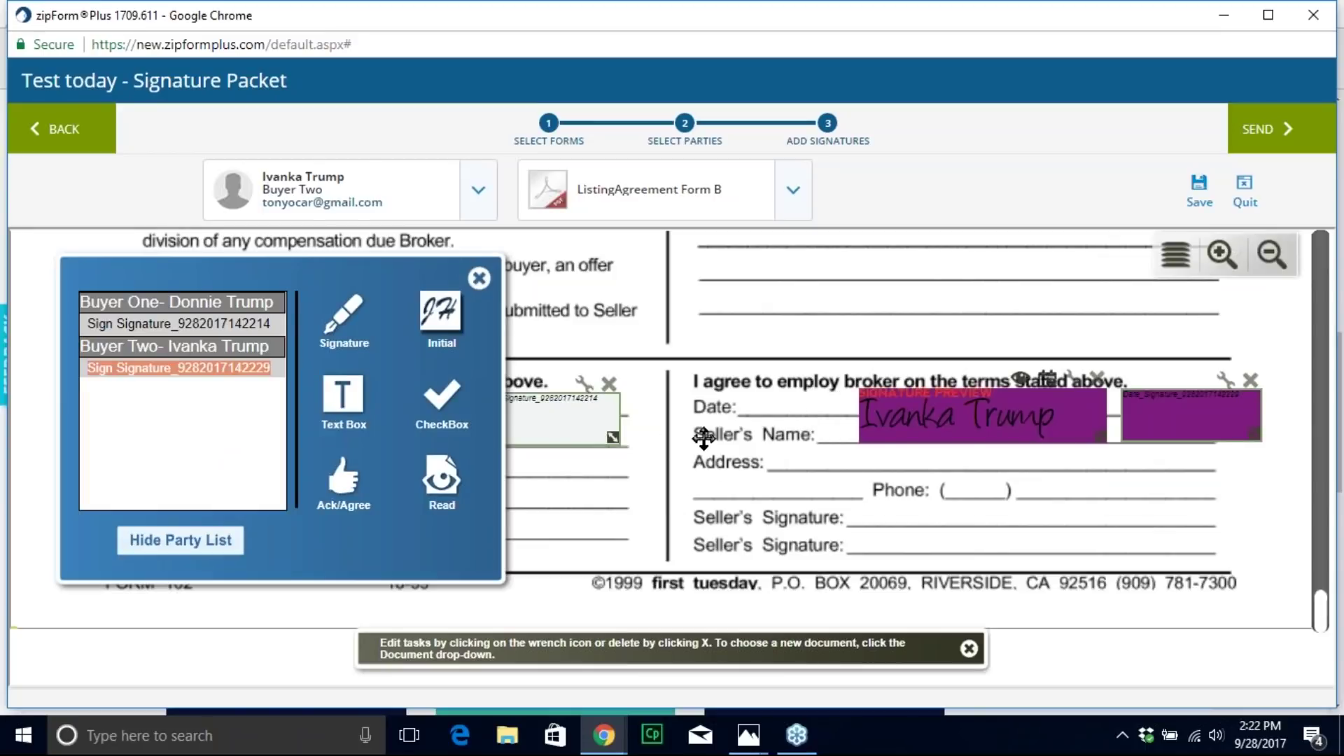
left_click(793, 191)
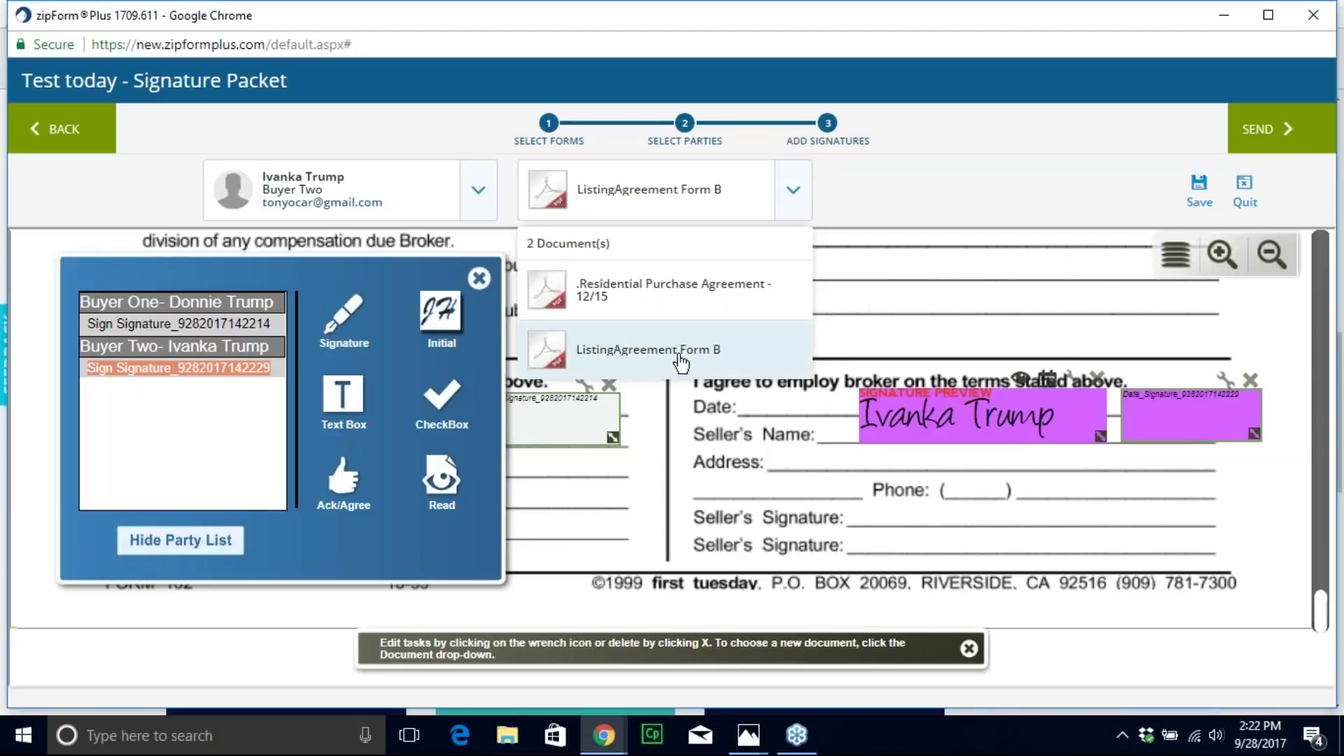
left_click(791, 196)
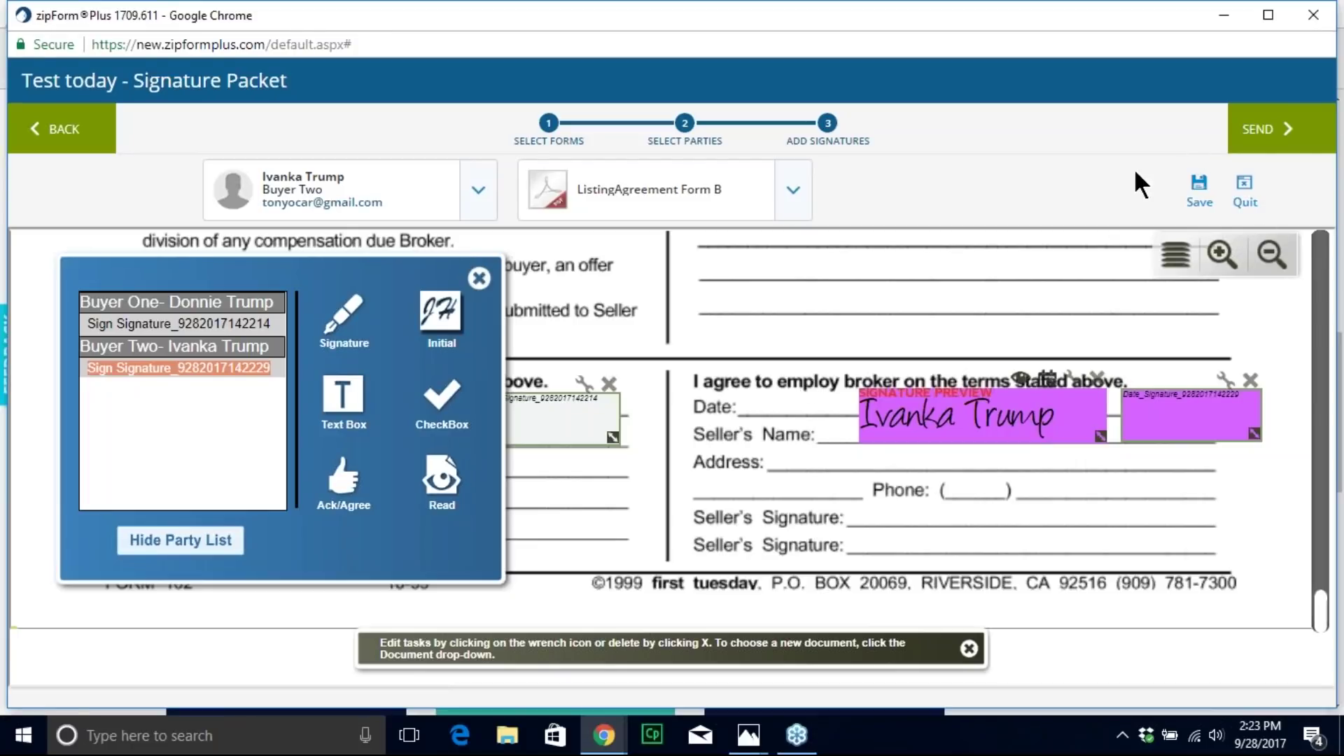
Step: Save the two-signer signature packet and head back toward the transactions list
left_click(1198, 189)
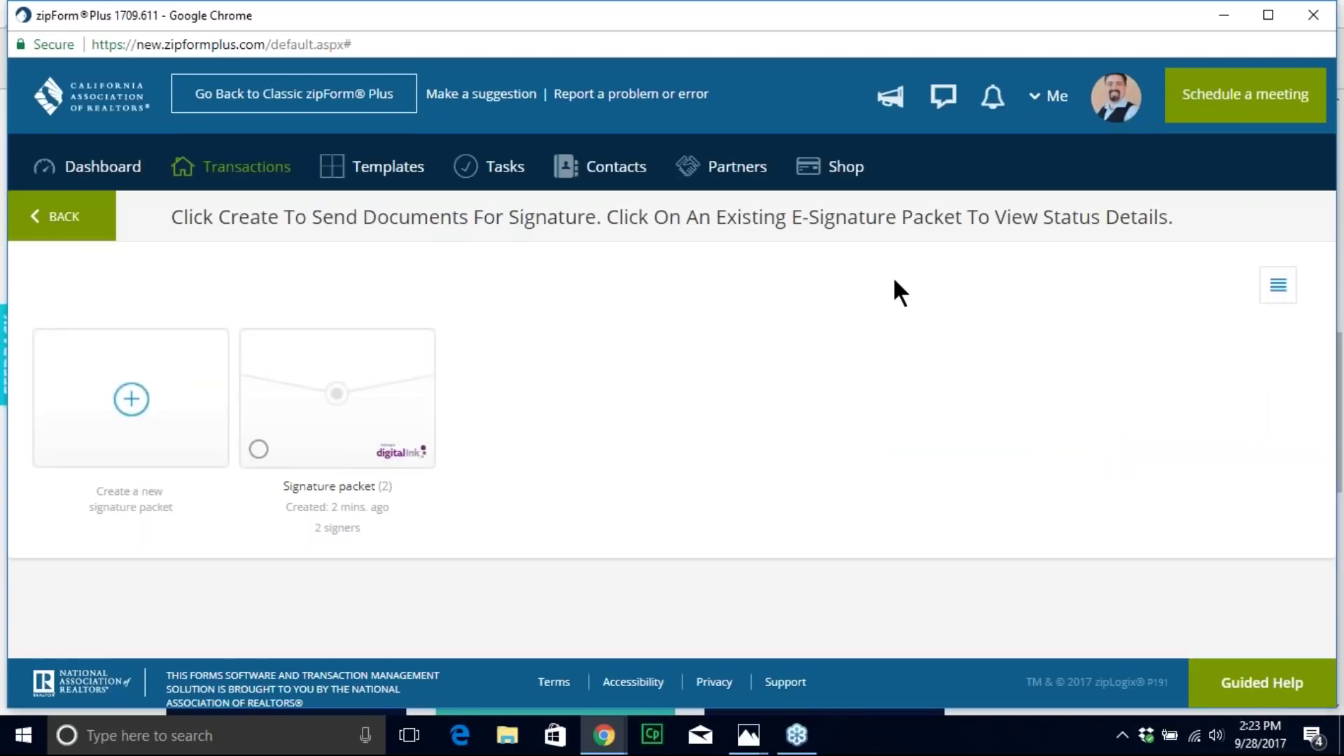
left_click(246, 170)
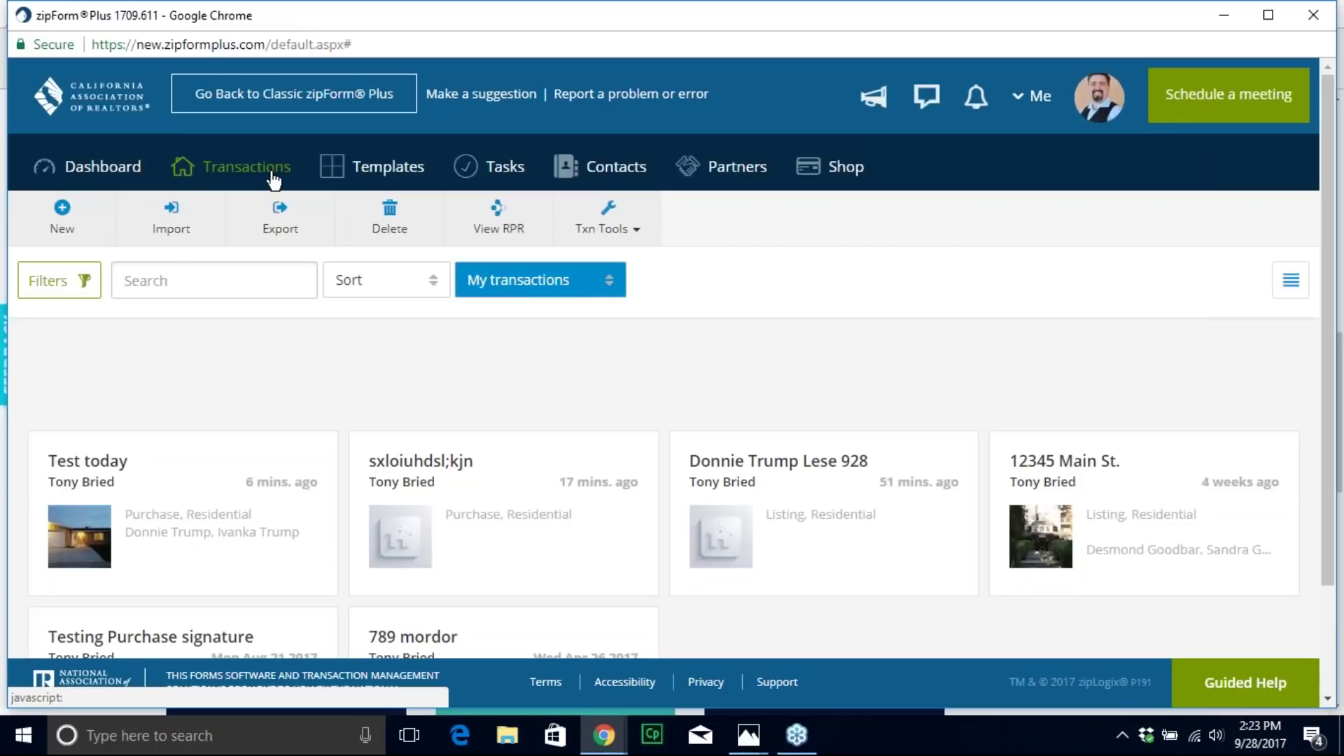
Step: Open the 12345 Main St. transaction, leaving its information dialog unchanged
scroll(817, 383, "down", 3)
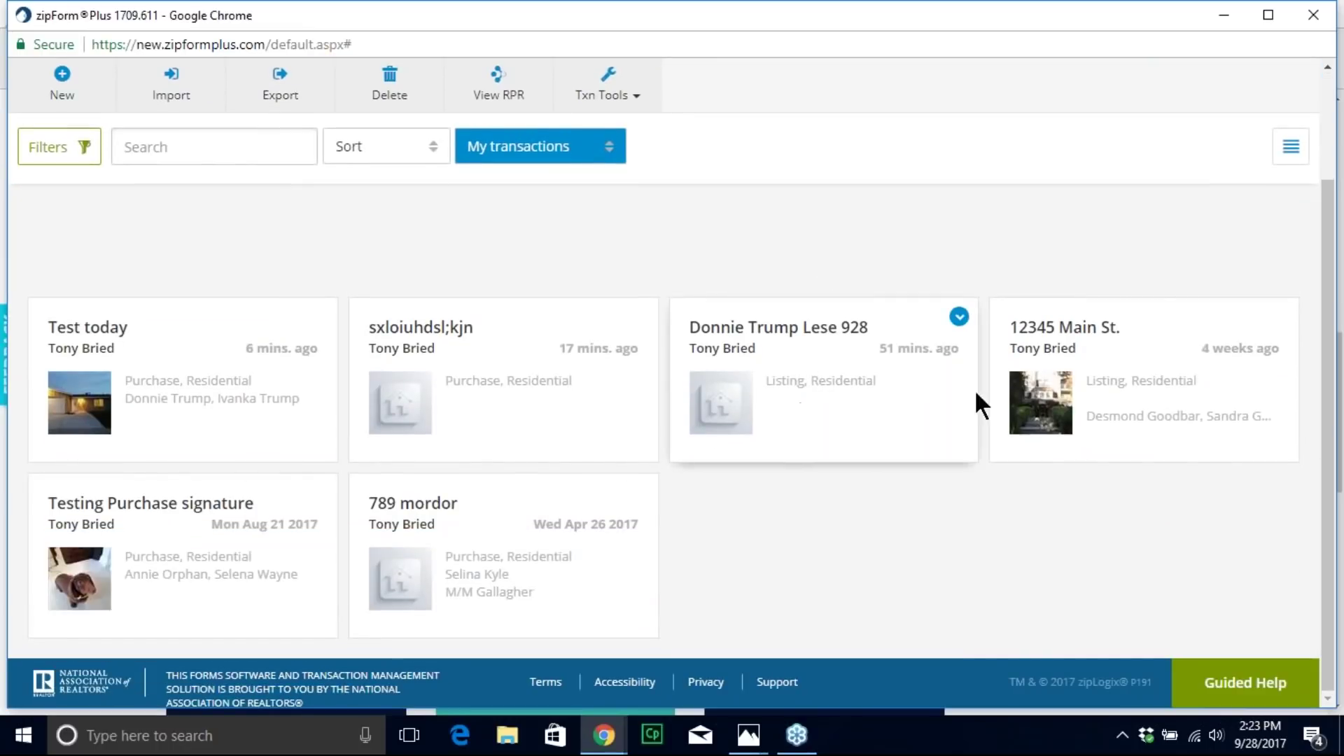
left_click(1279, 316)
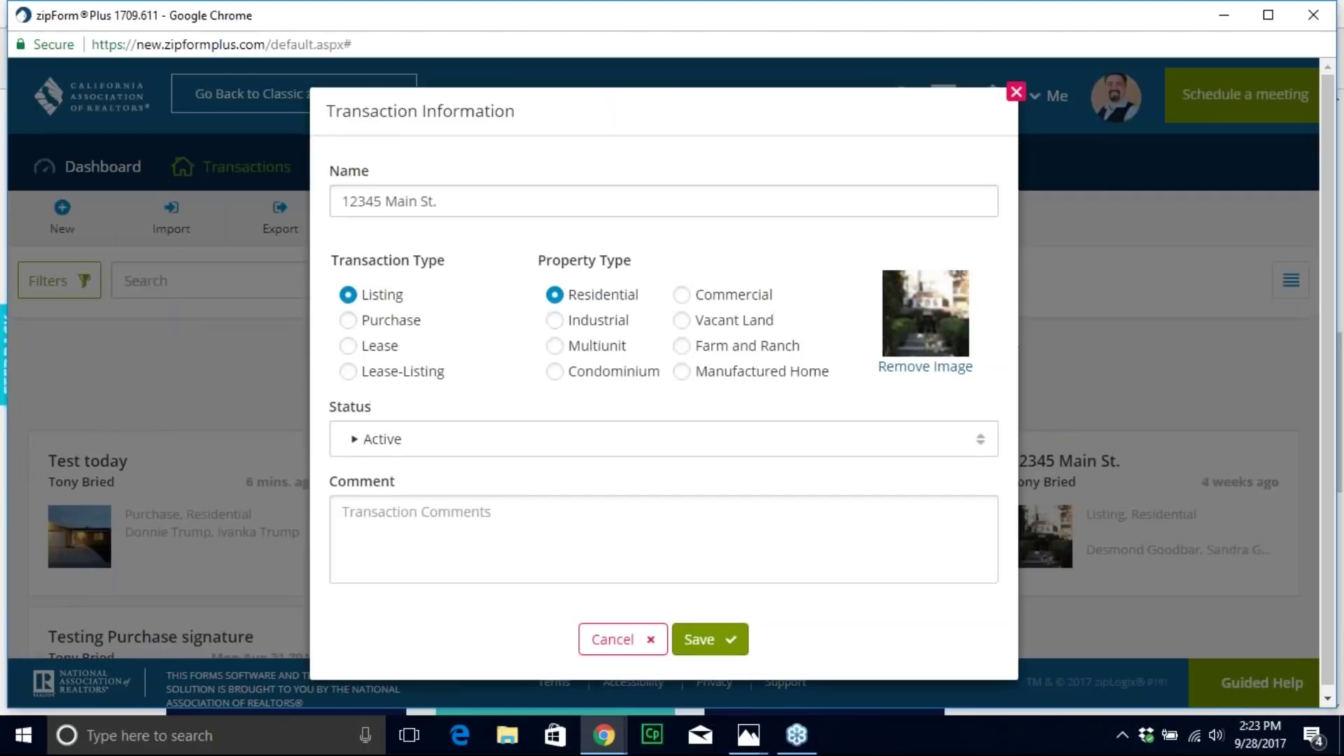
left_click(630, 642)
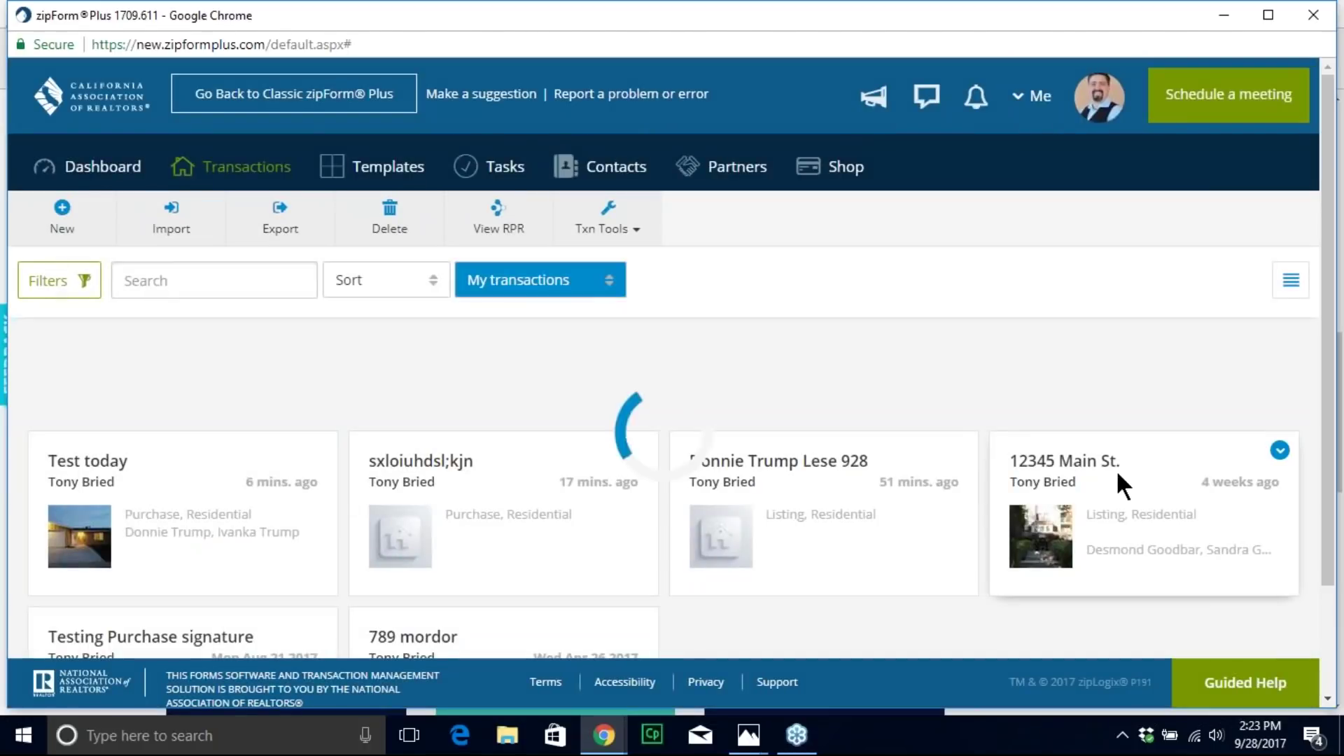
left_click(1115, 469)
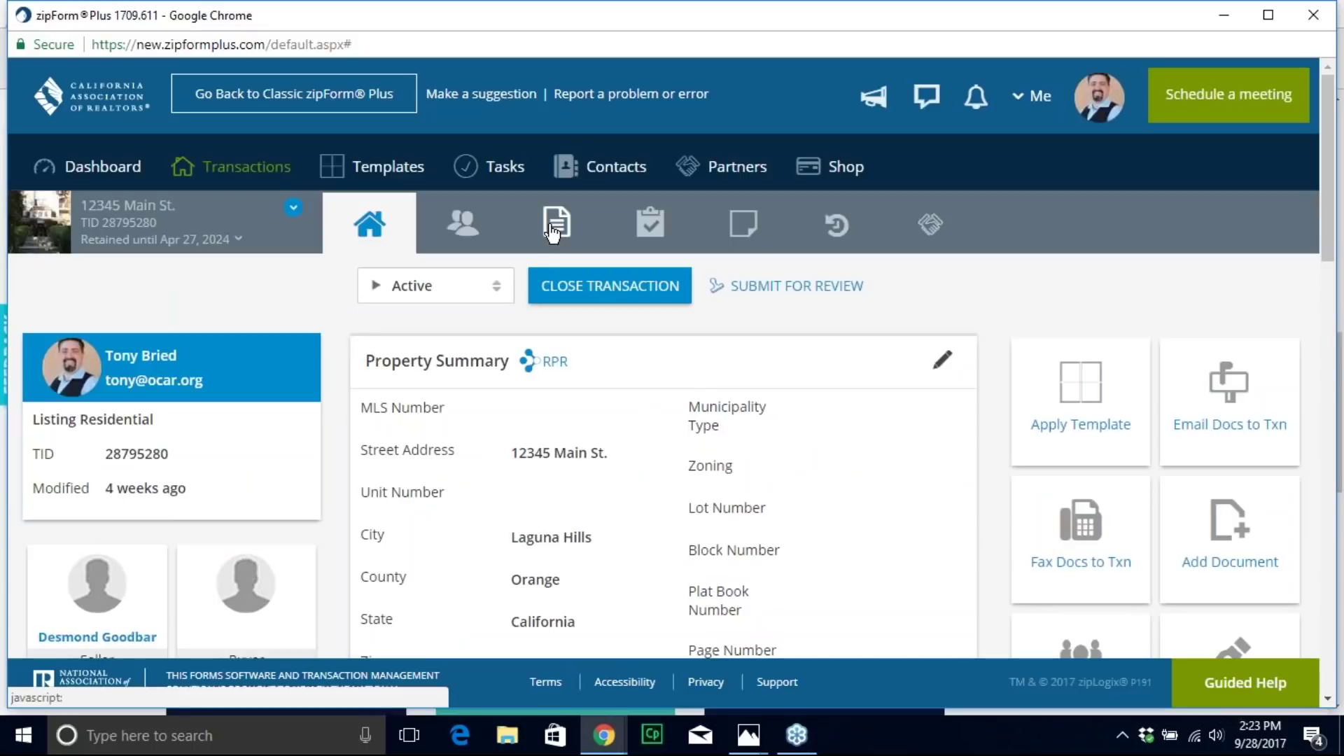
Step: Browse the transaction's documents and open the Signed 20 Jul 2017 12:08 PM folder
left_click(552, 228)
scroll(966, 434, "down", 5)
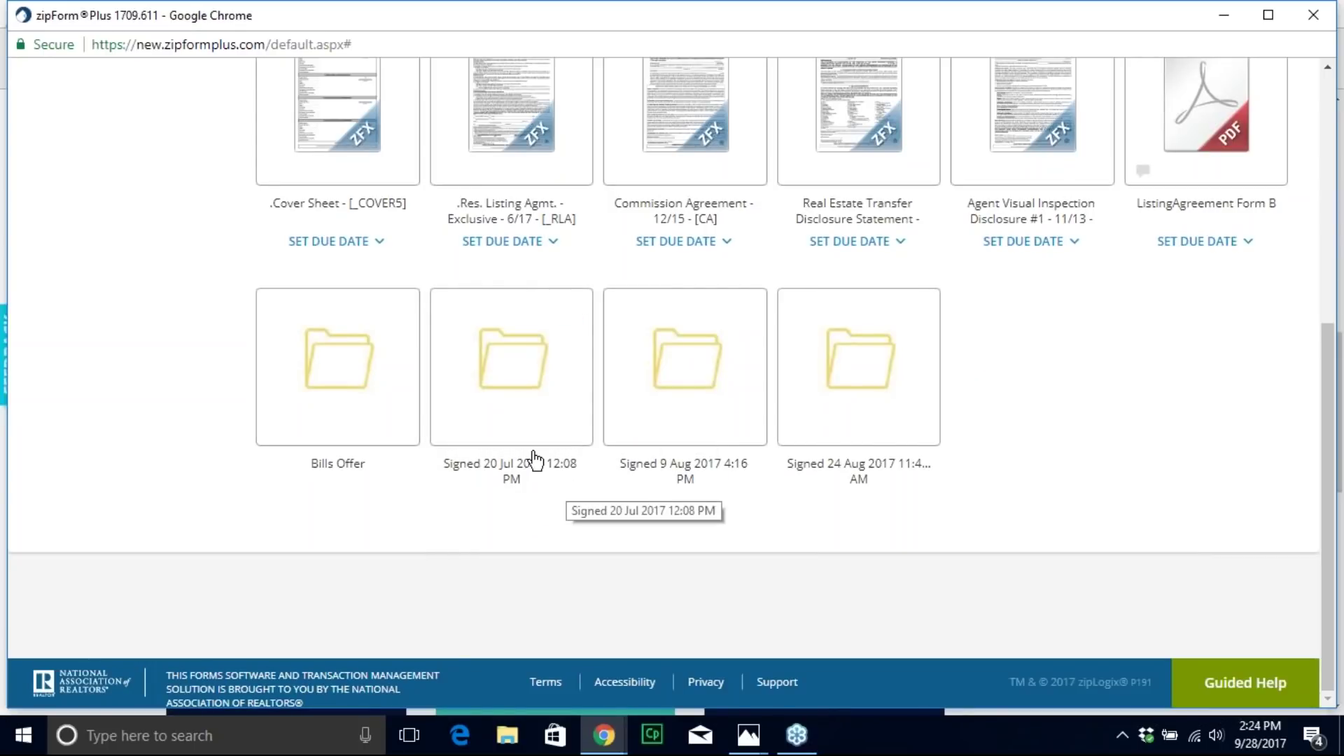
left_click(513, 387)
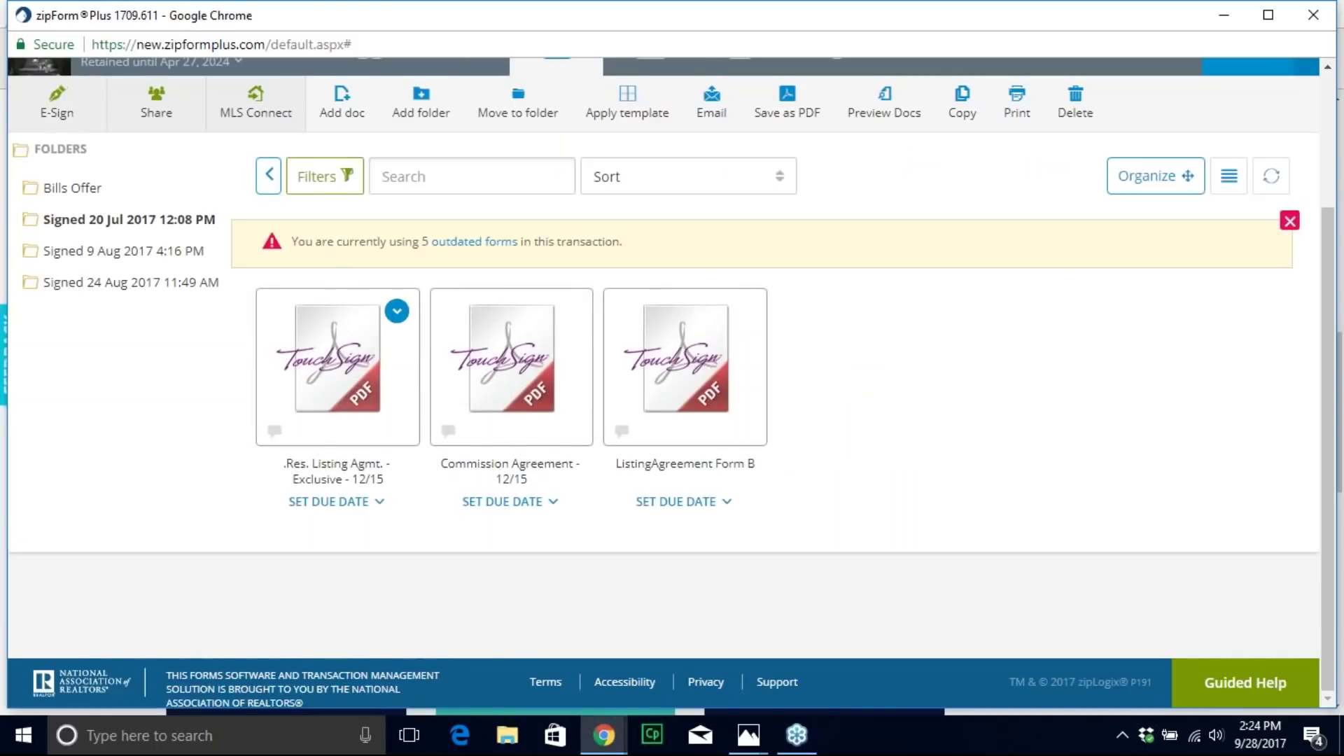
Step: Return to the transactions list and bring the Slide2.JPG presenter slide in Photos forward
left_click(269, 175)
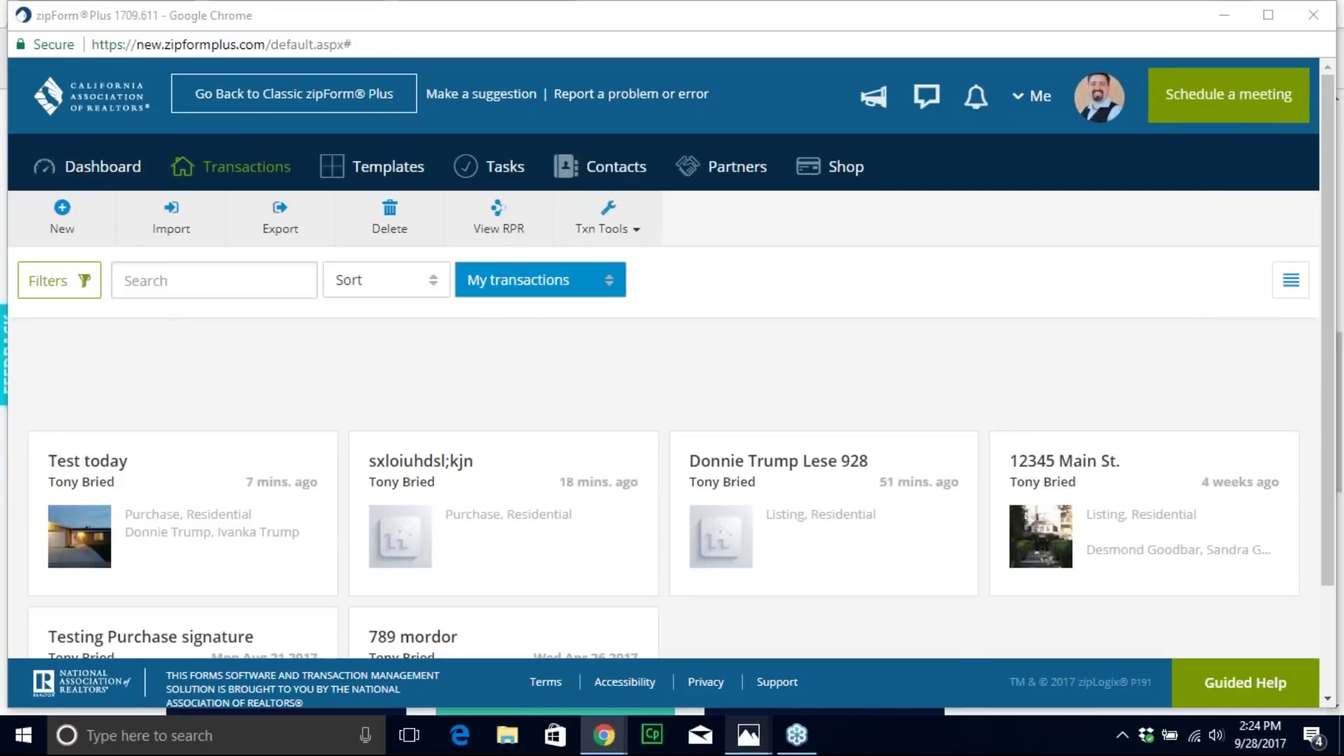
mouse_move(748, 734)
left_click(820, 589)
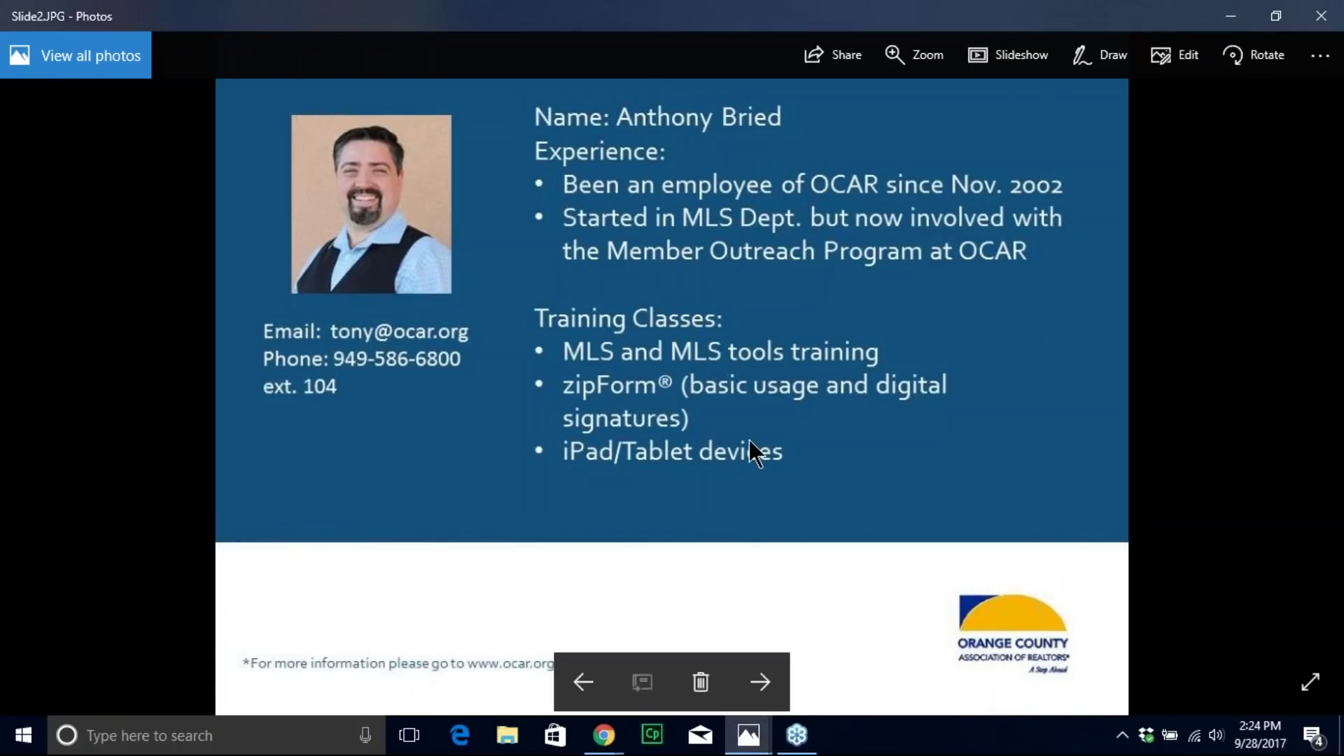